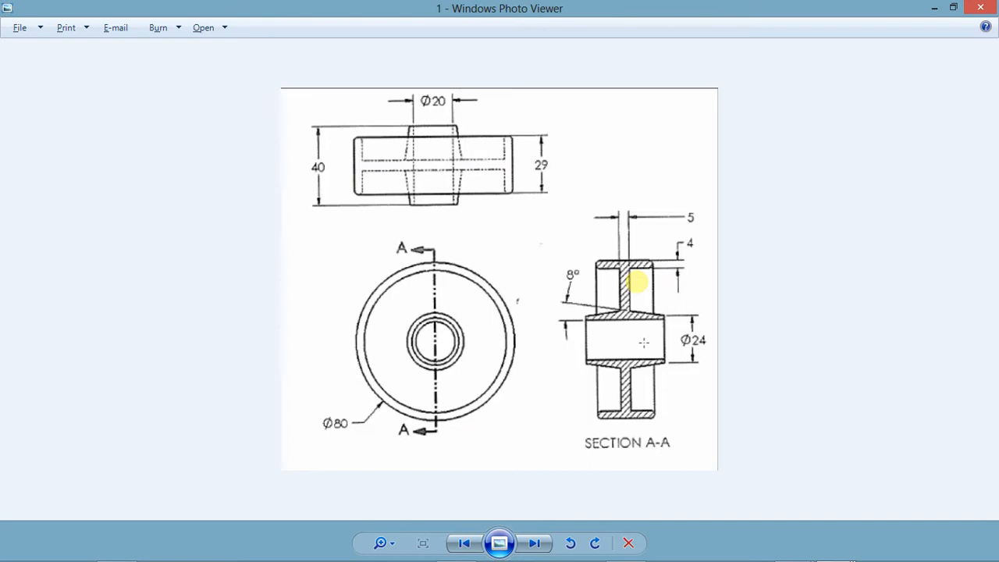
Switch to Drawing1 in AutoCAD and set the model space limits from 0,0 to 150,150.
{"action": "key", "text": "alt+Tab"}
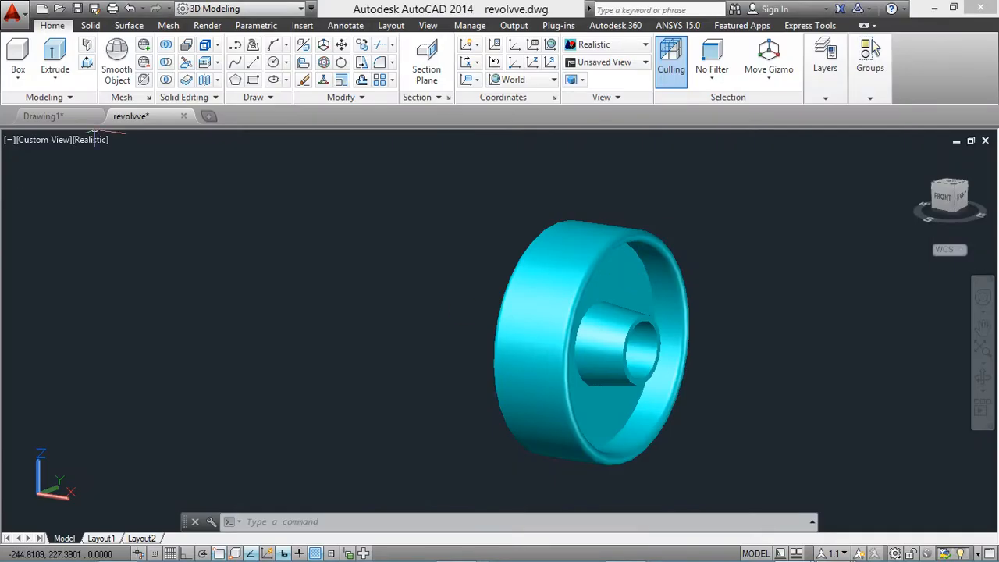
{"action": "left_click", "coordinate": [43, 117]}
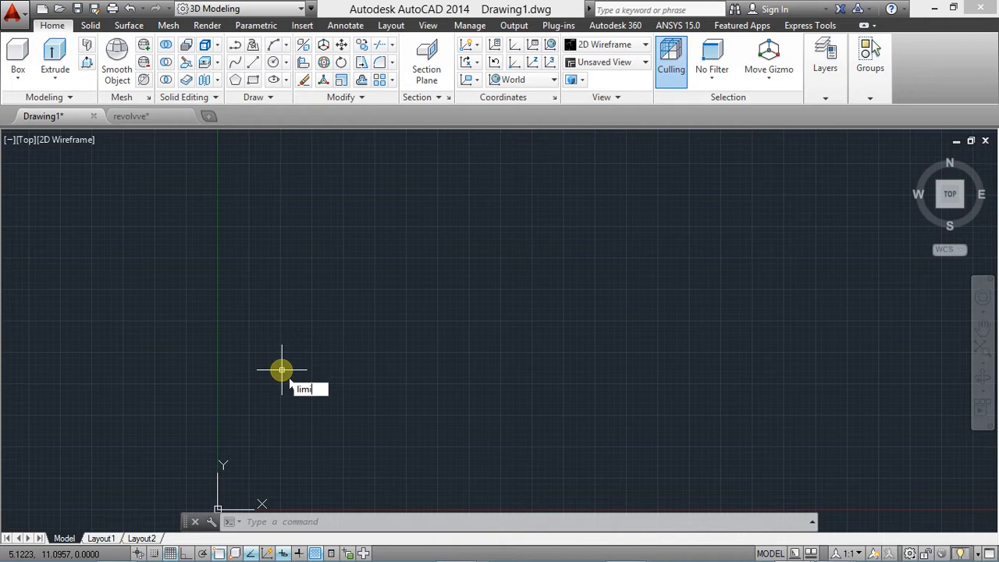
{"action": "key", "text": "Return"}
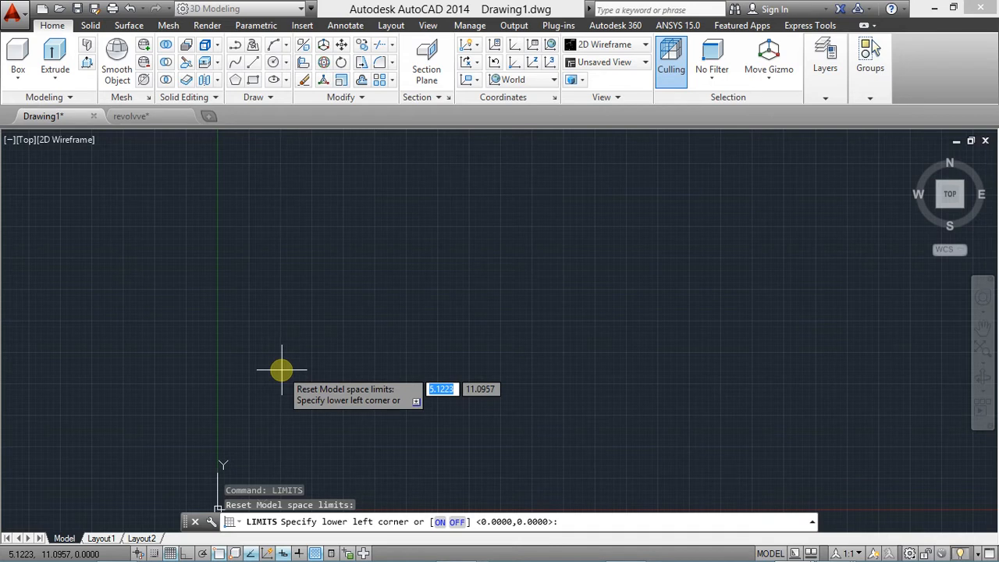
{"action": "type", "text": "0"}
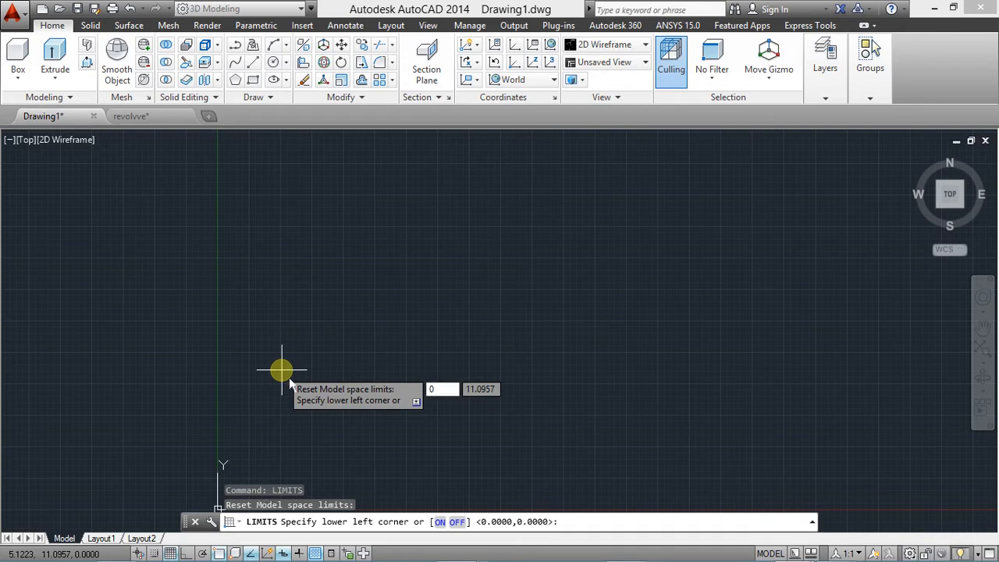
{"action": "key", "text": "Tab"}
{"action": "type", "text": "0"}
{"action": "key", "text": "Return"}
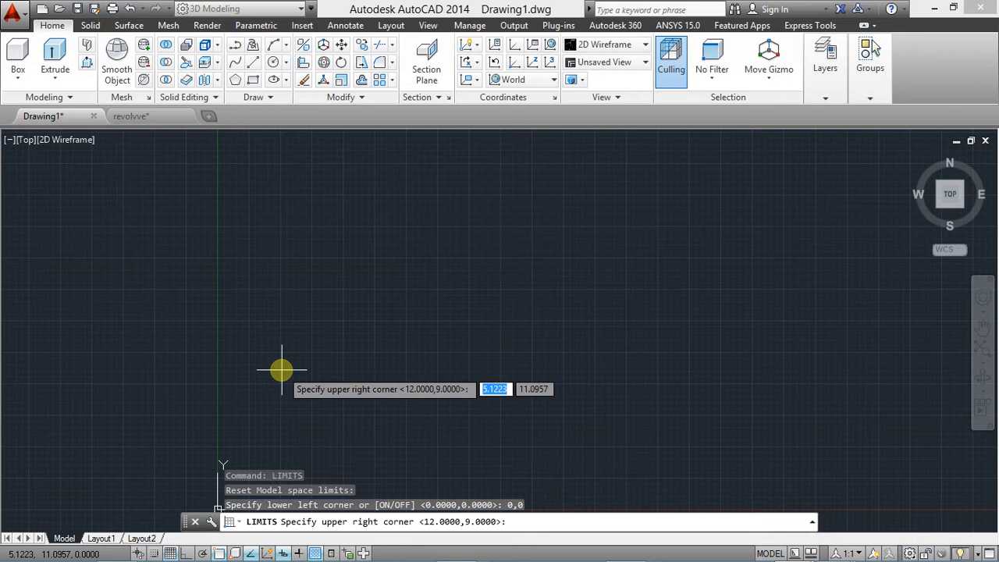
{"action": "type", "text": "150"}
{"action": "key", "text": "Tab"}
{"action": "type", "text": "1"}
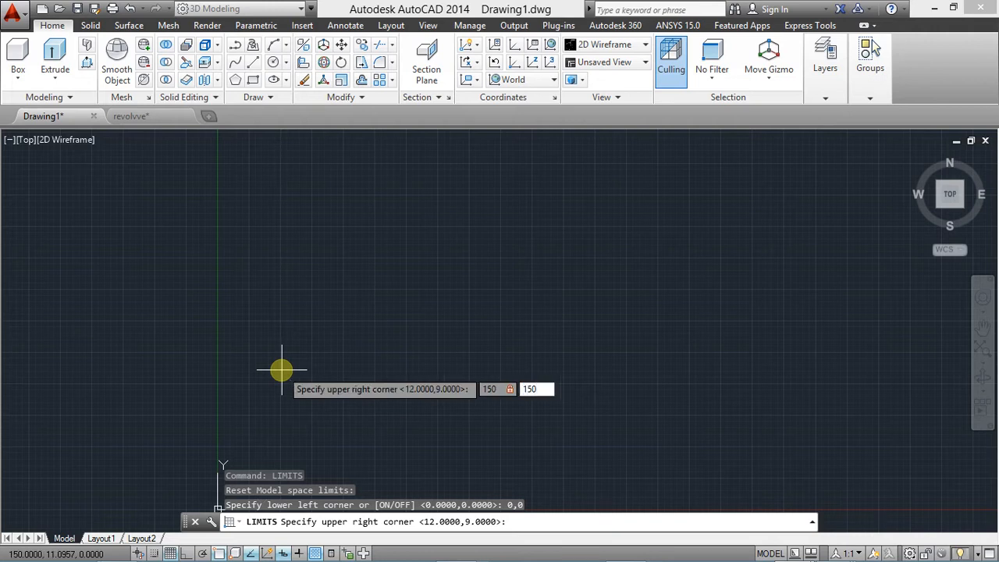
{"action": "key", "text": "Return"}
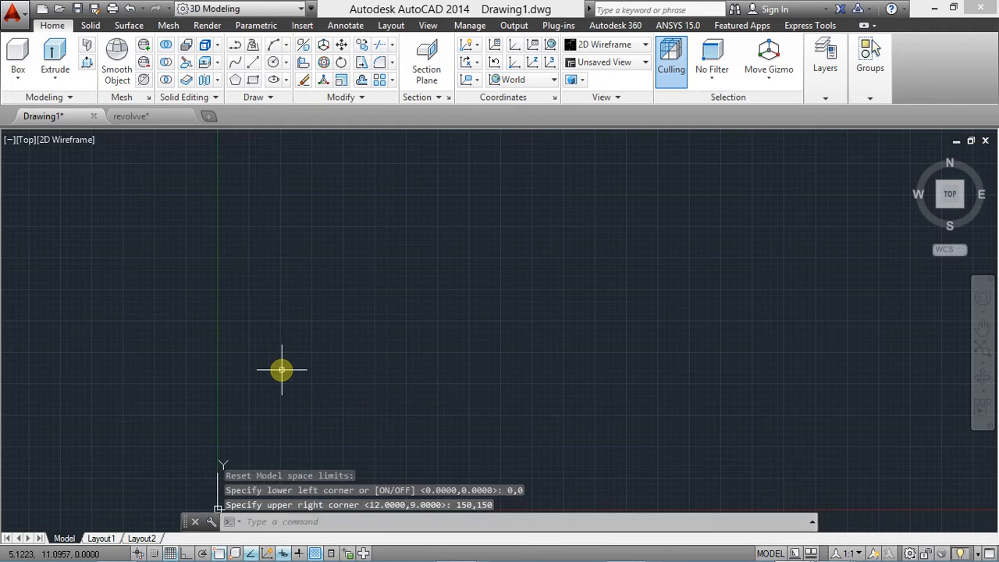
Set the UCS icon to the Noorigin option.
{"action": "type", "text": "UC"}
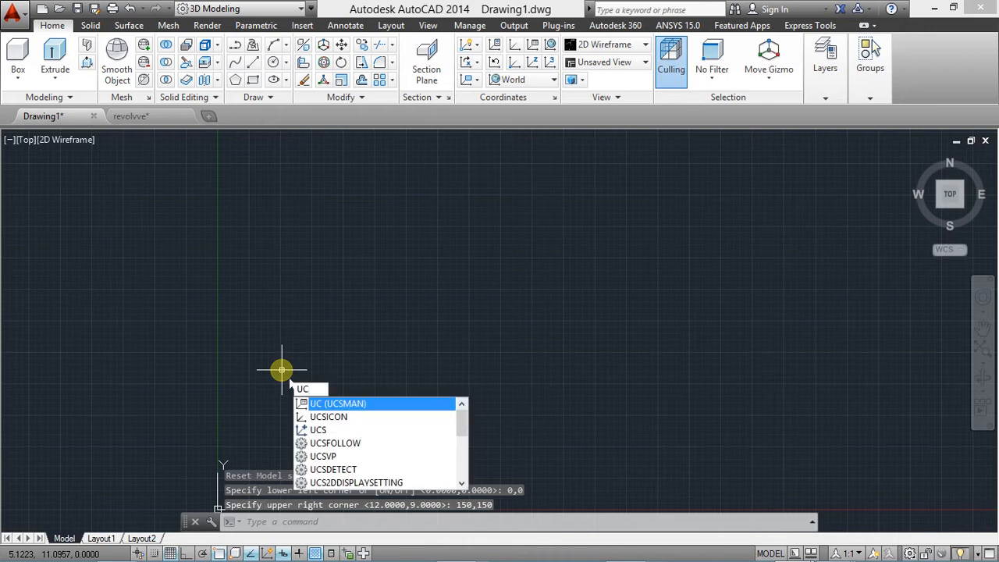
{"action": "type", "text": "sicon"}
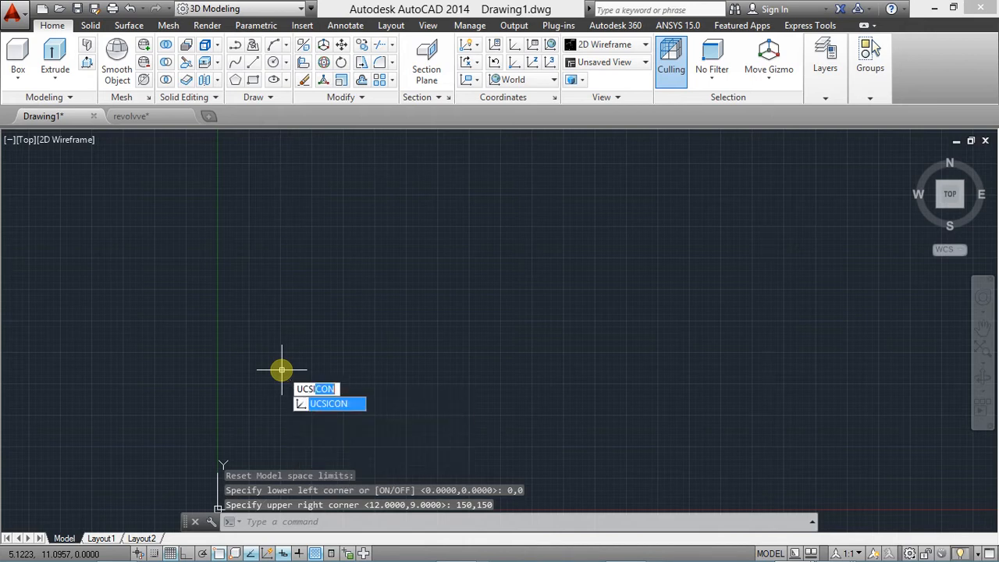
{"action": "key", "text": "Return"}
{"action": "type", "text": "N"}
{"action": "key", "text": "Return"}
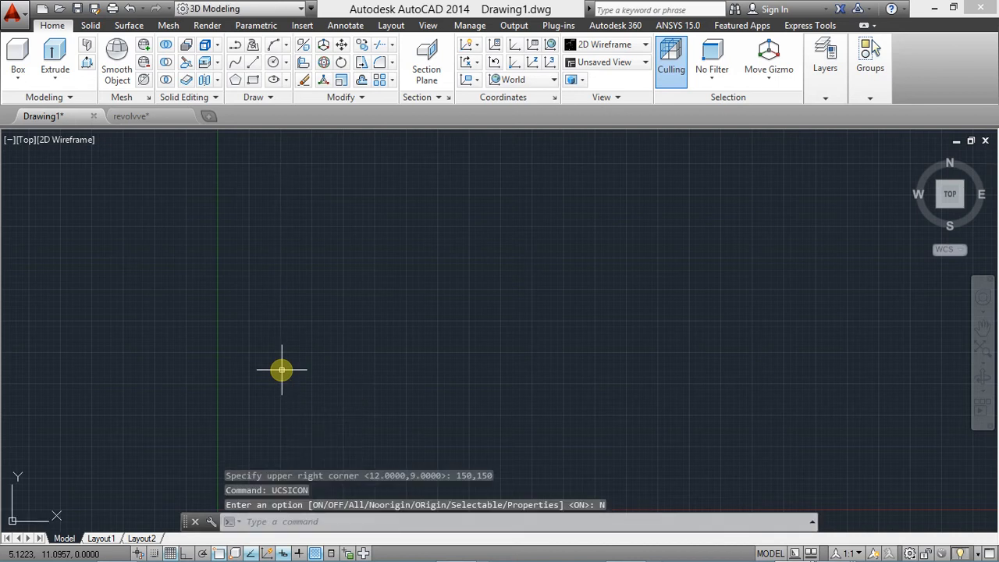
Zoom to show all of the drawing limits and turn the grid off.
{"action": "type", "text": "Z"}
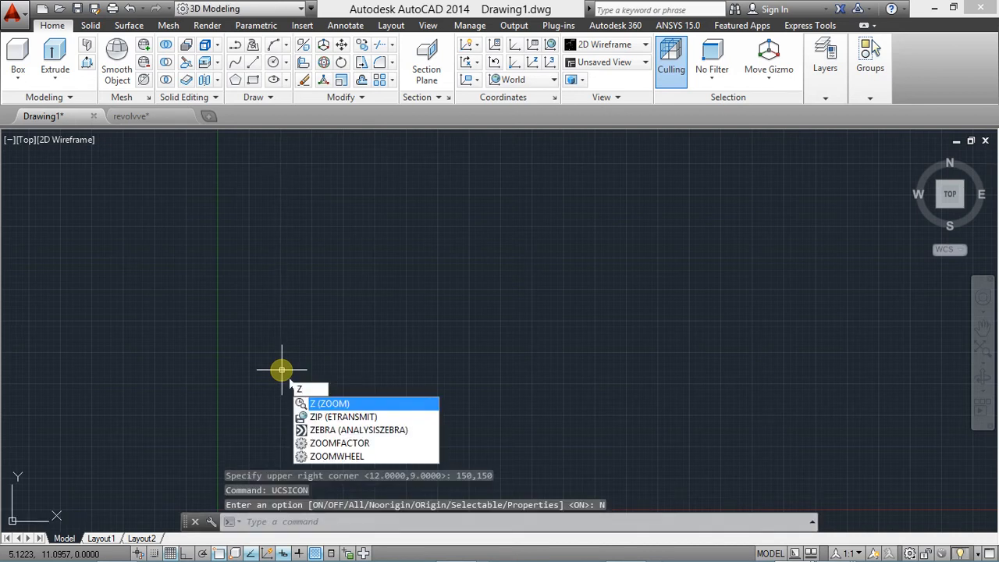
{"action": "key", "text": "Return"}
{"action": "type", "text": "a"}
{"action": "key", "text": "Return"}
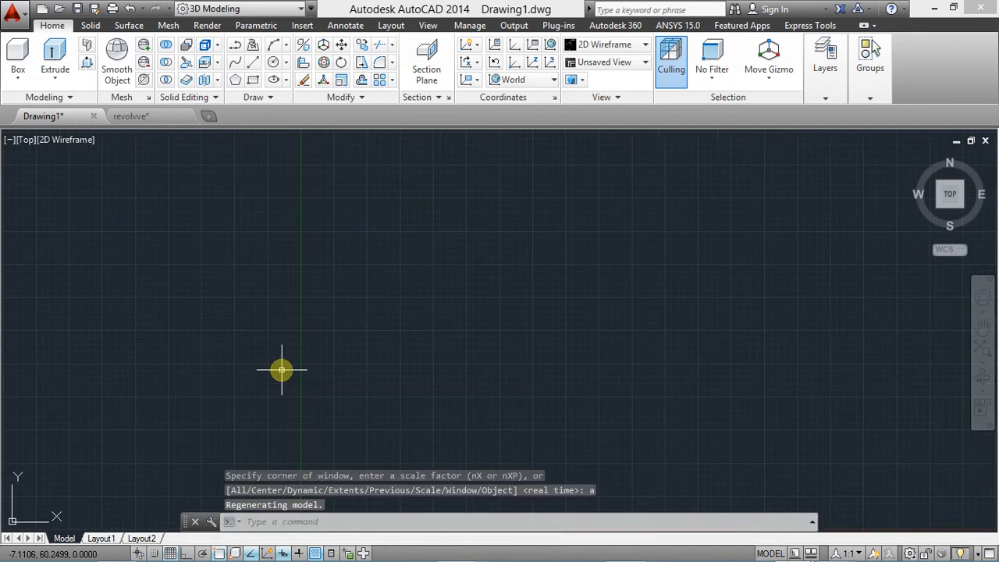
{"action": "key", "text": "F7"}
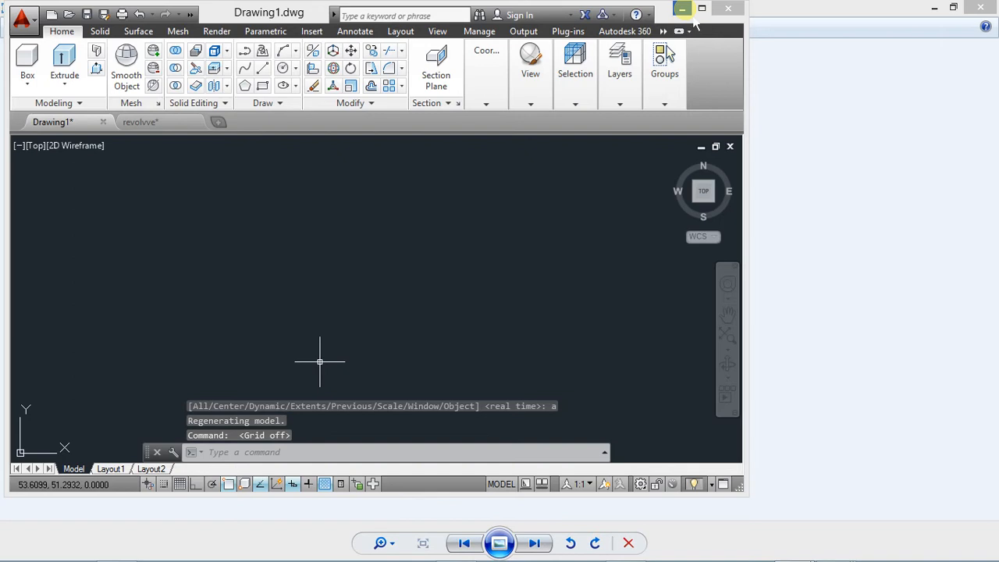
Examine the wheel's reference drawing in Windows Photo Viewer and return to a maximized AutoCAD window.
{"action": "left_click", "coordinate": [681, 8]}
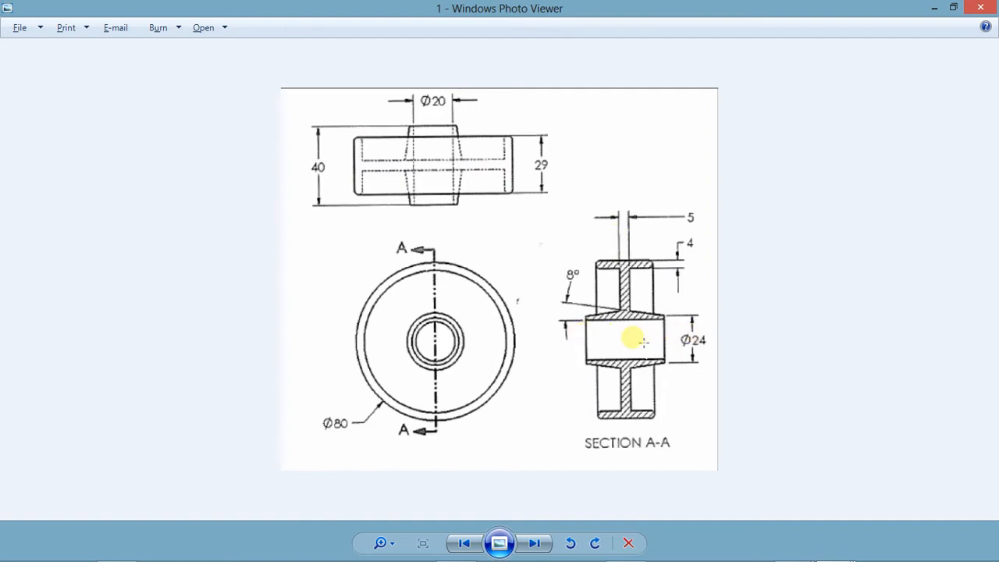
{"action": "key", "text": "alt+Tab"}
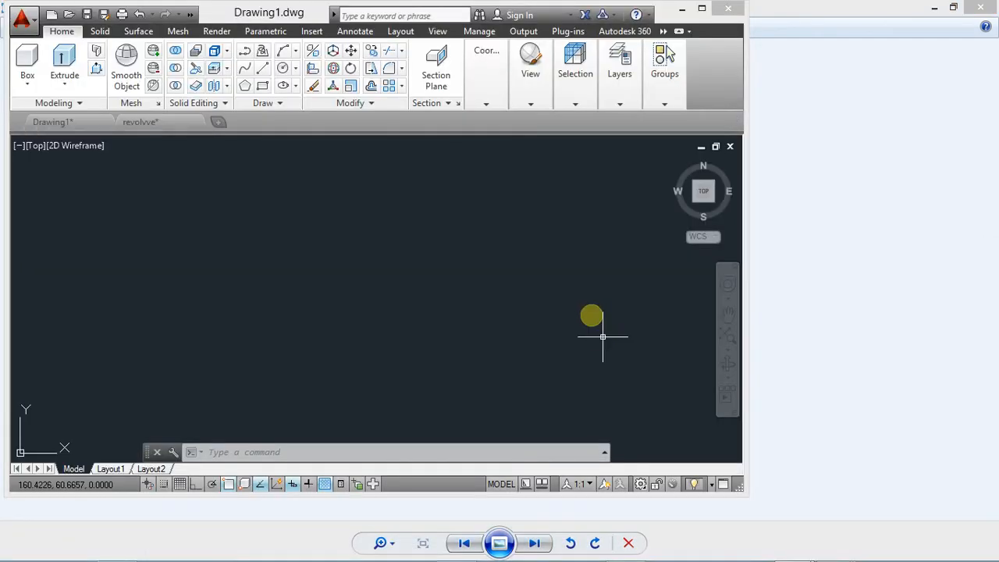
{"action": "left_click", "coordinate": [701, 9]}
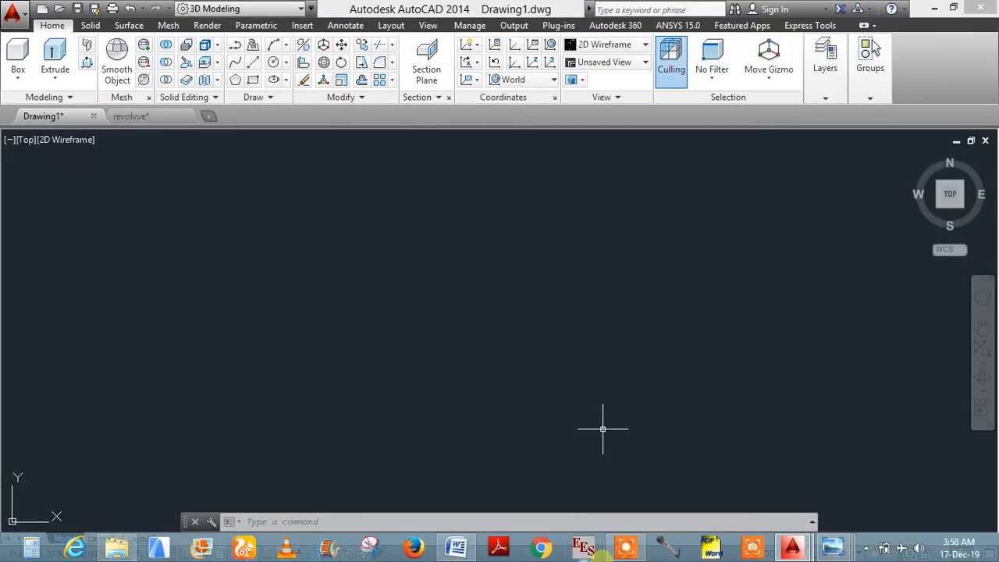
{"action": "mouse_move", "coordinate": [632, 549]}
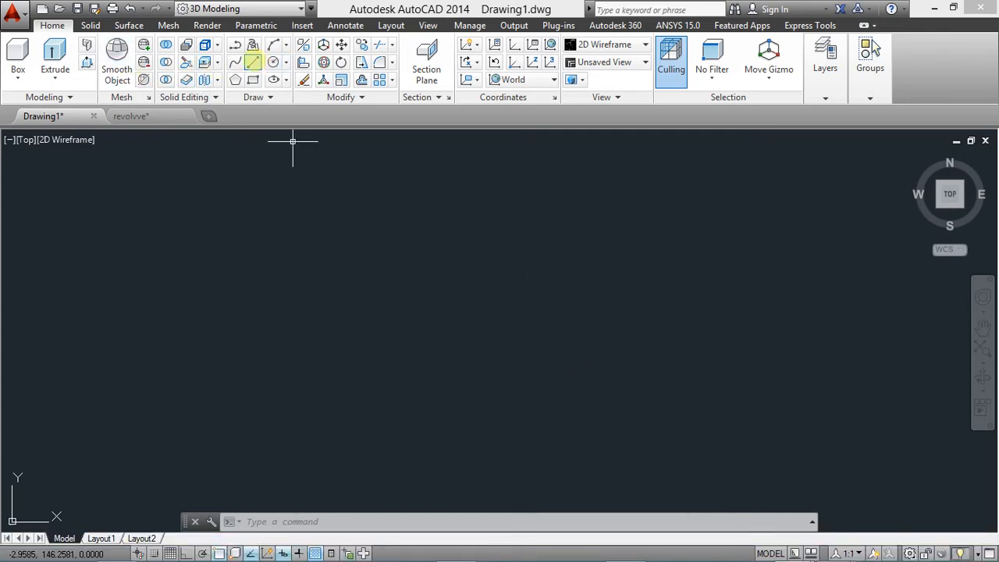
Turn on Ortho mode and cancel the circle that was started.
{"action": "type", "text": "circle"}
{"action": "key", "text": "Return"}
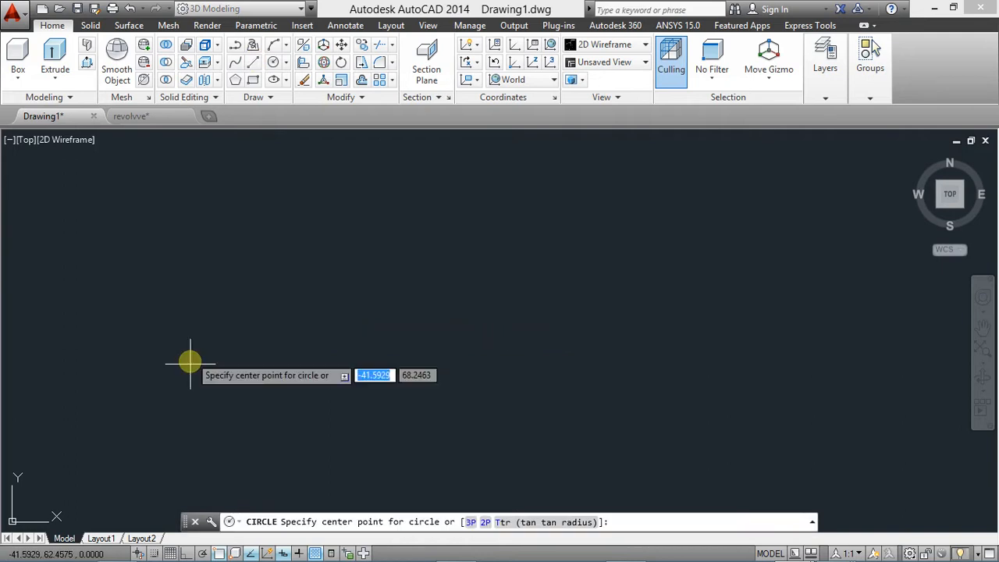
{"action": "left_click", "coordinate": [186, 553]}
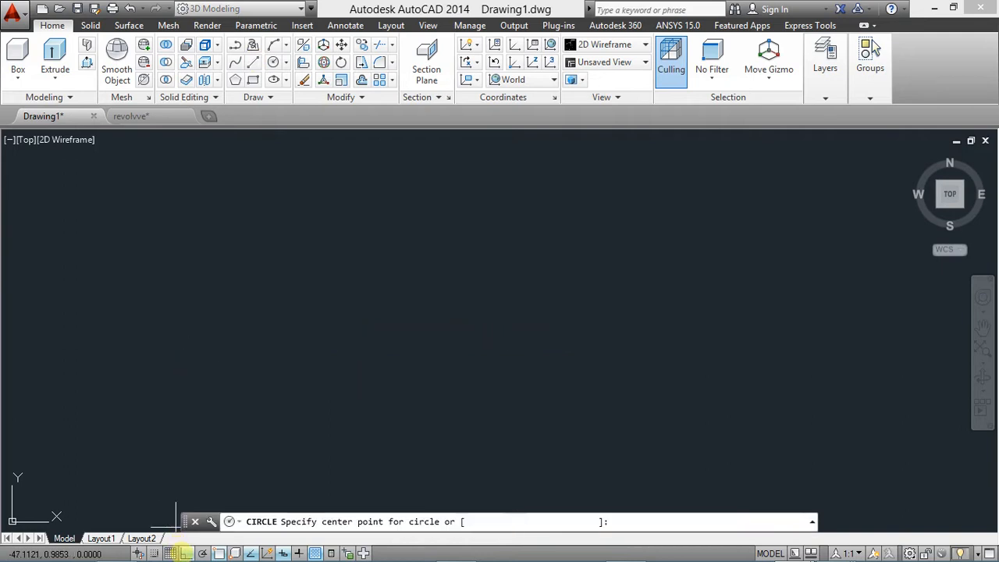
{"action": "left_click", "coordinate": [319, 373]}
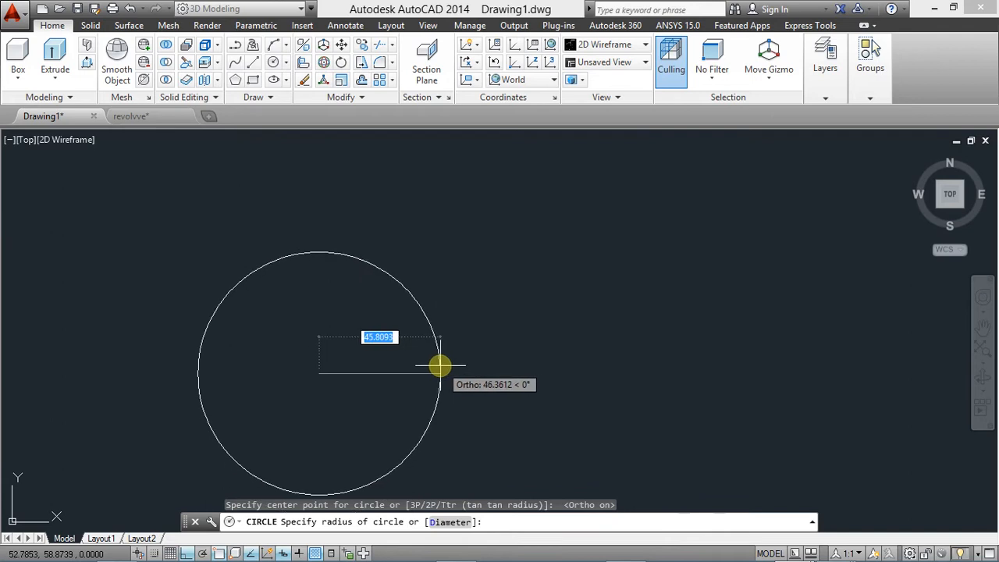
{"action": "key", "text": "Escape"}
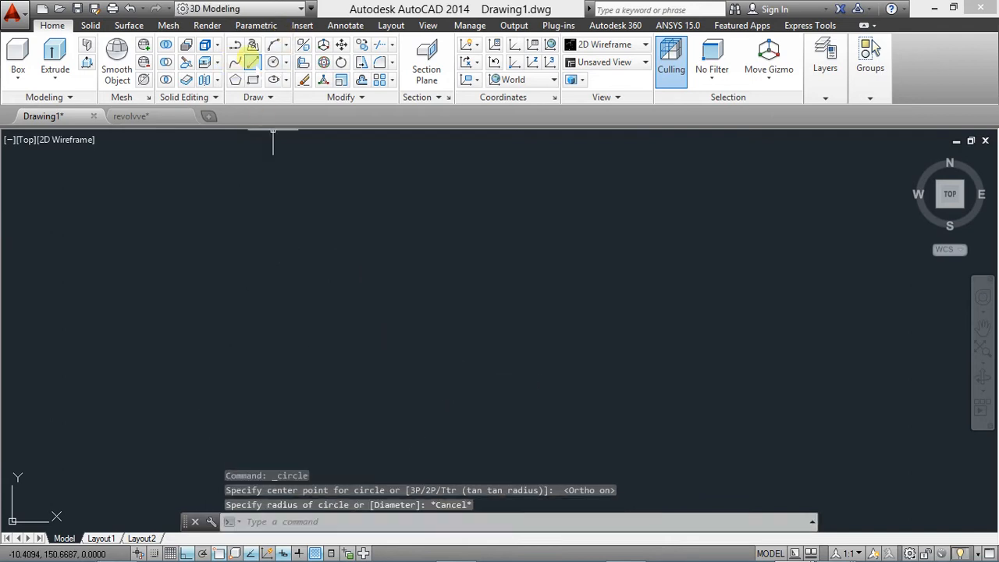
Draw a horizontal line 40 units long in the middle of the drawing area as the base of the wheel profile.
{"action": "left_click", "coordinate": [249, 61]}
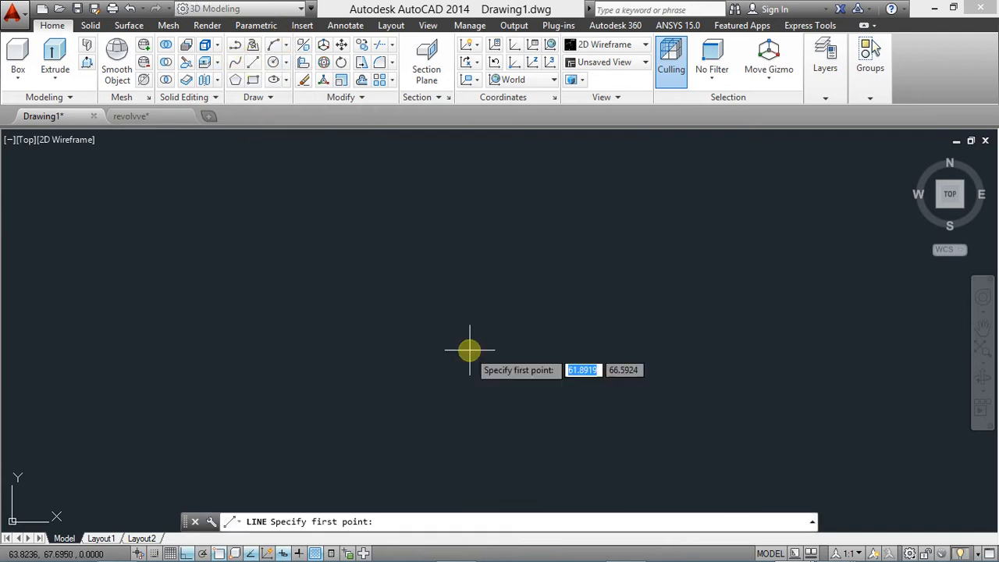
{"action": "left_click", "coordinate": [402, 360]}
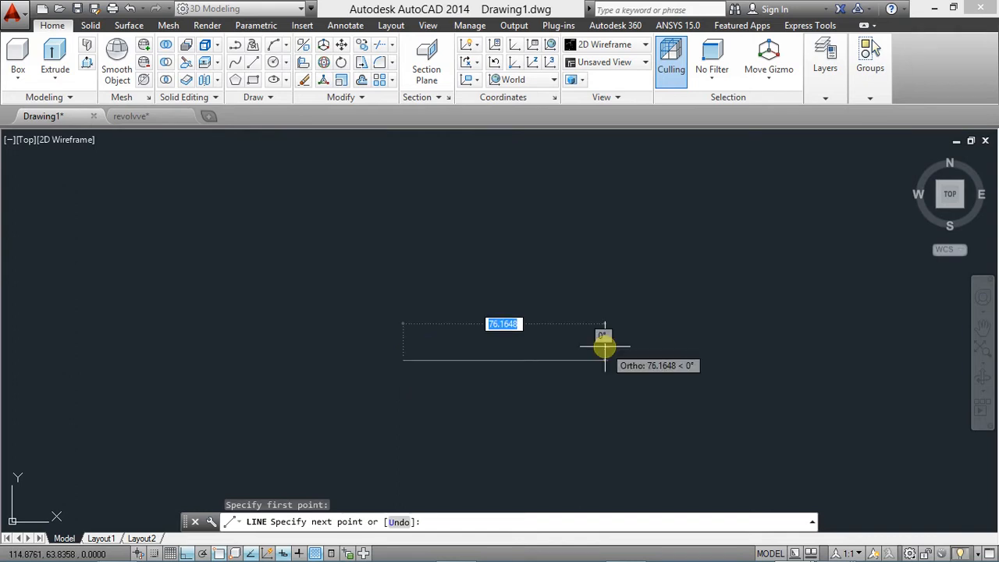
{"action": "type", "text": "4"}
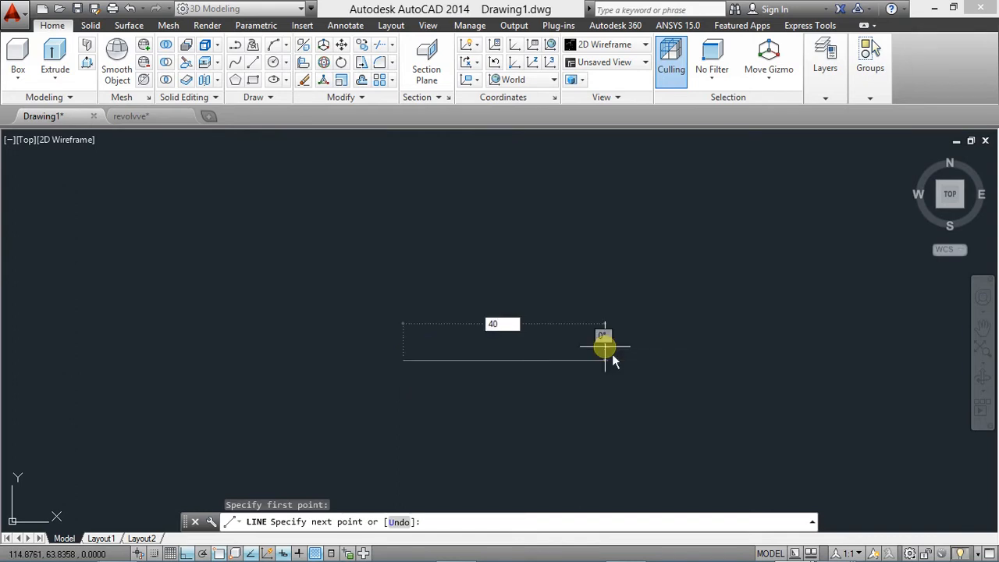
{"action": "type", "text": "0"}
{"action": "key", "text": "Return"}
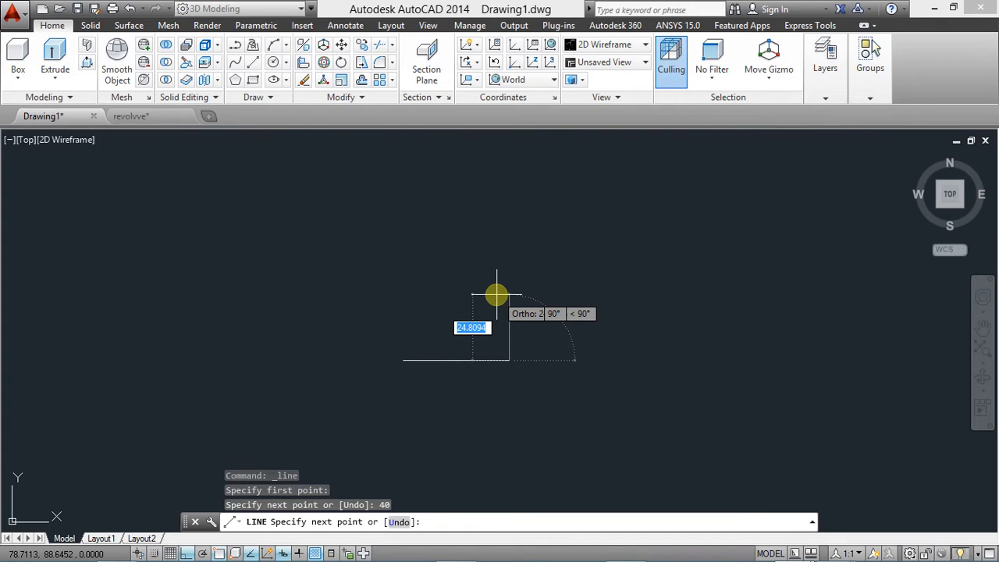
{"action": "key", "text": "Escape"}
{"action": "middle_click_drag", "start_coordinate": [357, 330], "coordinate": [515, 338]}
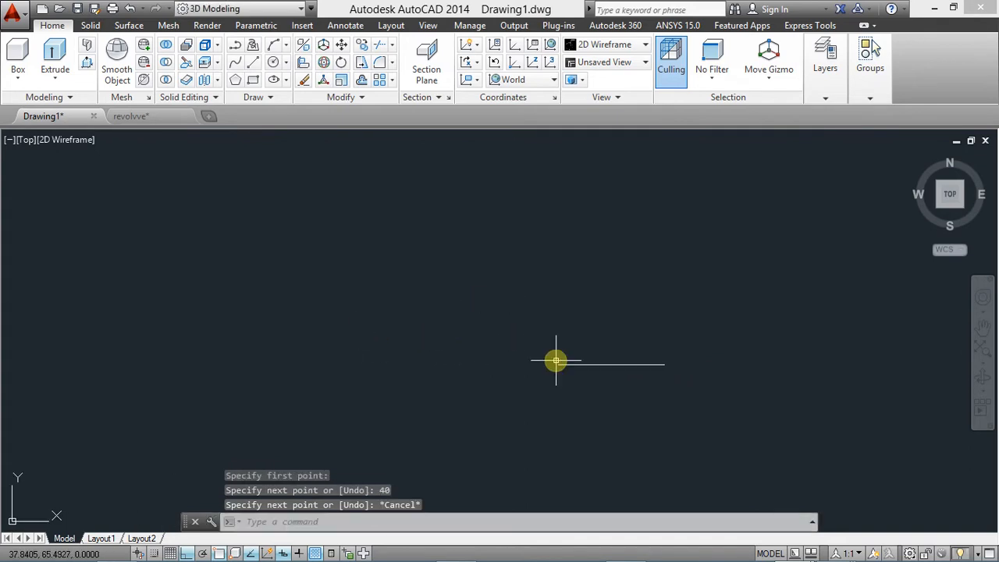
{"action": "scroll", "coordinate": [618, 365], "scroll_direction": "up", "scroll_amount": 2}
{"action": "middle_click_drag", "start_coordinate": [604, 346], "coordinate": [539, 354]}
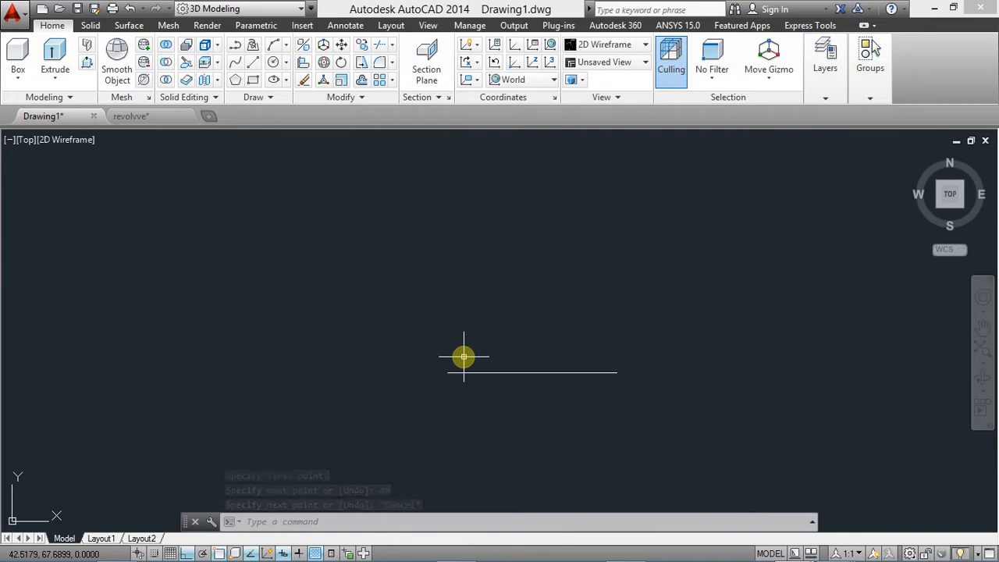
Check the reference drawing and offset the 40-unit horizontal line 10 units upward.
{"action": "key", "text": "alt+Tab"}
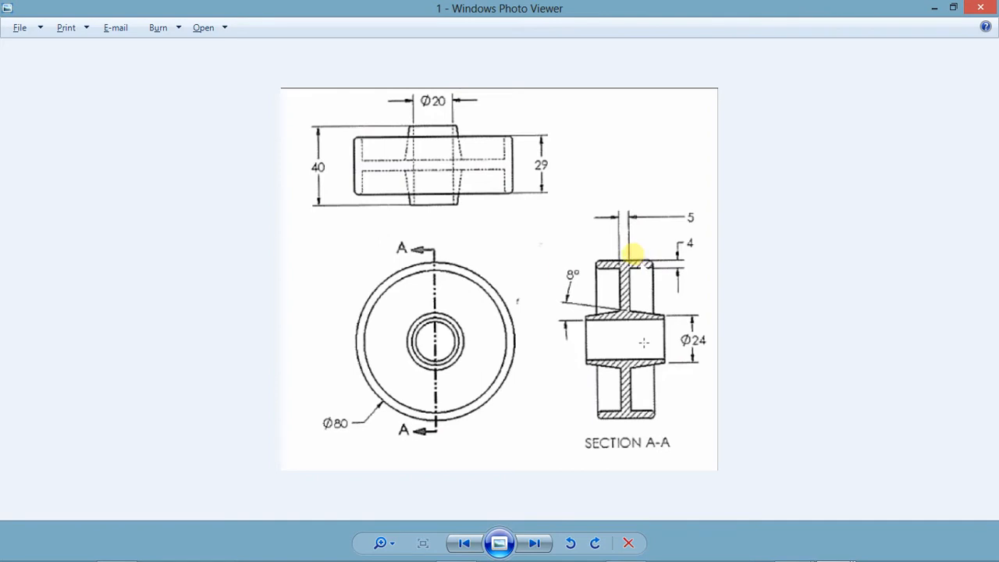
{"action": "key", "text": "alt+Tab"}
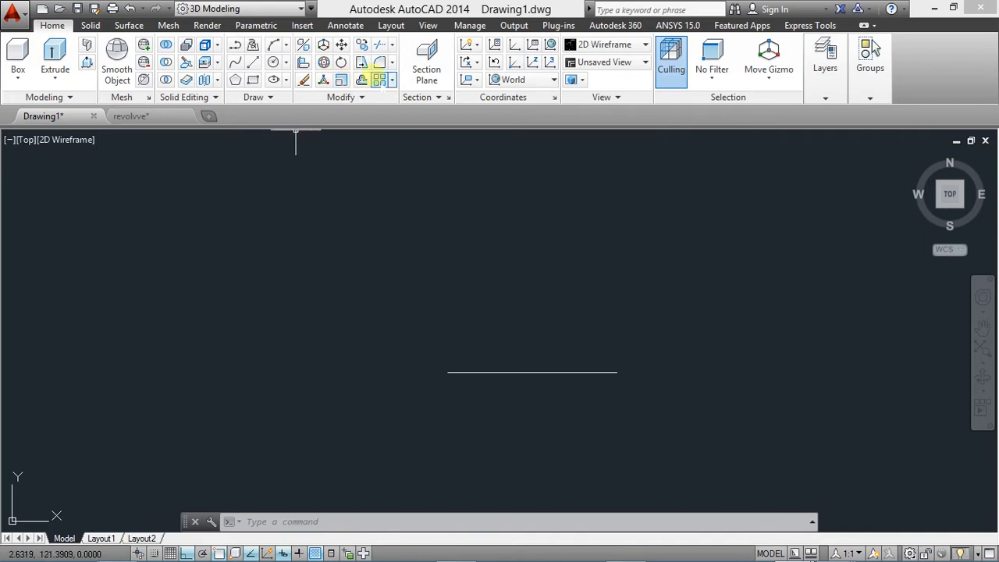
{"action": "left_click", "coordinate": [361, 80]}
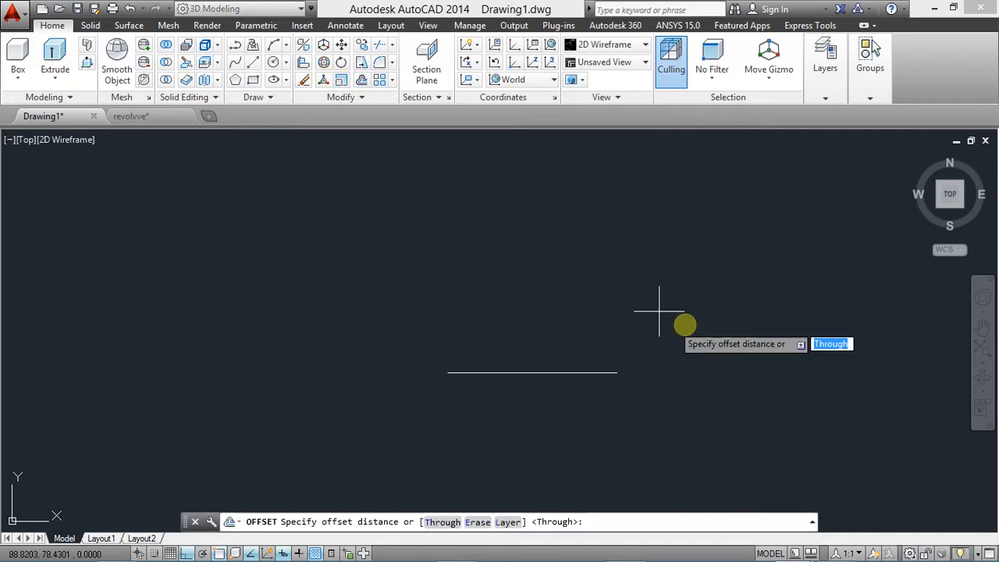
{"action": "type", "text": "10"}
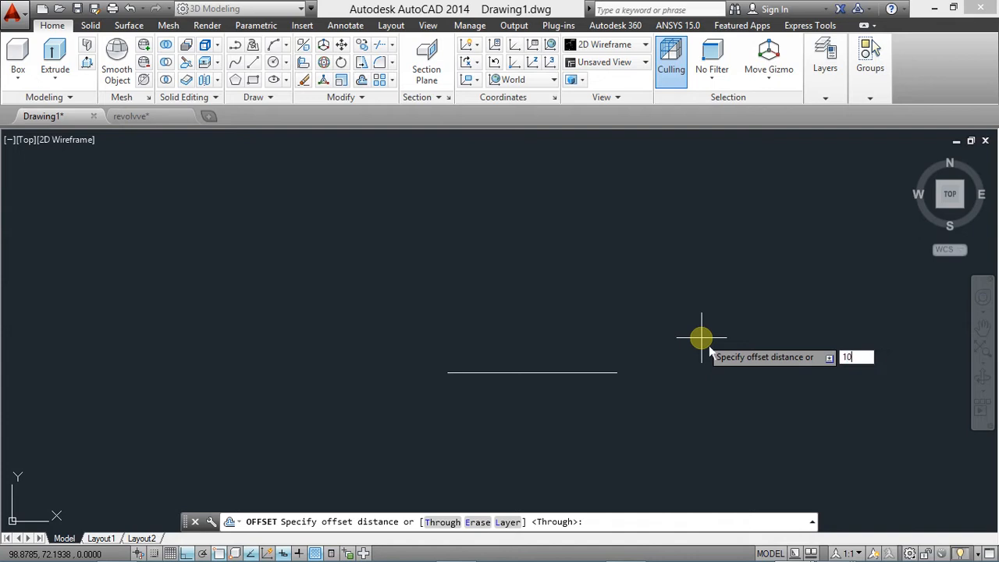
{"action": "key", "text": "Return"}
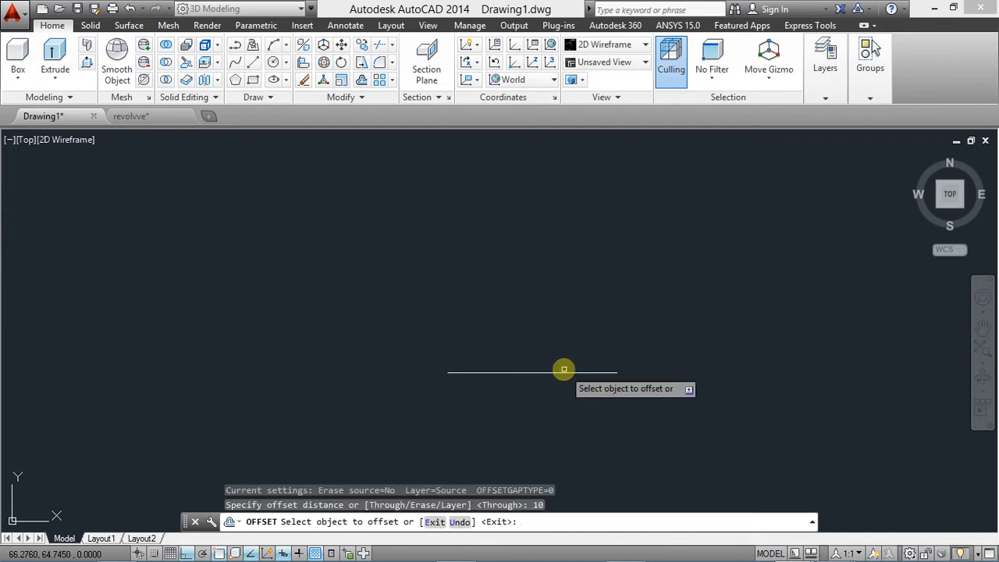
{"action": "left_click", "coordinate": [561, 372]}
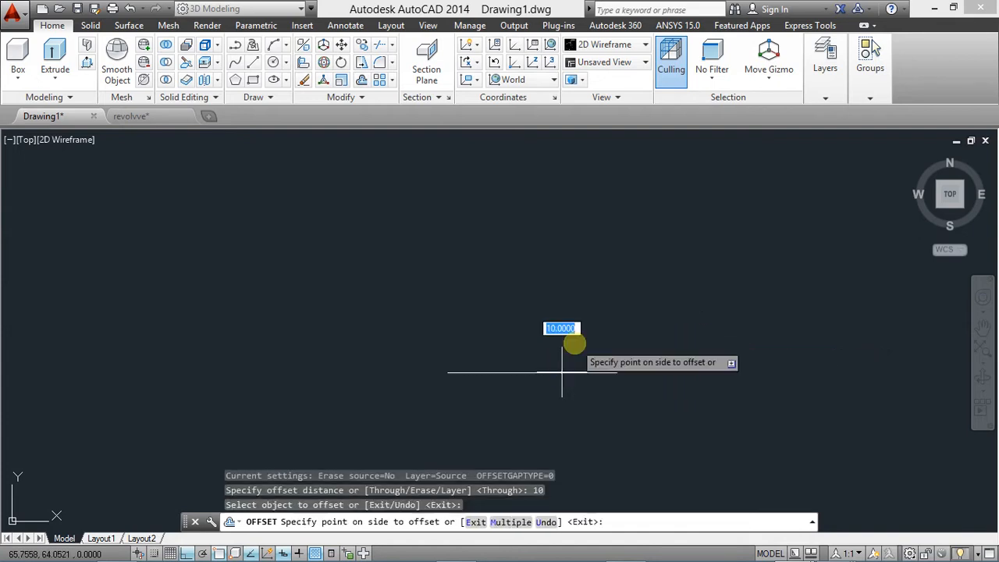
{"action": "left_click", "coordinate": [575, 331]}
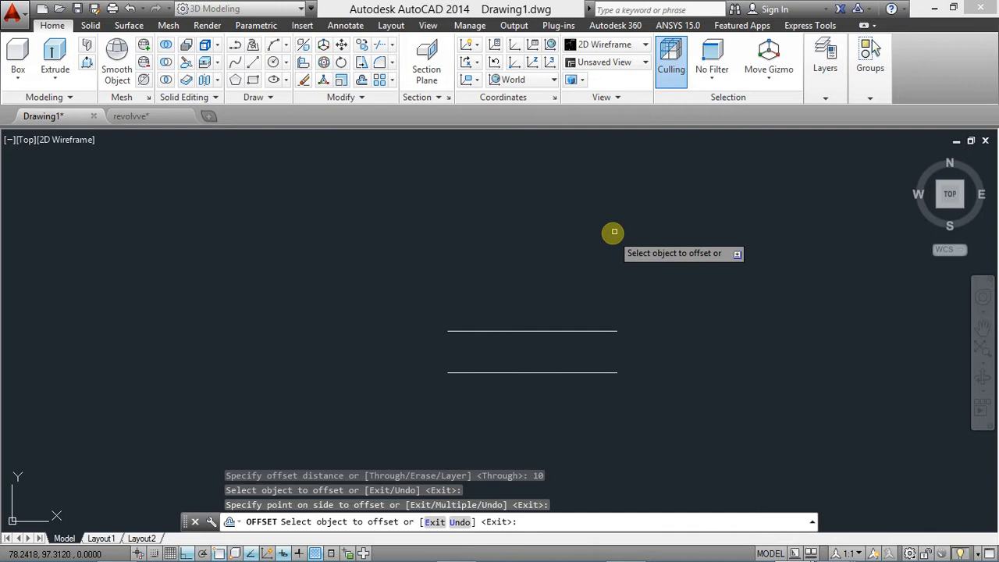
Offset the base line of the profile 40 units upward to form the wheel's outer edge.
{"action": "left_click", "coordinate": [560, 372]}
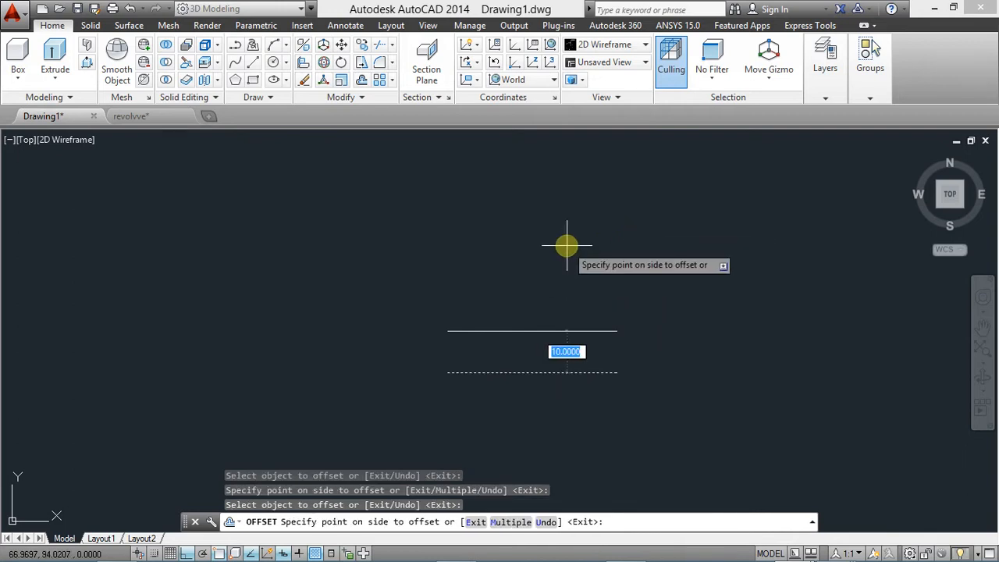
{"action": "type", "text": "40"}
{"action": "key", "text": "Return"}
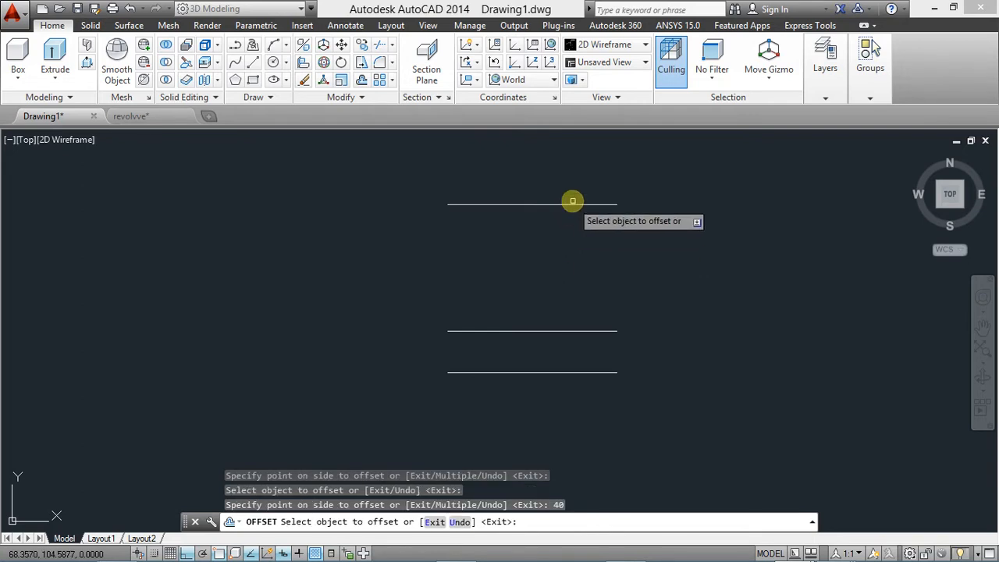
Check the rim thickness in the reference drawing and offset the uppermost horizontal line 4 units downward.
{"action": "key", "text": "alt+Tab"}
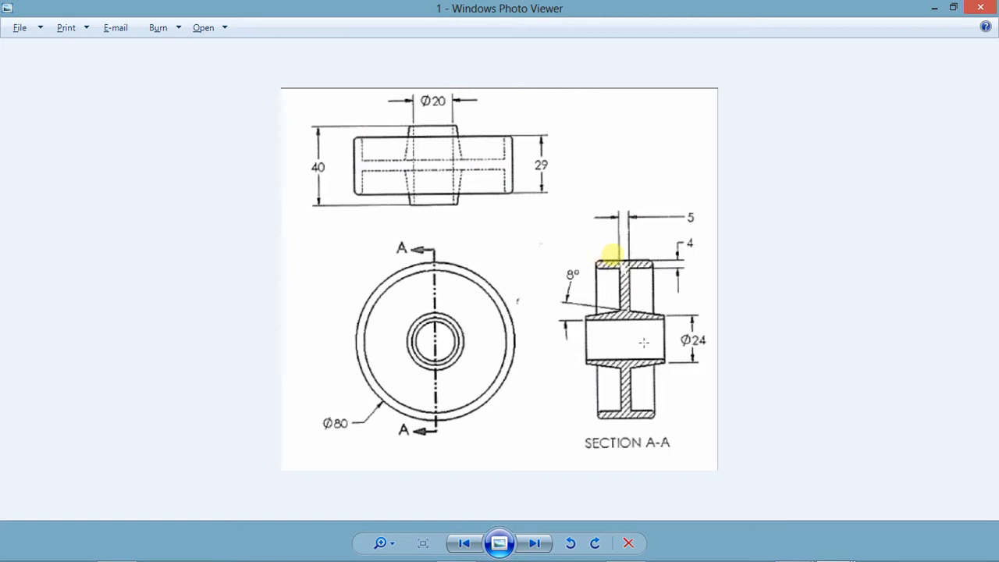
{"action": "key", "text": "alt+Tab"}
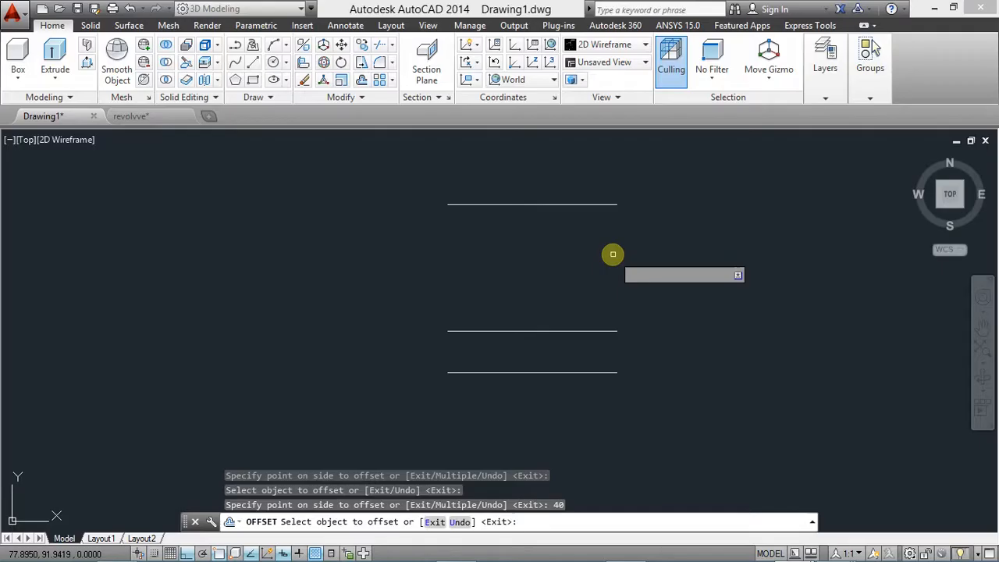
{"action": "left_click", "coordinate": [583, 205]}
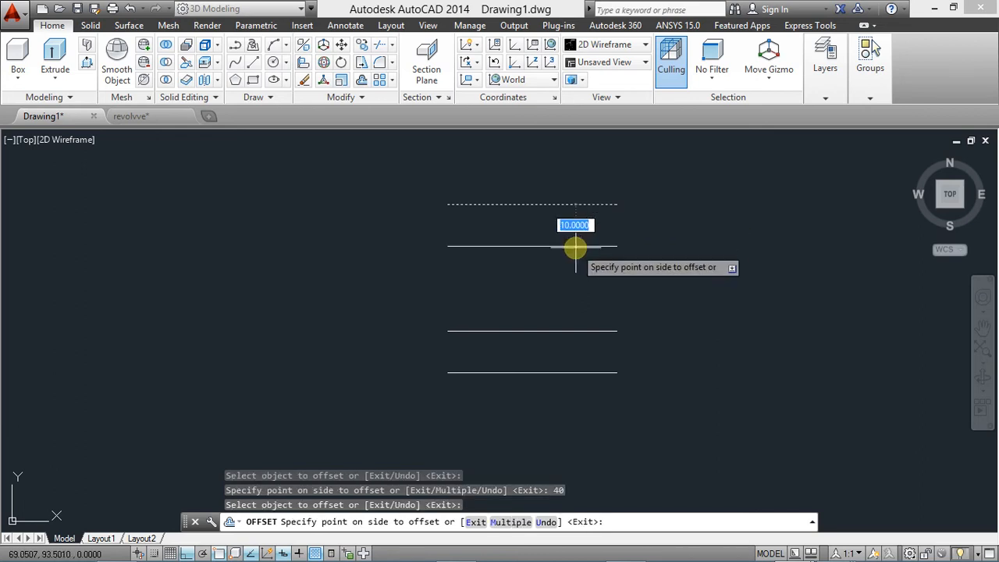
{"action": "type", "text": "4"}
{"action": "key", "text": "Return"}
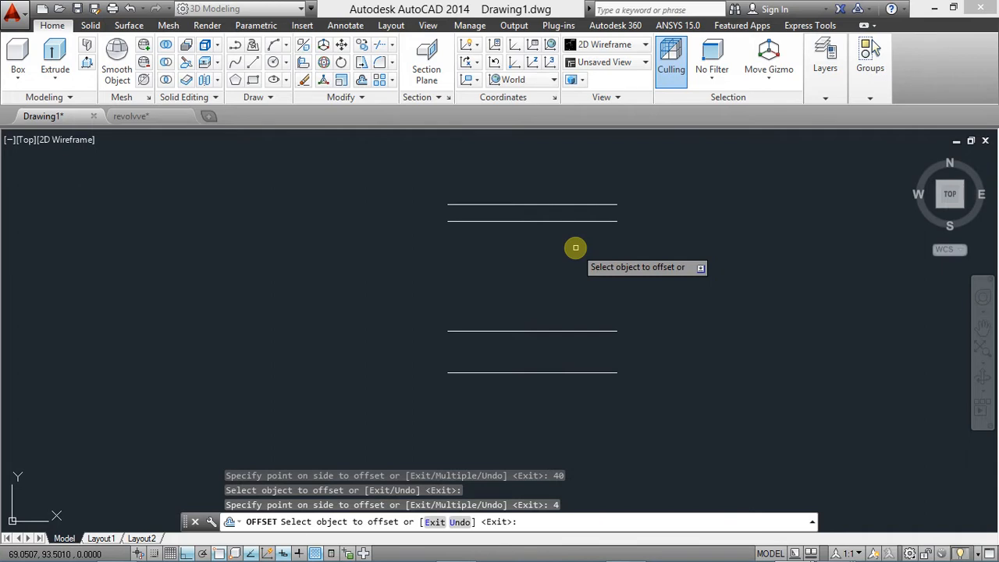
{"action": "key", "text": "Escape"}
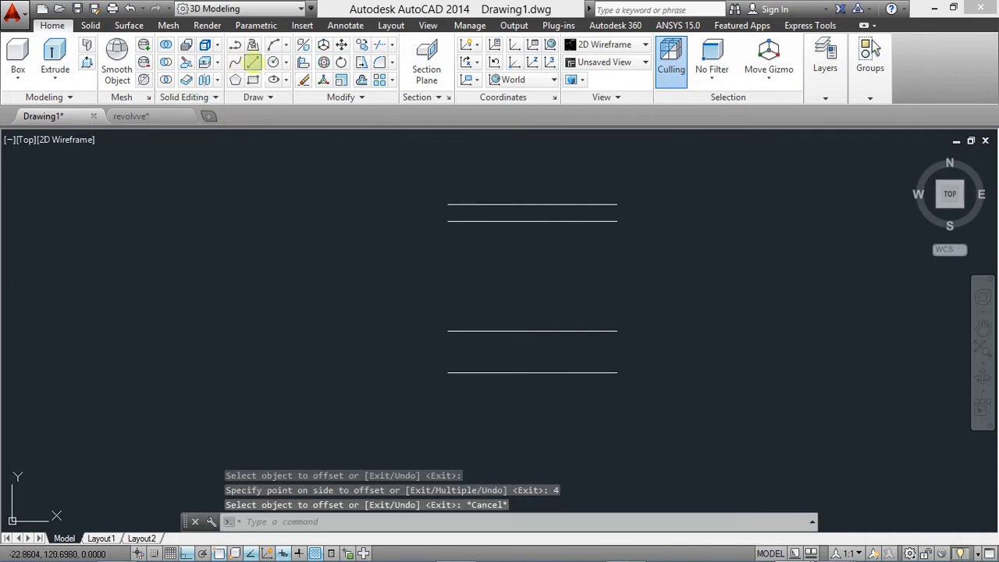
Draw a vertical centre line through the horizontal lines' midpoints, running from below the base line to above the uppermost line.
{"action": "left_click", "coordinate": [253, 62]}
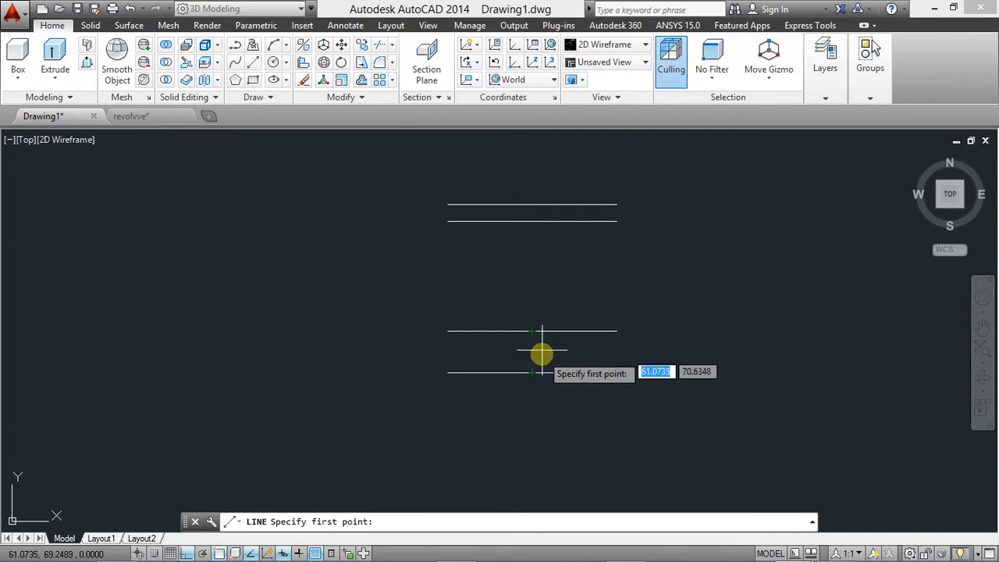
{"action": "left_click", "coordinate": [531, 439]}
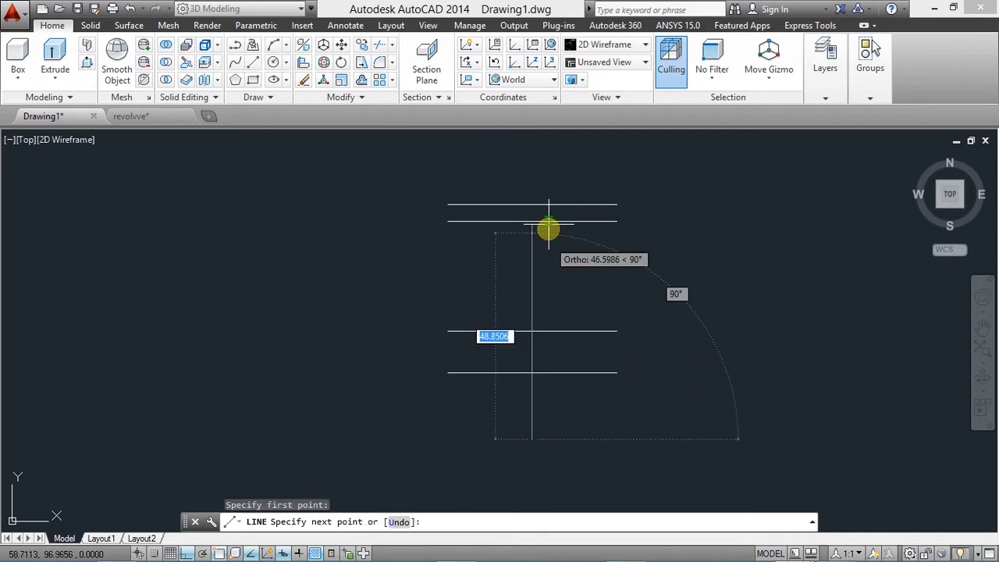
{"action": "left_click", "coordinate": [537, 163]}
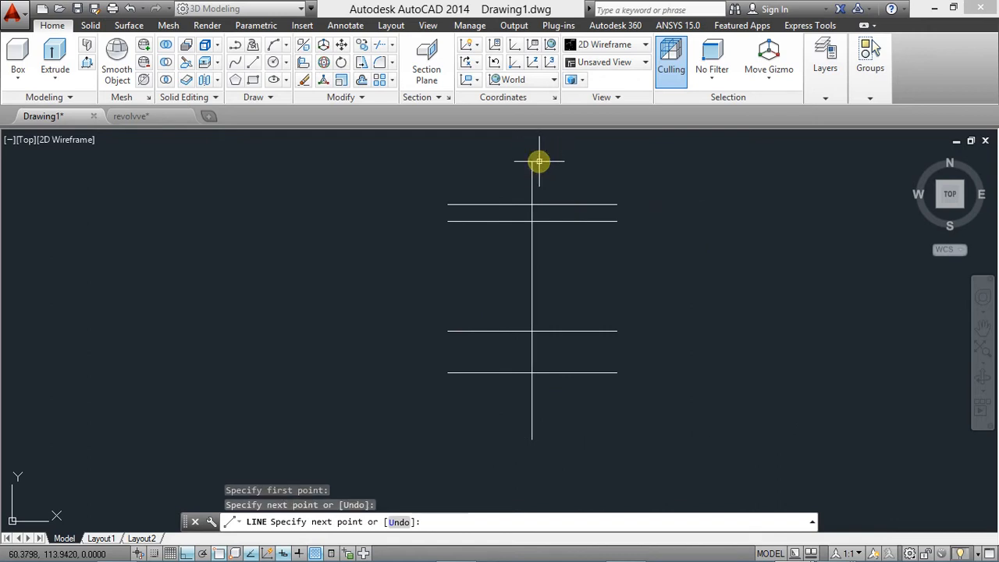
{"action": "key", "text": "Escape"}
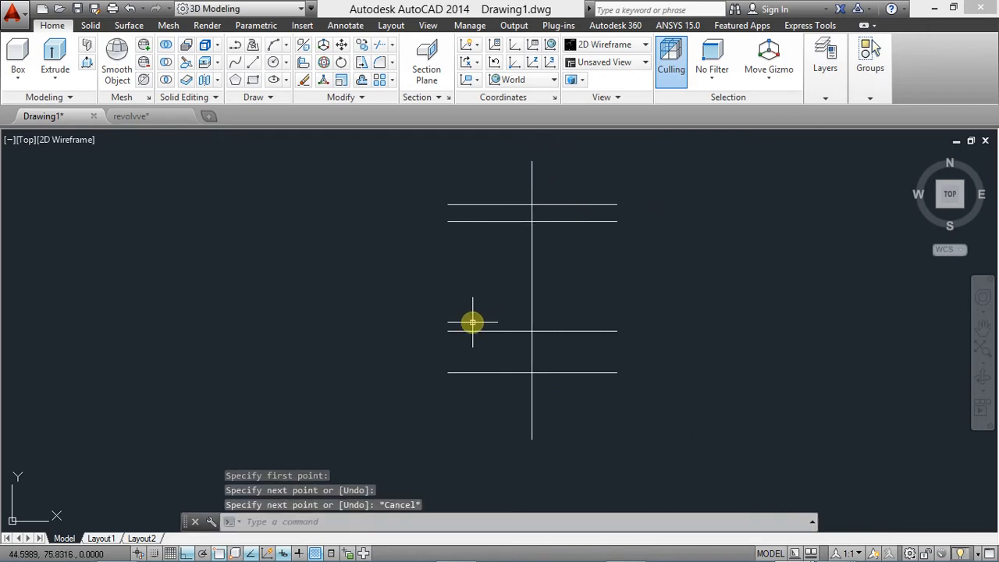
Check the rim width in the reference drawing and offset the vertical centre line 14.5 units to its right.
{"action": "key", "text": "alt+Tab"}
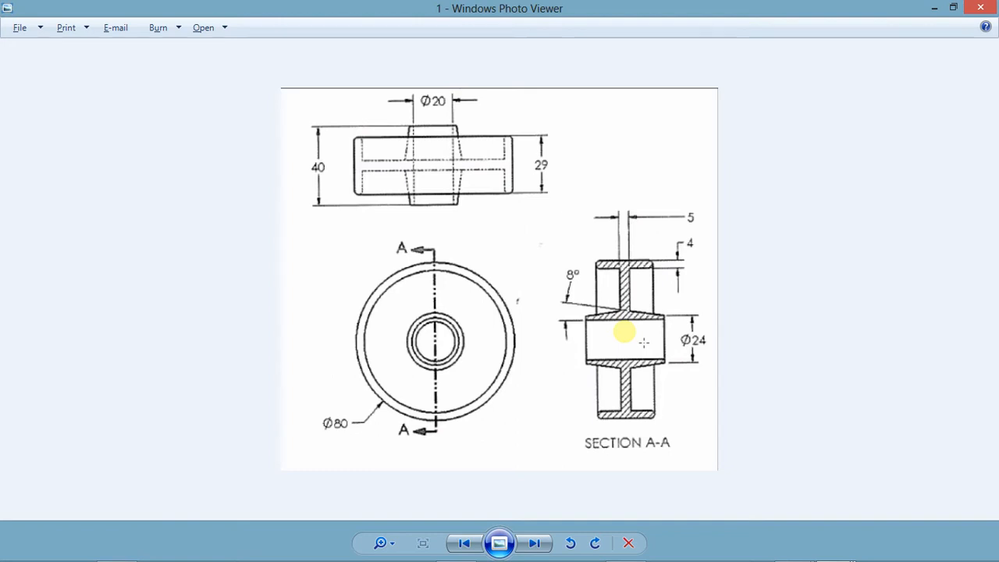
{"action": "key", "text": "alt+Tab"}
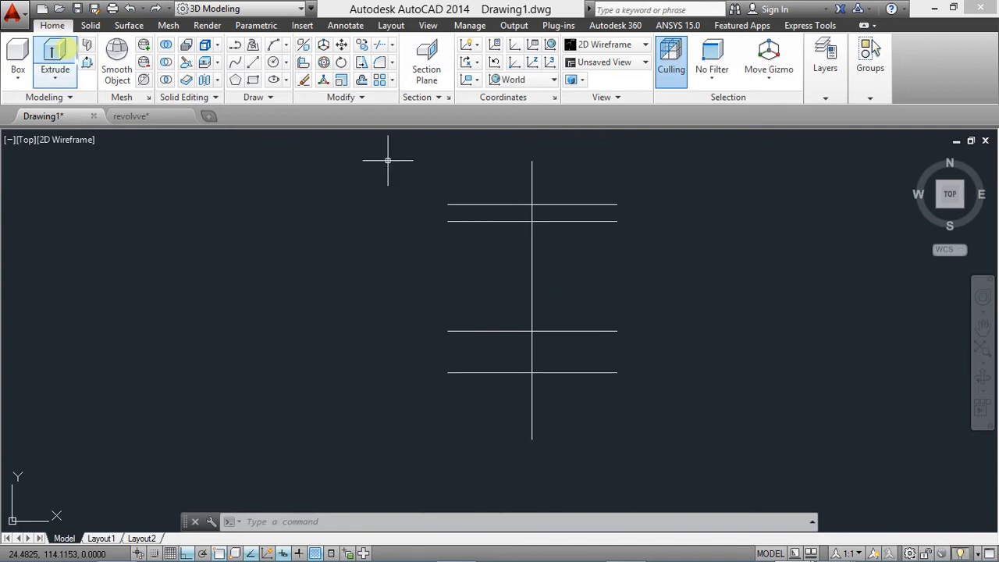
{"action": "left_click", "coordinate": [361, 80]}
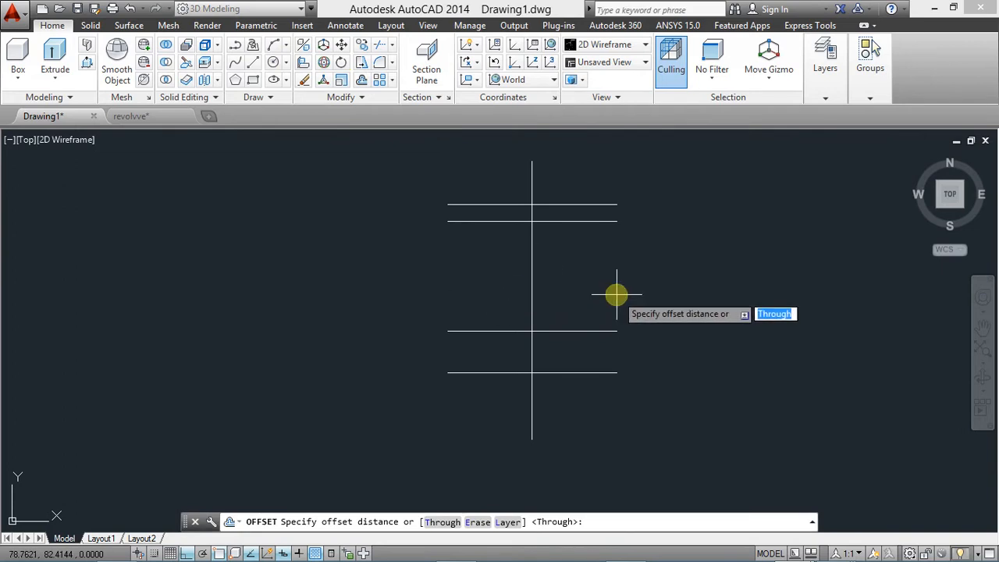
{"action": "type", "text": "14.5"}
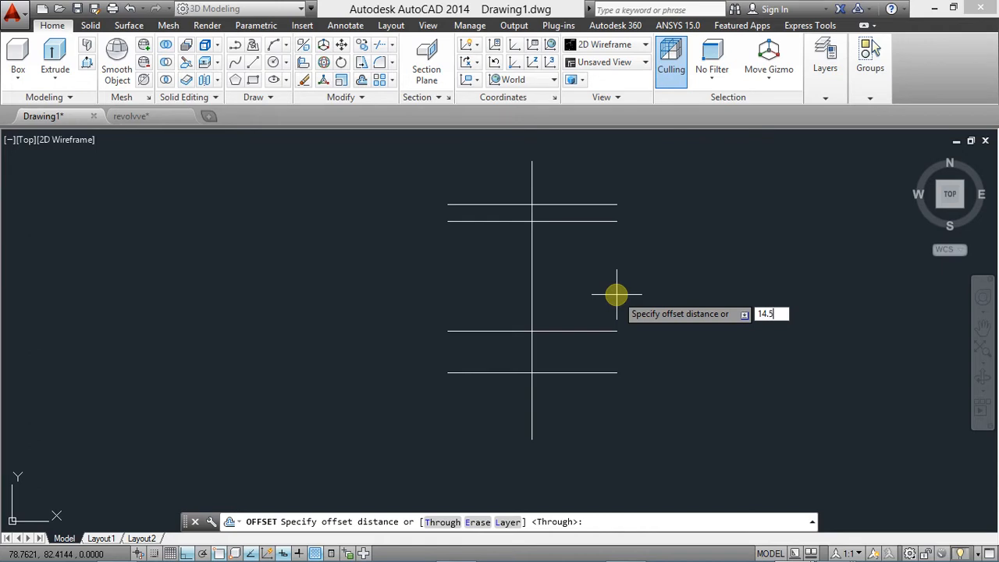
{"action": "key", "text": "Return"}
{"action": "left_click", "coordinate": [532, 286]}
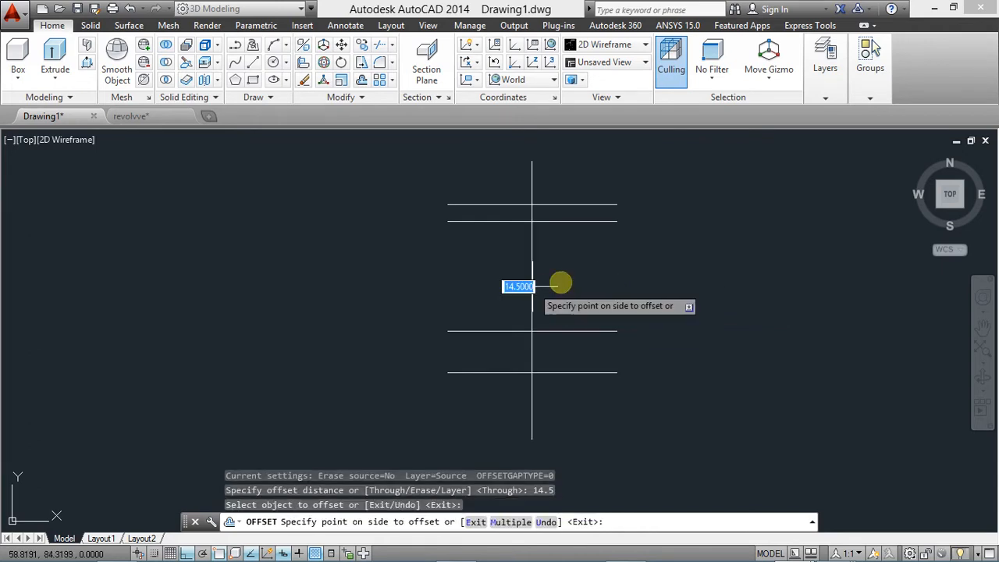
{"action": "left_click", "coordinate": [562, 283]}
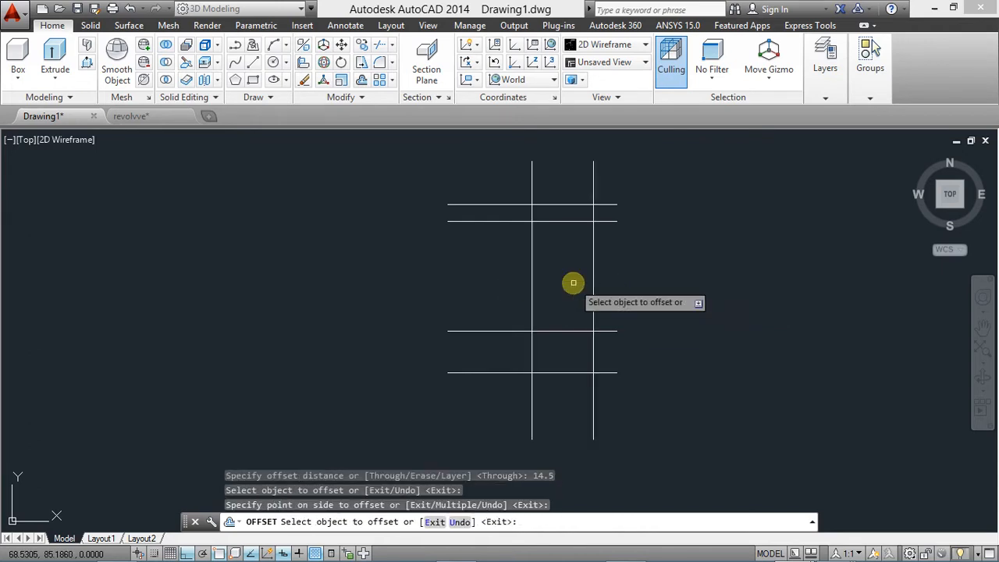
{"action": "key", "text": "Escape"}
Check the web thickness in the reference drawing and offset the vertical centre line 2.5 units to its right.
{"action": "key", "text": "alt+Tab"}
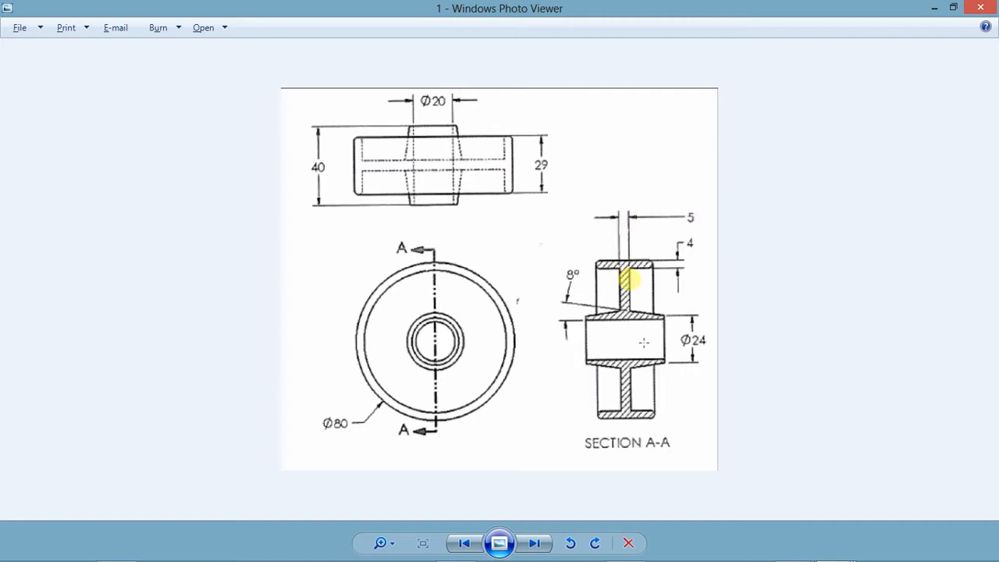
{"action": "key", "text": "alt+Tab"}
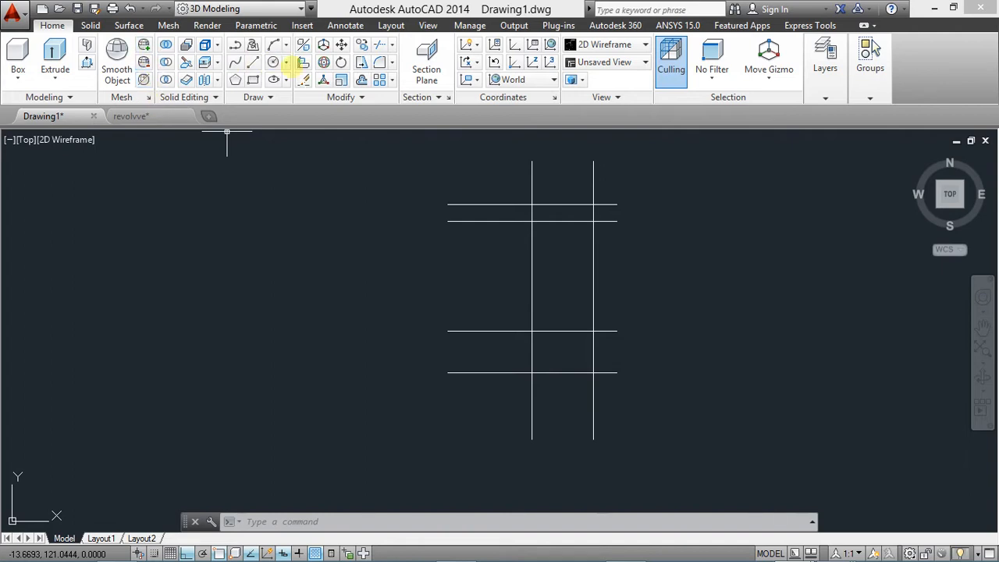
{"action": "left_click", "coordinate": [360, 80]}
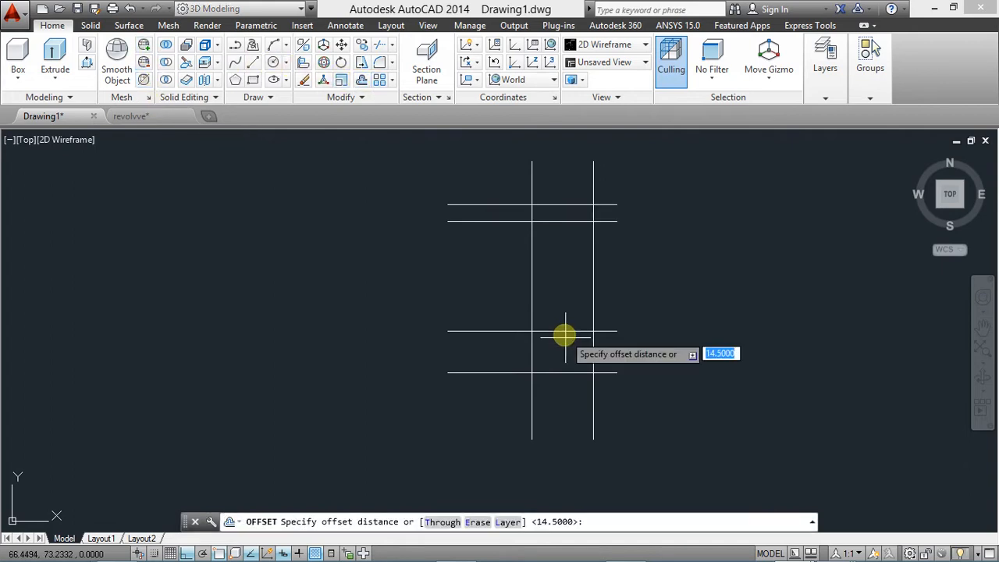
{"action": "type", "text": "2.5"}
{"action": "key", "text": "Return"}
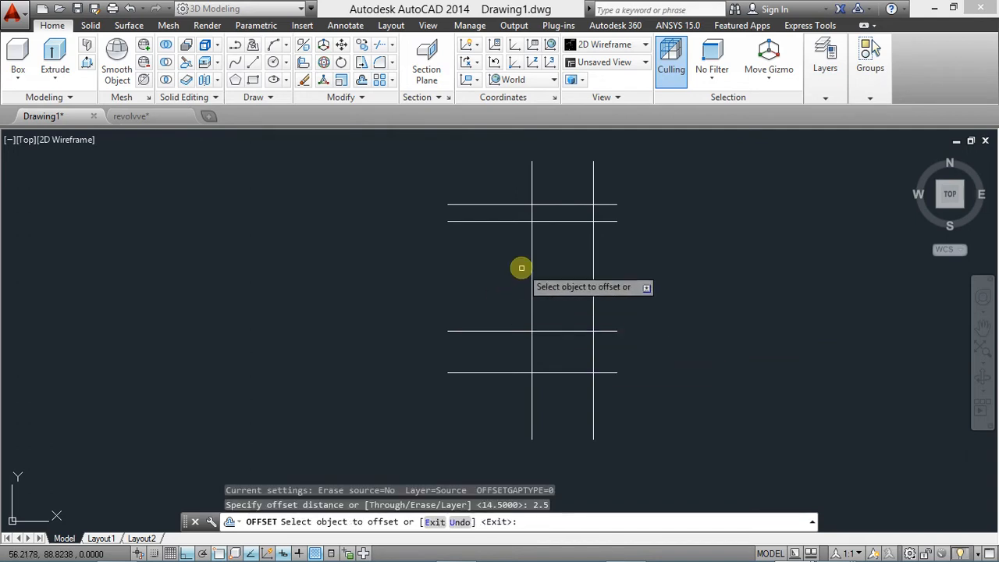
{"action": "left_click", "coordinate": [531, 278]}
{"action": "left_click", "coordinate": [546, 279]}
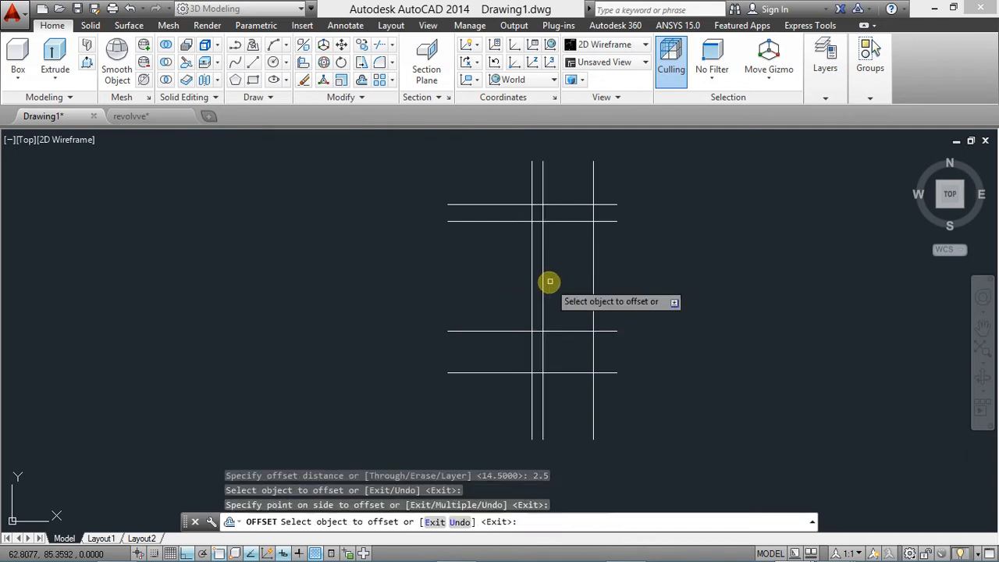
{"action": "key", "text": "Escape"}
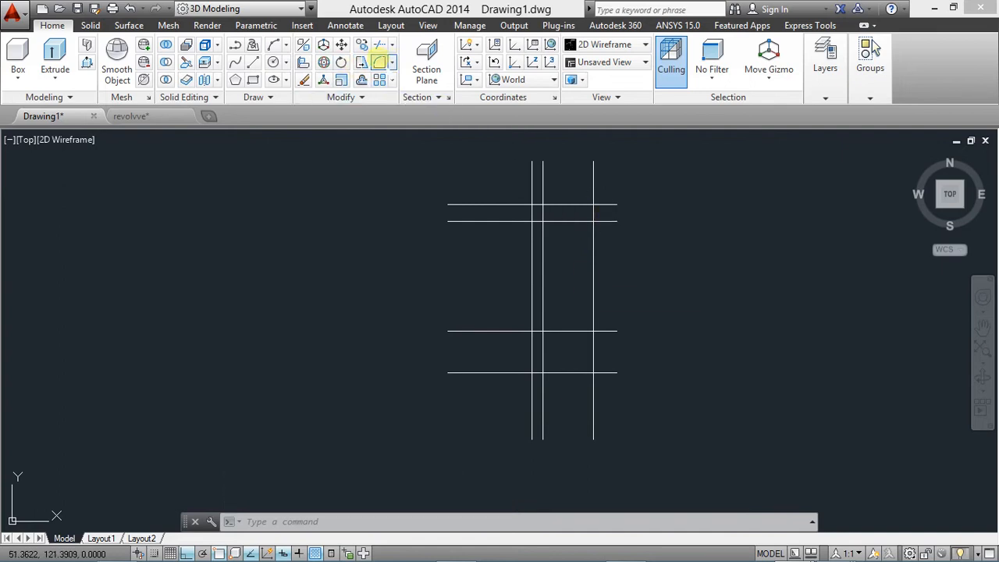
Fillet the two upper horizontal lines with the outermost vertical line at radius 0 to close the rim's right end square.
{"action": "left_click", "coordinate": [379, 62]}
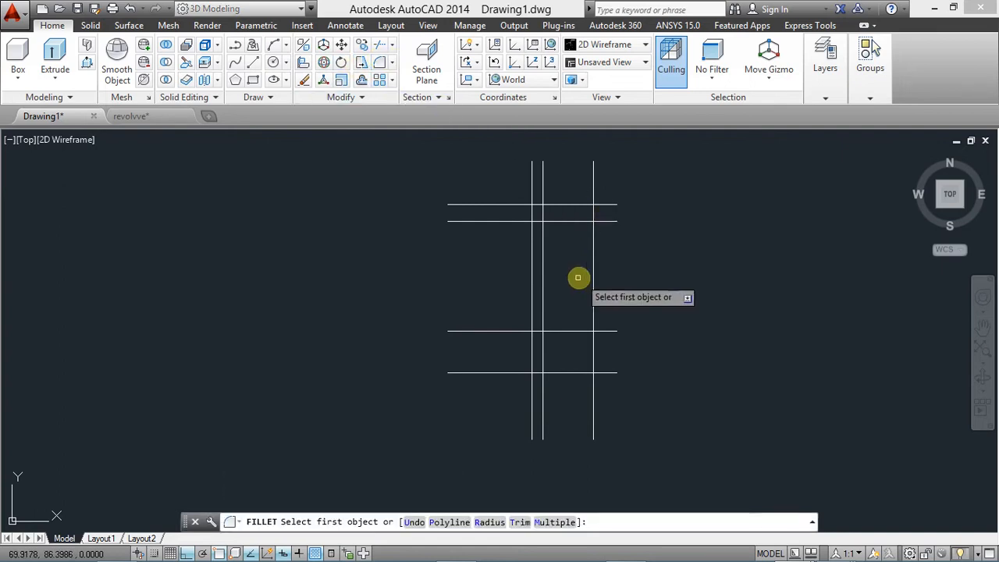
{"action": "left_click", "coordinate": [579, 204]}
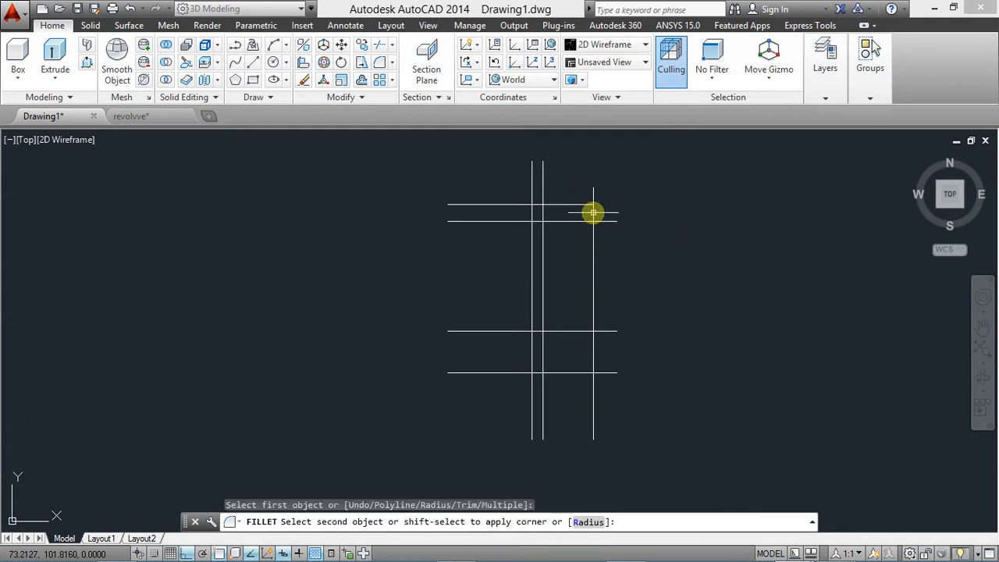
{"action": "left_click", "coordinate": [593, 212]}
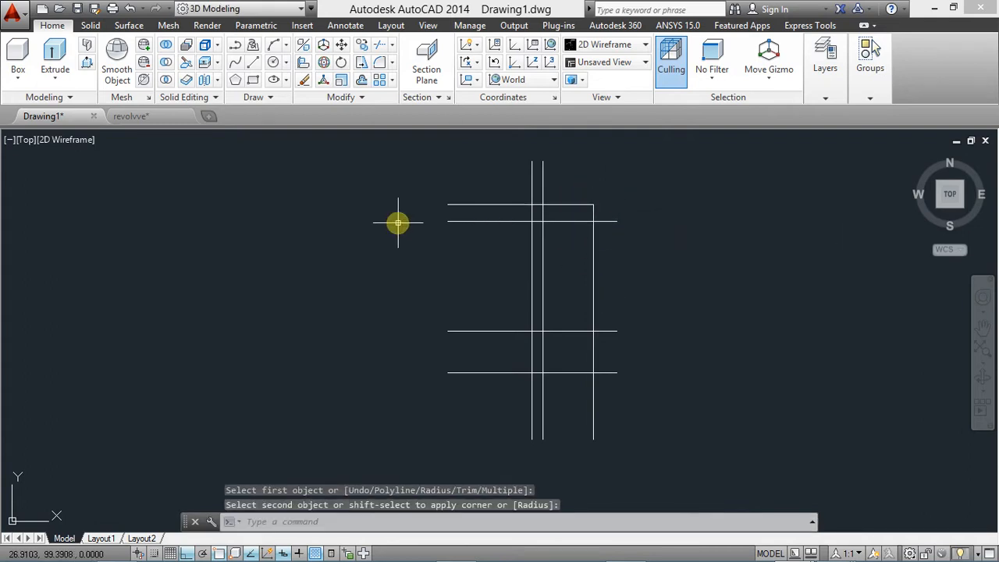
{"action": "key", "text": "Return"}
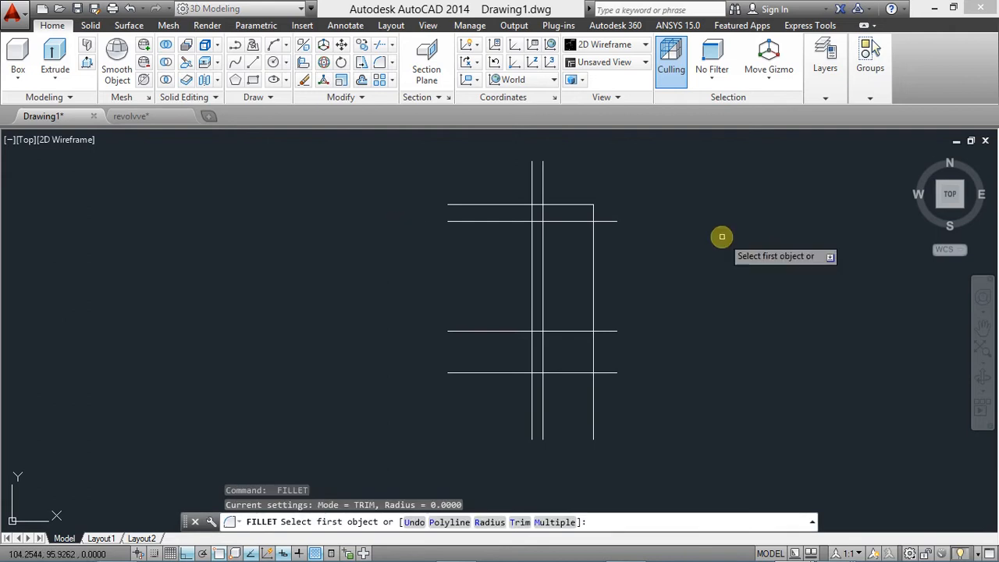
{"action": "left_click", "coordinate": [578, 221]}
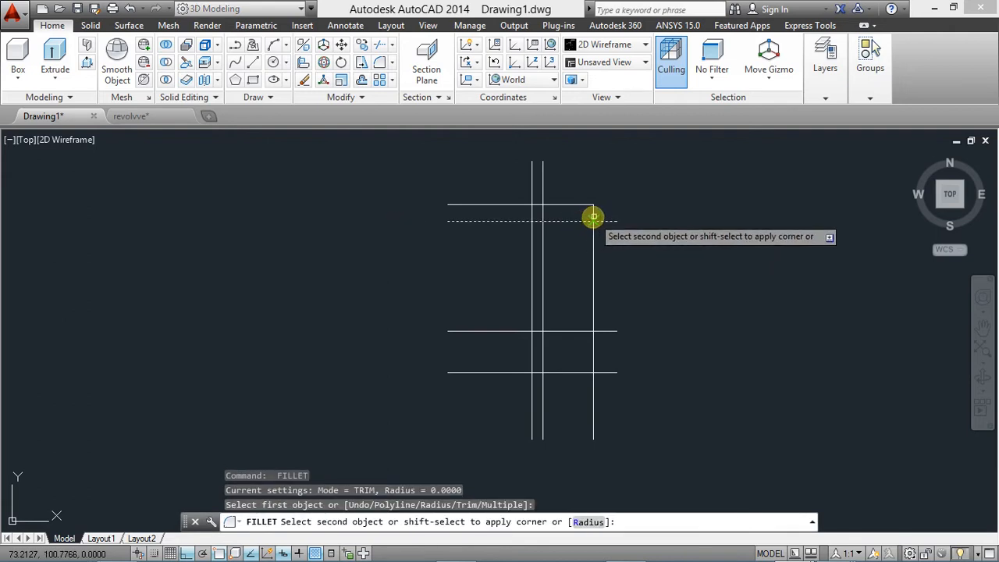
{"action": "left_click", "coordinate": [593, 212]}
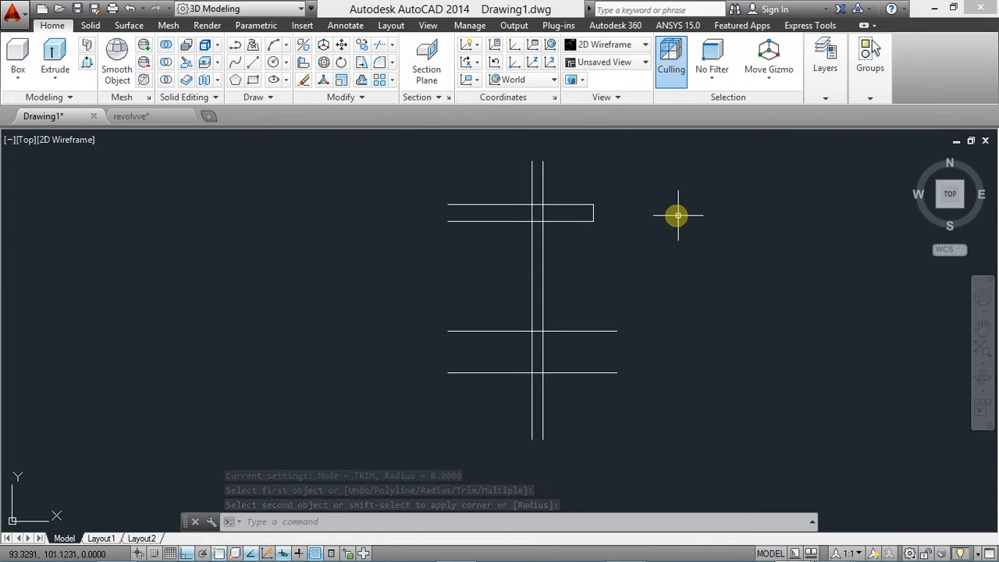
Check section A-A in the reference drawing, and trim the web's right vertical line above and within the rim, using the verticals and upper three horizontals as cutting edges.
{"action": "key", "text": "alt"}
{"action": "key", "text": "alt+Tab"}
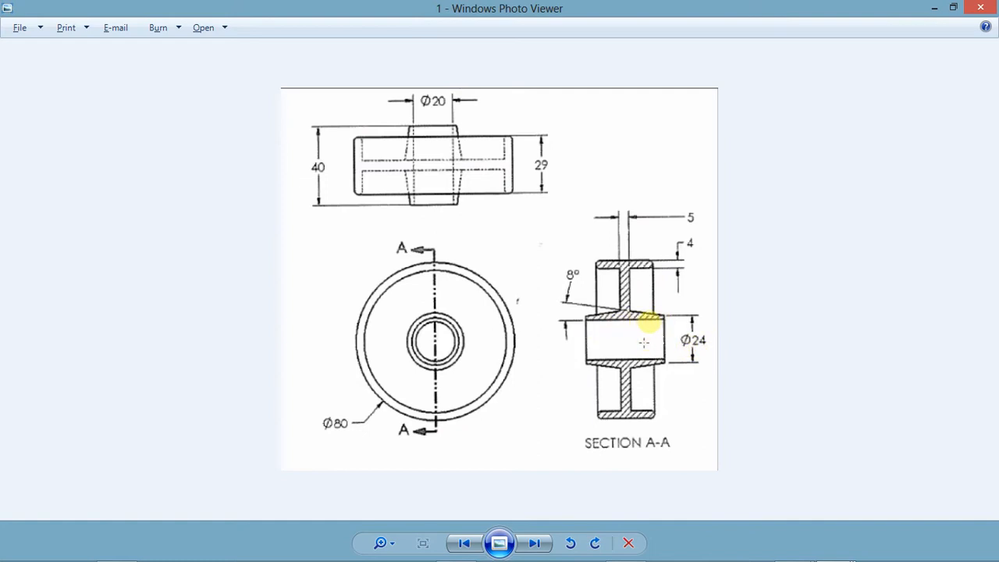
{"action": "key", "text": "alt+Tab"}
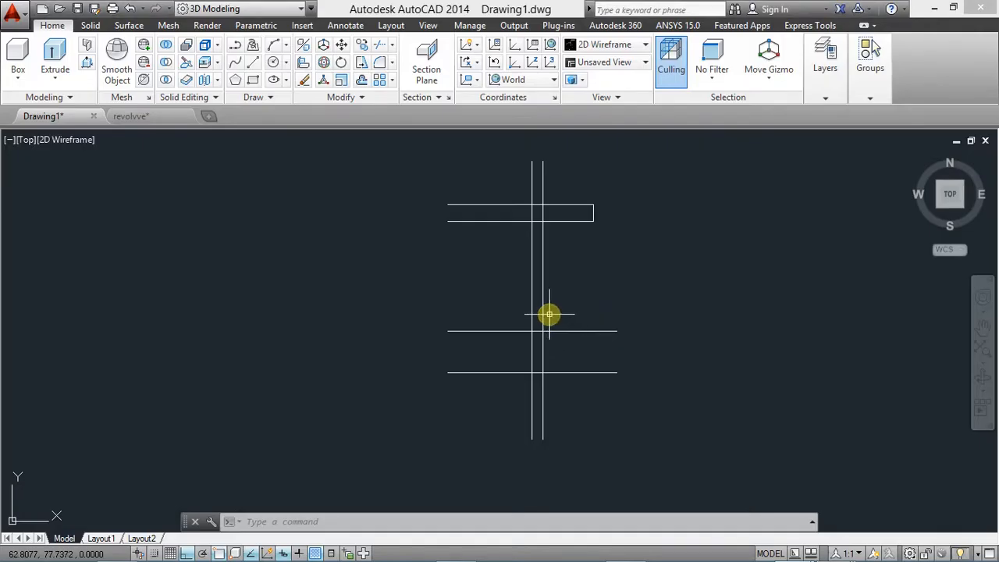
{"action": "mouse_move", "coordinate": [673, 558]}
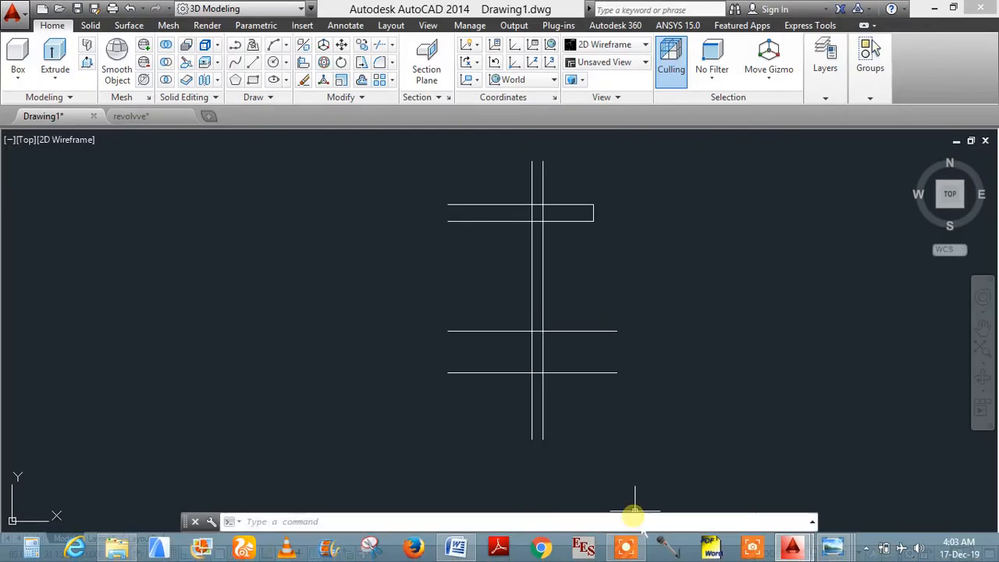
{"action": "mouse_move", "coordinate": [625, 547]}
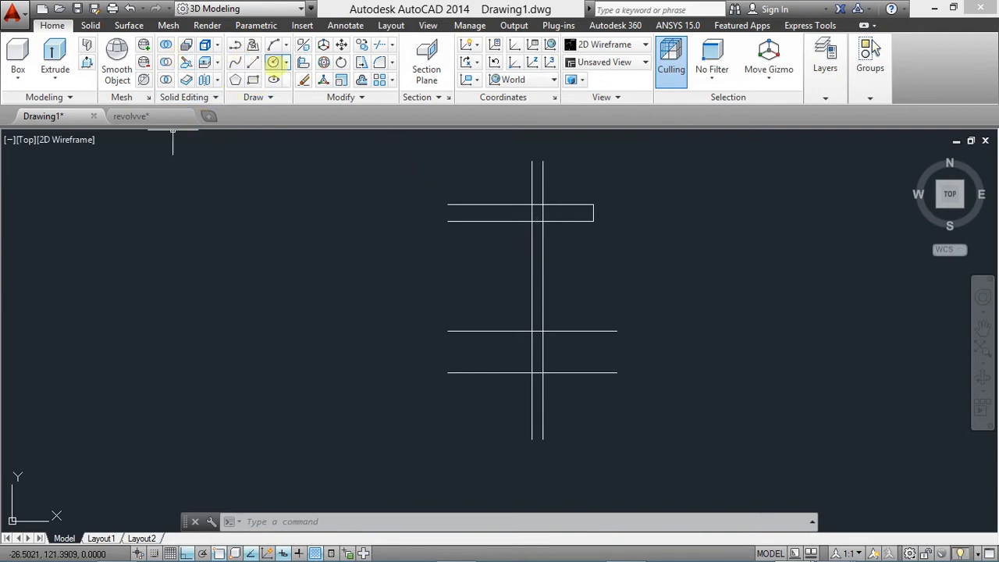
{"action": "left_click", "coordinate": [380, 44]}
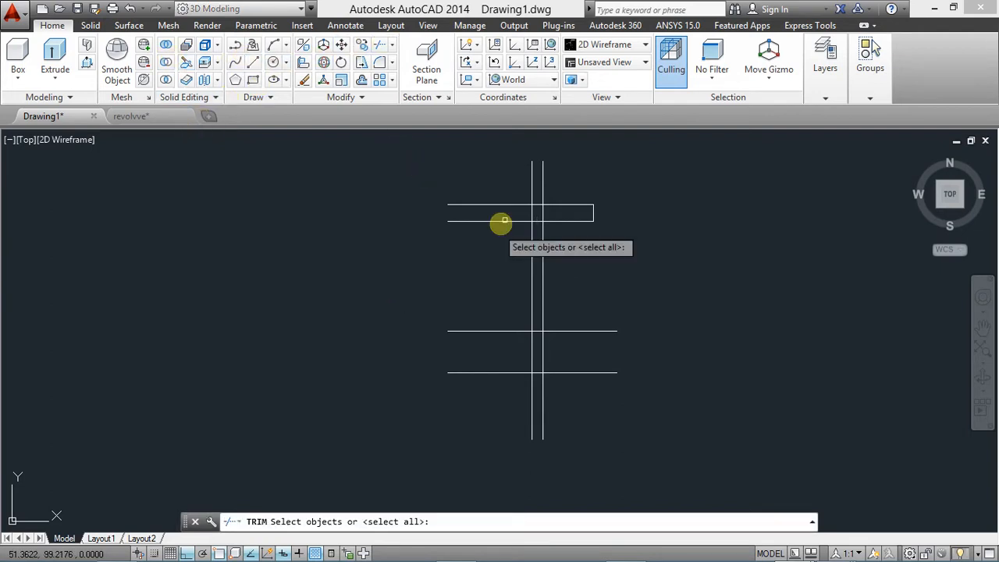
{"action": "middle_click_drag", "start_coordinate": [509, 278], "coordinate": [561, 268]}
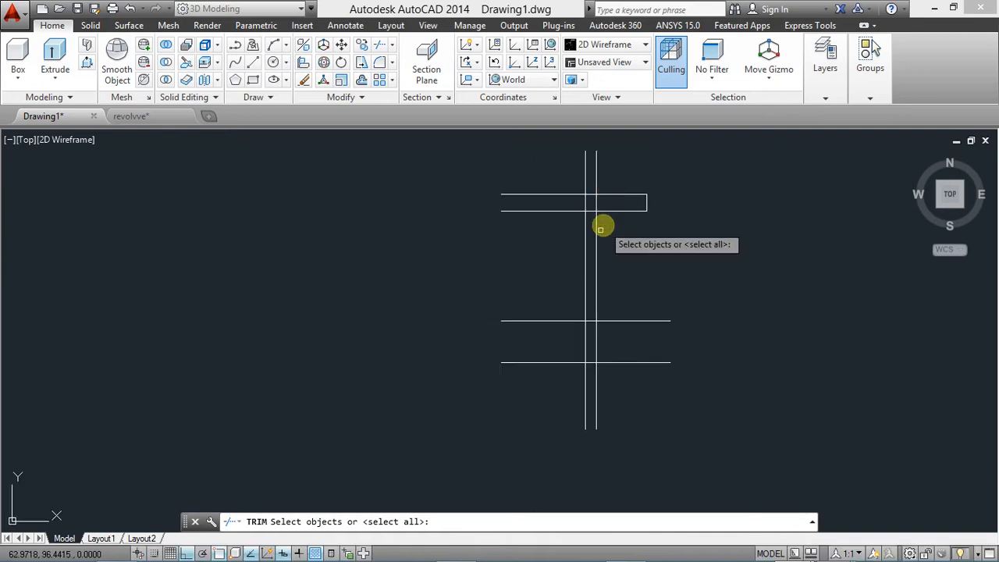
{"action": "left_click", "coordinate": [595, 270]}
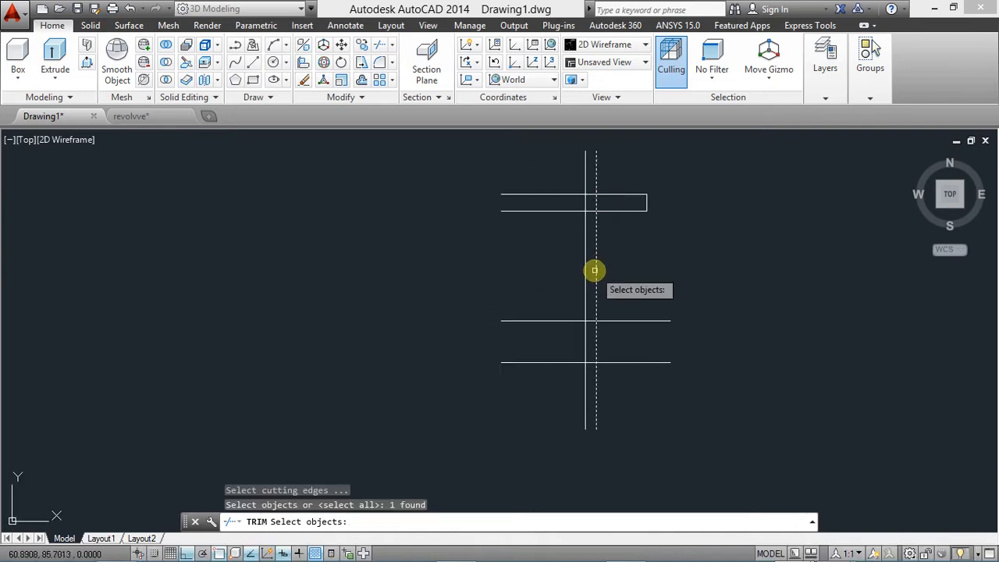
{"action": "left_click", "coordinate": [629, 320]}
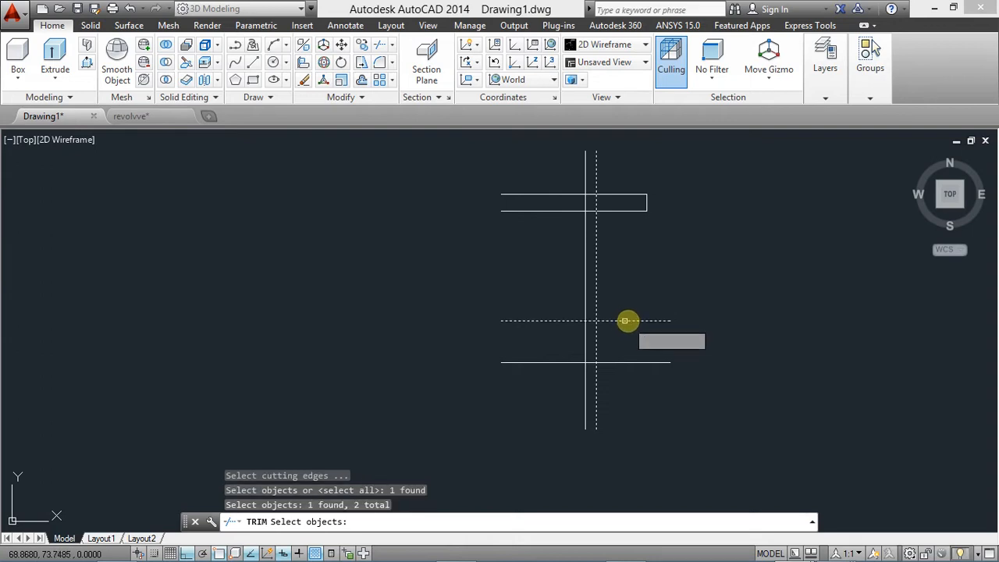
{"action": "left_click", "coordinate": [586, 290]}
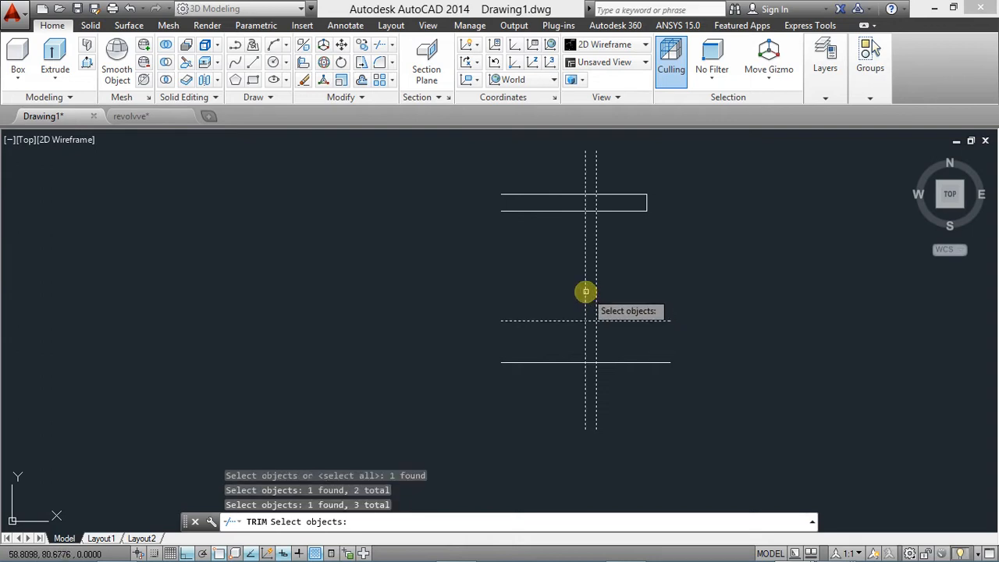
{"action": "left_click", "coordinate": [629, 195]}
{"action": "left_click", "coordinate": [629, 211]}
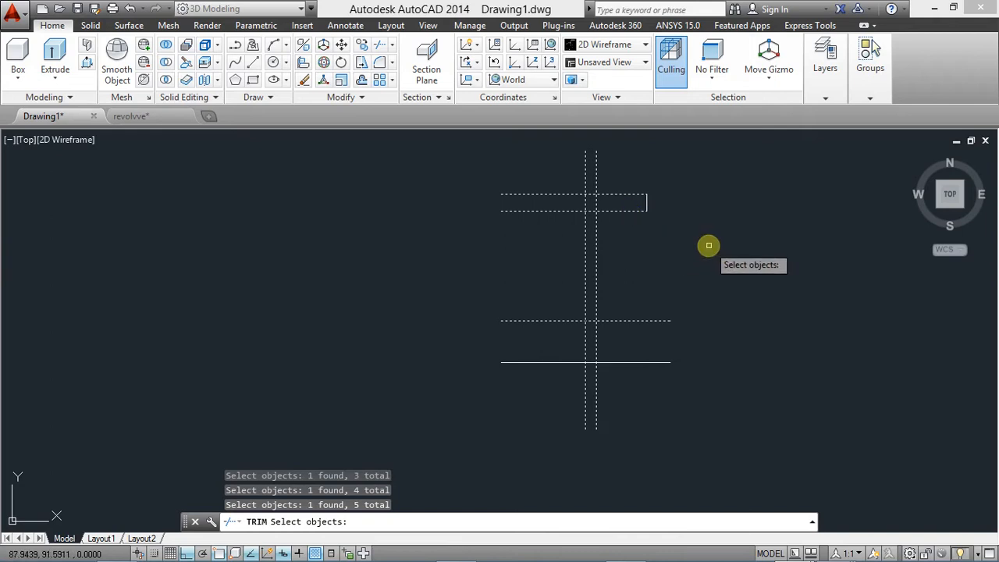
{"action": "key", "text": "Return"}
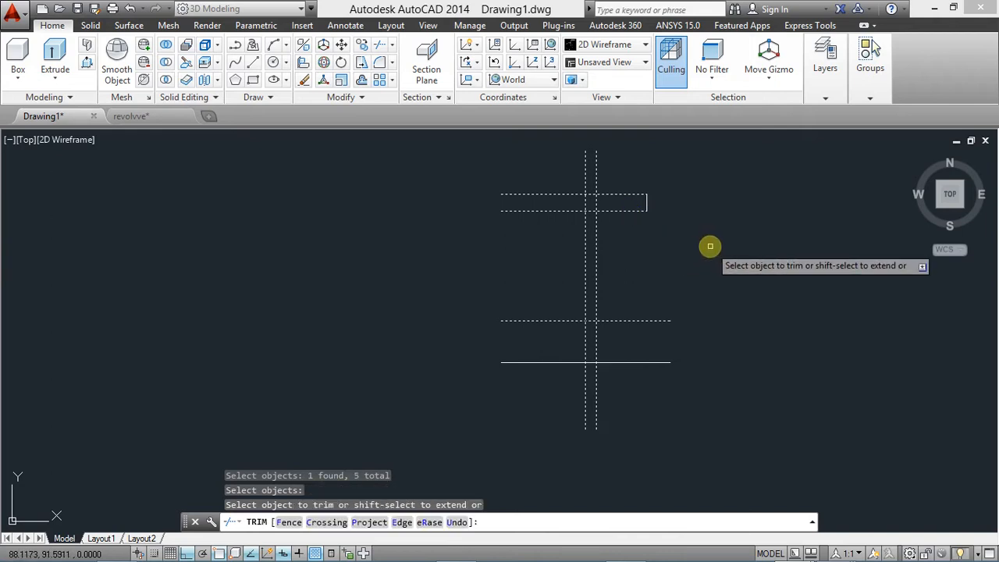
{"action": "left_click", "coordinate": [596, 172]}
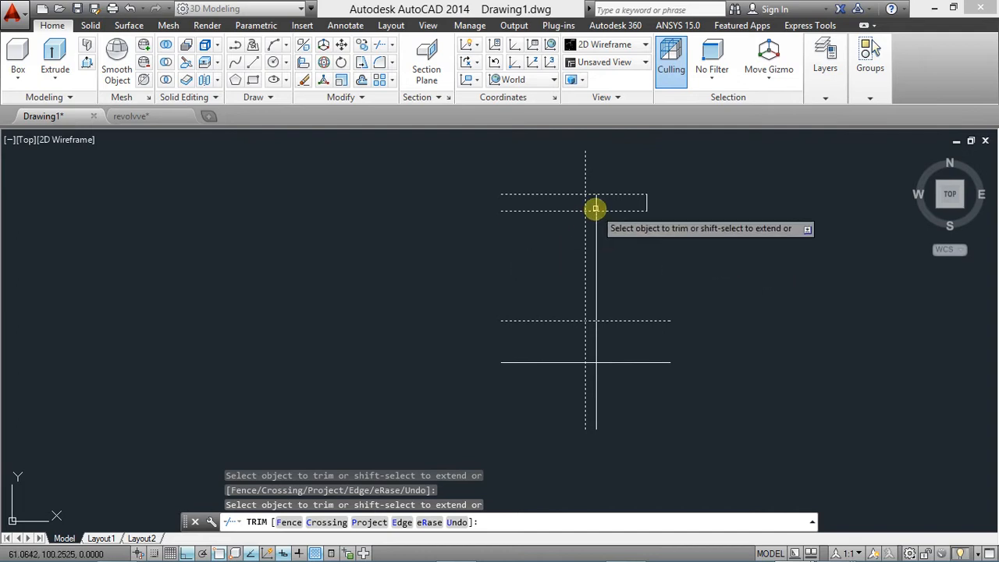
{"action": "left_click", "coordinate": [596, 202]}
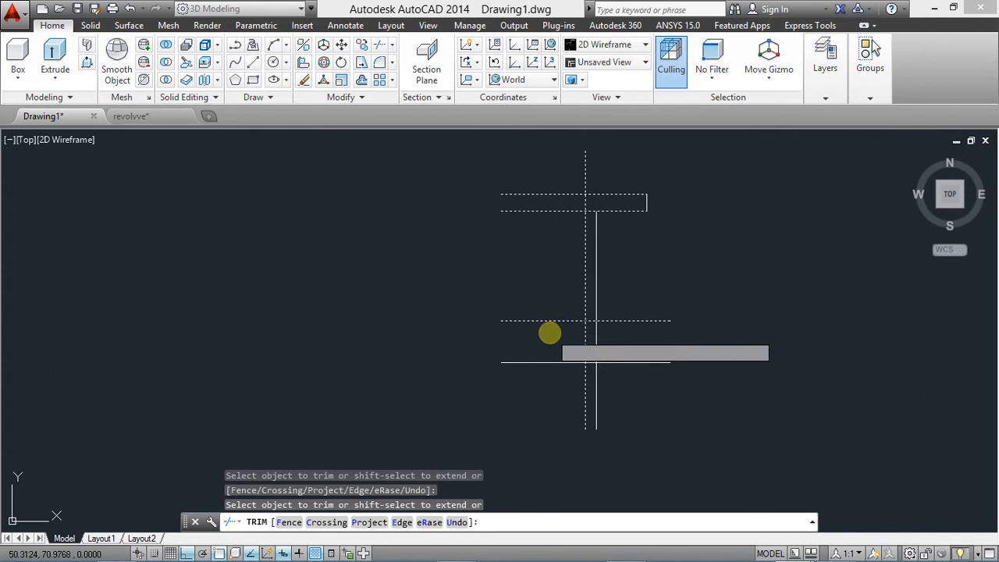
Trim the upper three horizontal lines left of the centre line, plus the rim's lower edge between the two verticals.
{"action": "left_click", "coordinate": [547, 332]}
{"action": "left_click", "coordinate": [519, 179]}
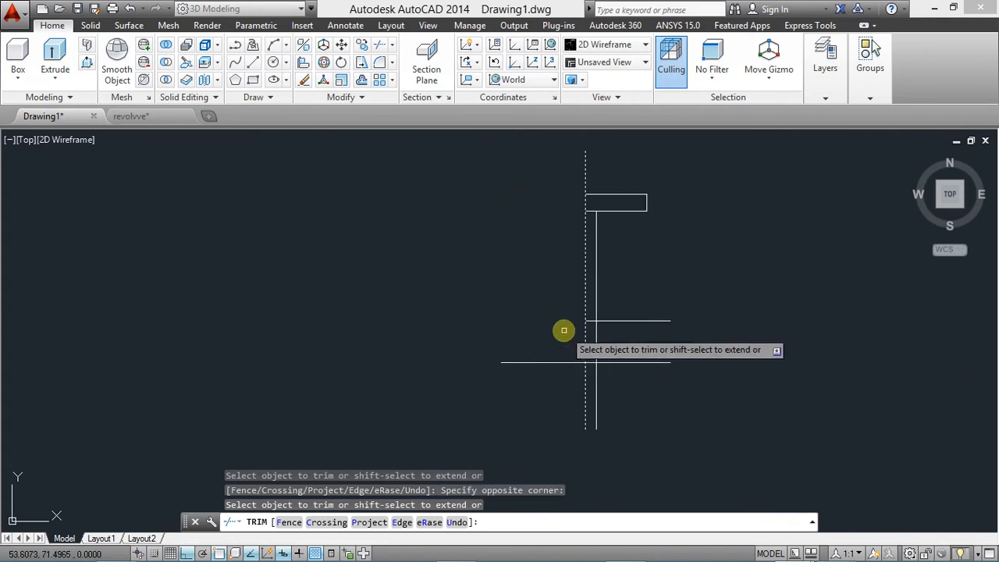
{"action": "left_click", "coordinate": [588, 211]}
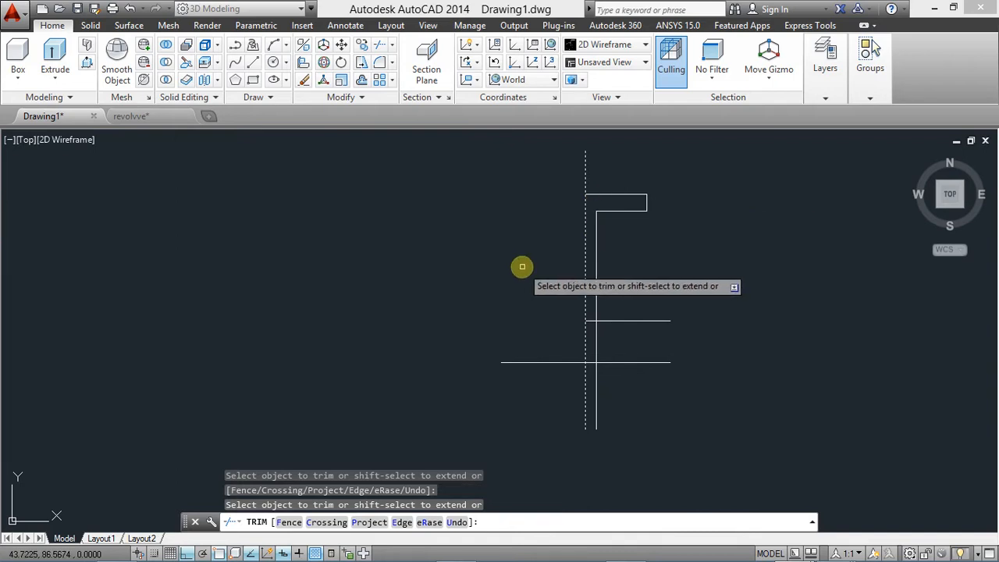
{"action": "key", "text": "Escape"}
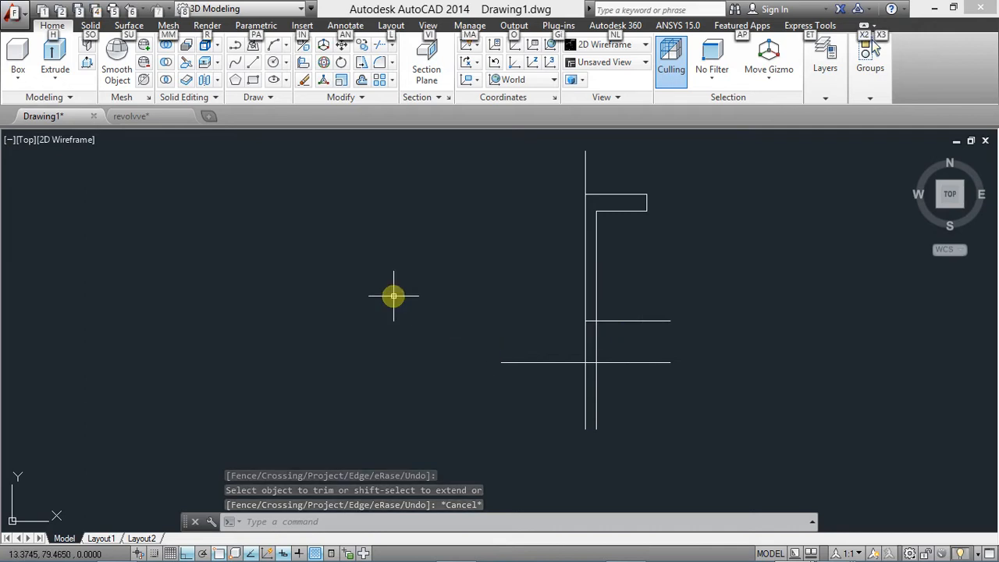
Check the hub in the reference drawing and draw a line 2 units straight up from the right end of the hub's bore line.
{"action": "key", "text": "alt+Tab"}
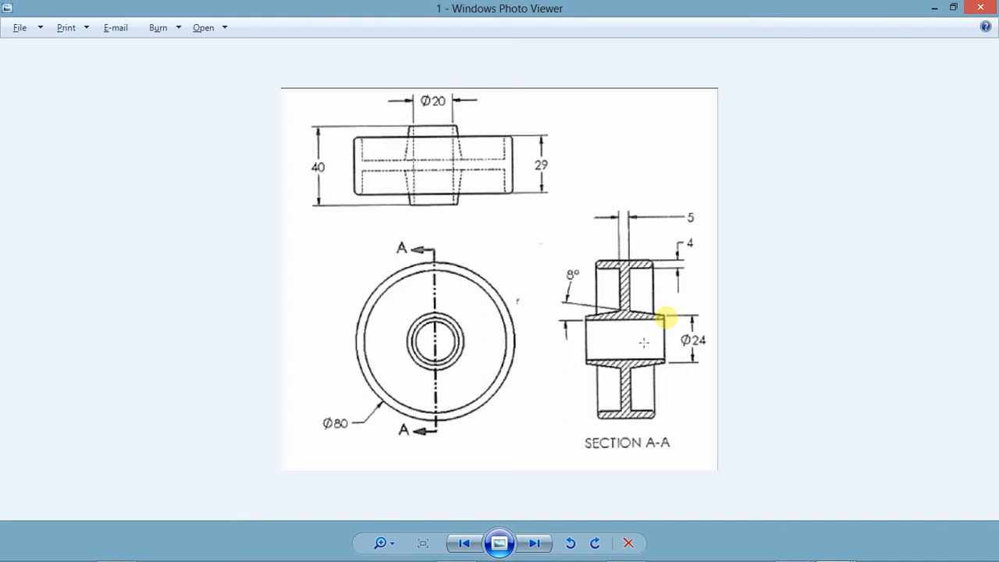
{"action": "key", "text": "alt+Tab"}
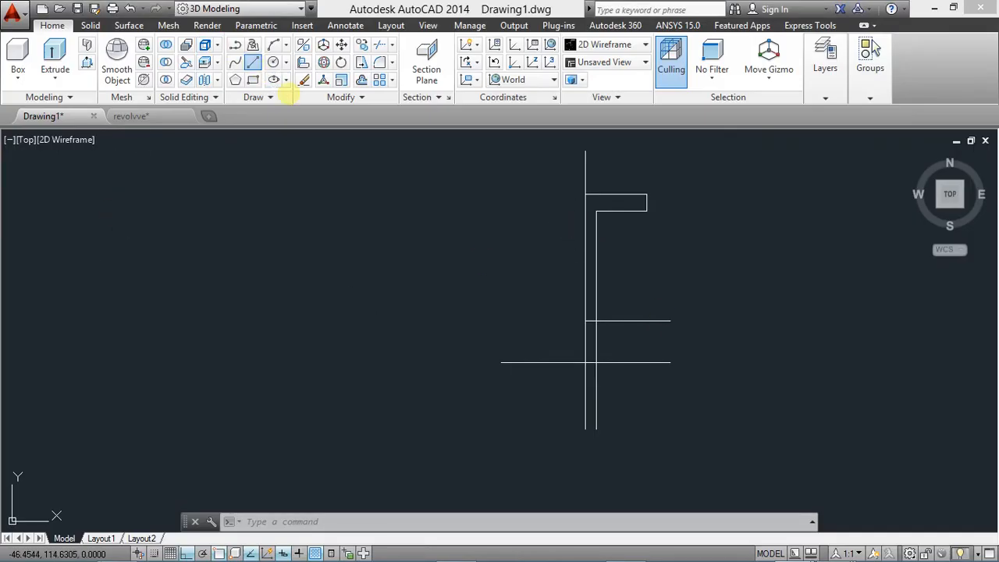
{"action": "left_click", "coordinate": [253, 62]}
{"action": "mouse_move", "coordinate": [640, 308]}
{"action": "middle_mouse_down"}
{"action": "mouse_move", "coordinate": [617, 350]}
{"action": "mouse_move", "coordinate": [641, 300]}
{"action": "mouse_move", "coordinate": [666, 350]}
{"action": "middle_mouse_up"}
{"action": "scroll", "coordinate": [598, 356], "scroll_direction": "up", "scroll_amount": 2}
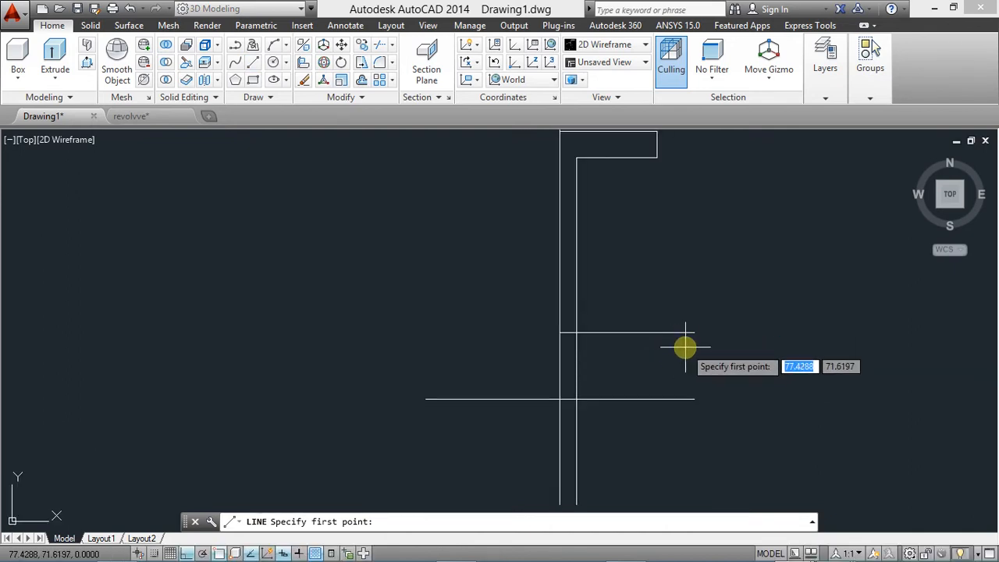
{"action": "left_click", "coordinate": [694, 332]}
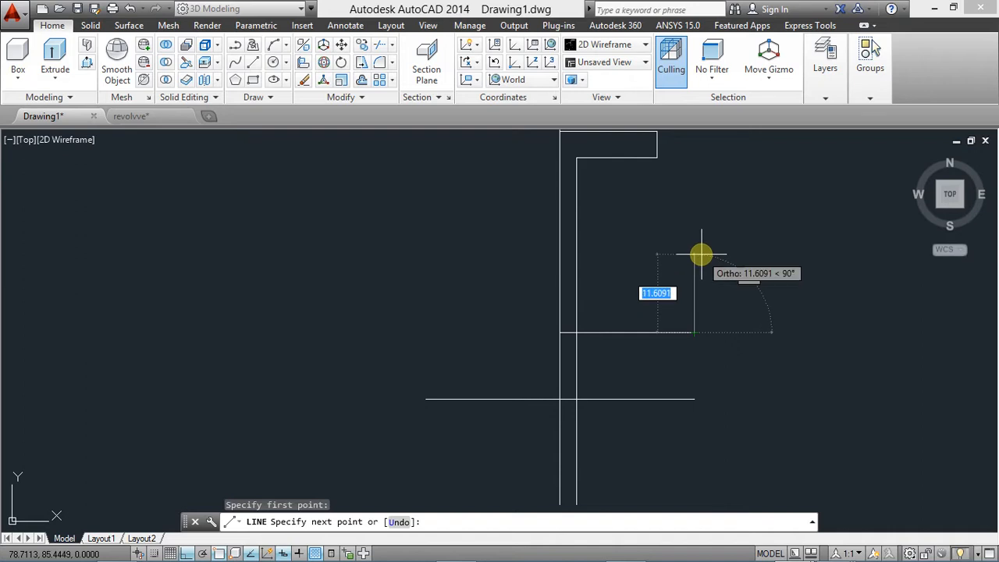
{"action": "type", "text": "2"}
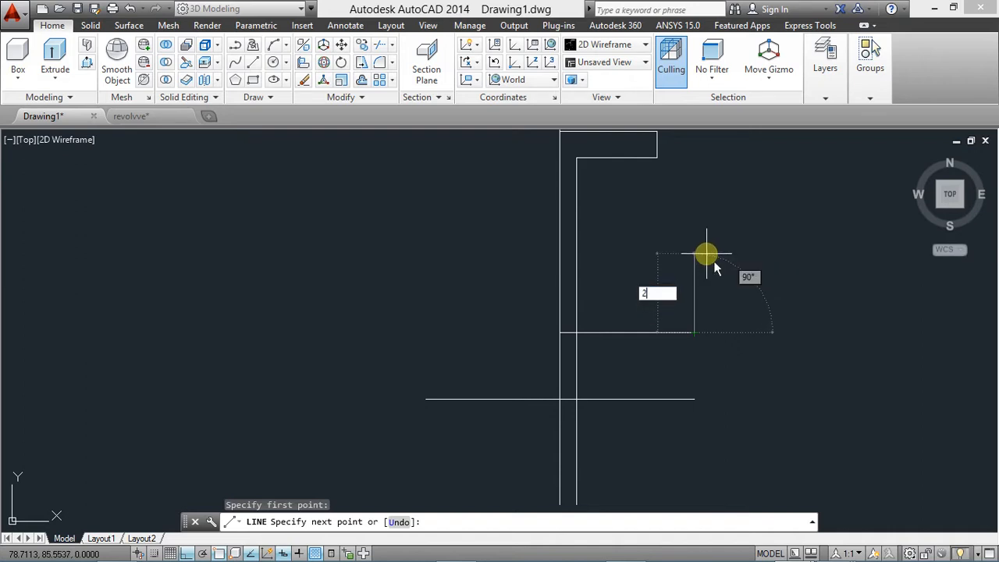
{"action": "key", "text": "Return"}
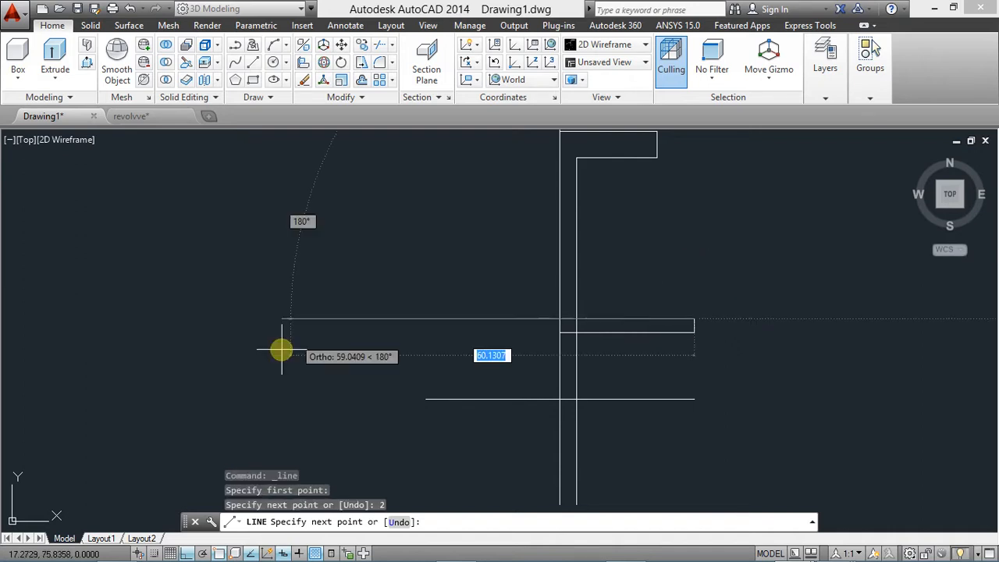
Turn on polar tracking and continue with a 20-unit line at 172° for the hub's sloped upper edge.
{"action": "left_click", "coordinate": [201, 552]}
{"action": "left_click", "coordinate": [201, 553]}
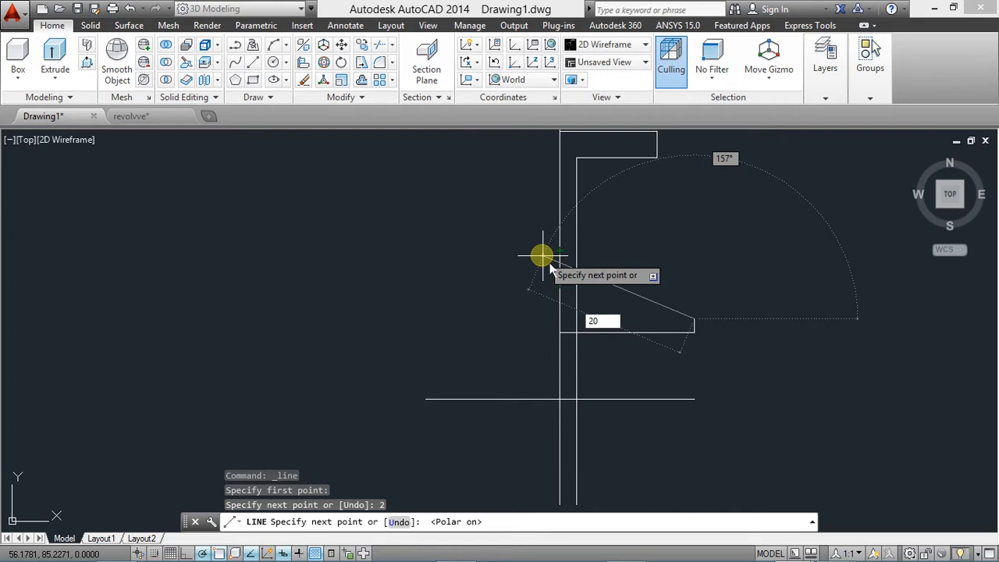
{"action": "key", "text": "Tab"}
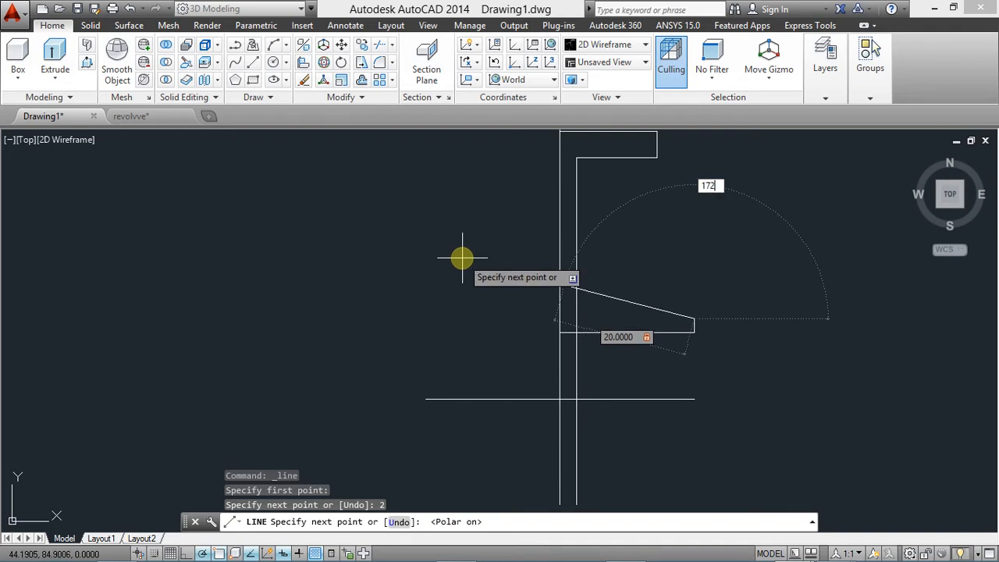
{"action": "key", "text": "Return"}
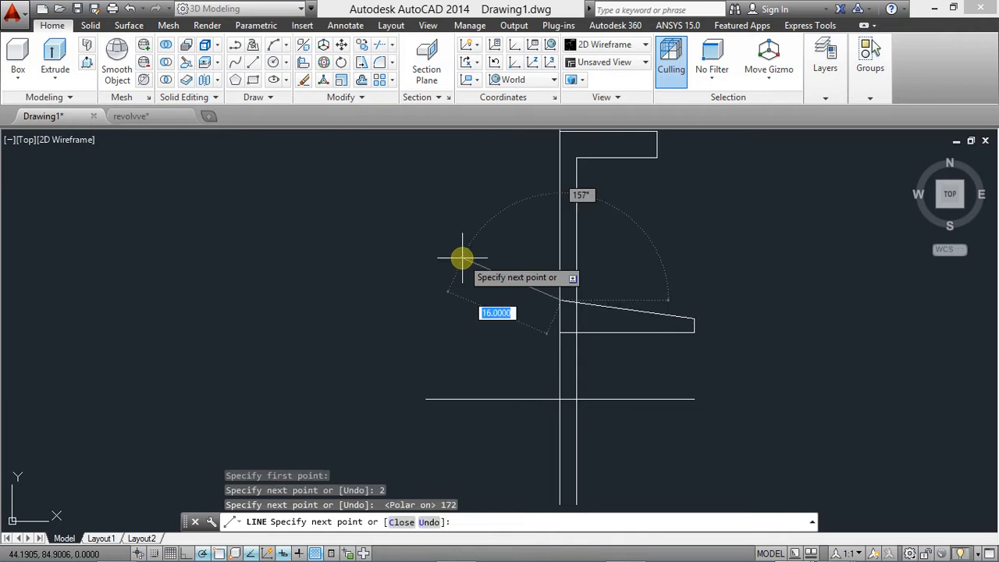
{"action": "key", "text": "Escape"}
Trim the sloped line inside the web and the web line from the slope down to the base line.
{"action": "mouse_move", "coordinate": [490, 280]}
{"action": "middle_mouse_down"}
{"action": "mouse_move", "coordinate": [393, 283]}
{"action": "mouse_move", "coordinate": [486, 328]}
{"action": "mouse_move", "coordinate": [515, 325]}
{"action": "middle_mouse_up"}
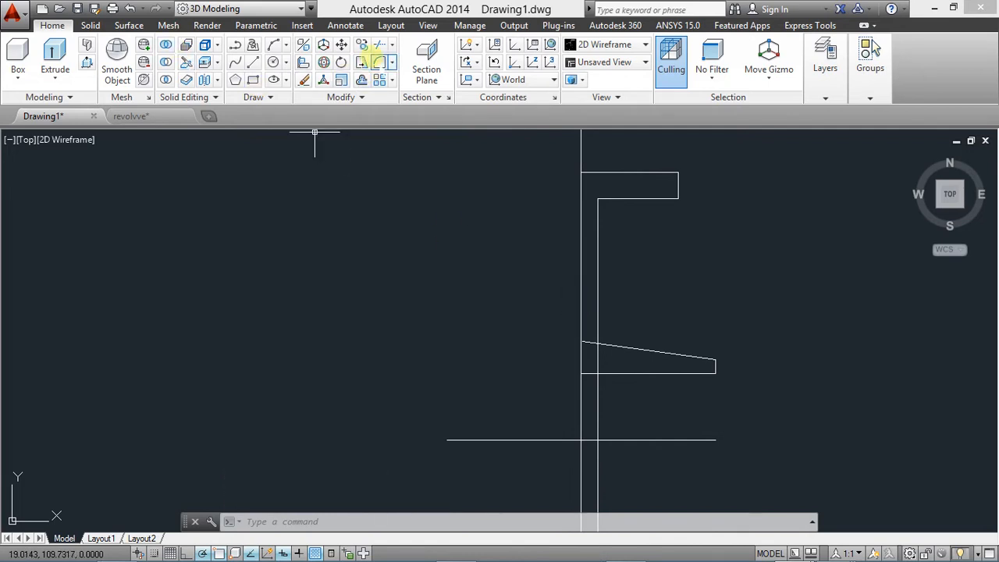
{"action": "left_click", "coordinate": [362, 62]}
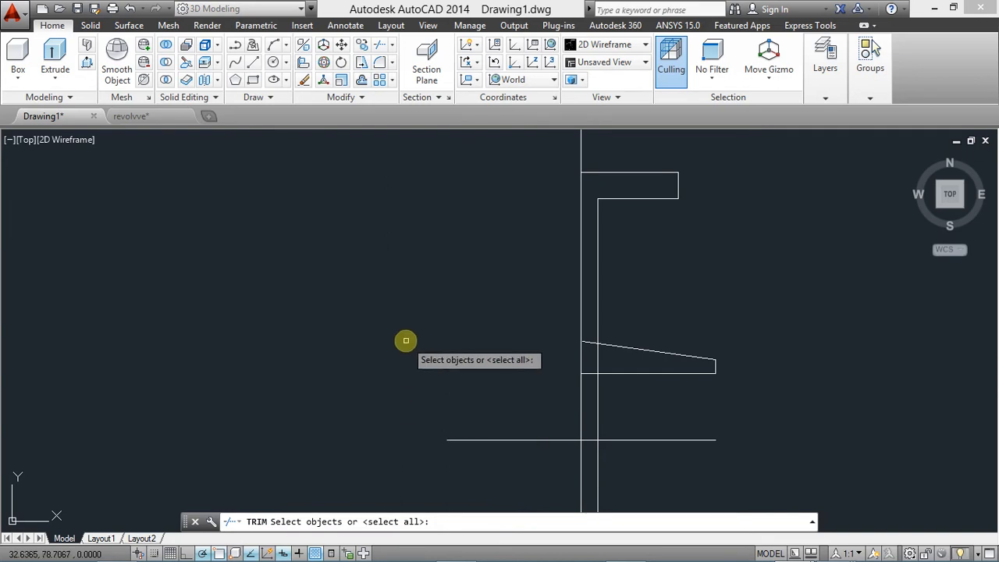
{"action": "key", "text": "Return"}
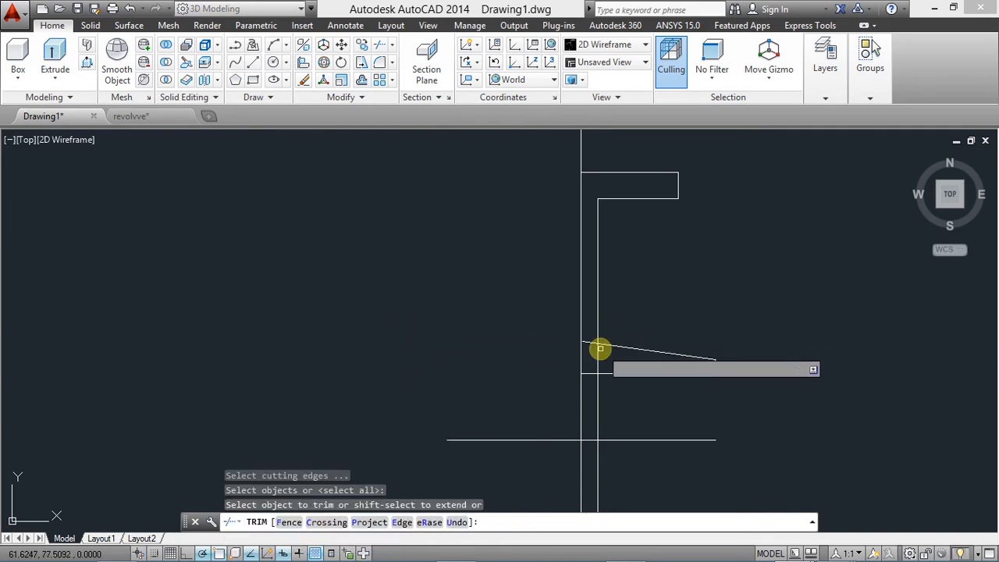
{"action": "left_click", "coordinate": [587, 342]}
{"action": "left_click", "coordinate": [597, 359]}
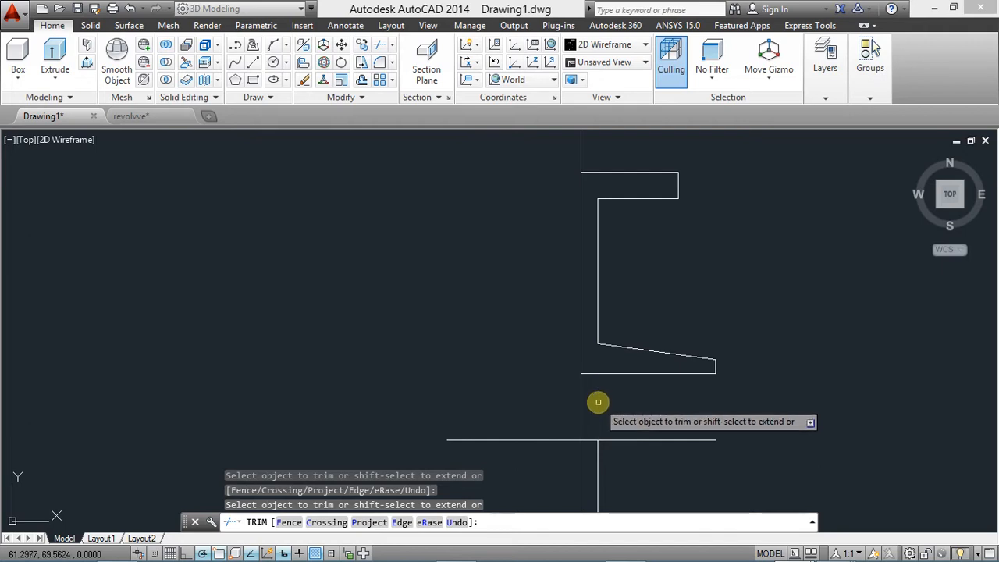
{"action": "key", "text": "Escape"}
Erase the leftover piece of the web line below the base line.
{"action": "scroll", "coordinate": [631, 406], "scroll_direction": "down", "scroll_amount": 2}
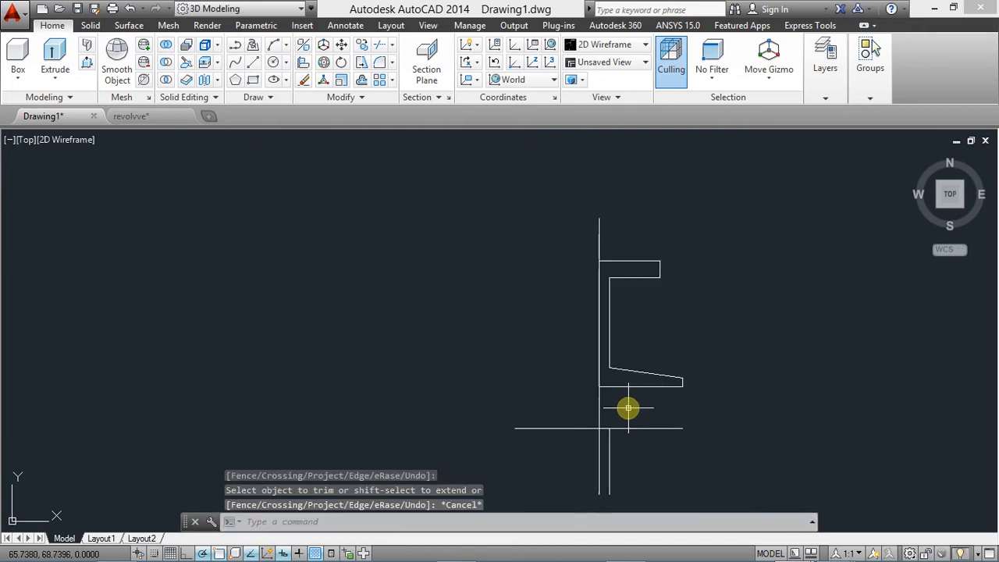
{"action": "left_click", "coordinate": [610, 452]}
{"action": "key", "text": "Delete"}
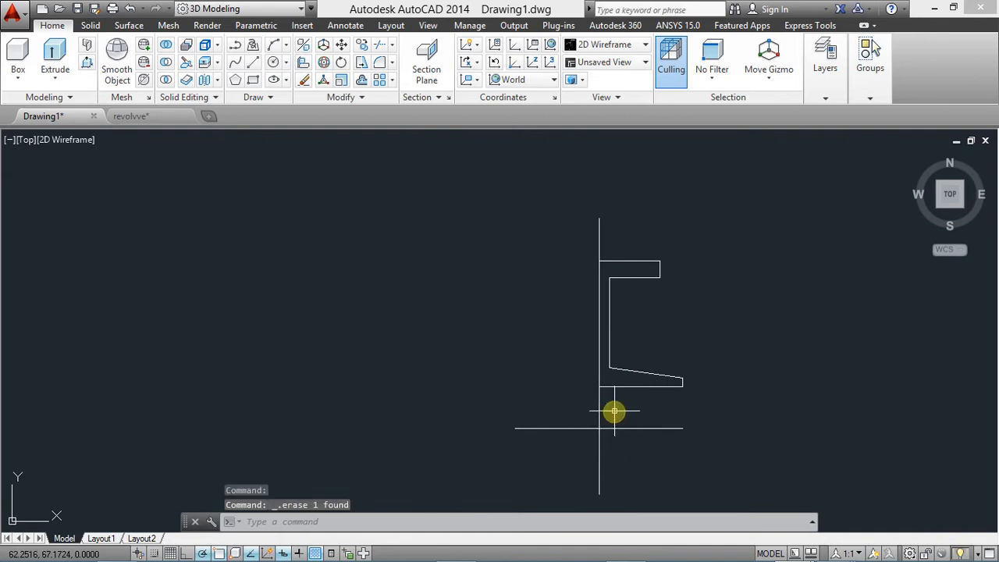
Switch the workspace to Drafting & Annotation.
{"action": "scroll", "coordinate": [607, 395], "scroll_direction": "up", "scroll_amount": 2}
{"action": "middle_click_drag", "start_coordinate": [613, 398], "coordinate": [596, 393]}
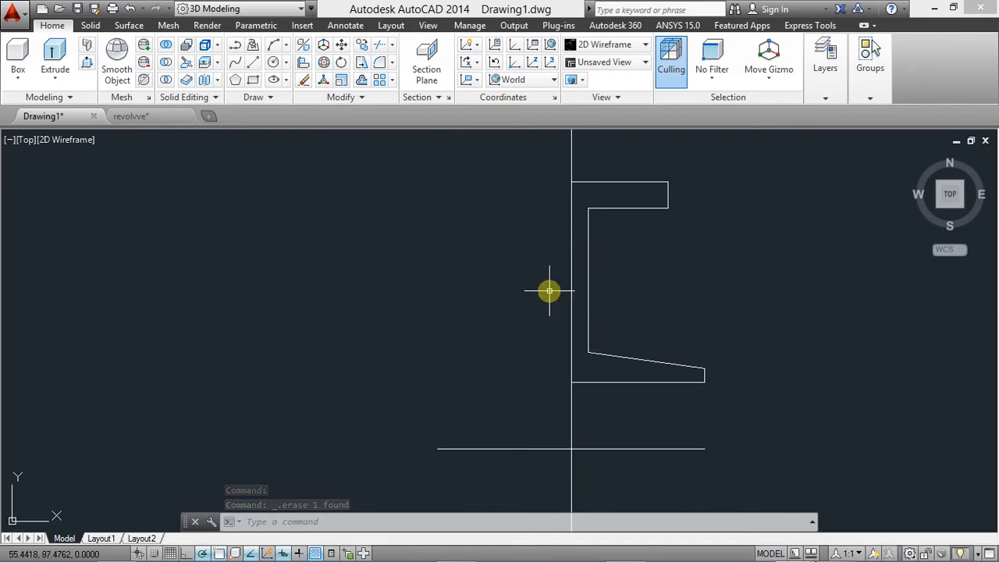
{"action": "scroll", "coordinate": [587, 247], "scroll_direction": "down", "scroll_amount": 2}
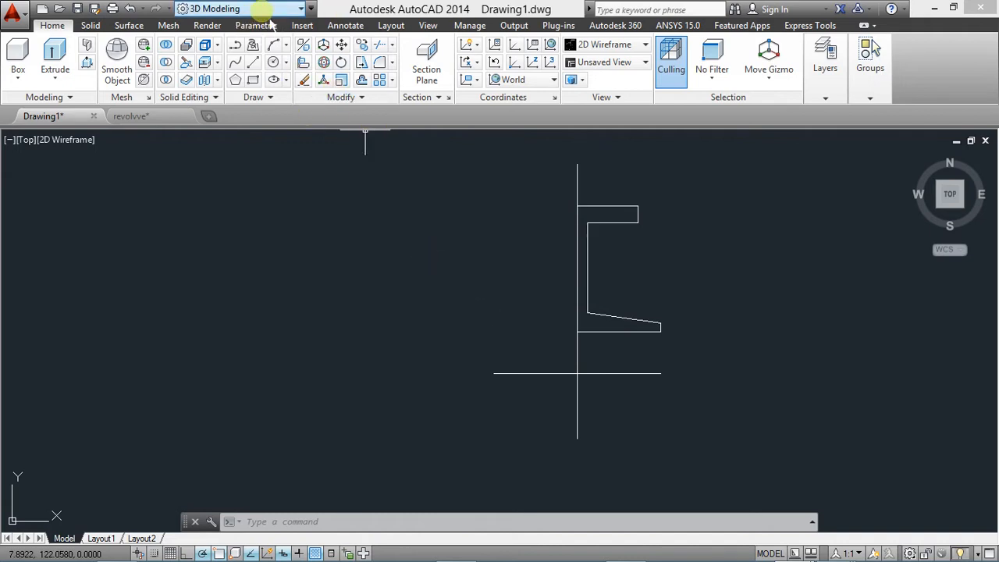
{"action": "left_click", "coordinate": [300, 8]}
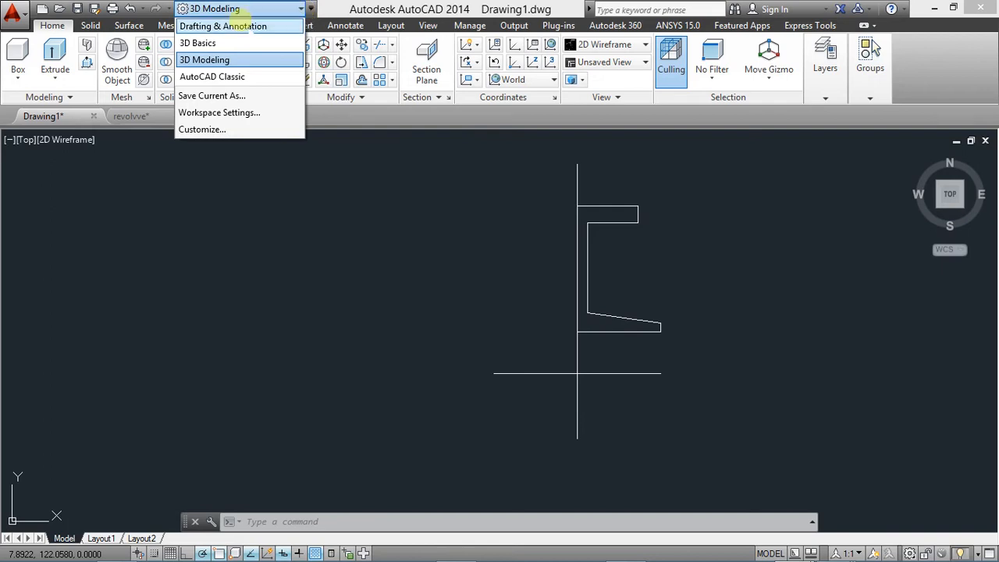
{"action": "left_click", "coordinate": [233, 25]}
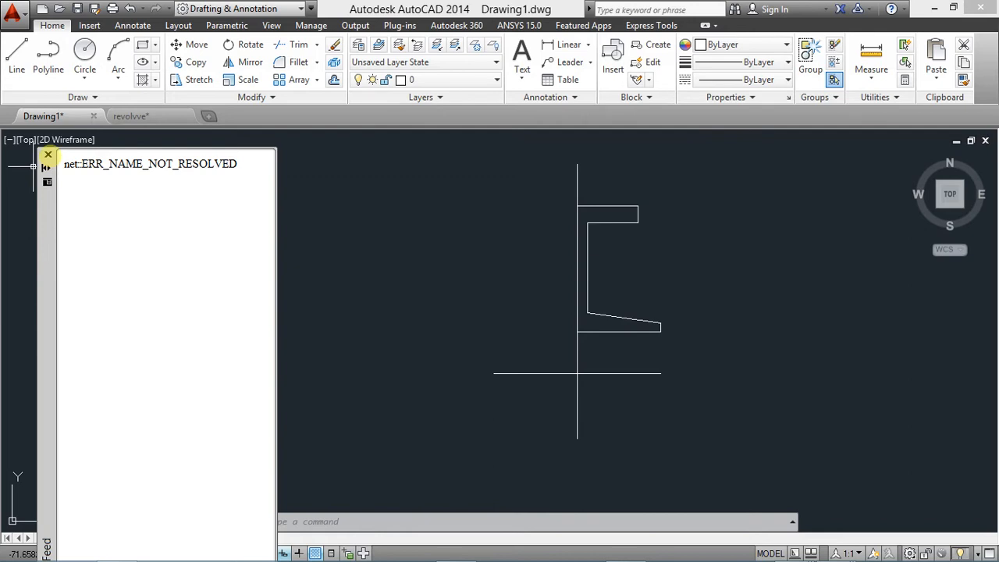
Close the feed palette that covers part of the drawing area.
{"action": "left_click", "coordinate": [48, 155]}
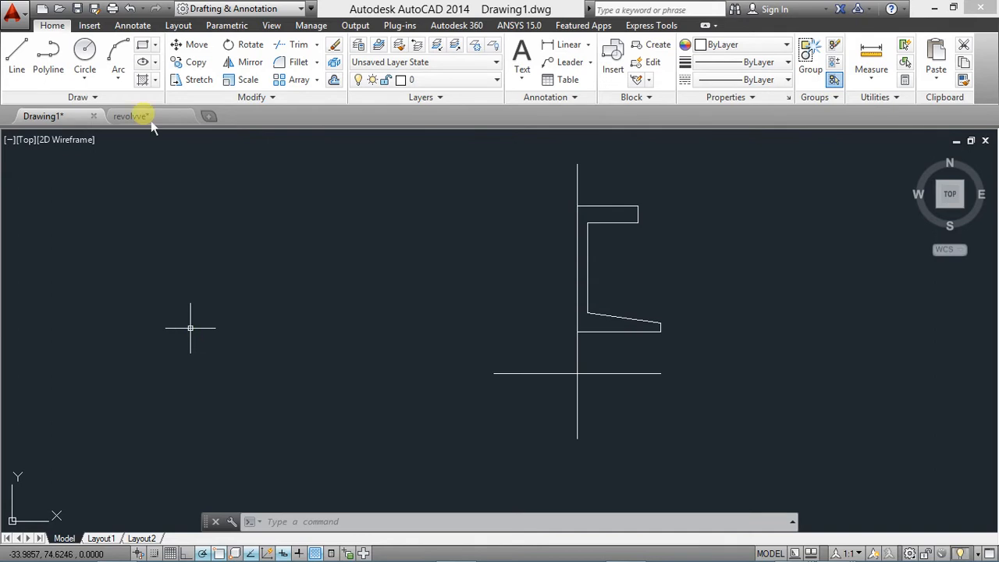
{"action": "mouse_move", "coordinate": [367, 300]}
{"action": "middle_mouse_down"}
{"action": "mouse_move", "coordinate": [508, 252]}
{"action": "mouse_move", "coordinate": [495, 278]}
{"action": "mouse_move", "coordinate": [546, 305]}
{"action": "middle_mouse_up"}
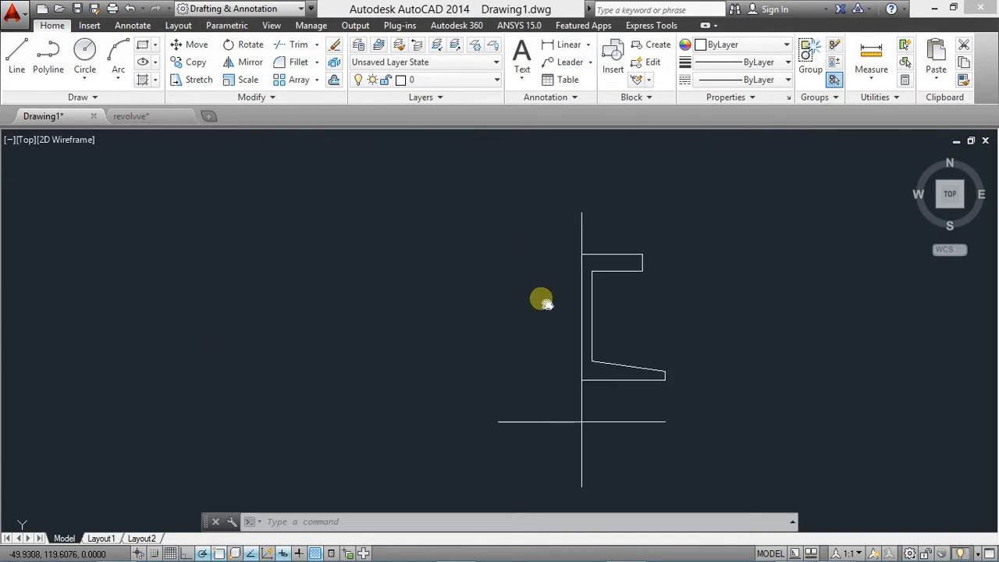
{"action": "scroll", "coordinate": [547, 304], "scroll_direction": "up", "scroll_amount": 3}
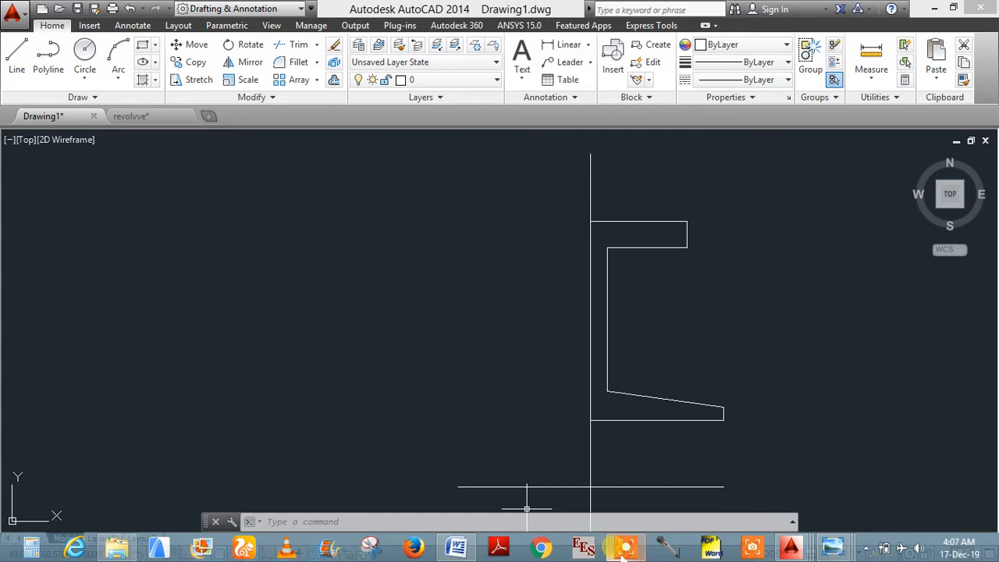
{"action": "mouse_move", "coordinate": [623, 554]}
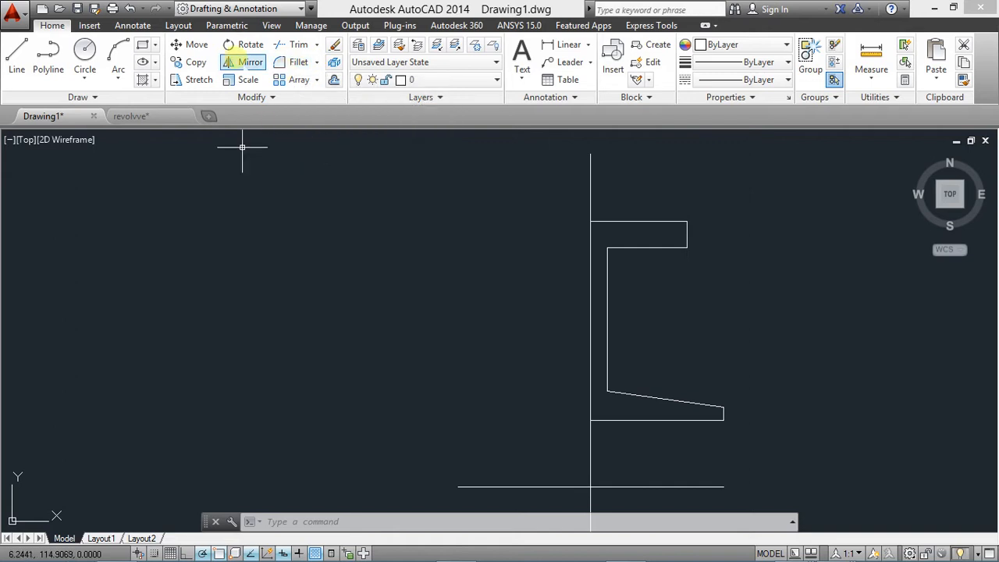
Mirror the seven lines of the half profile about the vertical centre line, keeping the source objects.
{"action": "type", "text": "mi"}
{"action": "key", "text": "Return"}
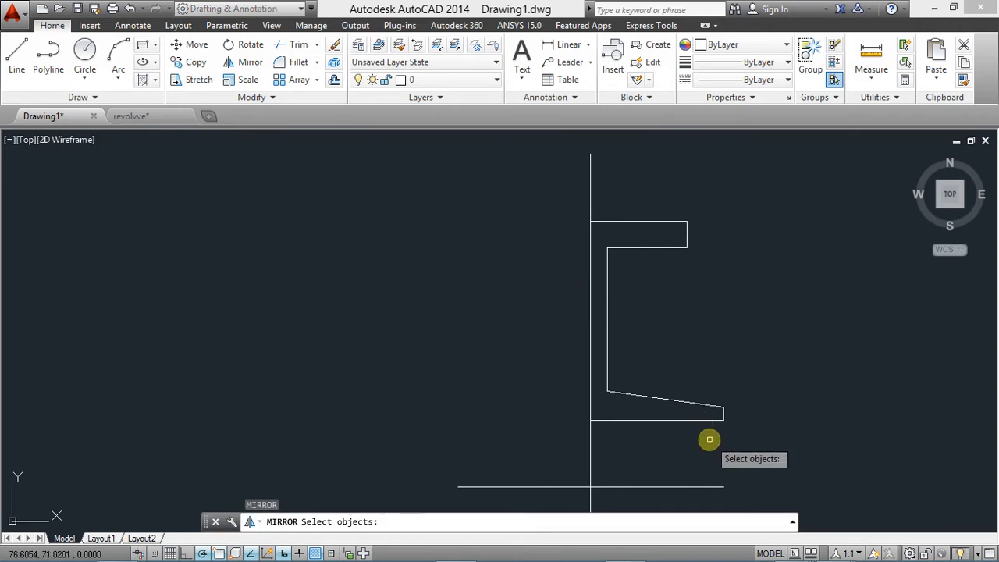
{"action": "left_click", "coordinate": [689, 399]}
{"action": "left_click", "coordinate": [638, 189]}
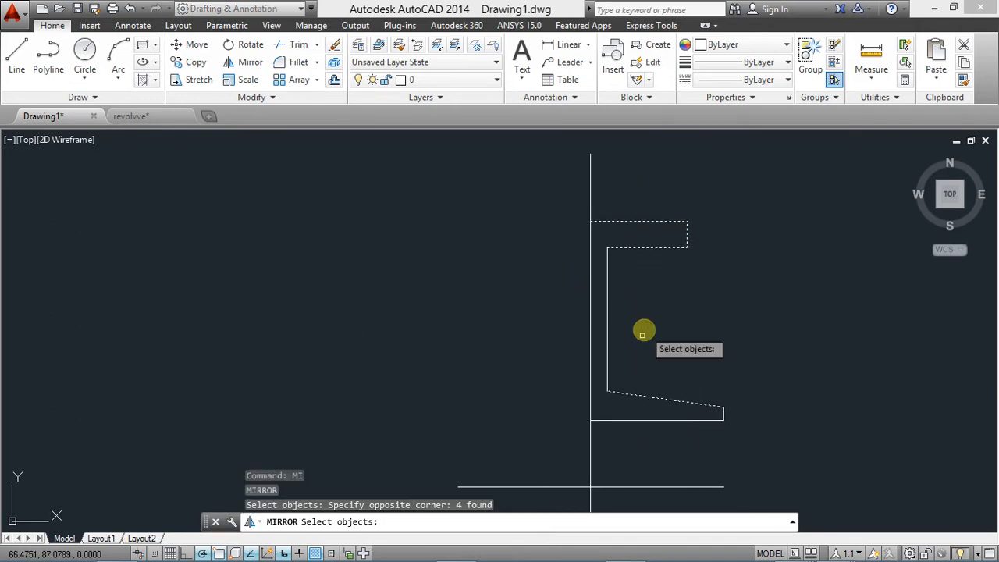
{"action": "left_click", "coordinate": [639, 438]}
{"action": "left_click", "coordinate": [607, 226]}
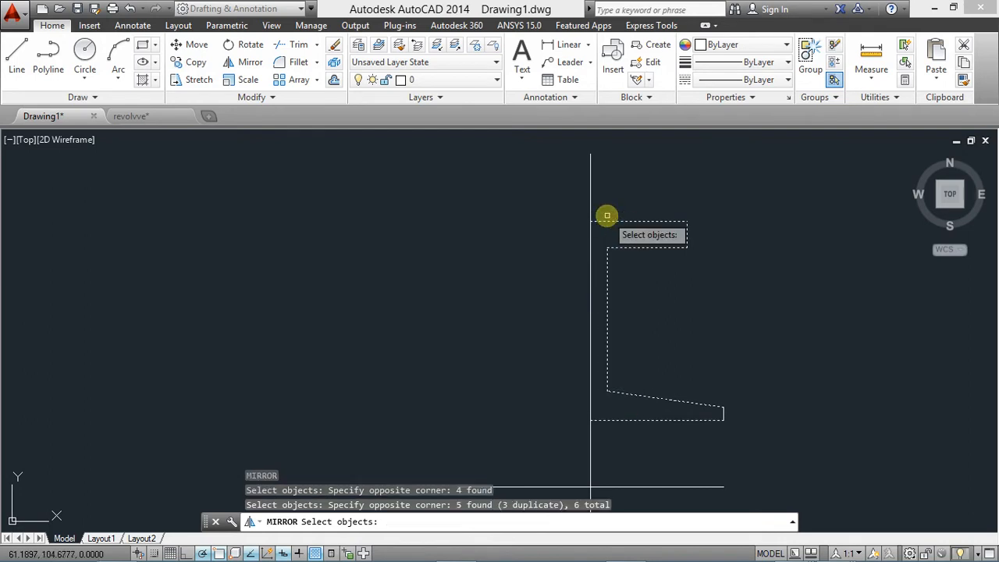
{"action": "left_click", "coordinate": [730, 427]}
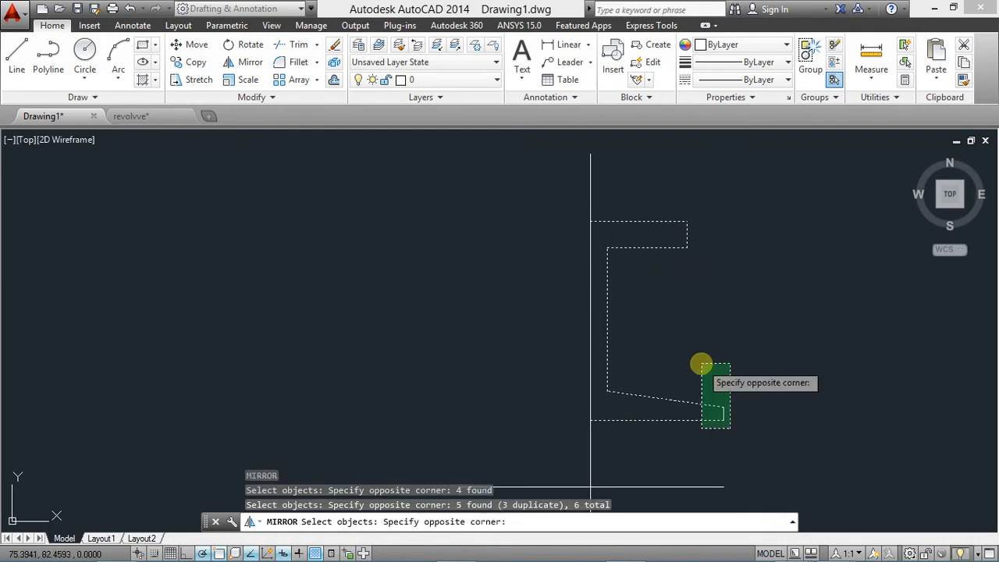
{"action": "left_click", "coordinate": [699, 360]}
{"action": "key", "text": "Return"}
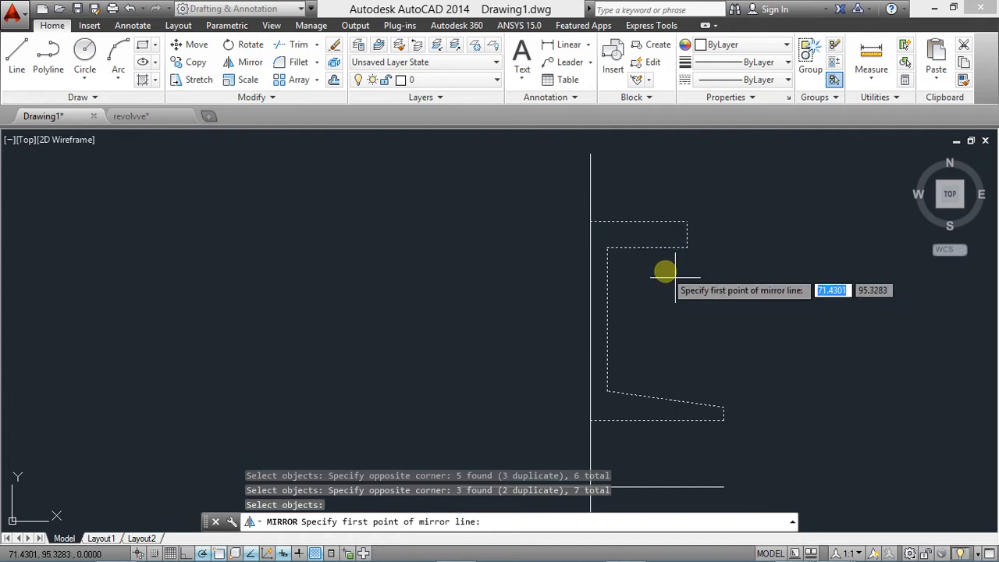
{"action": "left_click", "coordinate": [590, 203]}
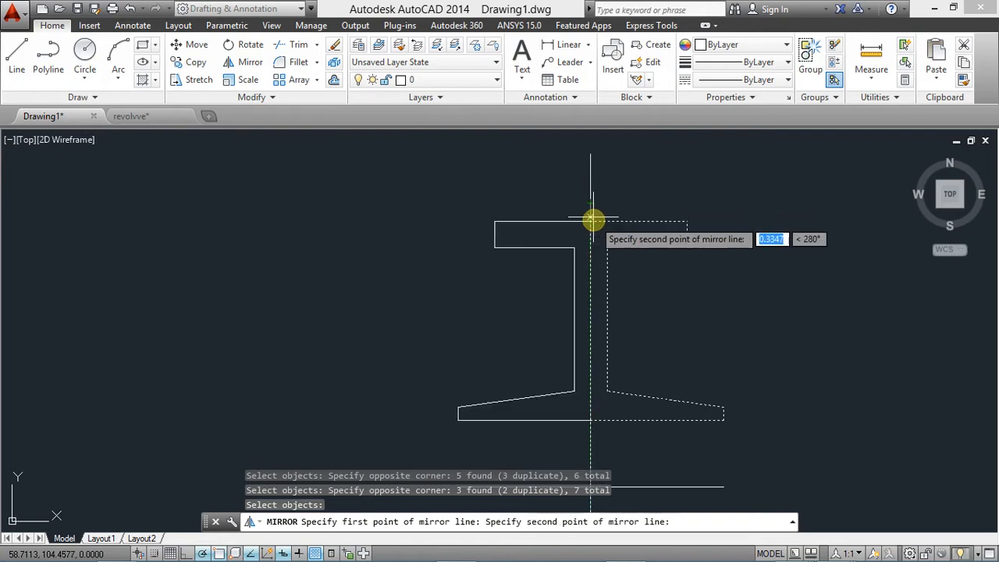
{"action": "left_click", "coordinate": [590, 433]}
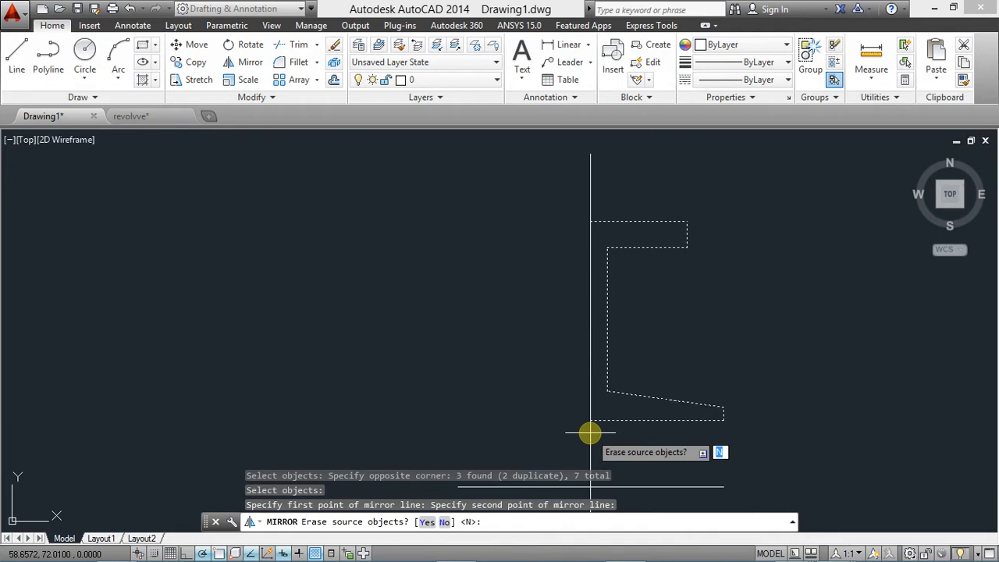
{"action": "key", "text": "Return"}
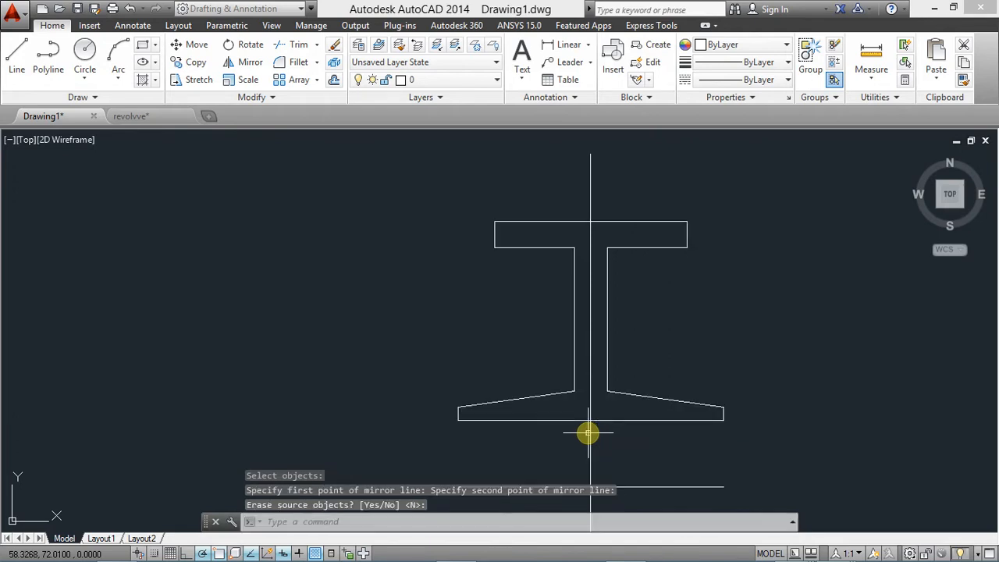
Erase the vertical centre line running through the mirrored profile.
{"action": "scroll", "coordinate": [526, 382], "scroll_direction": "down", "scroll_amount": 2}
{"action": "middle_click_drag", "start_coordinate": [526, 383], "coordinate": [559, 346]}
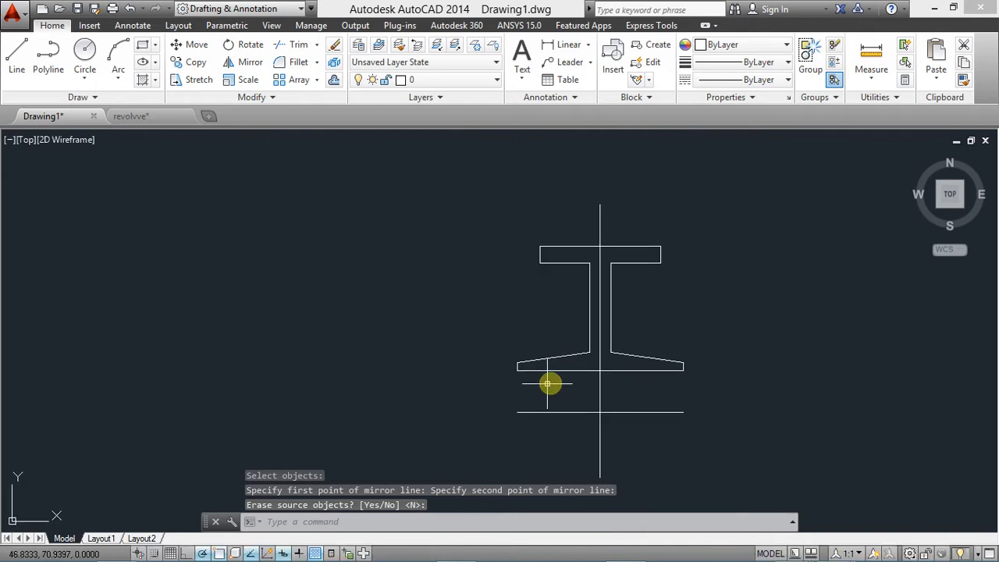
{"action": "left_click", "coordinate": [599, 398]}
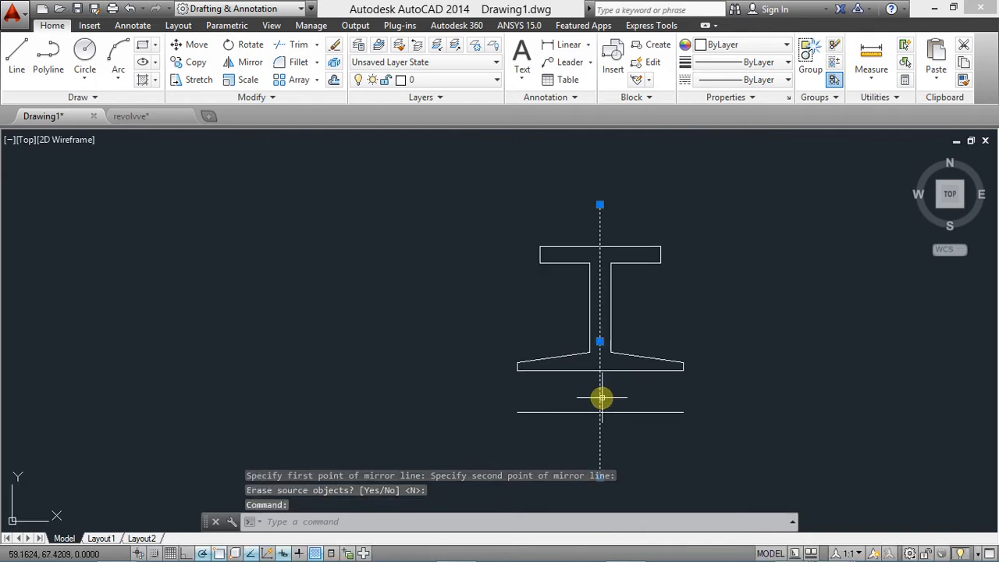
{"action": "key", "text": "Delete"}
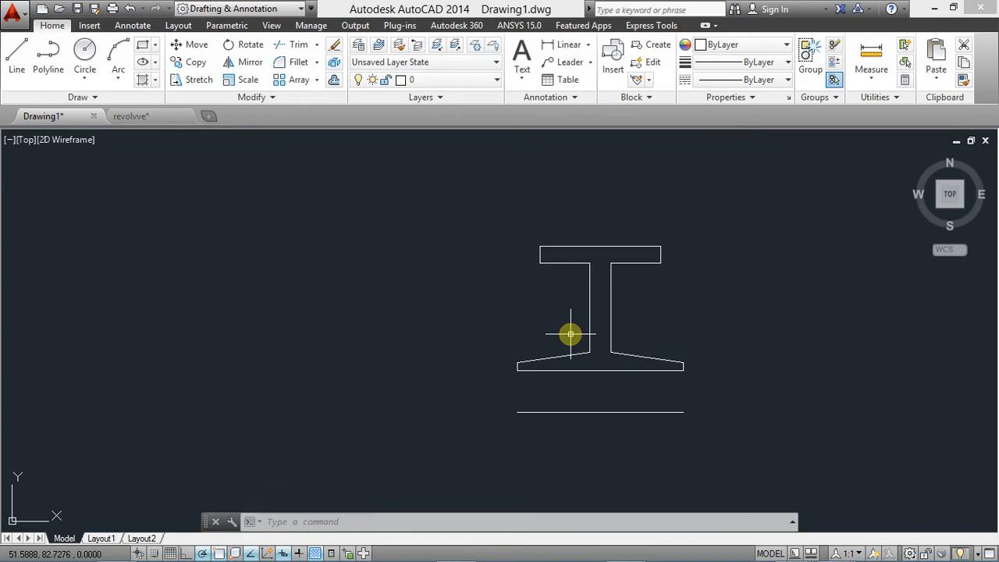
Check section A-A in the reference drawing and examine whether the profile's rim lines are separate segments.
{"action": "key", "text": "alt+Tab"}
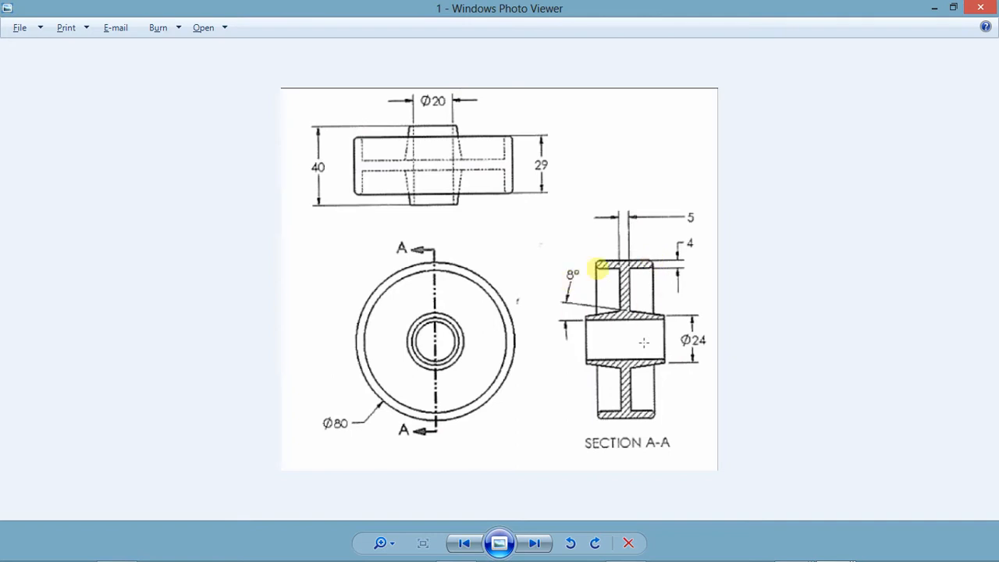
{"action": "key", "text": "alt+Tab"}
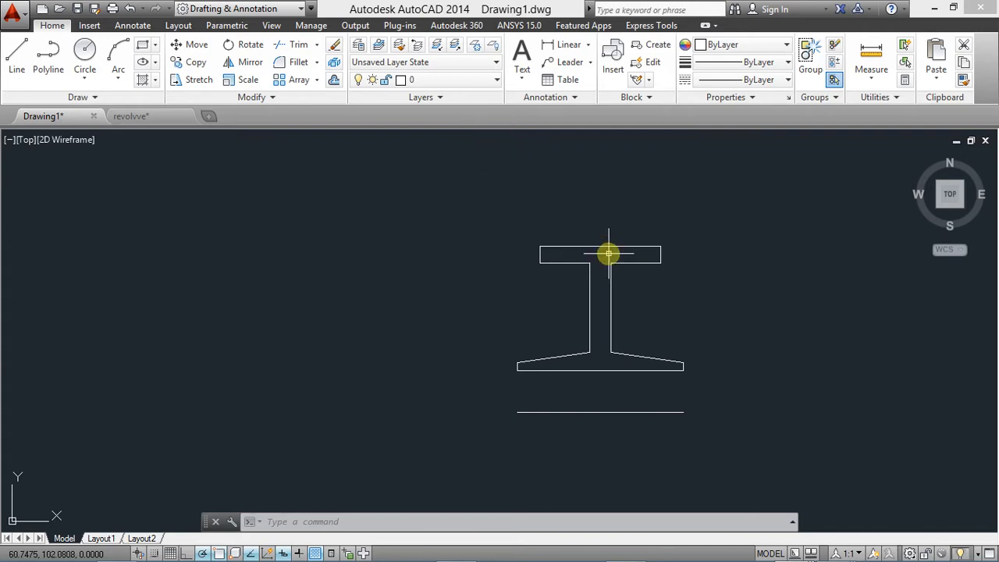
{"action": "left_click", "coordinate": [618, 247]}
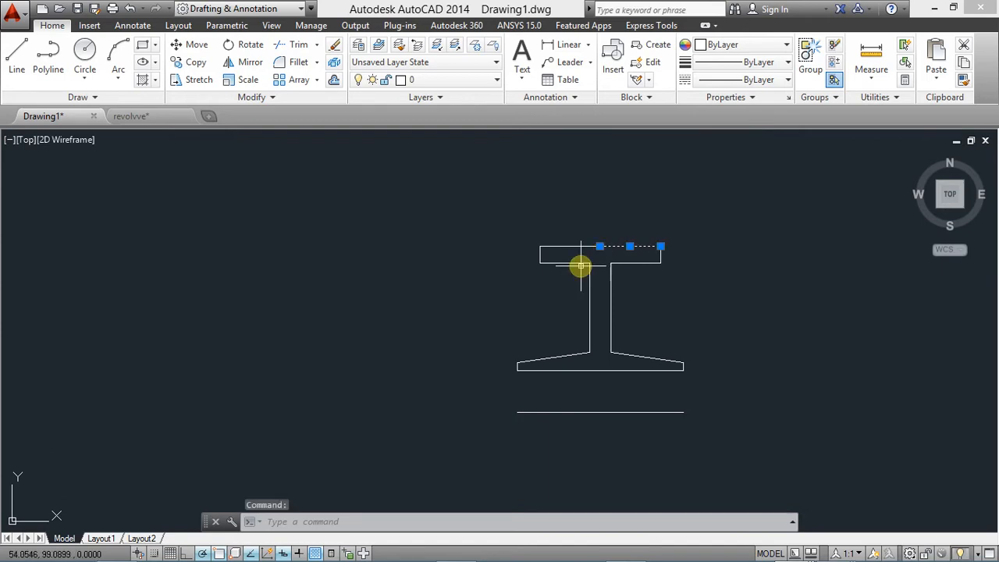
{"action": "left_click", "coordinate": [570, 247]}
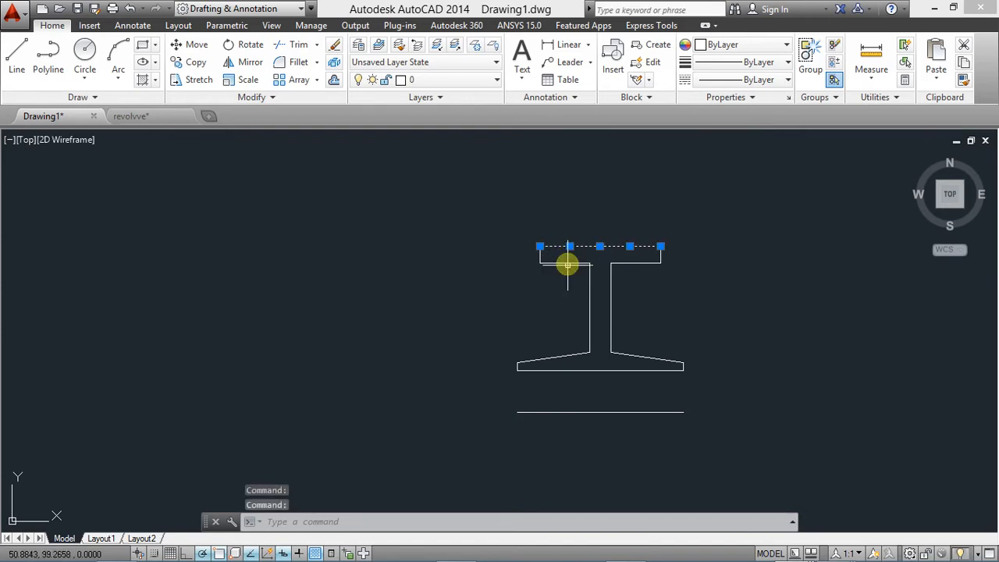
{"action": "left_click", "coordinate": [569, 264]}
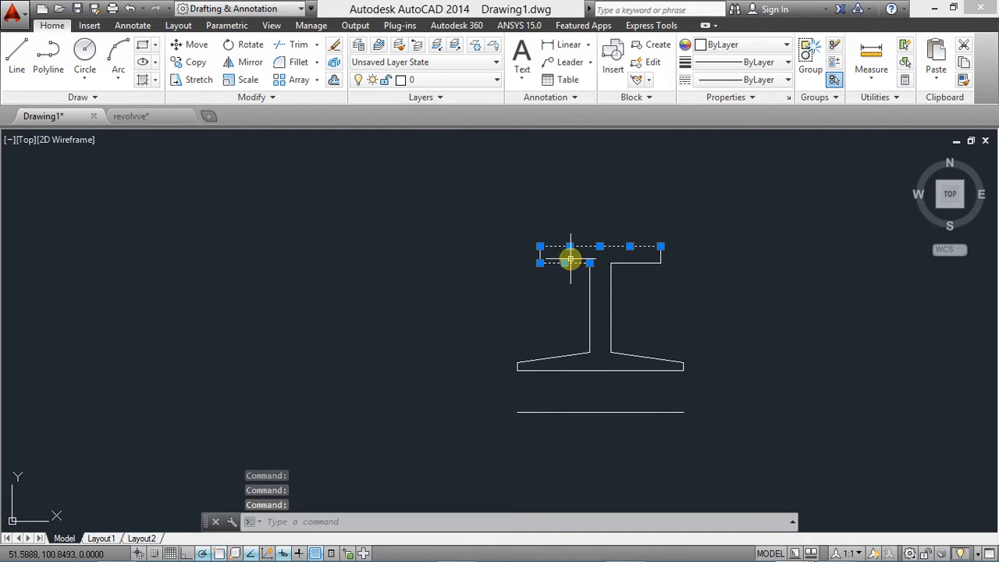
{"action": "key", "text": "Escape"}
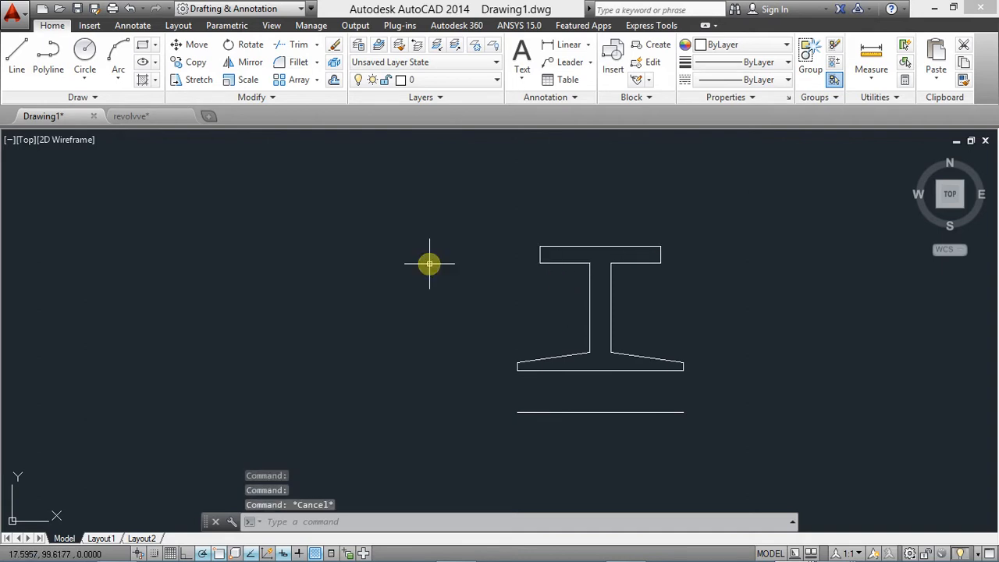
Join all the lines of the I-shaped profile into polylines, leaving out the horizontal axis line.
{"action": "left_click", "coordinate": [281, 101]}
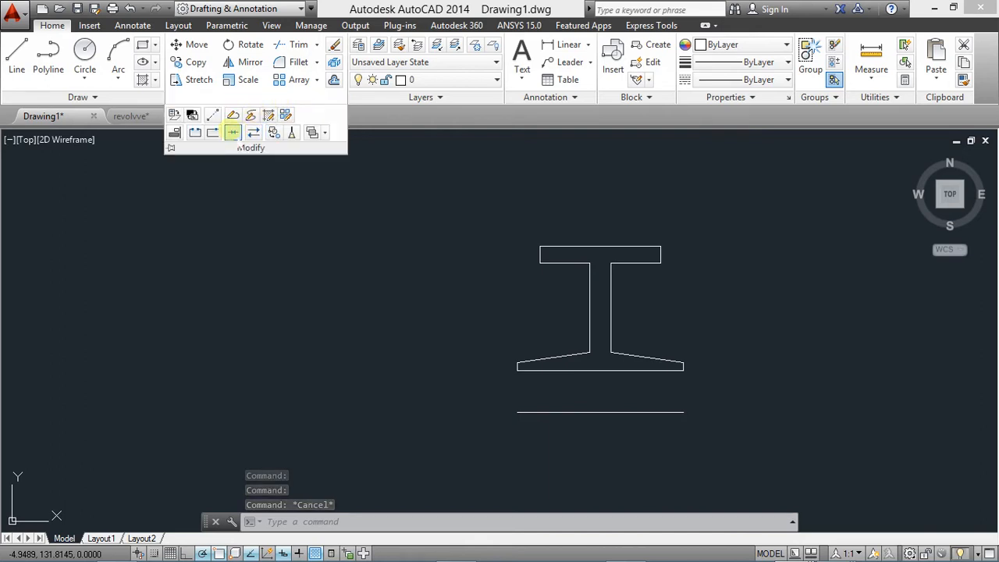
{"action": "left_click", "coordinate": [233, 132]}
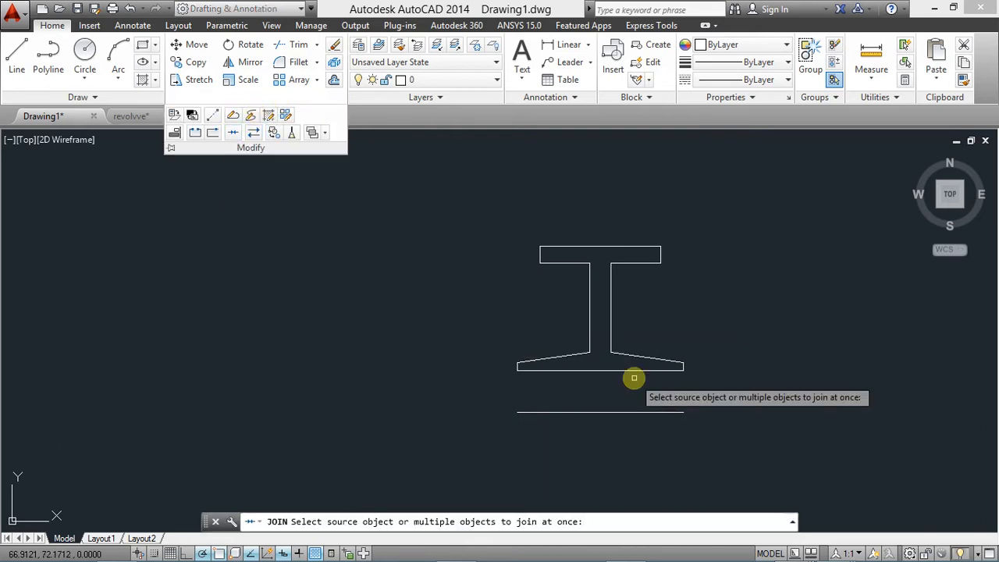
{"action": "left_click", "coordinate": [703, 390]}
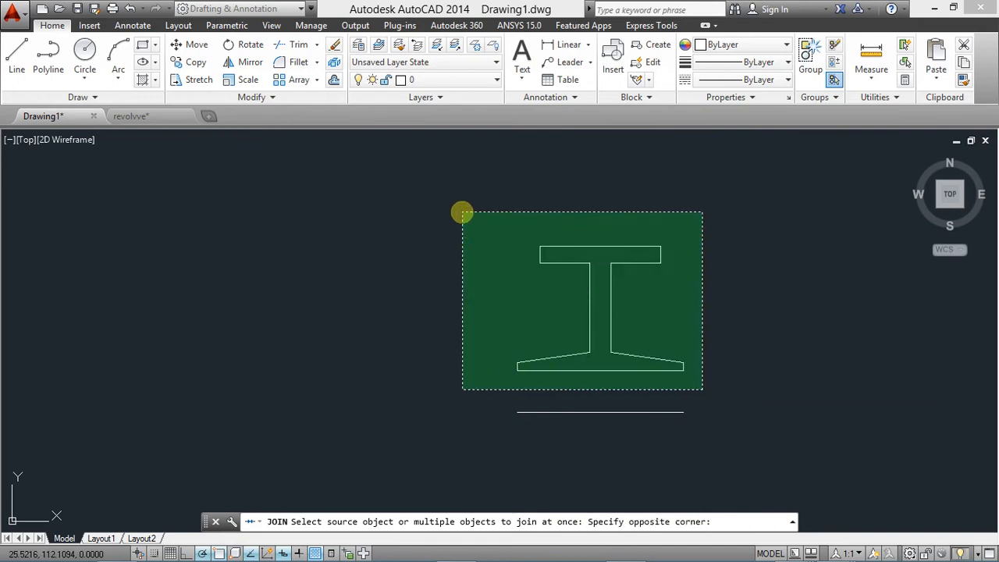
{"action": "left_click", "coordinate": [461, 211]}
{"action": "key", "text": "Return"}
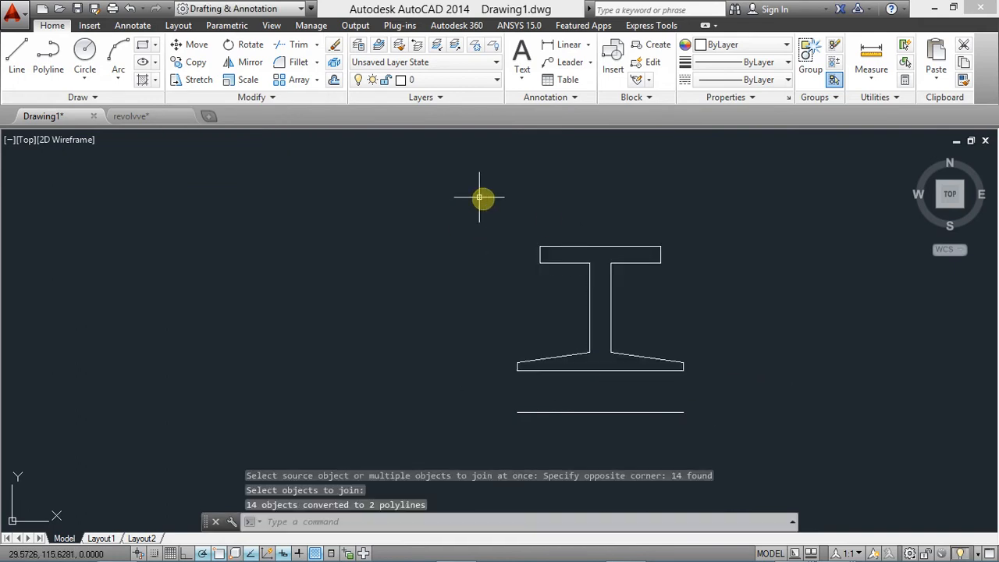
Select the profile to check how its lines are joined, then clear the selection.
{"action": "left_click", "coordinate": [613, 277]}
{"action": "left_click", "coordinate": [582, 287]}
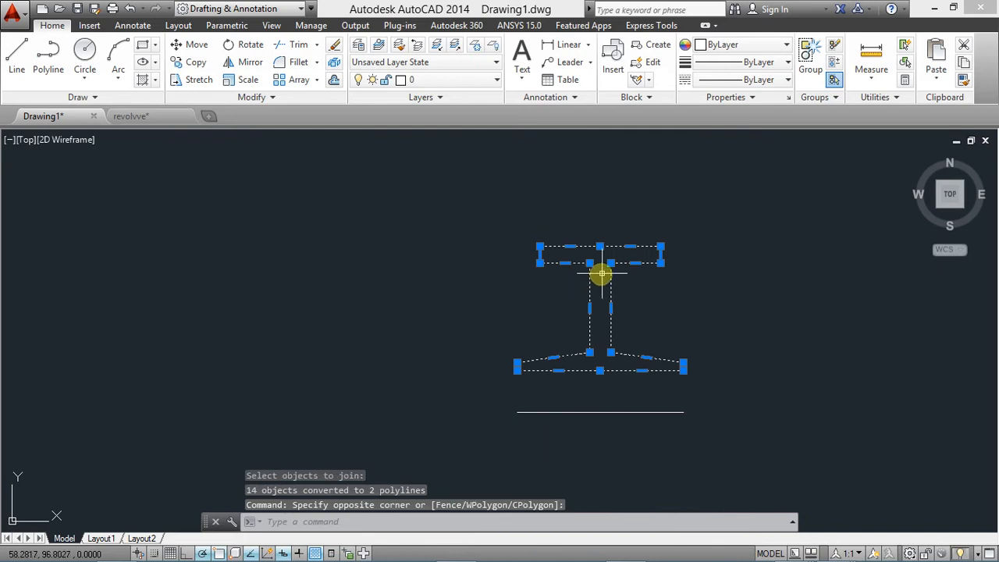
{"action": "left_click", "coordinate": [599, 212]}
{"action": "key", "text": "Escape"}
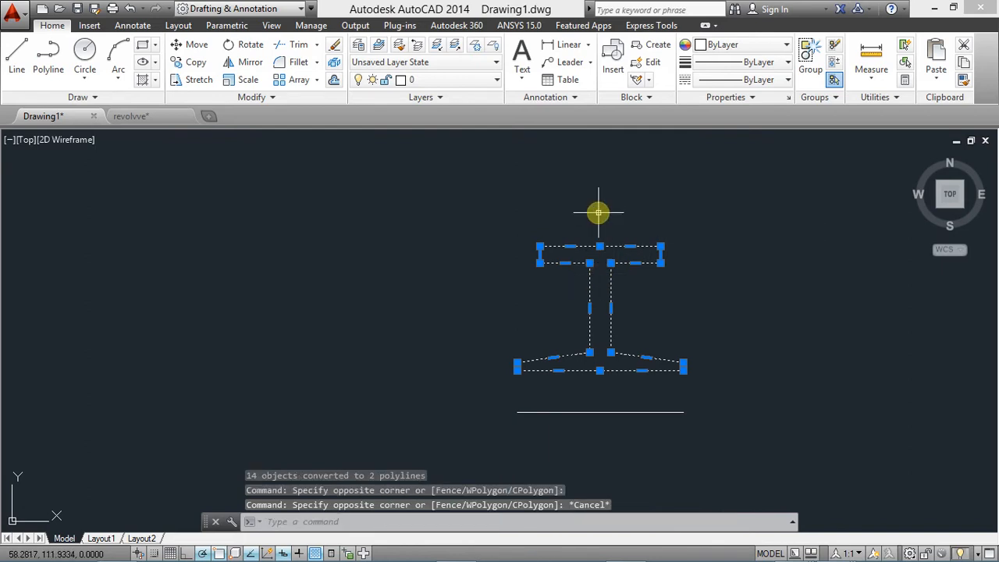
{"action": "key", "text": "Escape"}
{"action": "key", "text": "Escape"}
{"action": "key", "text": "Escape"}
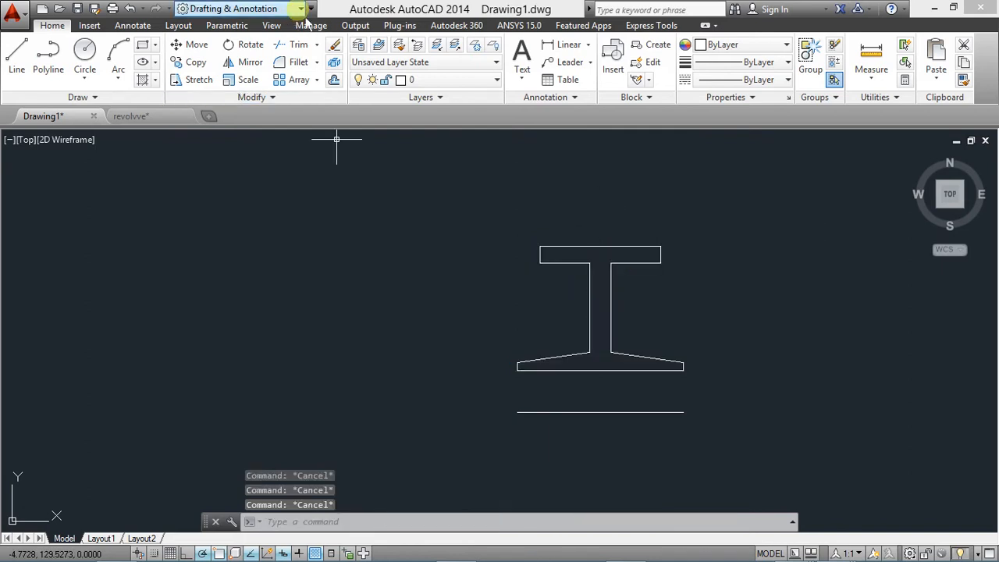
Switch the workspace to 3D Modeling.
{"action": "left_click", "coordinate": [301, 8]}
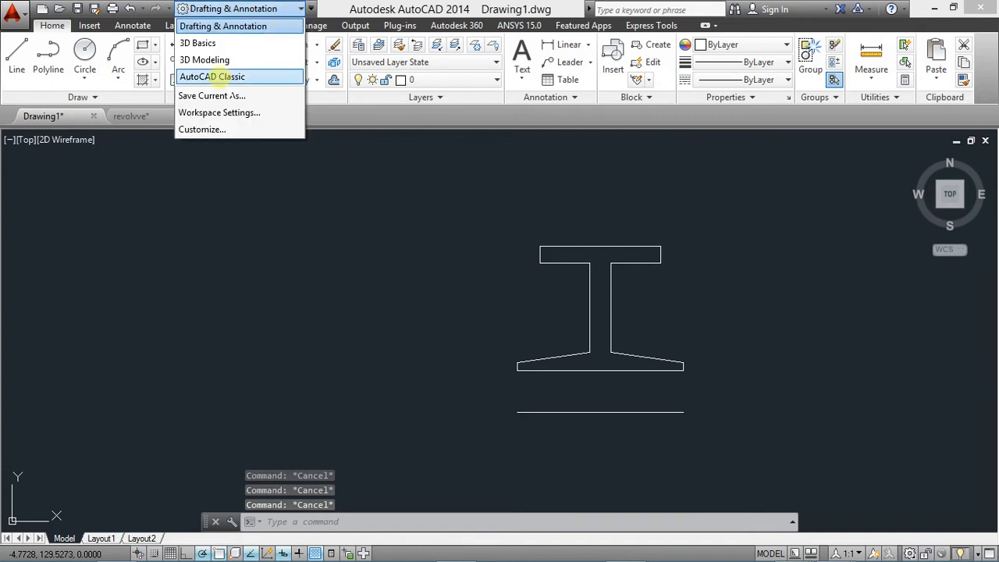
{"action": "left_click", "coordinate": [212, 59]}
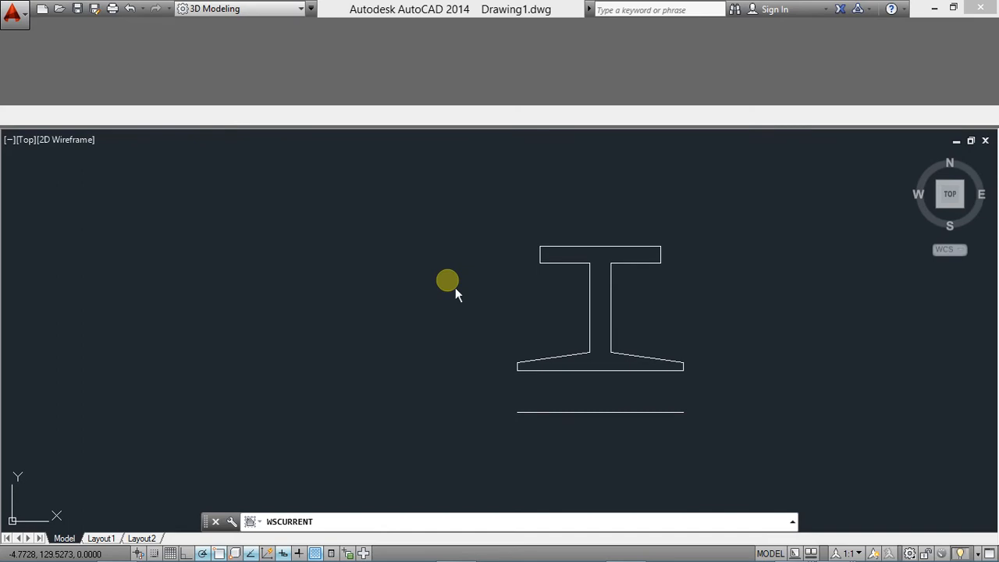
{"action": "mouse_move", "coordinate": [635, 552]}
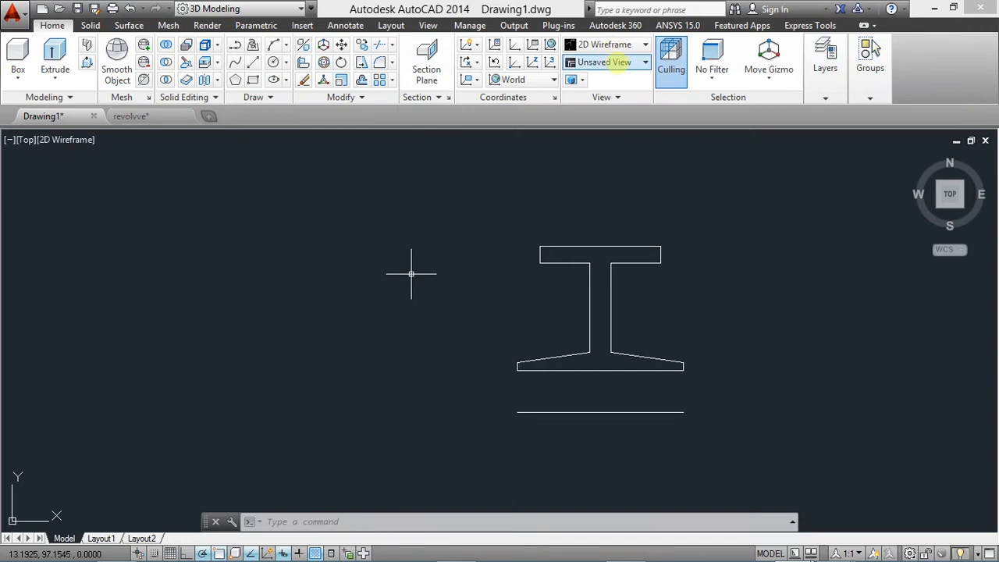
Set the view to SE Isometric and bring the profile and axis line to the middle.
{"action": "left_click", "coordinate": [623, 62]}
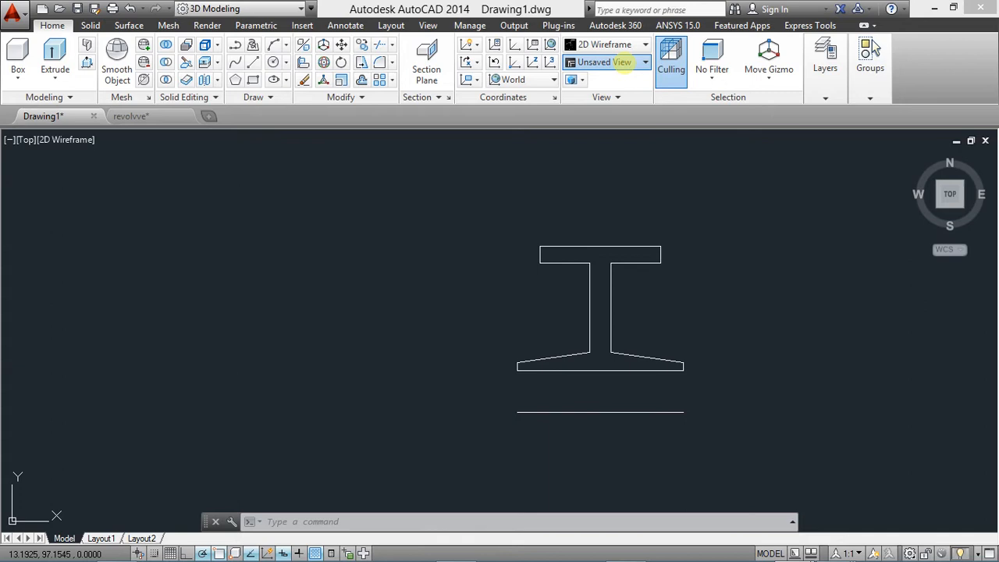
{"action": "left_click", "coordinate": [587, 180]}
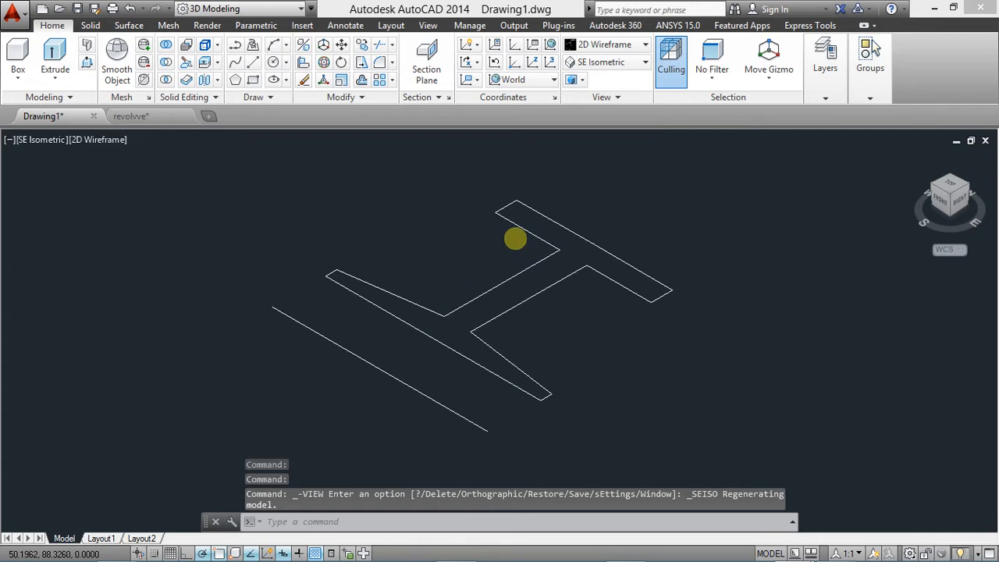
{"action": "scroll", "coordinate": [468, 230], "scroll_direction": "down", "scroll_amount": 2}
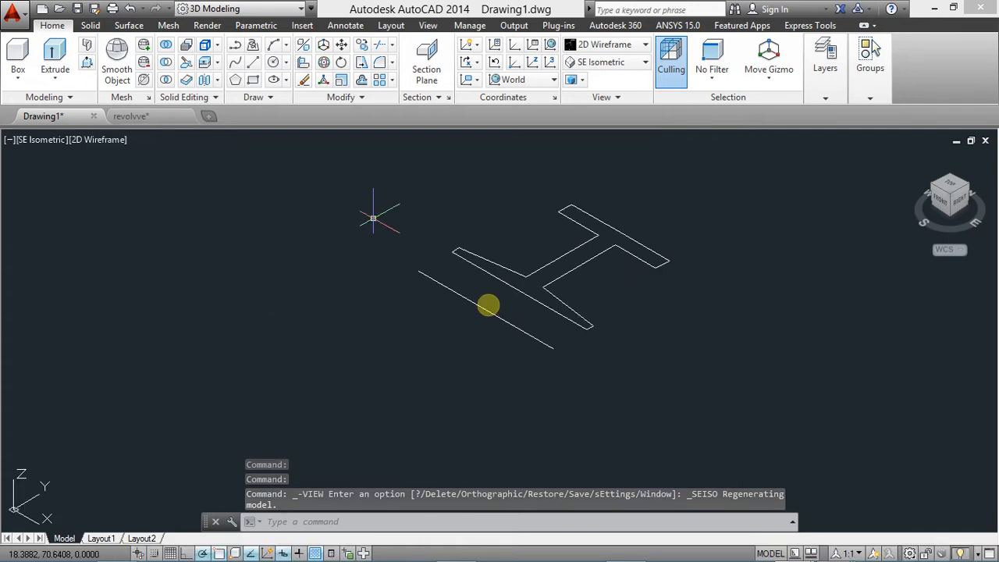
{"action": "middle_click_drag", "start_coordinate": [469, 350], "coordinate": [434, 402]}
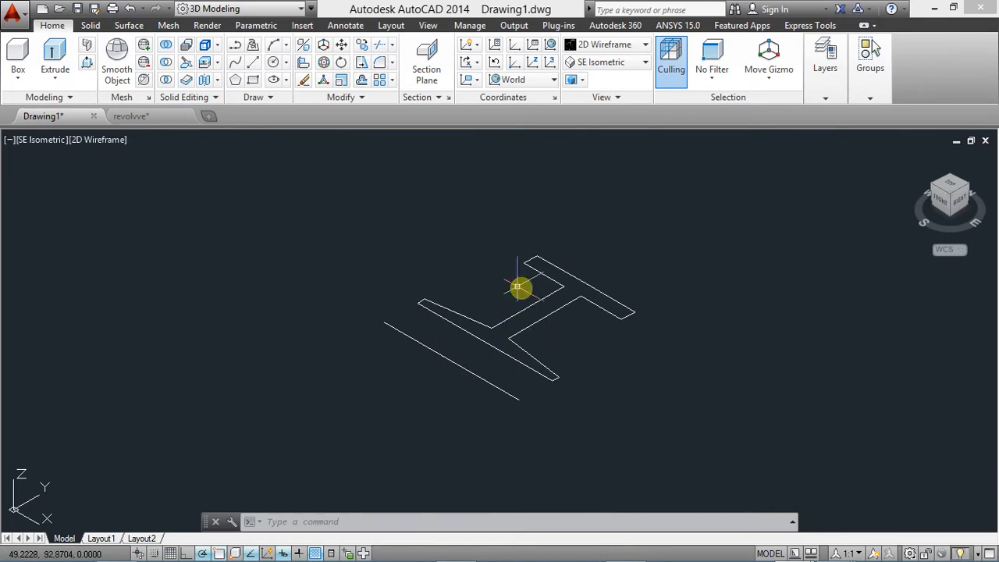
Select the two parts of the I-shaped profile to check how they are joined, then clear the selection.
{"action": "left_click", "coordinate": [579, 297]}
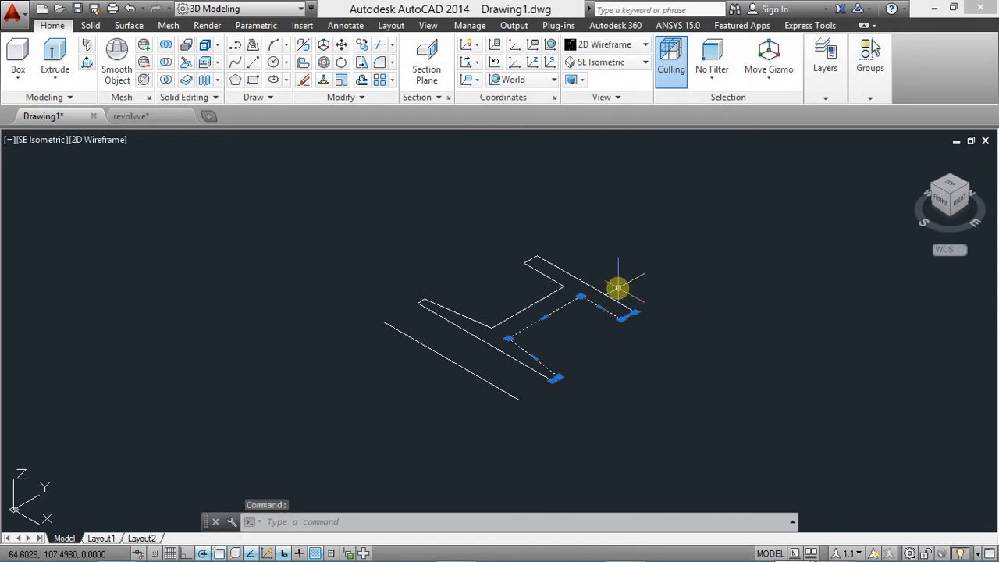
{"action": "left_click", "coordinate": [599, 290]}
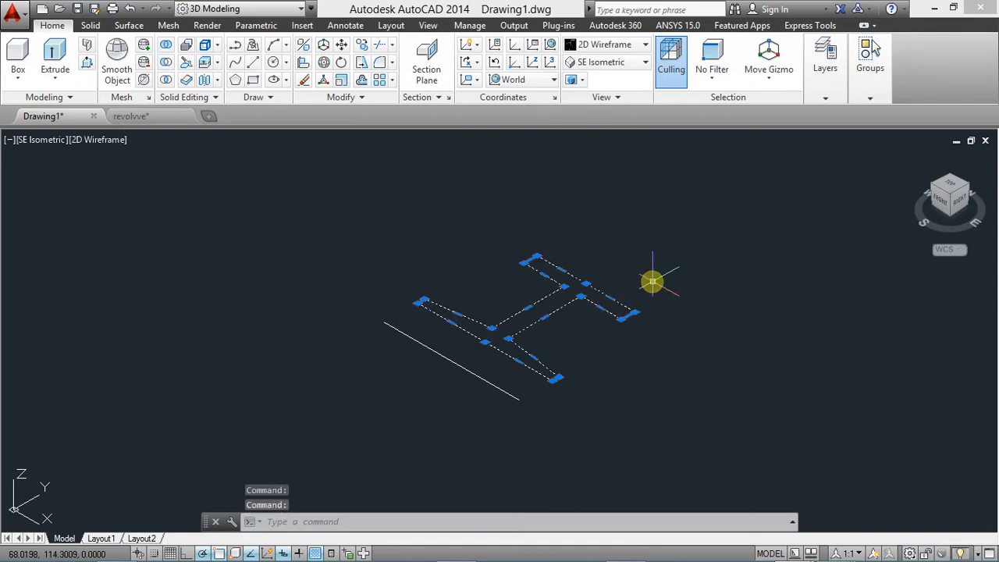
{"action": "key", "text": "Escape"}
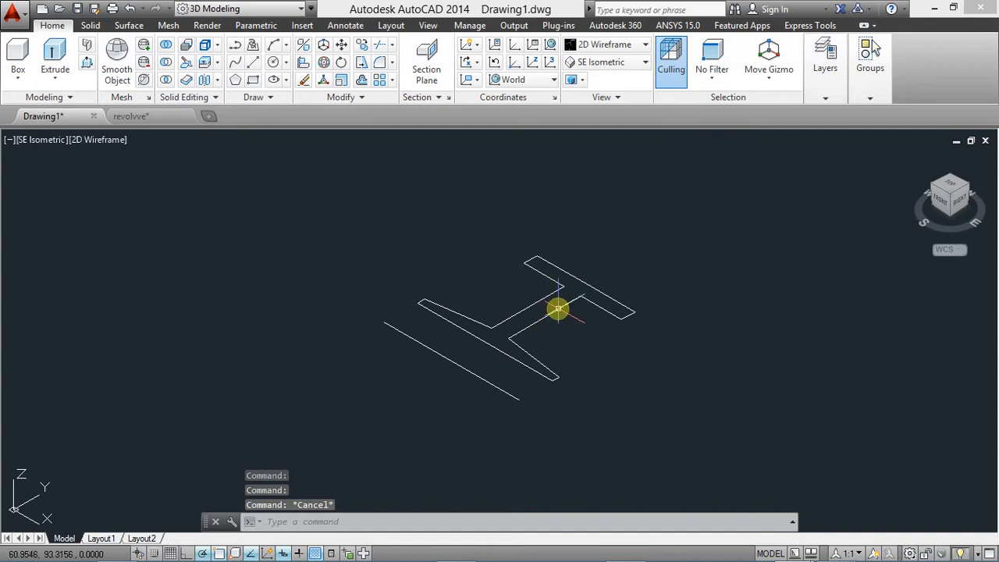
{"action": "left_click", "coordinate": [558, 309]}
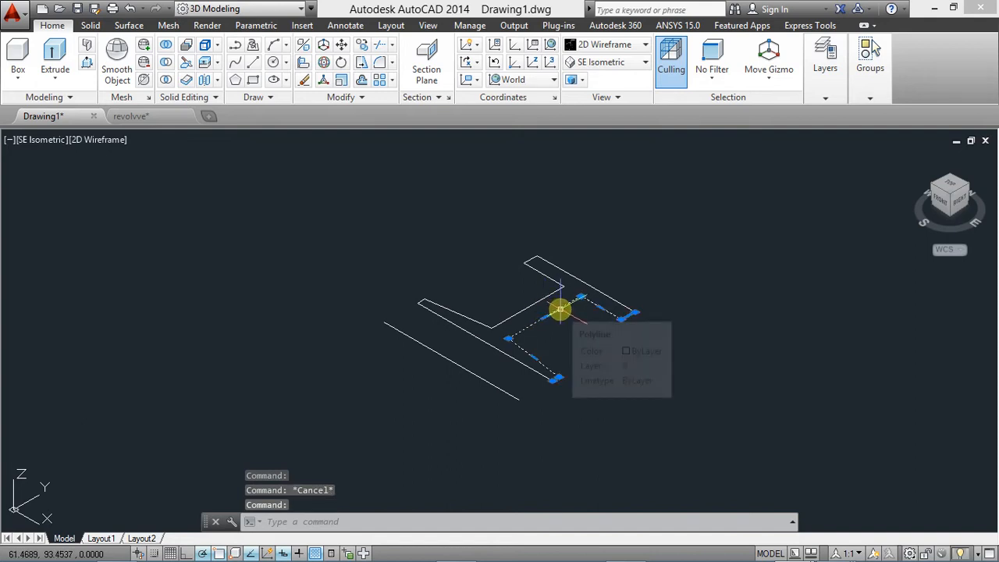
{"action": "key", "text": "Escape"}
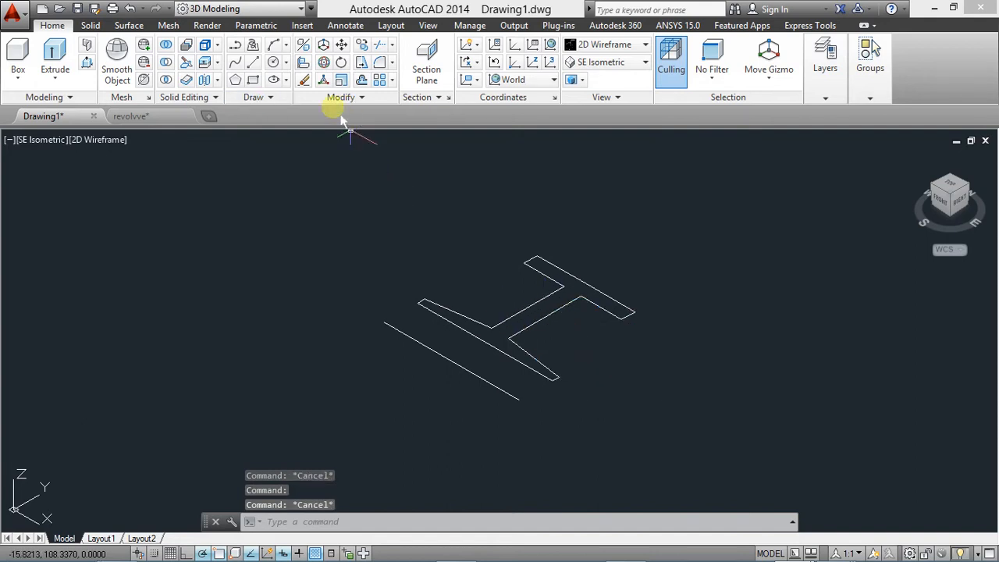
Join the two polylines of the I-shaped profile into a single closed polyline and check it by selecting it.
{"action": "left_click", "coordinate": [364, 97]}
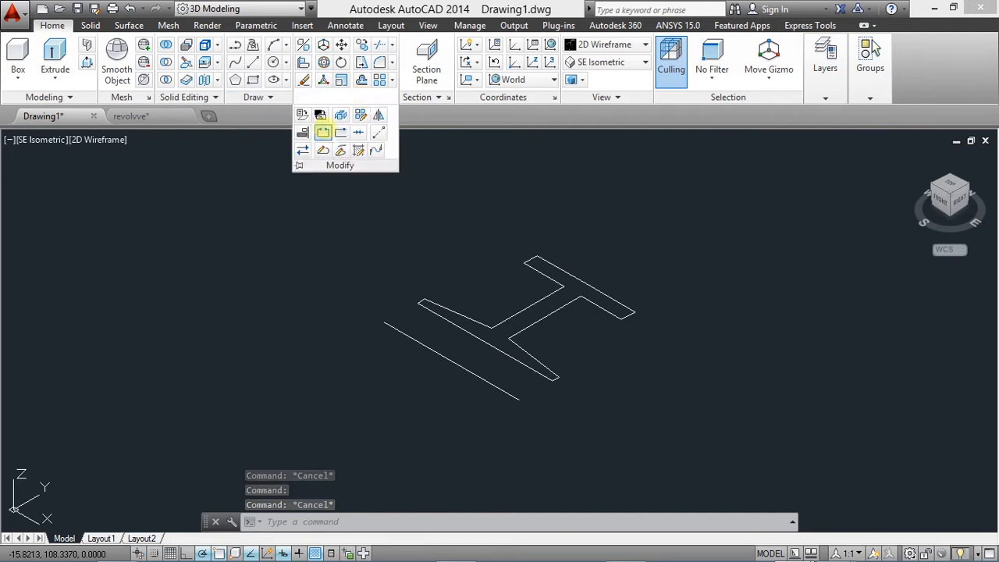
{"action": "left_click", "coordinate": [358, 132]}
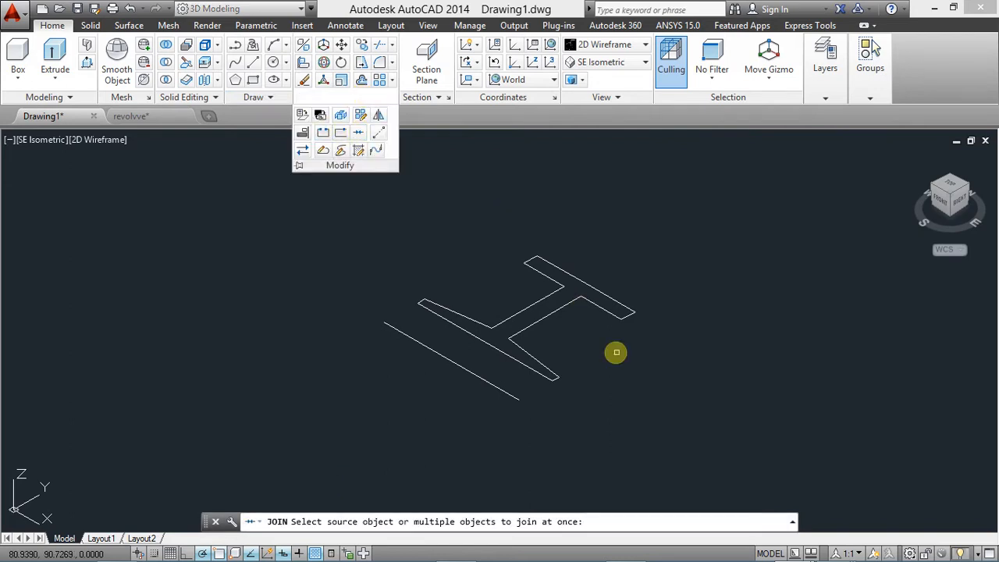
{"action": "left_click", "coordinate": [575, 274]}
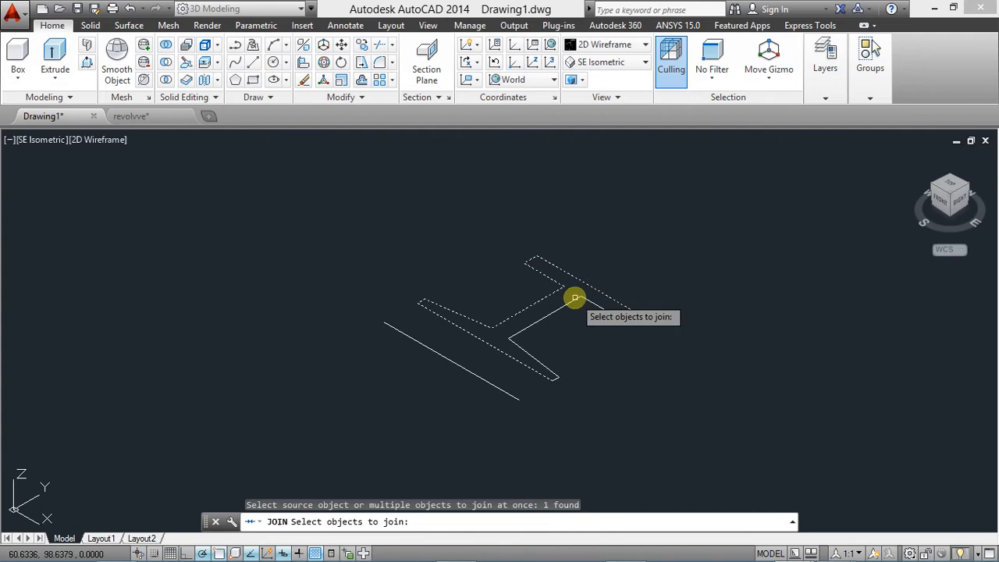
{"action": "left_click", "coordinate": [575, 295]}
{"action": "key", "text": "Return"}
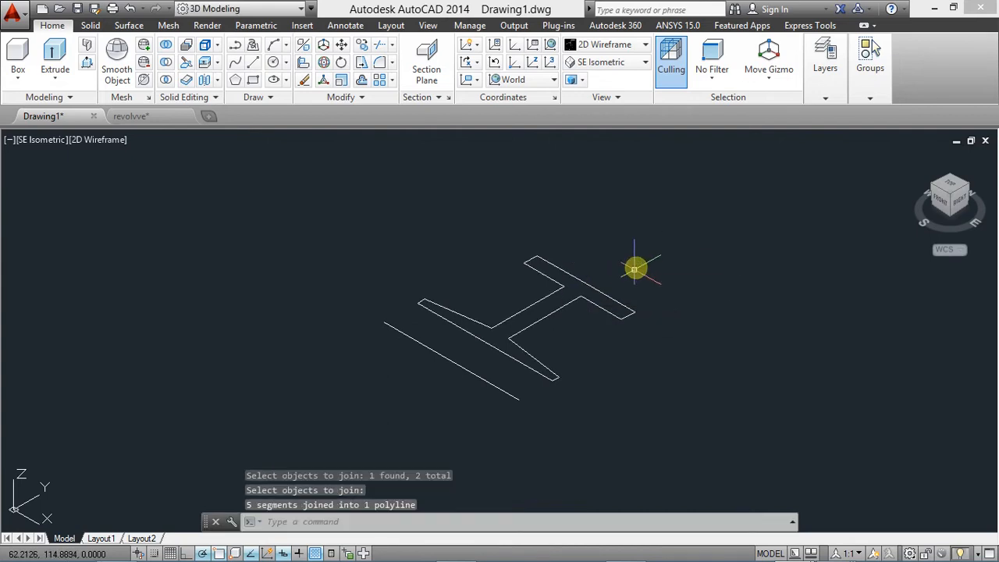
{"action": "left_click", "coordinate": [606, 290]}
{"action": "left_click", "coordinate": [598, 290]}
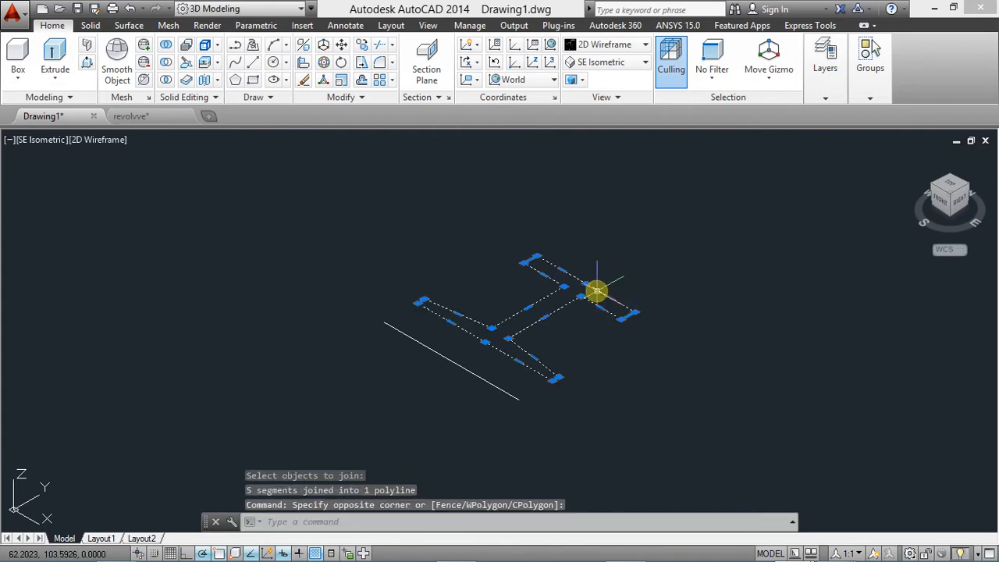
{"action": "key", "text": "Escape"}
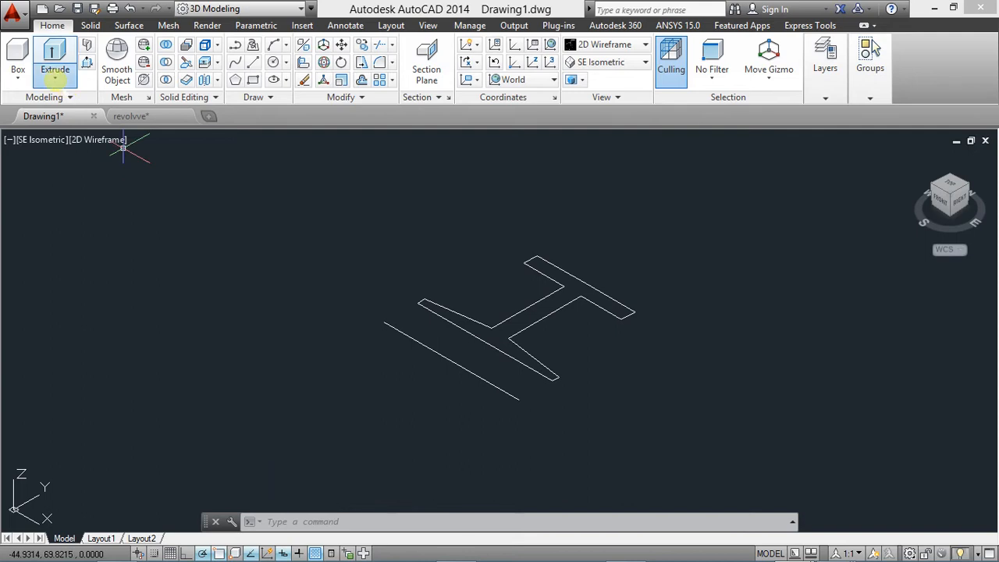
Revolve the closed profile 360 degrees about the separate axis line, using the line's two endpoints as the axis.
{"action": "left_click", "coordinate": [56, 77]}
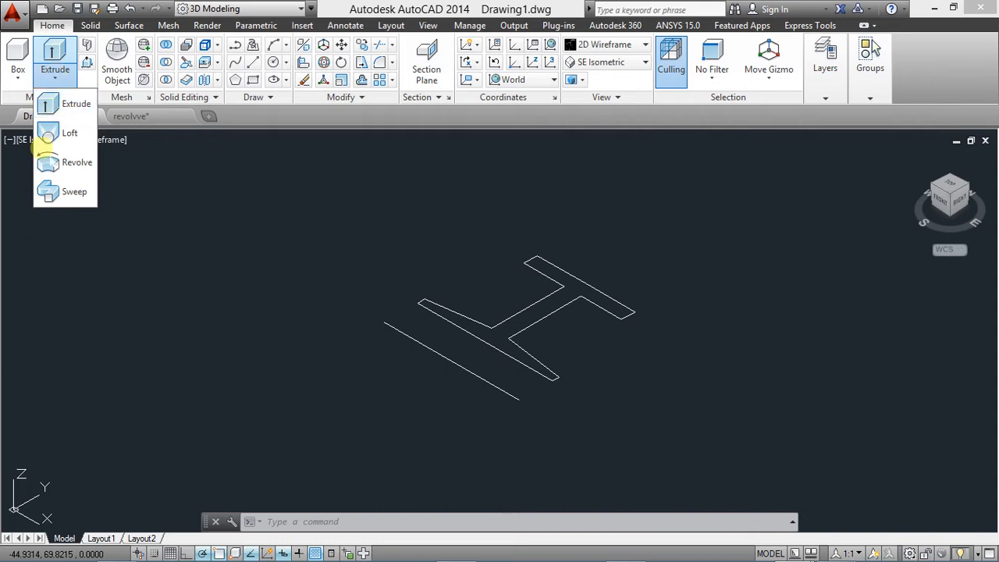
{"action": "left_click", "coordinate": [45, 162]}
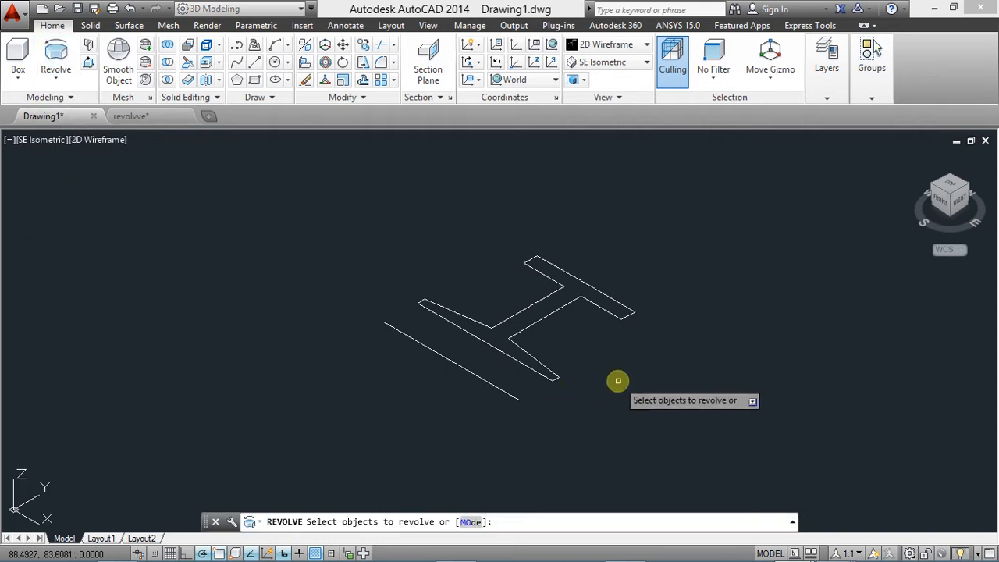
{"action": "left_click", "coordinate": [604, 306]}
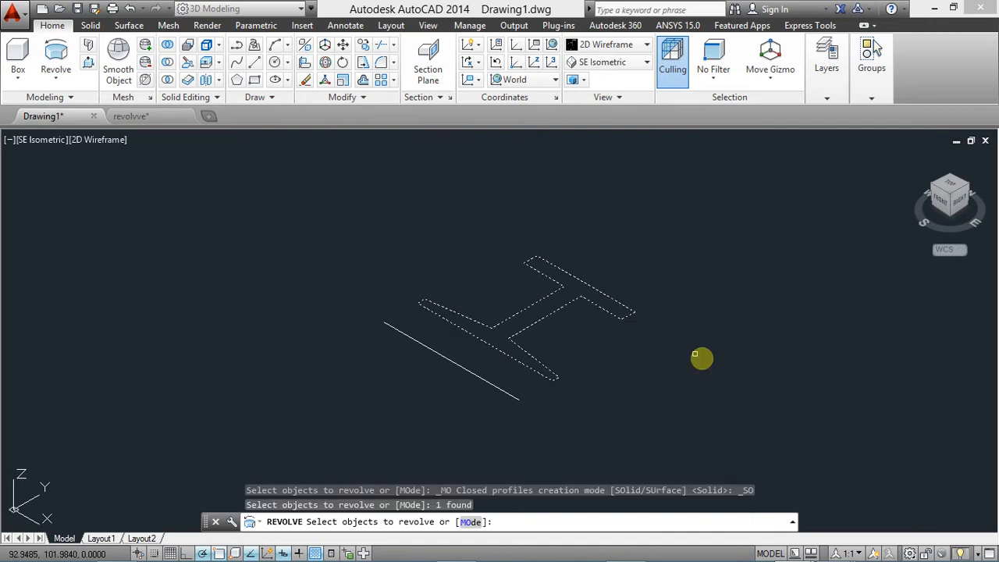
{"action": "right_click", "coordinate": [707, 371]}
{"action": "left_click", "coordinate": [713, 380]}
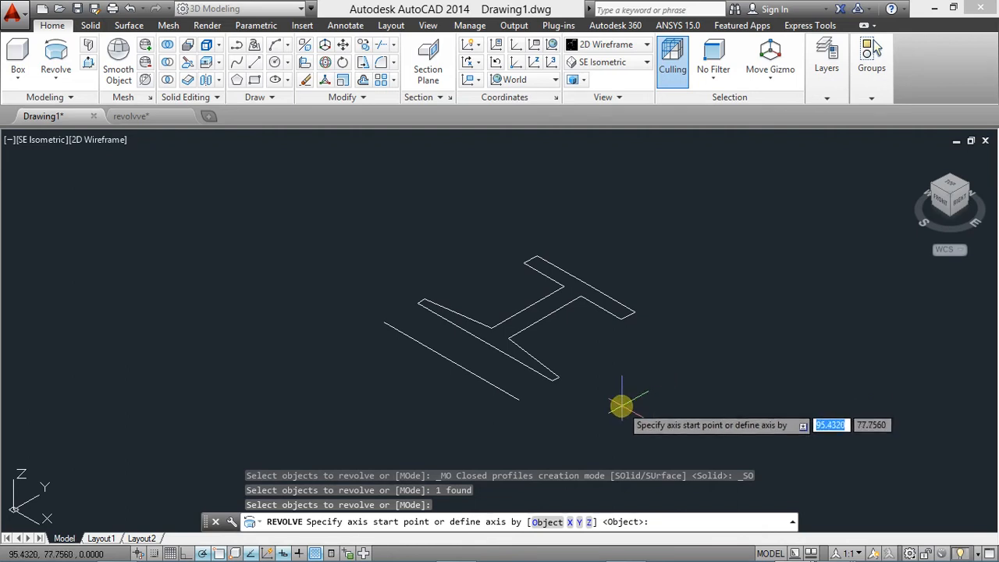
{"action": "left_click", "coordinate": [384, 322]}
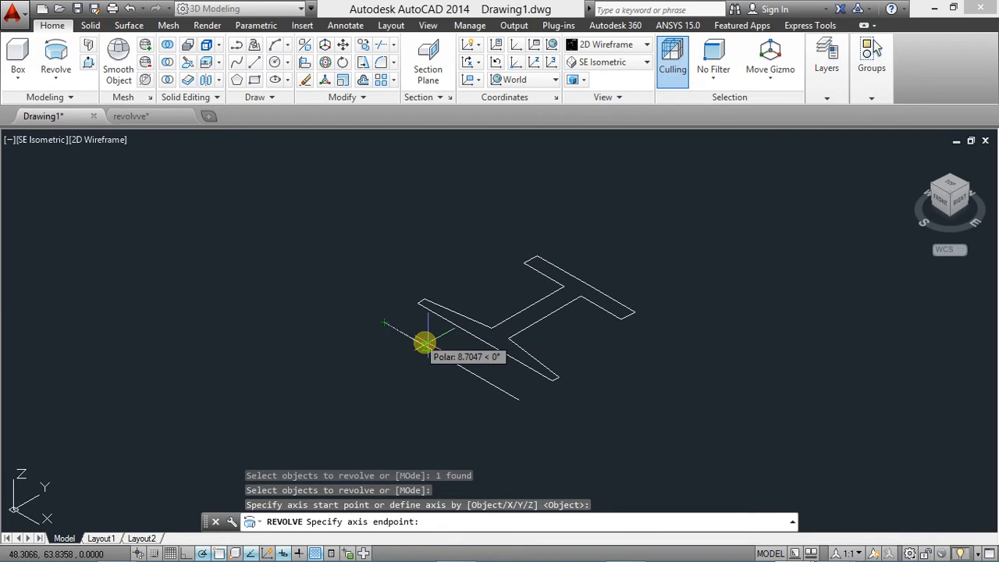
{"action": "left_click", "coordinate": [514, 401]}
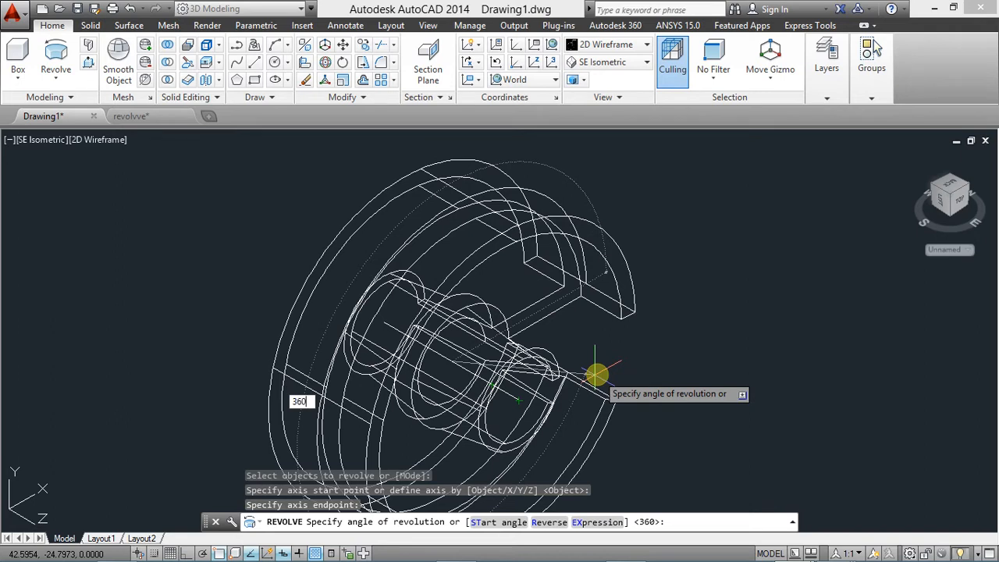
{"action": "key", "text": "Return"}
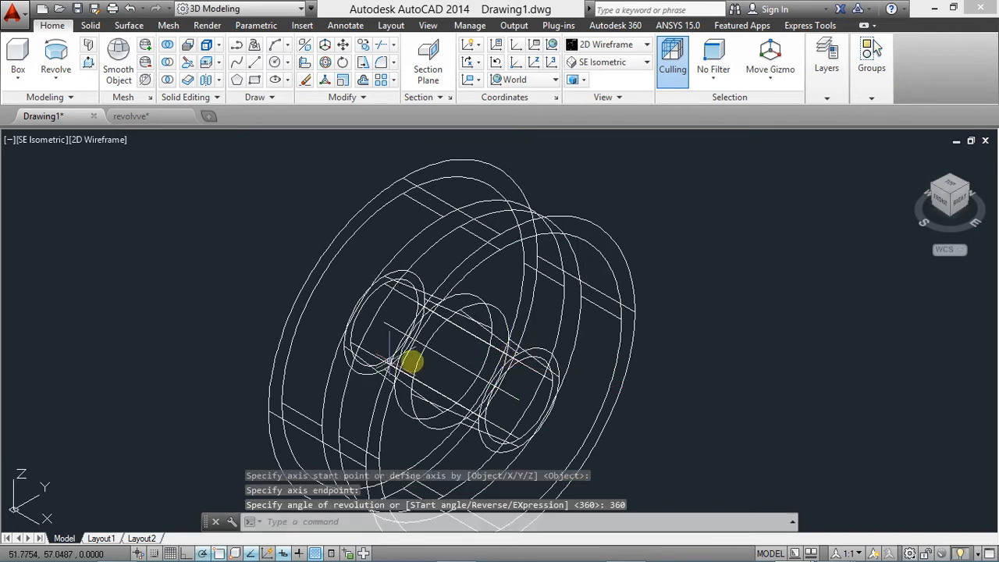
Set the visual style to Shaded with edges and inspect the revolved wheel from another angle.
{"action": "middle_click_drag", "start_coordinate": [323, 345], "coordinate": [478, 308]}
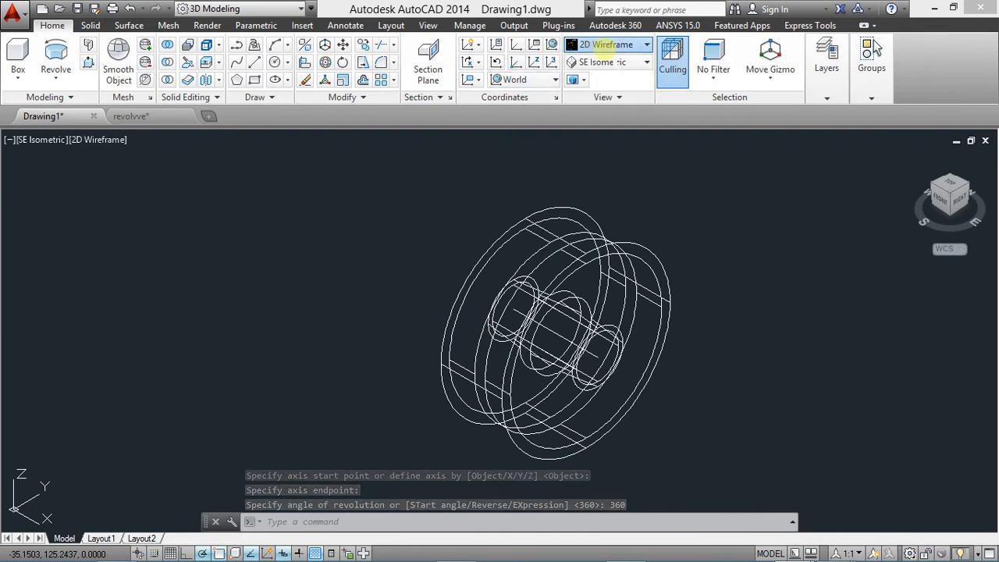
{"action": "left_click", "coordinate": [608, 44]}
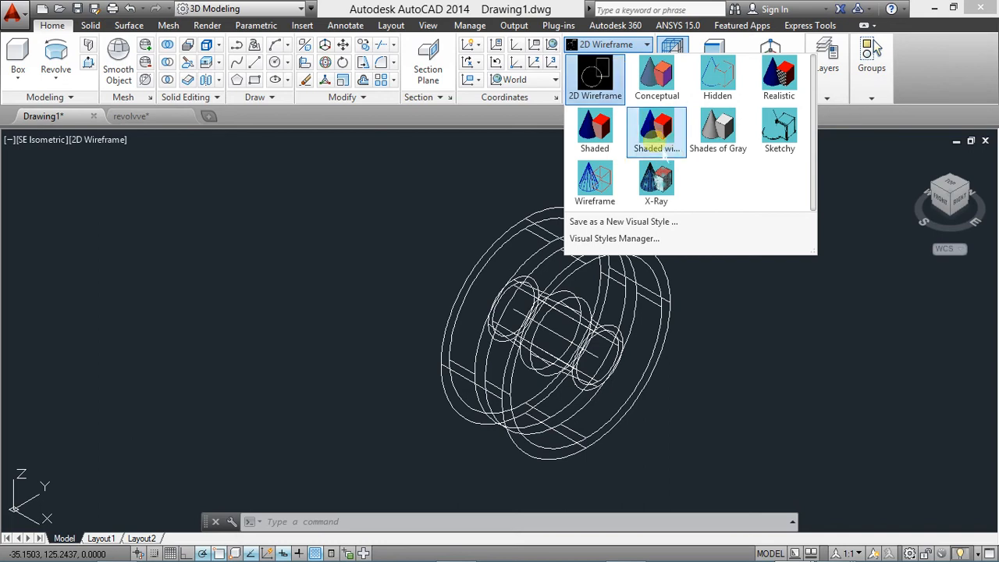
{"action": "left_click", "coordinate": [661, 150]}
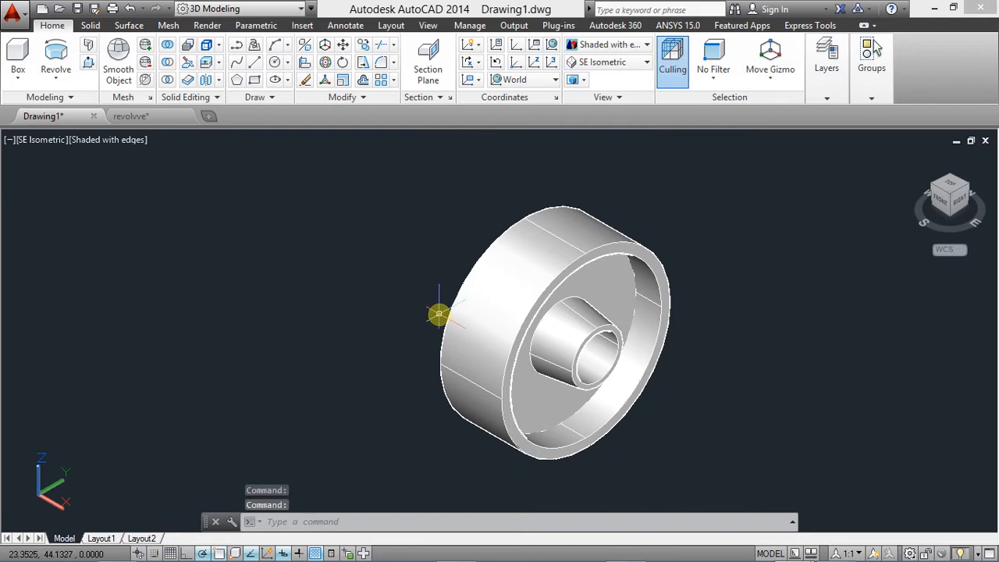
{"action": "middle_click_drag", "start_coordinate": [438, 314], "coordinate": [526, 263], "text": "shift"}
{"action": "scroll", "coordinate": [528, 263], "scroll_direction": "up", "scroll_amount": 2}
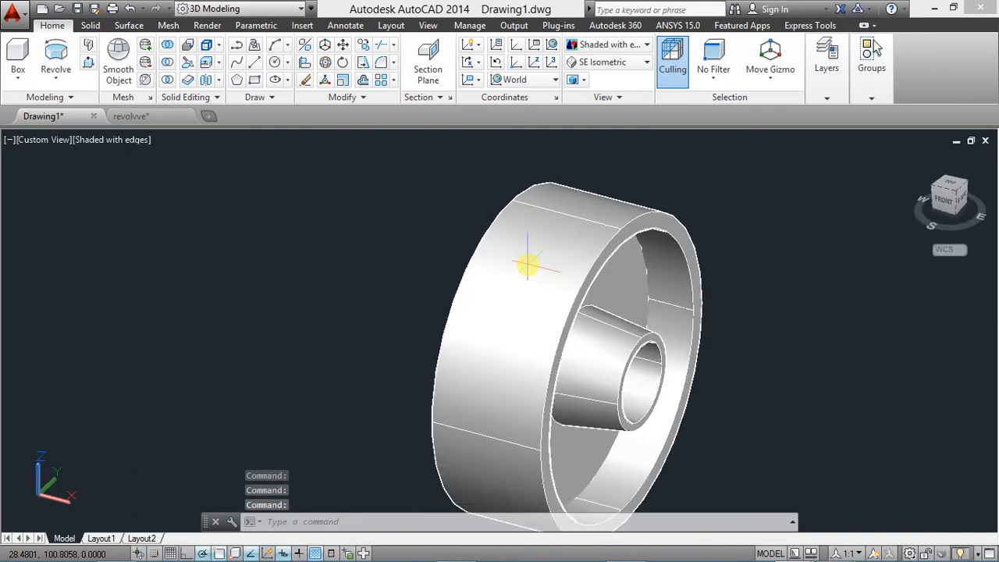
{"action": "scroll", "coordinate": [452, 263], "scroll_direction": "down", "scroll_amount": 2}
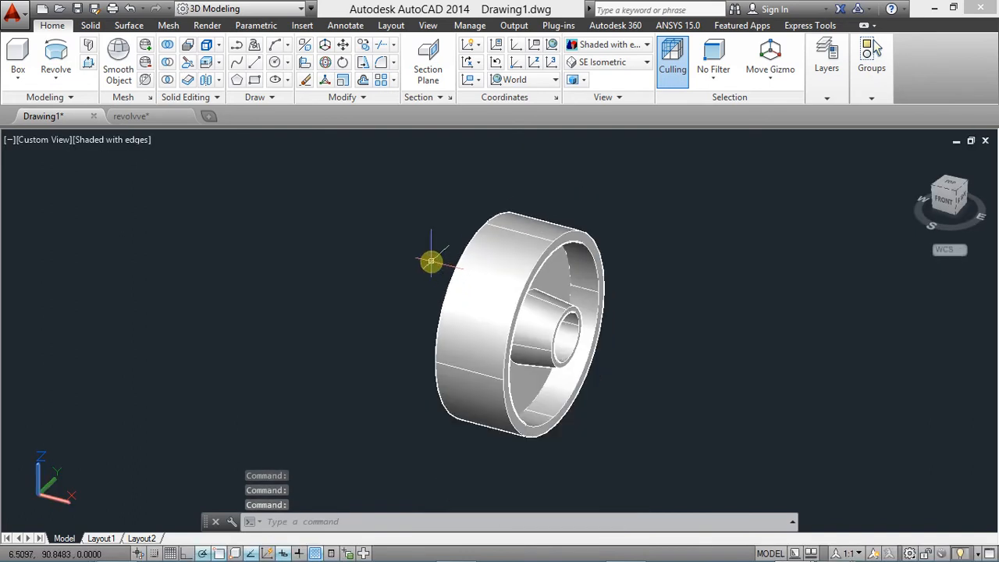
Switch to the reference drawing in Windows Photo Viewer to check the wheel's rim in Section A-A, then return to AutoCAD.
{"action": "key", "text": "alt"}
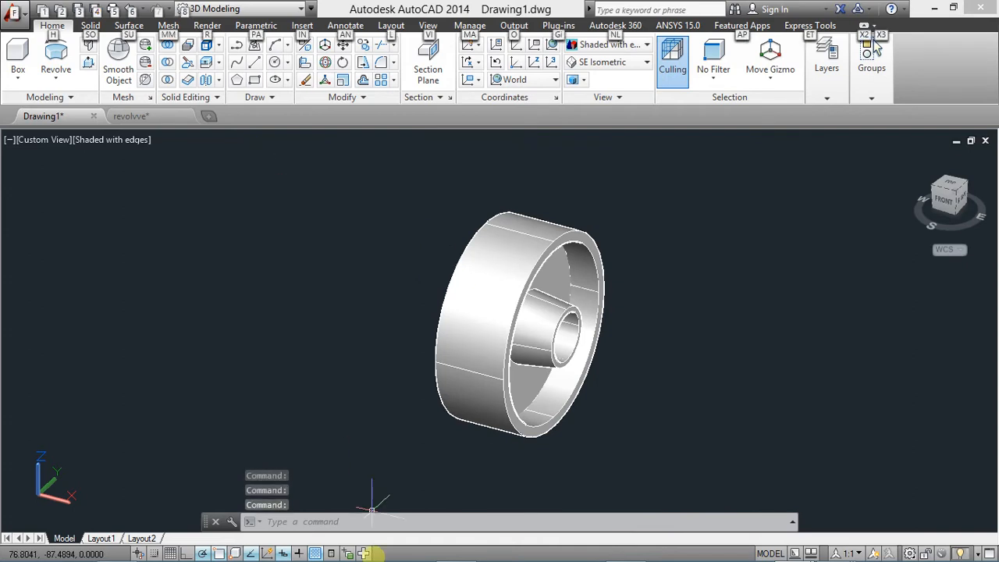
{"action": "mouse_move", "coordinate": [367, 558]}
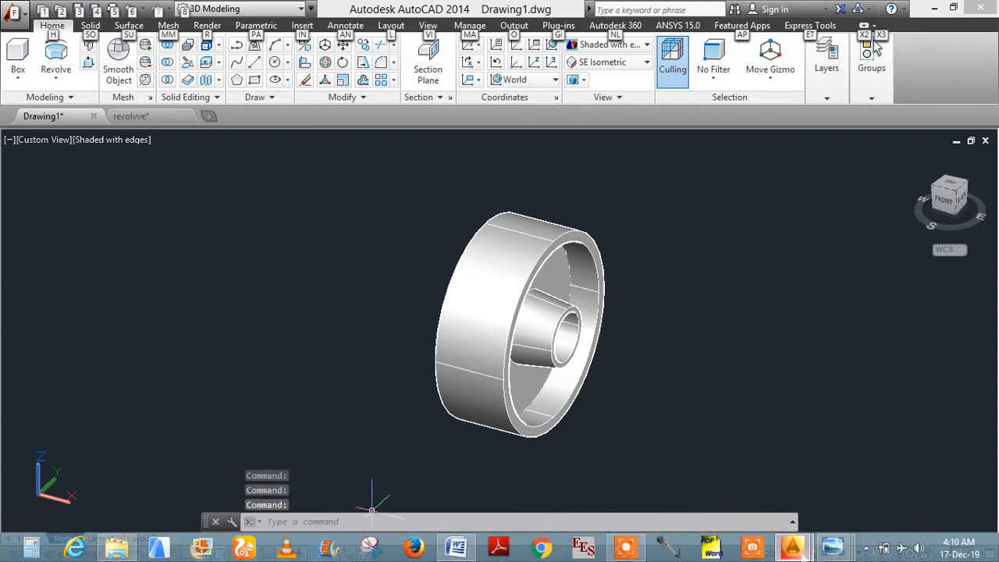
{"action": "mouse_move", "coordinate": [835, 548]}
{"action": "left_click", "coordinate": [620, 467]}
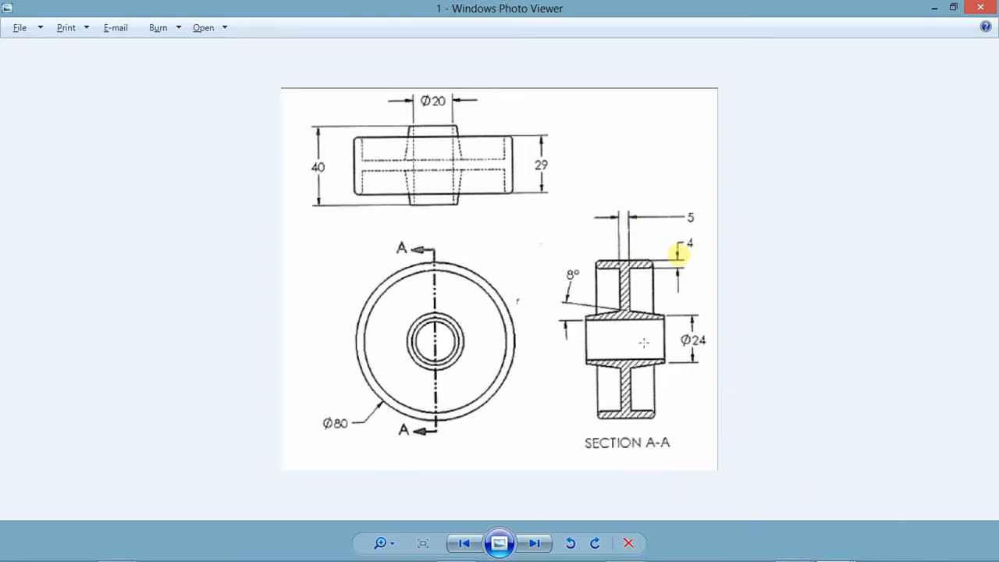
{"action": "key", "text": "alt+Tab"}
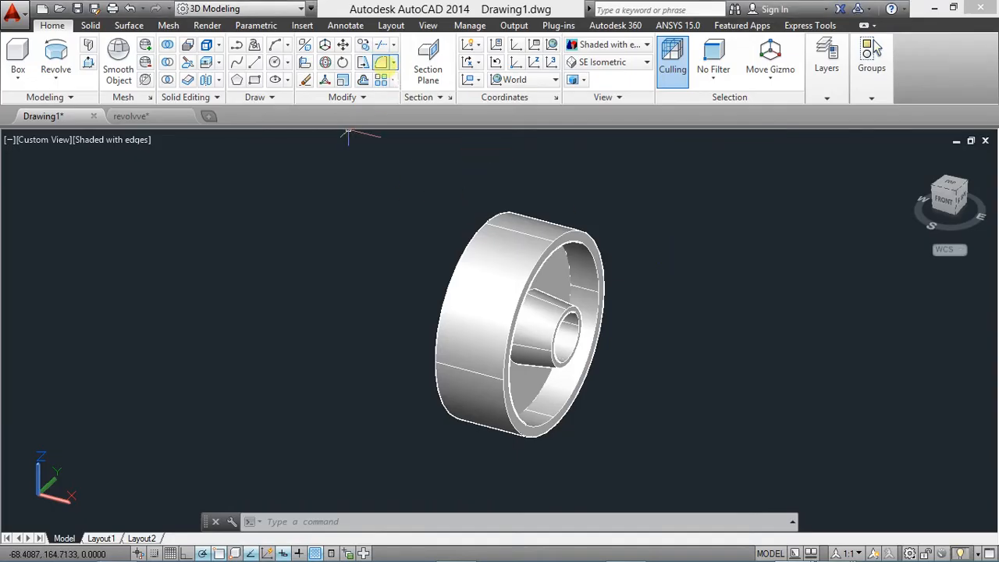
Fillet the outer and inner rim edges on both sides of the wheel with a radius of 2.
{"action": "left_click", "coordinate": [381, 62]}
{"action": "scroll", "coordinate": [546, 204], "scroll_direction": "up", "scroll_amount": 2}
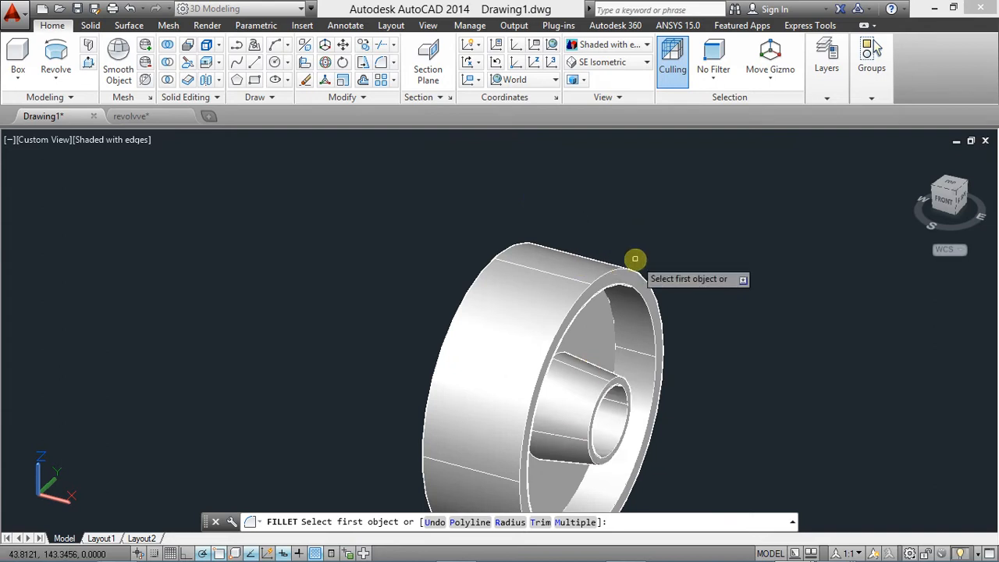
{"action": "scroll", "coordinate": [624, 266], "scroll_direction": "up", "scroll_amount": 1}
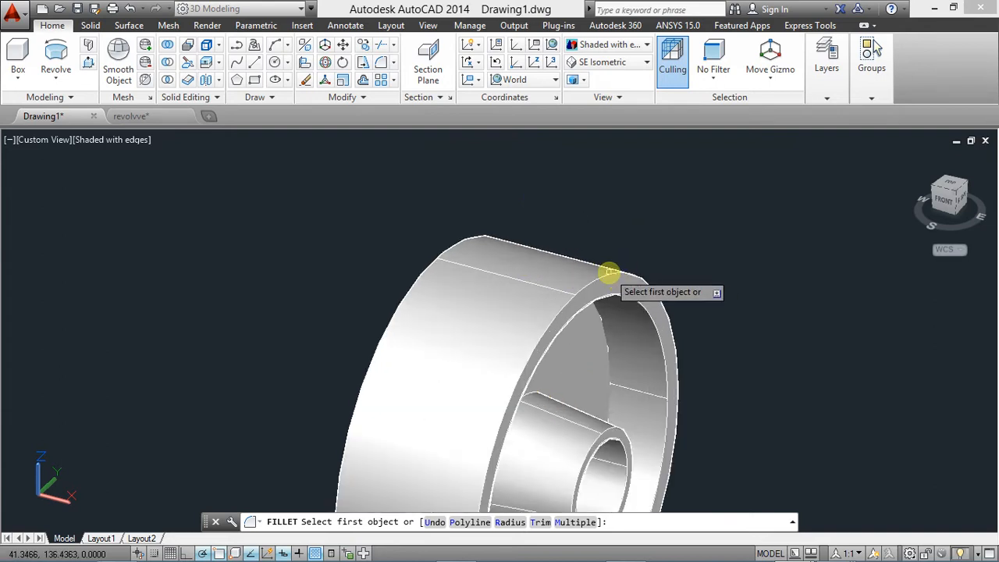
{"action": "left_click", "coordinate": [624, 268]}
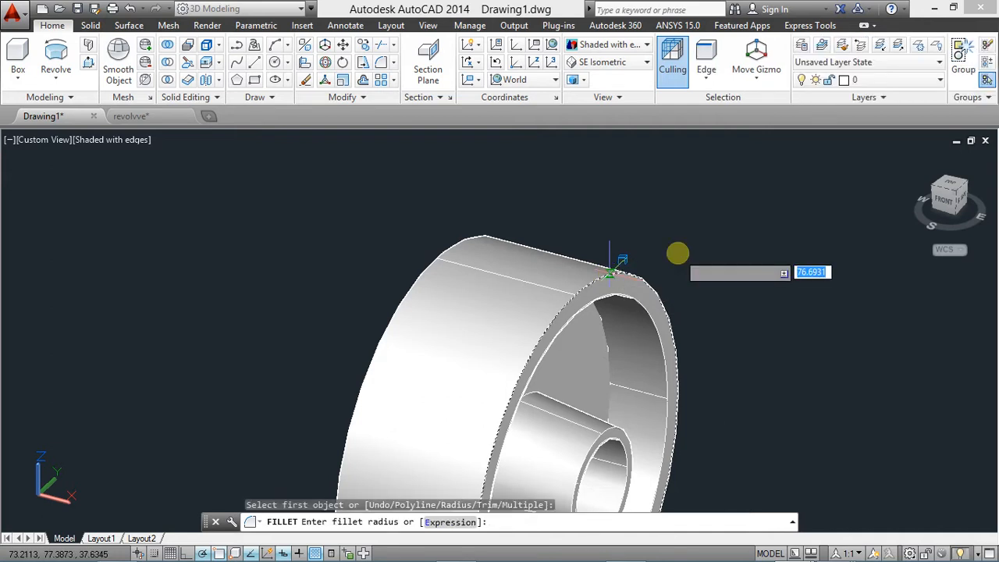
{"action": "type", "text": "2"}
{"action": "key", "text": "Return"}
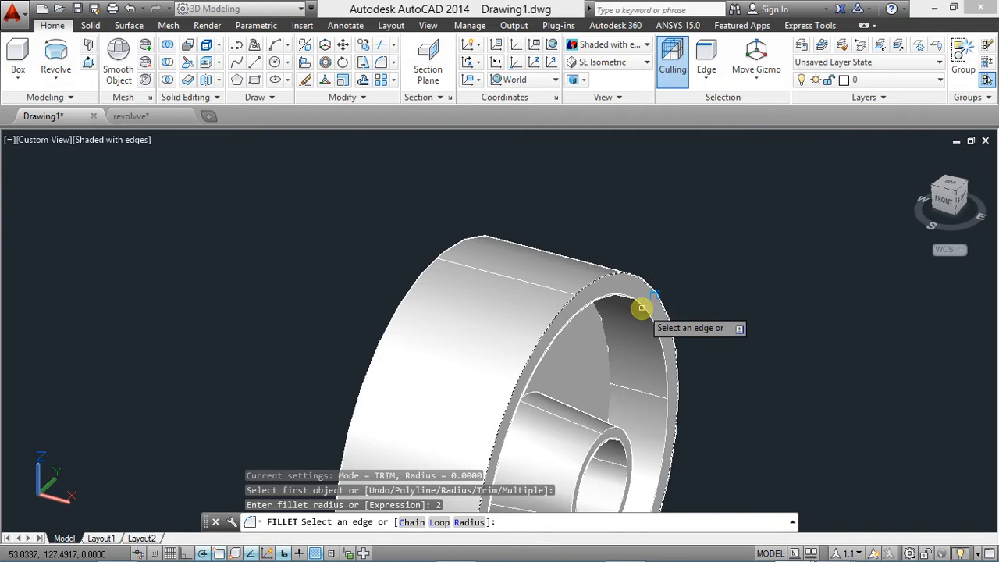
{"action": "left_click", "coordinate": [582, 290]}
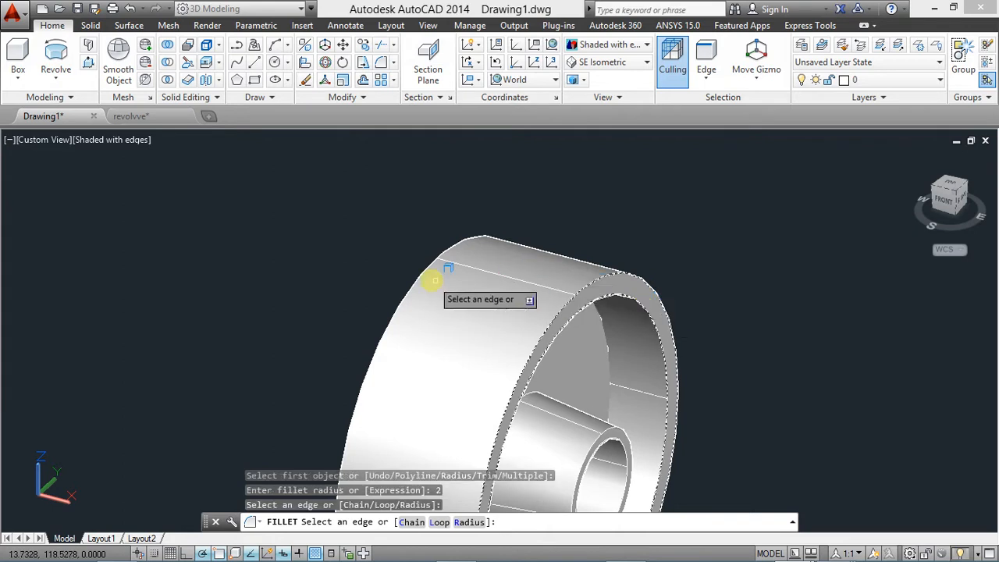
{"action": "middle_click_drag", "start_coordinate": [396, 268], "coordinate": [482, 227], "text": "shift"}
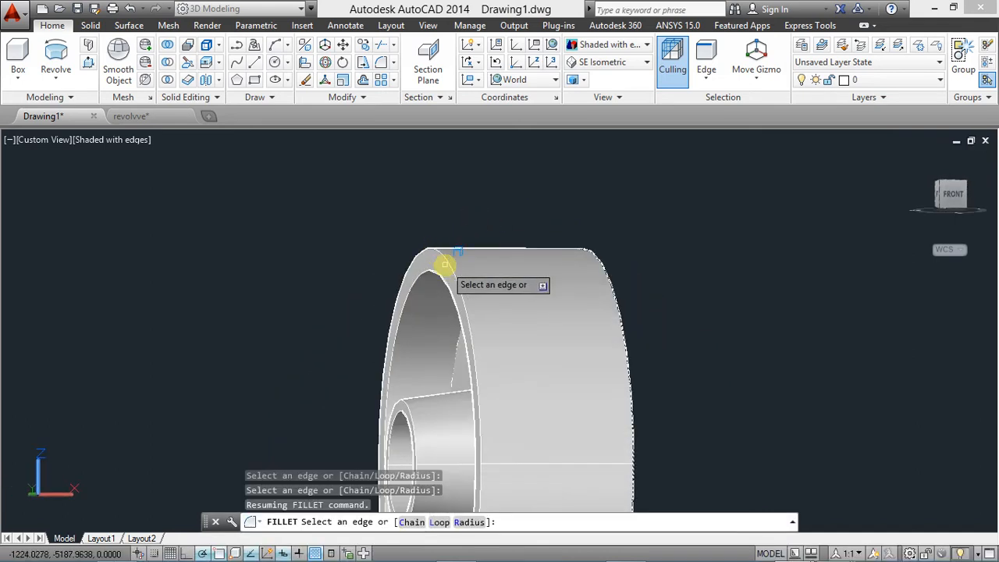
{"action": "left_click", "coordinate": [449, 266]}
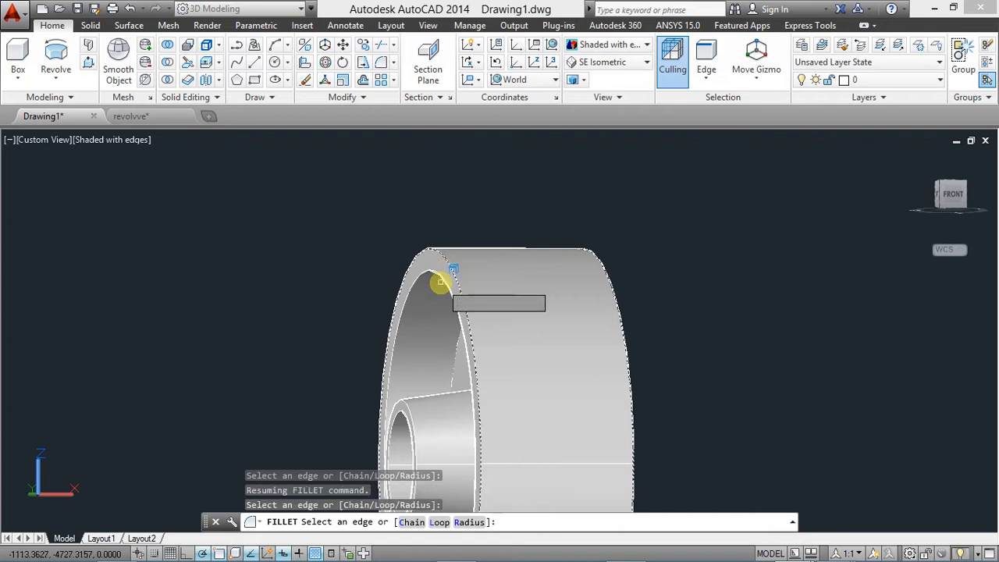
{"action": "left_click", "coordinate": [441, 279]}
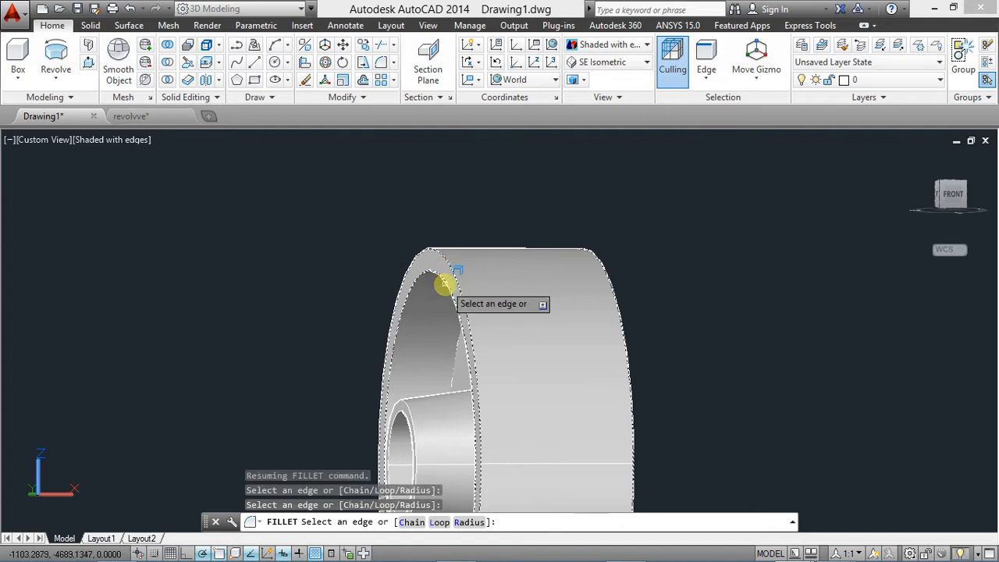
{"action": "right_click", "coordinate": [337, 234]}
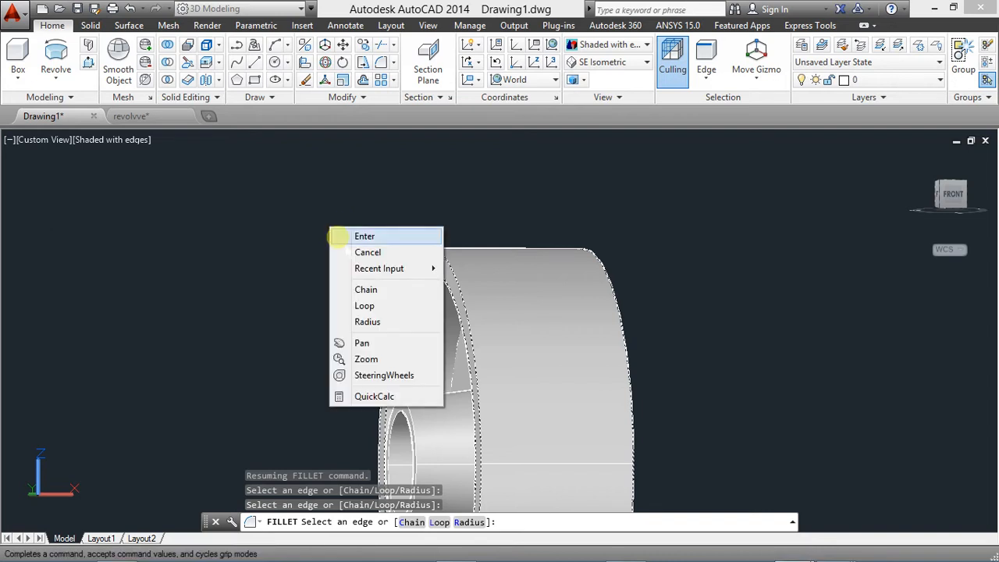
{"action": "left_click", "coordinate": [338, 235]}
{"action": "middle_click_drag", "start_coordinate": [374, 283], "coordinate": [335, 286], "text": "shift"}
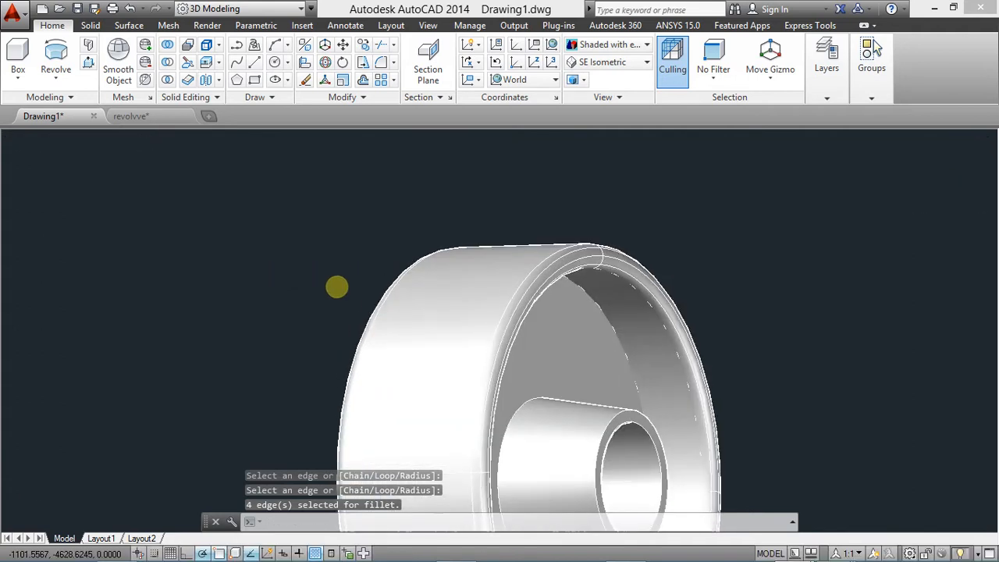
{"action": "middle_click_drag", "start_coordinate": [361, 317], "coordinate": [457, 277], "text": "shift"}
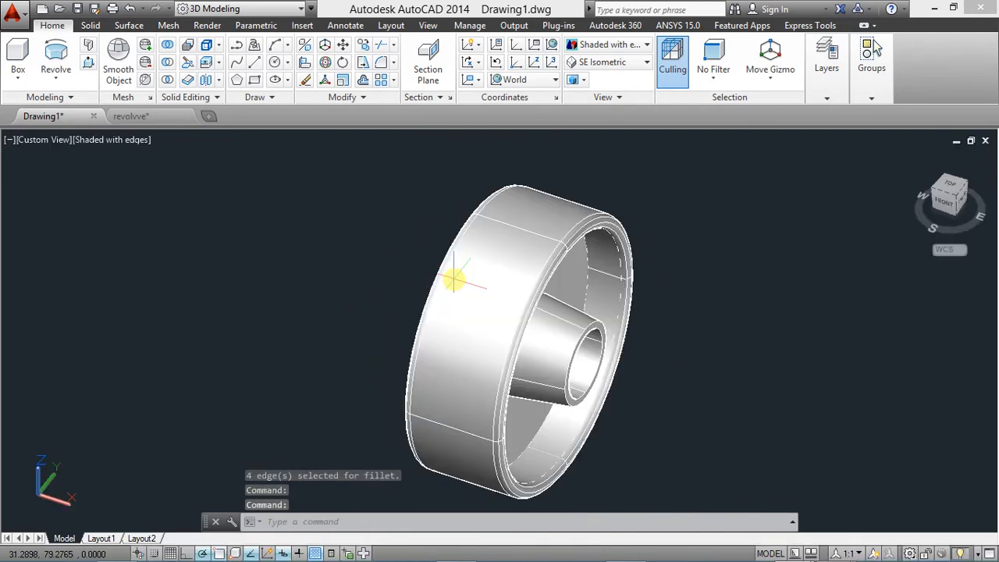
Change the wheel solid's color to Yellow, close its quick properties and deselect it.
{"action": "left_click", "coordinate": [497, 238]}
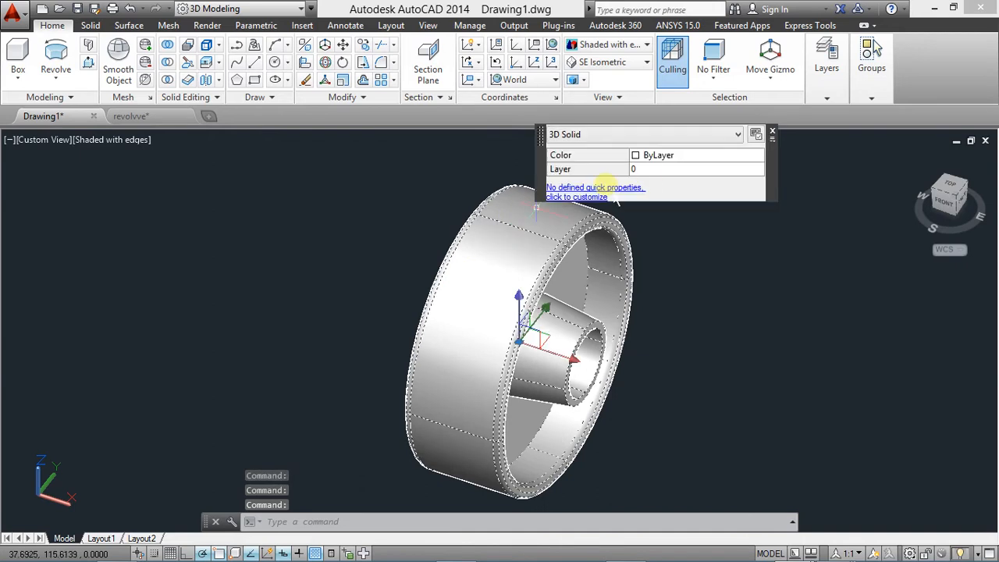
{"action": "left_click", "coordinate": [656, 155]}
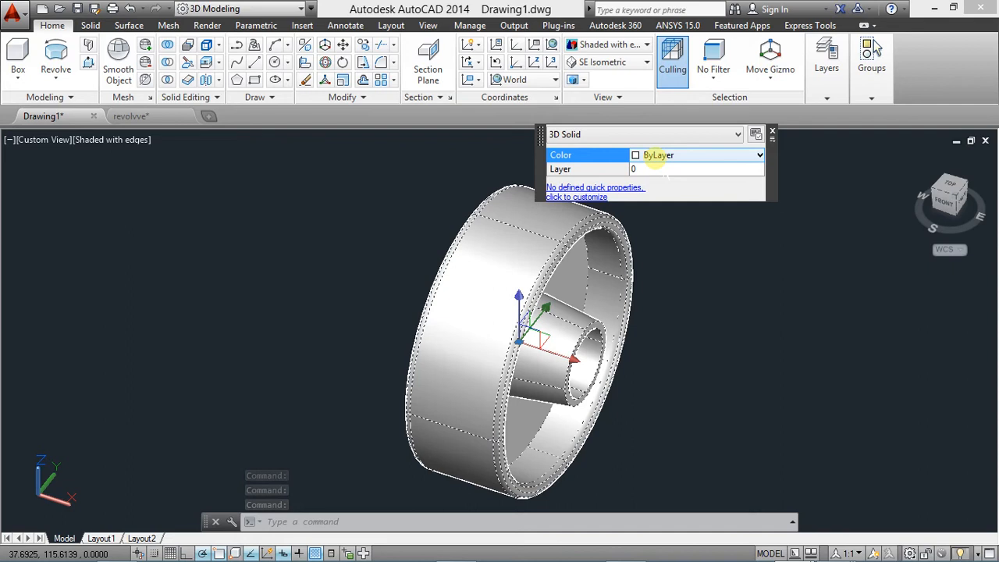
{"action": "left_click", "coordinate": [758, 155]}
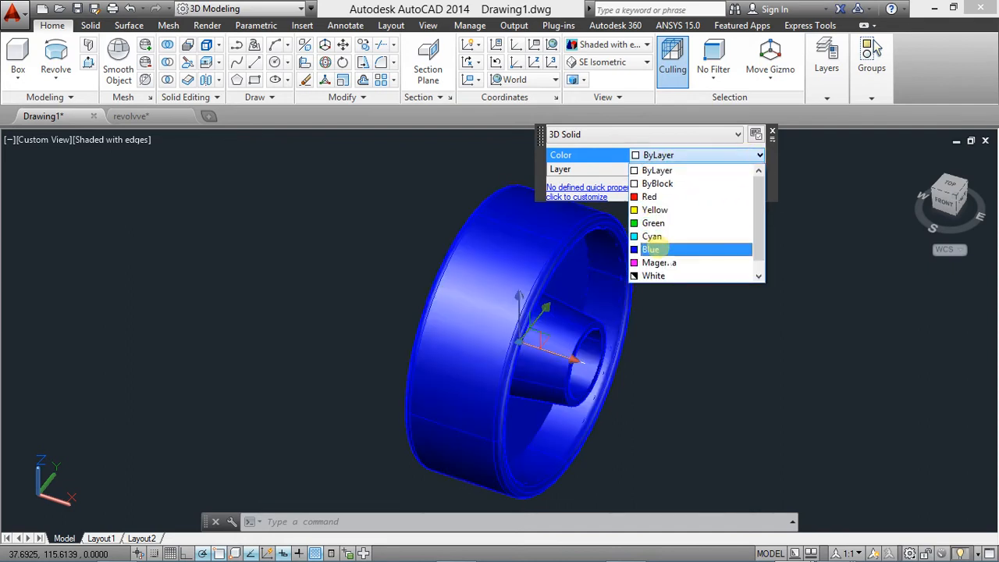
{"action": "left_click", "coordinate": [655, 210]}
{"action": "left_click", "coordinate": [771, 132]}
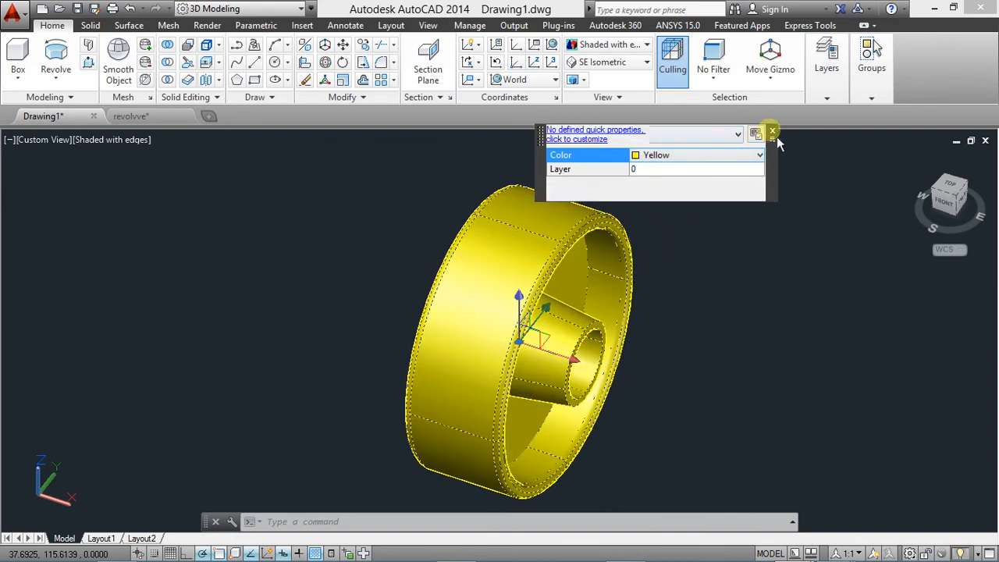
{"action": "left_click", "coordinate": [740, 247]}
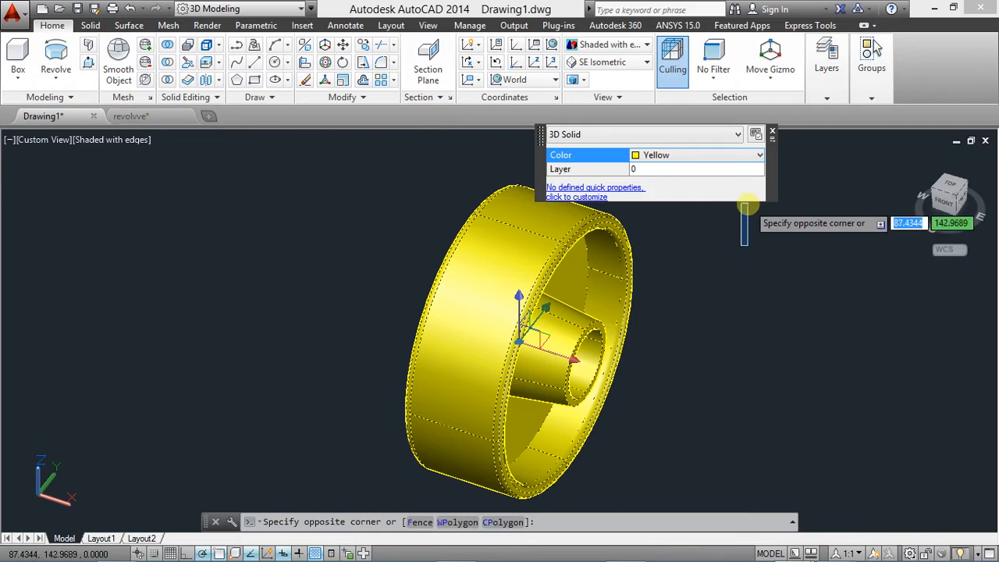
{"action": "left_click", "coordinate": [746, 205]}
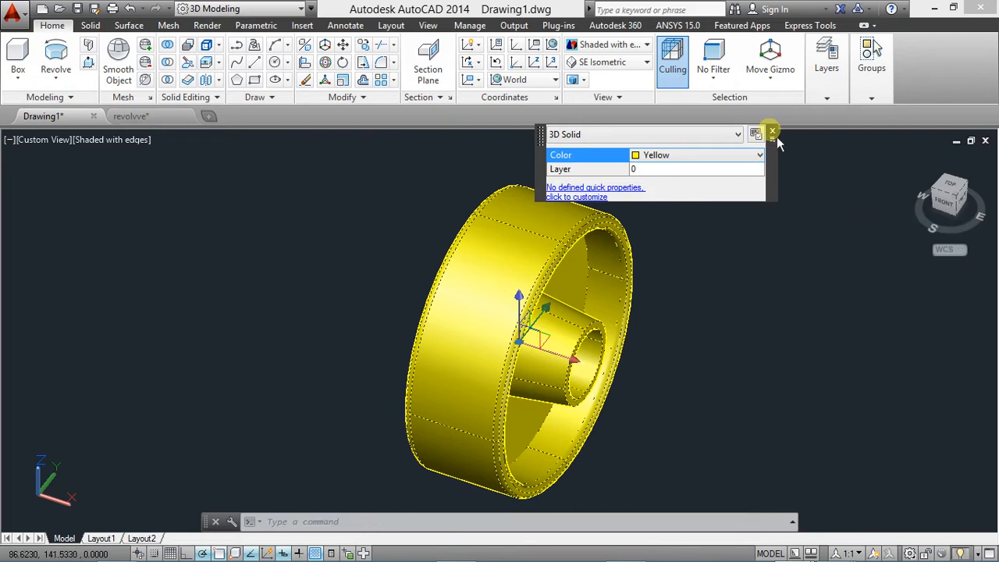
{"action": "left_click", "coordinate": [772, 131]}
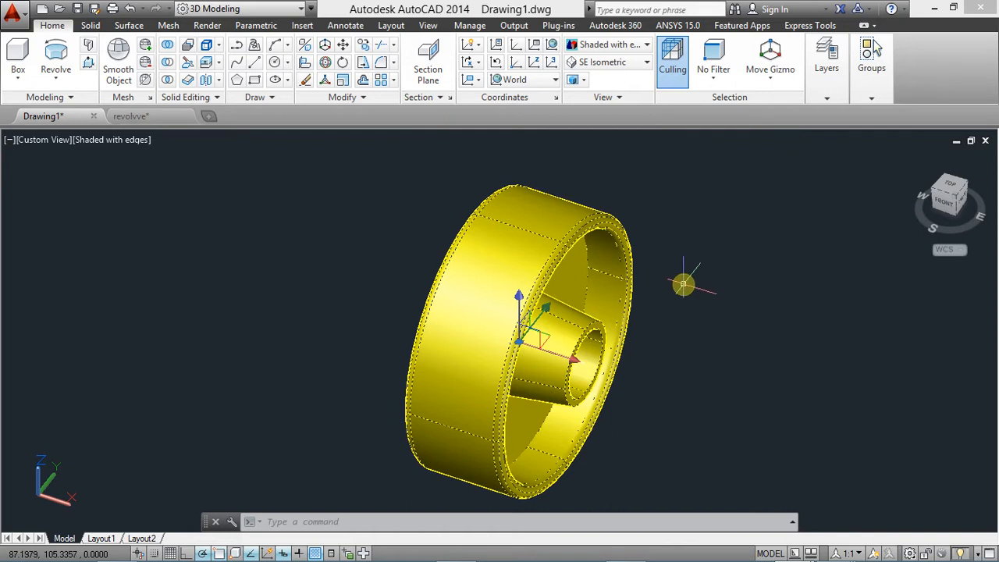
{"action": "key", "text": "Escape"}
Inspect the finished wheel from an oblique angle and in the preset Left, Right and Top views.
{"action": "middle_click_drag", "start_coordinate": [681, 306], "coordinate": [573, 276], "text": "shift"}
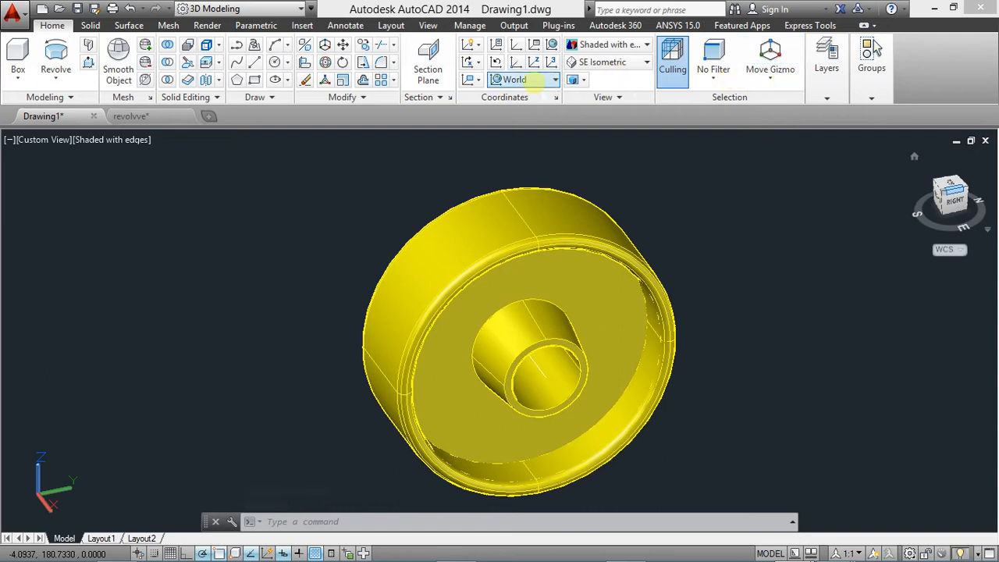
{"action": "left_click", "coordinate": [537, 81]}
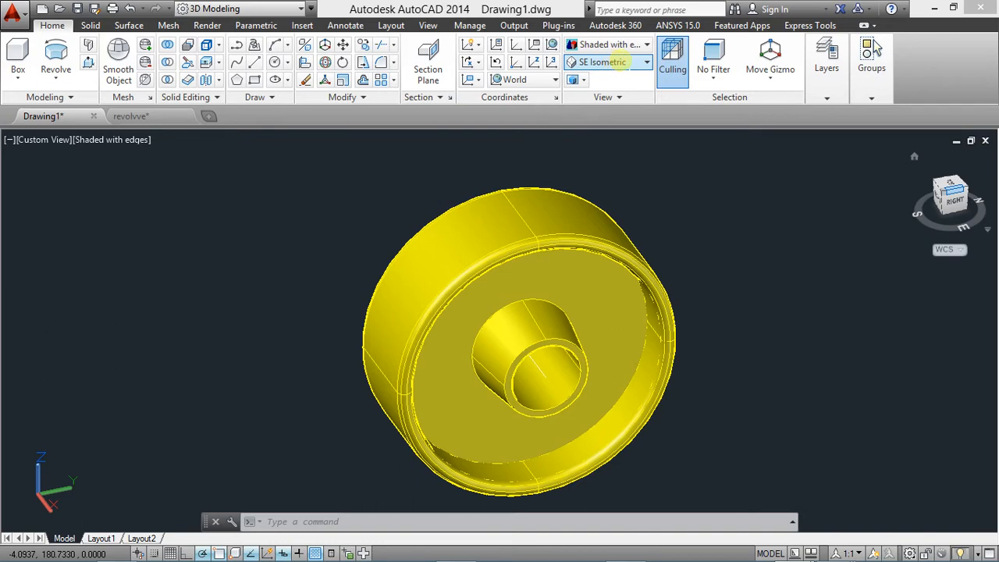
{"action": "left_click", "coordinate": [646, 63]}
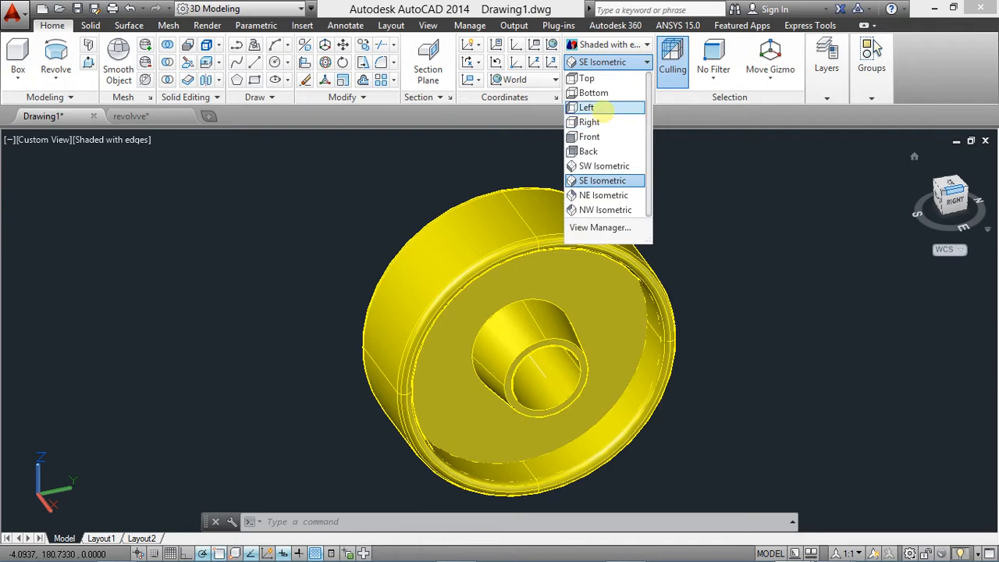
{"action": "left_click", "coordinate": [606, 108]}
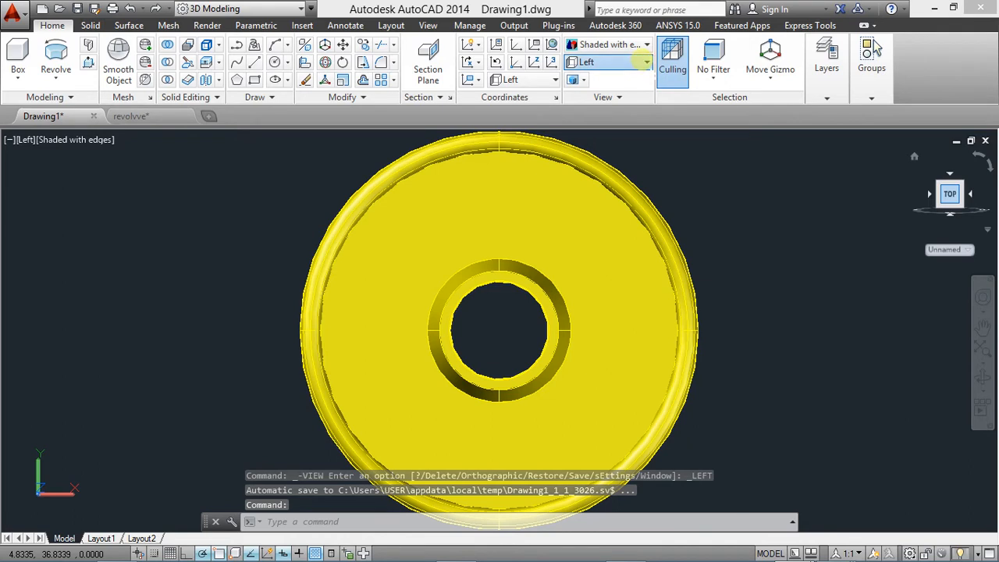
{"action": "left_click", "coordinate": [646, 63]}
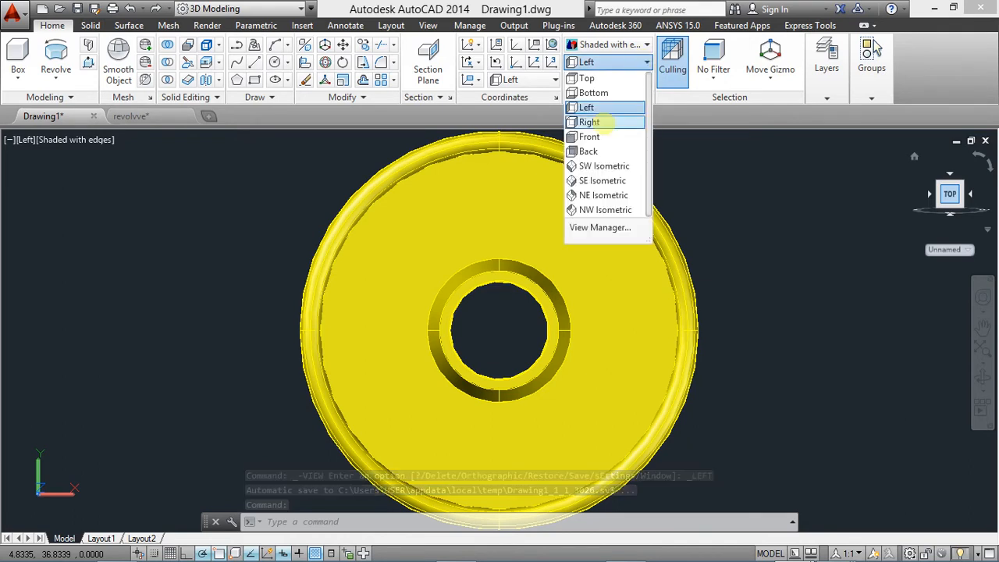
{"action": "left_click", "coordinate": [591, 122]}
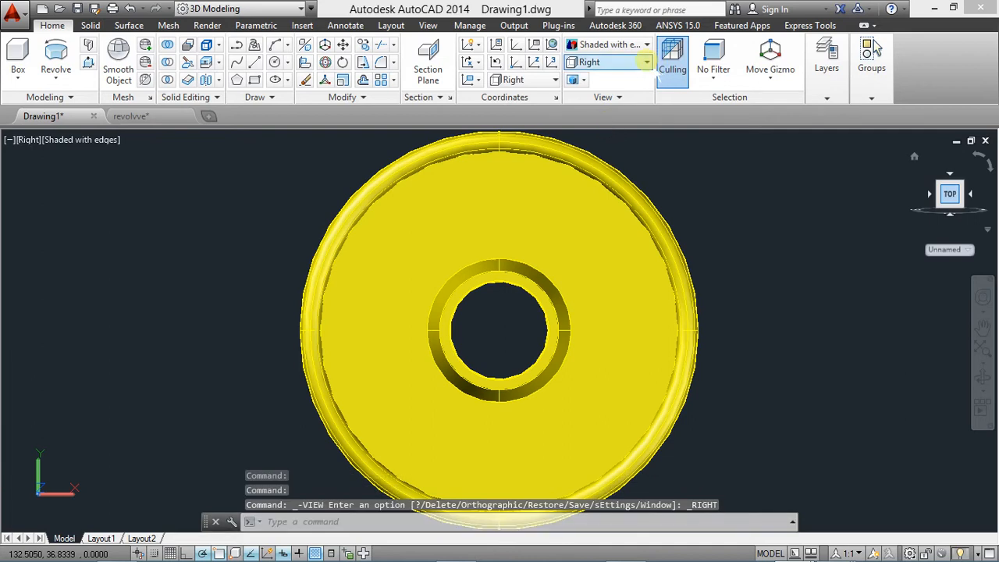
{"action": "left_click", "coordinate": [646, 63]}
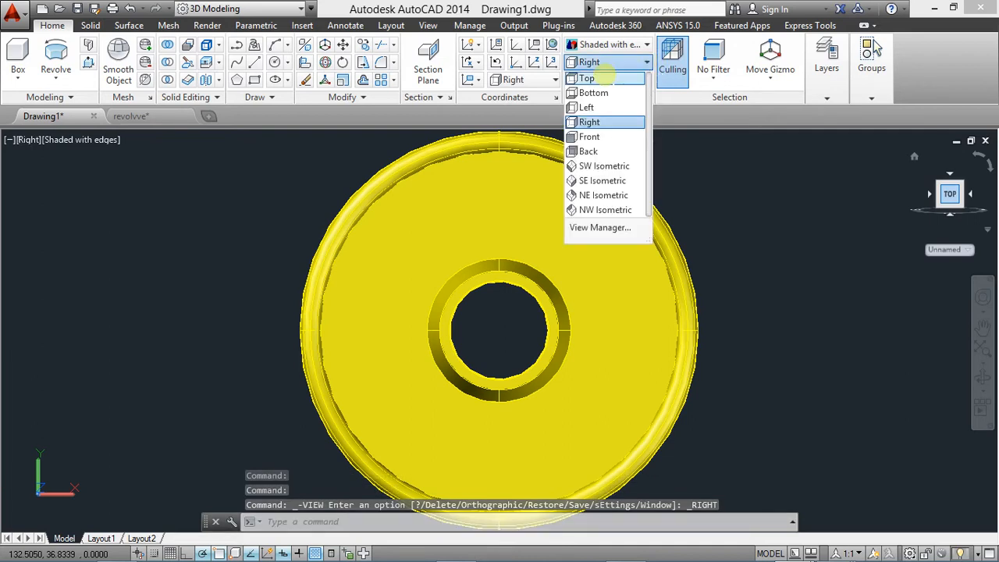
{"action": "left_click", "coordinate": [607, 77]}
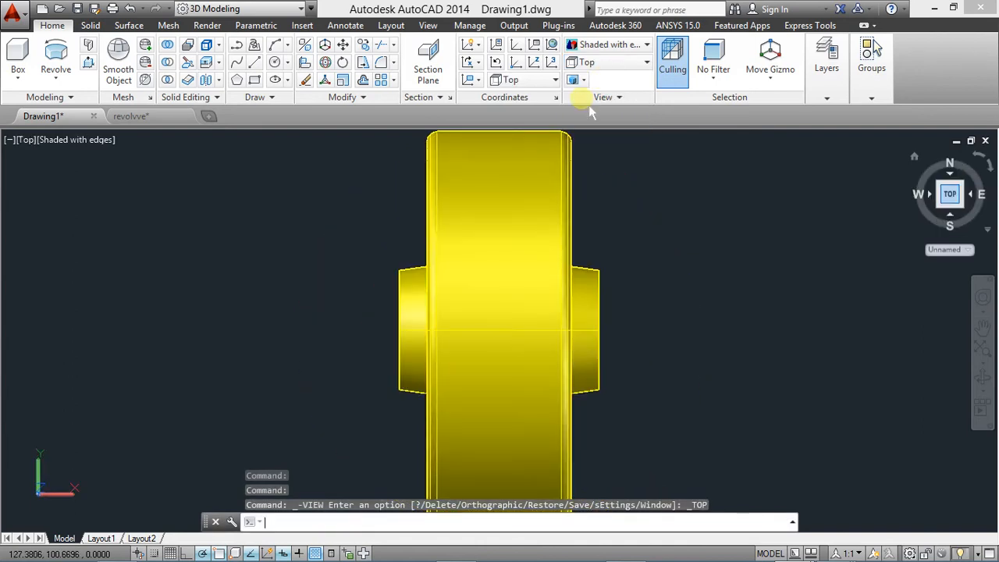
{"action": "scroll", "coordinate": [480, 301], "scroll_direction": "down", "scroll_amount": 4}
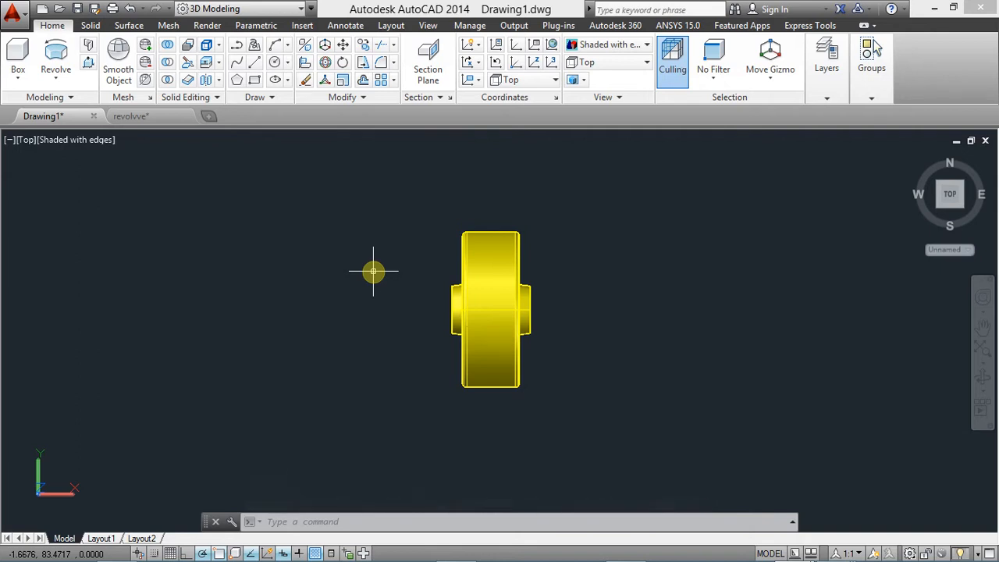
Switch to Windows Photo Viewer to examine the dimensioned funnel Loft reference drawing.
{"action": "key", "text": "alt+Tab"}
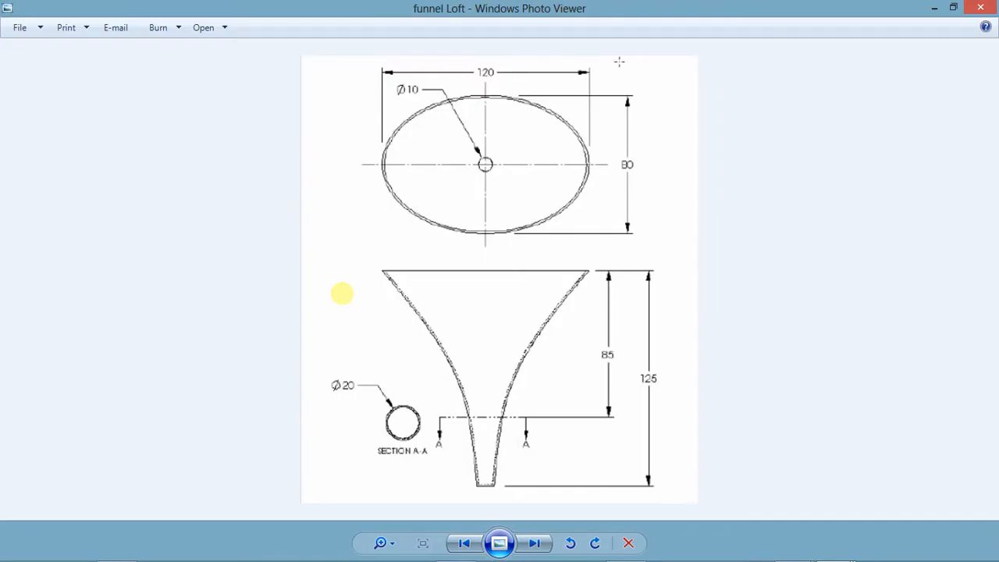
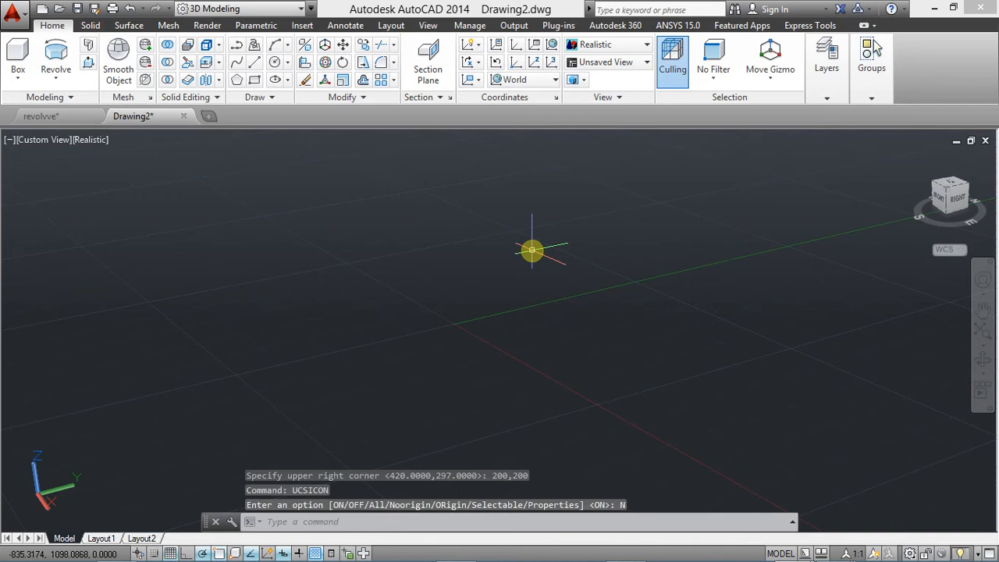
Zoom to All in the new drawing and turn the grid display off.
{"action": "key", "text": "Return"}
{"action": "type", "text": "a"}
{"action": "key", "text": "Return"}
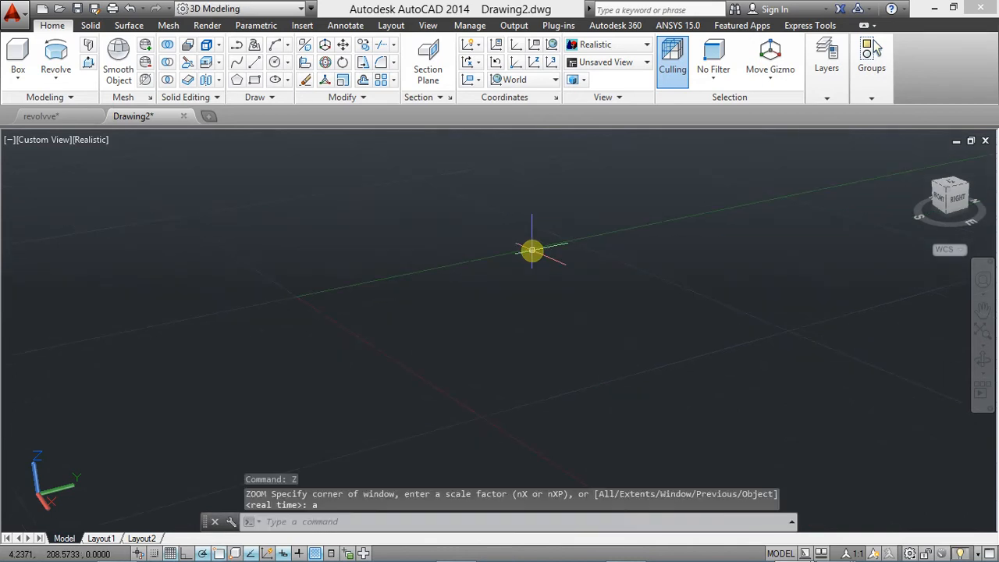
{"action": "key", "text": "F7"}
{"action": "key", "text": "F7"}
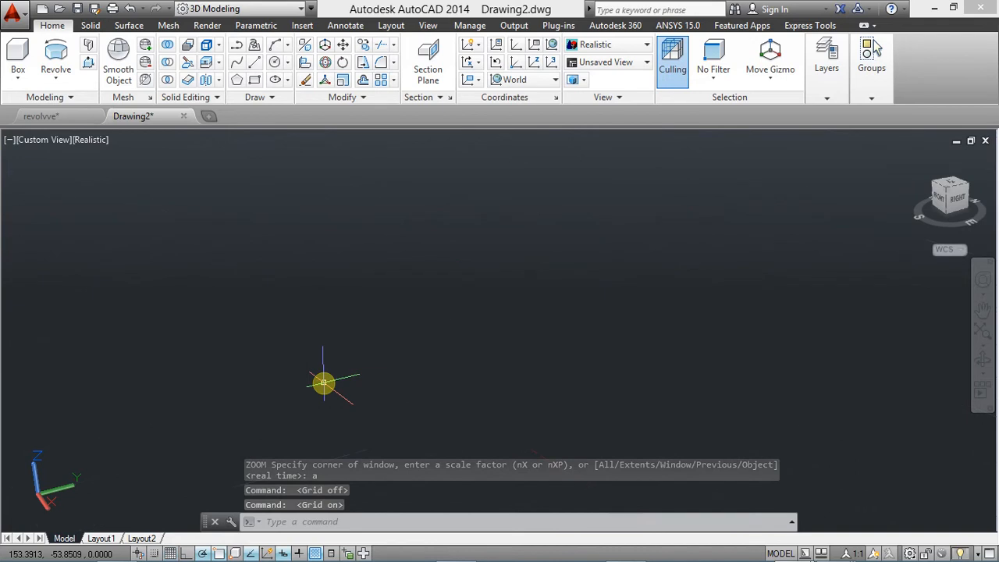
{"action": "key", "text": "F7"}
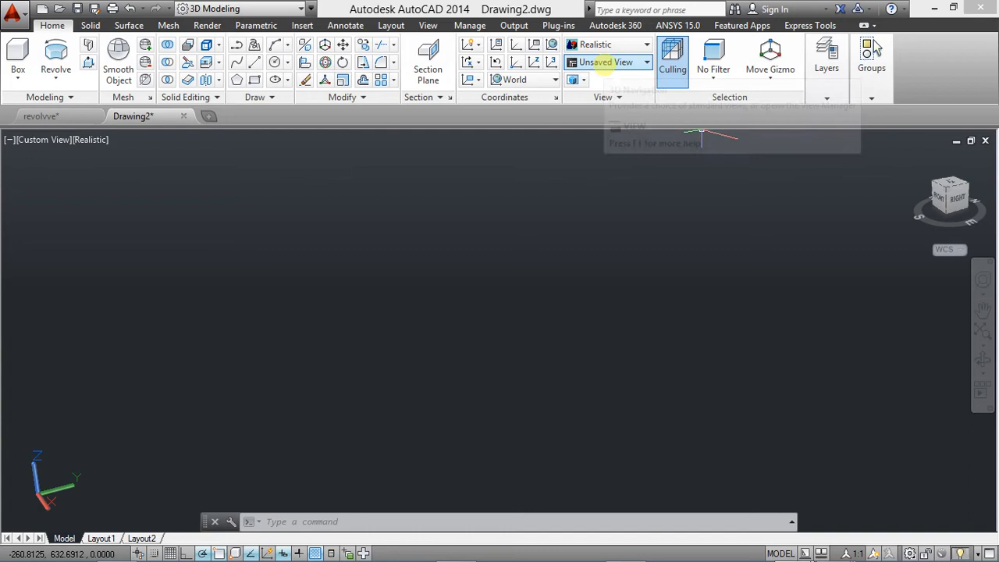
Set the empty drawing to the preset Top view.
{"action": "left_click", "coordinate": [950, 187]}
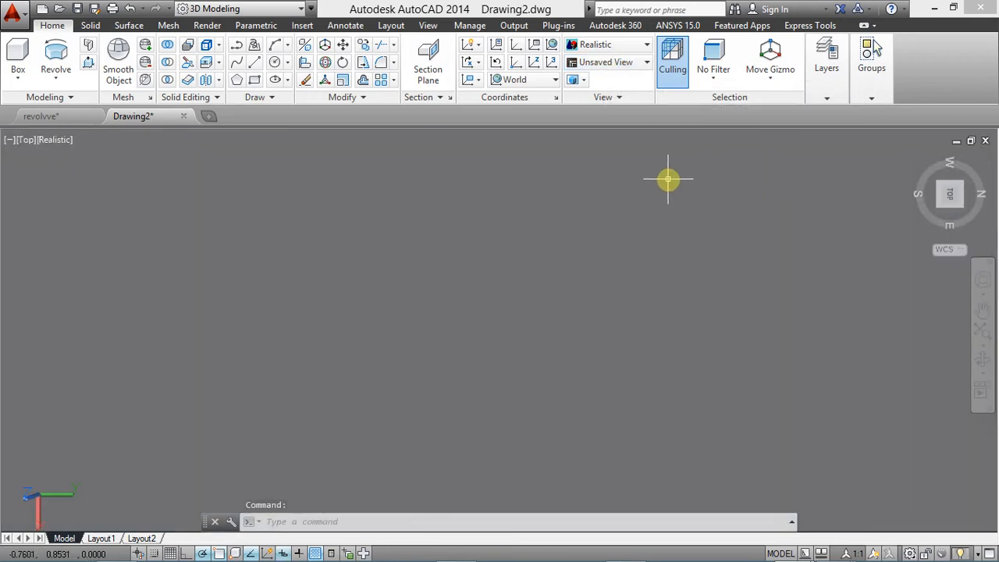
{"action": "left_click", "coordinate": [624, 64]}
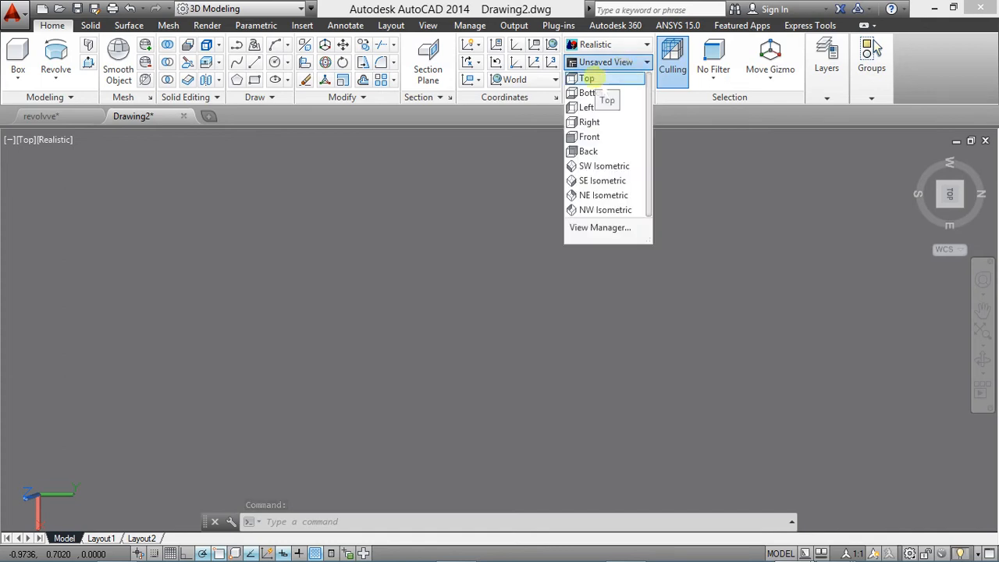
{"action": "left_click", "coordinate": [587, 78]}
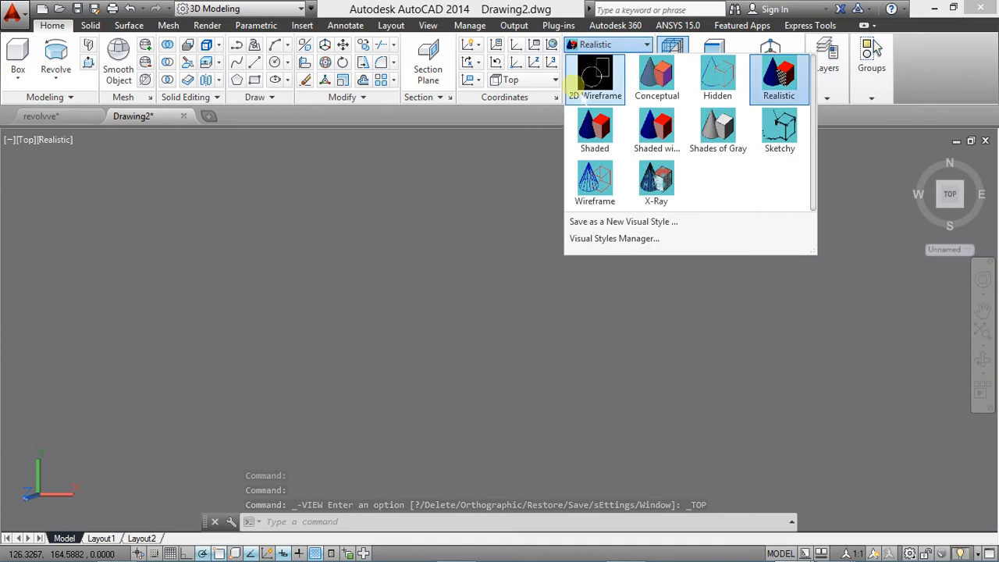
Set the visual style to 2D Wireframe and, with Ortho on, draw a centre-defined ellipse with half-axes of 120 horizontally and 80 vertically.
{"action": "left_click", "coordinate": [589, 76]}
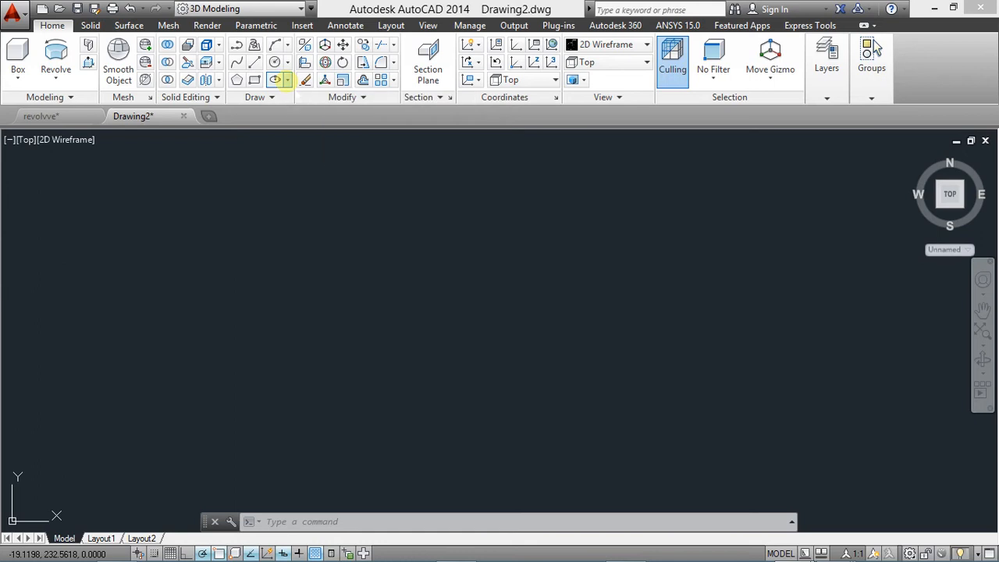
{"action": "left_click", "coordinate": [287, 81]}
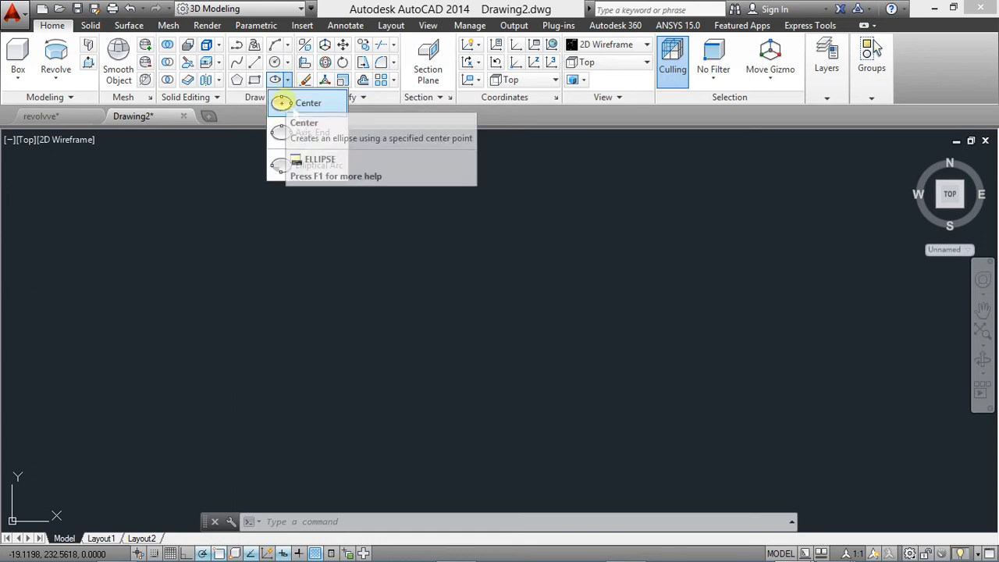
{"action": "left_click", "coordinate": [281, 102]}
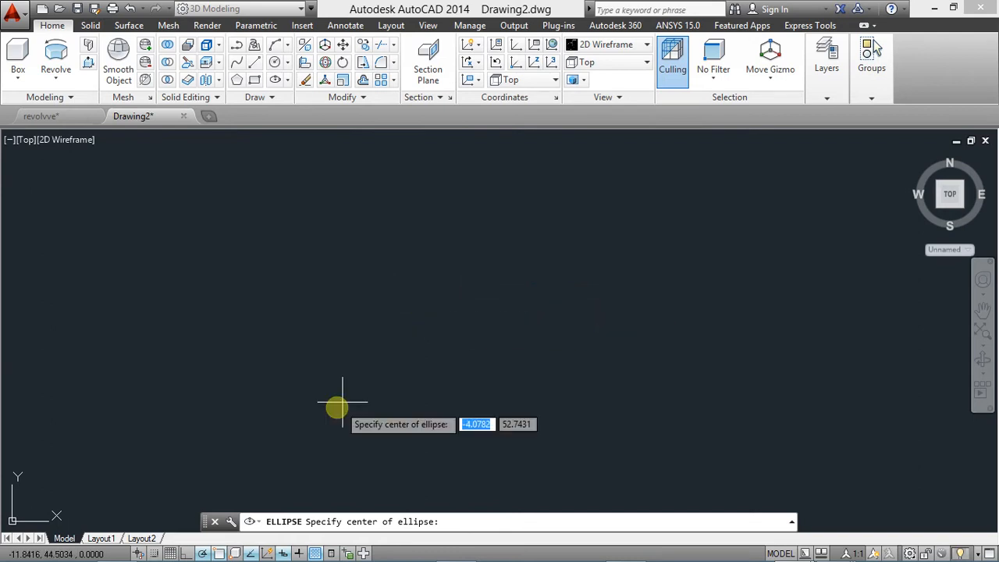
{"action": "key", "text": "F8"}
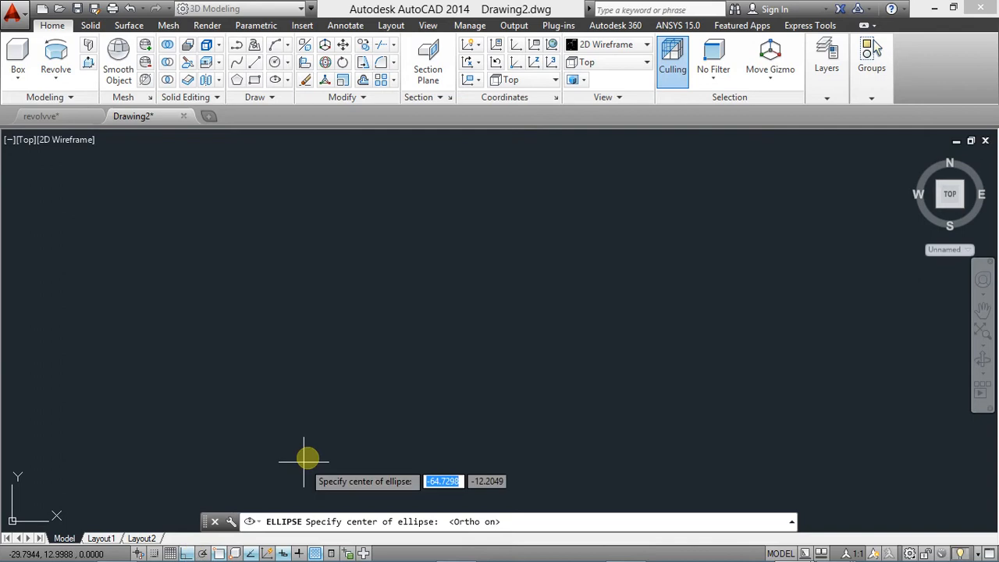
{"action": "left_click", "coordinate": [453, 298]}
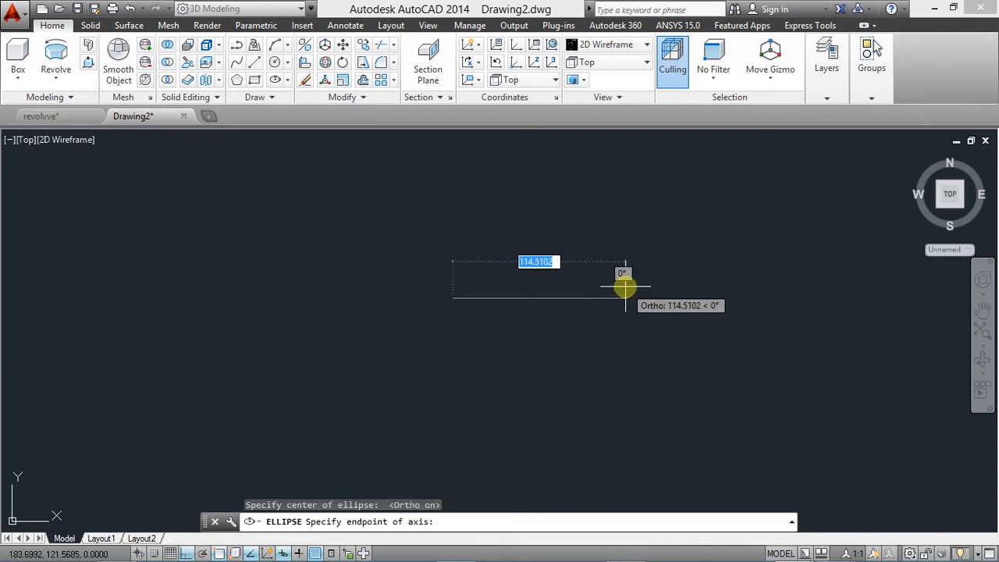
{"action": "type", "text": "1"}
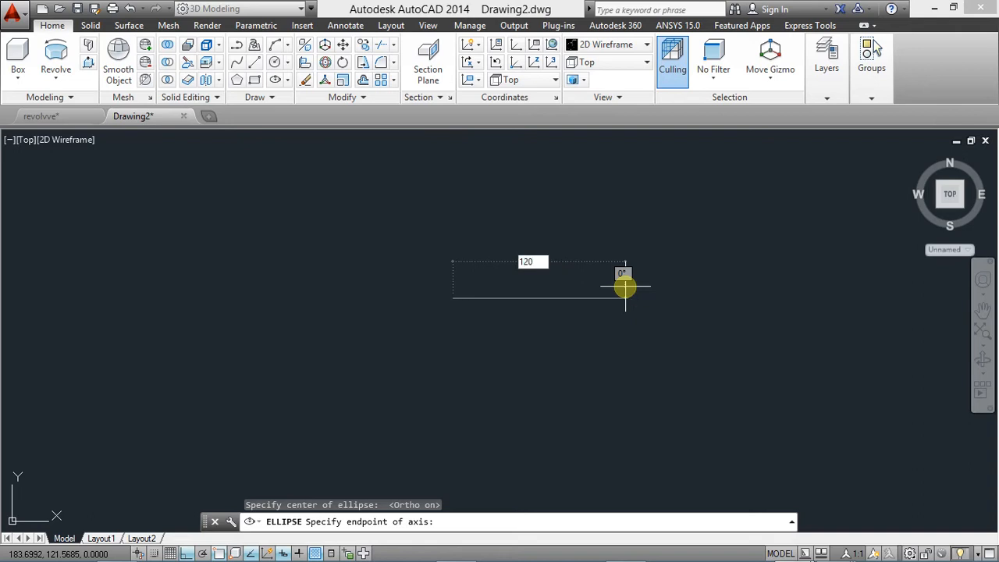
{"action": "type", "text": "20"}
{"action": "key", "text": "Return"}
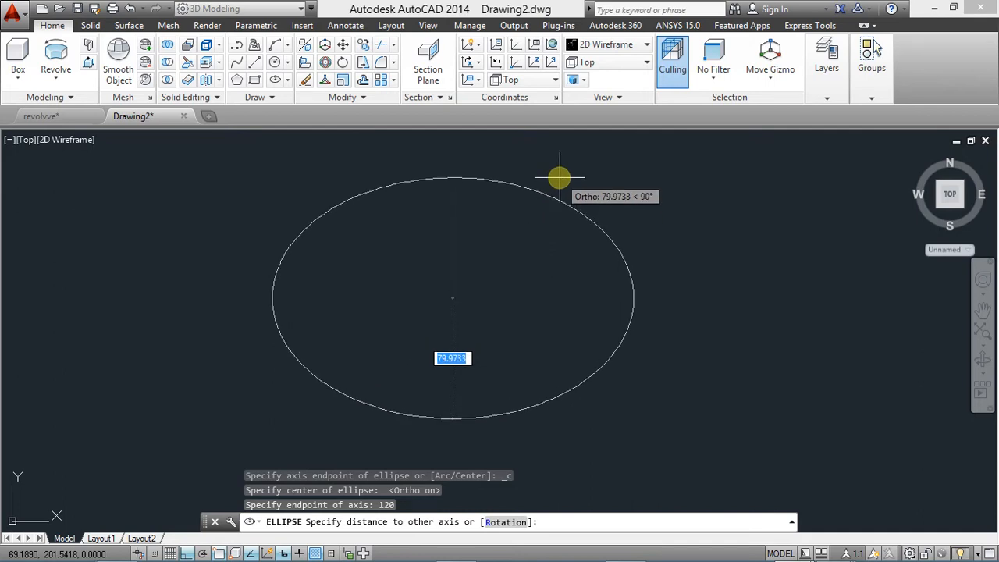
{"action": "type", "text": "80"}
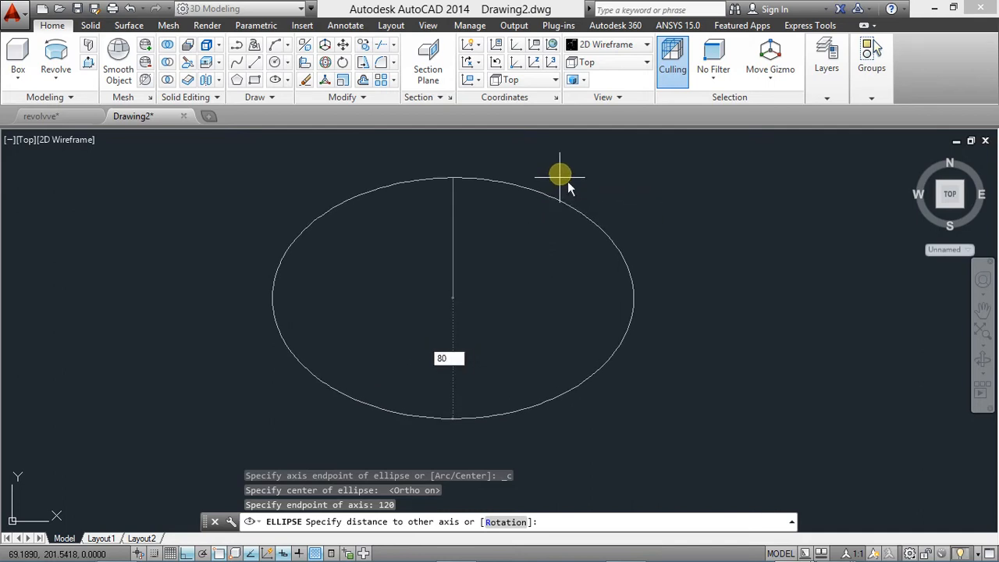
{"action": "key", "text": "Return"}
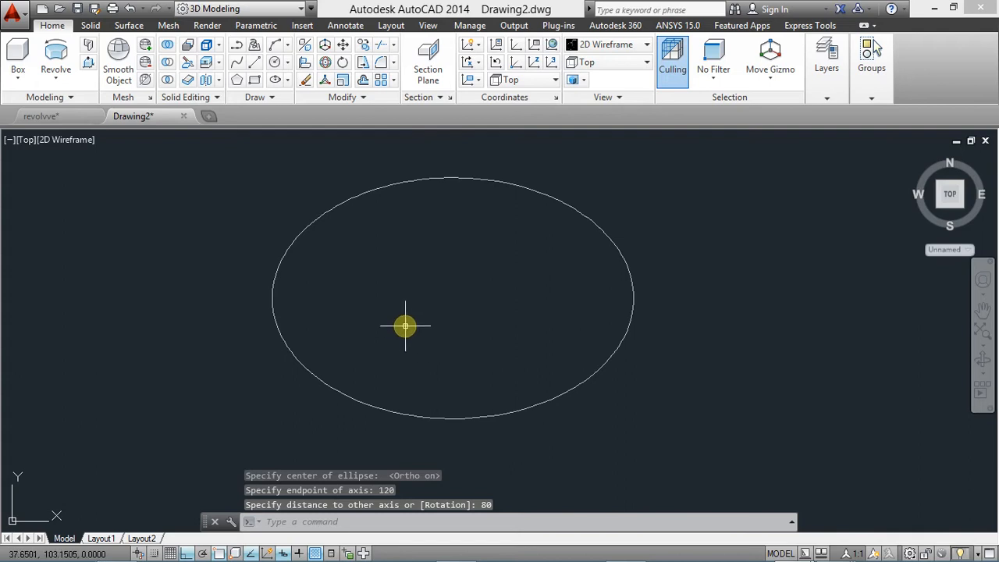
Draw a circle with a diameter of 20 centred on the ellipse's centre.
{"action": "middle_click_drag", "start_coordinate": [395, 338], "coordinate": [505, 336]}
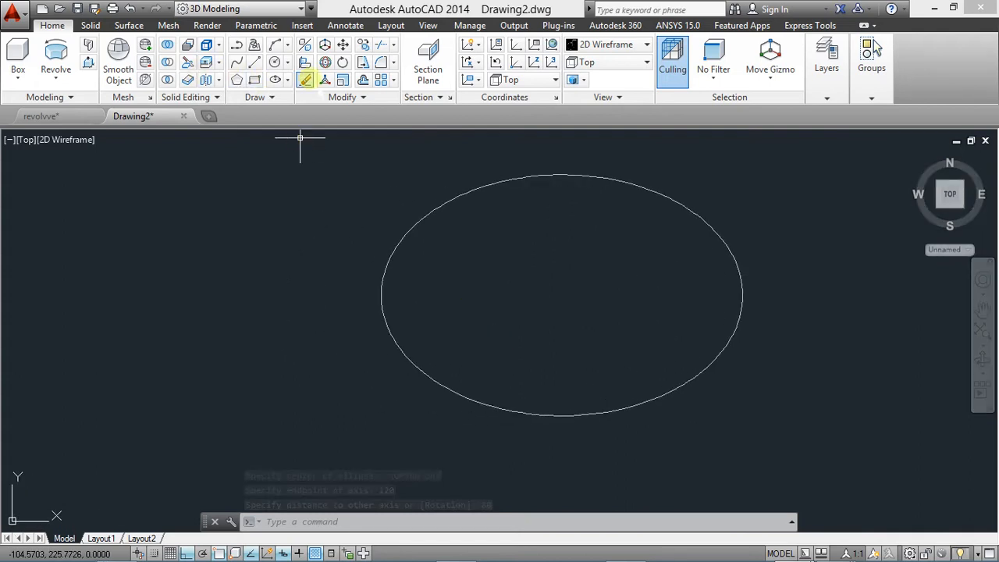
{"action": "left_click", "coordinate": [287, 63]}
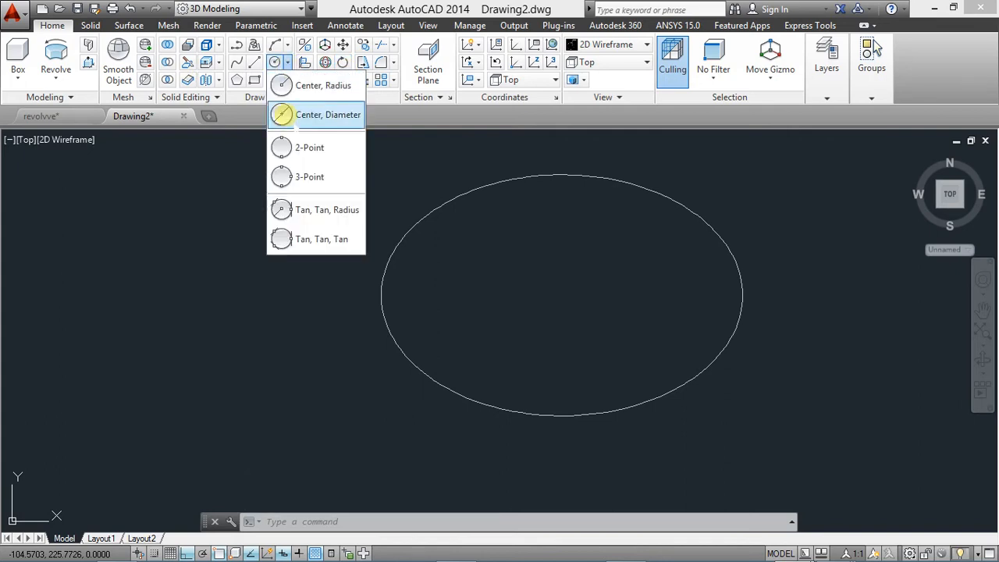
{"action": "left_click", "coordinate": [281, 115]}
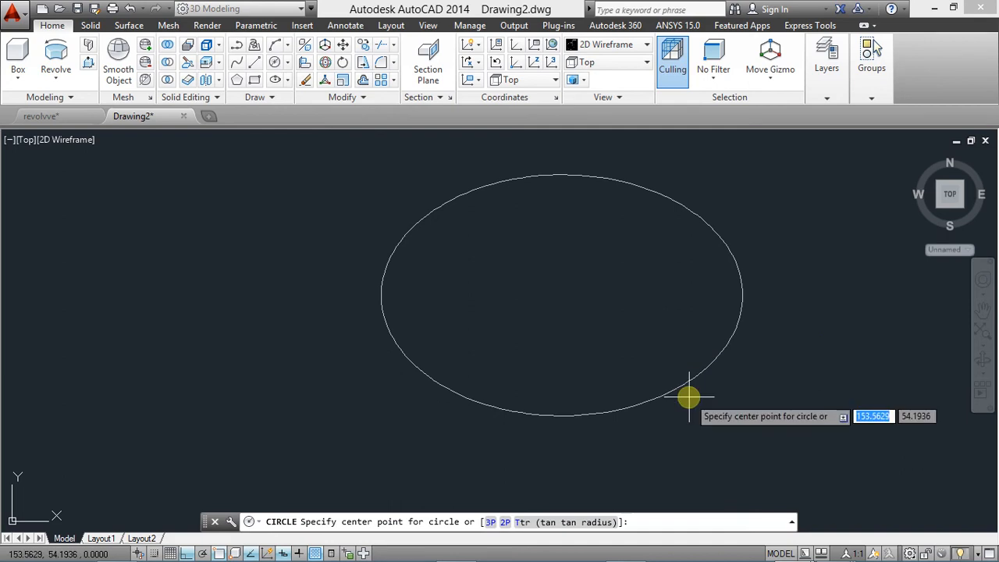
{"action": "left_click", "coordinate": [561, 293]}
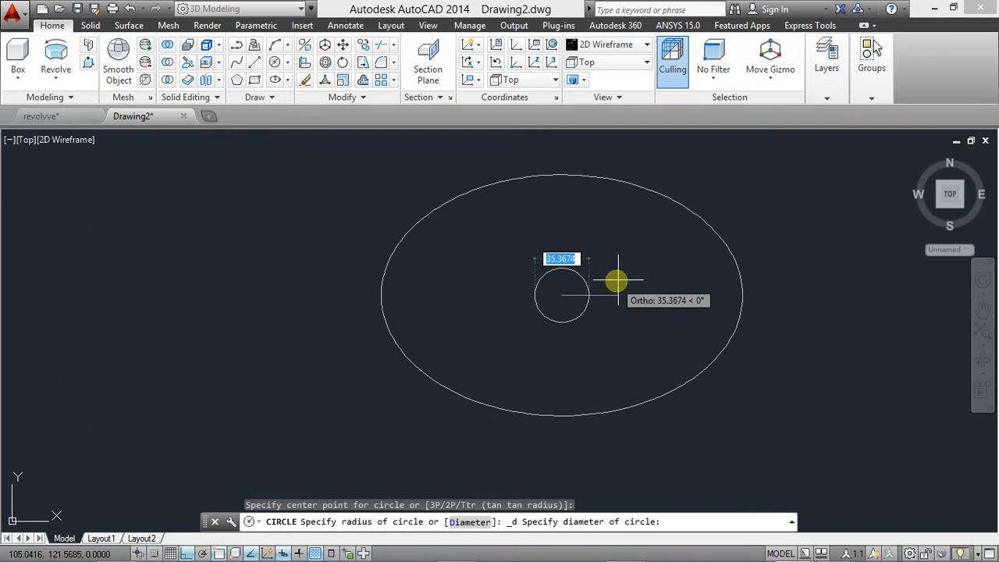
{"action": "type", "text": "20"}
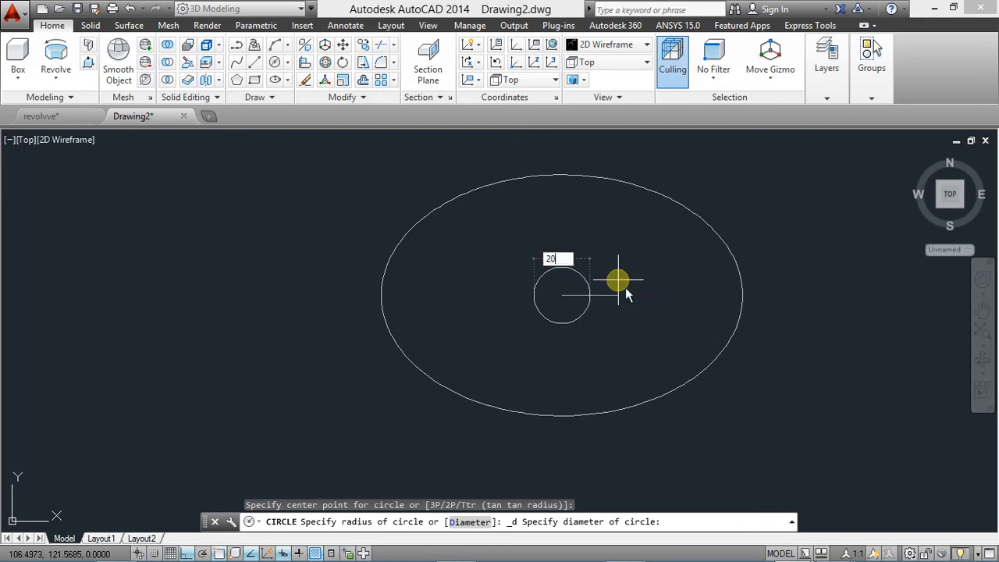
{"action": "key", "text": "Return"}
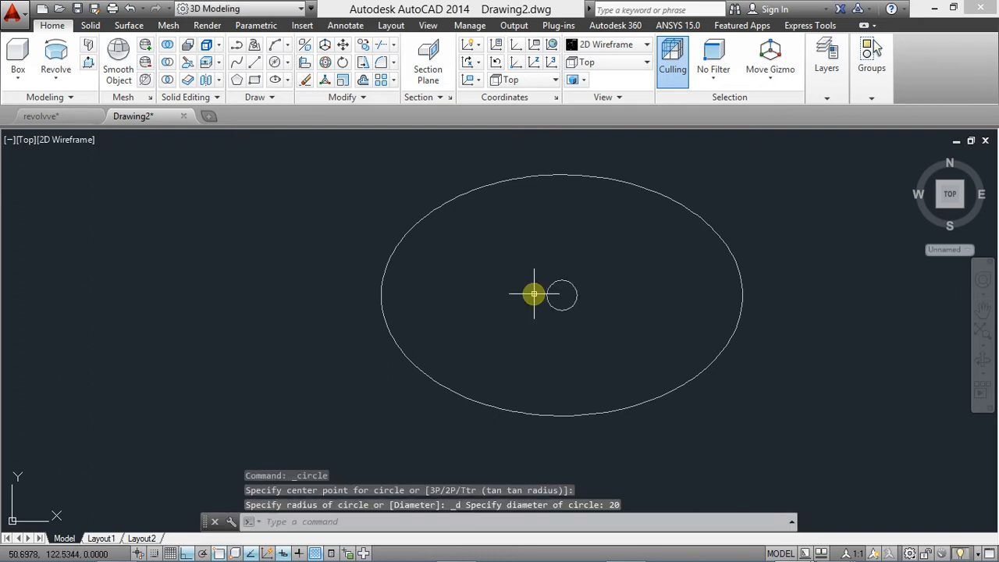
Draw a concentric circle with a diameter of 10 inside the 20-diameter circle.
{"action": "scroll", "coordinate": [547, 287], "scroll_direction": "up", "scroll_amount": 2}
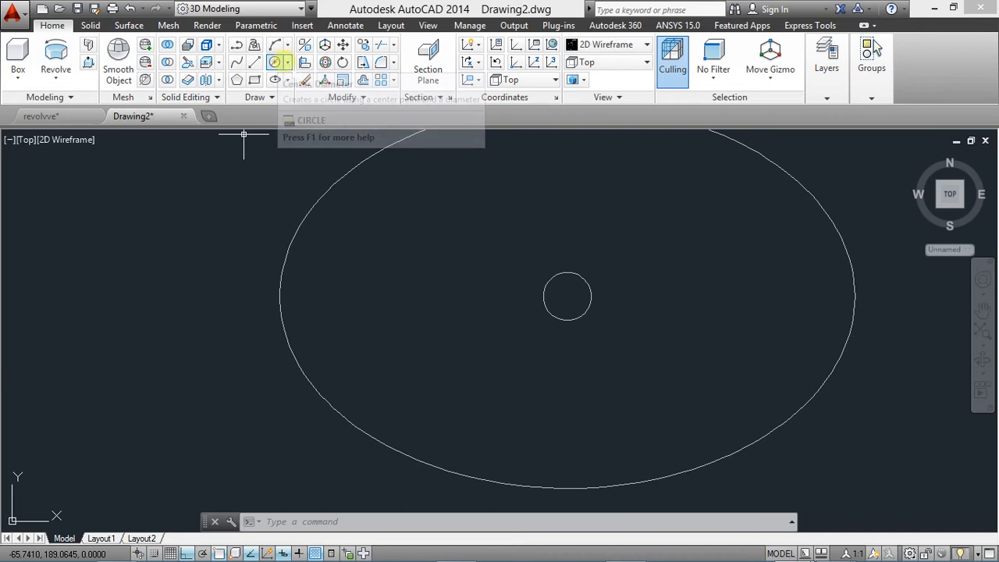
{"action": "left_click", "coordinate": [287, 62]}
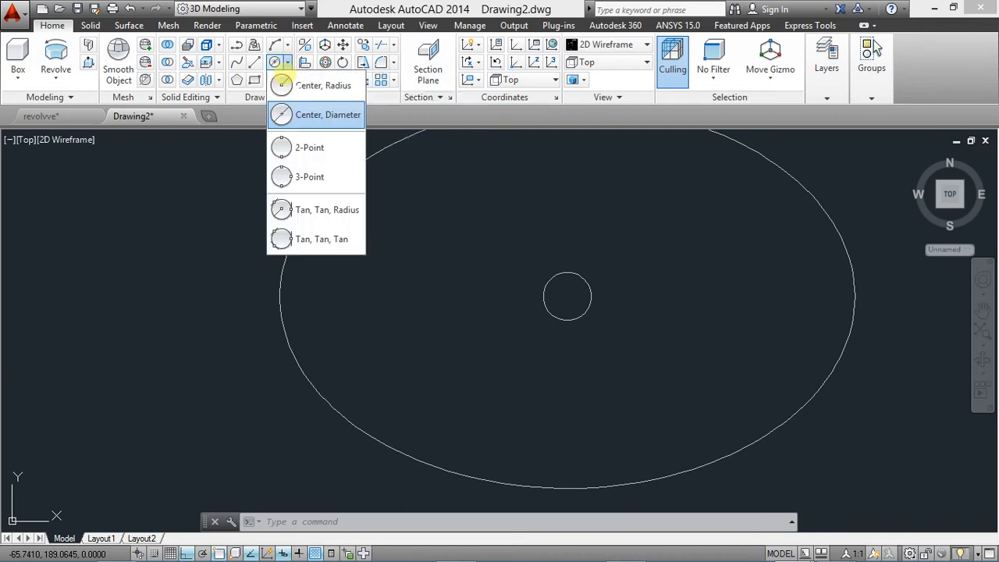
{"action": "left_click", "coordinate": [281, 115]}
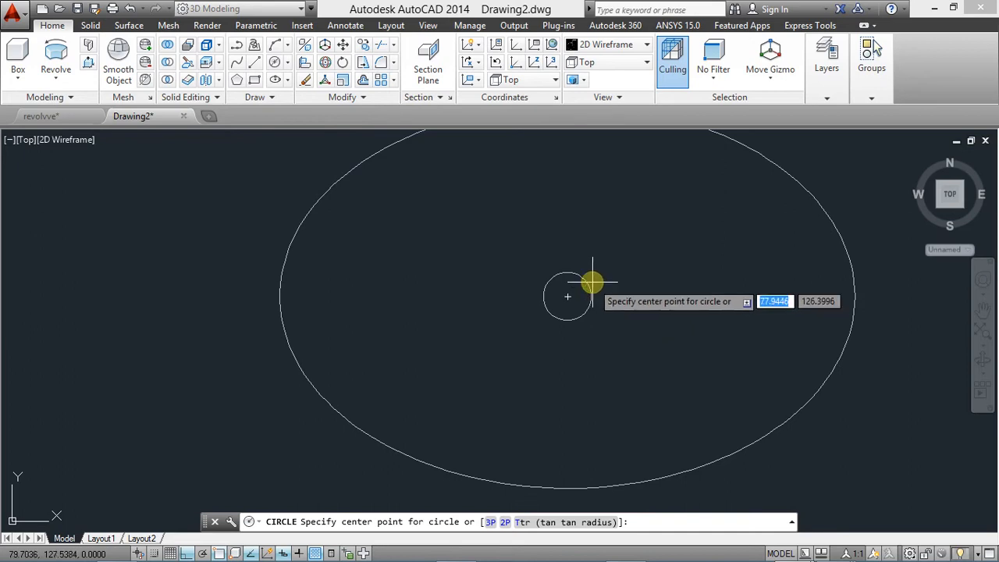
{"action": "left_click", "coordinate": [569, 294]}
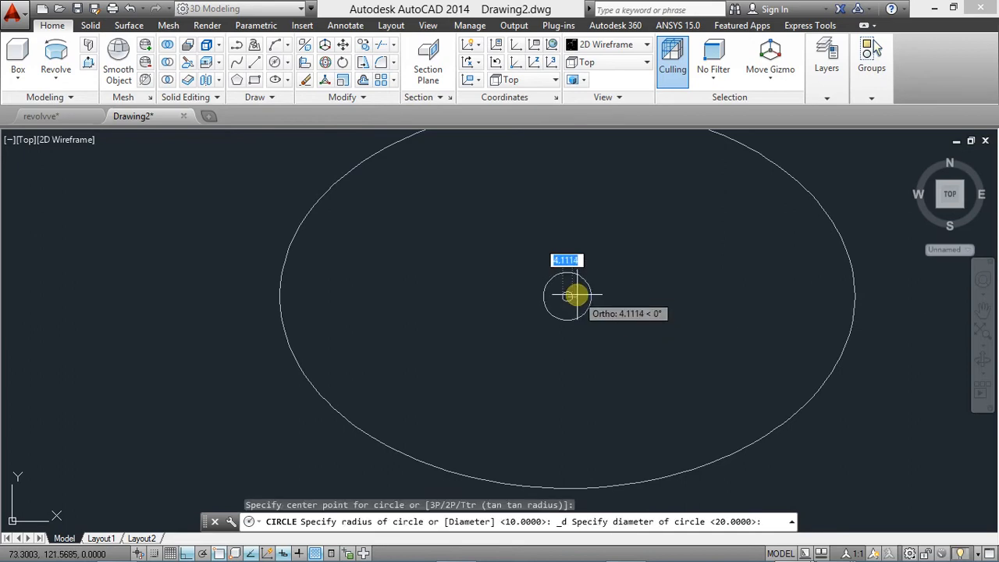
{"action": "type", "text": "10"}
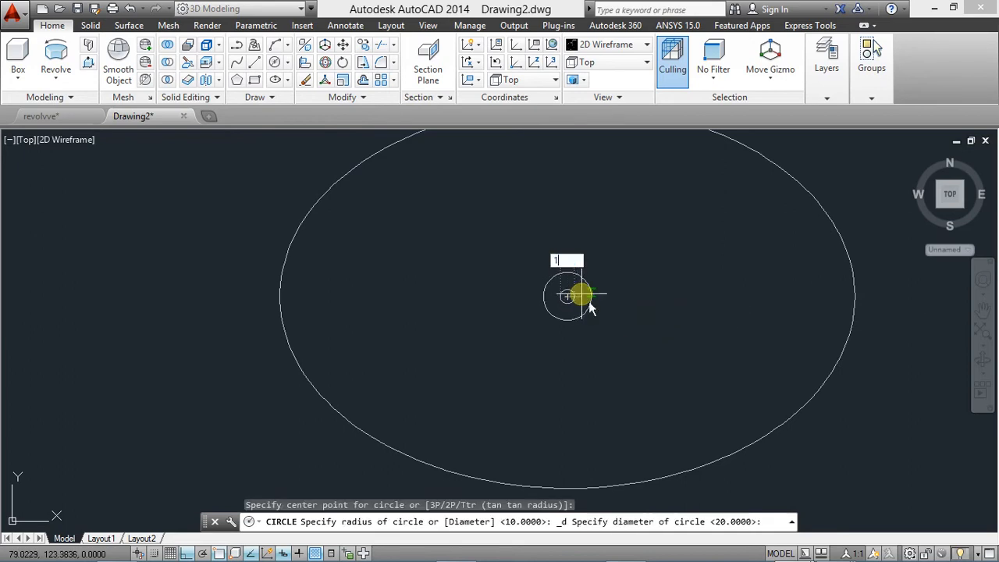
{"action": "key", "text": "Return"}
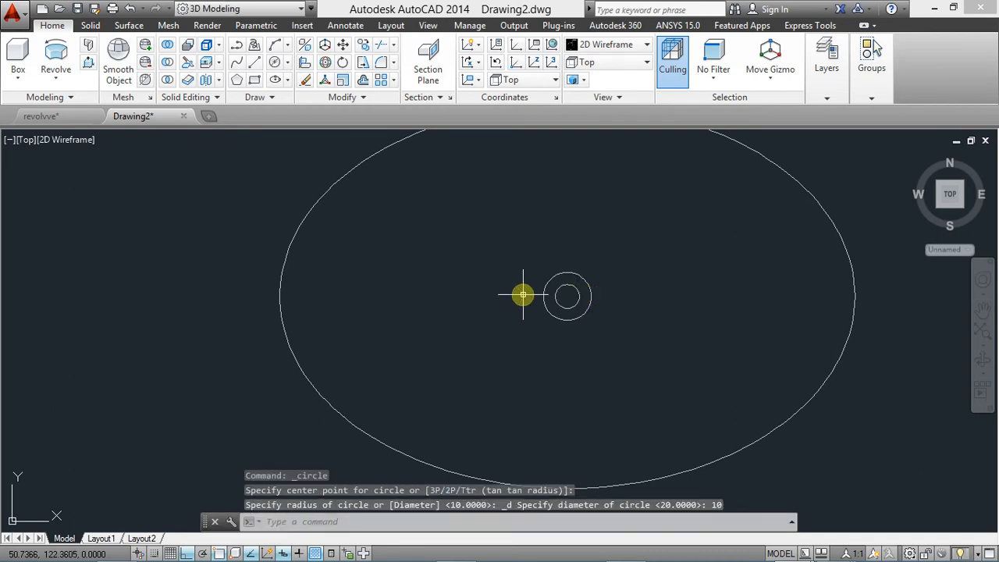
{"action": "scroll", "coordinate": [506, 310], "scroll_direction": "down", "scroll_amount": 2}
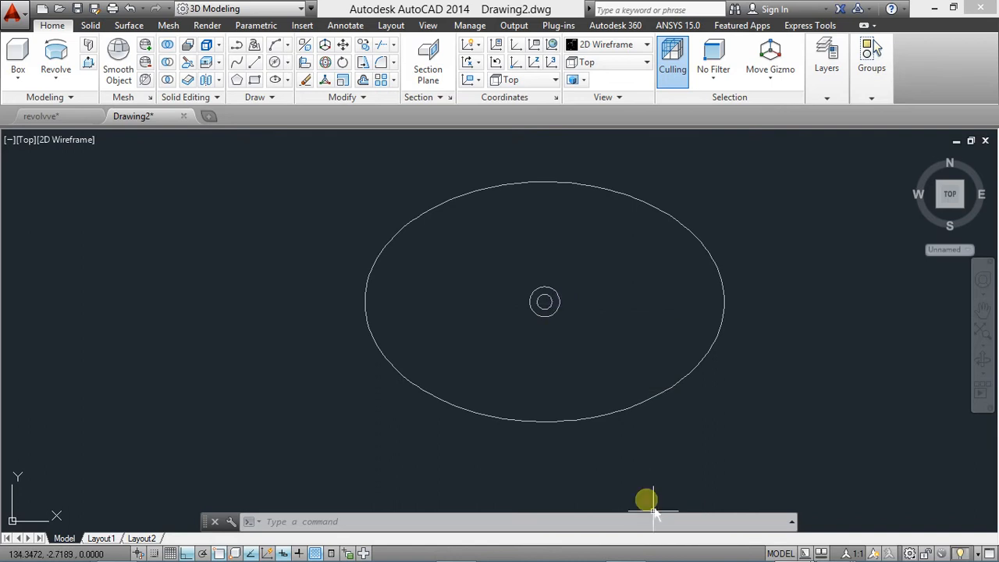
Set the drawing to the preset SE Isometric view with the ellipse and both circles in sight.
{"action": "mouse_move", "coordinate": [725, 557]}
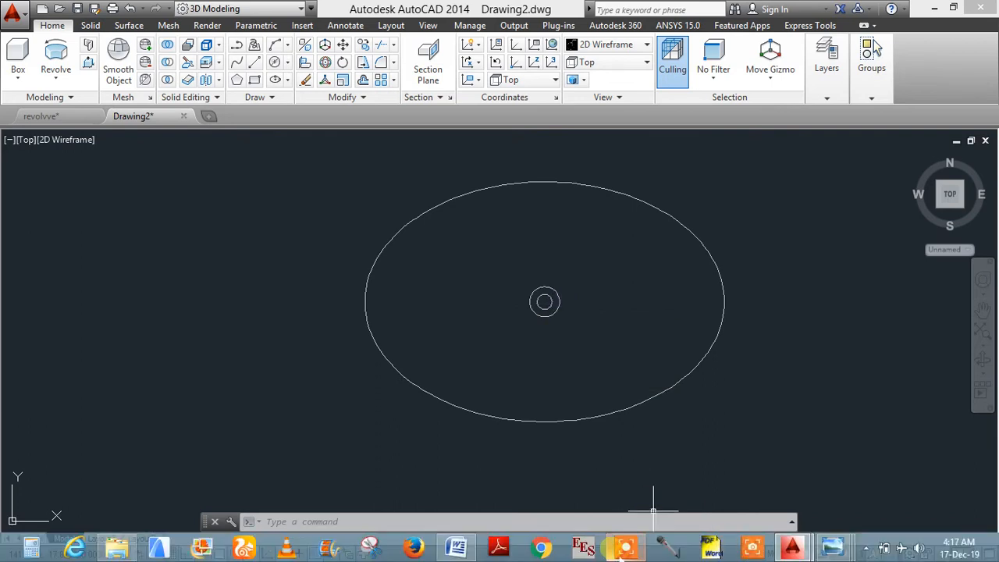
{"action": "mouse_move", "coordinate": [621, 556]}
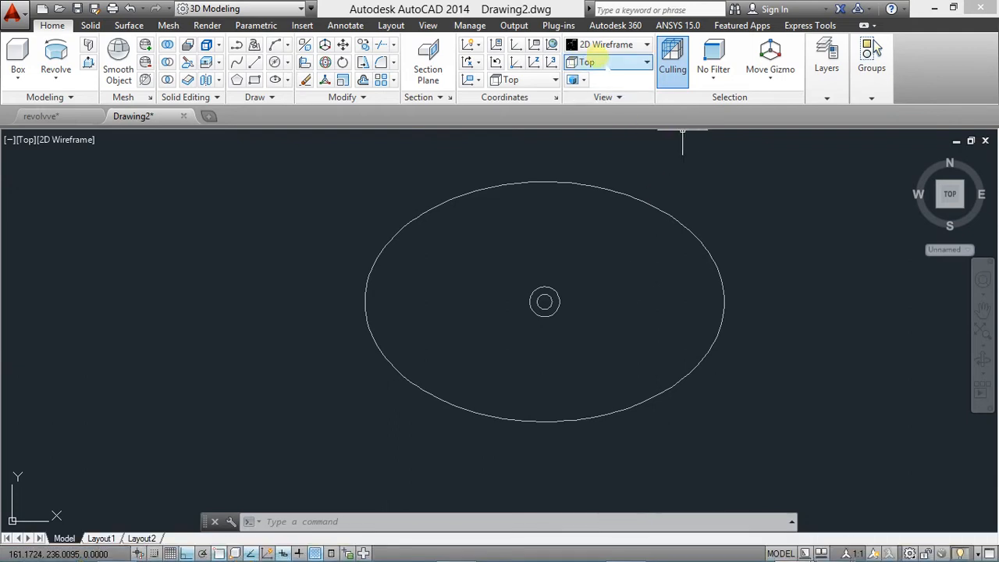
{"action": "left_click", "coordinate": [601, 62]}
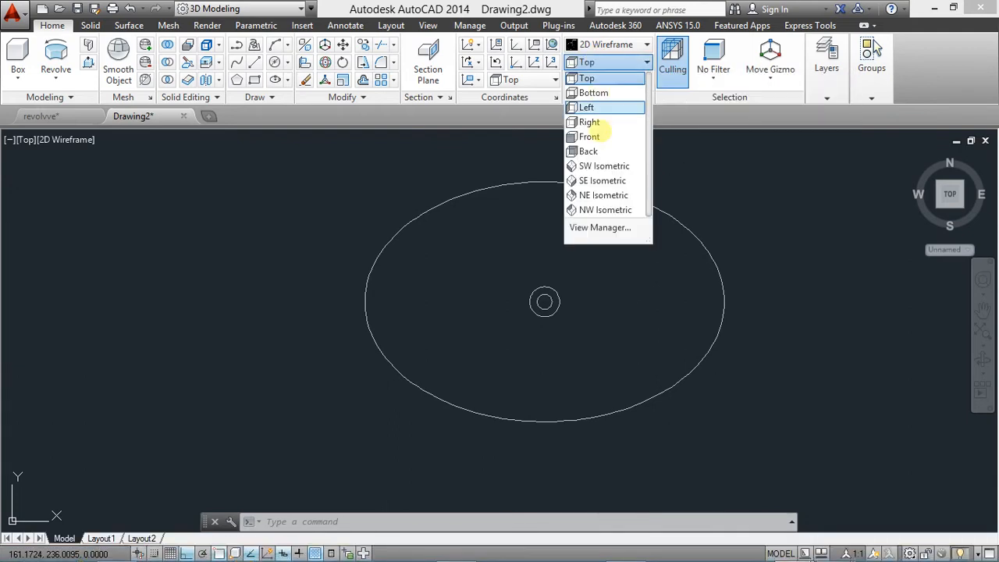
{"action": "left_click", "coordinate": [603, 181]}
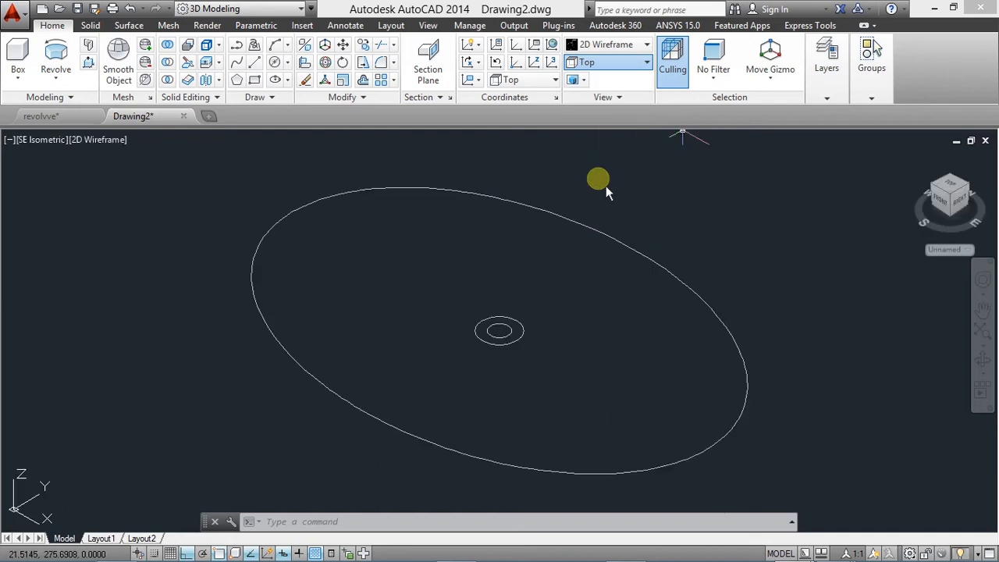
{"action": "scroll", "coordinate": [508, 250], "scroll_direction": "down", "scroll_amount": 2}
{"action": "middle_click_drag", "start_coordinate": [508, 263], "coordinate": [557, 219]}
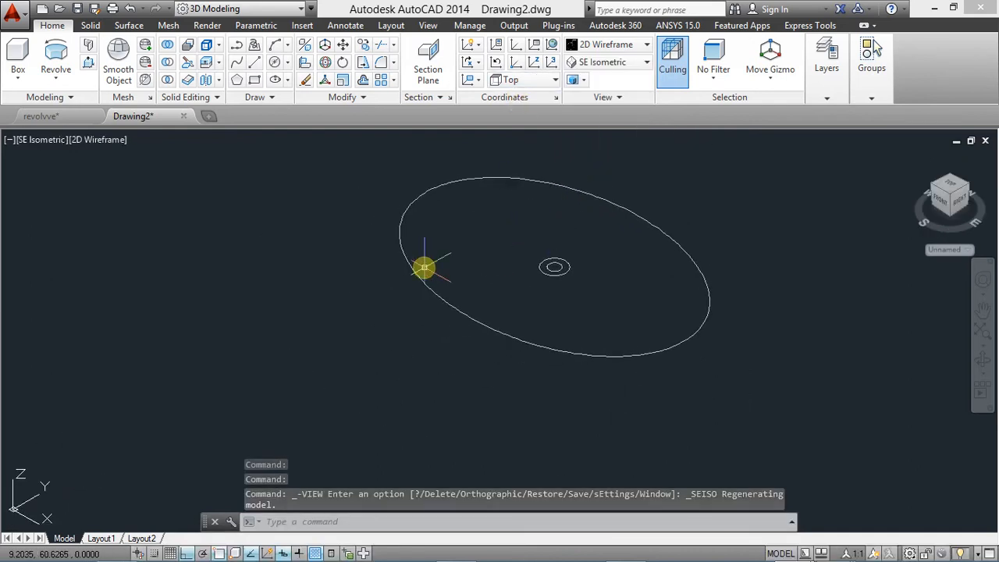
Check the heights in the funnel Loft drawing in Windows Photo Viewer, and in AutoCAD move the ellipse 85 units up along Z.
{"action": "key", "text": "alt+Tab"}
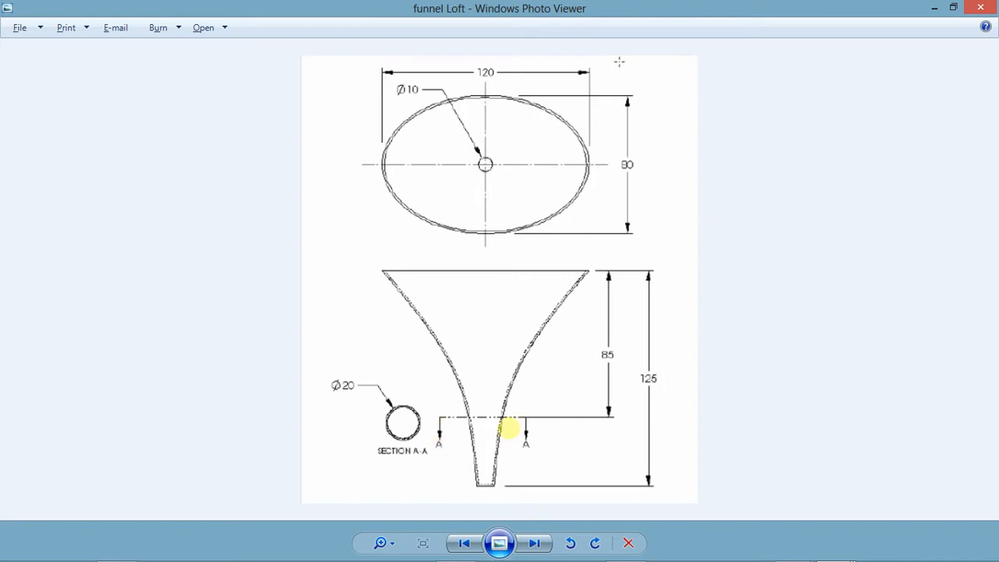
{"action": "key", "text": "alt+Tab"}
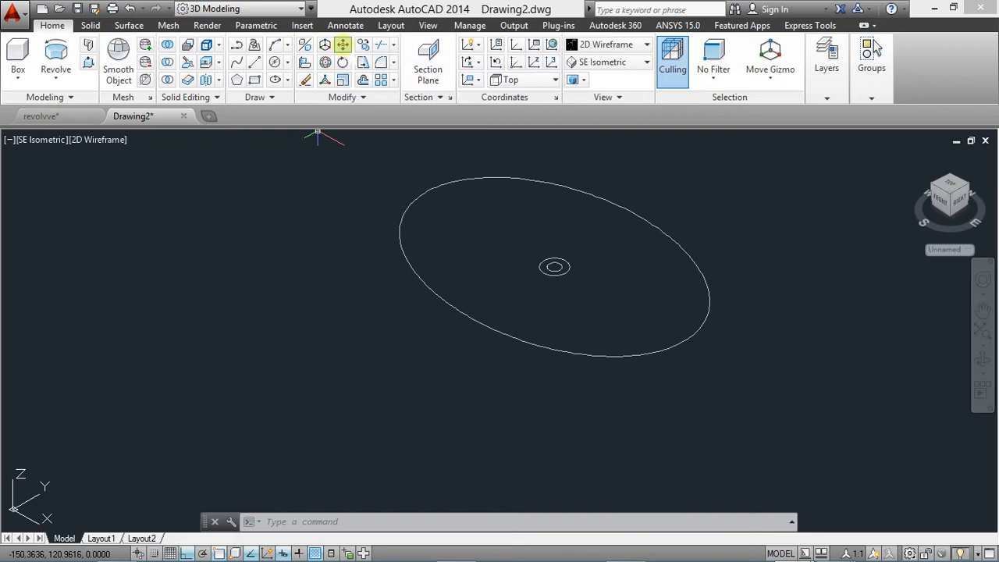
{"action": "left_click", "coordinate": [675, 351]}
{"action": "left_click", "coordinate": [712, 326]}
{"action": "left_click", "coordinate": [703, 324]}
{"action": "key", "text": "Return"}
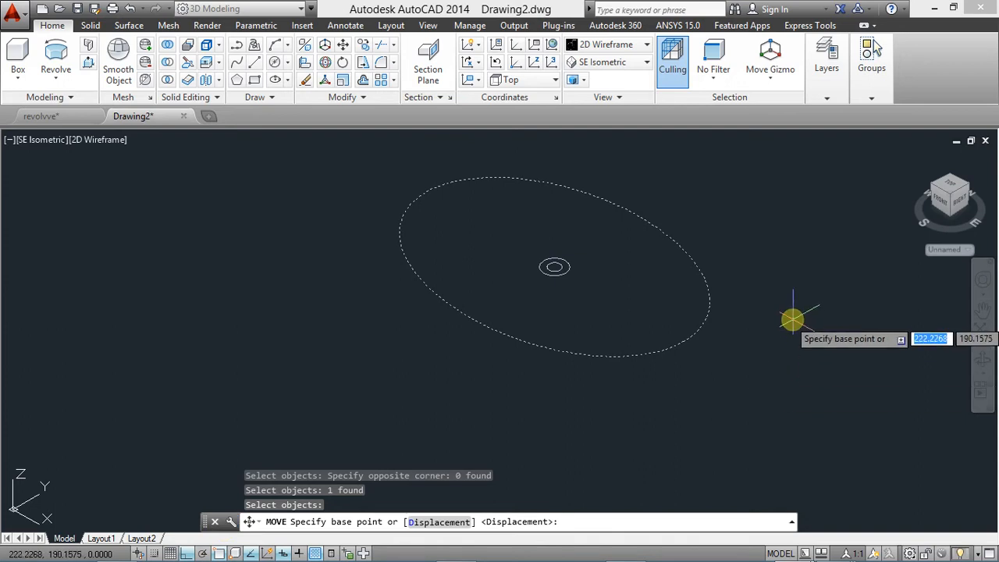
{"action": "left_click", "coordinate": [770, 368]}
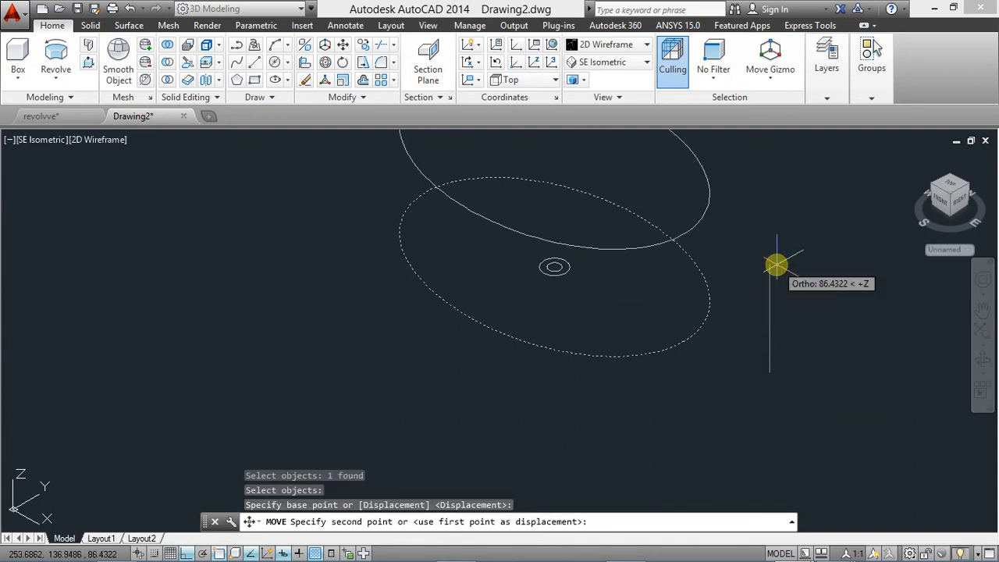
{"action": "type", "text": "85"}
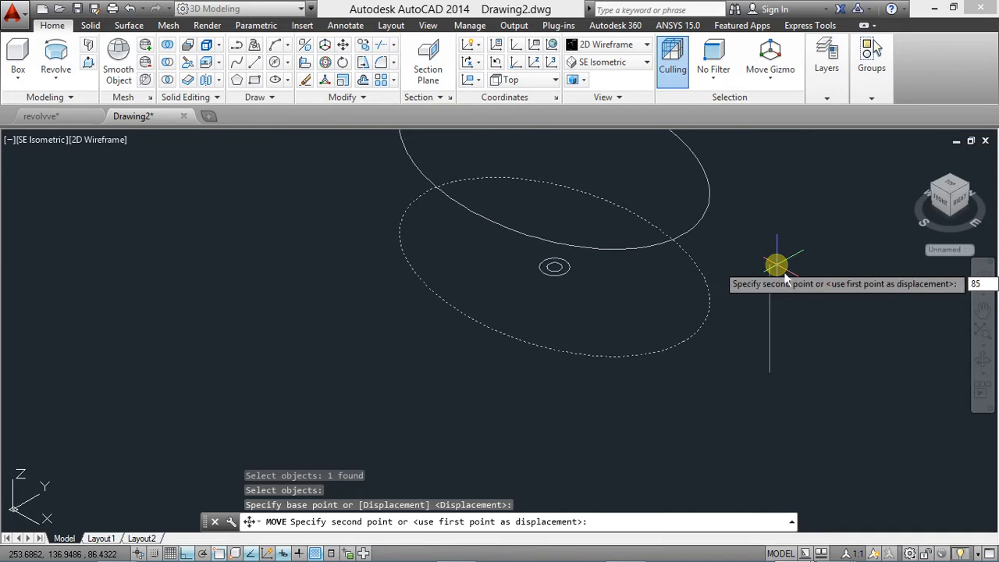
{"action": "key", "text": "Return"}
Undo the last view change.
{"action": "scroll", "coordinate": [646, 273], "scroll_direction": "down", "scroll_amount": 5}
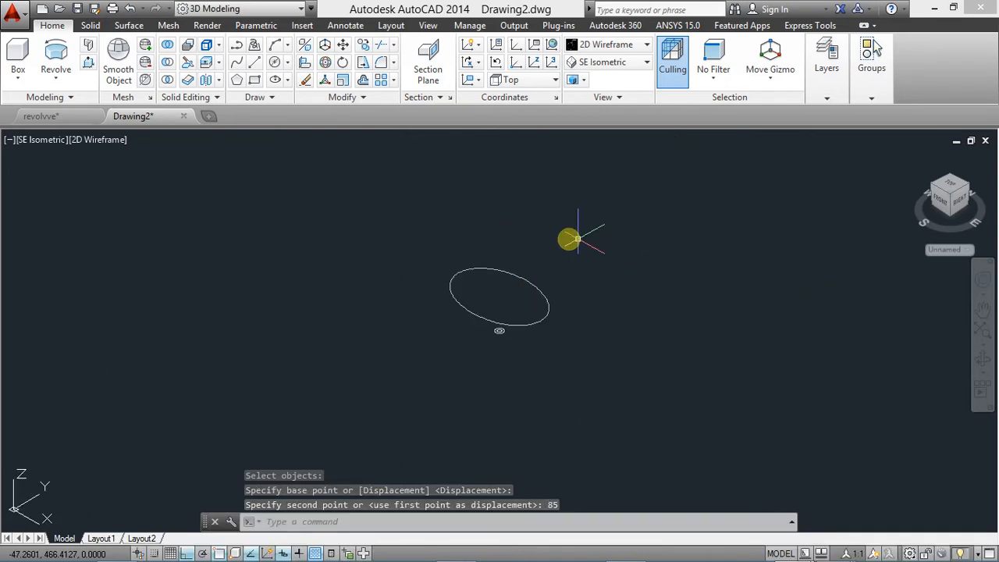
{"action": "scroll", "coordinate": [442, 295], "scroll_direction": "up", "scroll_amount": 2}
{"action": "middle_click_drag", "start_coordinate": [452, 289], "coordinate": [533, 276]}
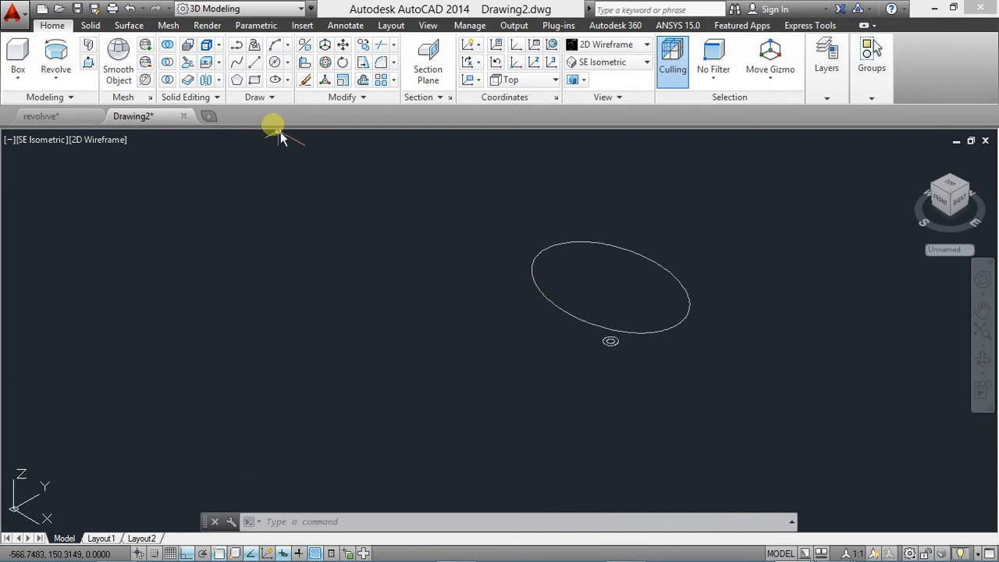
{"action": "left_click", "coordinate": [129, 9]}
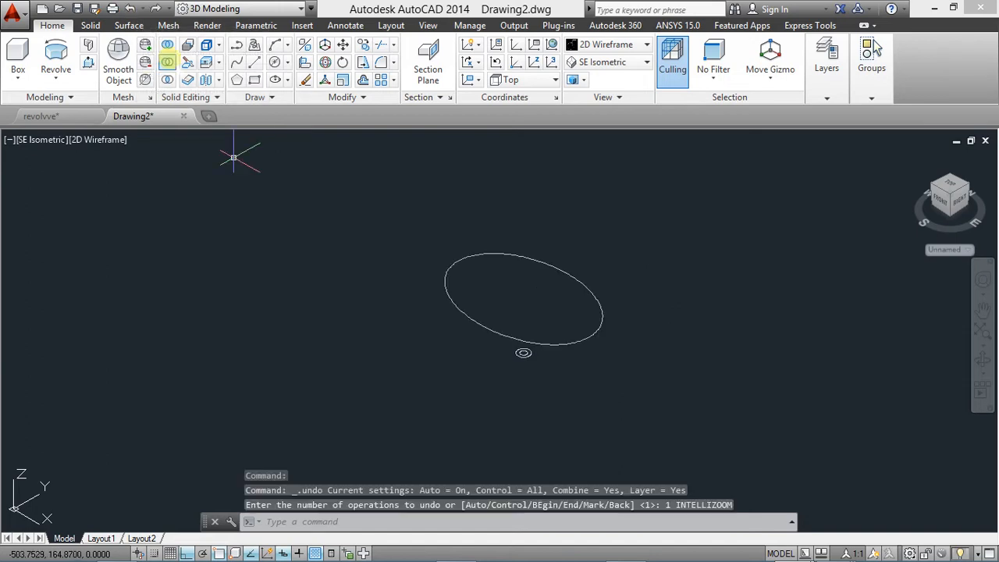
Undo the recent zooms and check the ellipse and both circles in the preset Top and SE Isometric views.
{"action": "left_click", "coordinate": [129, 9]}
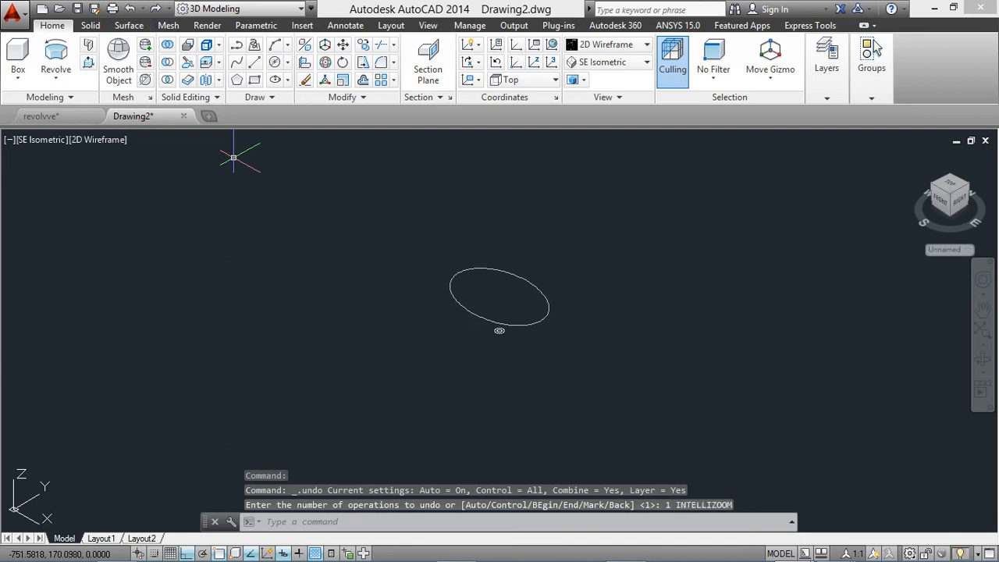
{"action": "left_click", "coordinate": [129, 8]}
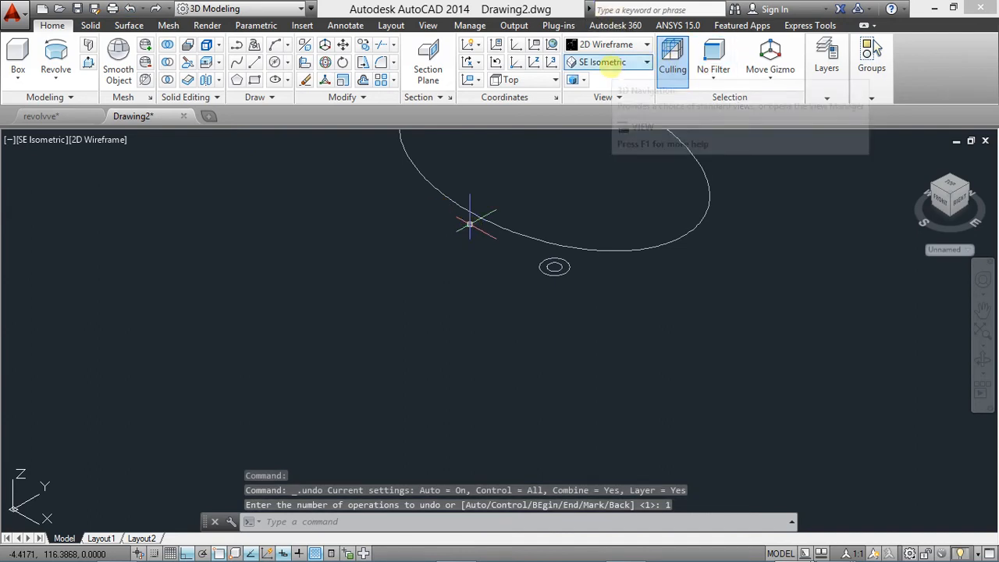
{"action": "left_click", "coordinate": [611, 64]}
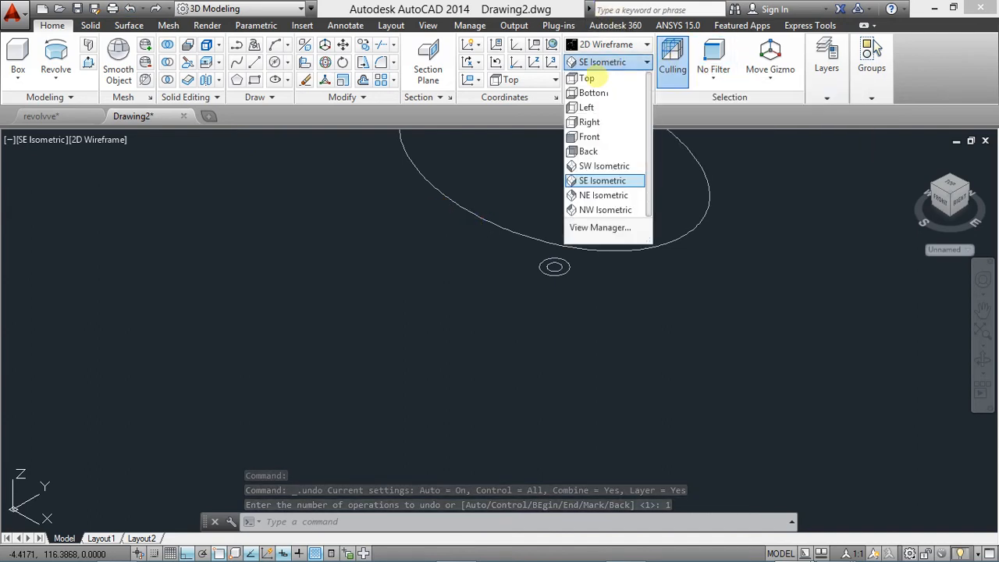
{"action": "left_click", "coordinate": [588, 78]}
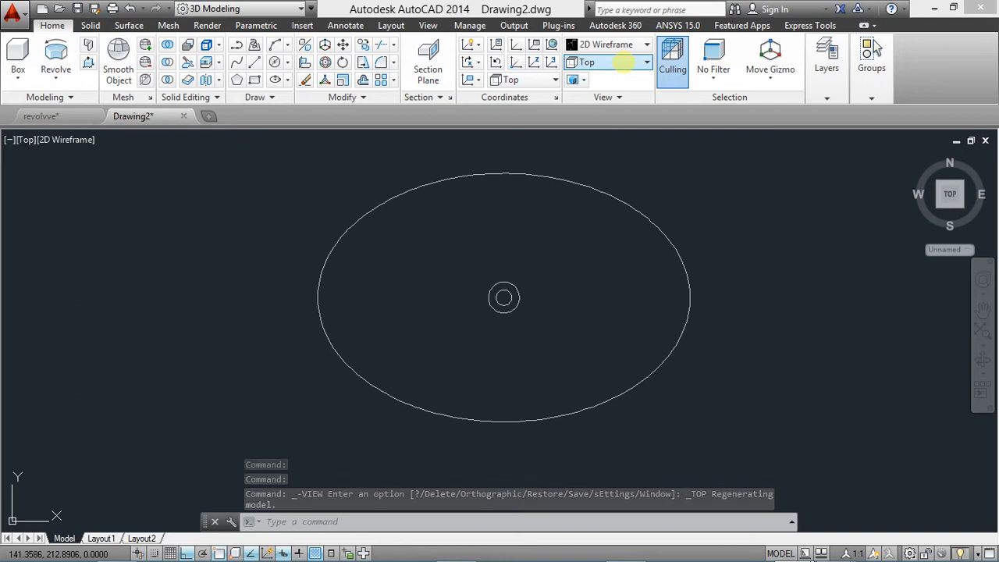
{"action": "left_click", "coordinate": [624, 64]}
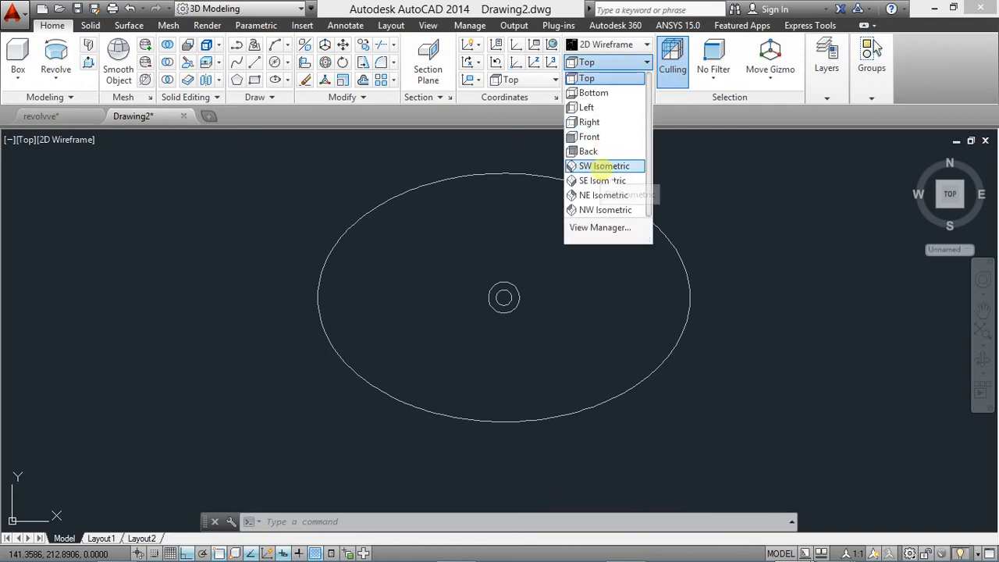
{"action": "left_click", "coordinate": [602, 180]}
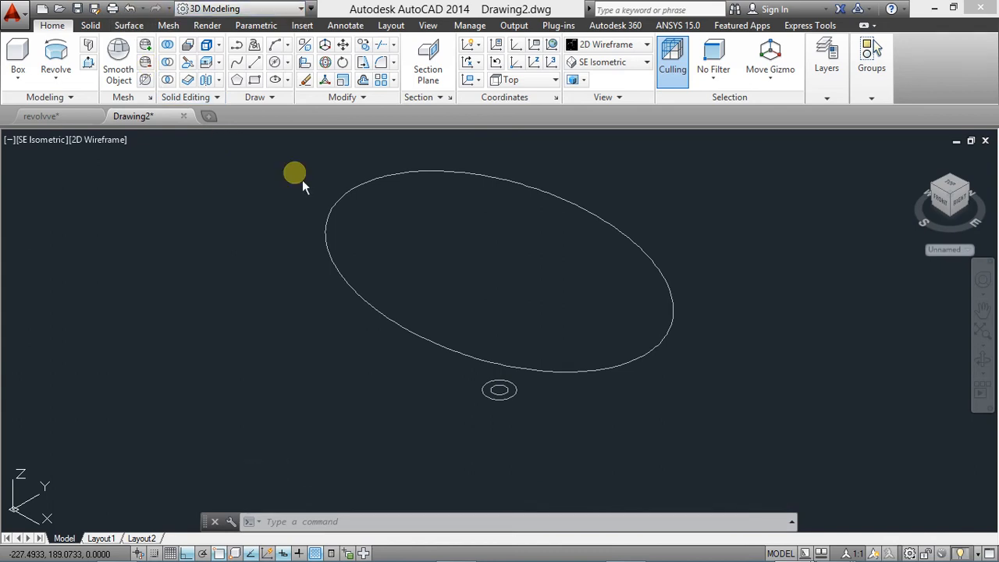
Erase the ellipse and both circles, and set the empty drawing to the preset Top view.
{"action": "left_click", "coordinate": [620, 355]}
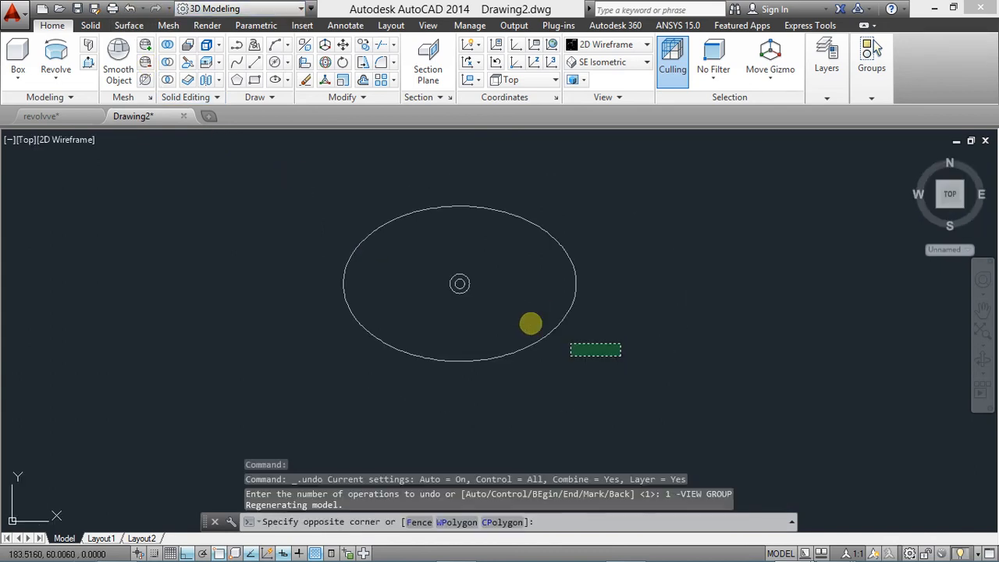
{"action": "left_click", "coordinate": [346, 210]}
{"action": "key", "text": "Delete"}
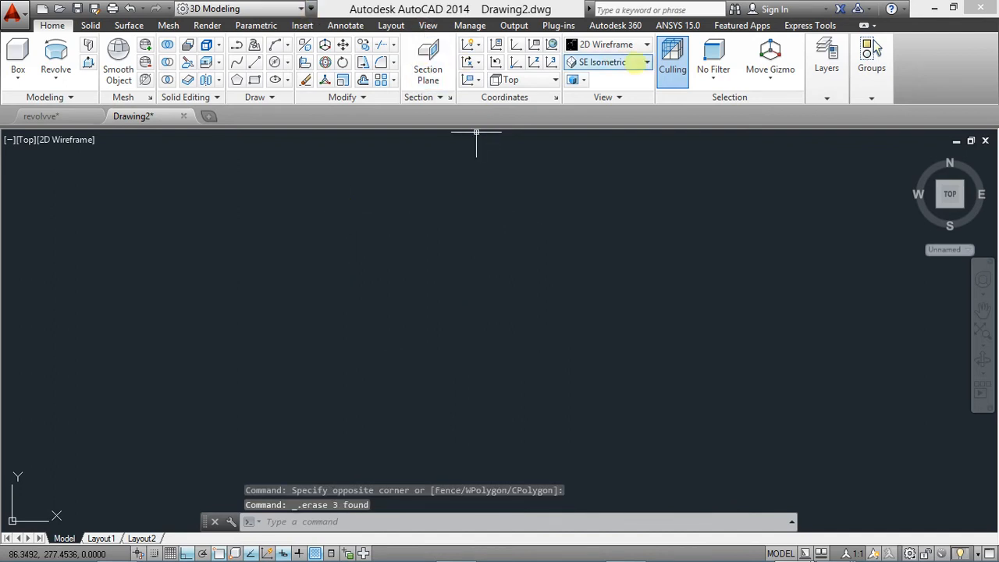
{"action": "left_click", "coordinate": [628, 62]}
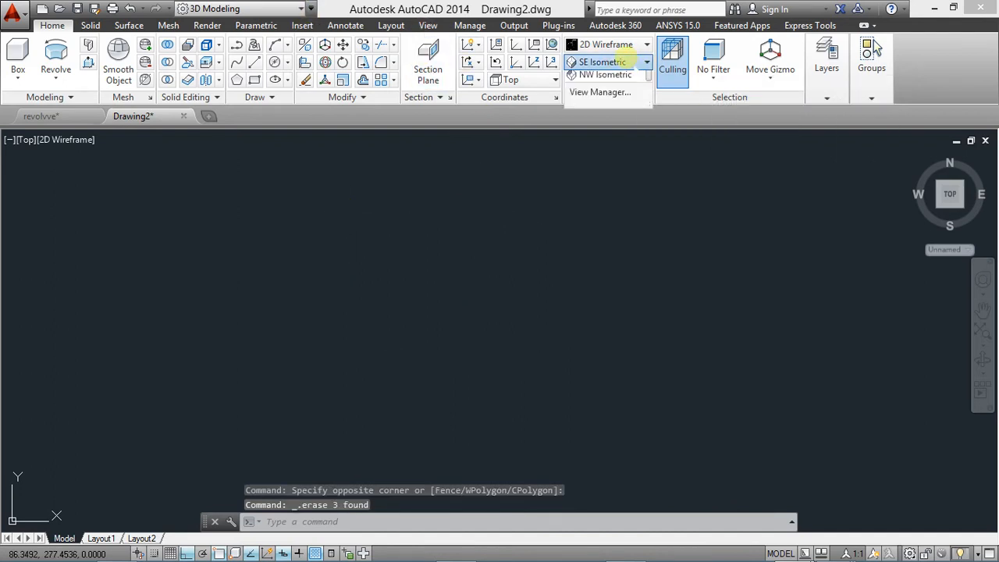
{"action": "left_click", "coordinate": [604, 76]}
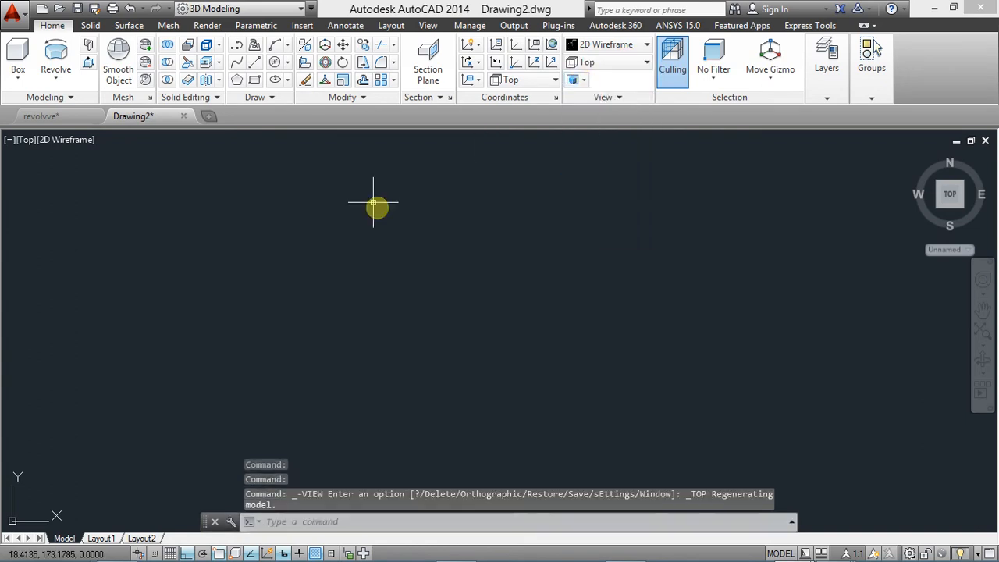
Draw a center ellipse with a horizontal half-axis of 120 and a vertical half-axis of 80.
{"action": "left_click", "coordinate": [287, 80]}
{"action": "left_click", "coordinate": [295, 108]}
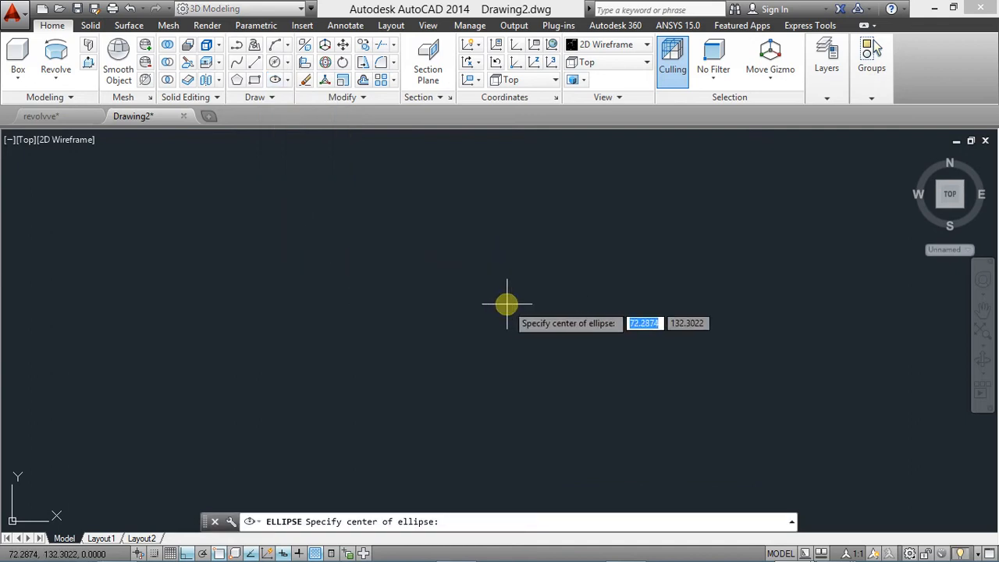
{"action": "left_click", "coordinate": [430, 287]}
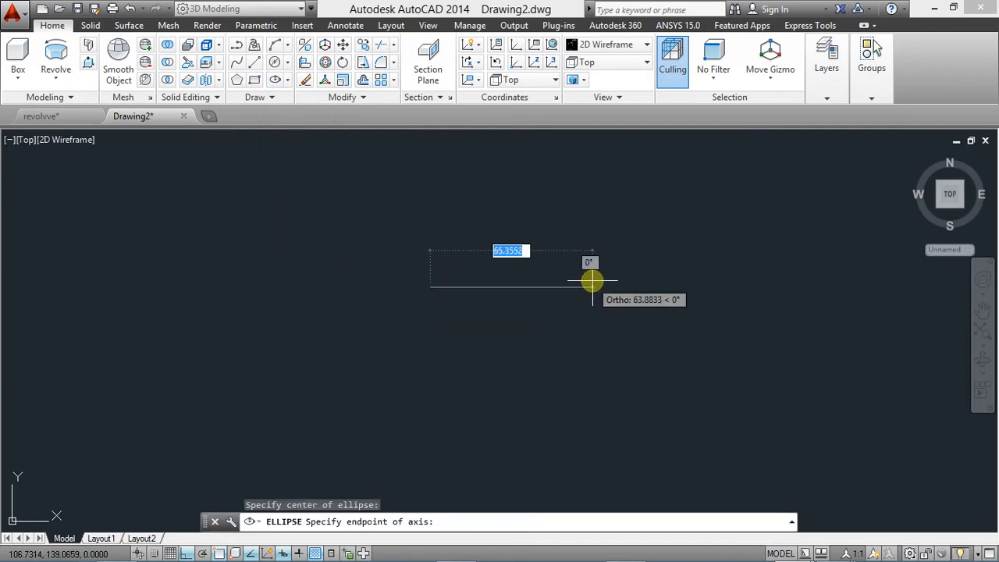
{"action": "type", "text": "1"}
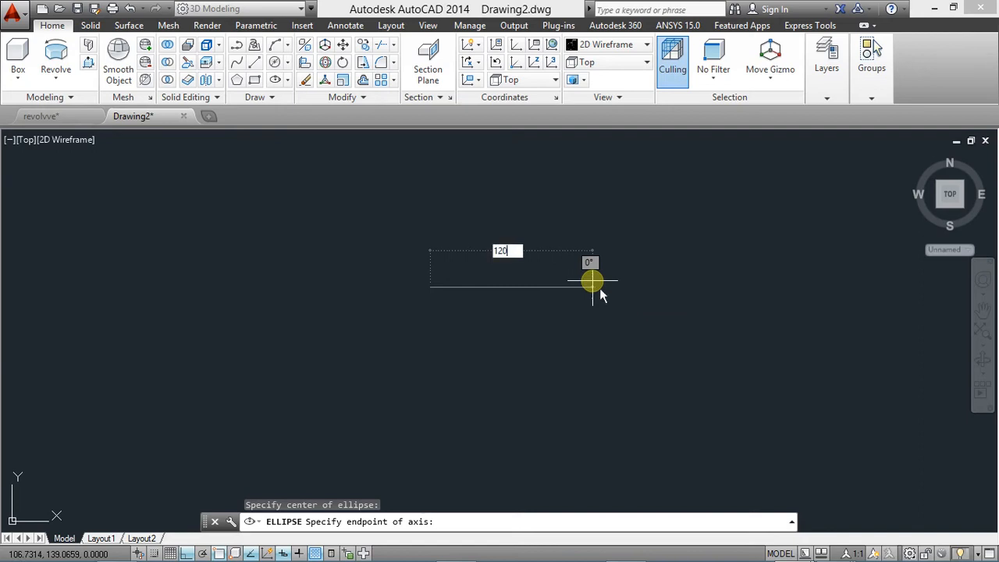
{"action": "type", "text": "20"}
{"action": "key", "text": "Return"}
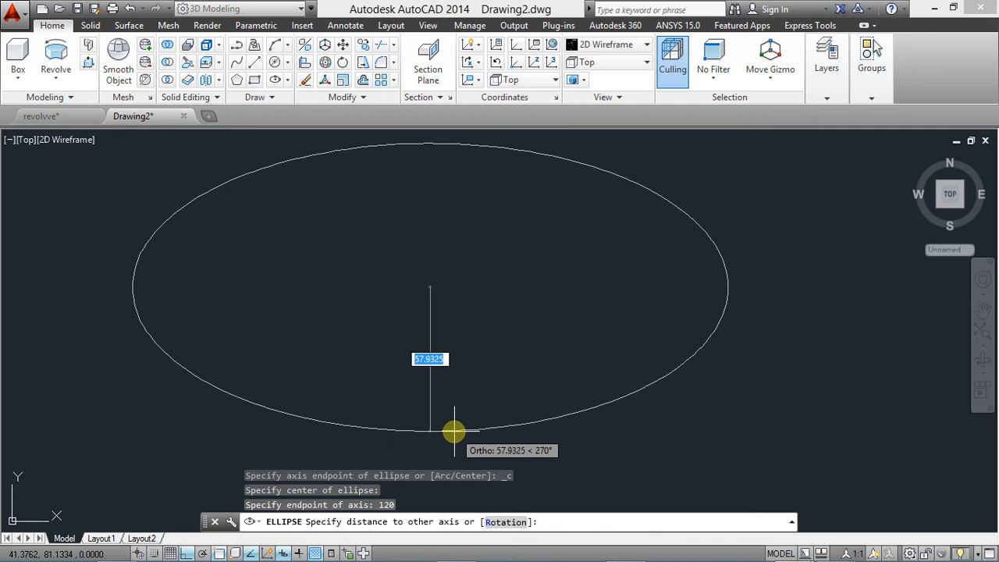
{"action": "type", "text": "80"}
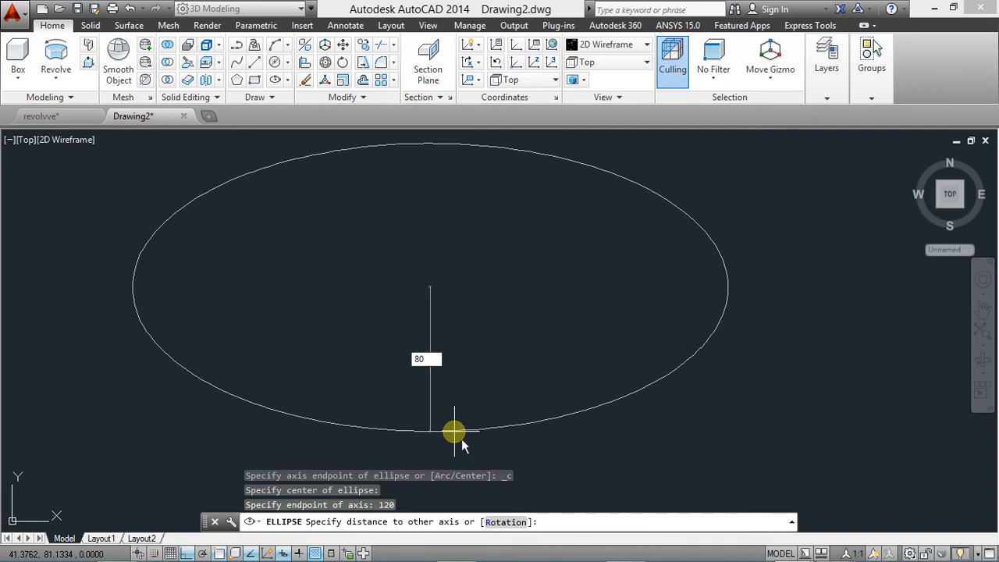
{"action": "key", "text": "Return"}
{"action": "scroll", "coordinate": [406, 324], "scroll_direction": "down", "scroll_amount": 3}
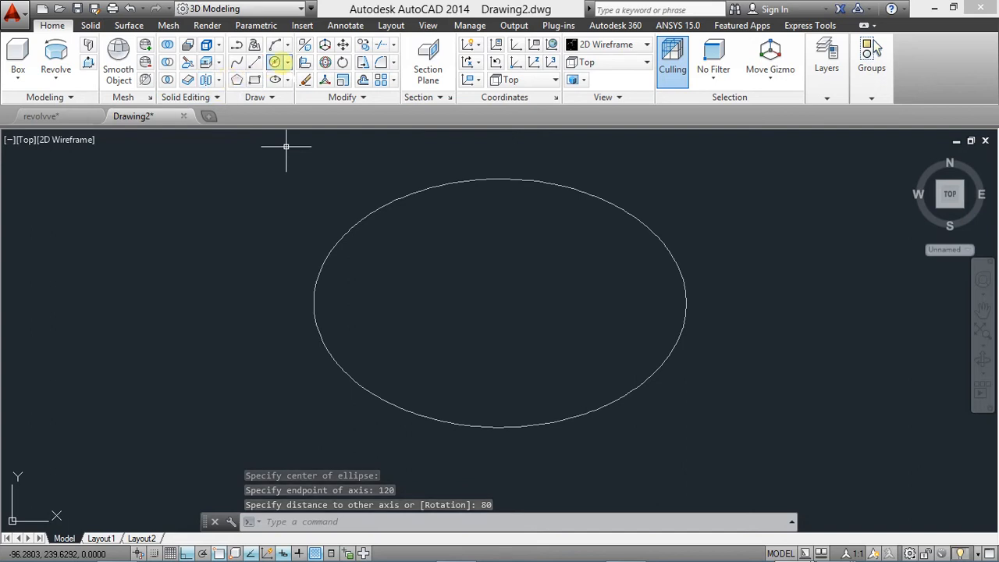
Draw a circle with a diameter of 20 at the center of the ellipse.
{"action": "left_click", "coordinate": [288, 80]}
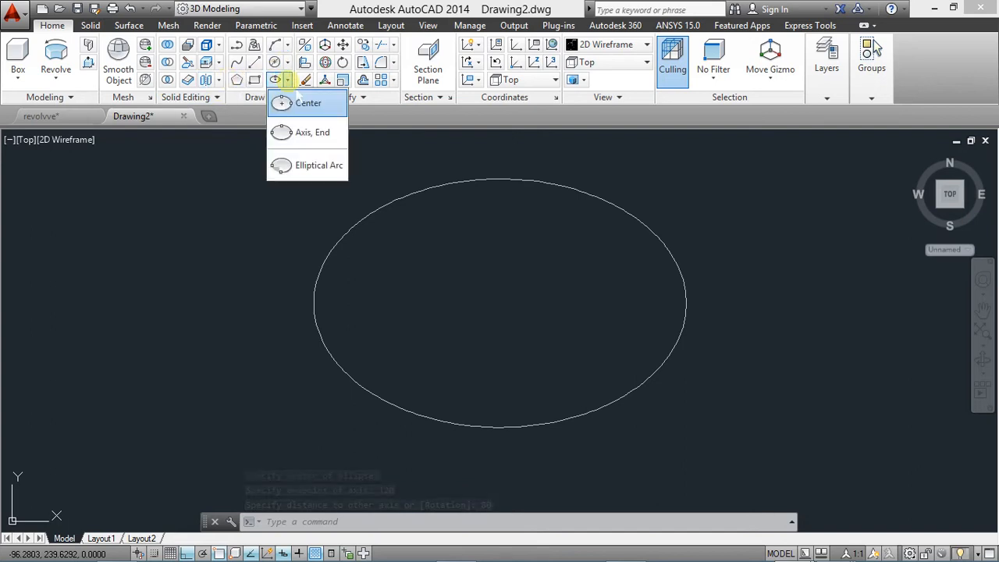
{"action": "left_click", "coordinate": [288, 81]}
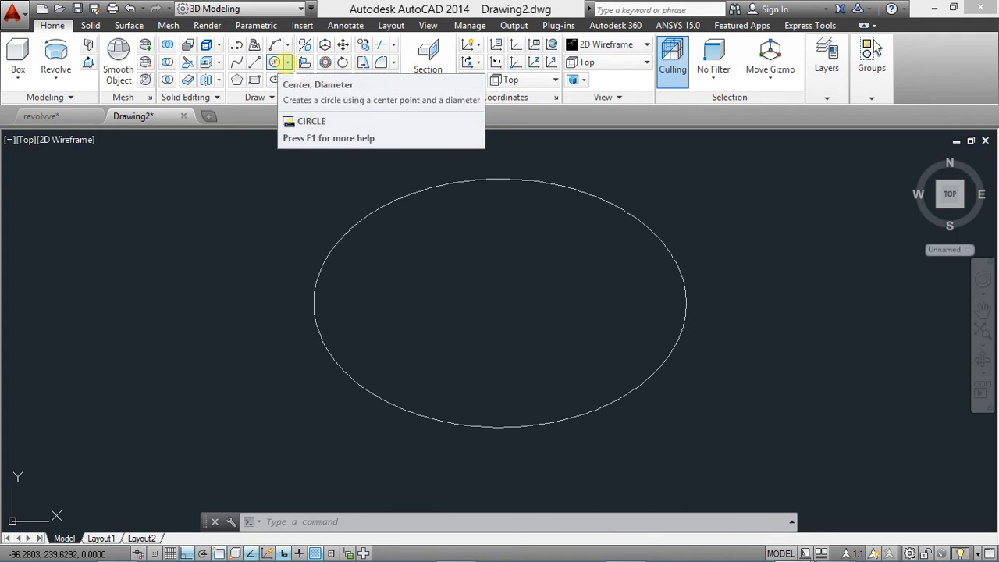
{"action": "left_click", "coordinate": [287, 62]}
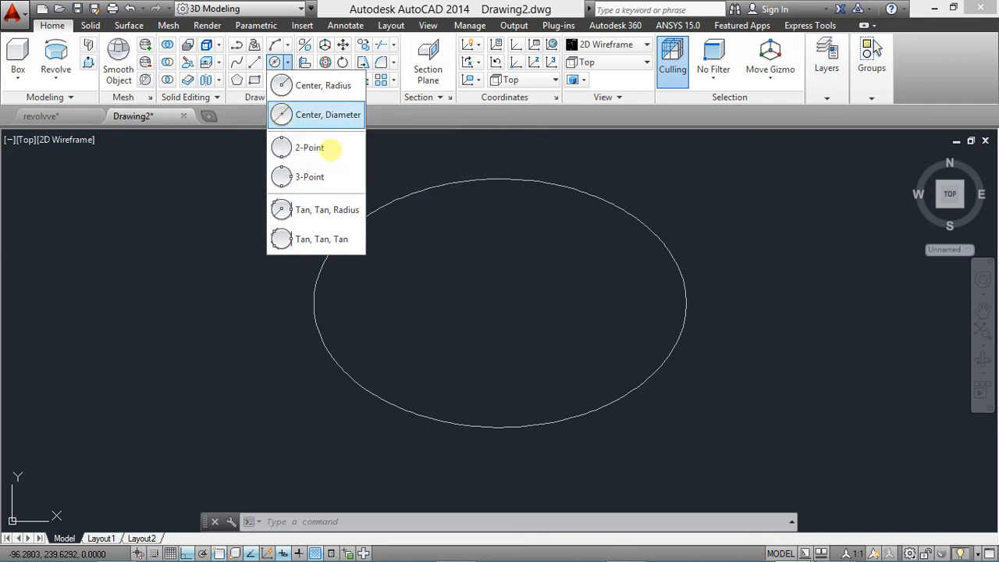
{"action": "left_click", "coordinate": [324, 117]}
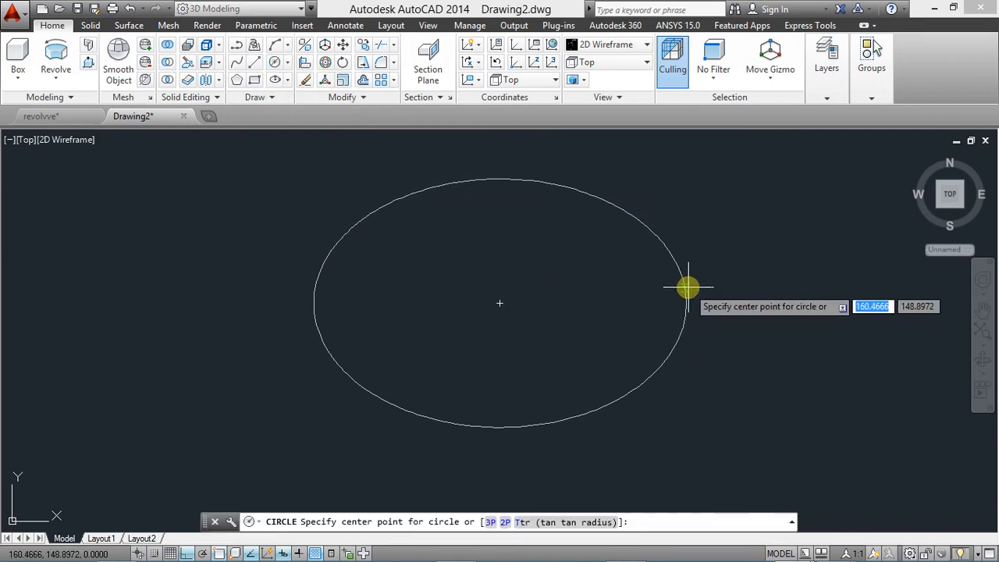
{"action": "left_click", "coordinate": [500, 303]}
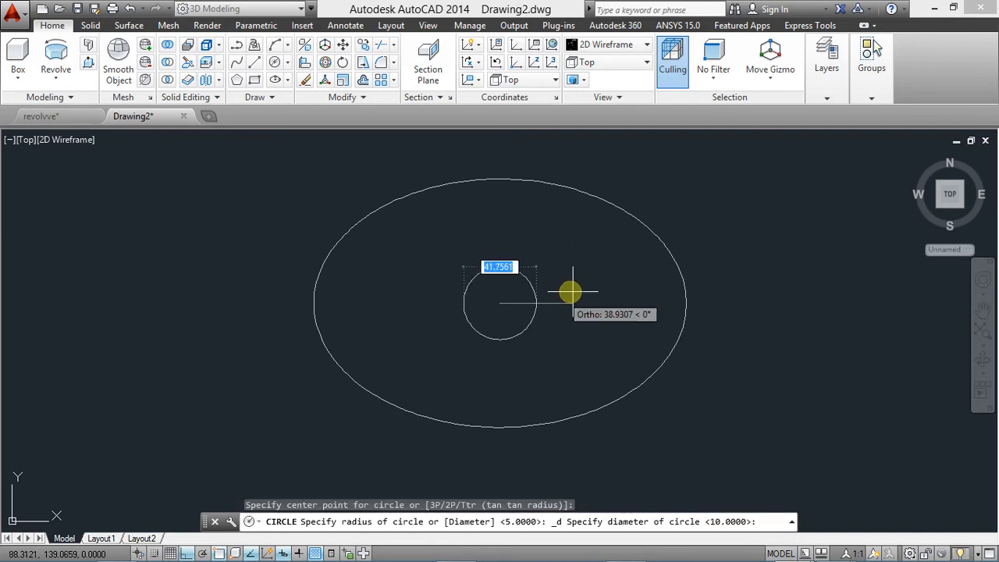
{"action": "type", "text": "2"}
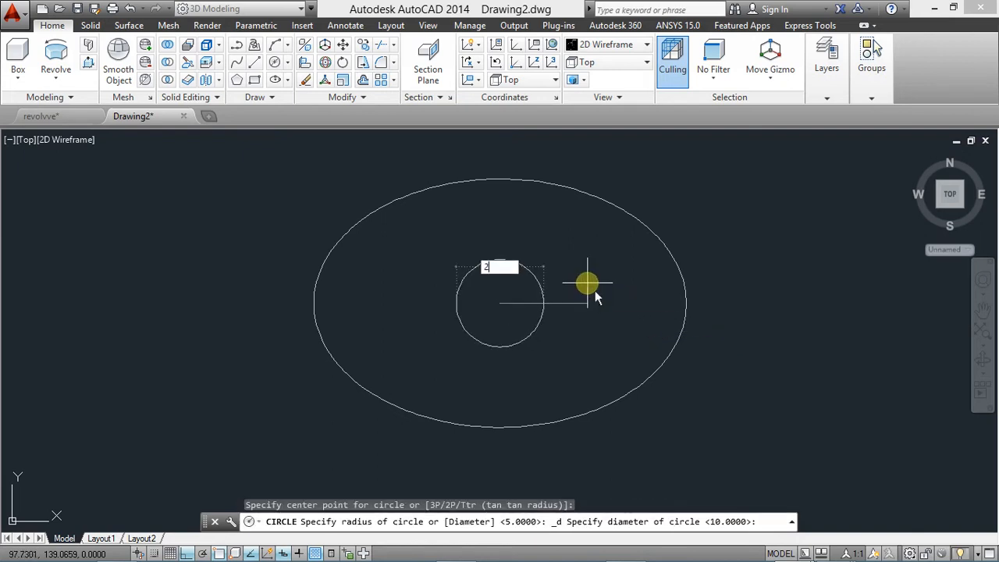
{"action": "key", "text": "Return"}
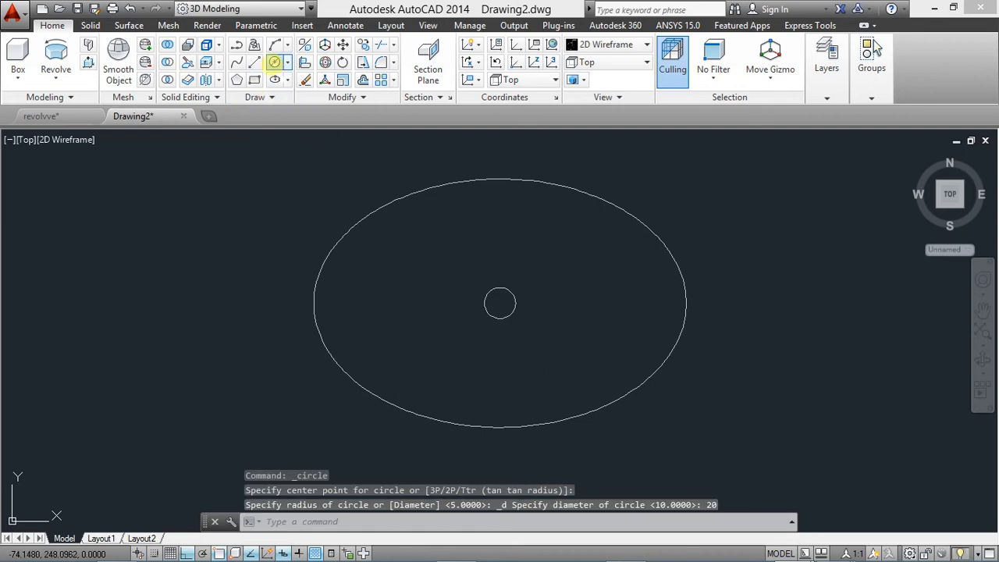
Draw a concentric circle with a diameter of 10 inside the 20-diameter circle.
{"action": "left_click", "coordinate": [274, 61]}
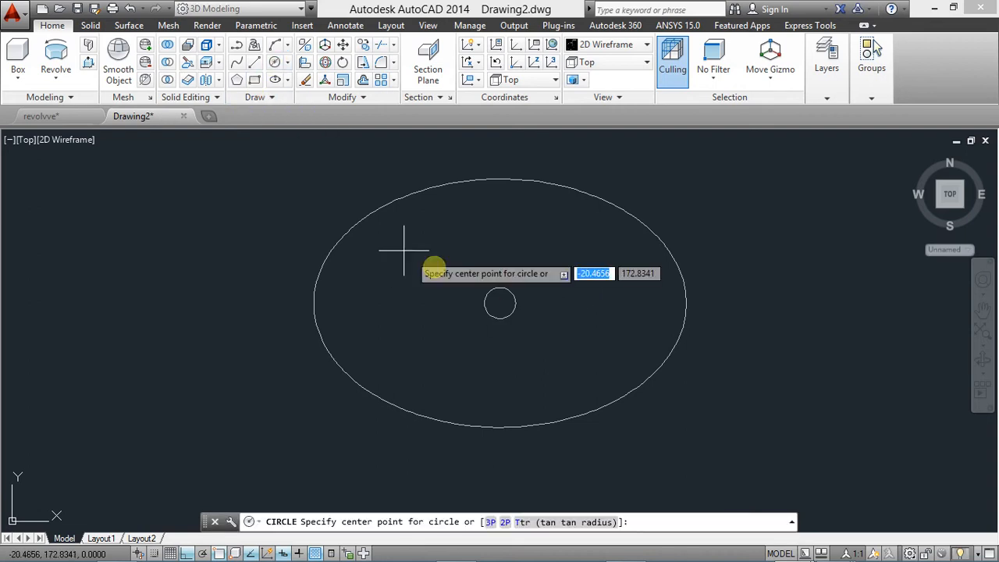
{"action": "left_click", "coordinate": [496, 299]}
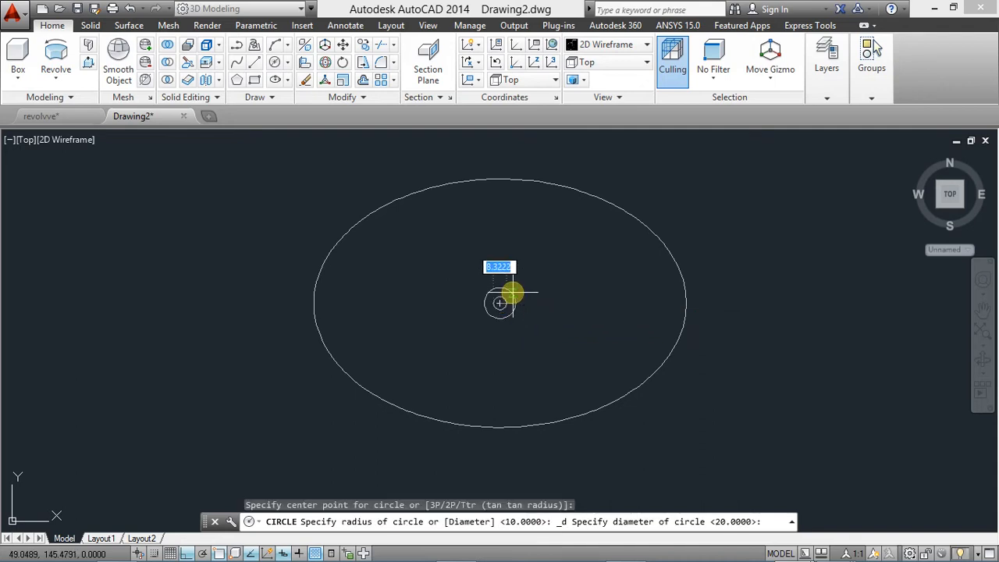
{"action": "type", "text": "10"}
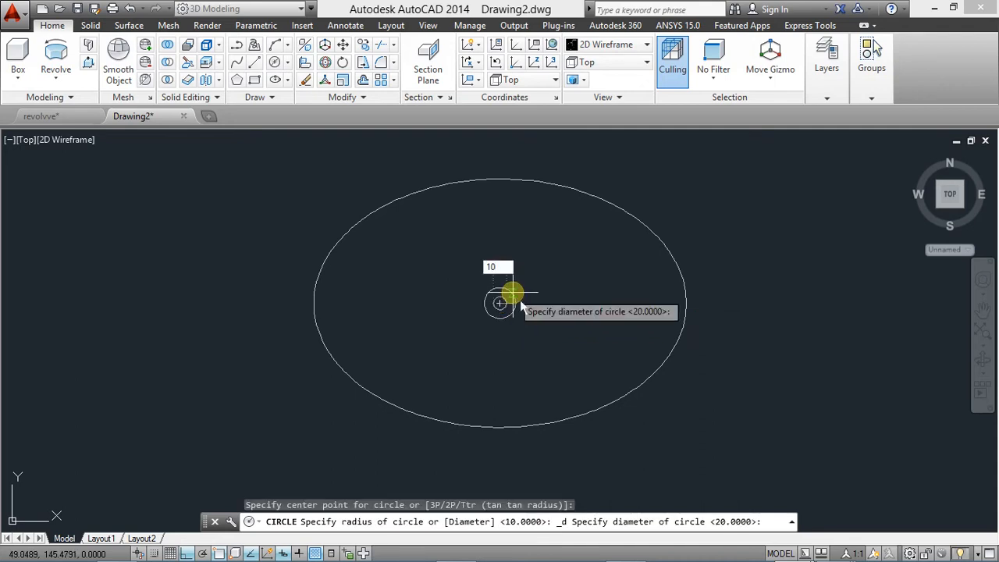
{"action": "key", "text": "Return"}
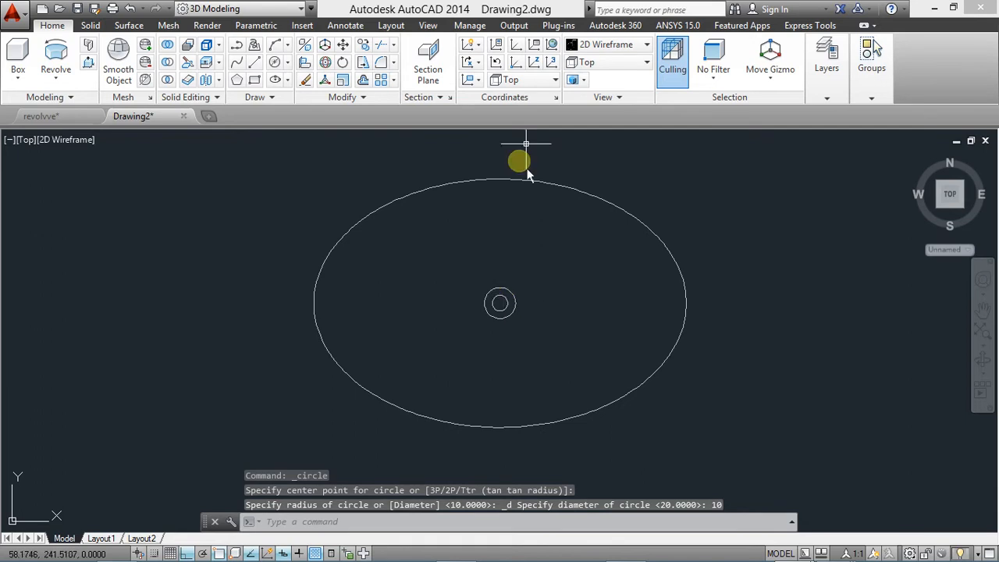
Set the drawing to the preset SE Isometric view, leaving free space above the ellipse.
{"action": "left_click", "coordinate": [608, 64]}
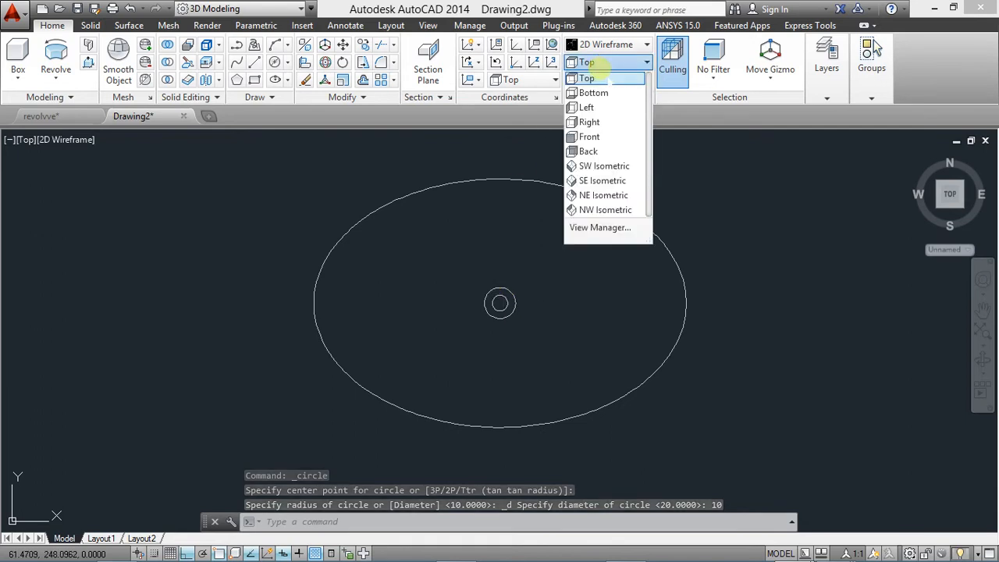
{"action": "left_click", "coordinate": [598, 180]}
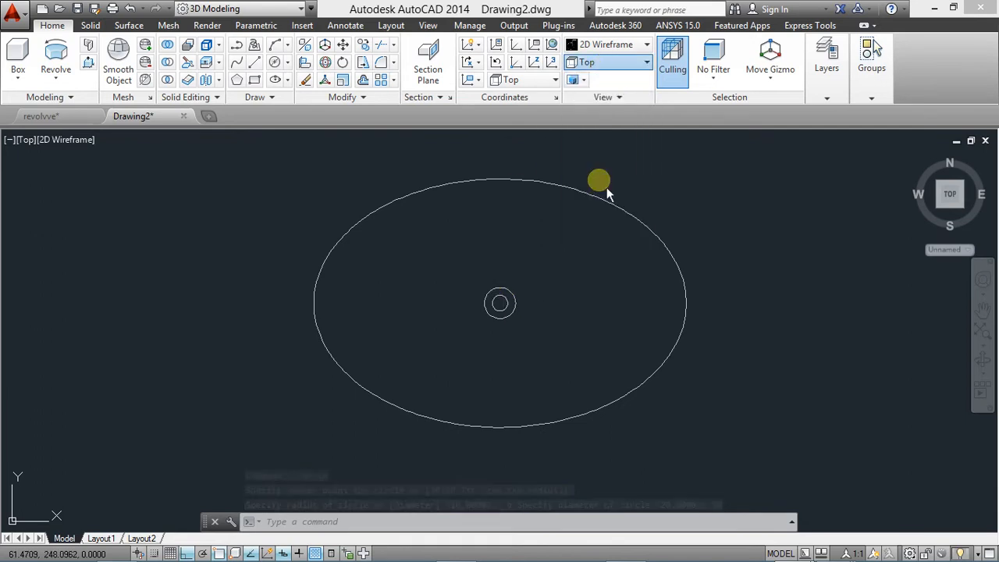
{"action": "mouse_move", "coordinate": [502, 348]}
{"action": "middle_mouse_down"}
{"action": "mouse_move", "coordinate": [546, 294]}
{"action": "mouse_move", "coordinate": [583, 270]}
{"action": "middle_mouse_up"}
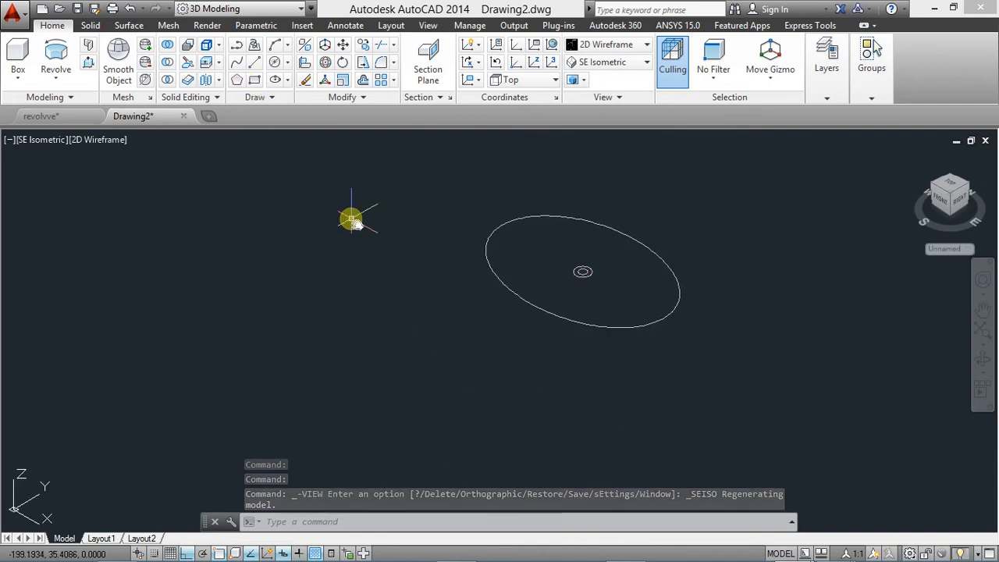
{"action": "middle_click_drag", "start_coordinate": [350, 219], "coordinate": [288, 294]}
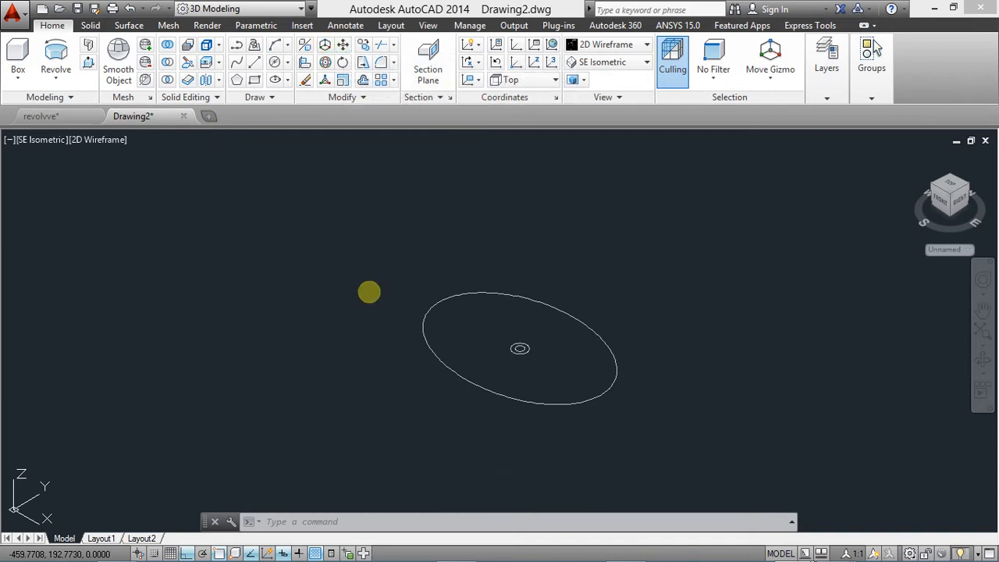
Move the ellipse 85 units up along the Z axis, above the two circles.
{"action": "left_click", "coordinate": [599, 396]}
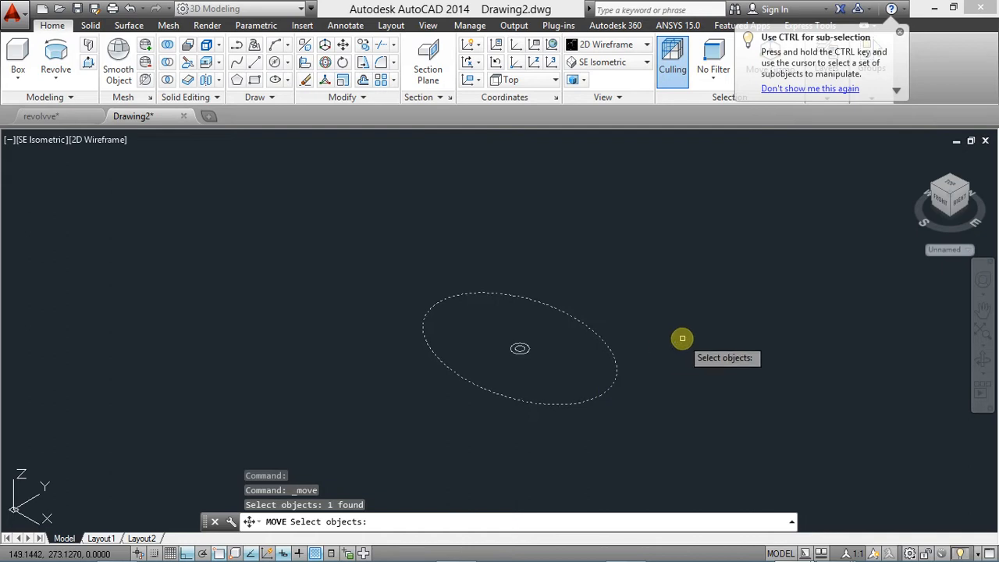
{"action": "key", "text": "Return"}
{"action": "left_click", "coordinate": [662, 429]}
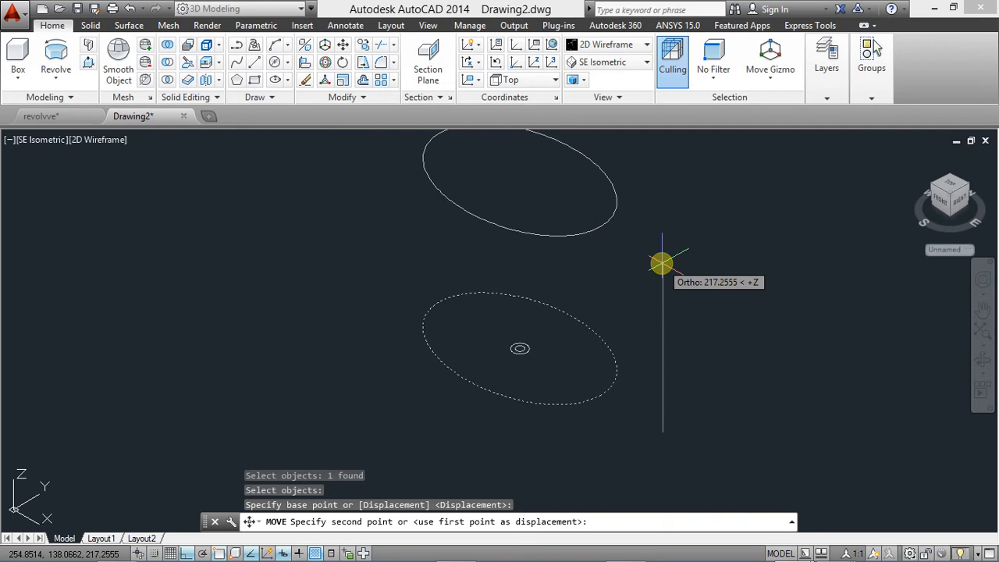
{"action": "type", "text": "85"}
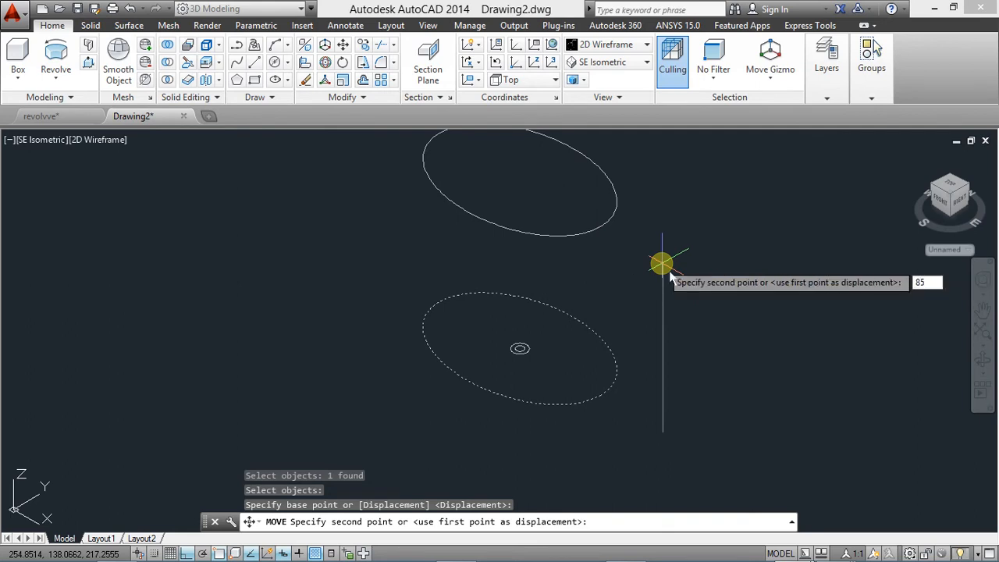
{"action": "key", "text": "Return"}
{"action": "middle_click_drag", "start_coordinate": [575, 330], "coordinate": [651, 316]}
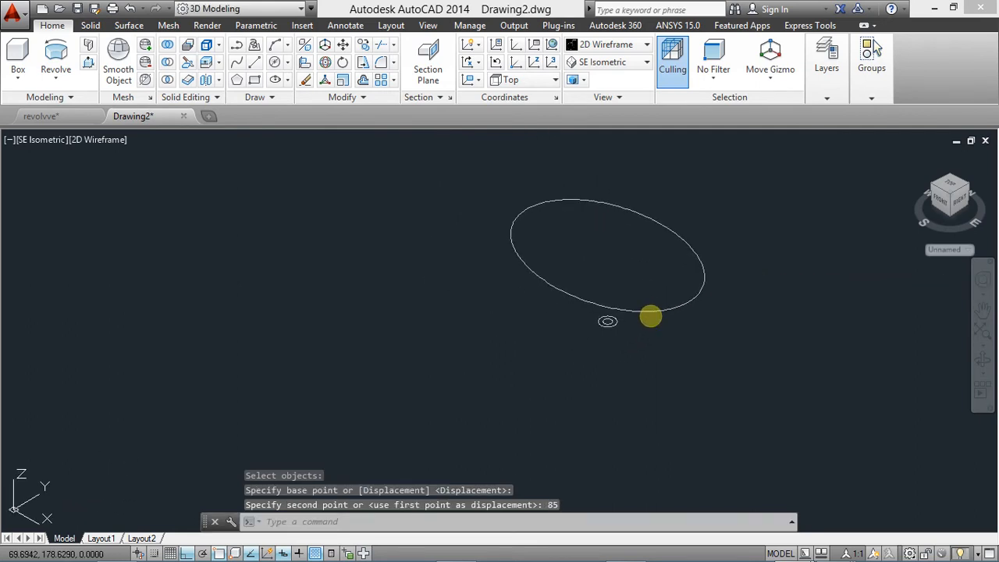
Move the 10-diameter circle 40 units down along the Z axis, below the 20-diameter circle.
{"action": "scroll", "coordinate": [616, 320], "scroll_direction": "up", "scroll_amount": 2}
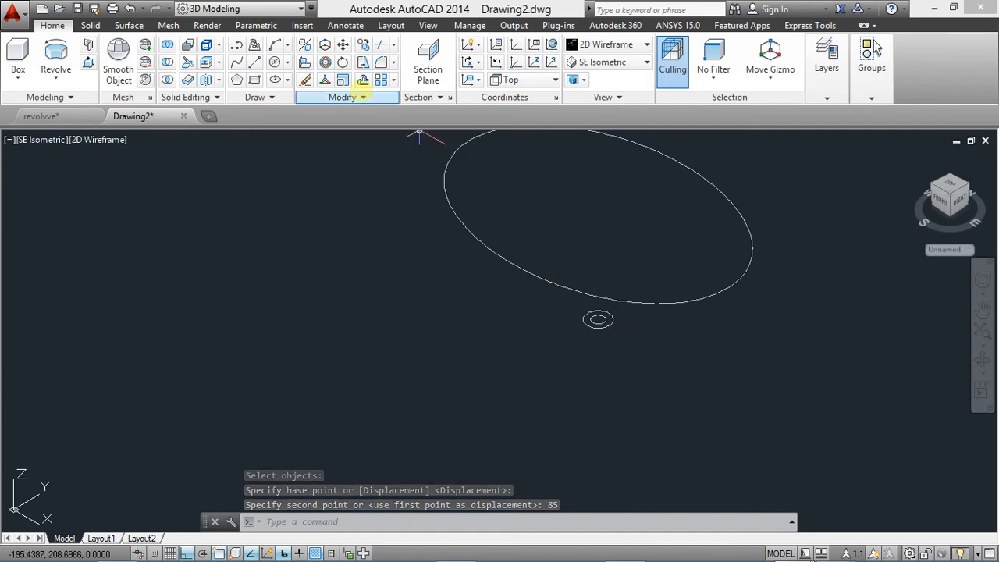
{"action": "key", "text": "Return"}
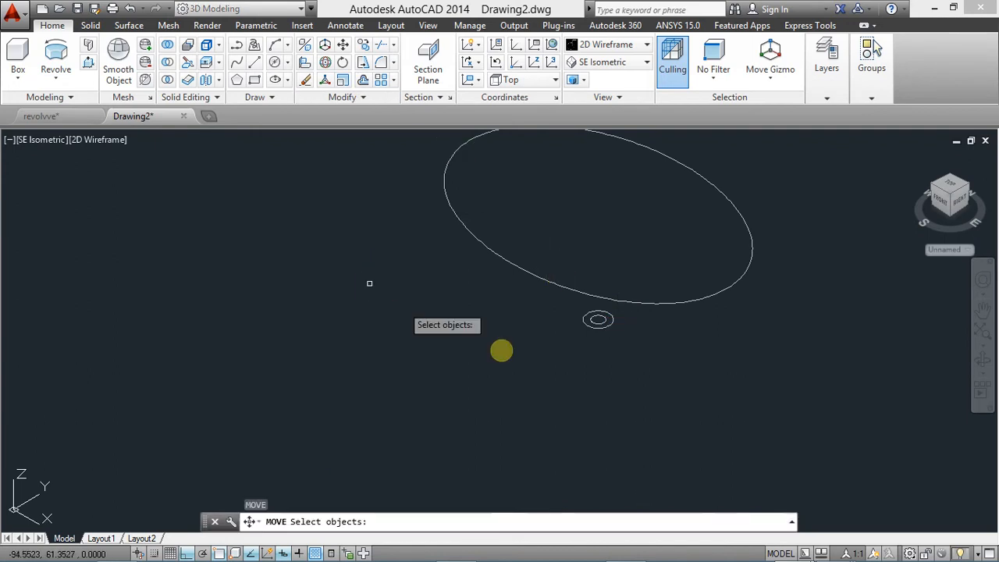
{"action": "scroll", "coordinate": [593, 320], "scroll_direction": "up", "scroll_amount": 3}
{"action": "left_click", "coordinate": [599, 312]}
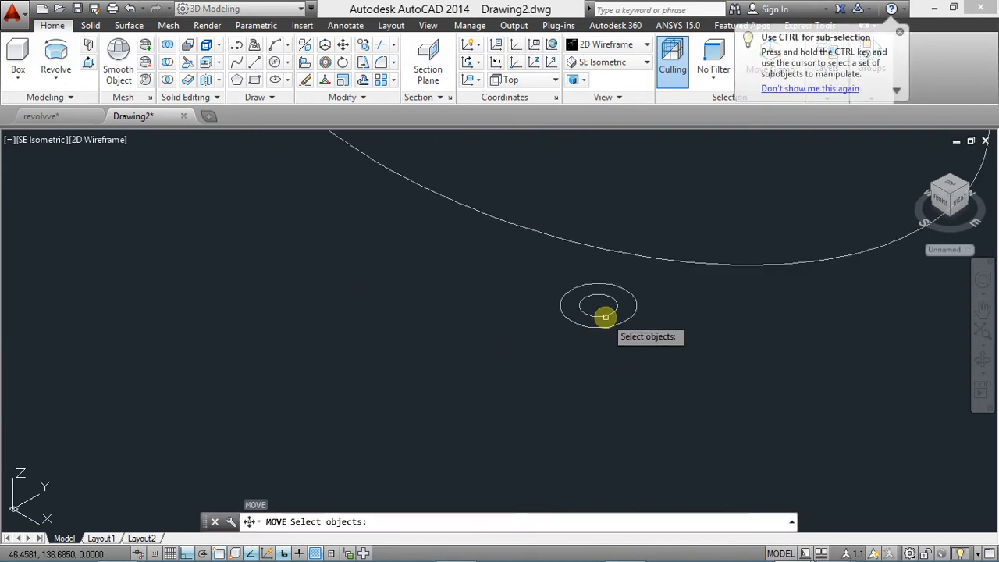
{"action": "key", "text": "Return"}
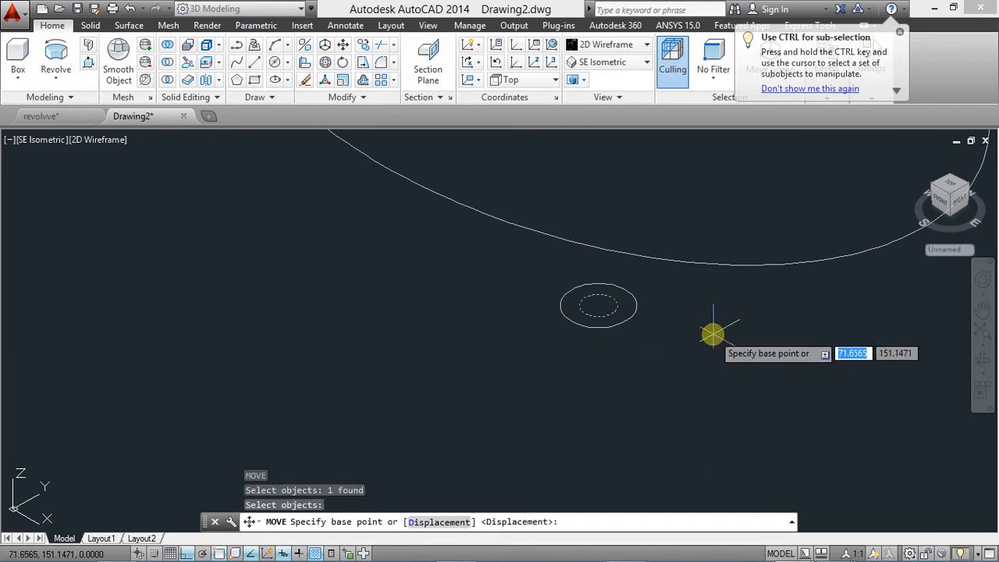
{"action": "left_click", "coordinate": [685, 313]}
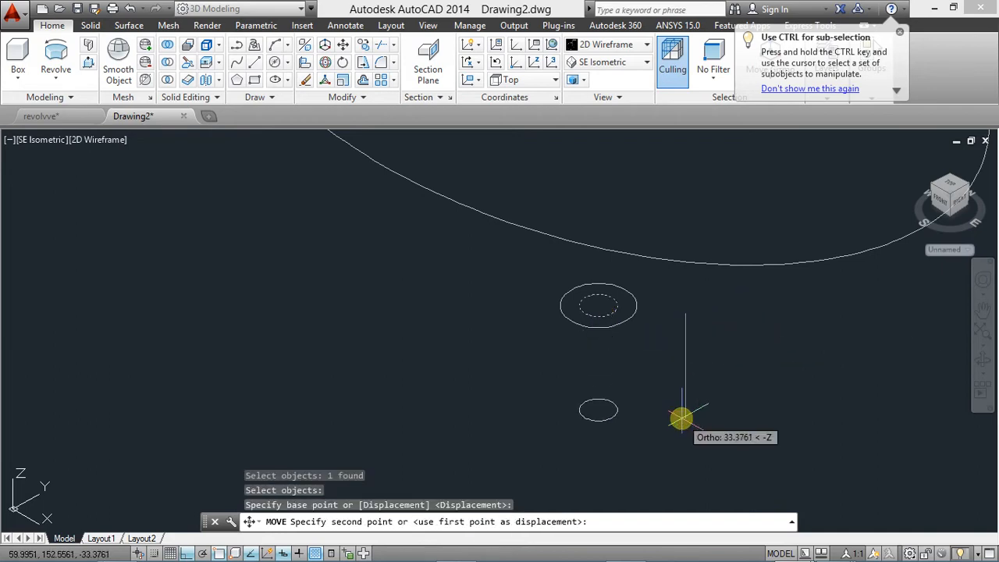
{"action": "type", "text": "40"}
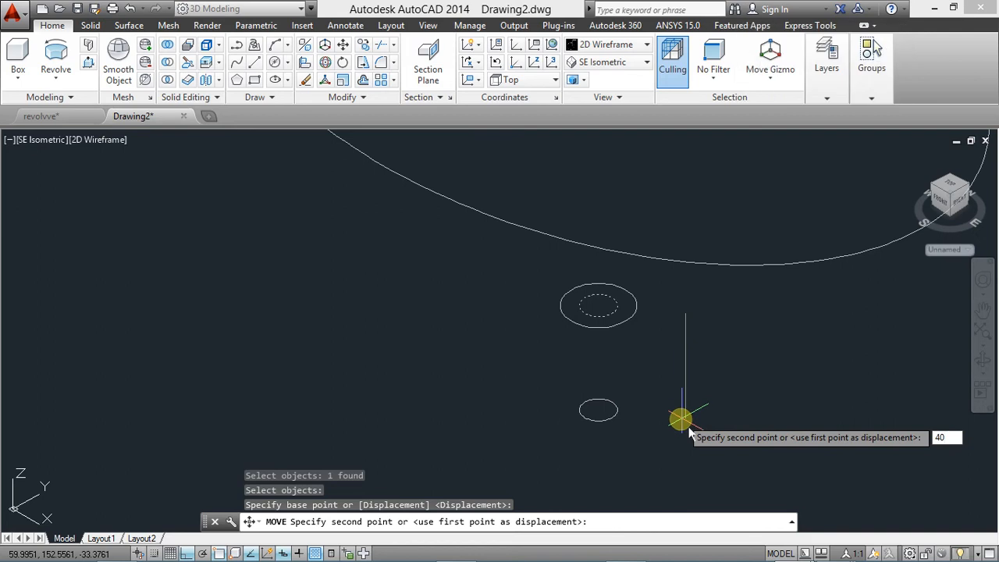
{"action": "key", "text": "Return"}
{"action": "scroll", "coordinate": [652, 416], "scroll_direction": "down", "scroll_amount": 2}
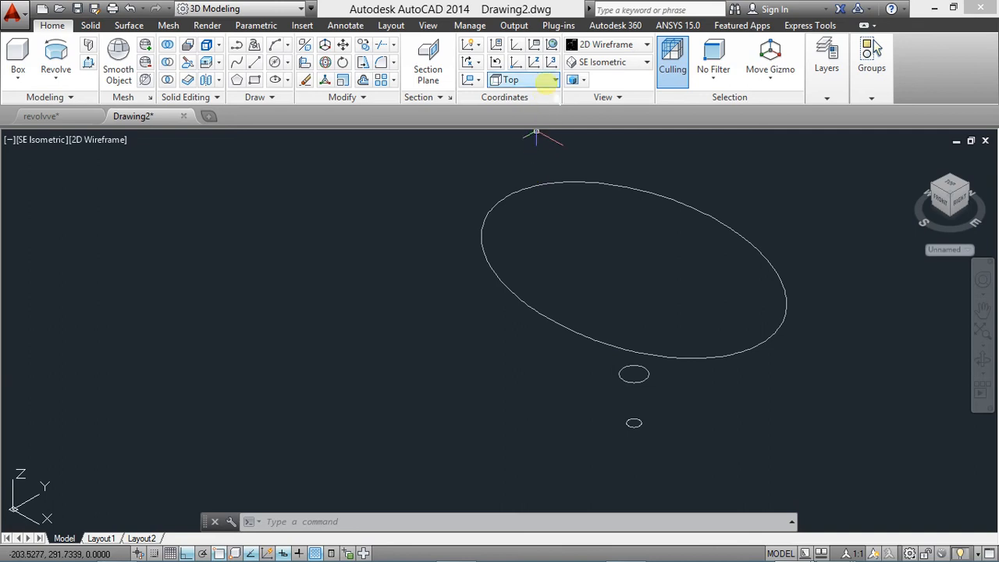
Set the user coordinate system to the Right preset and view the three profiles almost from the side.
{"action": "left_click", "coordinate": [546, 79]}
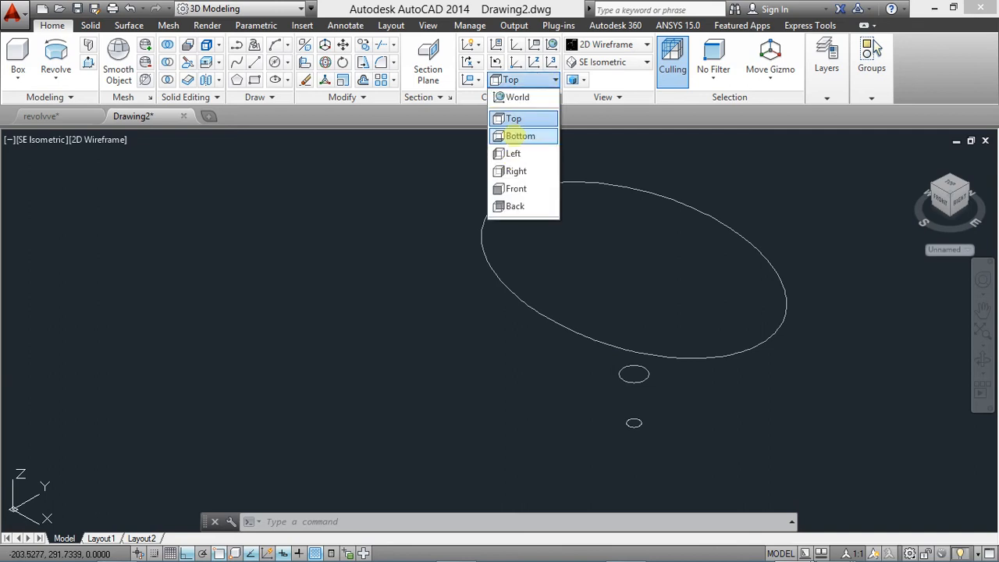
{"action": "left_click", "coordinate": [516, 171]}
{"action": "scroll", "coordinate": [580, 330], "scroll_direction": "down", "scroll_amount": 3}
{"action": "middle_click_drag", "start_coordinate": [607, 346], "coordinate": [583, 289], "text": "shift"}
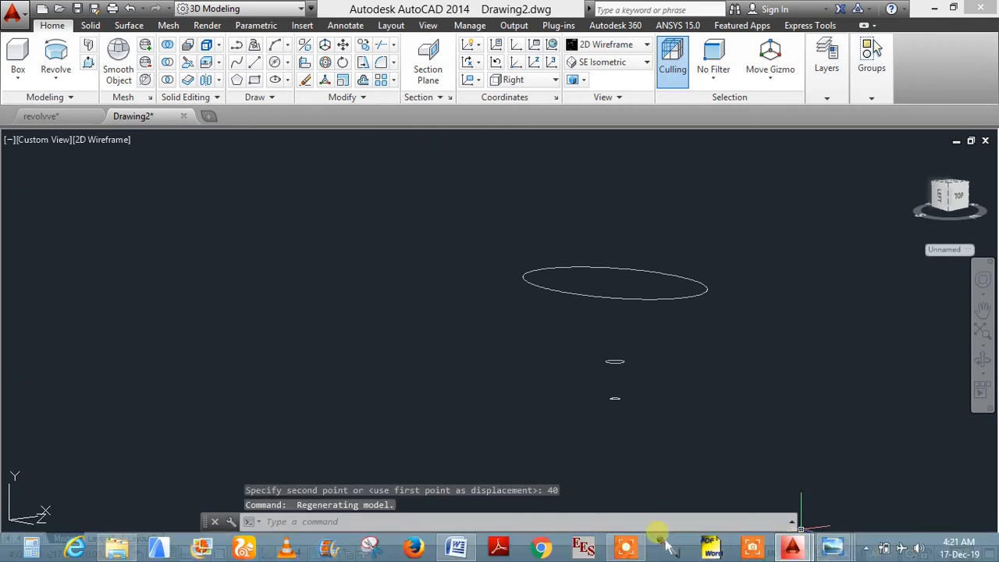
{"action": "mouse_move", "coordinate": [646, 556]}
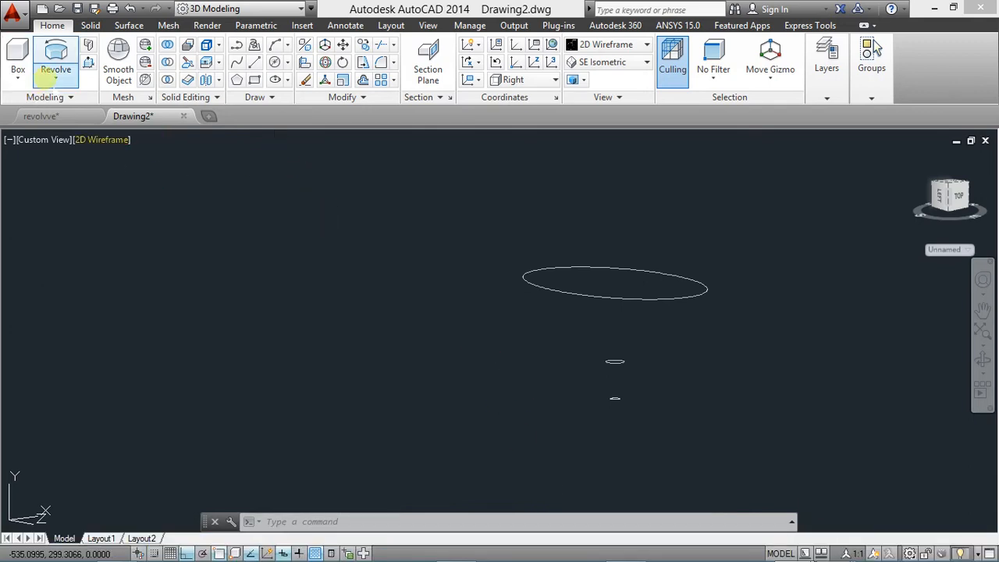
Loft a solid from the small circle through the larger circle to the ellipse, using cross sections only.
{"action": "left_click", "coordinate": [49, 78]}
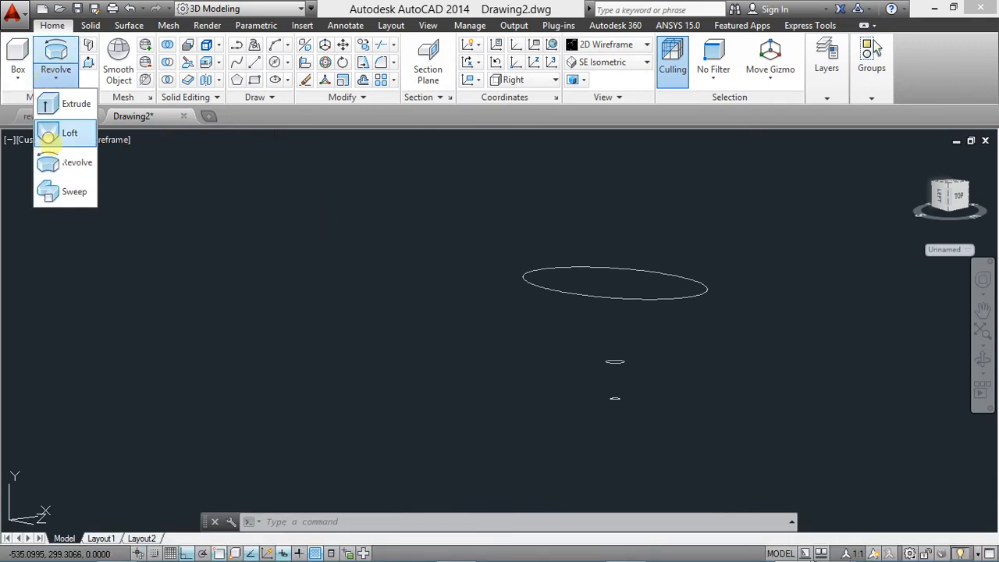
{"action": "left_click", "coordinate": [48, 135]}
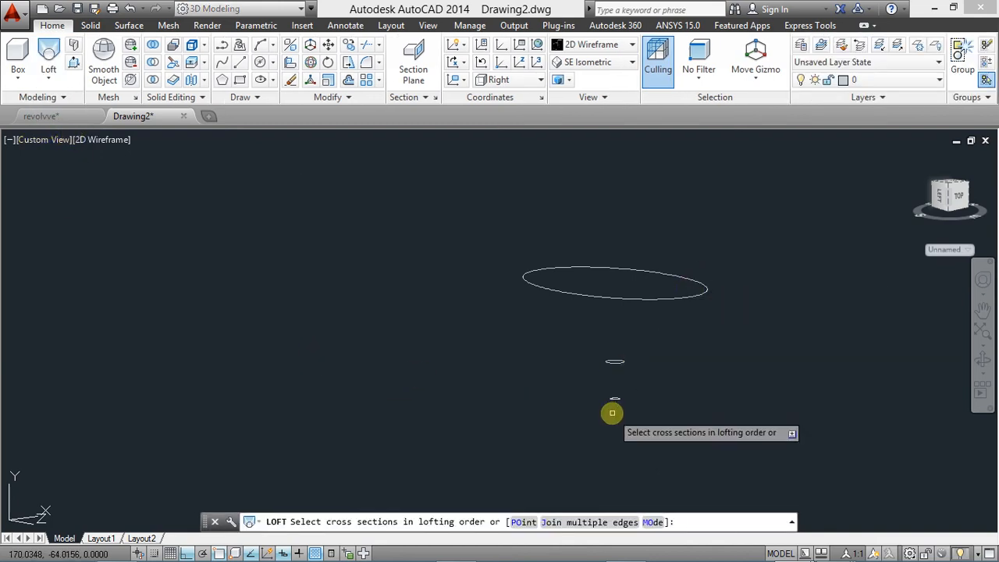
{"action": "scroll", "coordinate": [610, 396], "scroll_direction": "up", "scroll_amount": 2}
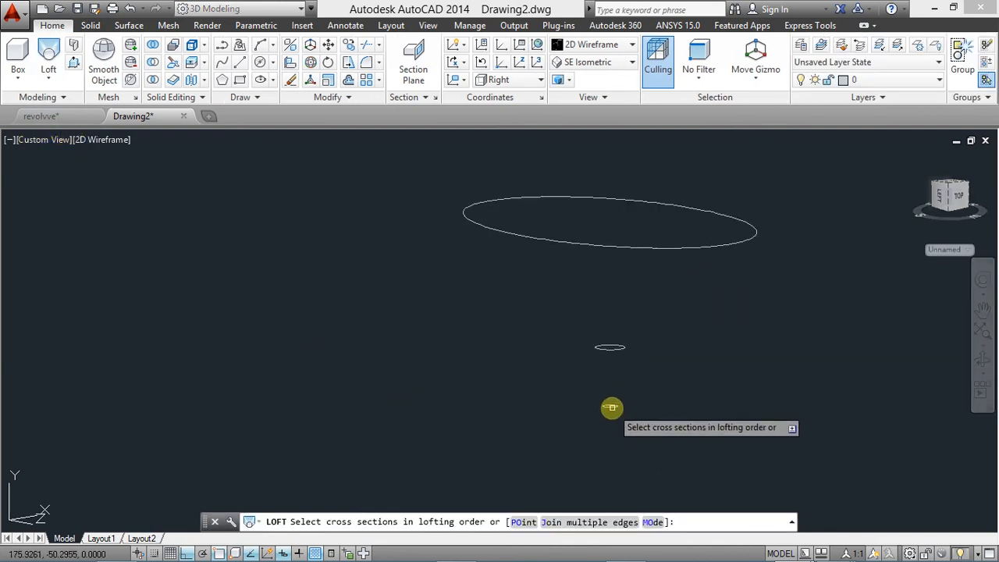
{"action": "left_click", "coordinate": [612, 407]}
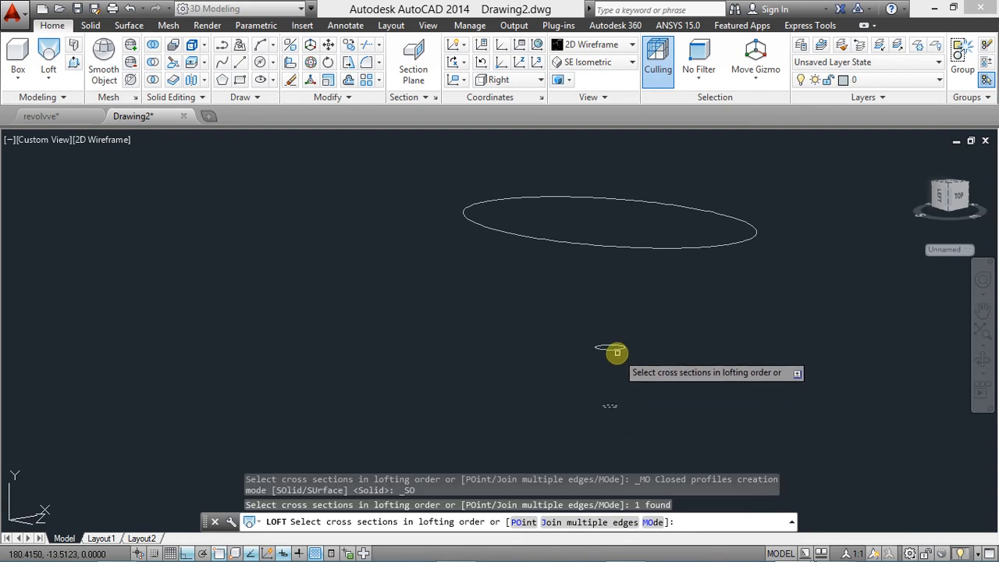
{"action": "left_click", "coordinate": [617, 349]}
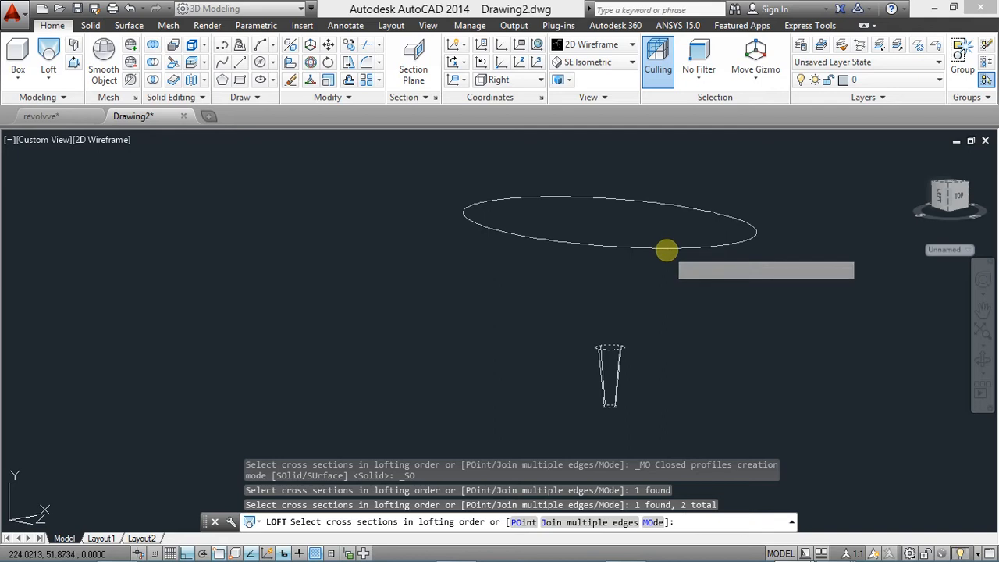
{"action": "left_click", "coordinate": [666, 248]}
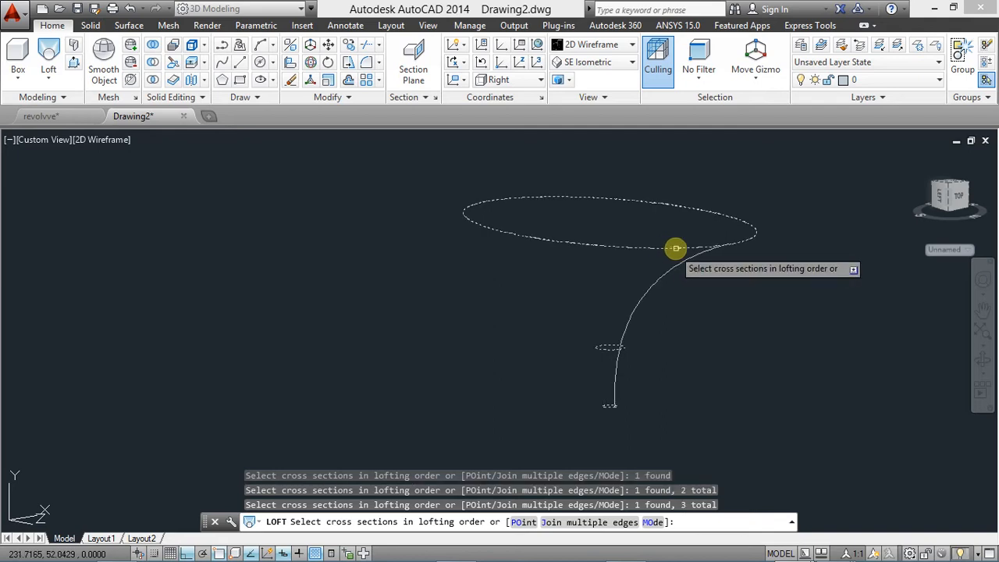
{"action": "right_click", "coordinate": [752, 286]}
{"action": "left_click", "coordinate": [776, 301]}
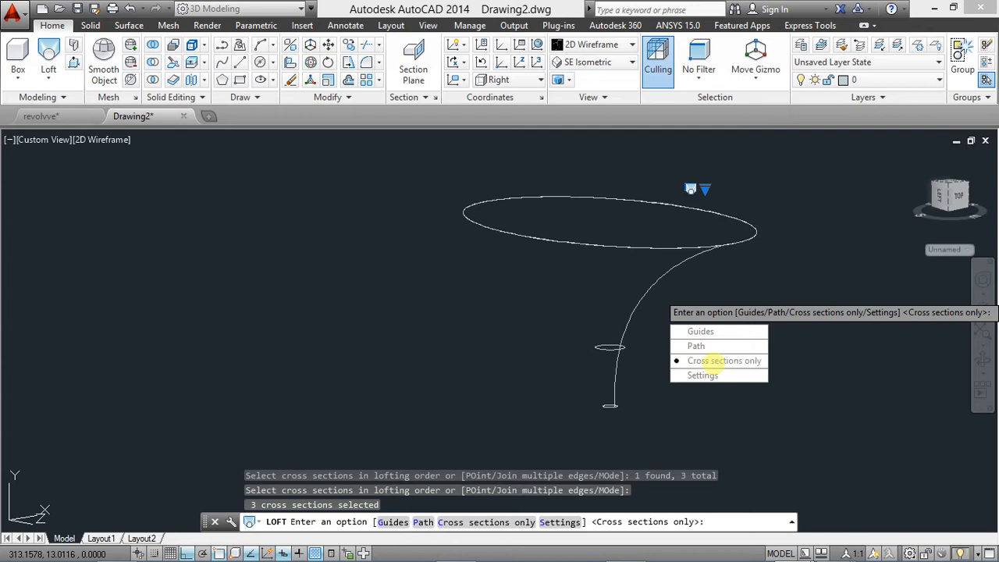
{"action": "left_click", "coordinate": [719, 361]}
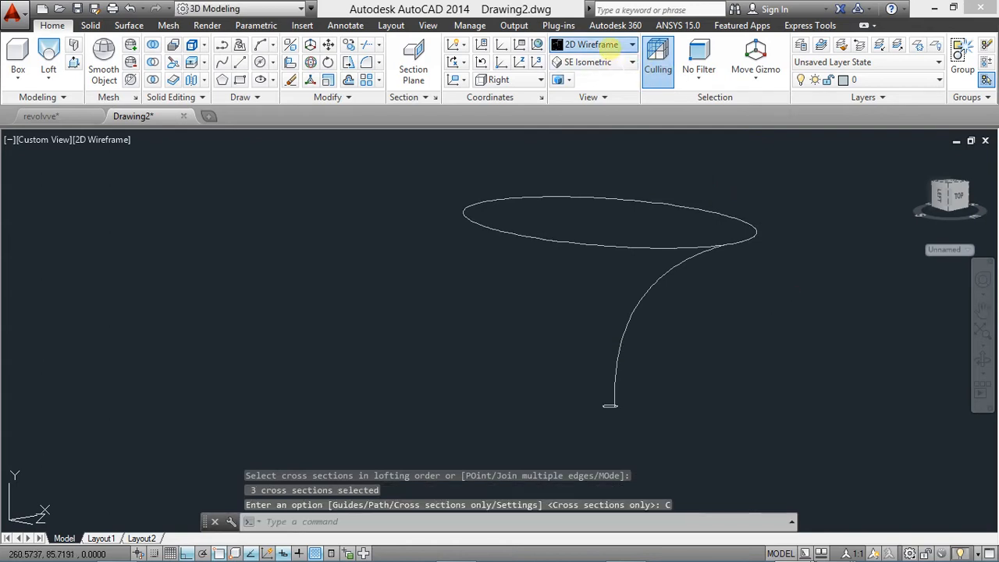
Display the lofted funnel in the Shaded with edges visual style.
{"action": "left_click", "coordinate": [608, 47]}
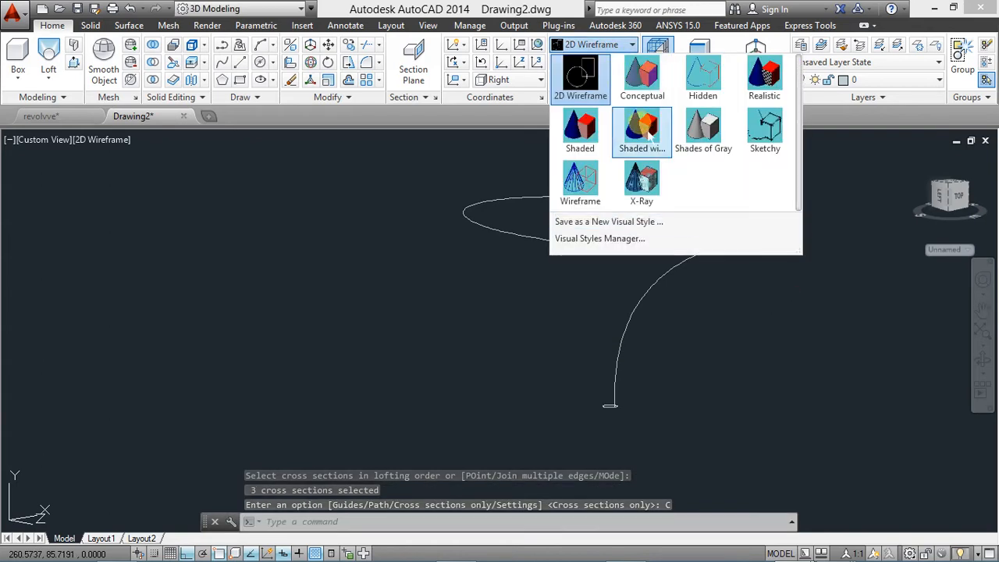
{"action": "left_click", "coordinate": [647, 131]}
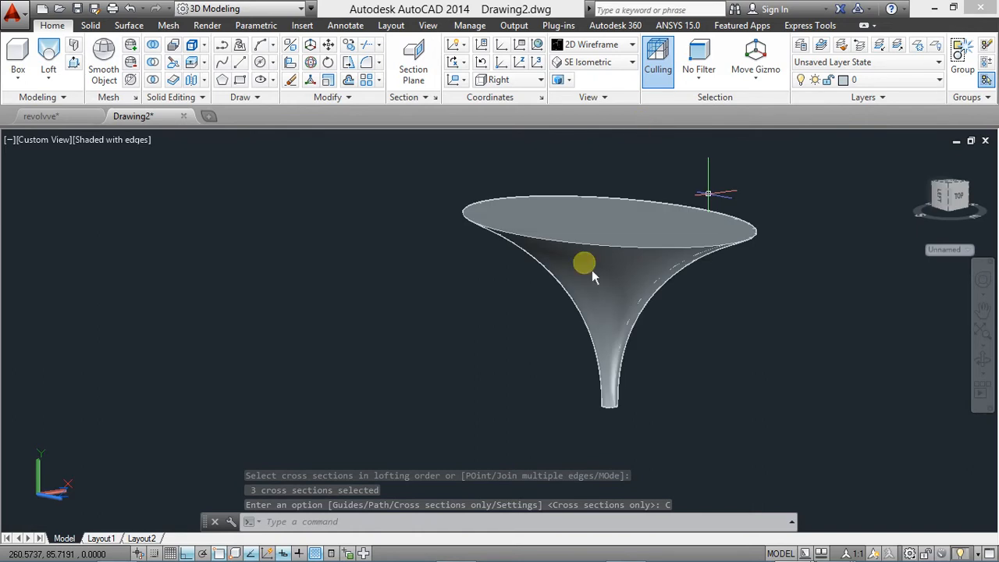
{"action": "mouse_move", "coordinate": [556, 287]}
{"action": "middle_mouse_down", "text": "shift"}
{"action": "mouse_move", "coordinate": [521, 310]}
{"action": "mouse_move", "coordinate": [546, 243]}
{"action": "mouse_move", "coordinate": [570, 278]}
{"action": "mouse_move", "coordinate": [546, 272]}
{"action": "middle_mouse_up", "text": "shift"}
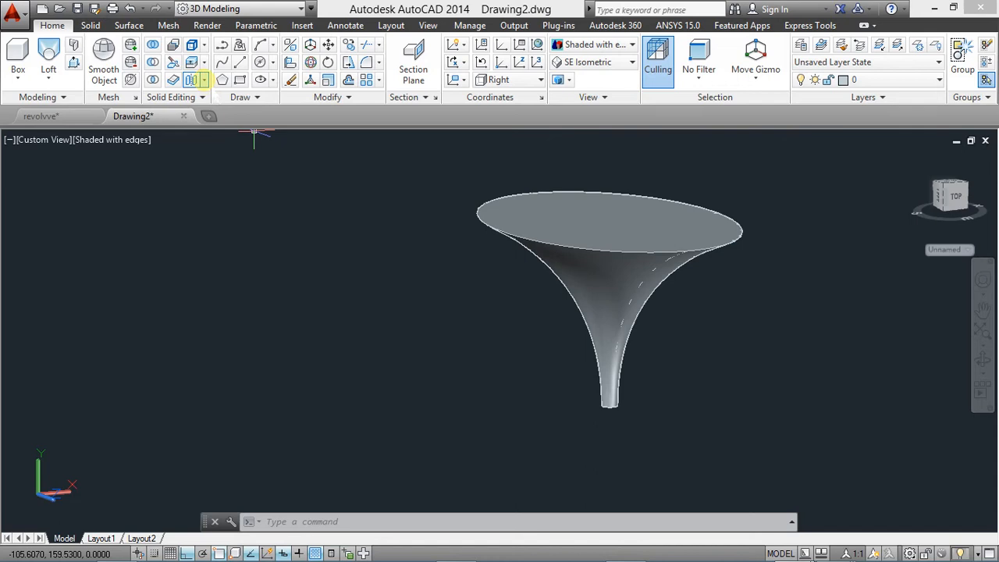
Start a Shell on the funnel solid, removing the elliptical top face and the small circular bottom face.
{"action": "left_click", "coordinate": [203, 80]}
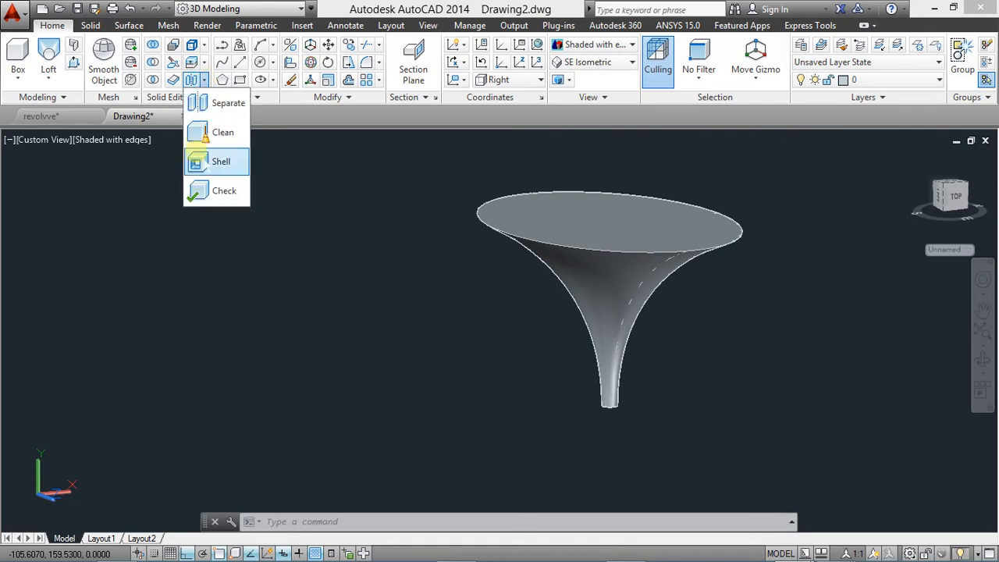
{"action": "left_click", "coordinate": [201, 159]}
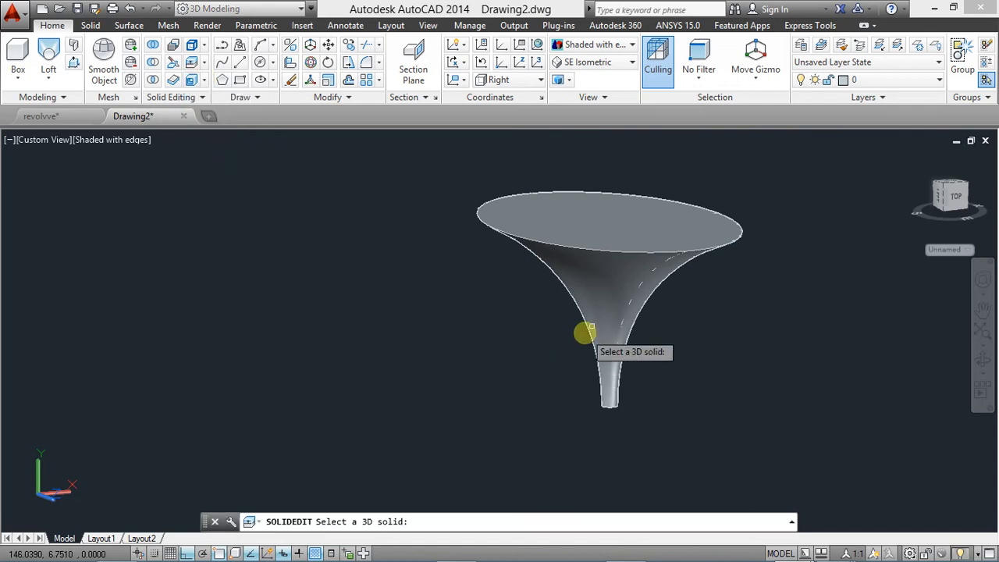
{"action": "left_click", "coordinate": [590, 275]}
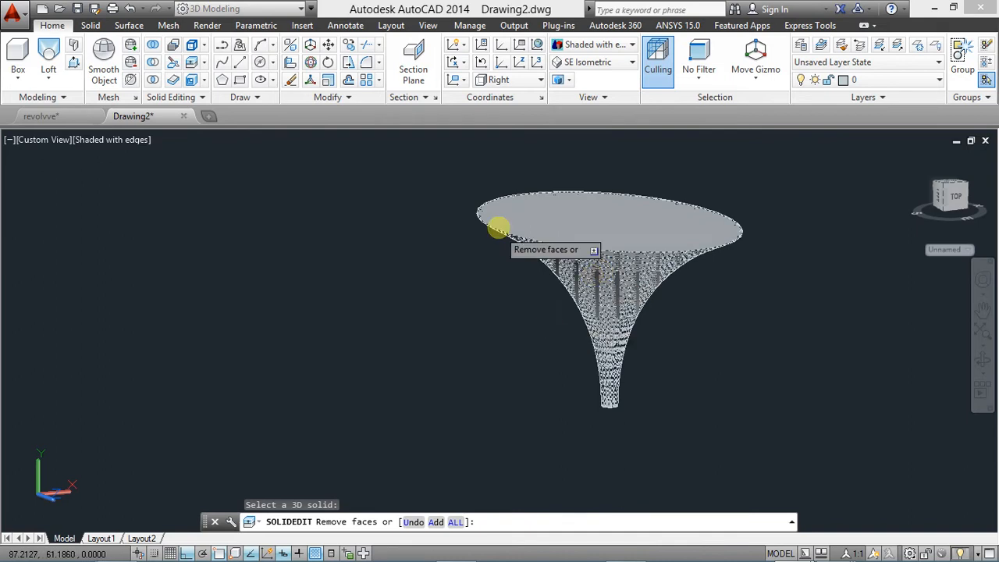
{"action": "left_click", "coordinate": [607, 220]}
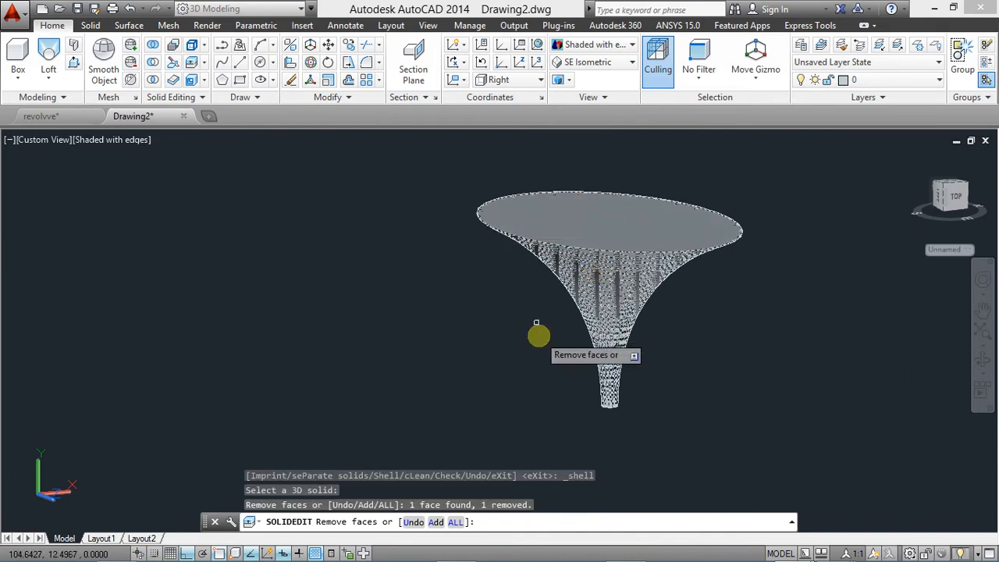
{"action": "middle_click_drag", "start_coordinate": [535, 337], "coordinate": [546, 197], "text": "shift"}
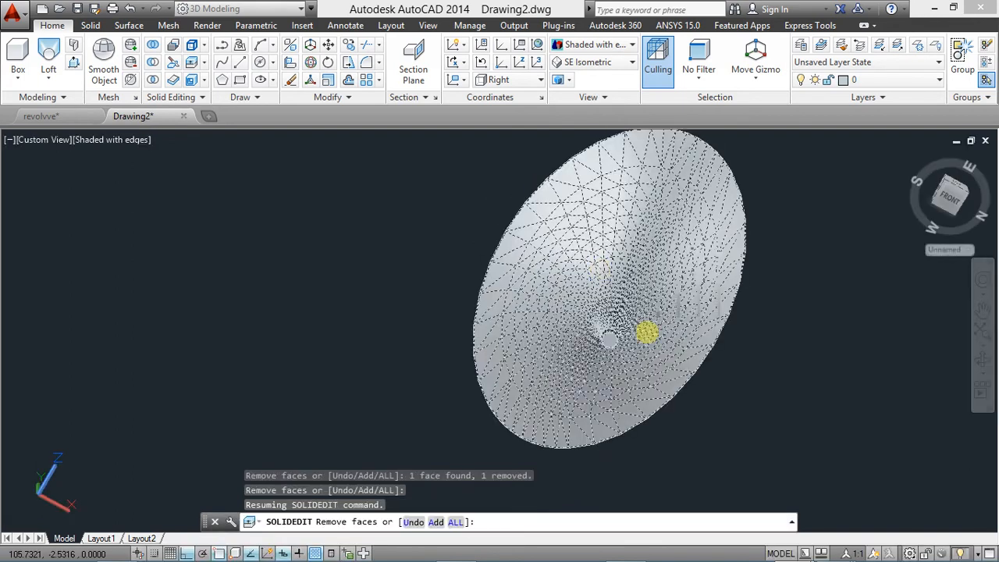
{"action": "scroll", "coordinate": [648, 324], "scroll_direction": "up", "scroll_amount": 2}
{"action": "scroll", "coordinate": [577, 326], "scroll_direction": "up", "scroll_amount": 2}
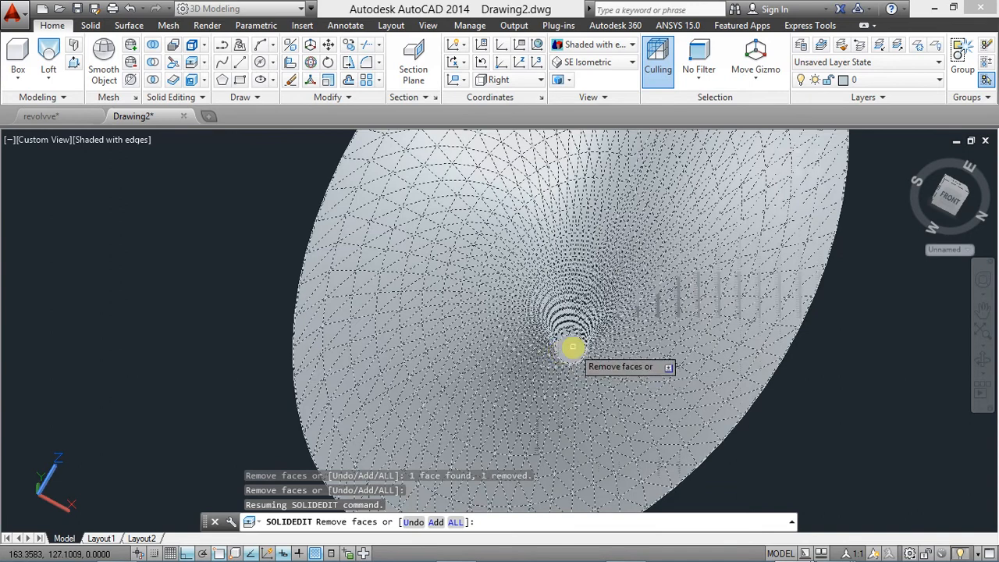
{"action": "left_click", "coordinate": [572, 348]}
{"action": "right_click", "coordinate": [263, 248]}
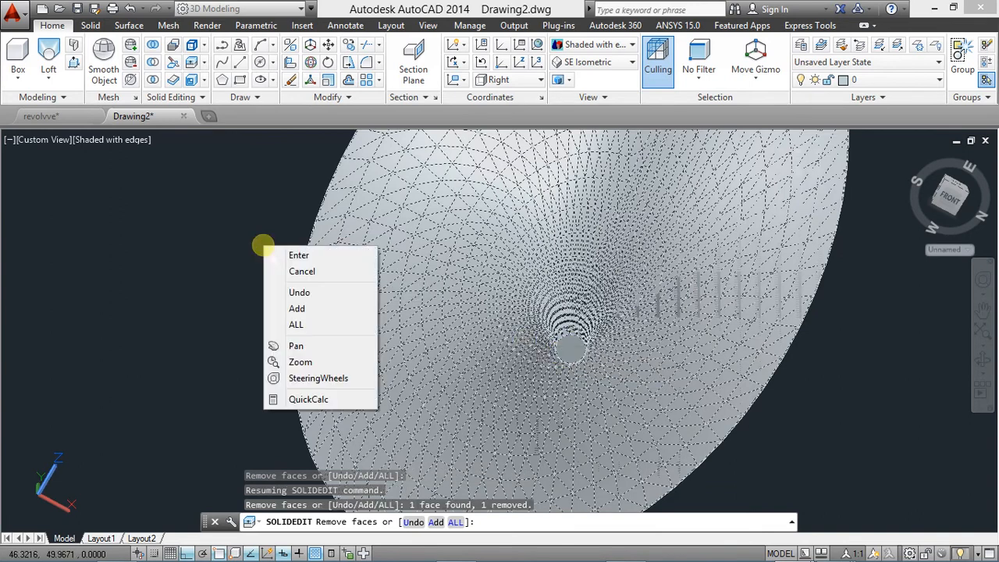
{"action": "left_click", "coordinate": [298, 255]}
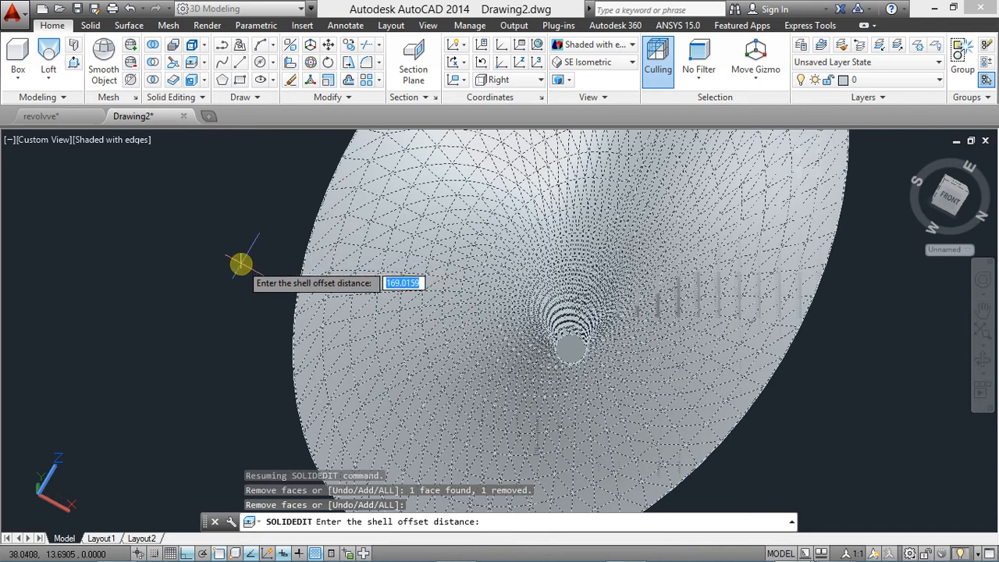
Set the shell offset distance to 0.2 and exit solid editing.
{"action": "type", "text": ".2"}
{"action": "key", "text": "Return"}
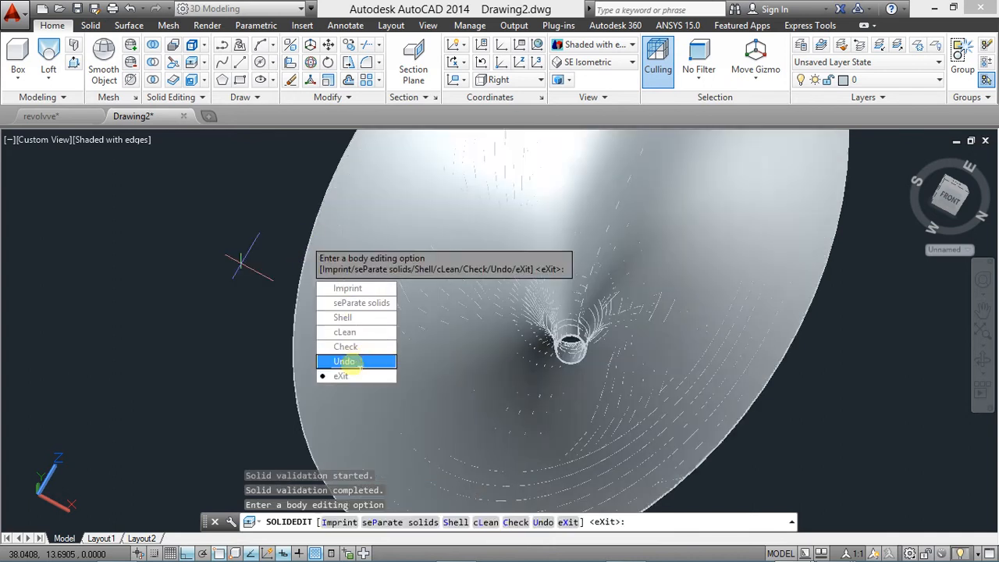
{"action": "left_click", "coordinate": [353, 376]}
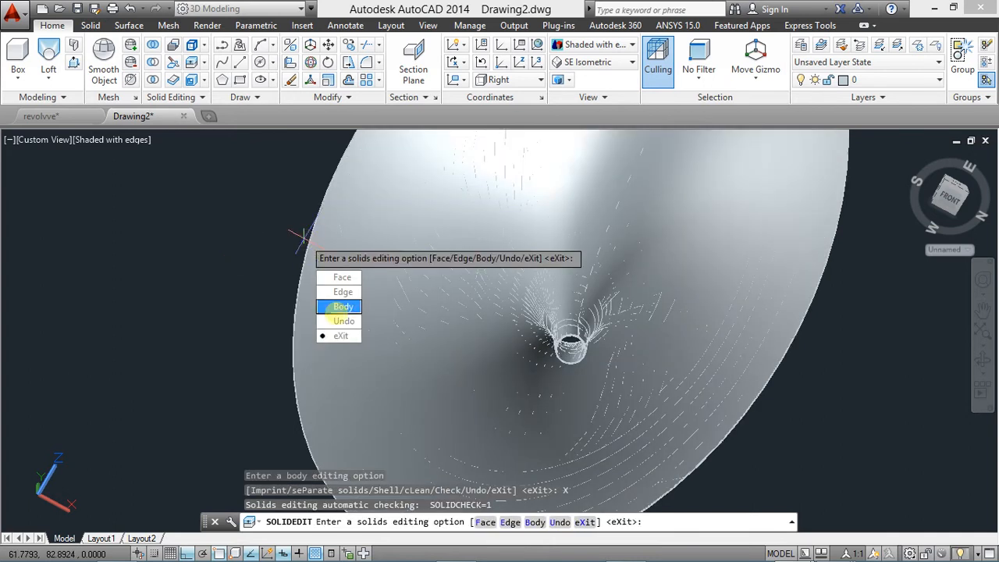
{"action": "left_click", "coordinate": [348, 341]}
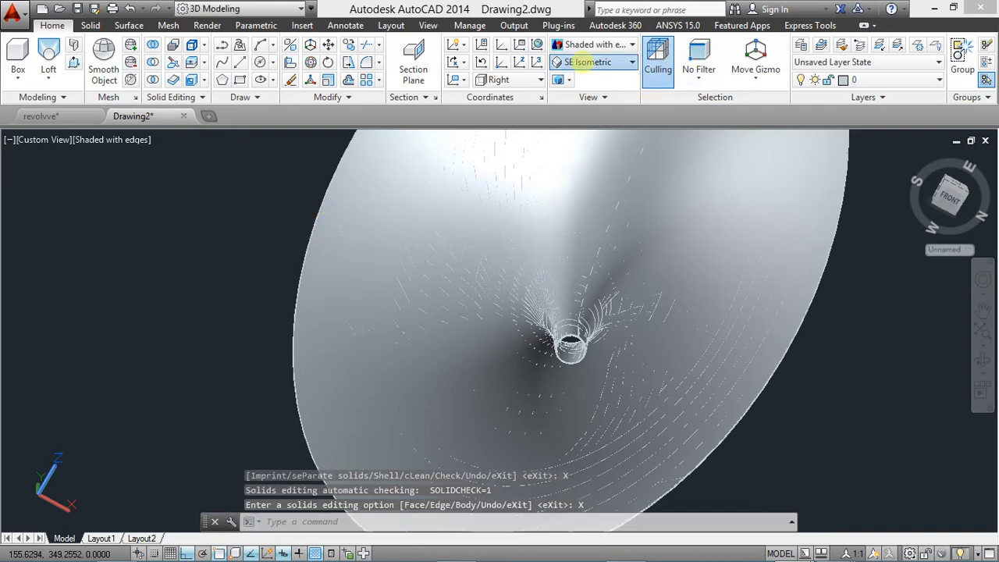
Show the hollow funnel in the SE Isometric view and tilt it slightly to see inside.
{"action": "left_click", "coordinate": [577, 62]}
{"action": "key", "text": "Escape"}
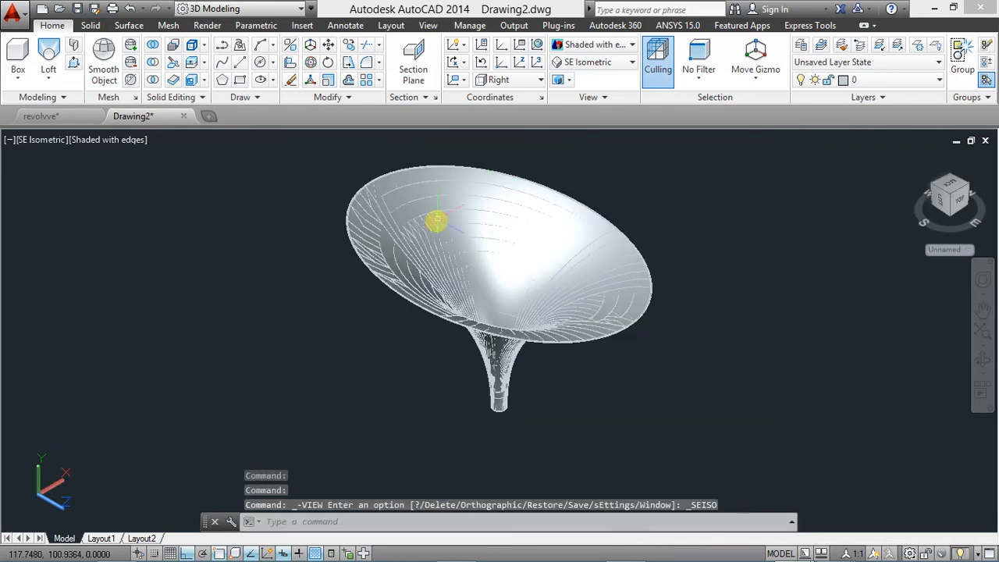
{"action": "mouse_move", "coordinate": [367, 258]}
{"action": "middle_mouse_down", "text": "shift"}
{"action": "mouse_move", "coordinate": [402, 217]}
{"action": "mouse_move", "coordinate": [407, 251]}
{"action": "mouse_move", "coordinate": [399, 277]}
{"action": "mouse_move", "coordinate": [384, 285]}
{"action": "middle_mouse_up", "text": "shift"}
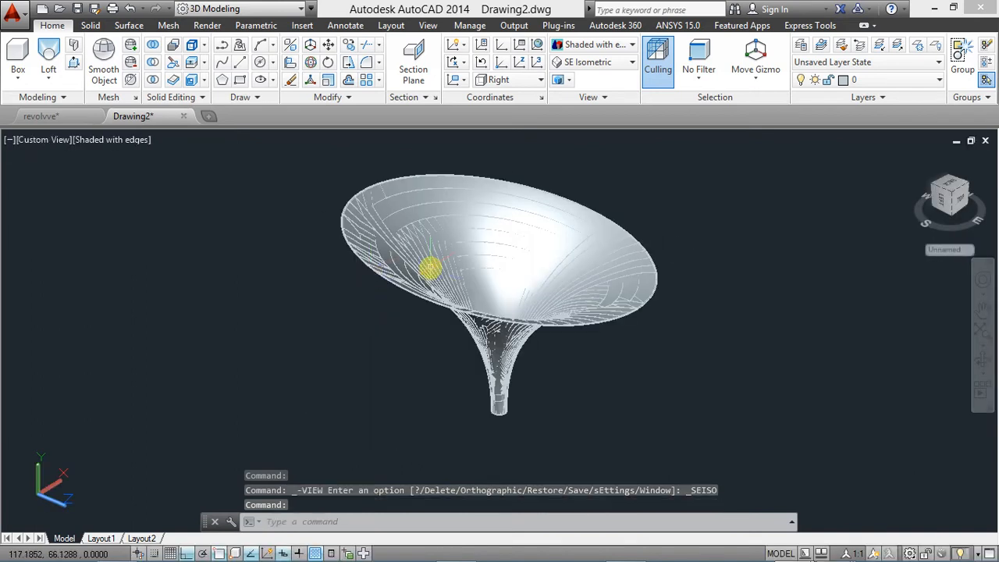
Set the funnel solid's color to Cyan and clear the selection.
{"action": "left_click", "coordinate": [424, 212]}
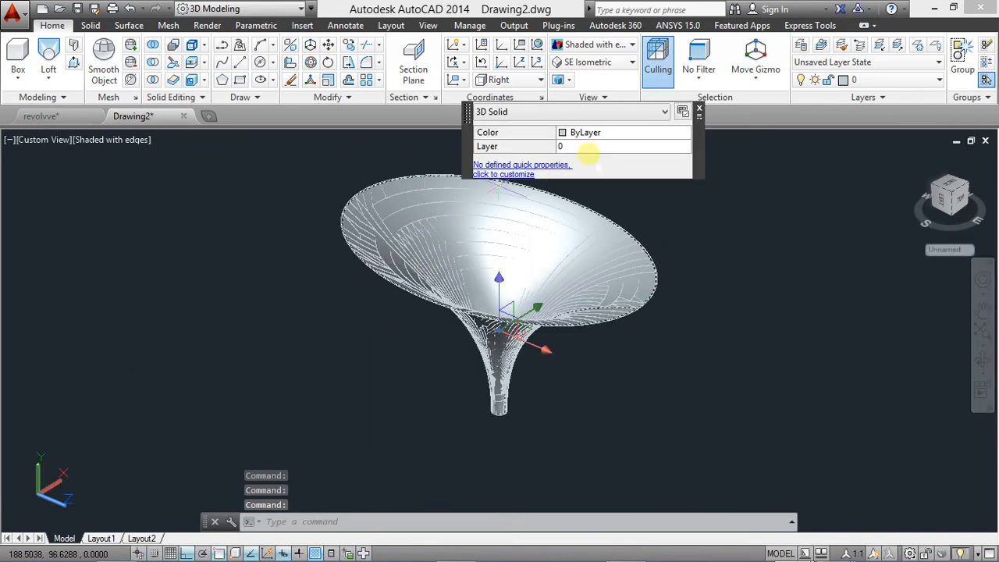
{"action": "left_click", "coordinate": [589, 132]}
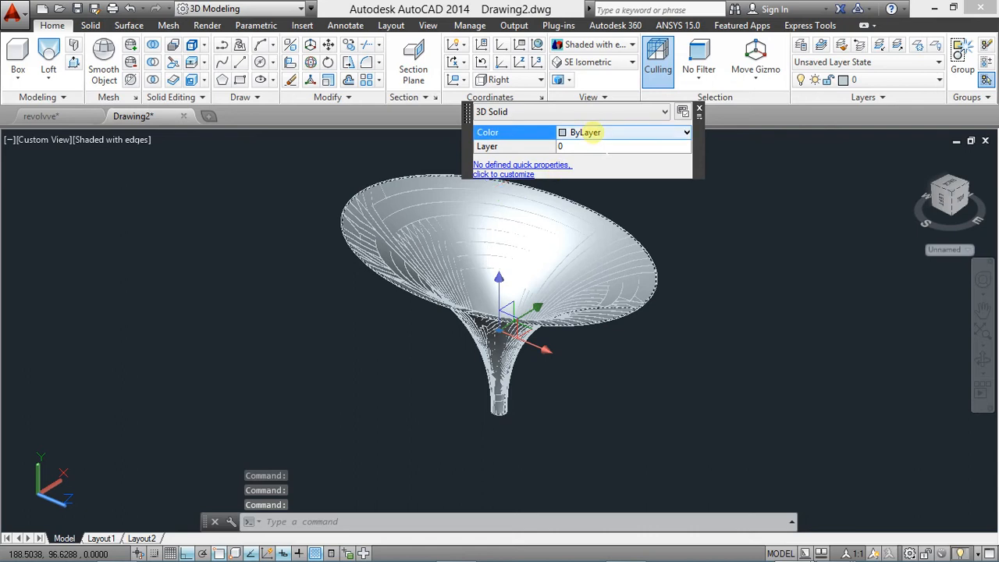
{"action": "left_click", "coordinate": [628, 134]}
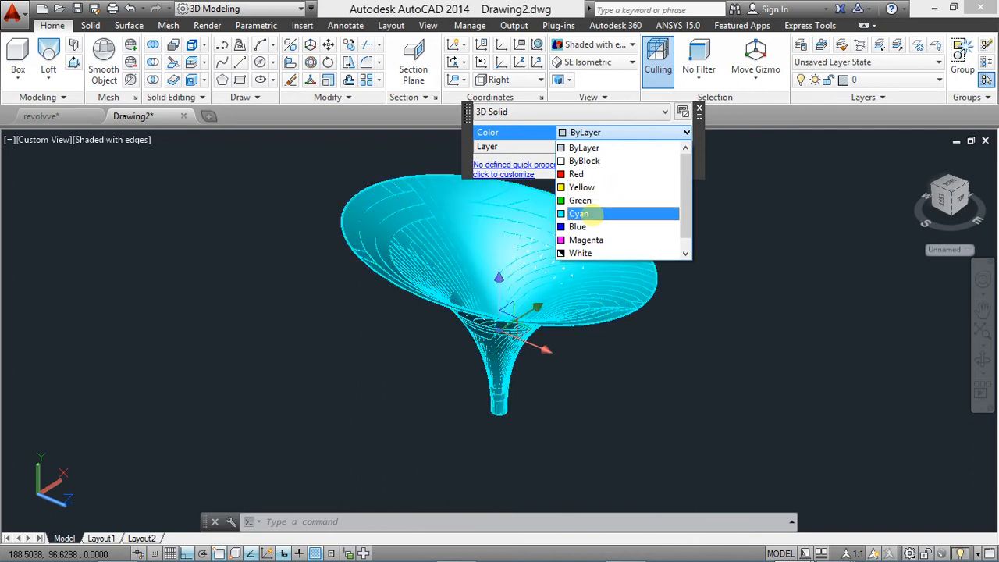
{"action": "left_click", "coordinate": [587, 213]}
{"action": "left_click", "coordinate": [664, 369]}
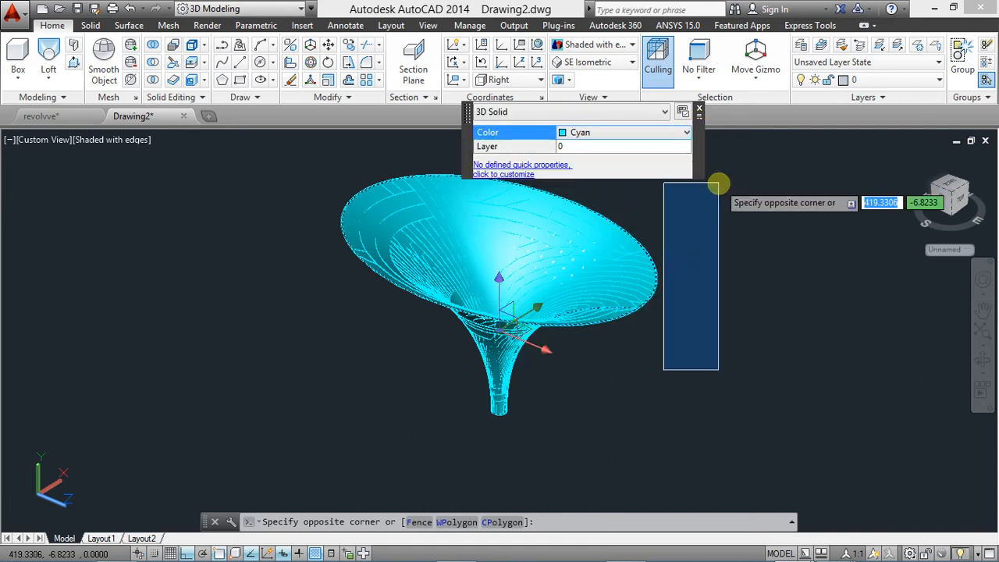
{"action": "left_click", "coordinate": [714, 187]}
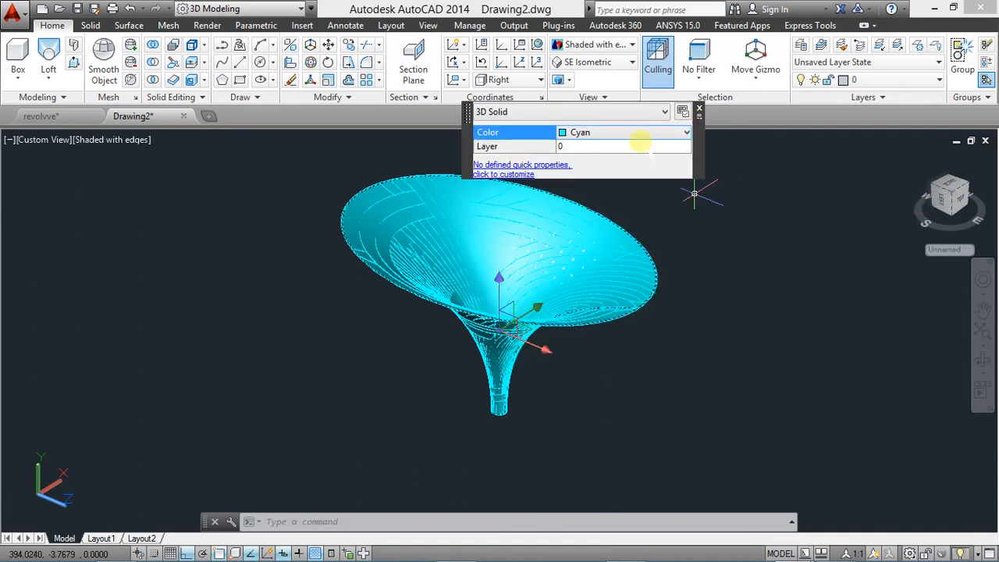
{"action": "left_click", "coordinate": [704, 112]}
{"action": "key", "text": "Escape"}
Save the funnel drawing as funnnel in the part2 folder.
{"action": "middle_click_drag", "start_coordinate": [638, 359], "coordinate": [677, 301], "text": "shift"}
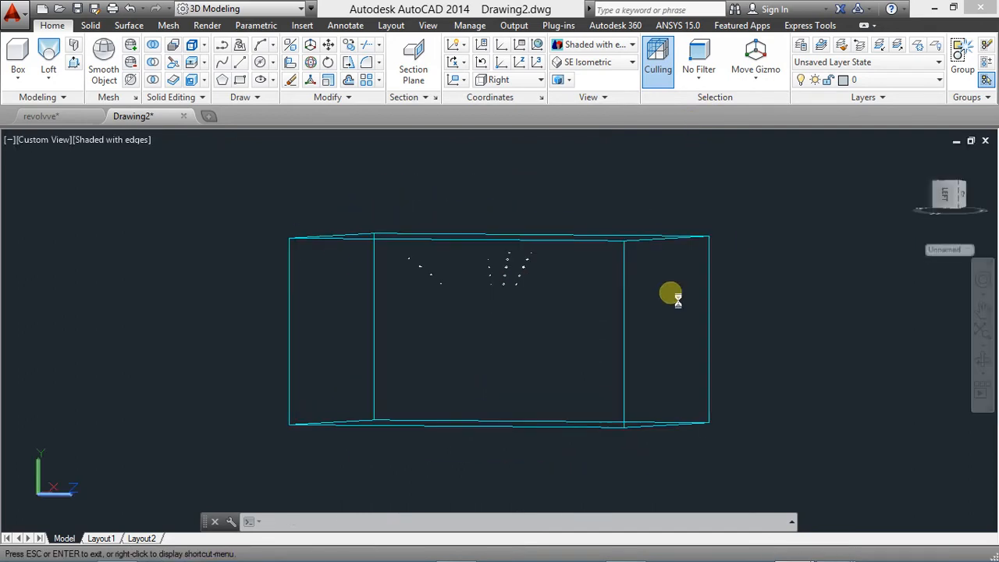
{"action": "mouse_move", "coordinate": [582, 323]}
{"action": "middle_mouse_down"}
{"action": "mouse_move", "coordinate": [561, 353]}
{"action": "mouse_move", "coordinate": [597, 364]}
{"action": "mouse_move", "coordinate": [602, 351]}
{"action": "mouse_move", "coordinate": [604, 379]}
{"action": "mouse_move", "coordinate": [602, 363]}
{"action": "middle_mouse_up"}
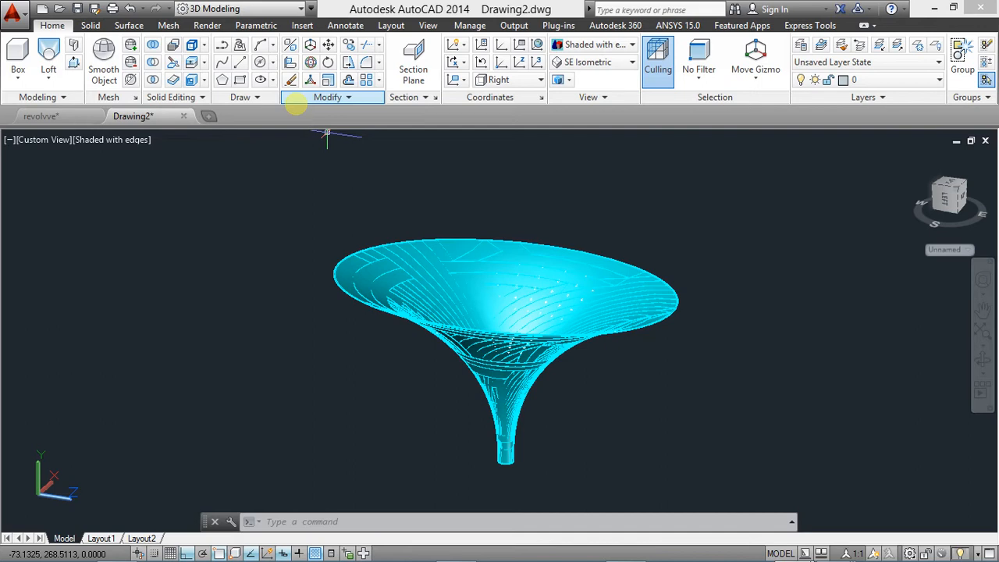
{"action": "middle_click_drag", "start_coordinate": [403, 335], "coordinate": [425, 334], "text": "shift"}
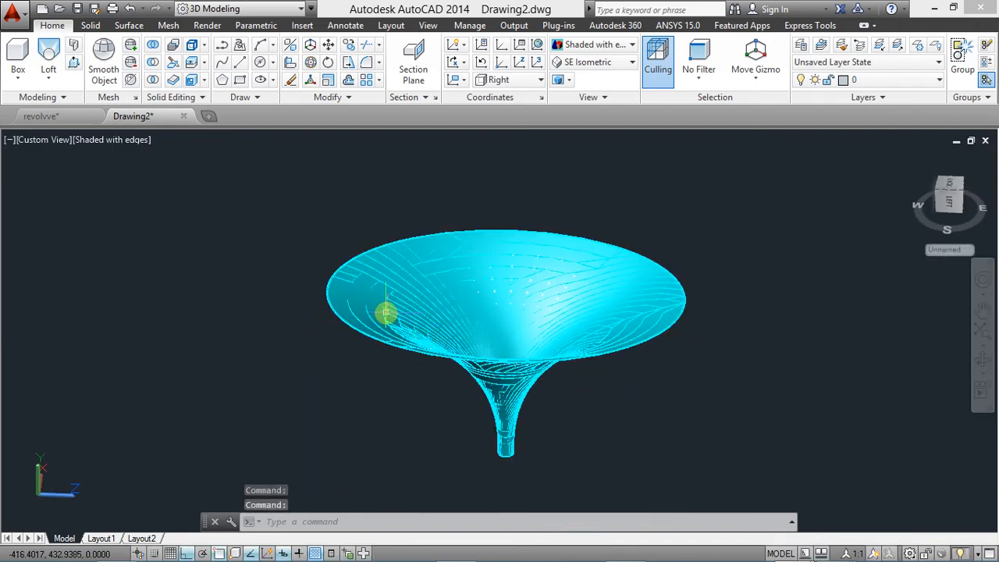
{"action": "mouse_move", "coordinate": [367, 310]}
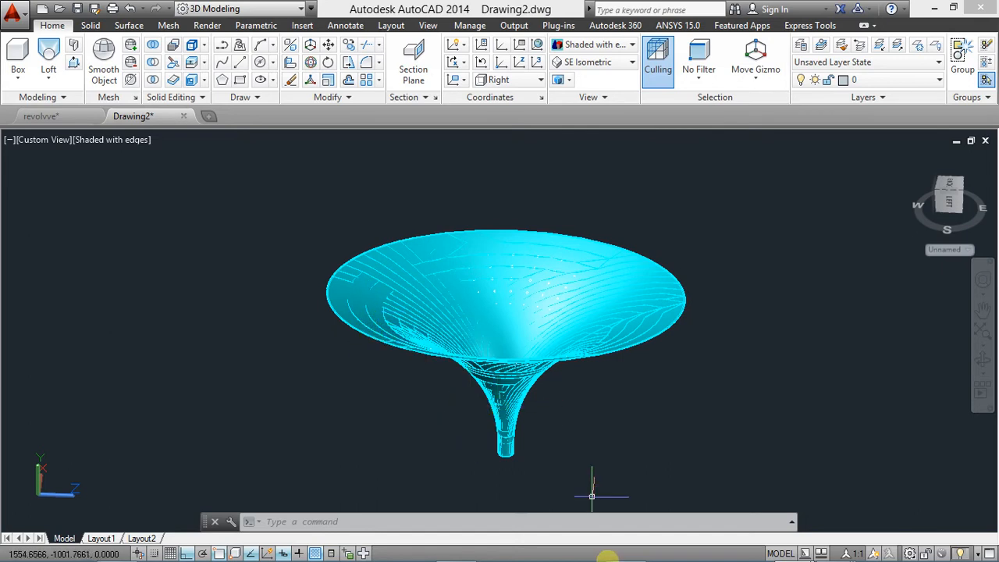
{"action": "mouse_move", "coordinate": [636, 551]}
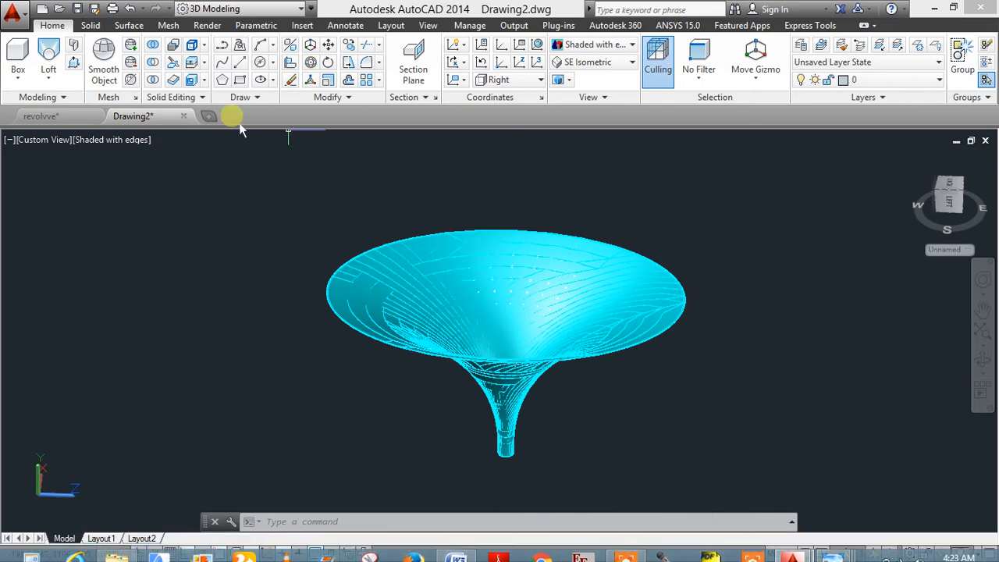
{"action": "left_click", "coordinate": [76, 9]}
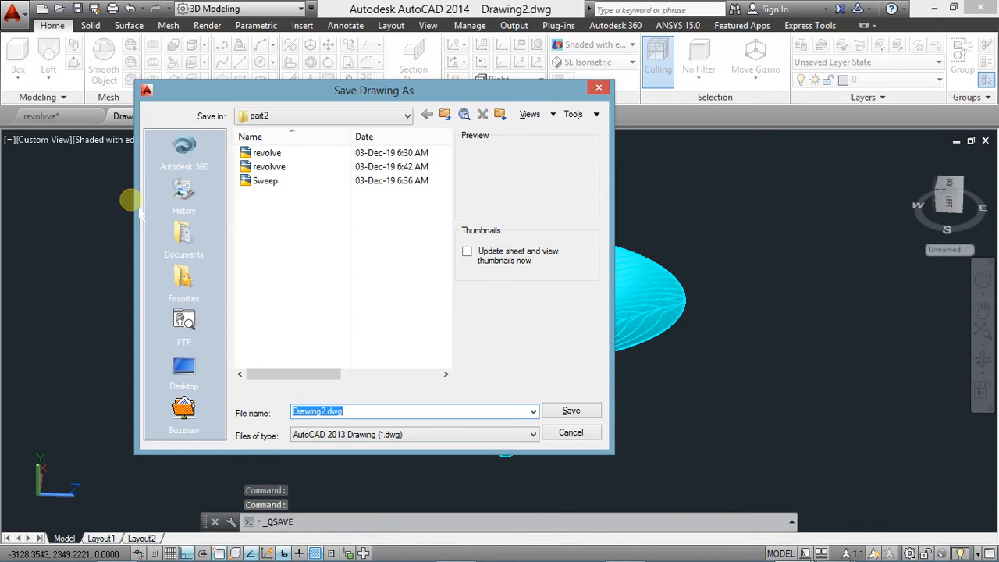
{"action": "type", "text": "funnnel"}
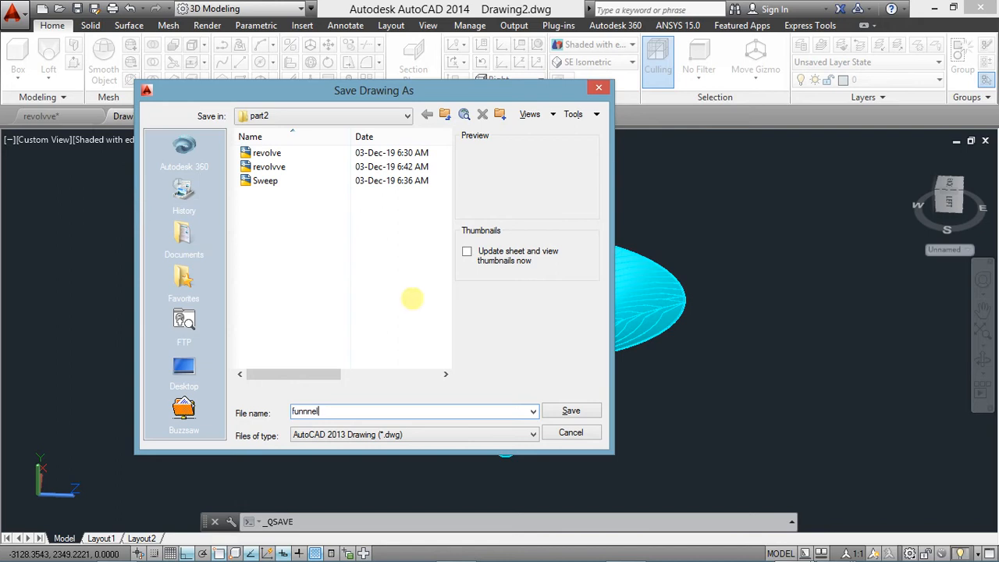
{"action": "left_click", "coordinate": [571, 410]}
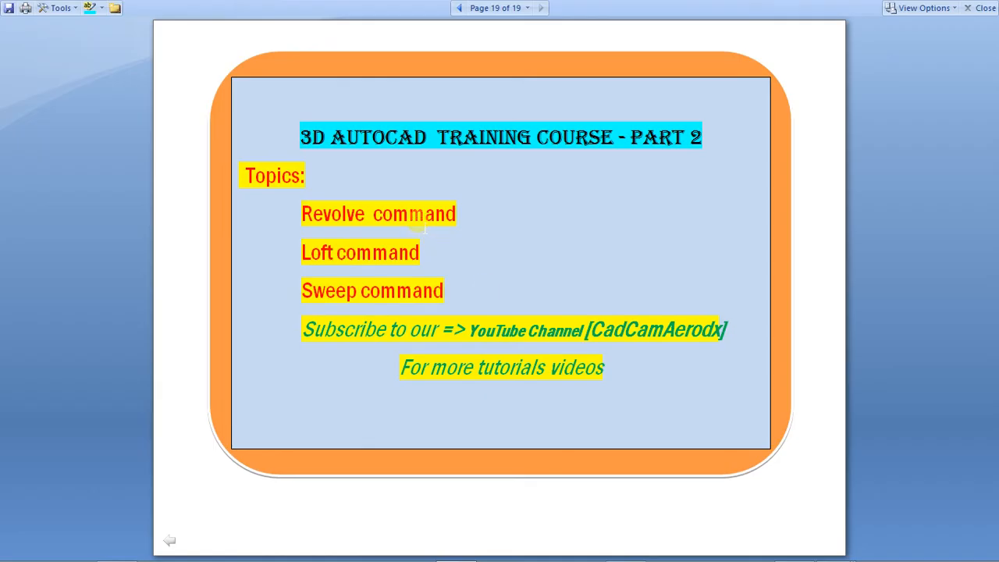
Switch from the course topics document to AutoCAD and create a new drawing from the acadiso3D template.
{"action": "left_click_drag", "start_coordinate": [303, 290], "coordinate": [458, 300]}
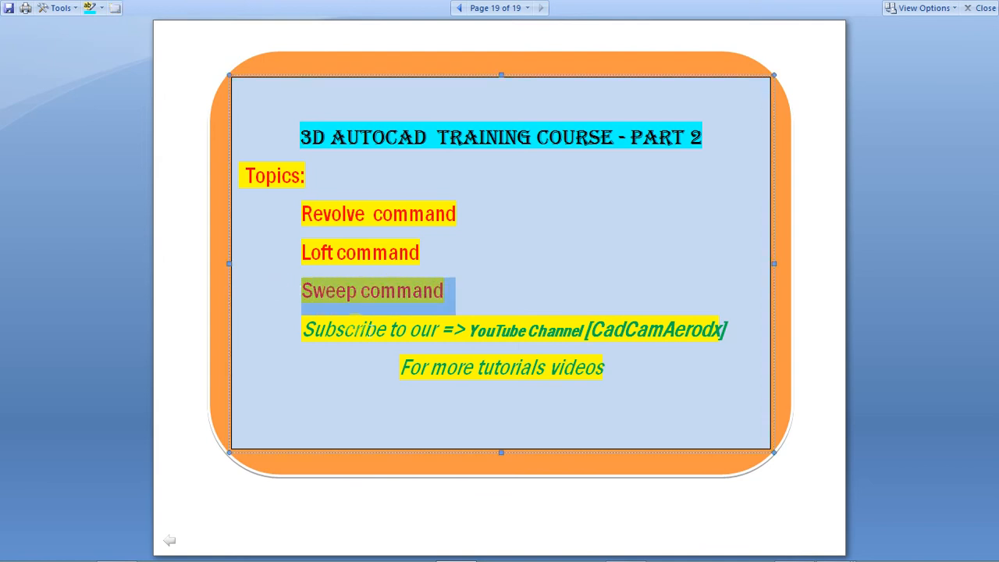
{"action": "left_click", "coordinate": [787, 547]}
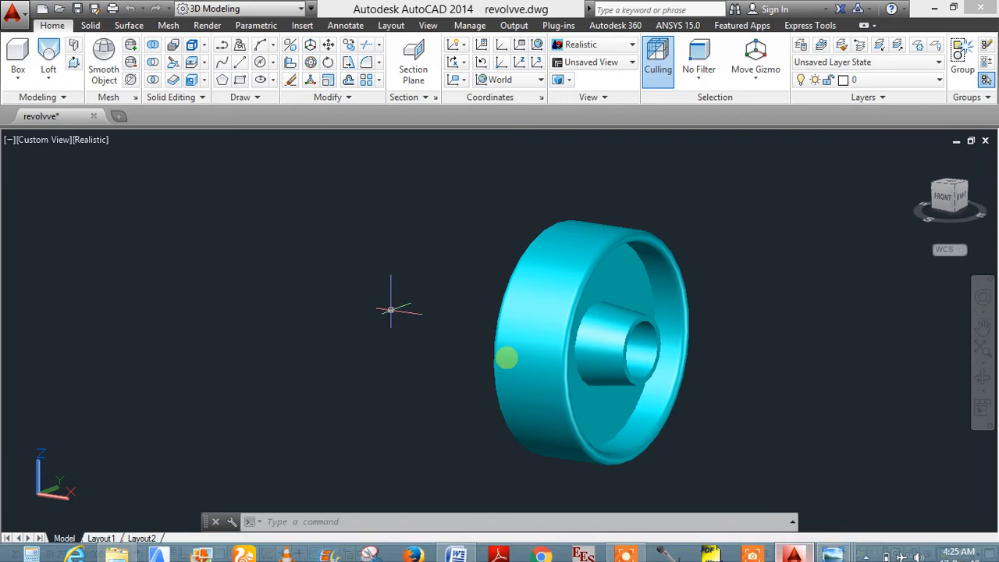
{"action": "left_click", "coordinate": [117, 117]}
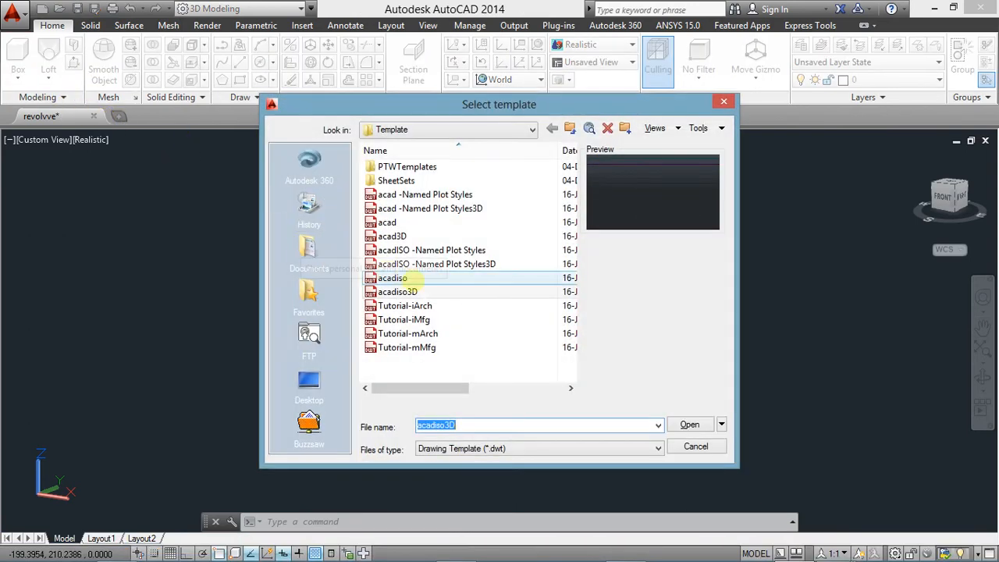
{"action": "left_click", "coordinate": [406, 292]}
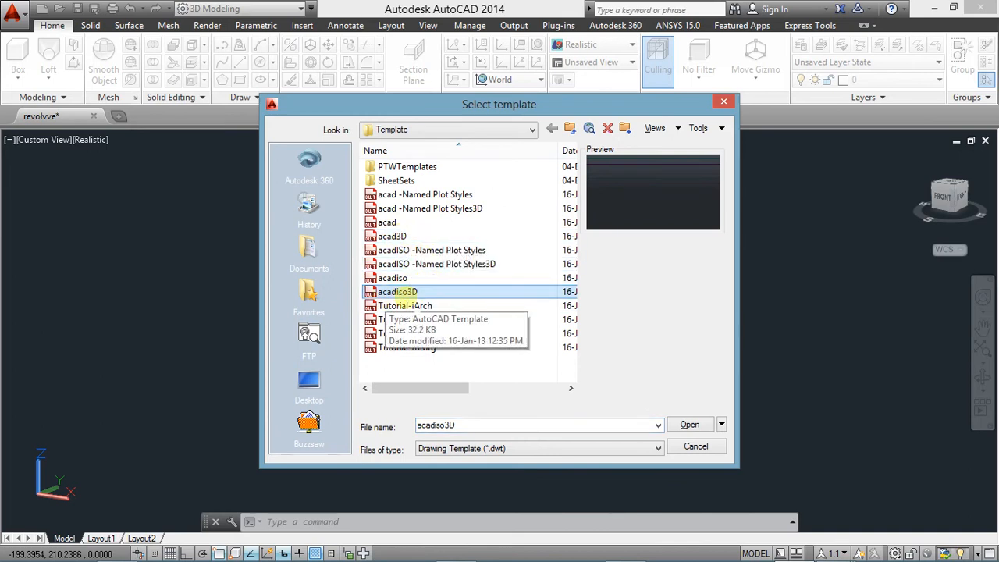
{"action": "left_click", "coordinate": [690, 424]}
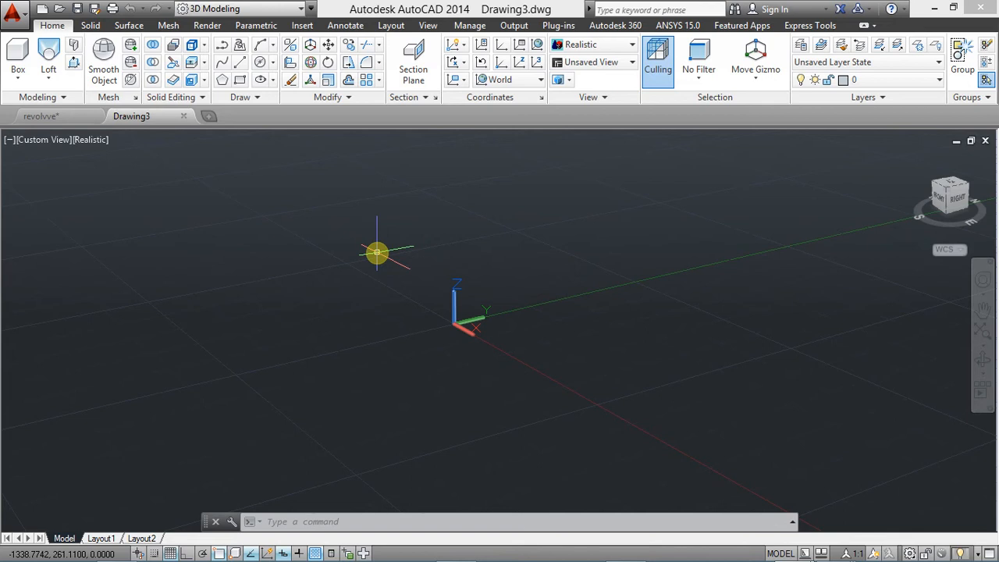
Set the model space limits from 0,0 to 100,100.
{"action": "type", "text": "l"}
{"action": "key", "text": "Return"}
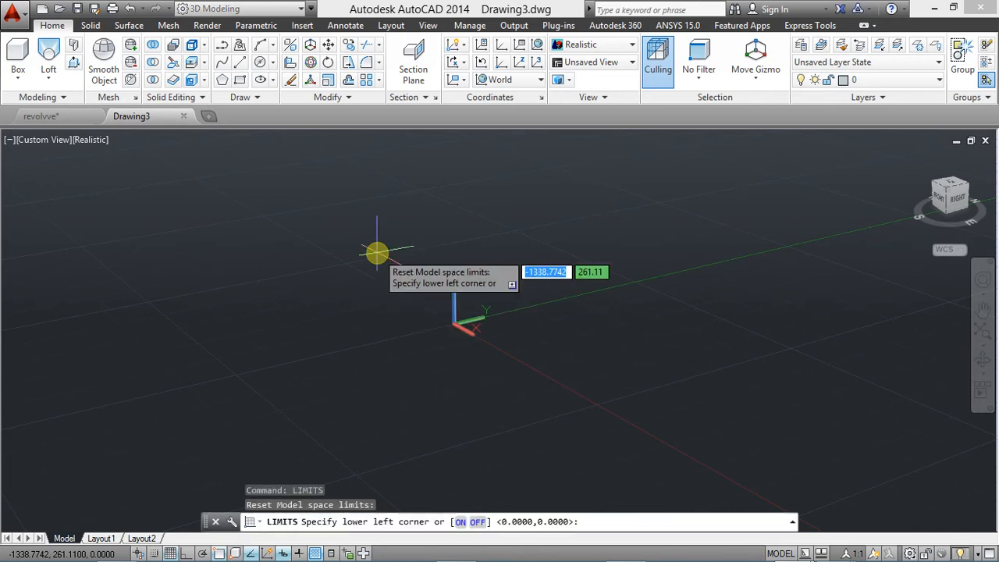
{"action": "type", "text": "0,0"}
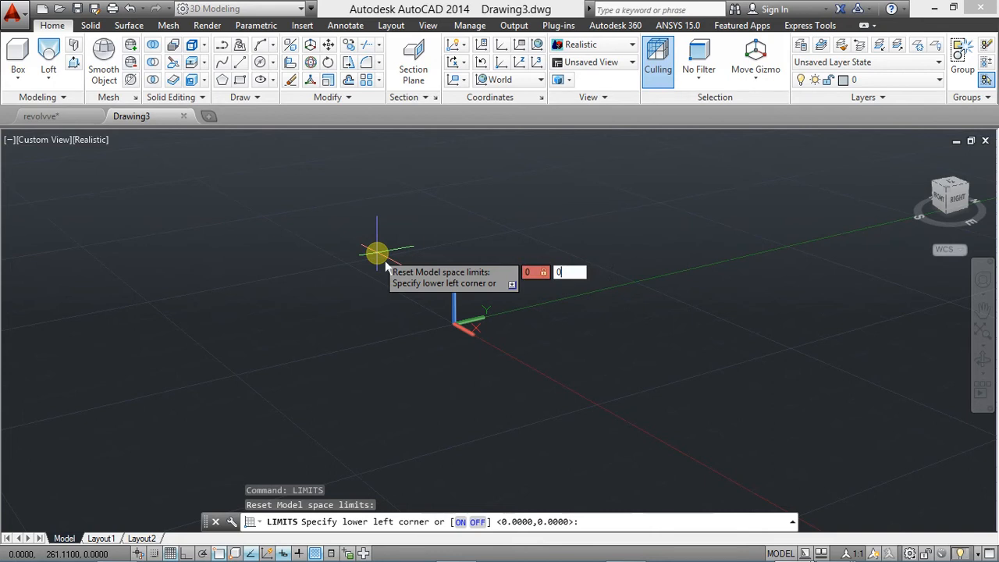
{"action": "key", "text": "Return"}
{"action": "type", "text": "100"}
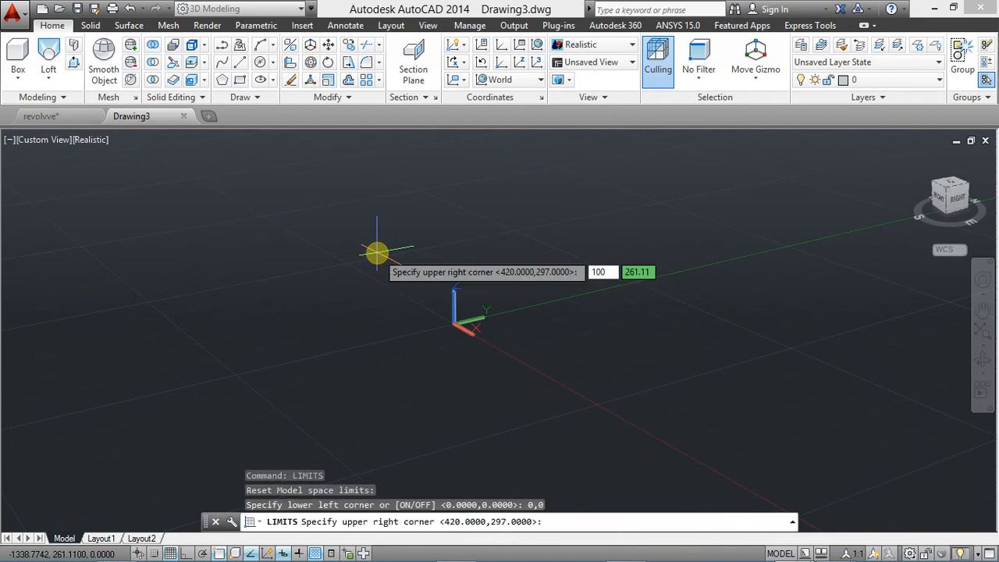
{"action": "key", "text": "Tab"}
{"action": "type", "text": "10"}
{"action": "type", "text": "100,100"}
{"action": "key", "text": "Return"}
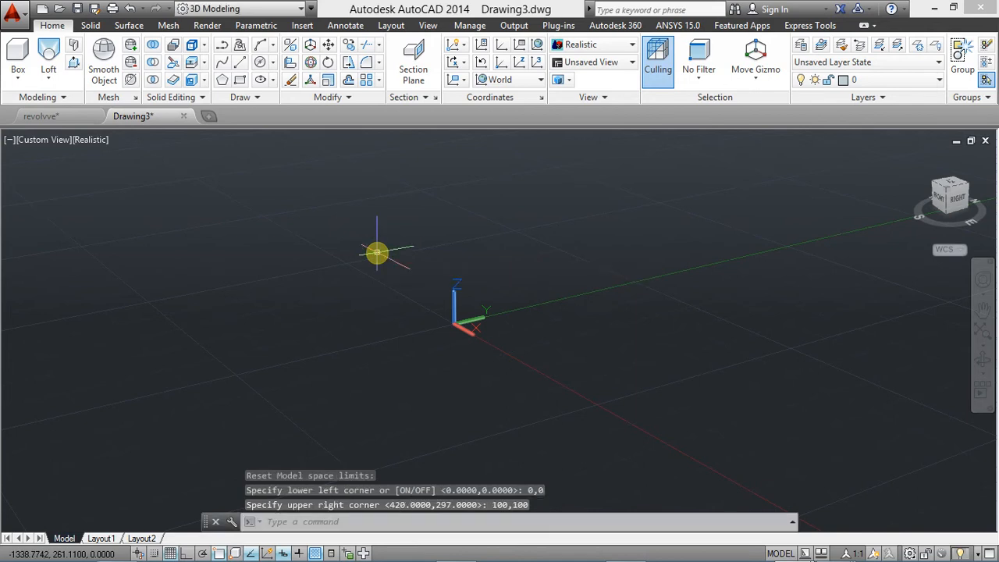
Set the UCS icon to the Noorigin option so it stays in the viewport corner.
{"action": "type", "text": "ucsicon"}
{"action": "key", "text": "Return"}
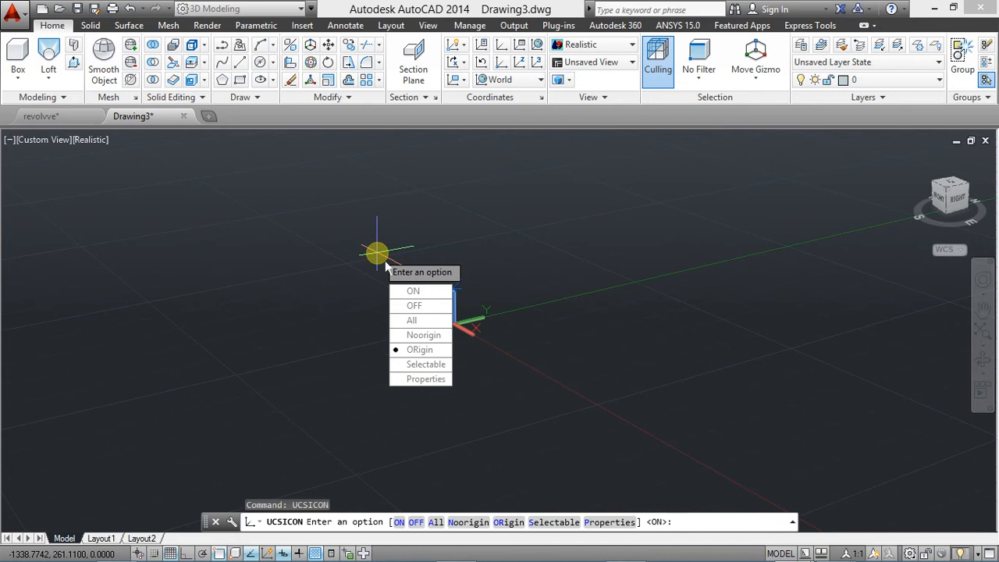
{"action": "type", "text": "n"}
{"action": "key", "text": "Return"}
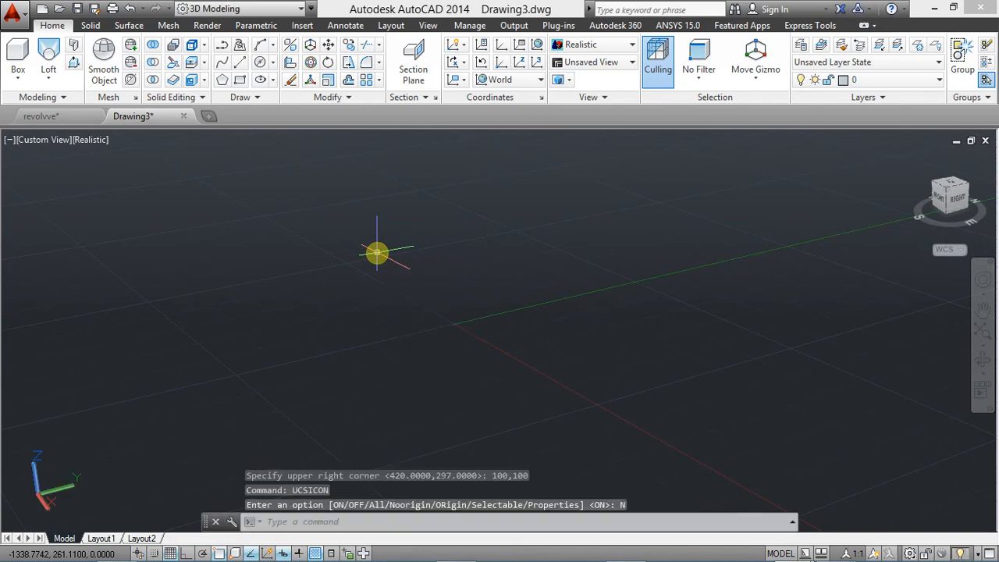
Zoom to the whole drawing area and turn off the grid.
{"action": "key", "text": "Return"}
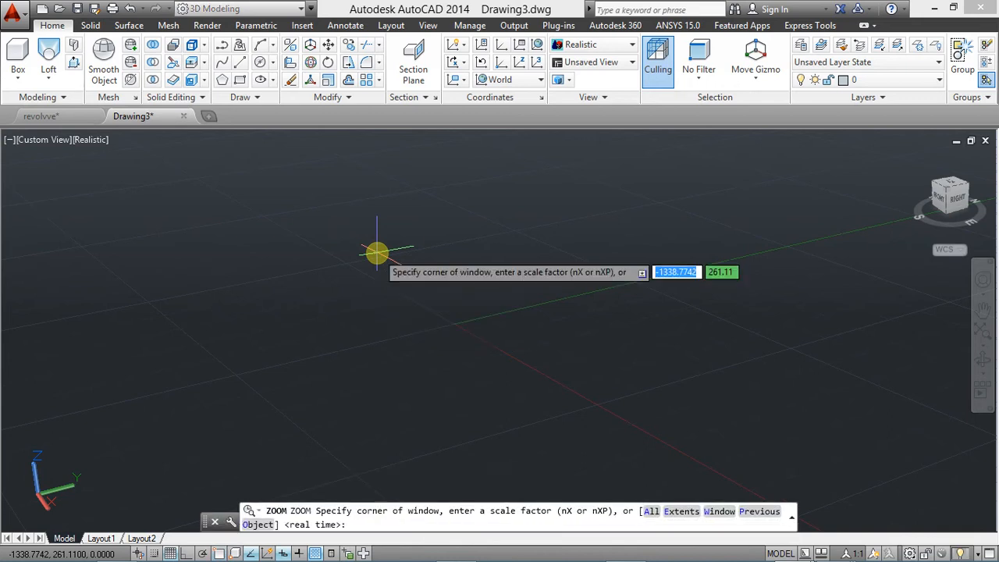
{"action": "type", "text": "a"}
{"action": "key", "text": "Return"}
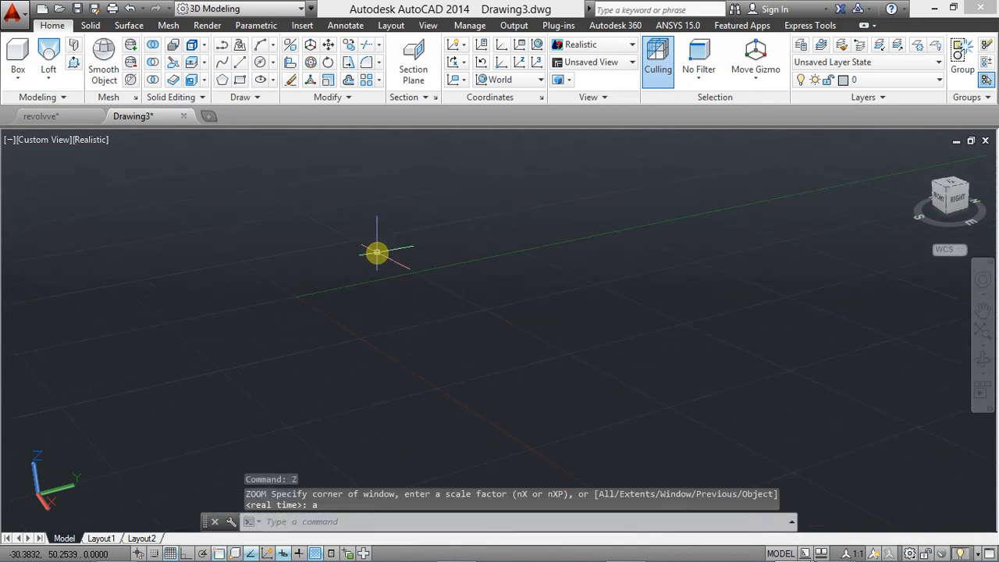
{"action": "key", "text": "F7"}
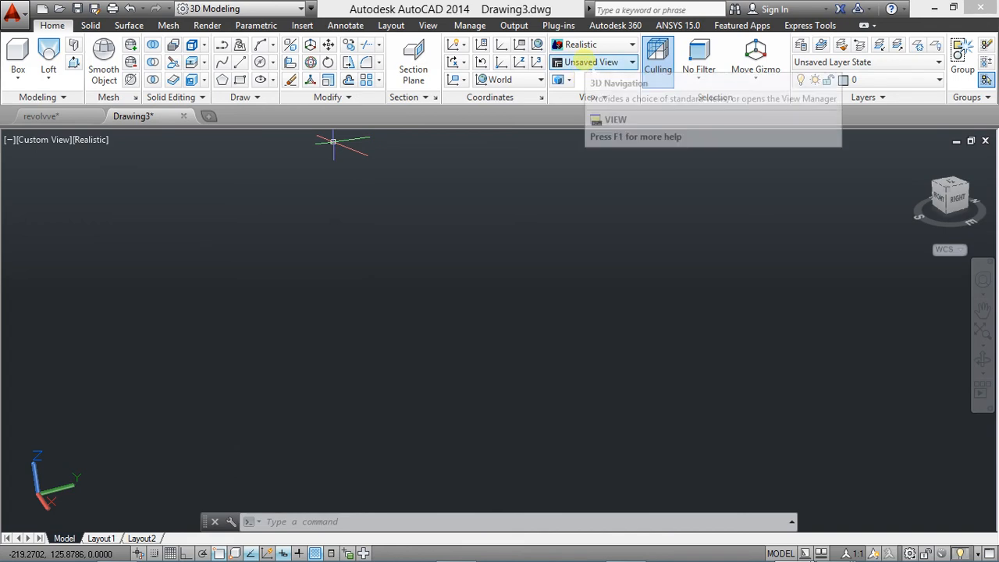
Switch to the SE Isometric view and set the UCS to Right.
{"action": "left_click", "coordinate": [586, 63]}
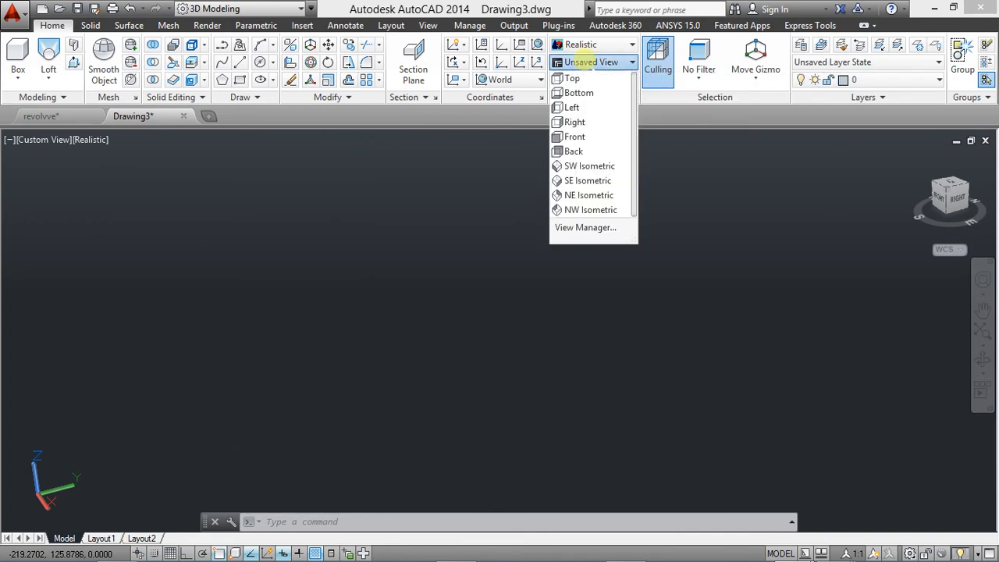
{"action": "left_click", "coordinate": [591, 181]}
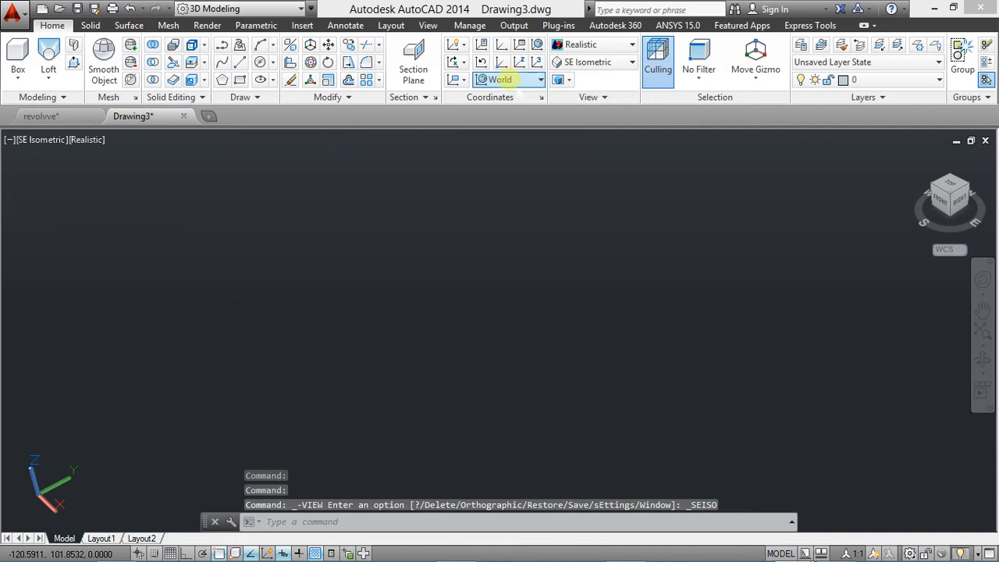
{"action": "left_click", "coordinate": [505, 78]}
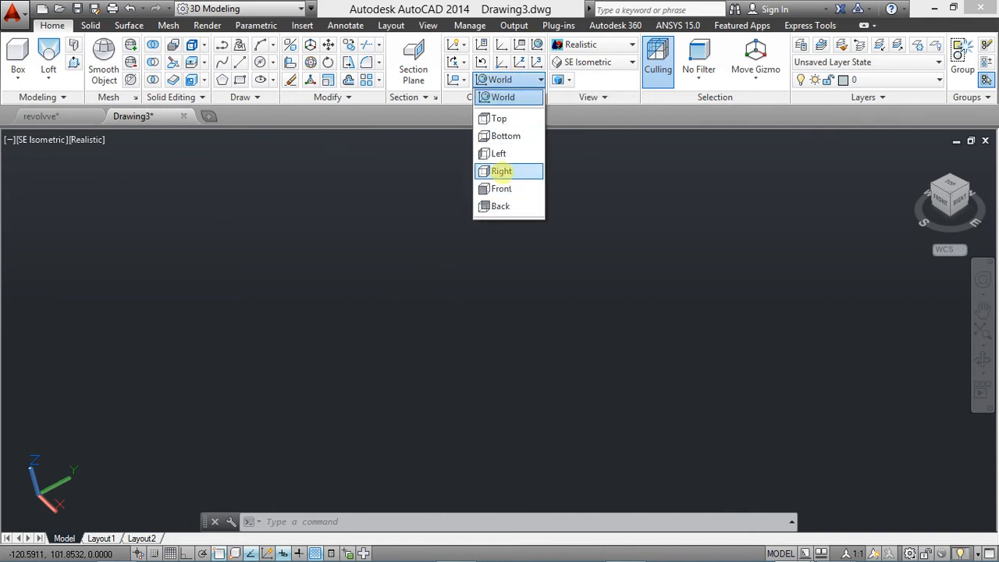
{"action": "left_click", "coordinate": [501, 171]}
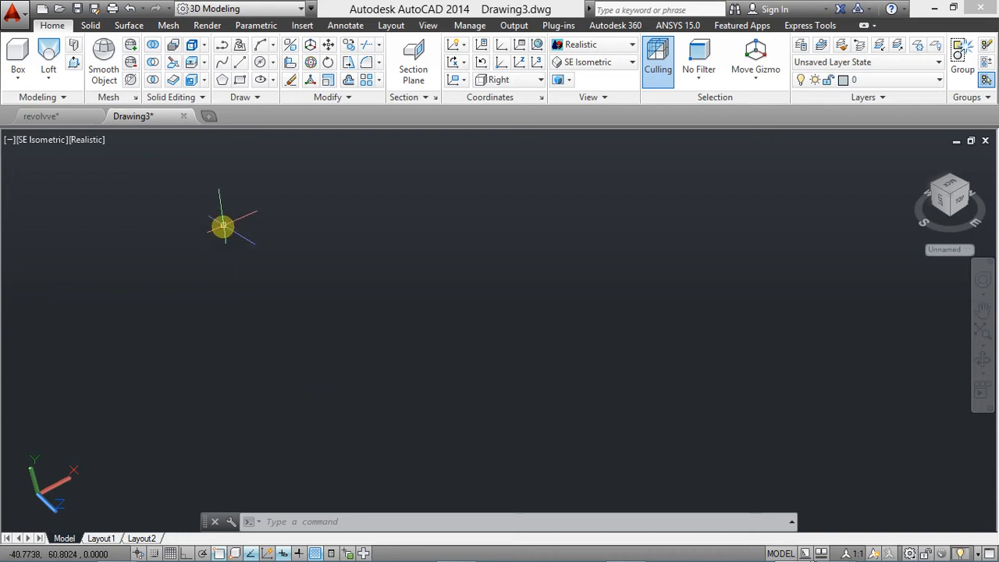
Draw an L-shaped path of two connected lines with Ortho on, 20 units up along Y and 65 units along X.
{"action": "left_click", "coordinate": [223, 63]}
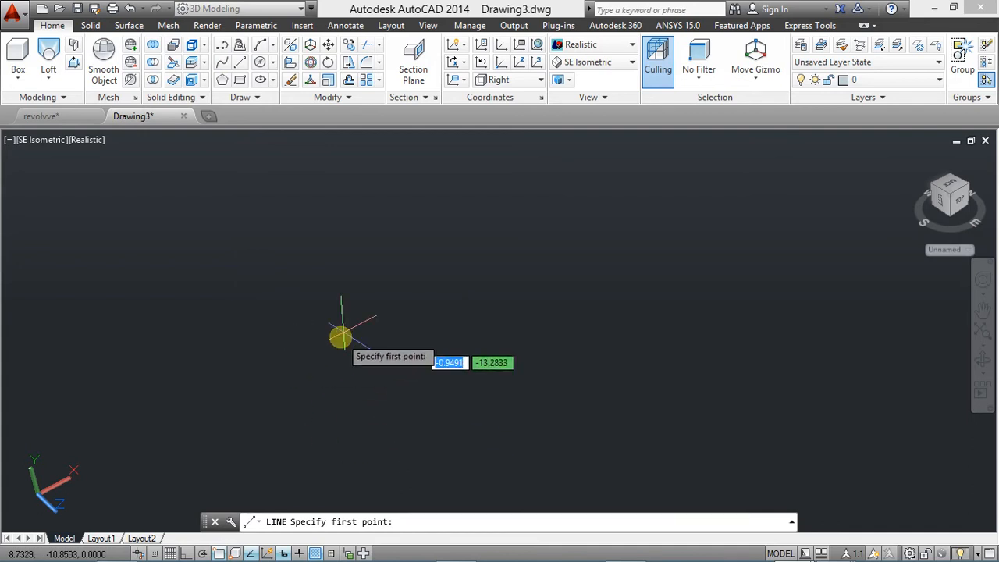
{"action": "left_click", "coordinate": [187, 553]}
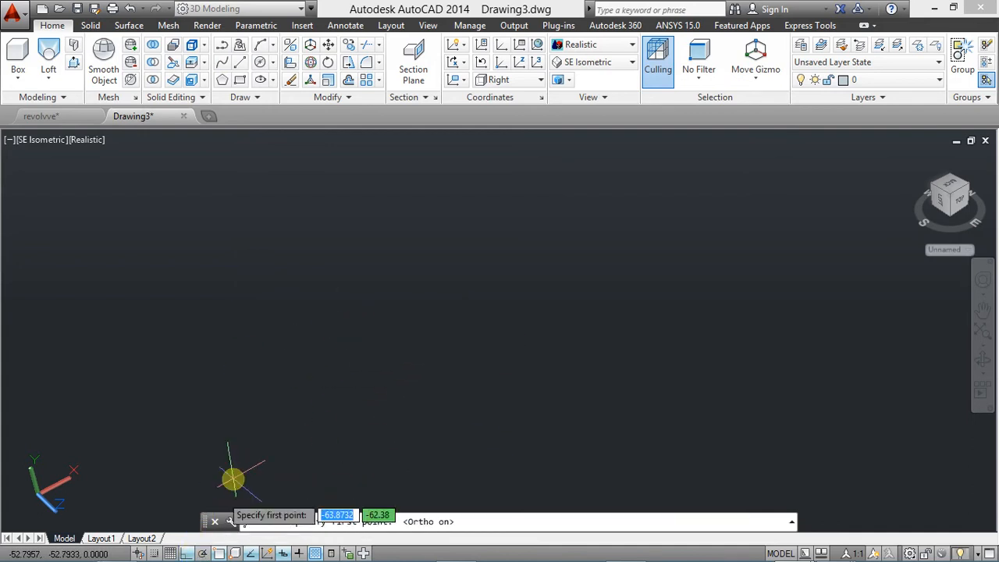
{"action": "left_click", "coordinate": [355, 424]}
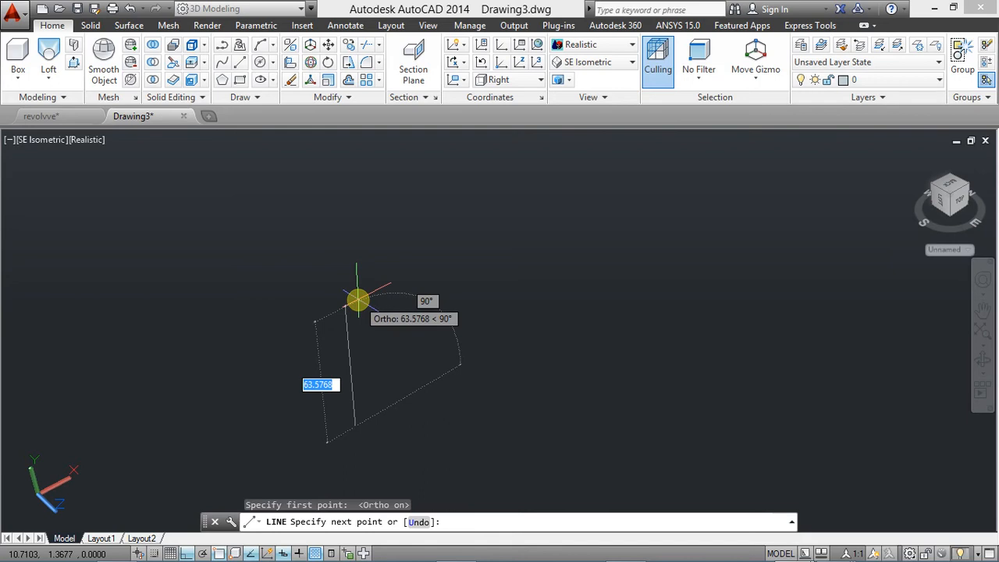
{"action": "type", "text": "20"}
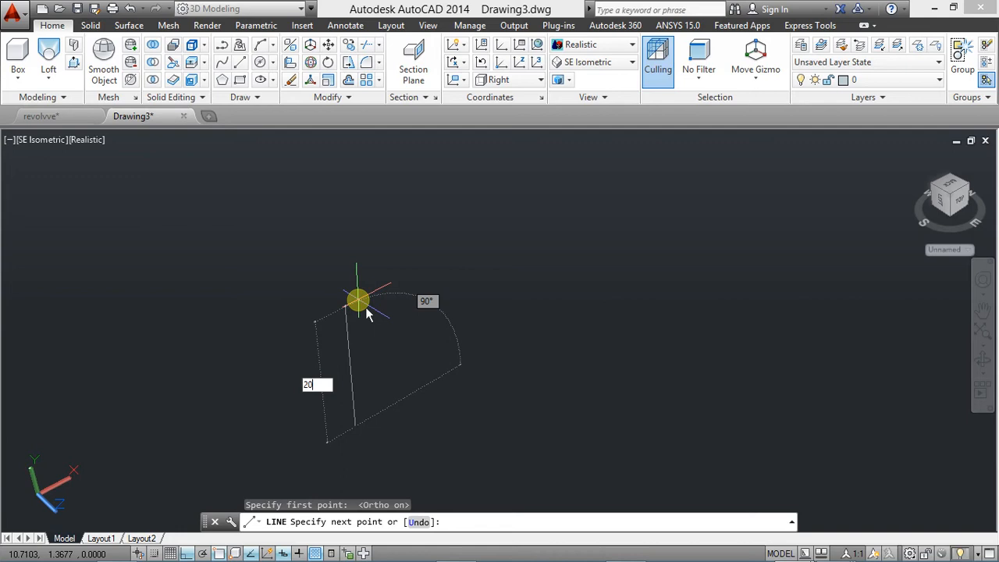
{"action": "key", "text": "Return"}
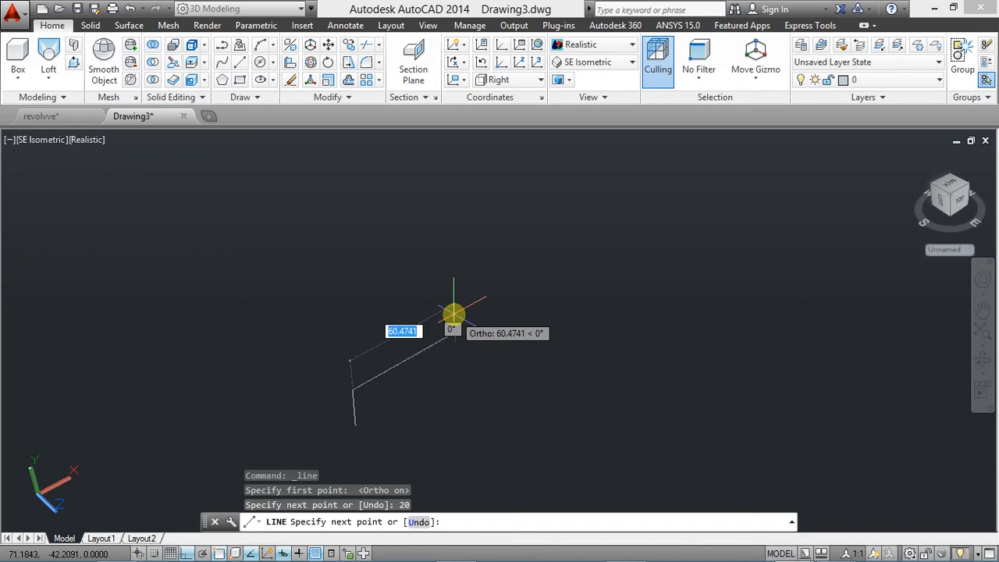
{"action": "type", "text": "65"}
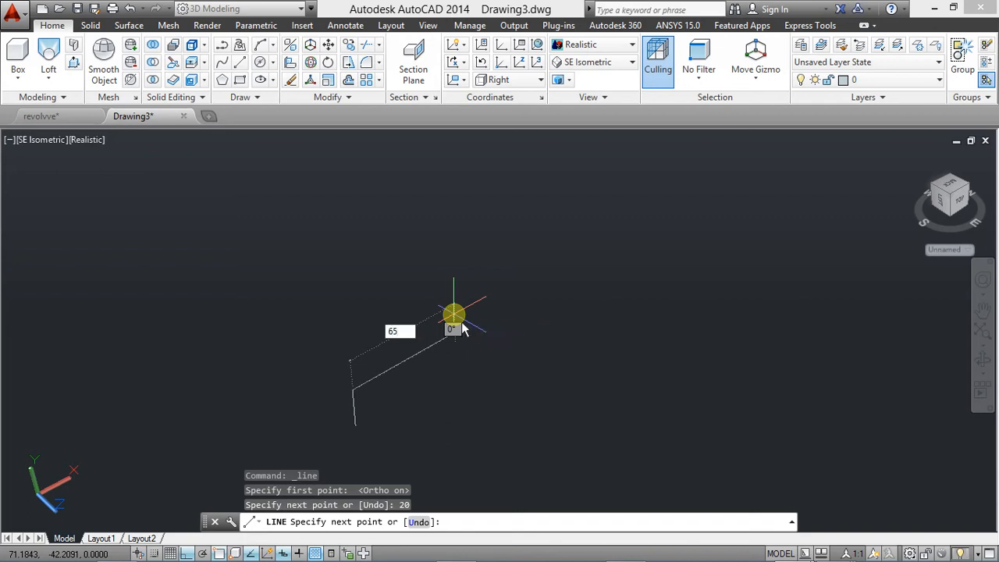
{"action": "key", "text": "Return"}
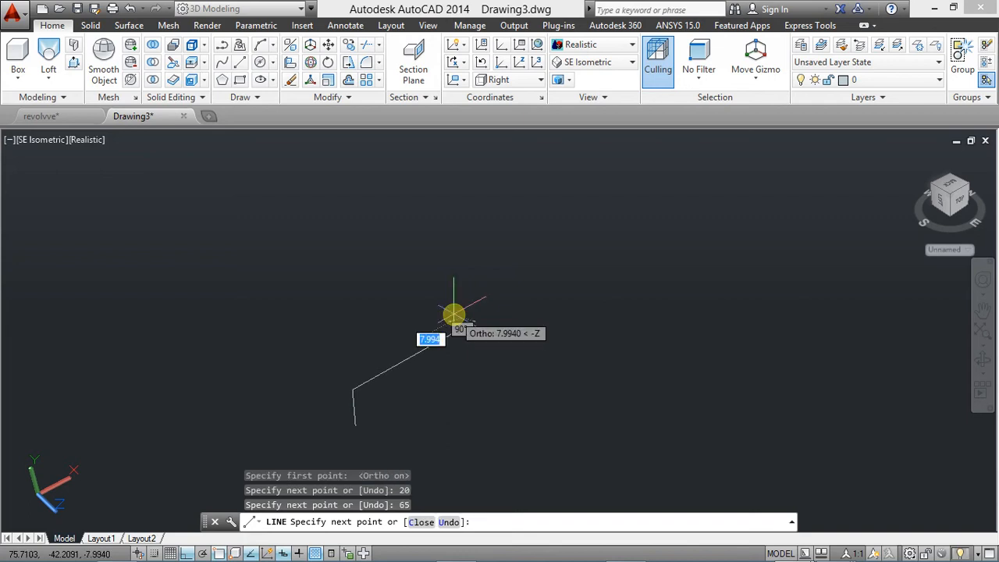
{"action": "key", "text": "super+Down"}
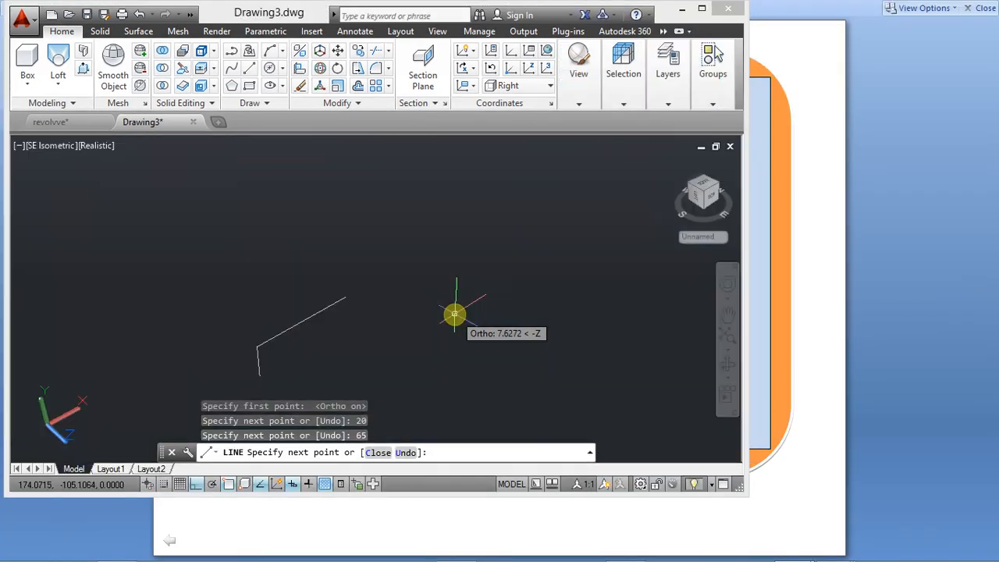
{"action": "key", "text": "Escape"}
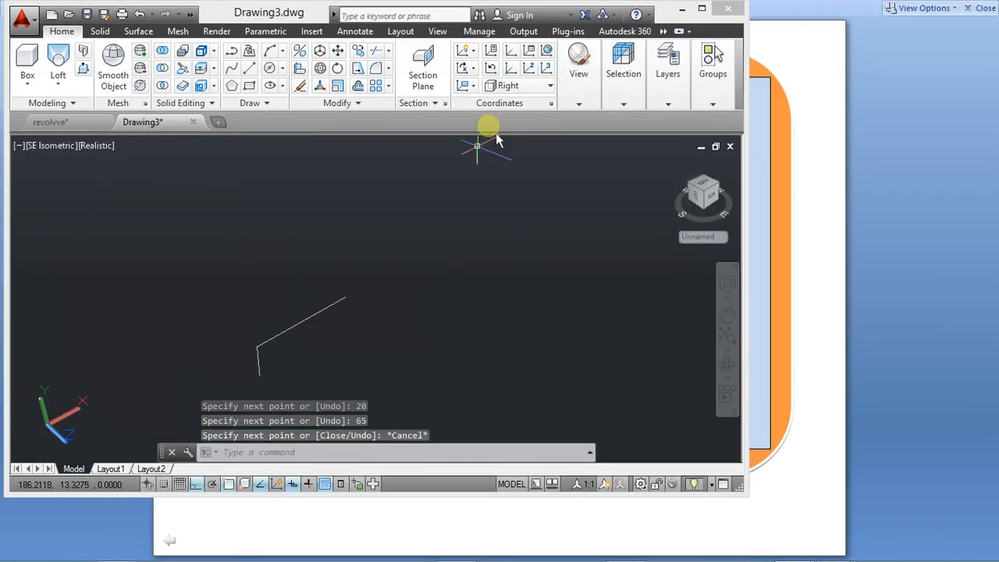
Examine the bend and leg dimensions in the allen key image in Windows Photo Viewer, and return to the AutoCAD drawing.
{"action": "left_click", "coordinate": [702, 11]}
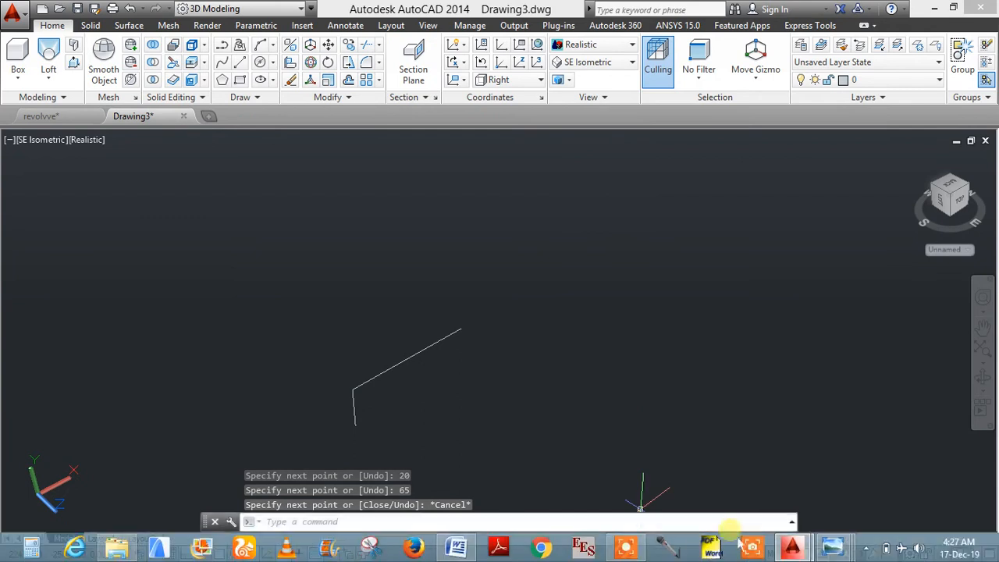
{"action": "mouse_move", "coordinate": [832, 546]}
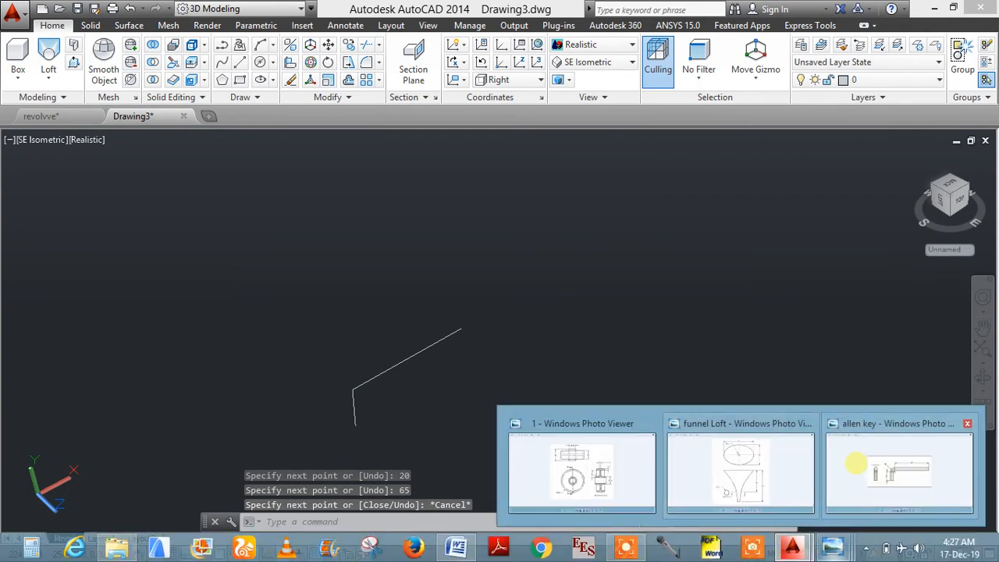
{"action": "left_click", "coordinate": [855, 464]}
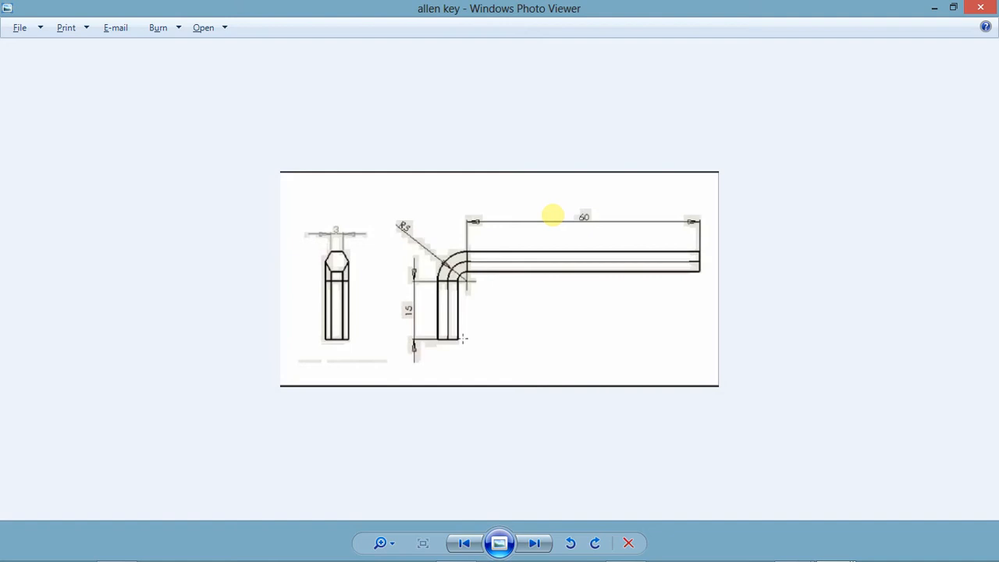
{"action": "key", "text": "alt+Tab"}
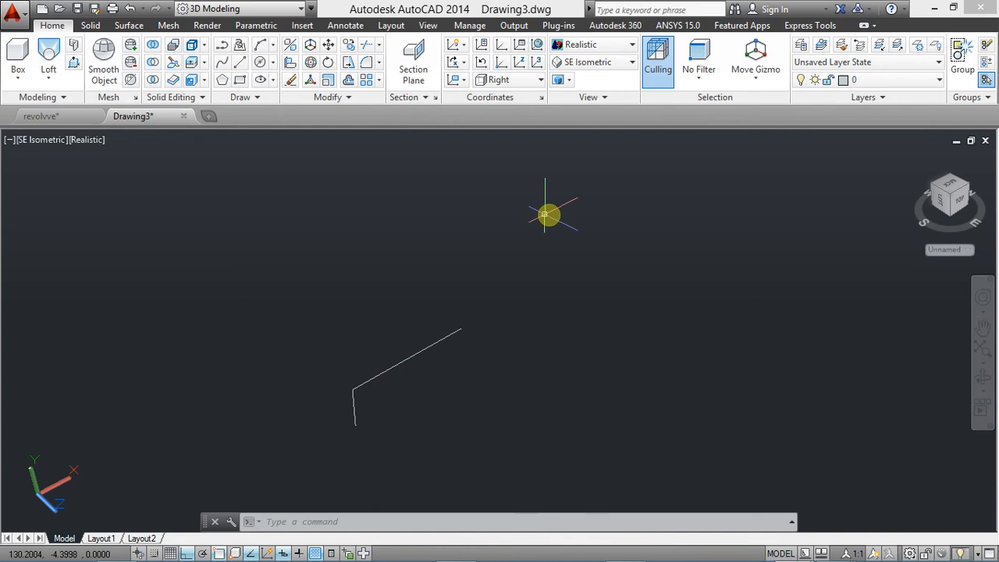
Fillet the corner between the short vertical line and the long line with a radius of 5.
{"action": "middle_click_drag", "start_coordinate": [358, 374], "coordinate": [477, 306]}
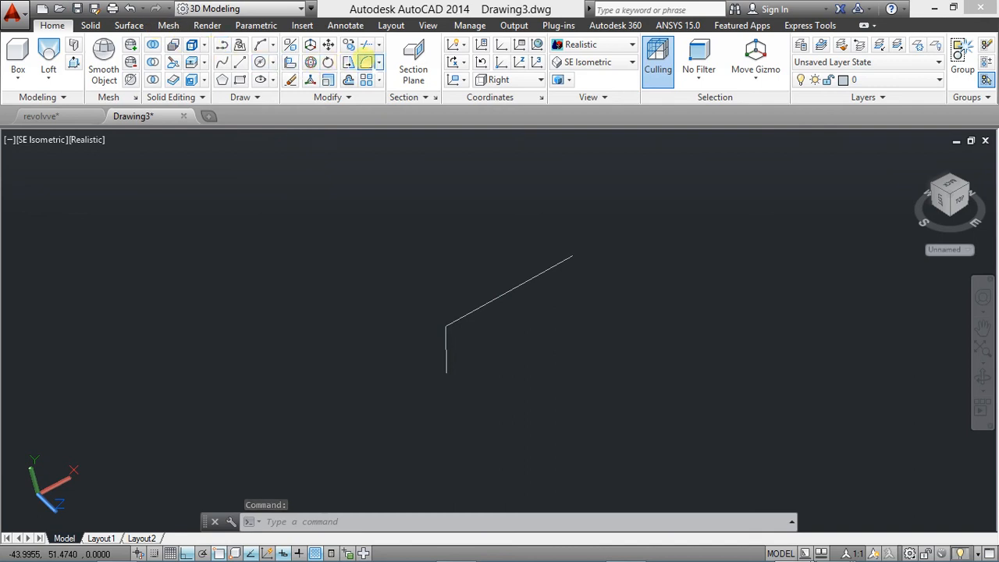
{"action": "left_click", "coordinate": [366, 62]}
{"action": "scroll", "coordinate": [429, 352], "scroll_direction": "up", "scroll_amount": 3}
{"action": "scroll", "coordinate": [383, 360], "scroll_direction": "up", "scroll_amount": 1}
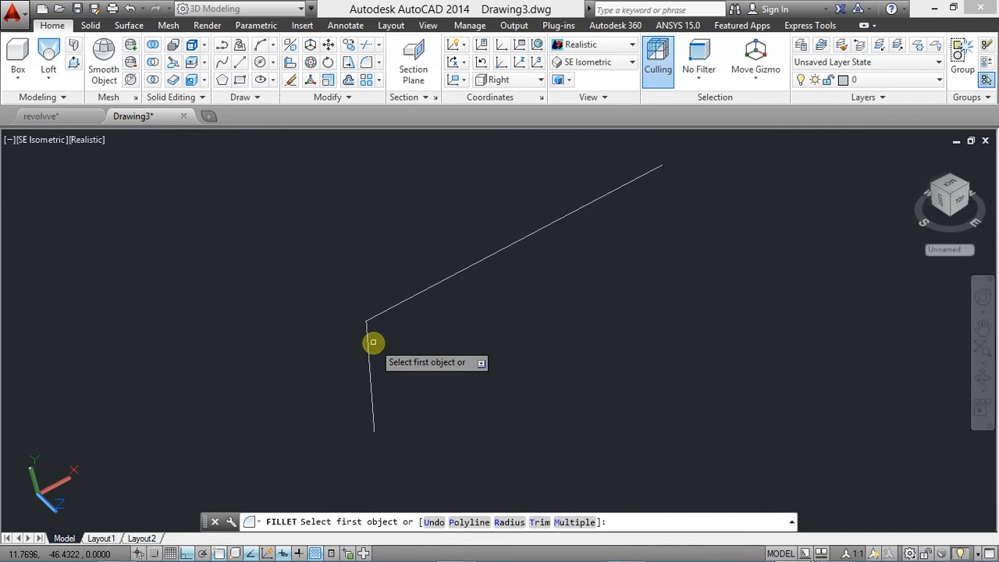
{"action": "left_click", "coordinate": [509, 521]}
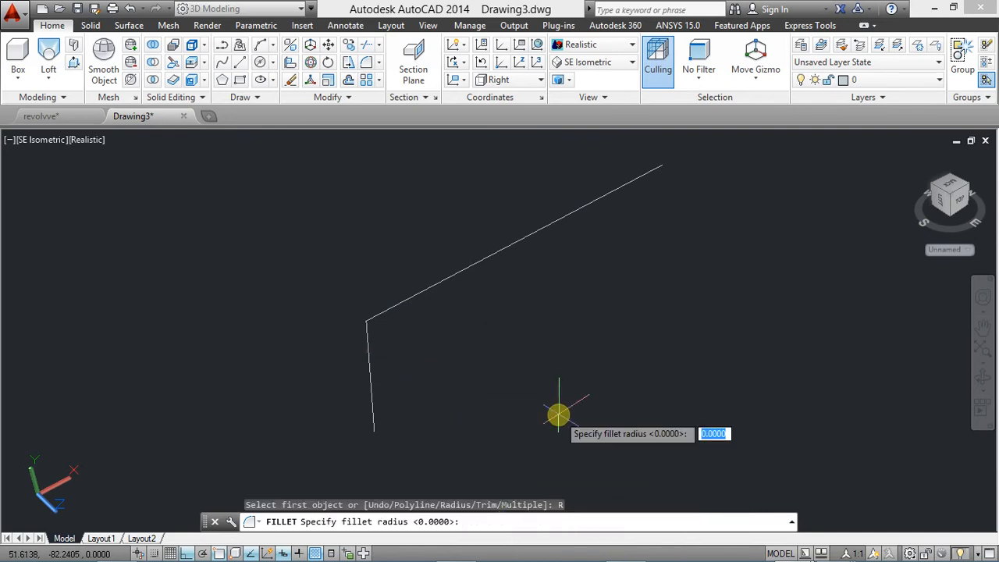
{"action": "key", "text": "Return"}
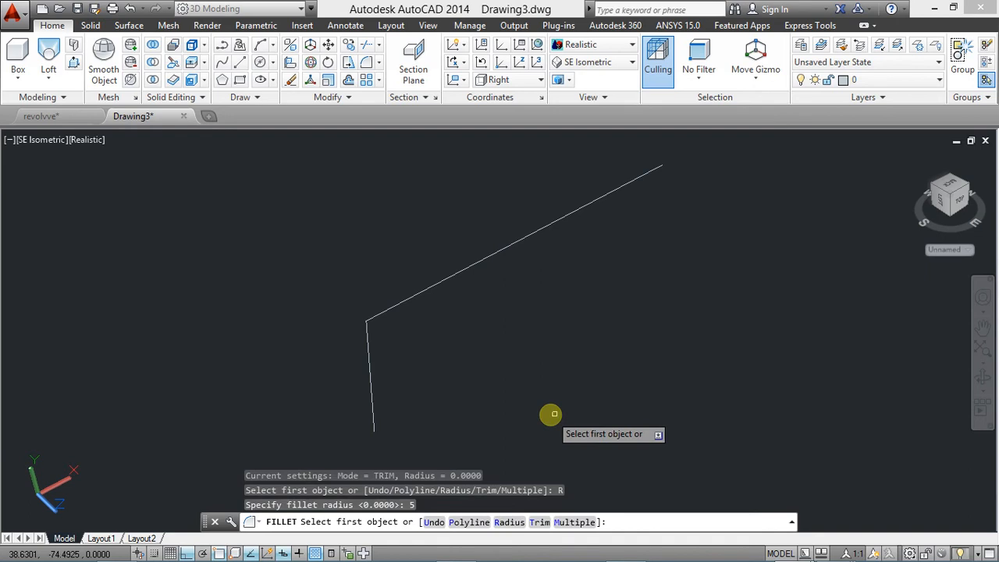
{"action": "left_click", "coordinate": [368, 352]}
{"action": "left_click", "coordinate": [398, 303]}
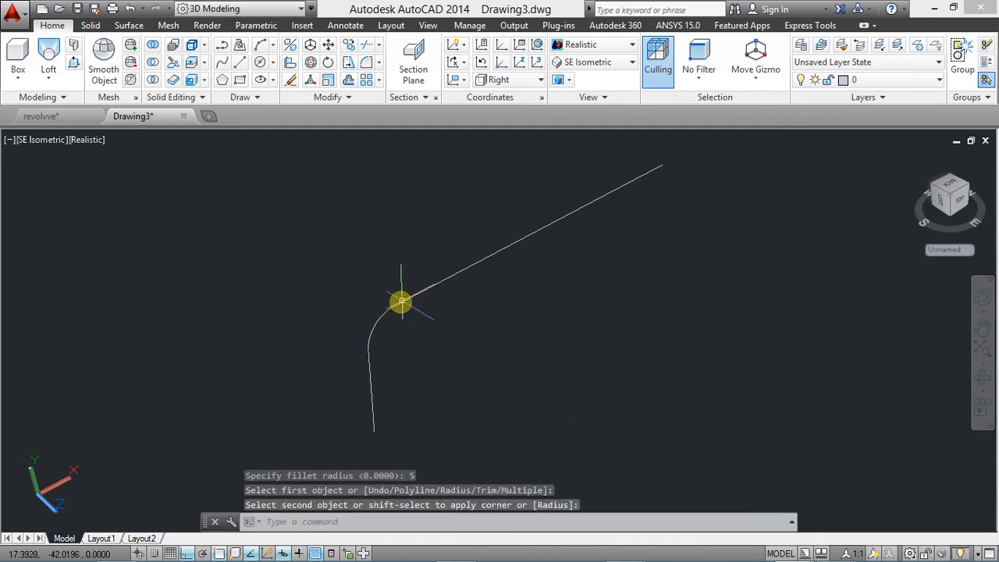
{"action": "key", "text": "Escape"}
{"action": "middle_click_drag", "start_coordinate": [346, 351], "coordinate": [395, 330]}
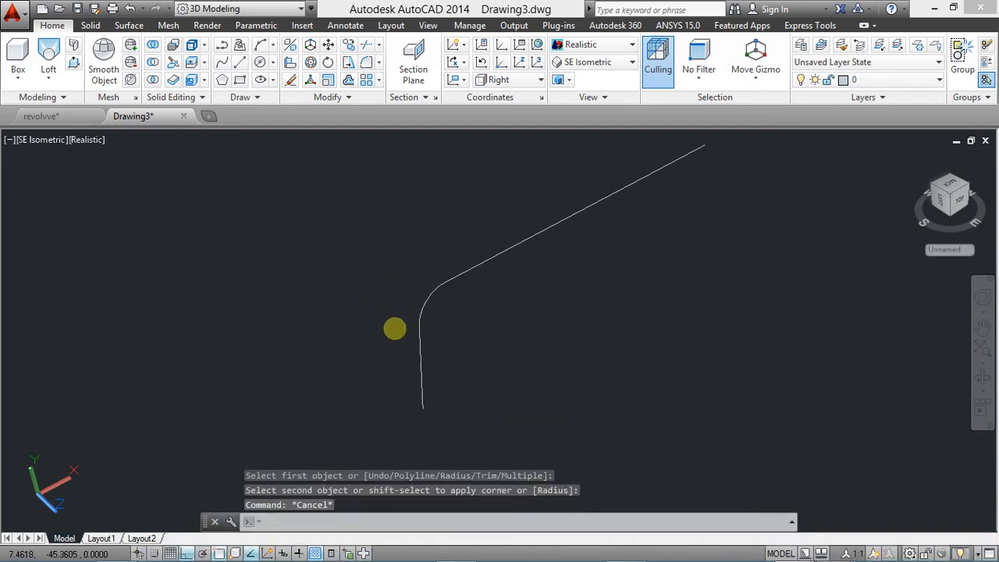
Check the hexagonal profile in the allen key image, return to AutoCAD, and set the UCS to Top.
{"action": "key", "text": "alt+Tab"}
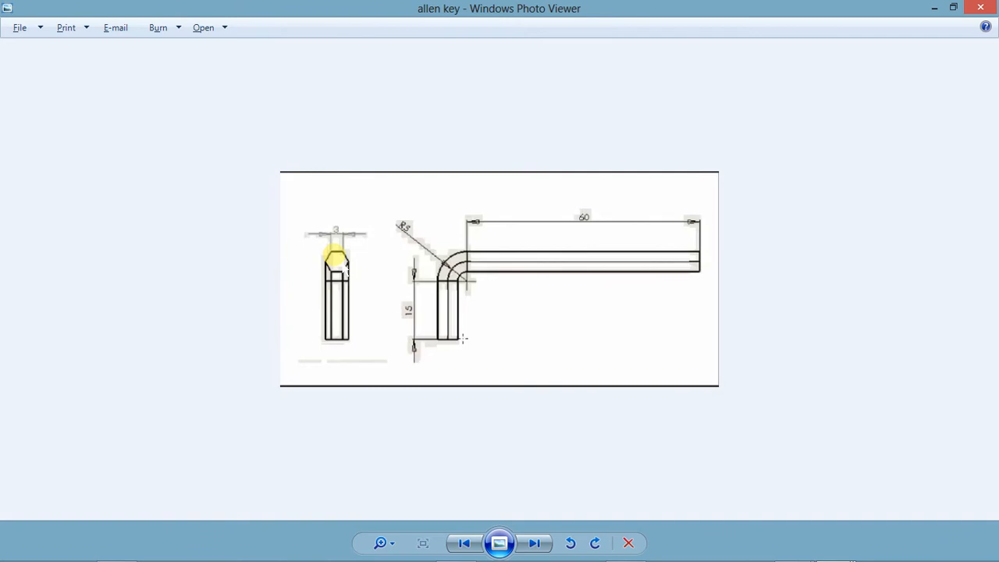
{"action": "key", "text": "alt+Tab"}
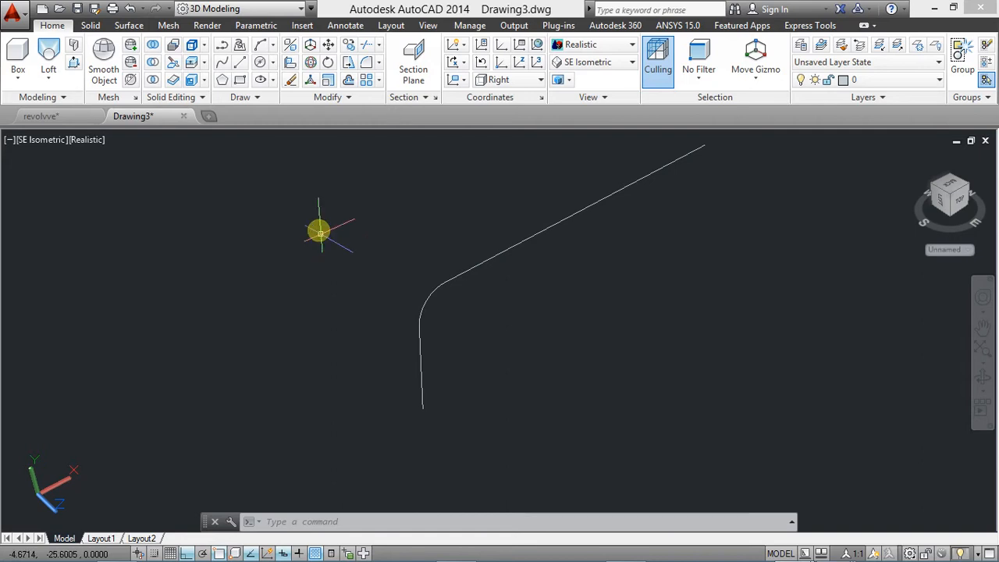
{"action": "left_click", "coordinate": [499, 79]}
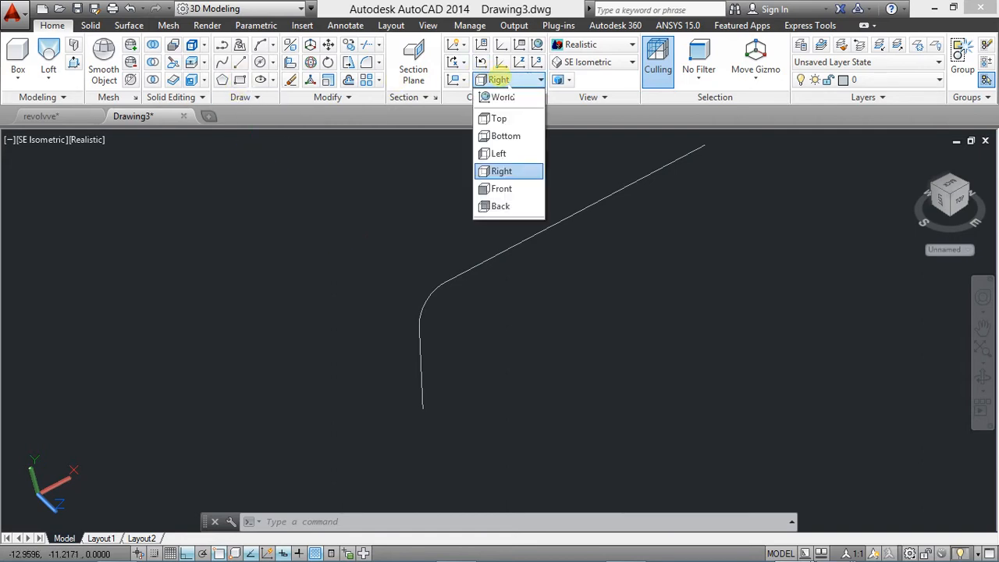
{"action": "left_click", "coordinate": [502, 118]}
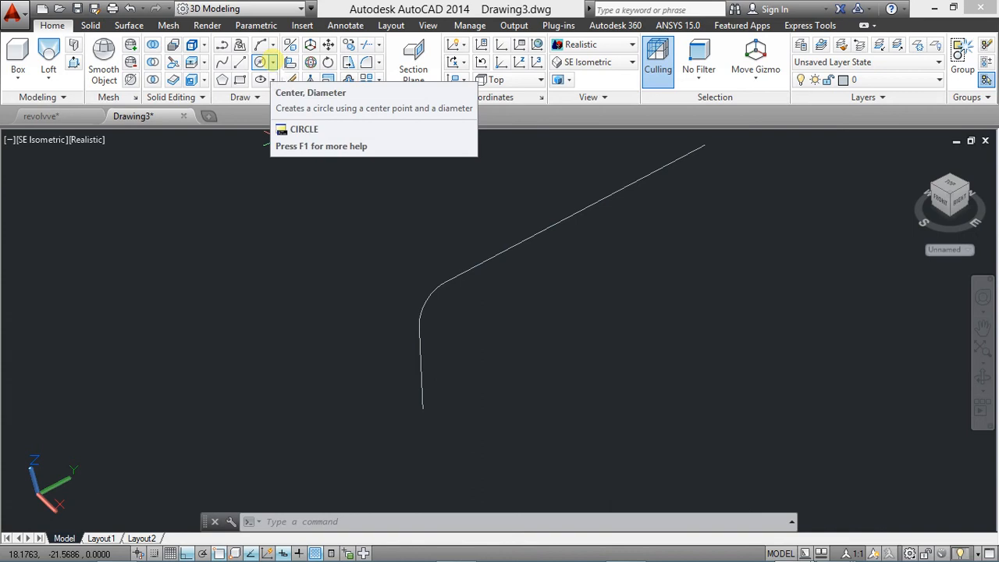
Start a polygon with 6 sides for the allen key's profile.
{"action": "left_click", "coordinate": [273, 62]}
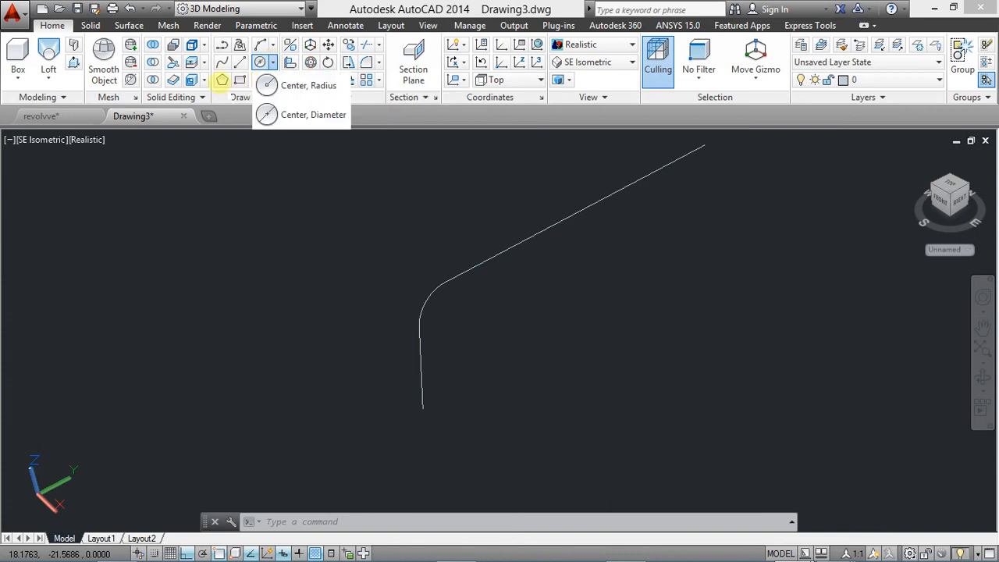
{"action": "left_click", "coordinate": [221, 79]}
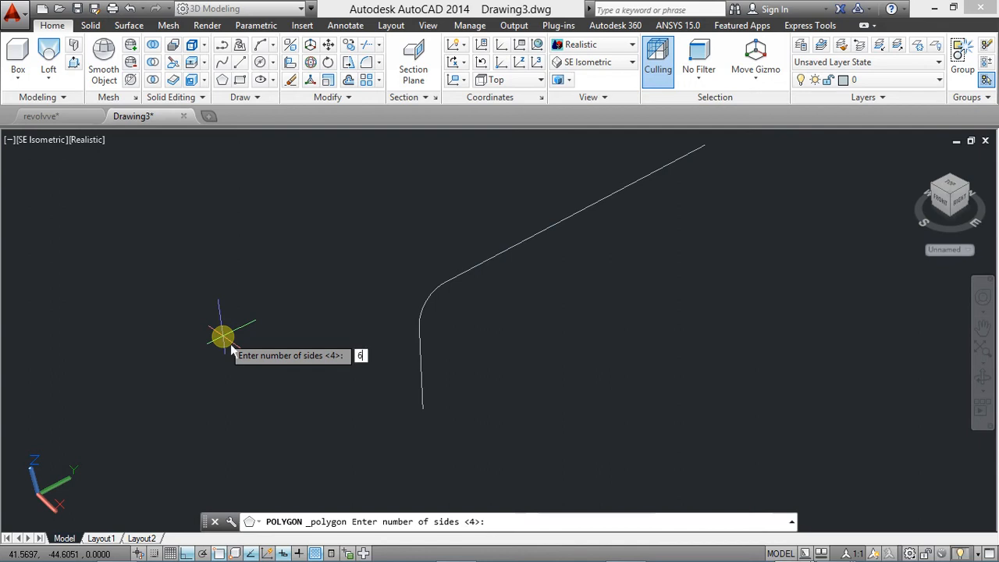
Draw a six-sided polygon by its edge beside the path's vertical line, with an edge length of 3.
{"action": "key", "text": "Return"}
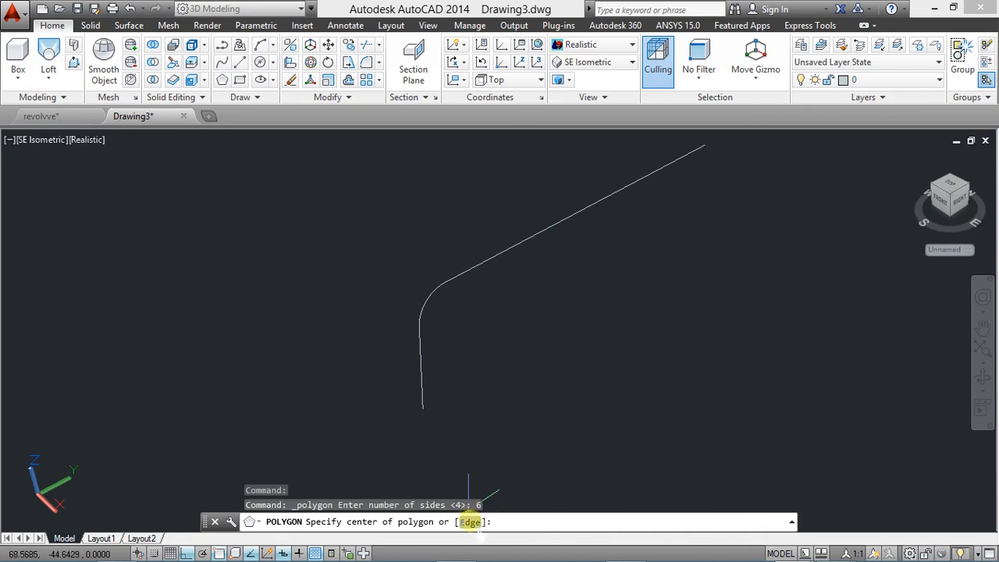
{"action": "left_click", "coordinate": [471, 522]}
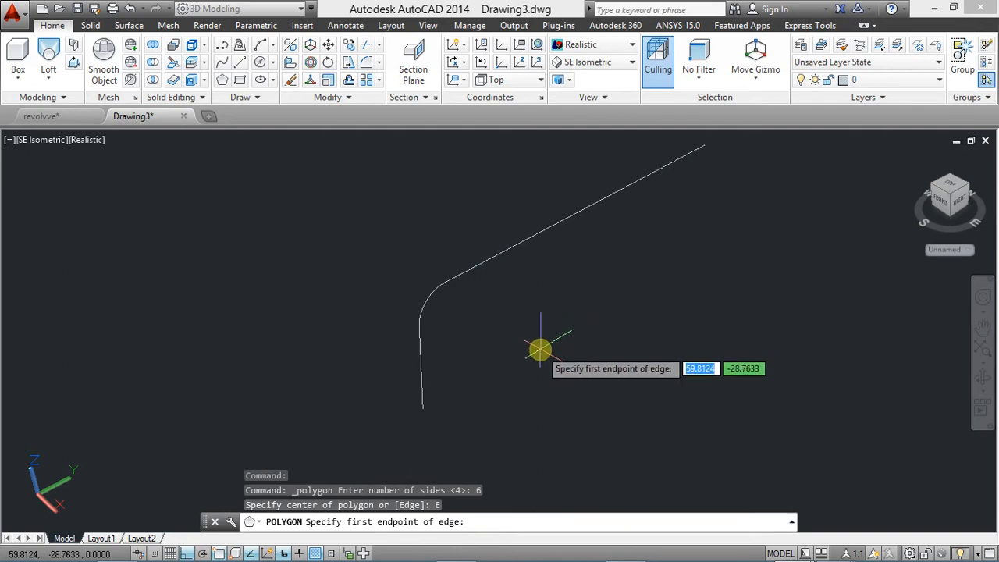
{"action": "left_click", "coordinate": [509, 394]}
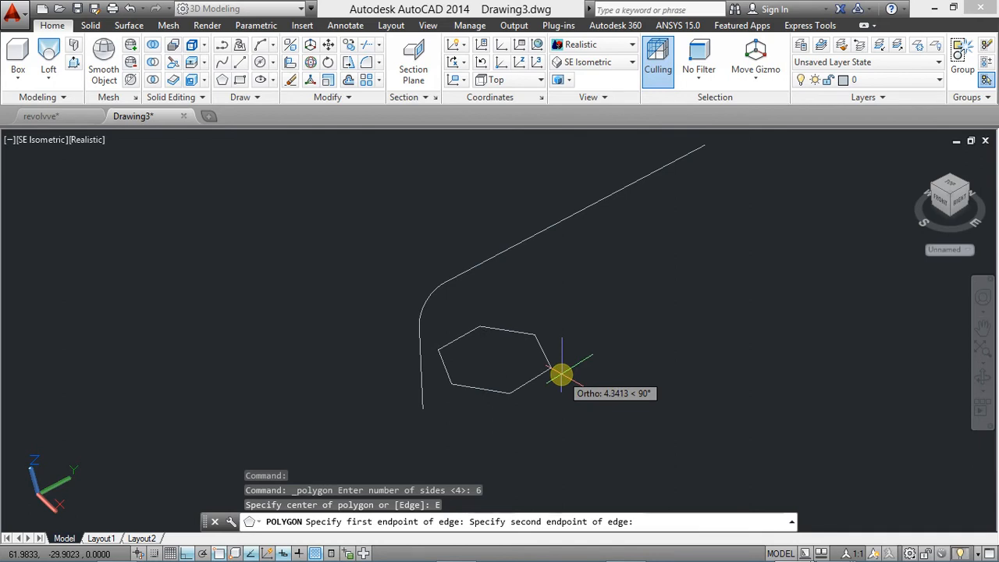
{"action": "type", "text": "3"}
{"action": "key", "text": "Return"}
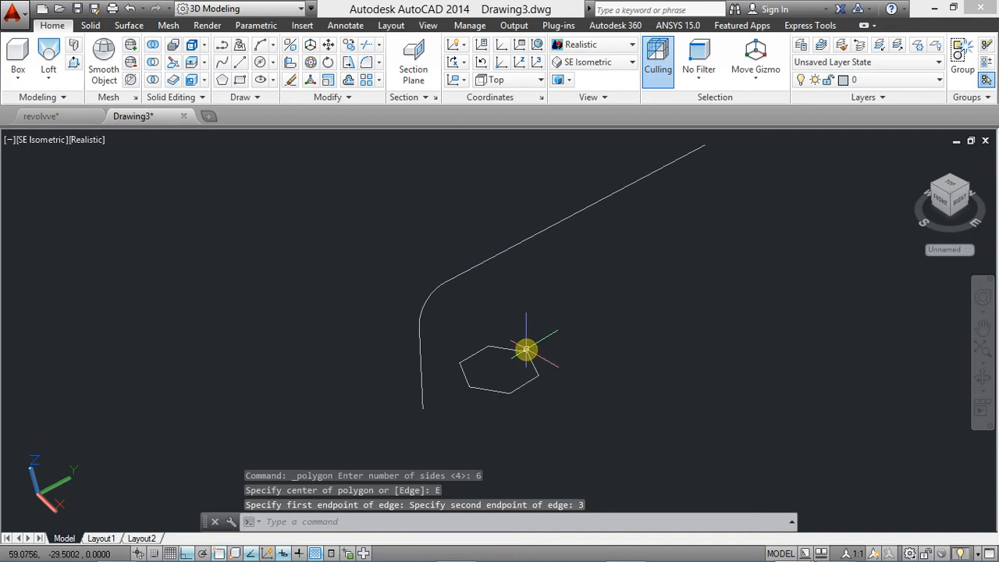
{"action": "left_click", "coordinate": [530, 371]}
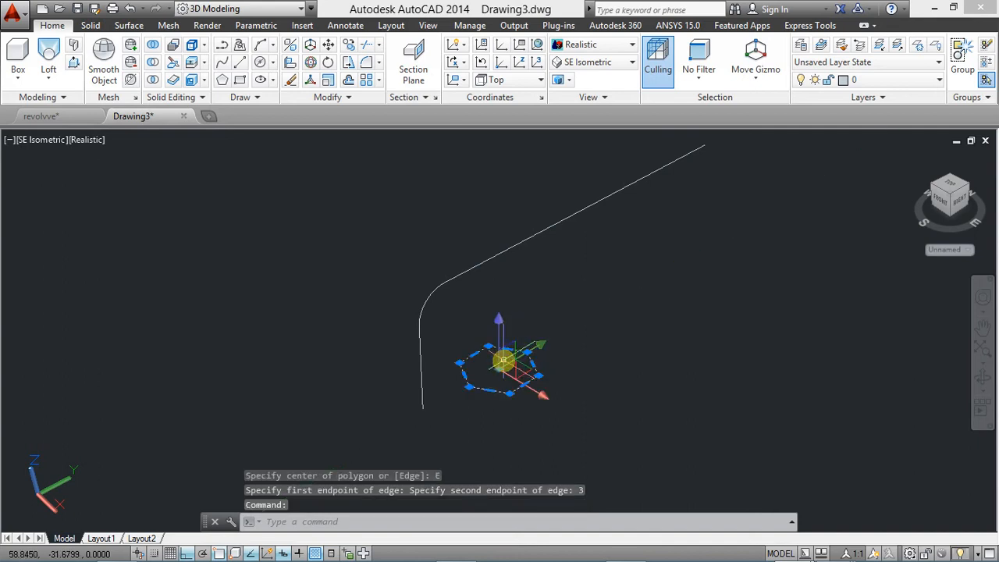
{"action": "left_click", "coordinate": [498, 369]}
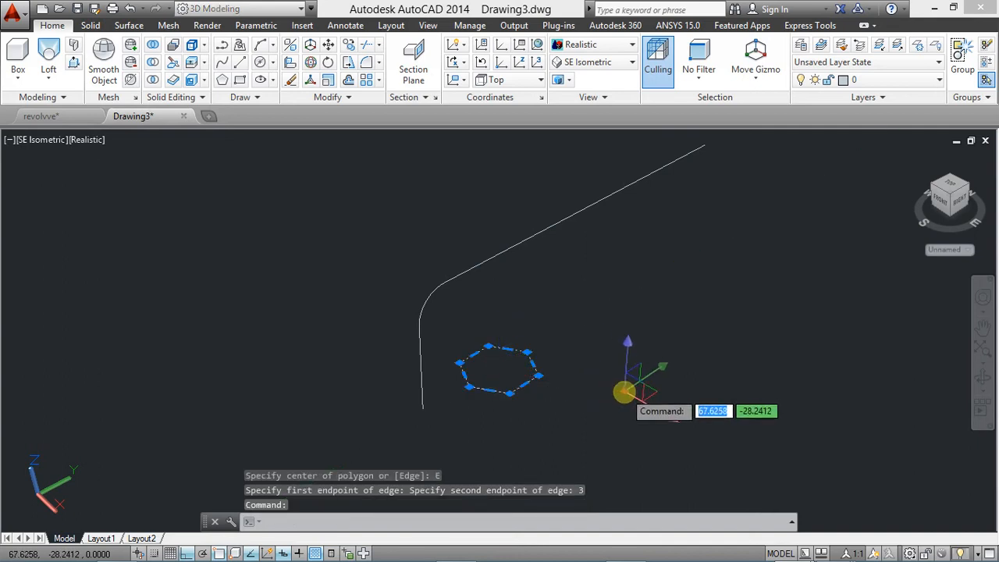
{"action": "key", "text": "Escape"}
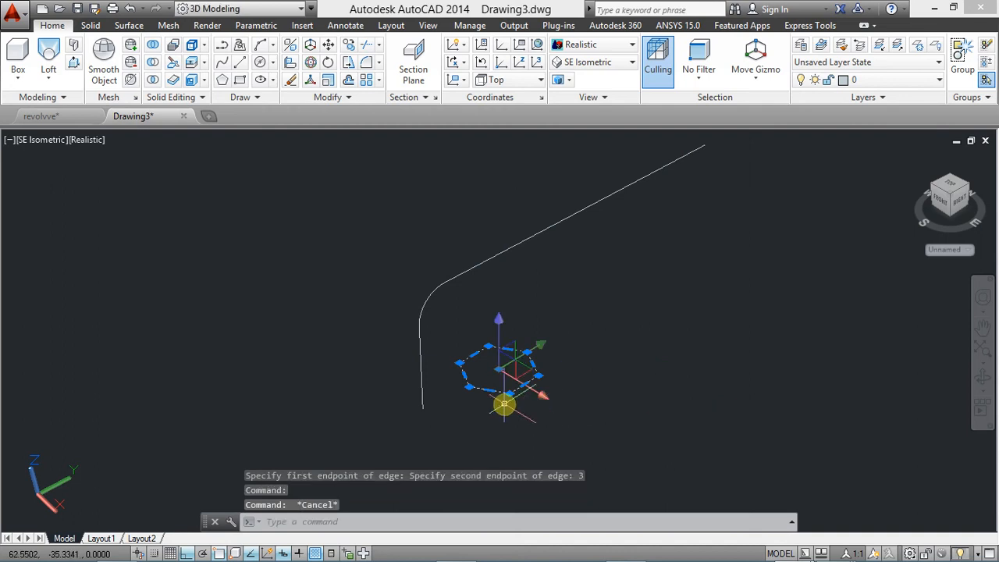
{"action": "key", "text": "Escape"}
{"action": "key", "text": "Escape"}
{"action": "middle_click_drag", "start_coordinate": [487, 398], "coordinate": [539, 339]}
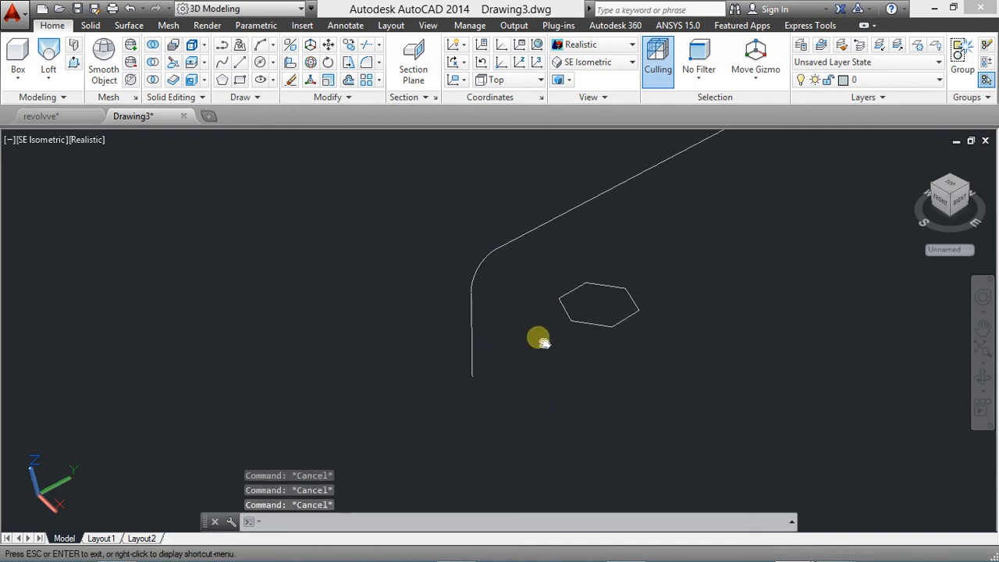
{"action": "middle_click_drag", "start_coordinate": [614, 312], "coordinate": [540, 335]}
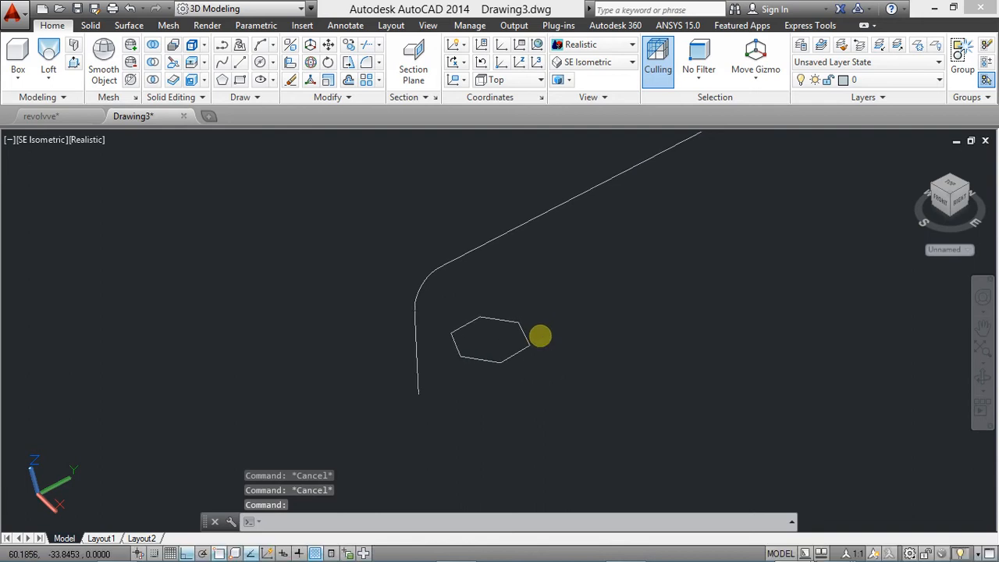
{"action": "middle_click_drag", "start_coordinate": [463, 360], "coordinate": [489, 373]}
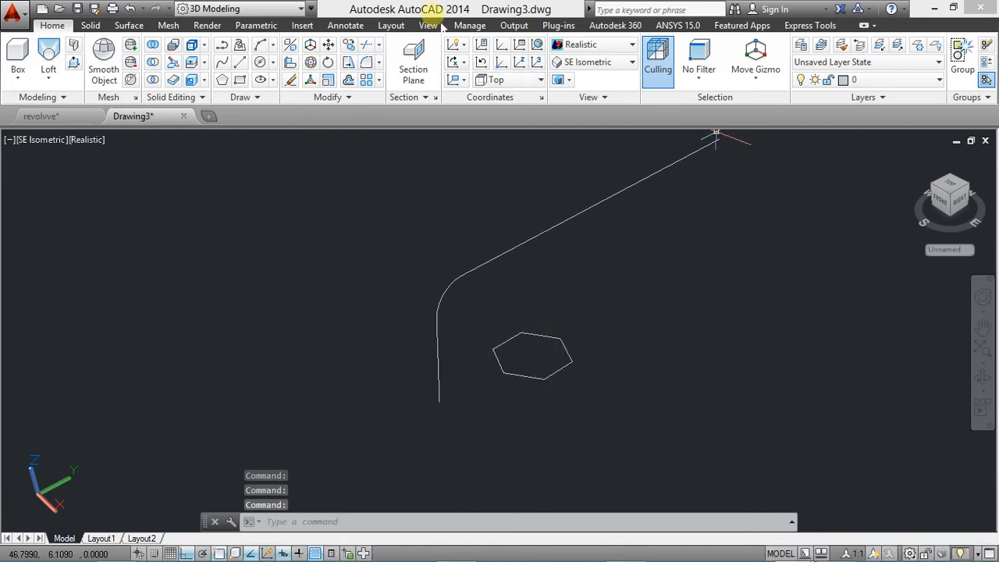
Check the hexagon's upper edge with a linear dimension without placing it, and erase the hexagon.
{"action": "left_click", "coordinate": [345, 25]}
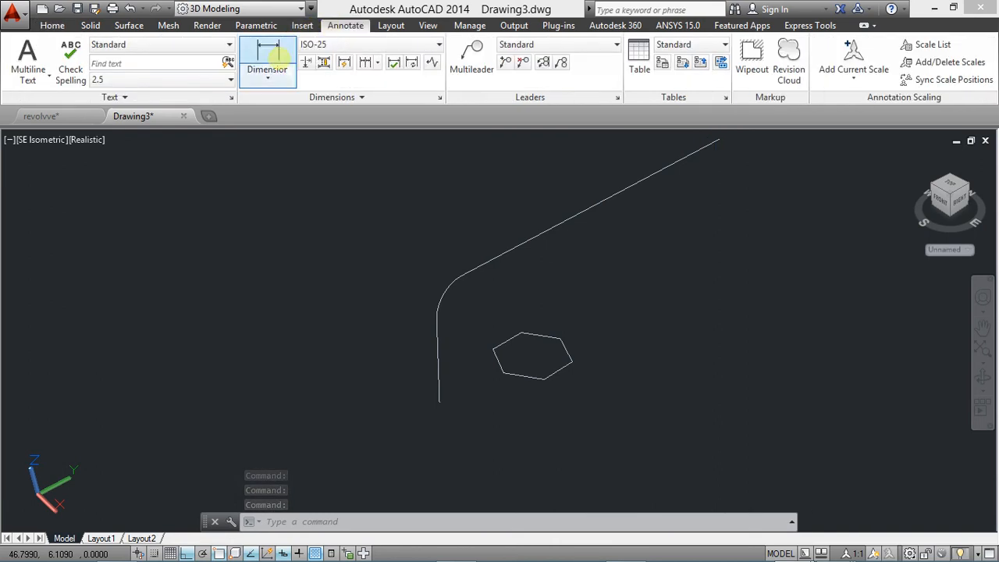
{"action": "left_click", "coordinate": [274, 76]}
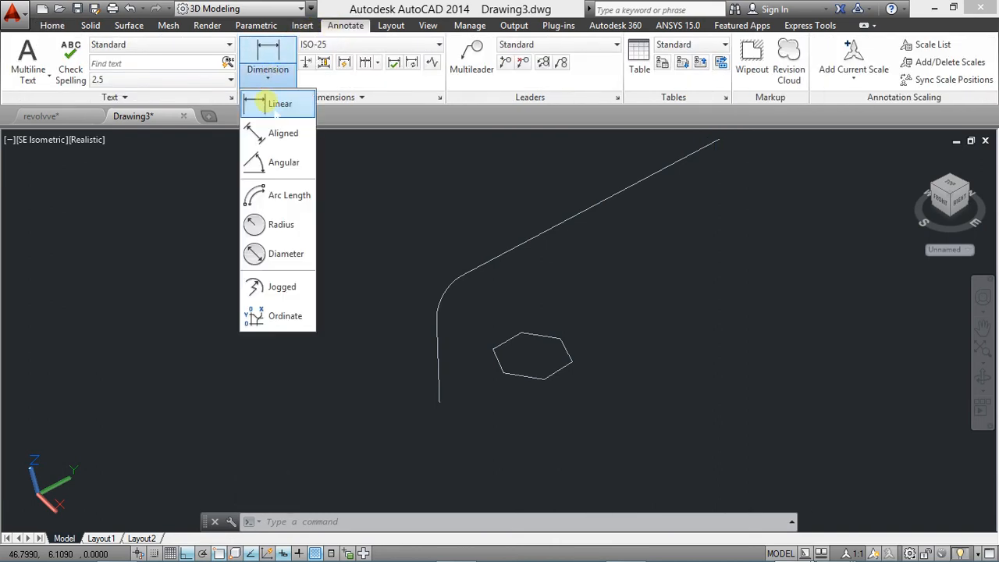
{"action": "left_click", "coordinate": [273, 111]}
{"action": "scroll", "coordinate": [479, 243], "scroll_direction": "up", "scroll_amount": 1}
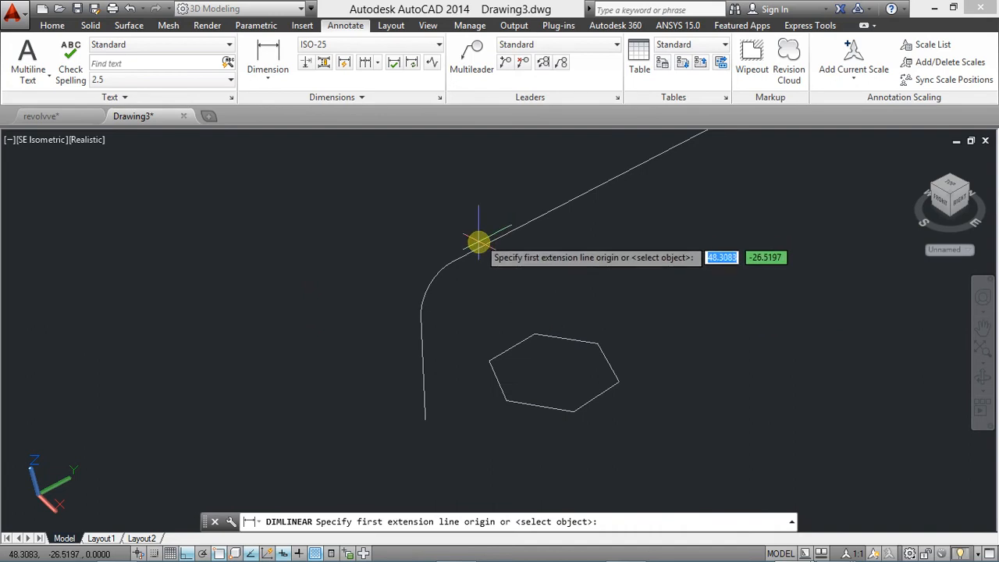
{"action": "left_click", "coordinate": [536, 335]}
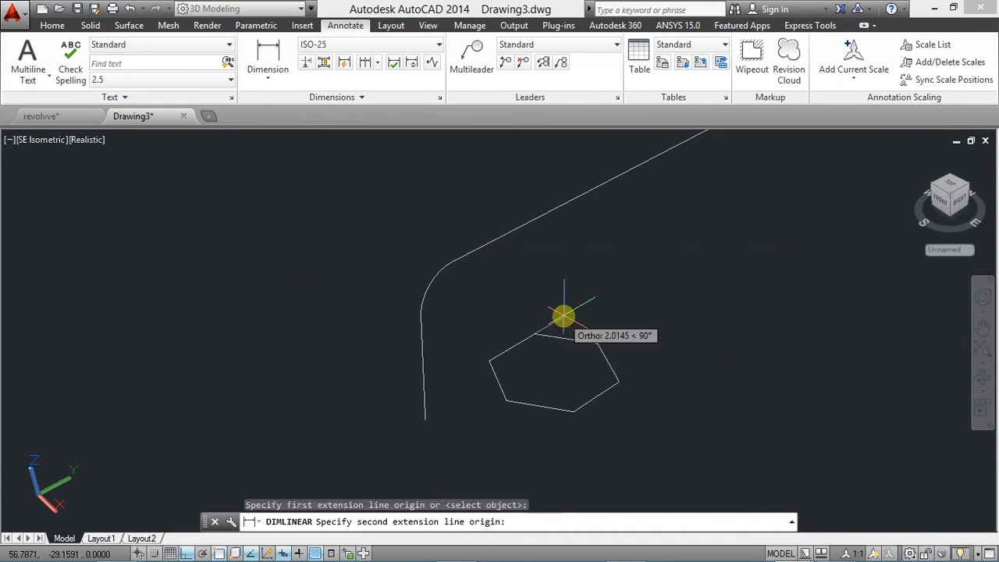
{"action": "left_click", "coordinate": [596, 341]}
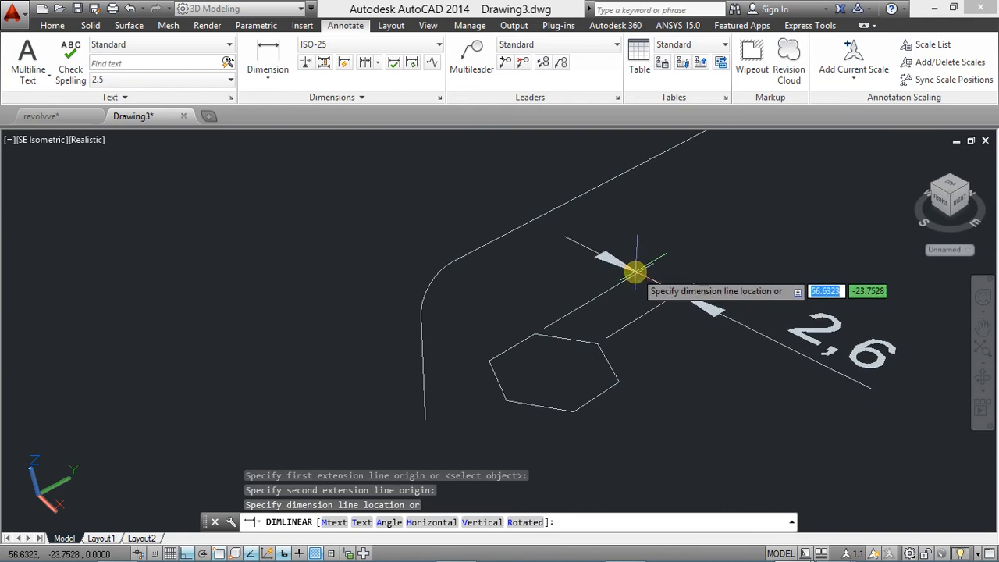
{"action": "key", "text": "Escape"}
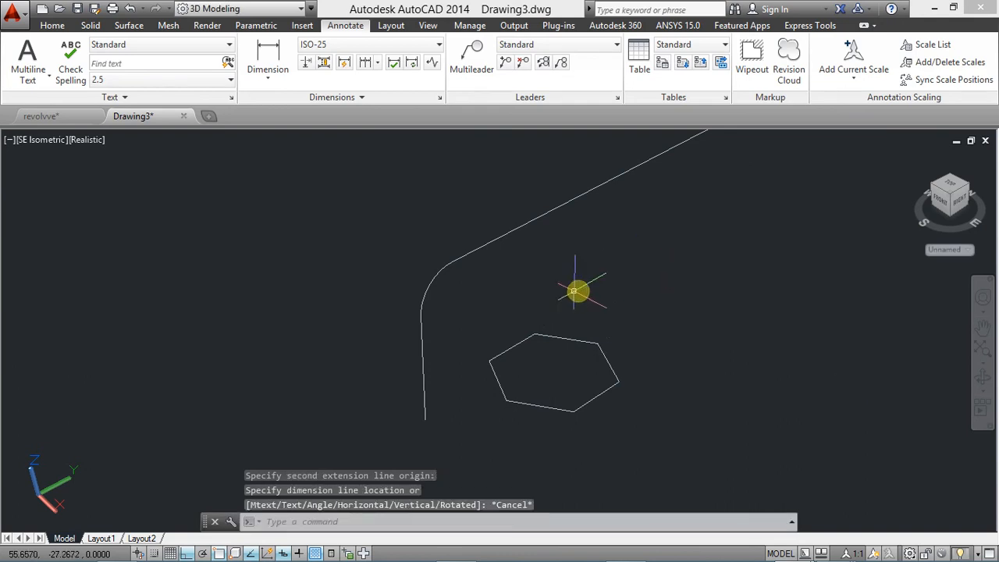
{"action": "left_click", "coordinate": [574, 337]}
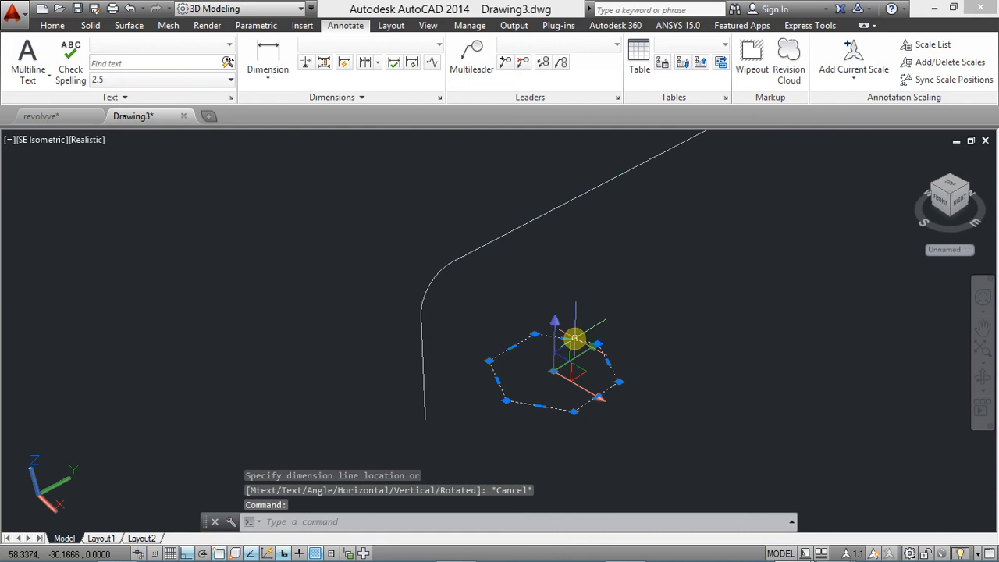
{"action": "key", "text": "Delete"}
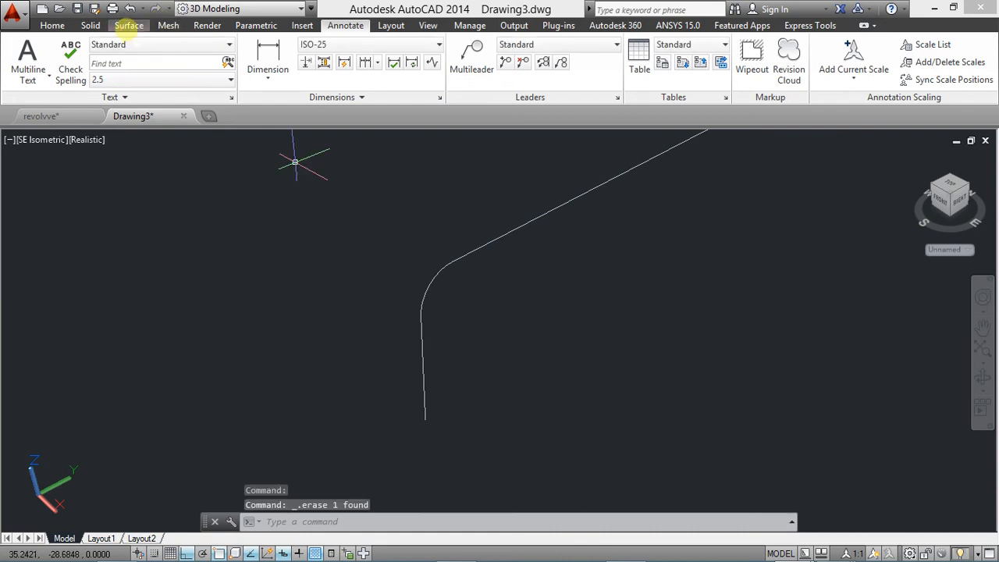
Draw a new six-sided polygon by its edge, 3 units long, beside the lower end of the vertical line.
{"action": "left_click", "coordinate": [52, 25]}
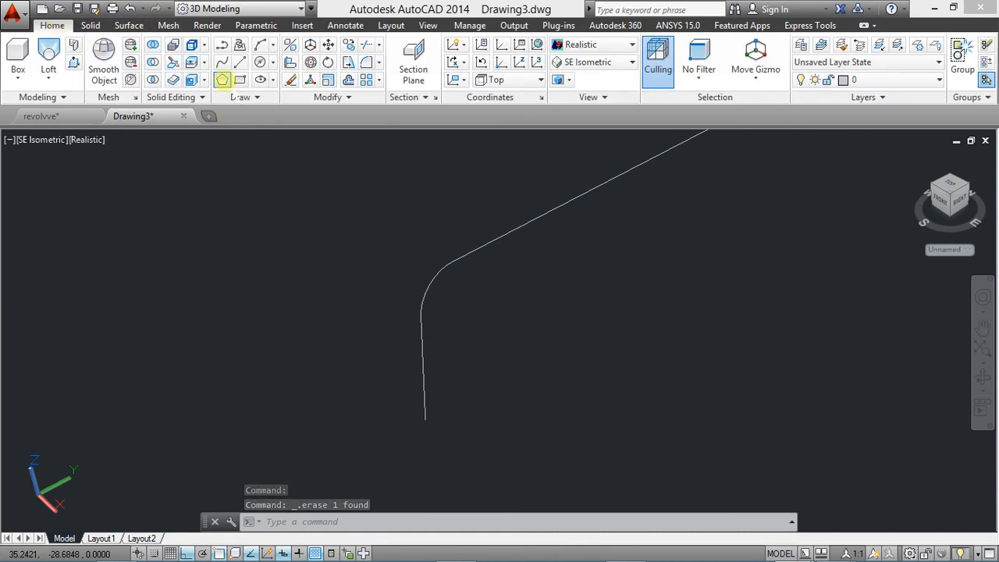
{"action": "left_click", "coordinate": [222, 79]}
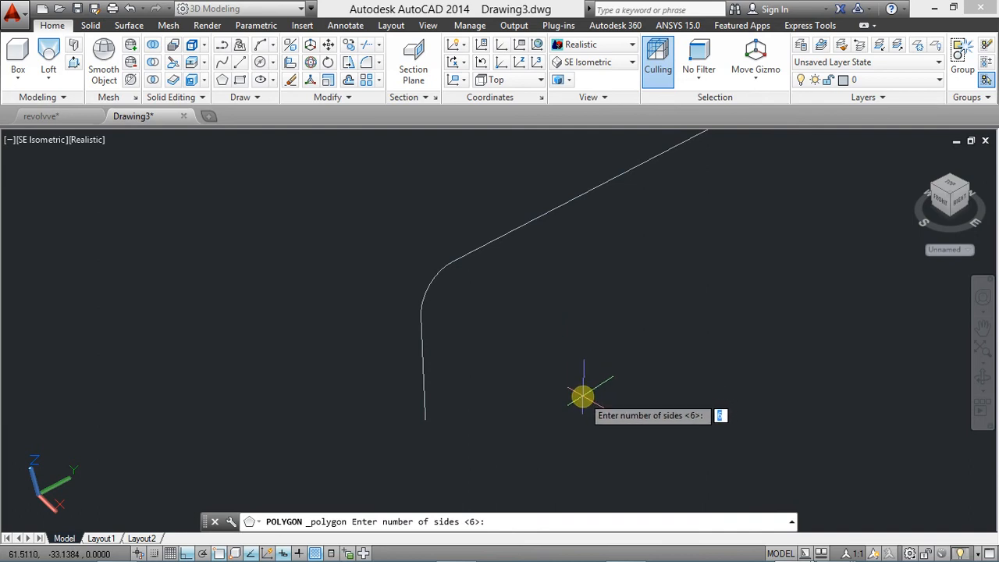
{"action": "key", "text": "Return"}
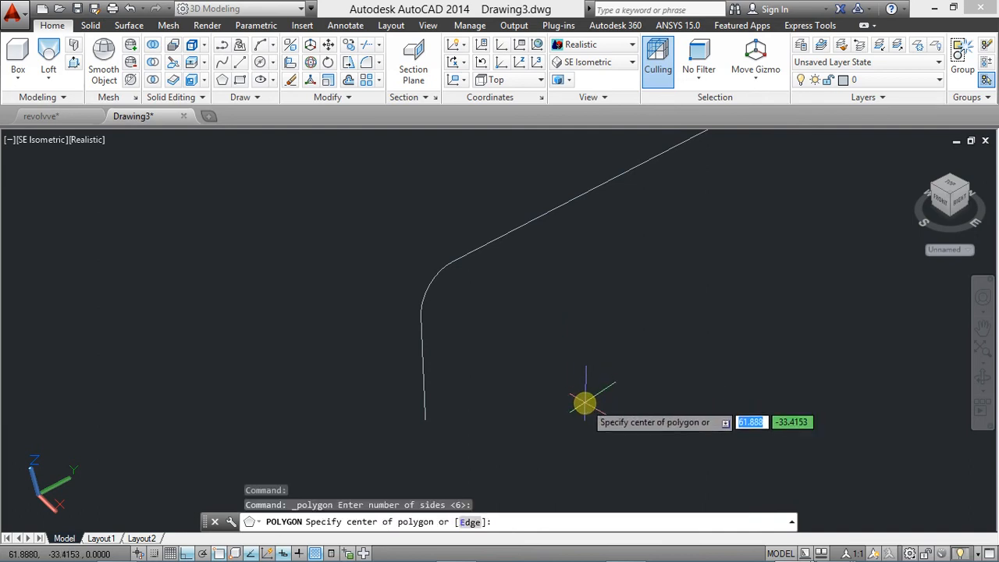
{"action": "left_click", "coordinate": [471, 521]}
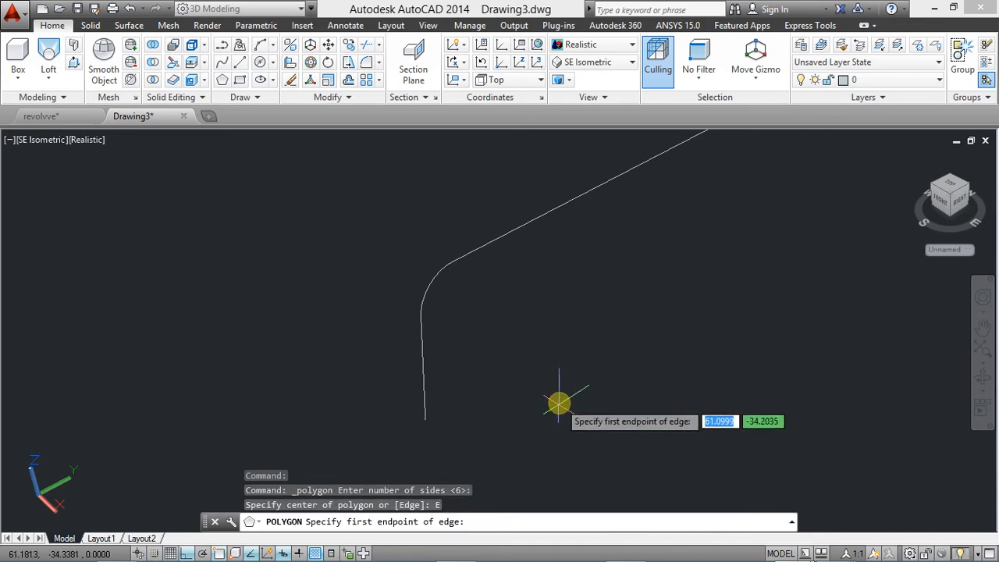
{"action": "left_click", "coordinate": [561, 416]}
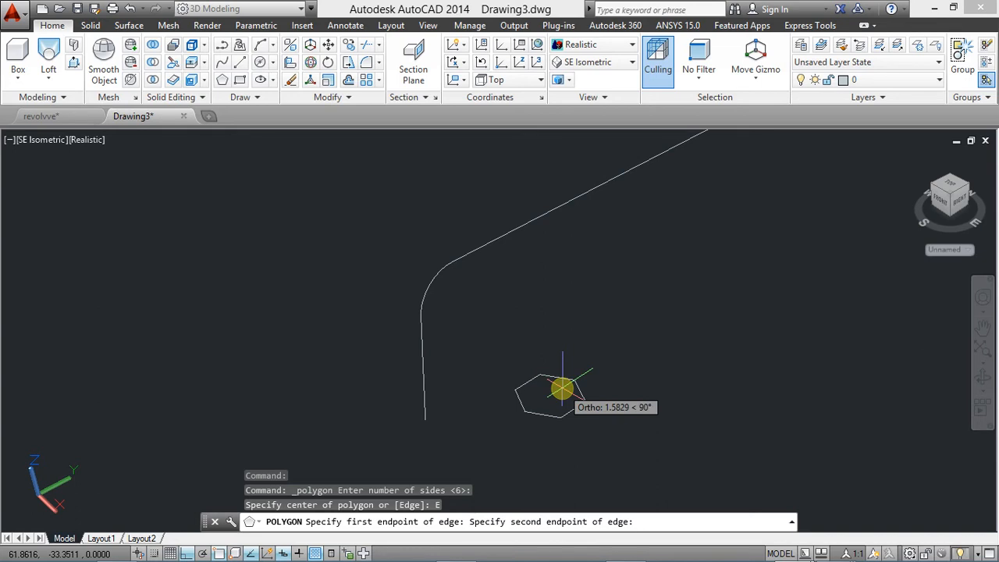
{"action": "type", "text": "3"}
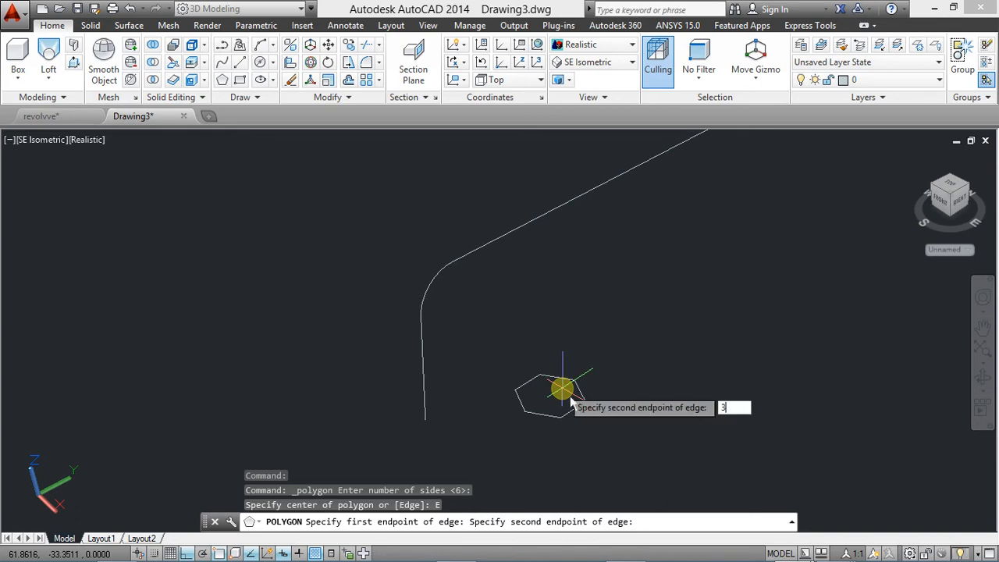
{"action": "key", "text": "Return"}
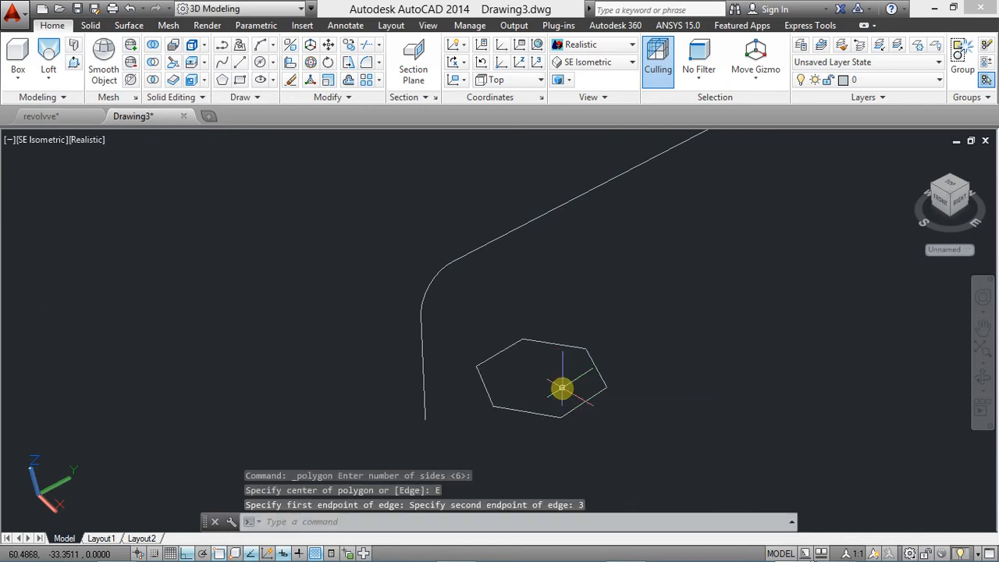
{"action": "left_click", "coordinate": [549, 341]}
{"action": "mouse_move", "coordinate": [564, 351]}
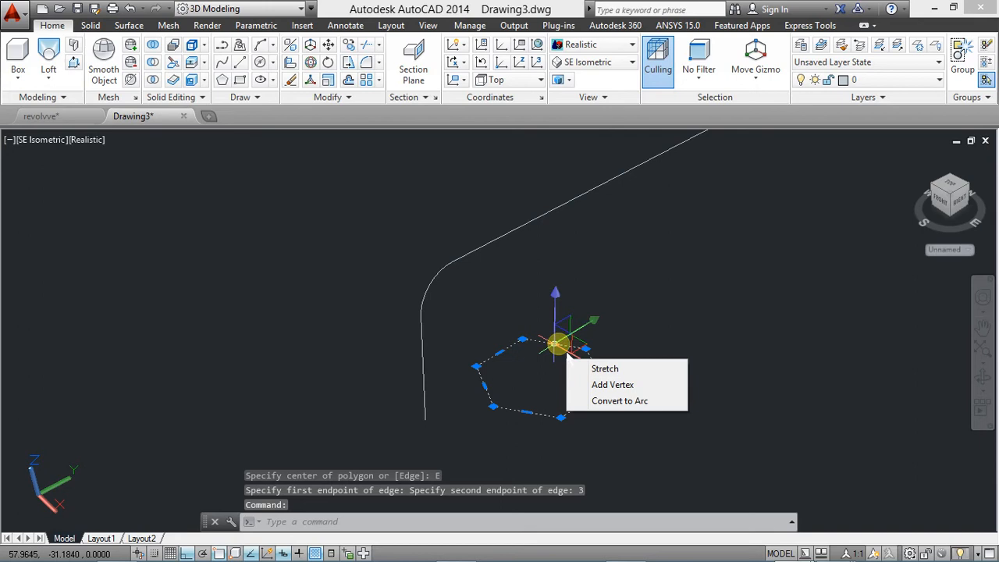
{"action": "key", "text": "Escape"}
{"action": "key", "text": "Escape"}
{"action": "scroll", "coordinate": [512, 339], "scroll_direction": "down", "scroll_amount": 1}
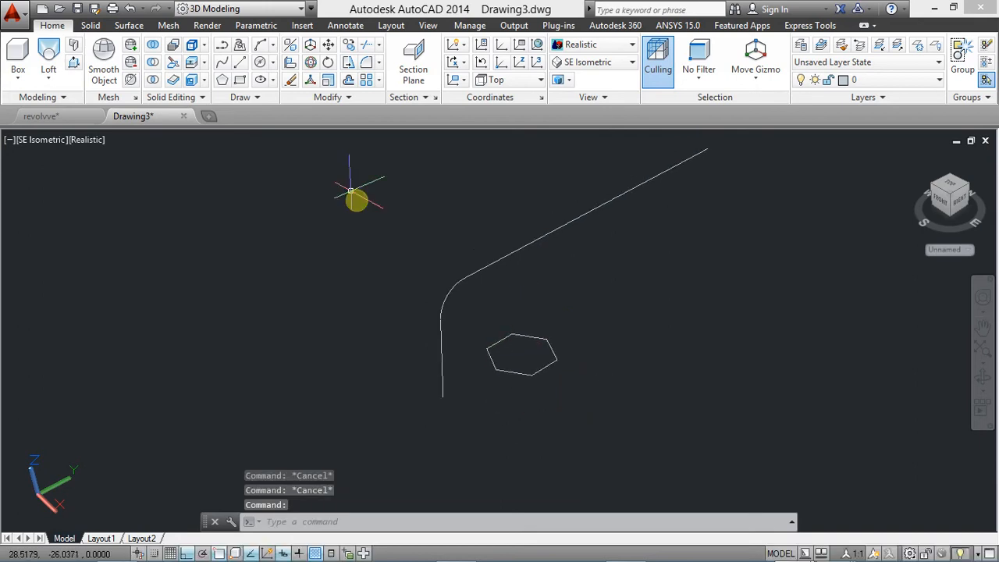
Try to sweep the hexagon along the path, selecting its vertical line as the sweep path.
{"action": "left_click", "coordinate": [48, 78]}
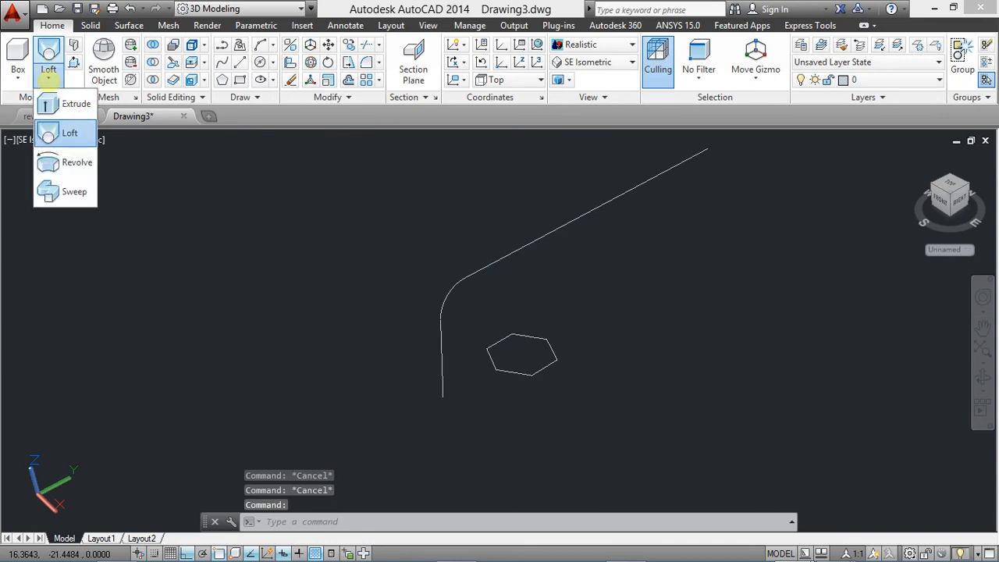
{"action": "left_click", "coordinate": [69, 192]}
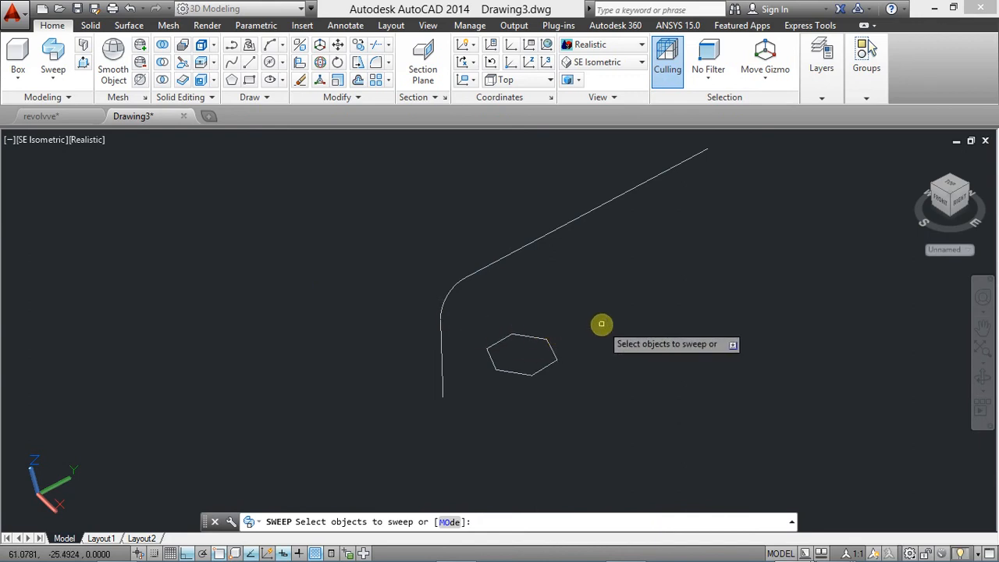
{"action": "left_click", "coordinate": [537, 338]}
{"action": "right_click", "coordinate": [641, 317]}
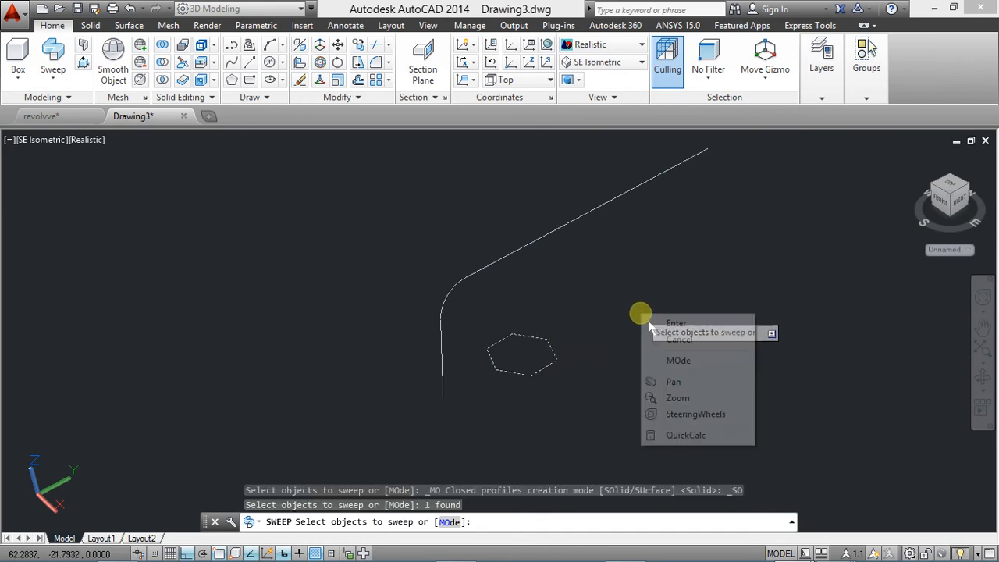
{"action": "left_click", "coordinate": [676, 322]}
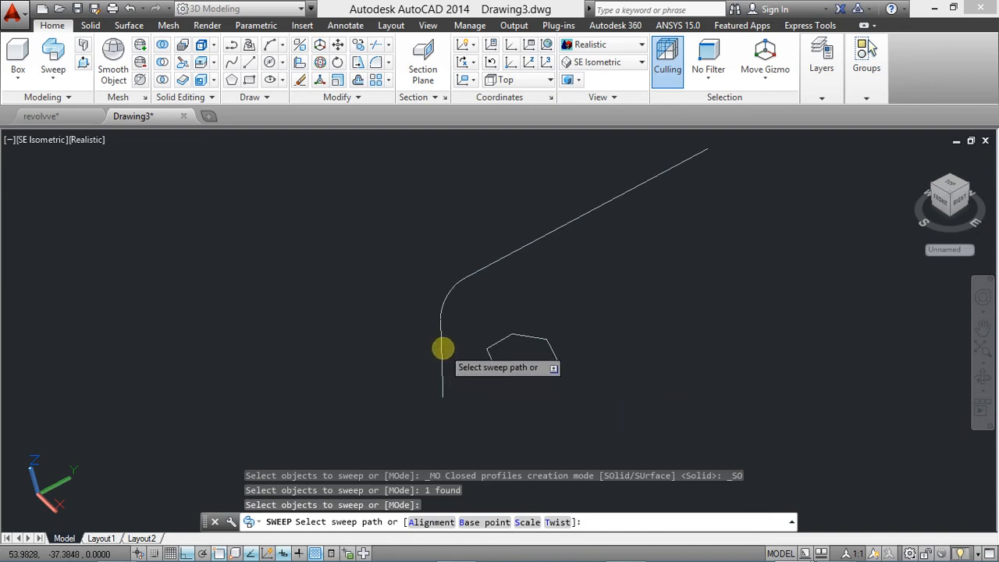
{"action": "left_click", "coordinate": [442, 347]}
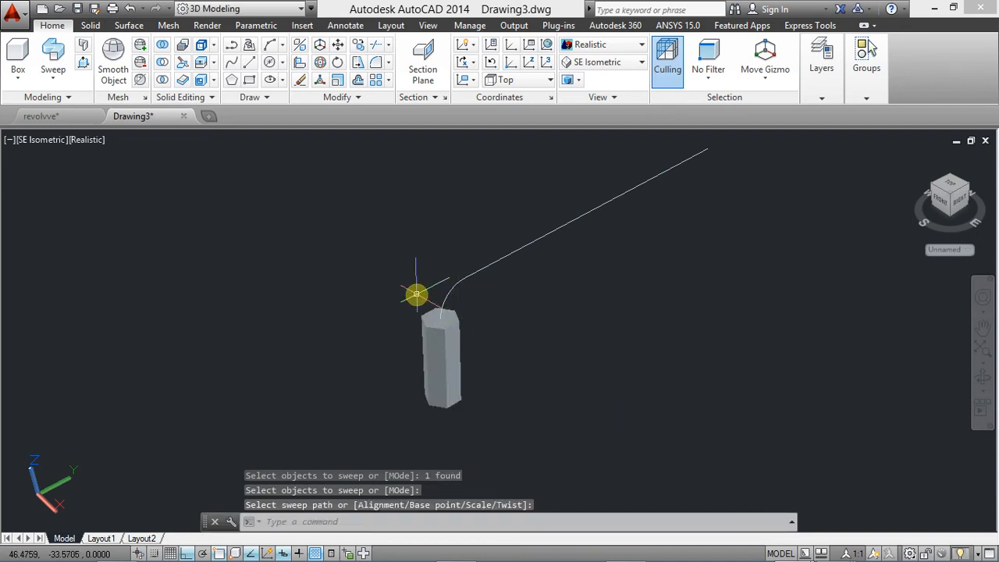
Undo the sweep of the hexagon along the vertical line.
{"action": "scroll", "coordinate": [426, 296], "scroll_direction": "up", "scroll_amount": 1}
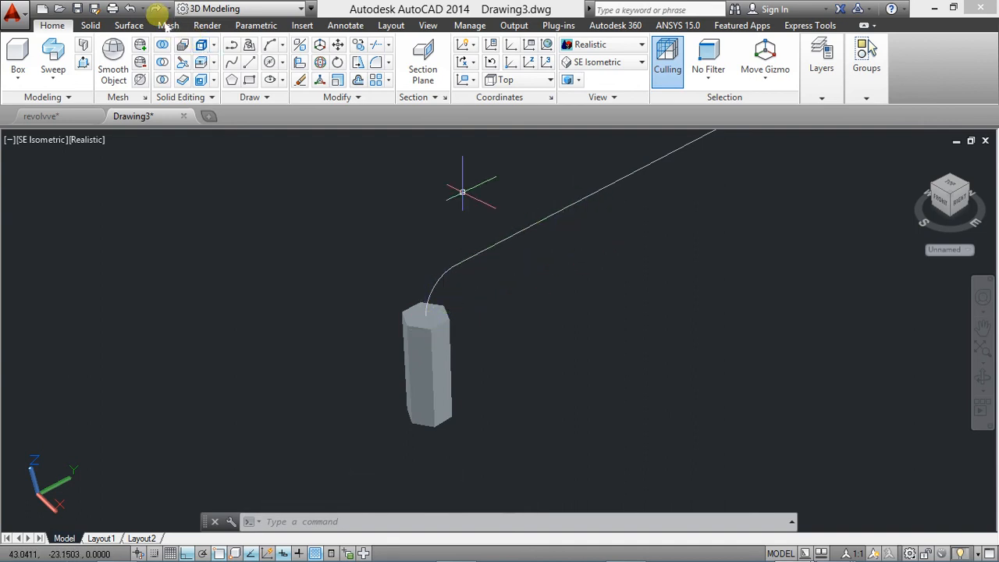
{"action": "left_click", "coordinate": [143, 14]}
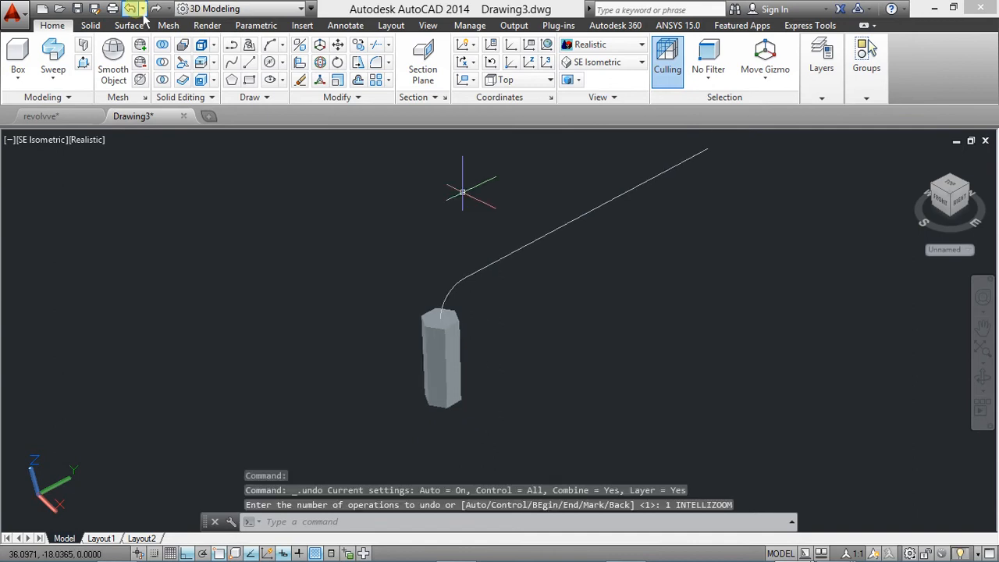
{"action": "left_click", "coordinate": [131, 8]}
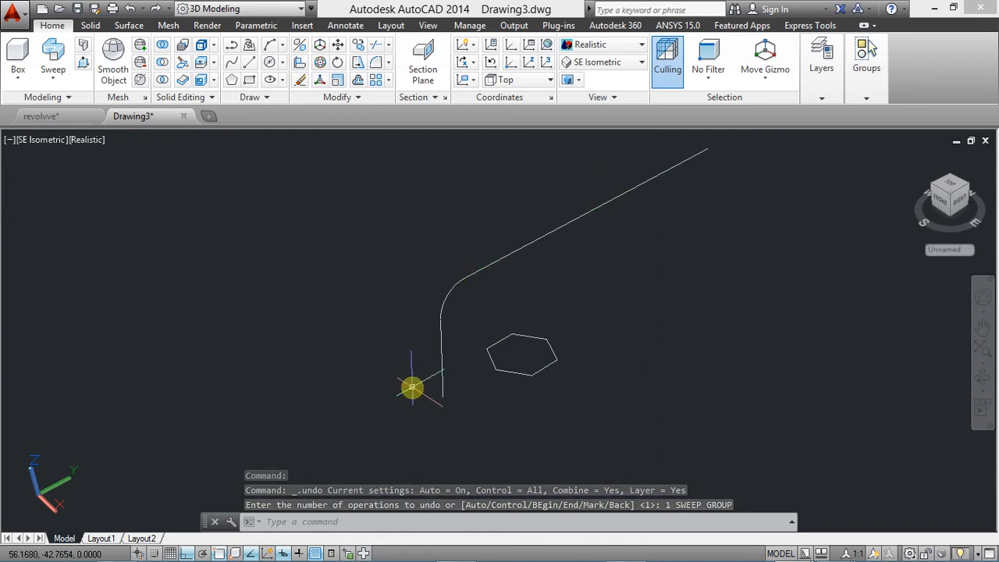
Join the vertical line, the corner arc and the slanted line into a single polyline path.
{"action": "left_click", "coordinate": [362, 95]}
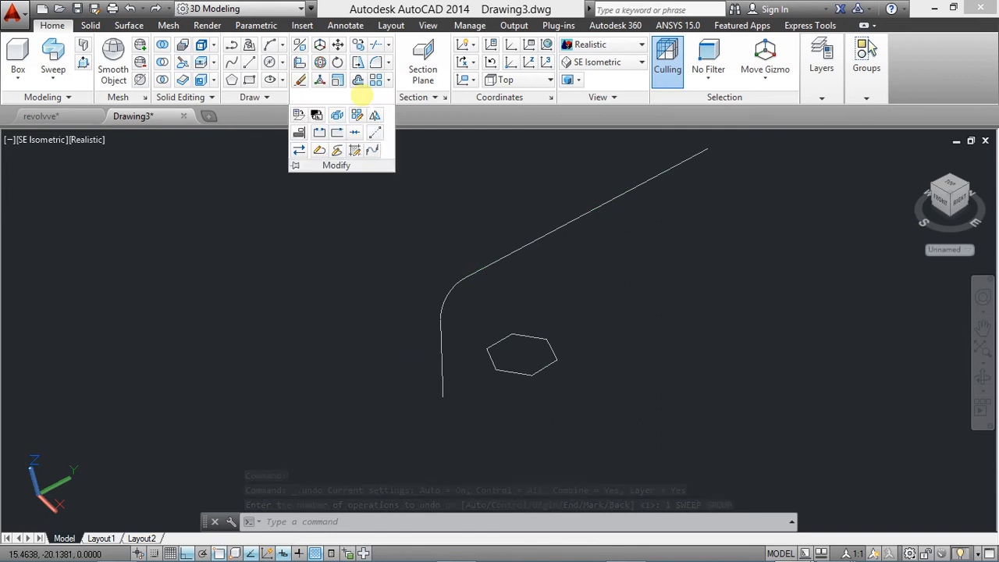
{"action": "left_click", "coordinate": [355, 132]}
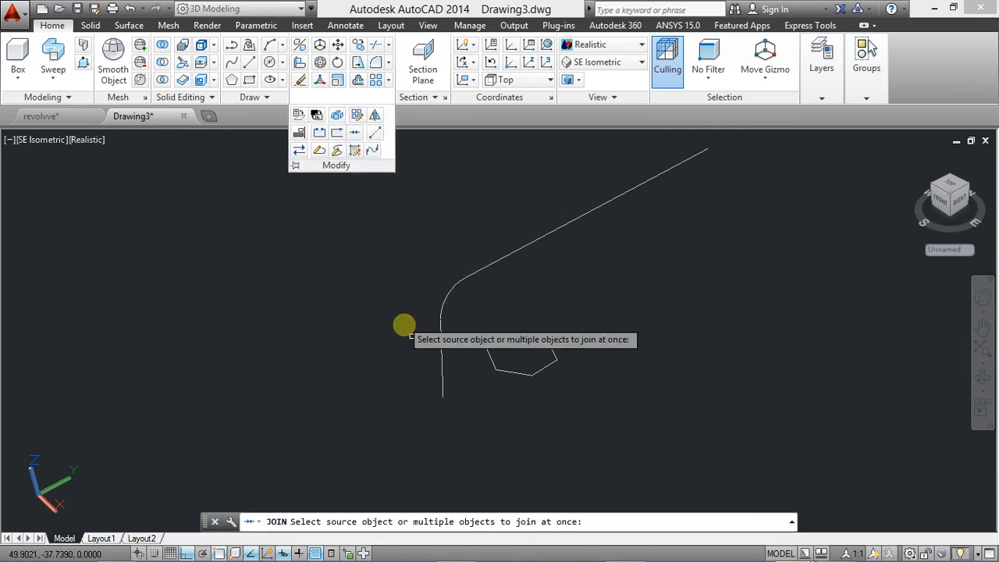
{"action": "left_click", "coordinate": [446, 368]}
{"action": "left_click", "coordinate": [443, 281]}
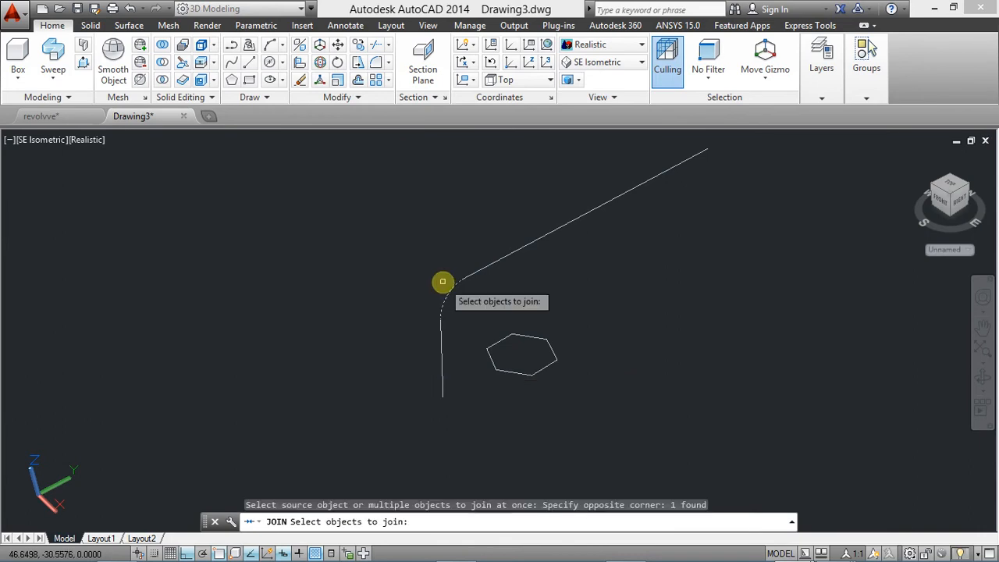
{"action": "left_click", "coordinate": [444, 340]}
{"action": "left_click", "coordinate": [448, 330]}
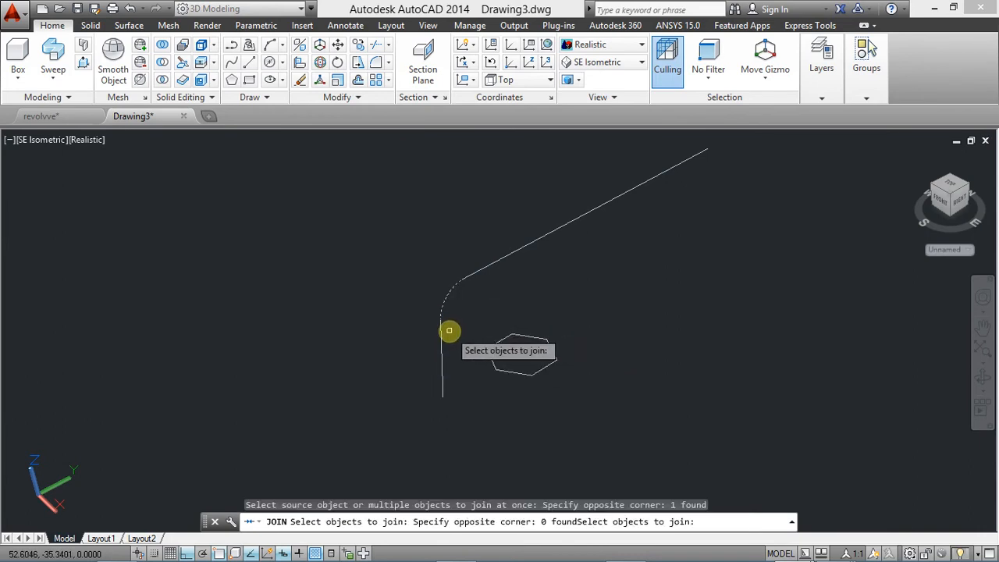
{"action": "left_click", "coordinate": [443, 334]}
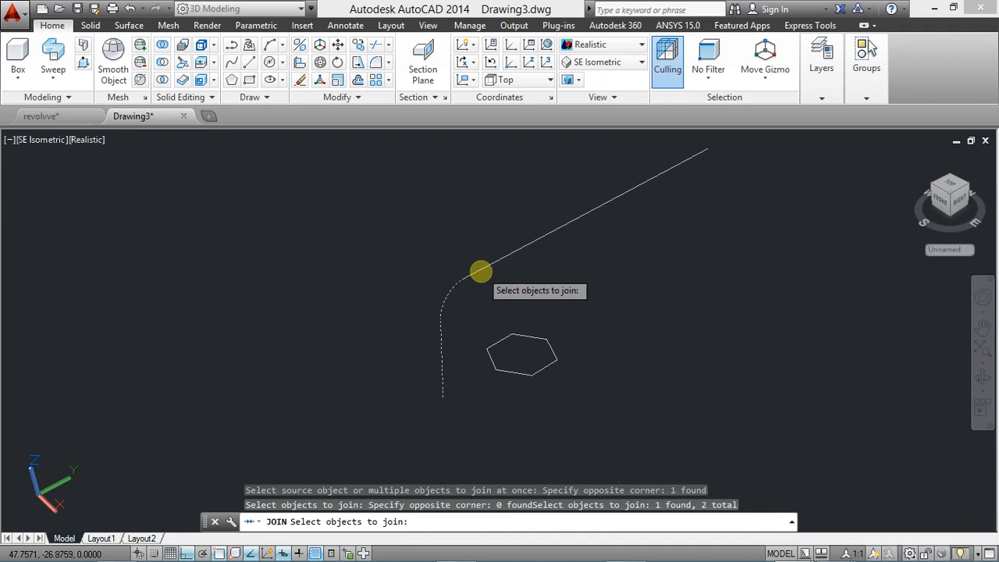
{"action": "left_click", "coordinate": [481, 270]}
{"action": "key", "text": "Return"}
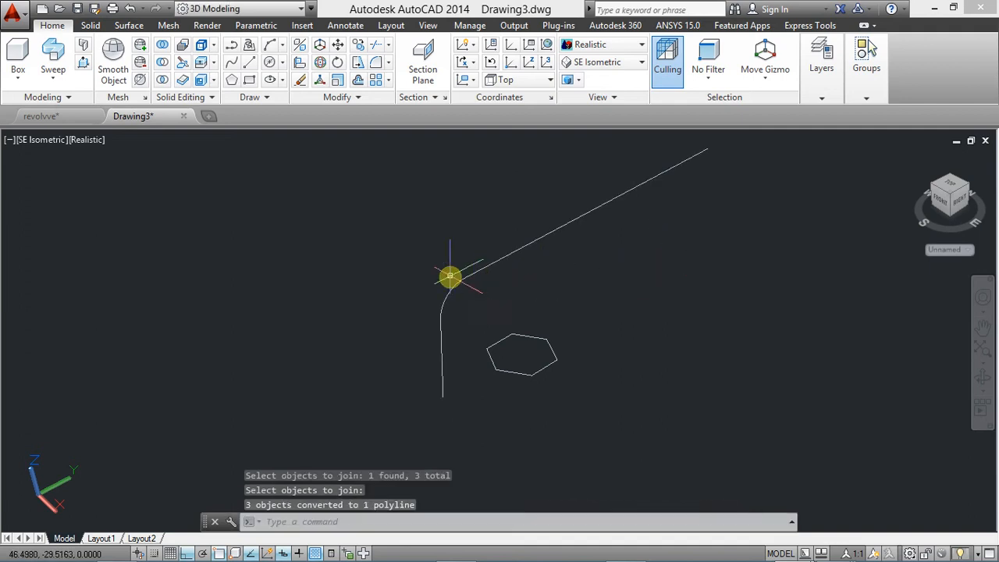
{"action": "left_click", "coordinate": [514, 251]}
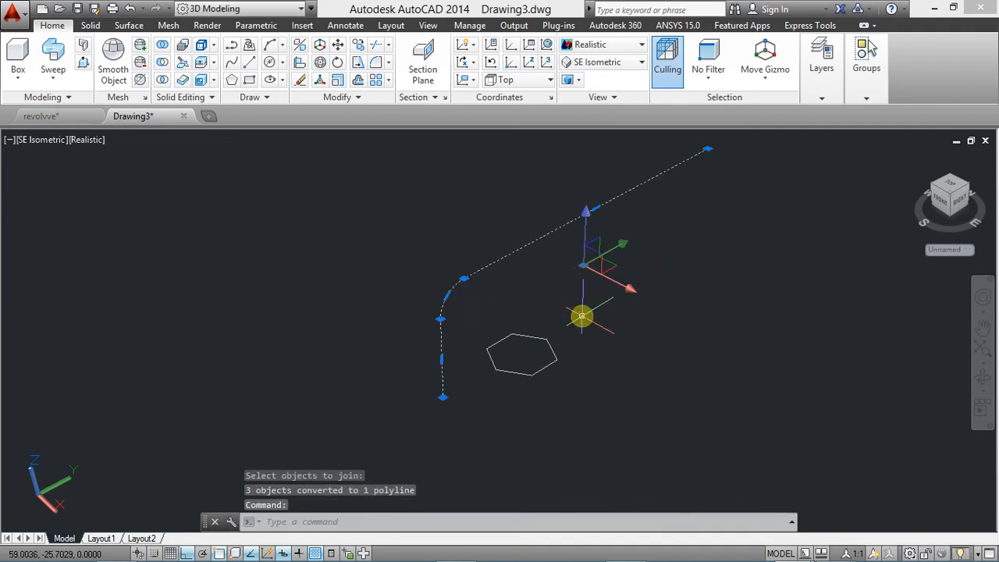
{"action": "key", "text": "Escape"}
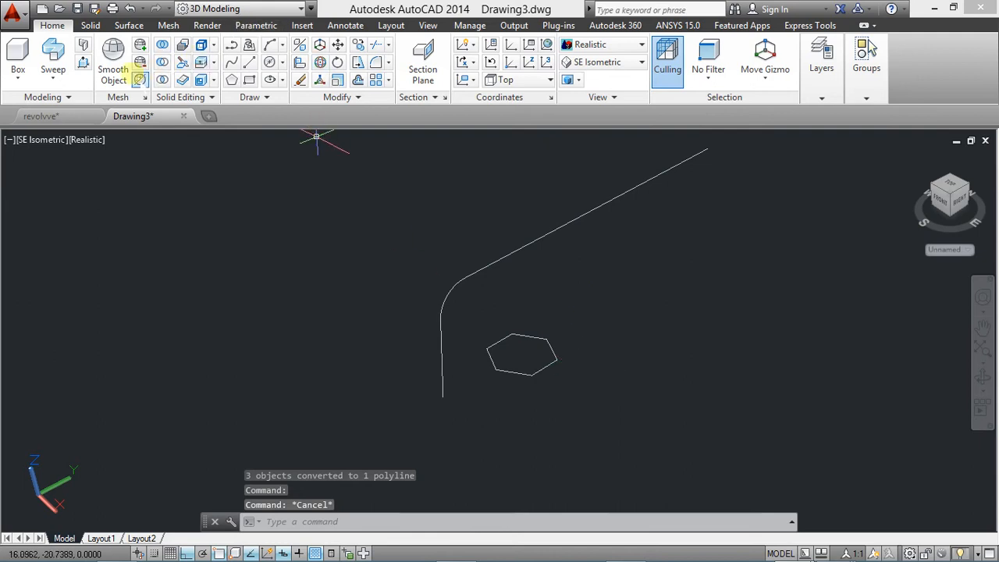
Sweep the hexagon along the whole joined polyline path to form a bent hexagonal solid.
{"action": "left_click", "coordinate": [52, 52]}
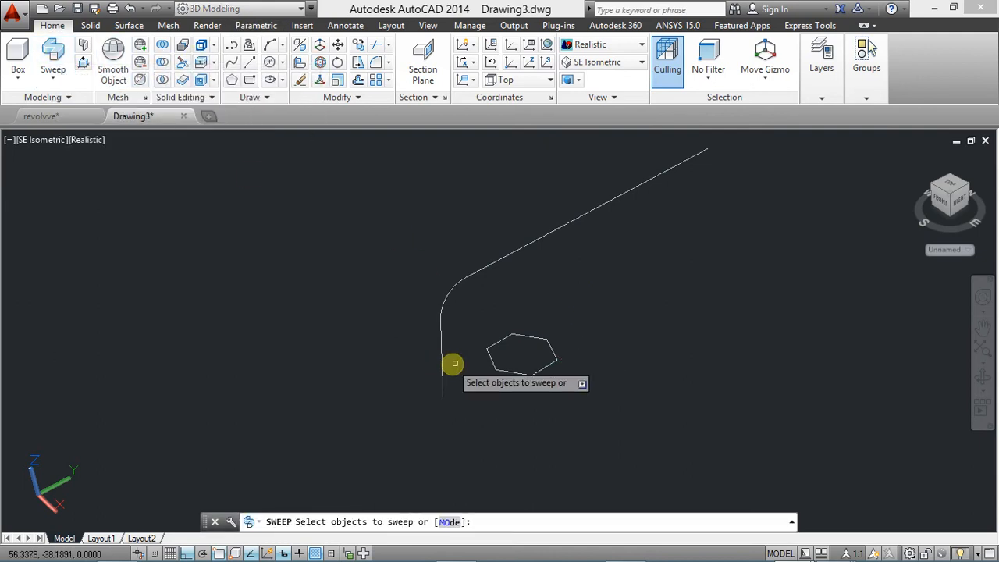
{"action": "left_click", "coordinate": [521, 373]}
{"action": "right_click", "coordinate": [618, 355]}
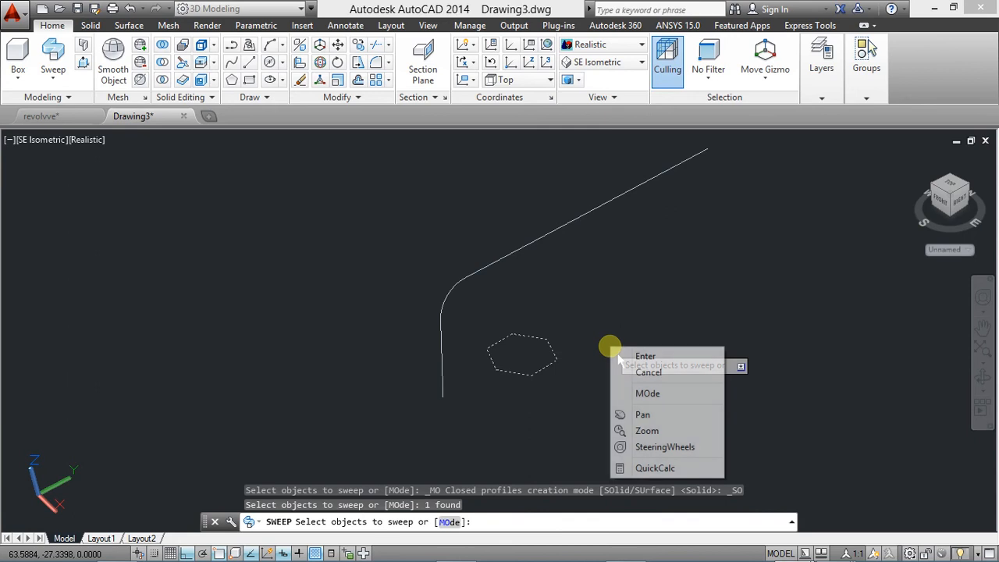
{"action": "left_click", "coordinate": [620, 356]}
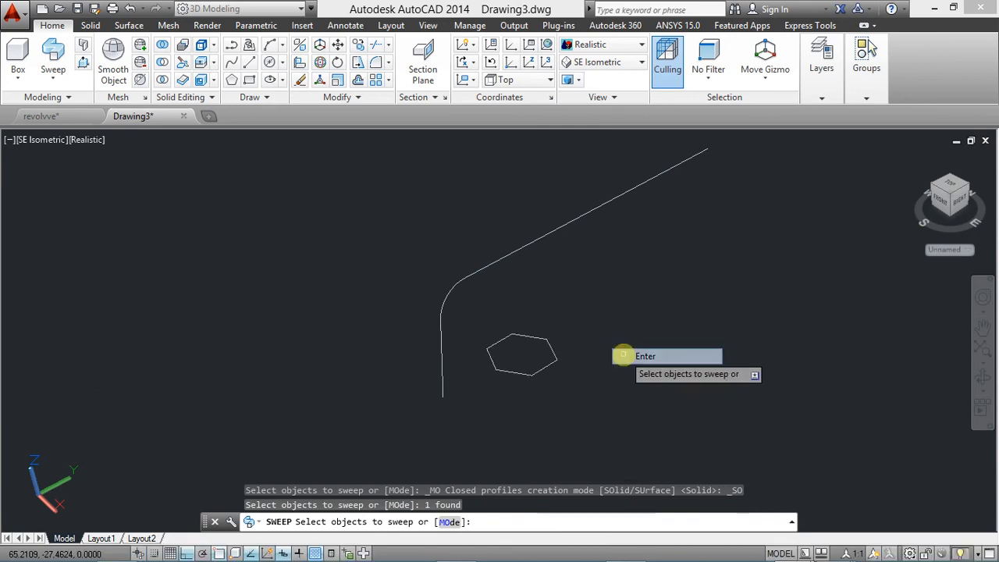
{"action": "left_click", "coordinate": [439, 343]}
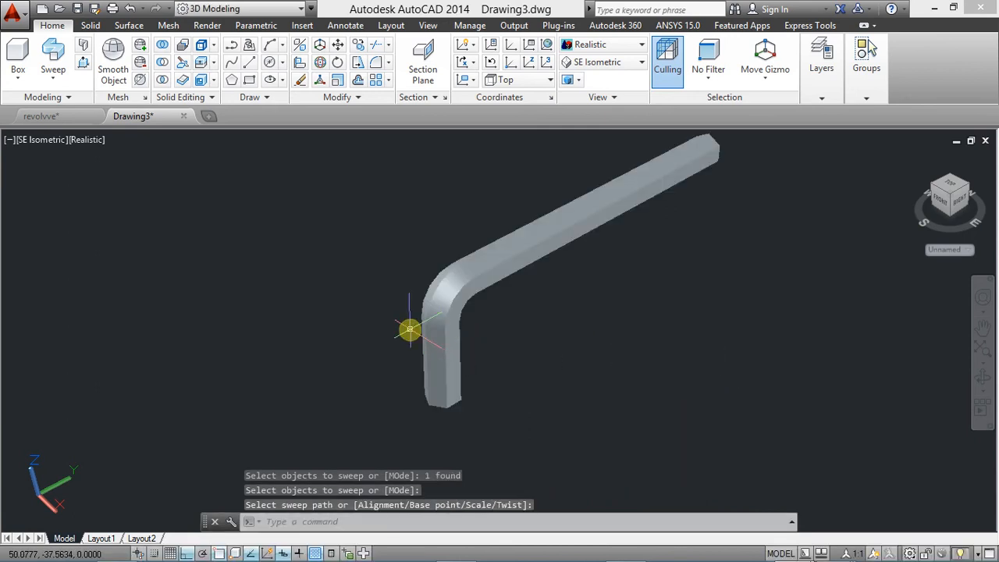
{"action": "mouse_move", "coordinate": [433, 331]}
{"action": "middle_mouse_down", "text": "shift"}
{"action": "mouse_move", "coordinate": [549, 352]}
{"action": "mouse_move", "coordinate": [497, 360]}
{"action": "mouse_move", "coordinate": [505, 352]}
{"action": "mouse_move", "coordinate": [457, 338]}
{"action": "mouse_move", "coordinate": [486, 285]}
{"action": "mouse_move", "coordinate": [458, 232]}
{"action": "mouse_move", "coordinate": [406, 289]}
{"action": "mouse_move", "coordinate": [404, 350]}
{"action": "mouse_move", "coordinate": [372, 289]}
{"action": "mouse_move", "coordinate": [489, 297]}
{"action": "mouse_move", "coordinate": [469, 362]}
{"action": "mouse_move", "coordinate": [424, 356]}
{"action": "mouse_move", "coordinate": [415, 317]}
{"action": "mouse_move", "coordinate": [475, 258]}
{"action": "mouse_move", "coordinate": [410, 332]}
{"action": "mouse_move", "coordinate": [443, 287]}
{"action": "mouse_move", "coordinate": [463, 350]}
{"action": "mouse_move", "coordinate": [450, 352]}
{"action": "mouse_move", "coordinate": [478, 369]}
{"action": "middle_mouse_up", "text": "shift"}
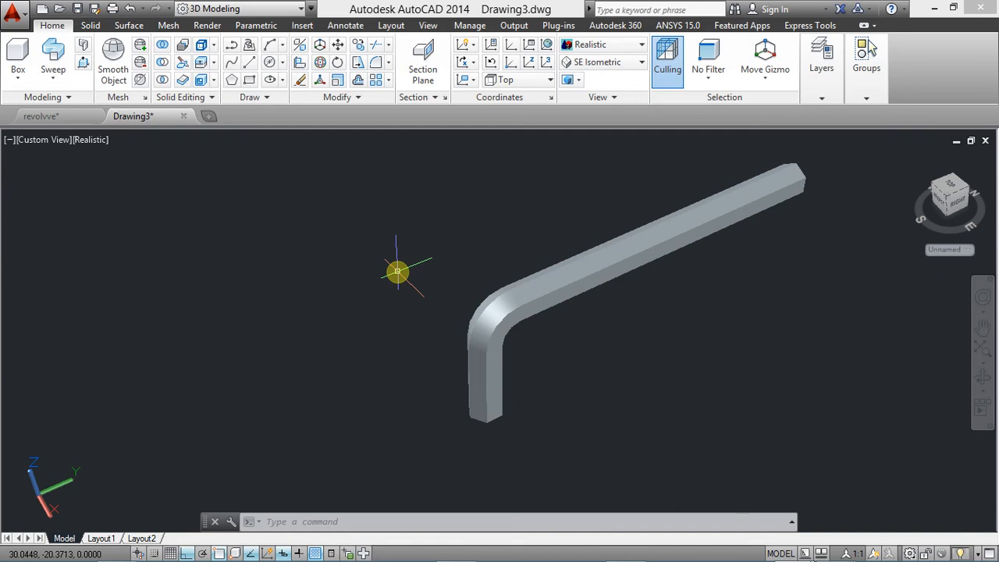
{"action": "mouse_move", "coordinate": [622, 557]}
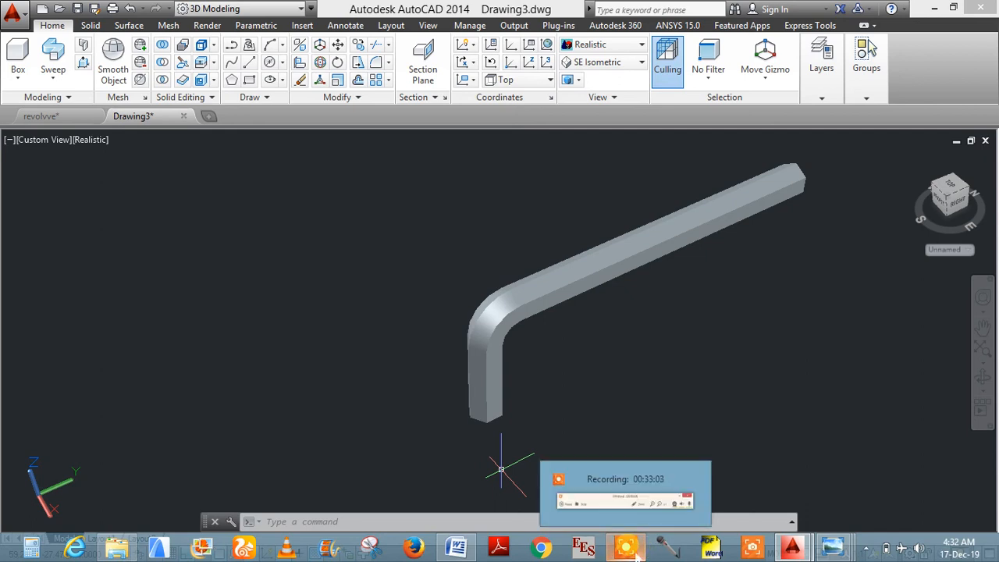
Create a new drawing from the acadiso3D template.
{"action": "left_click", "coordinate": [209, 116]}
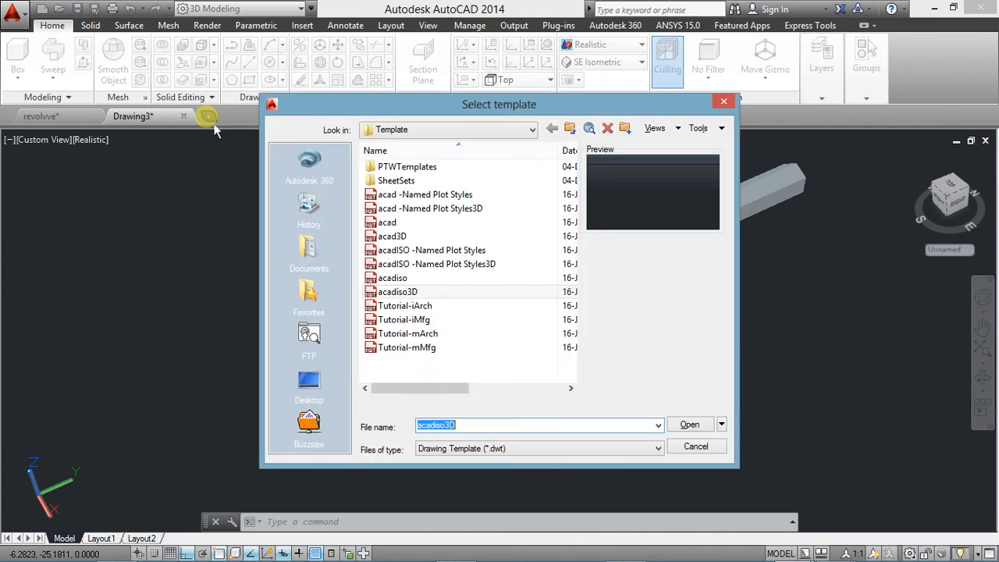
{"action": "left_click", "coordinate": [403, 293]}
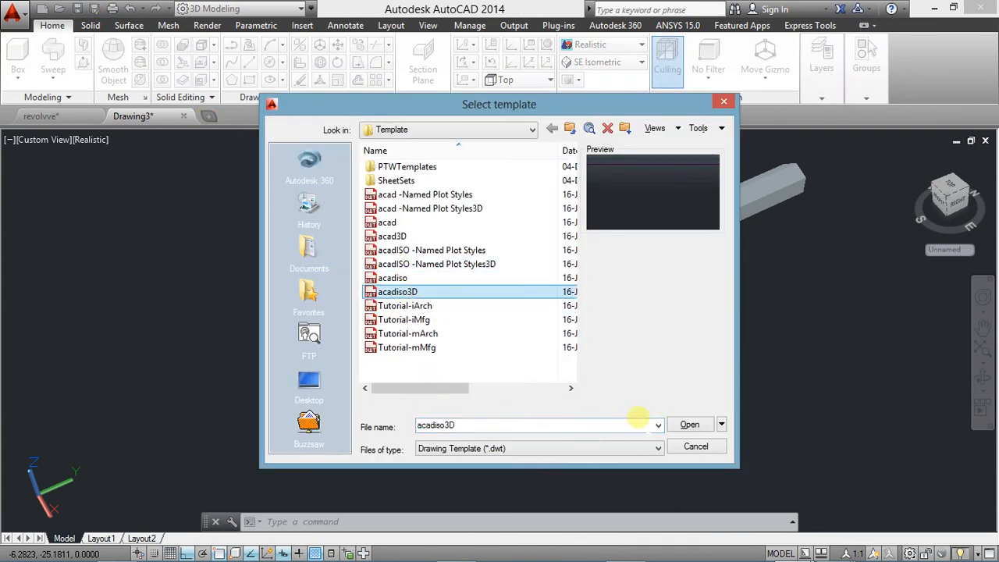
{"action": "left_click", "coordinate": [690, 424]}
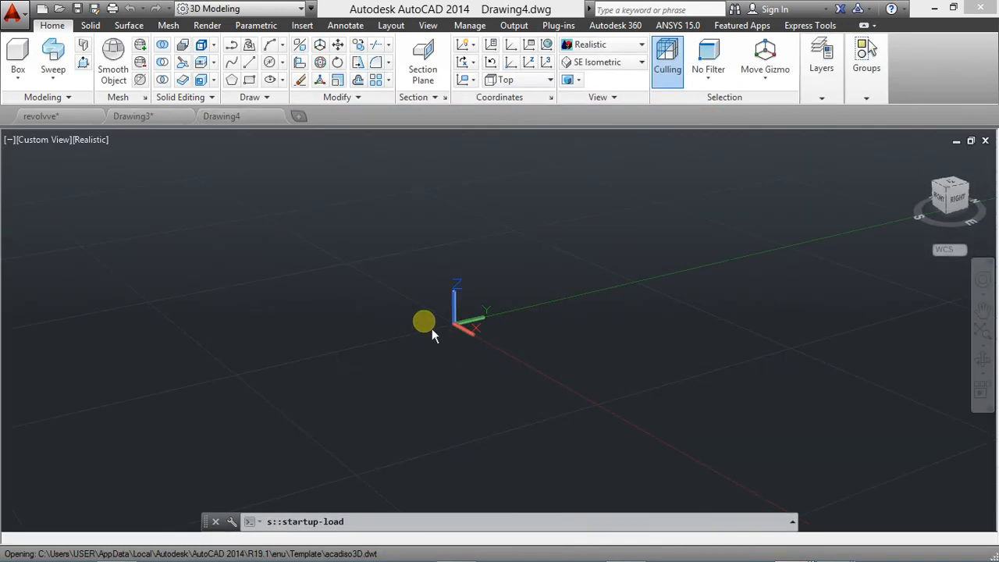
Set the model space limits from 0,0 to 200,200.
{"action": "type", "text": "l"}
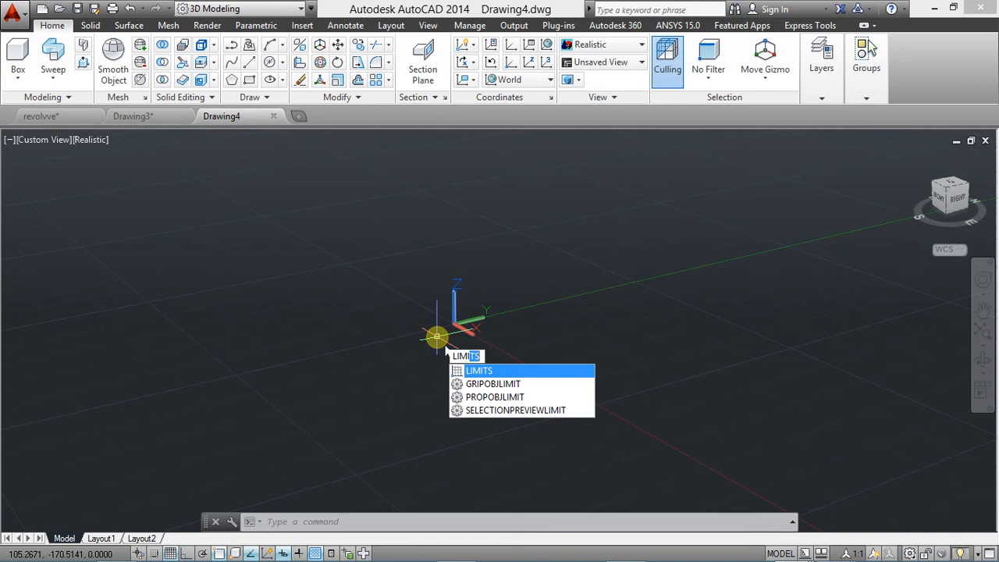
{"action": "key", "text": "Return"}
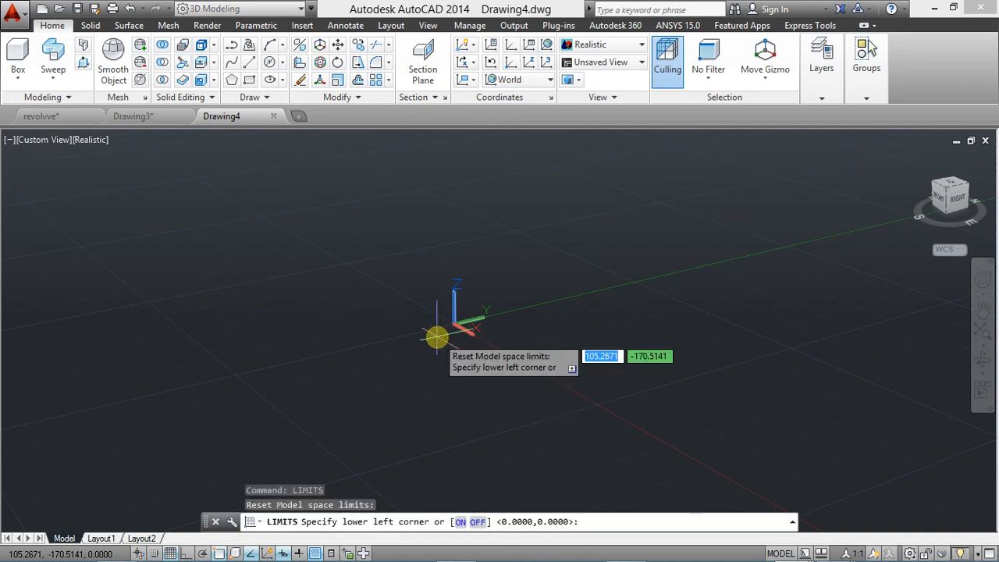
{"action": "type", "text": "0"}
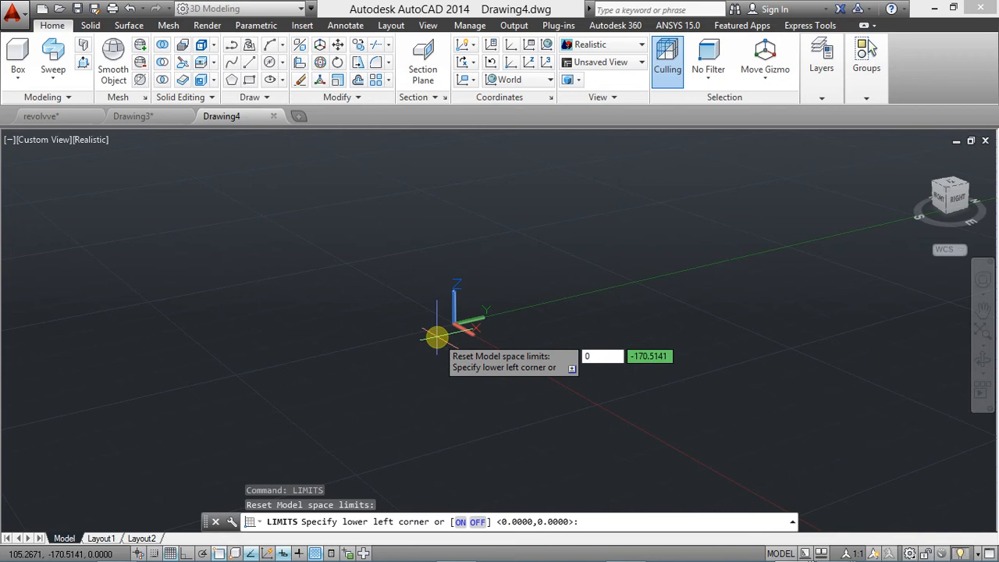
{"action": "type", "text": ",0"}
{"action": "key", "text": "Return"}
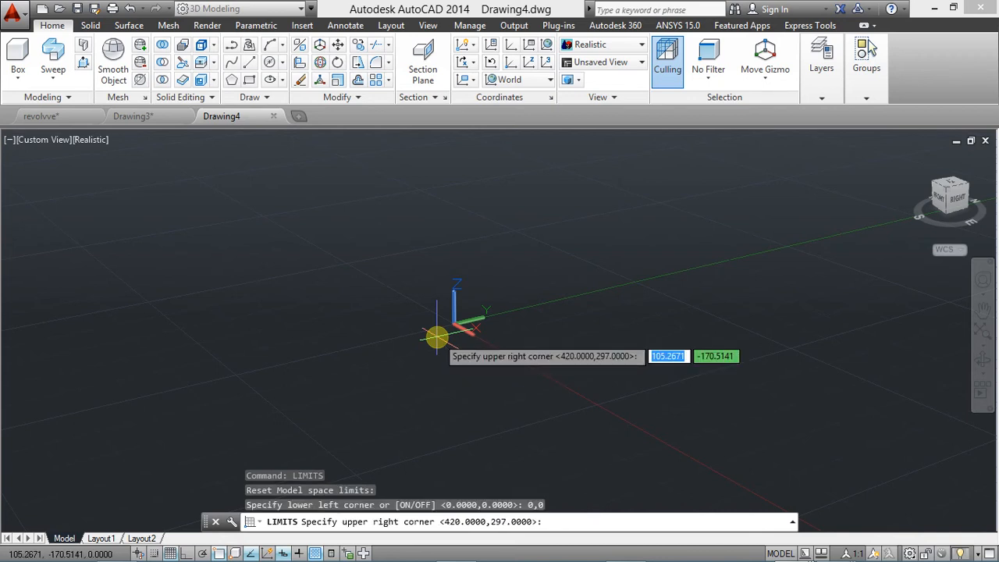
{"action": "type", "text": "200"}
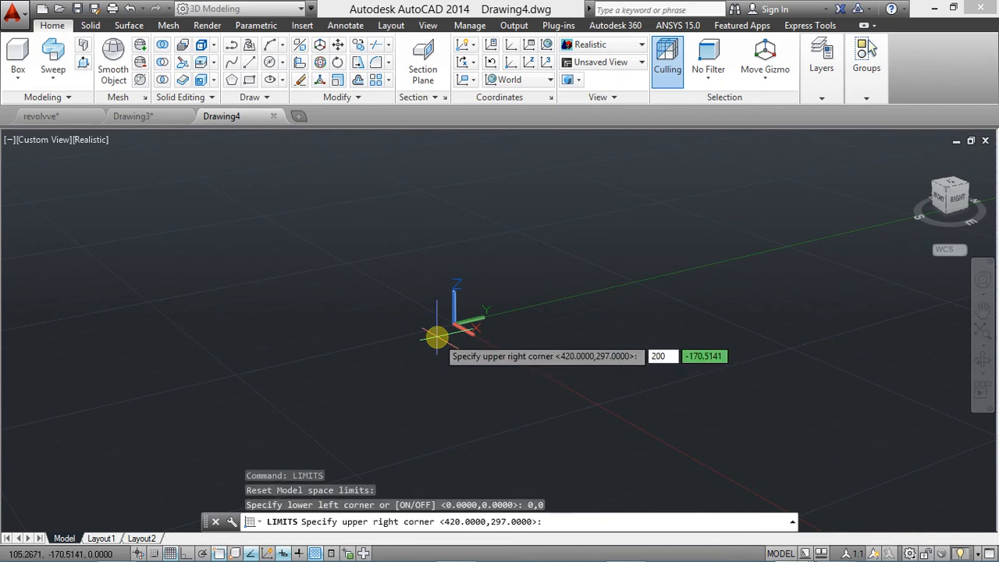
{"action": "type", "text": ",20"}
{"action": "key", "text": "Return"}
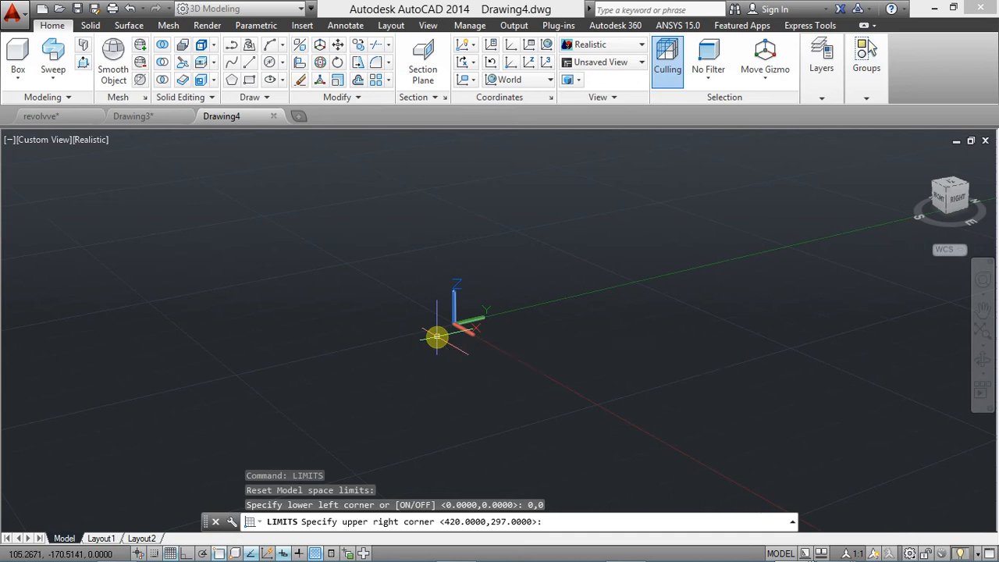
Set the UCS icon to Noorigin so it stays away from the origin.
{"action": "type", "text": "UCS"}
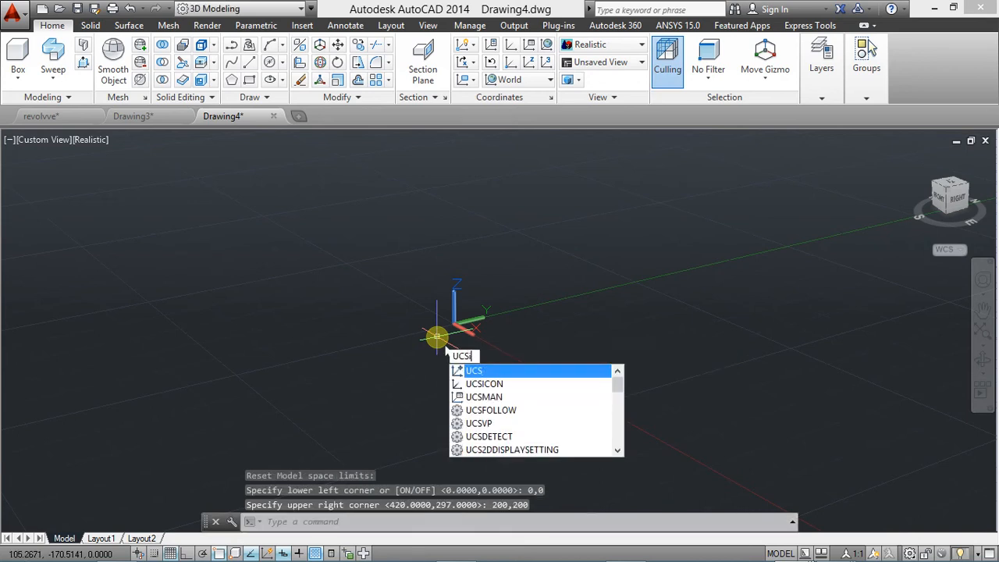
{"action": "key", "text": "Escape"}
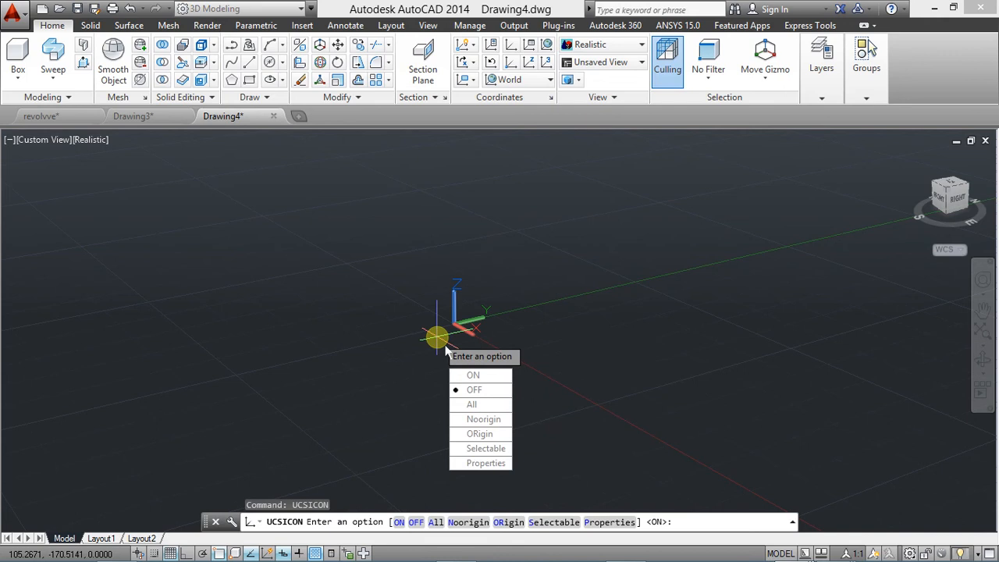
{"action": "type", "text": "N"}
{"action": "key", "text": "Return"}
Zoom to All to fit the drawing limits and turn the grid off.
{"action": "type", "text": "A"}
{"action": "key", "text": "BackSpace"}
{"action": "type", "text": "Z"}
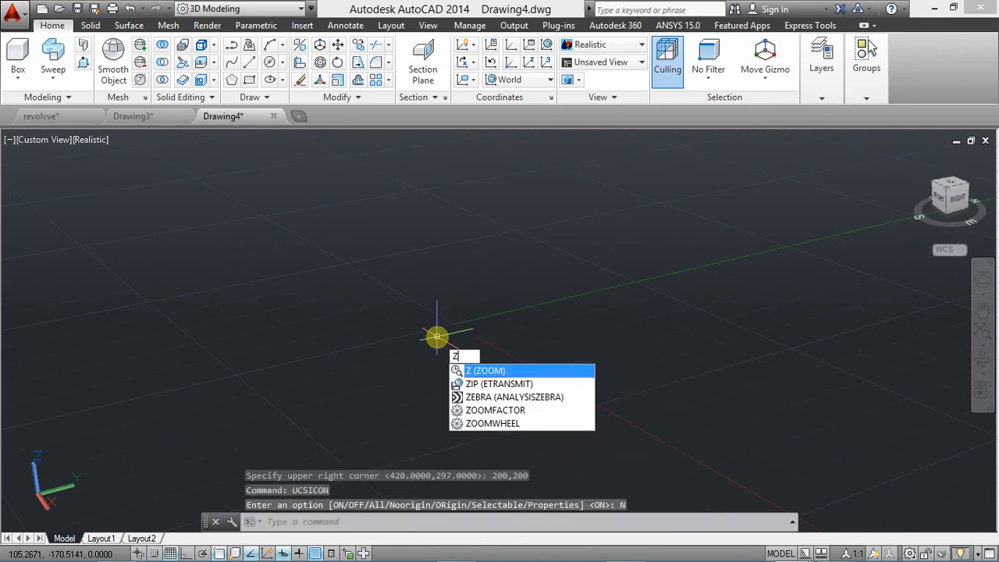
{"action": "key", "text": "Return"}
{"action": "type", "text": "a"}
{"action": "key", "text": "Return"}
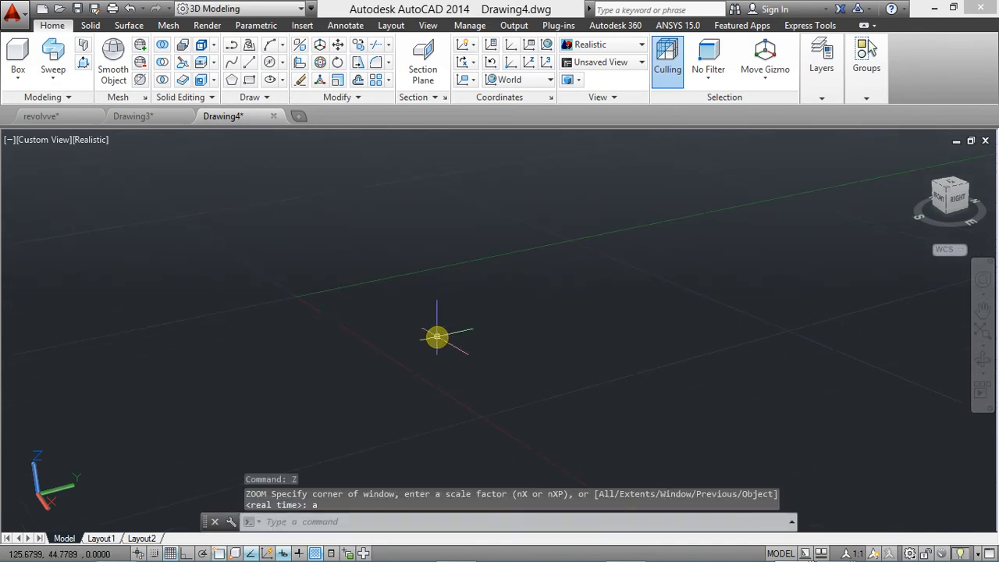
{"action": "key", "text": "F7"}
{"action": "key", "text": "F7"}
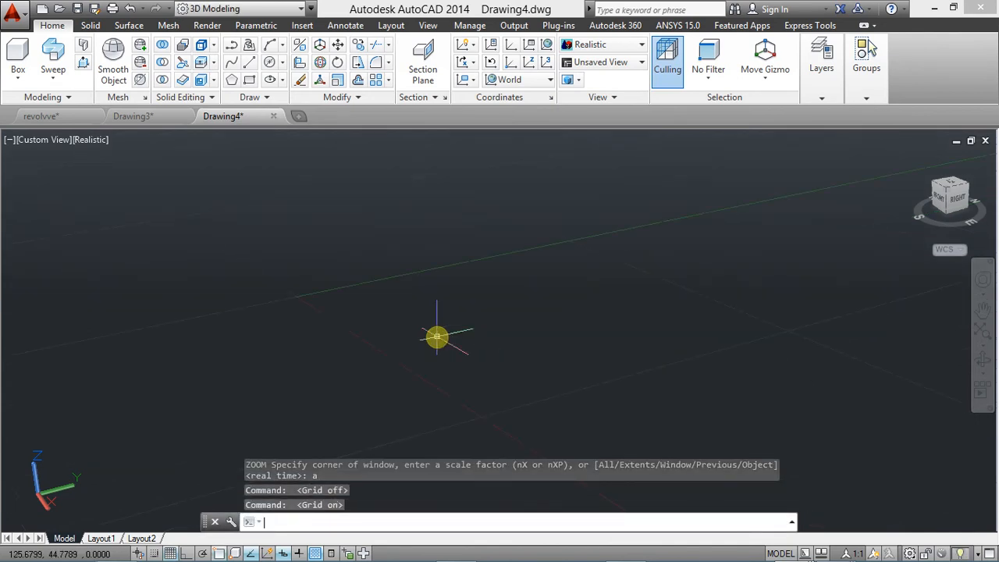
{"action": "key", "text": "F7"}
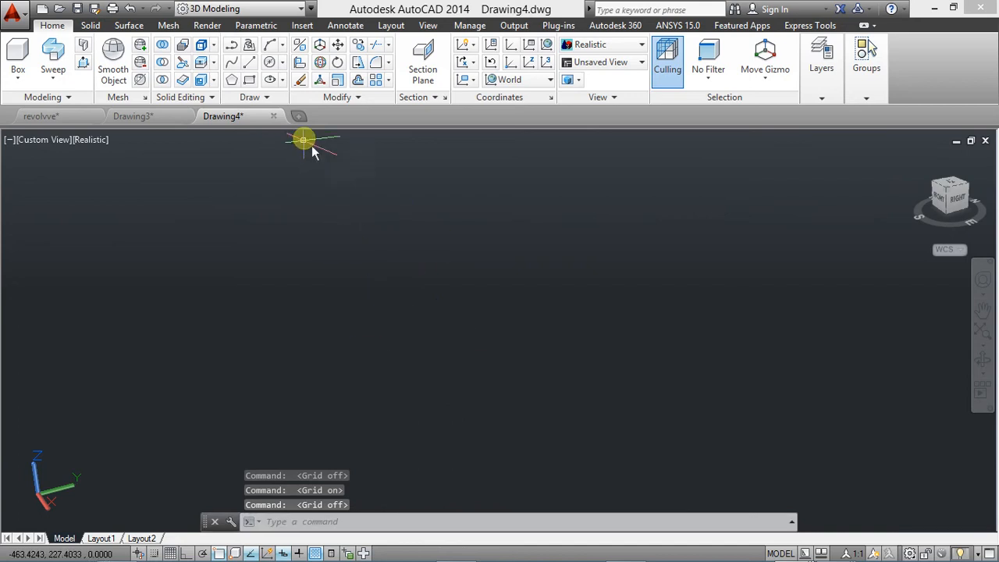
Switch to the SE Isometric view and set the UCS to Right.
{"action": "left_click", "coordinate": [613, 62]}
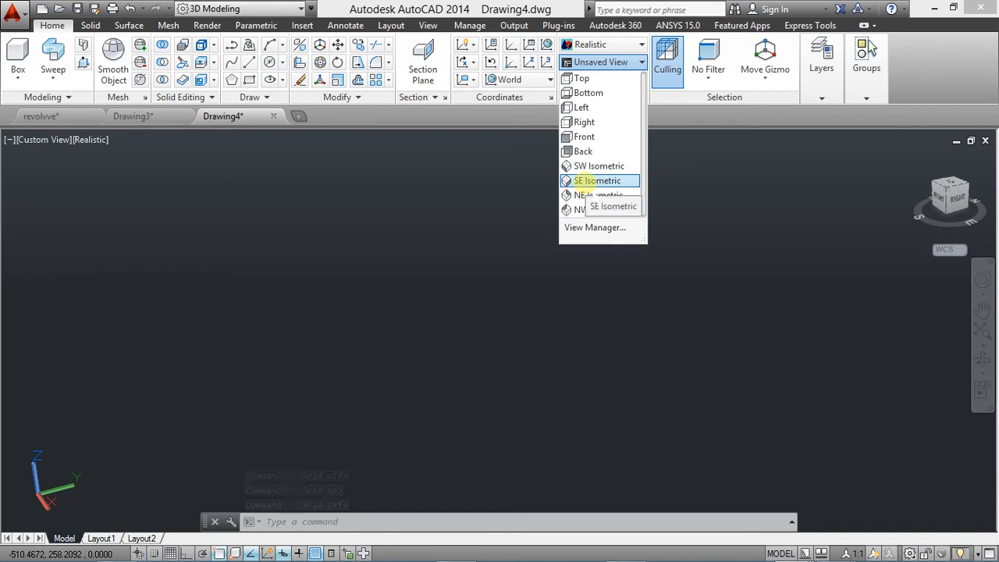
{"action": "left_click", "coordinate": [589, 183]}
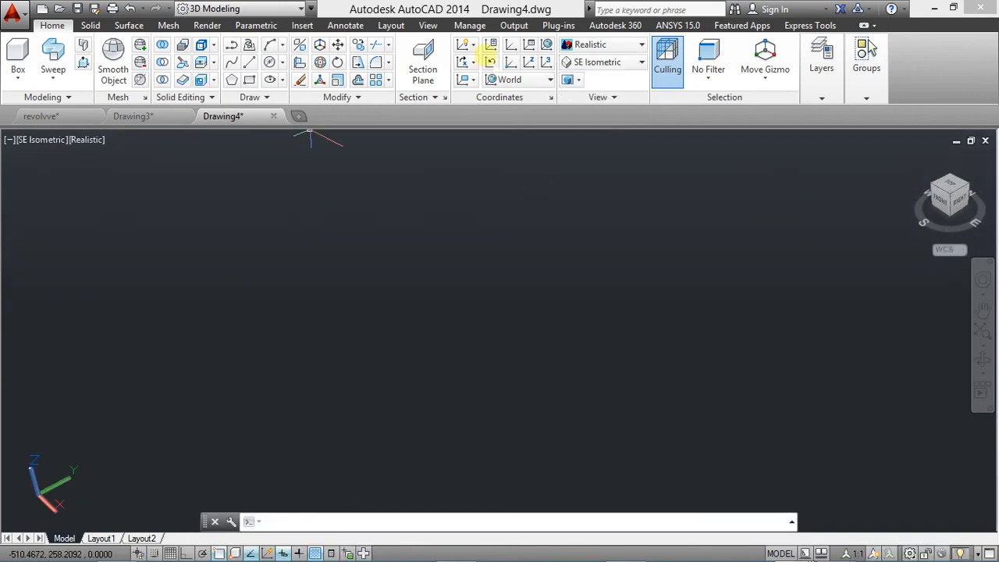
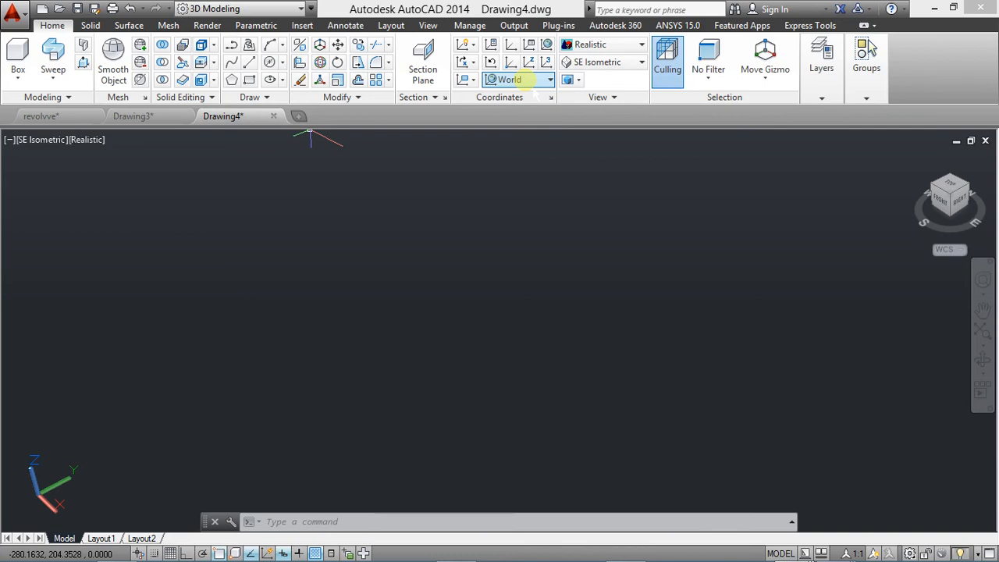
{"action": "left_click", "coordinate": [521, 79]}
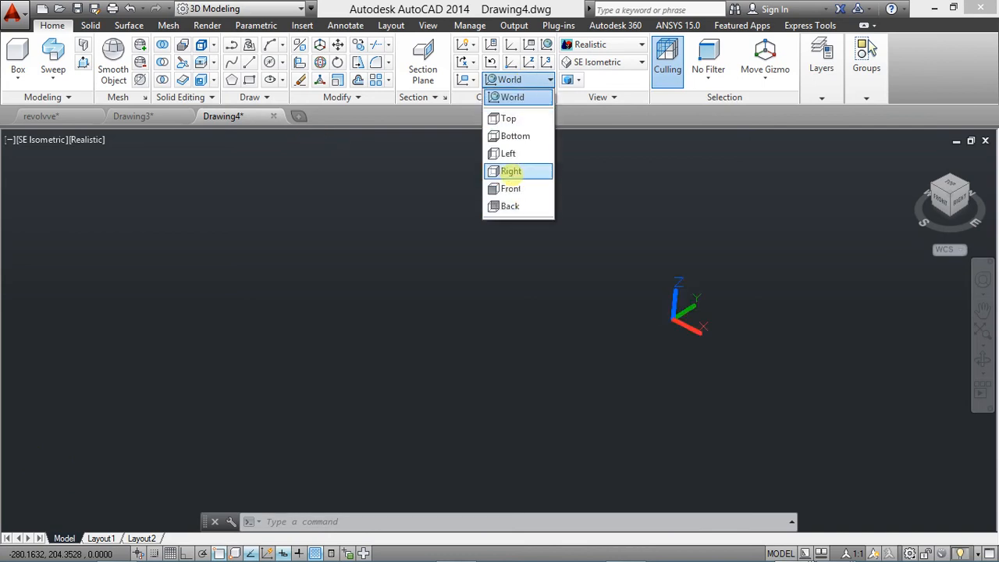
{"action": "left_click", "coordinate": [511, 172]}
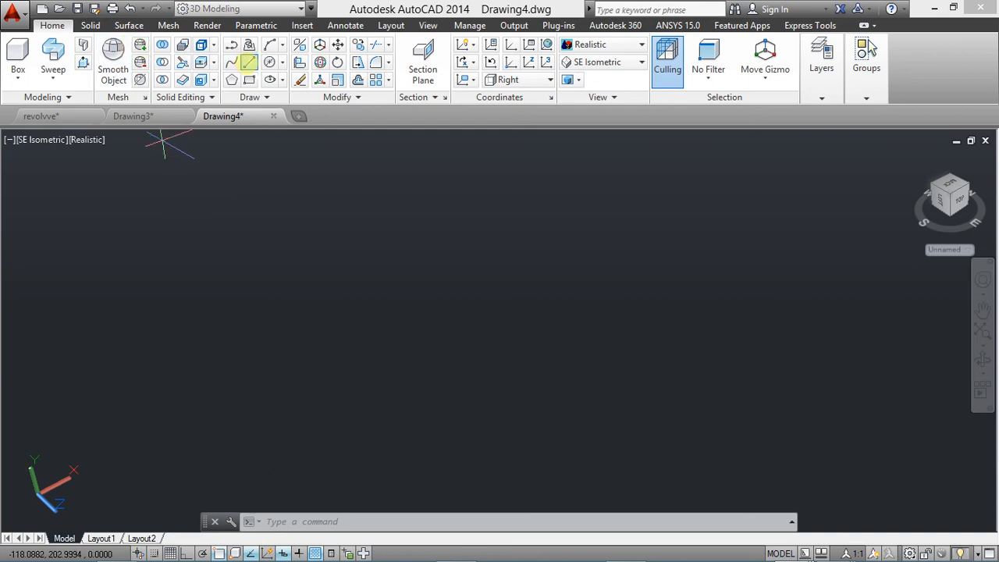
Draw a vertical line 8 units long in the Right plane.
{"action": "left_click", "coordinate": [248, 62]}
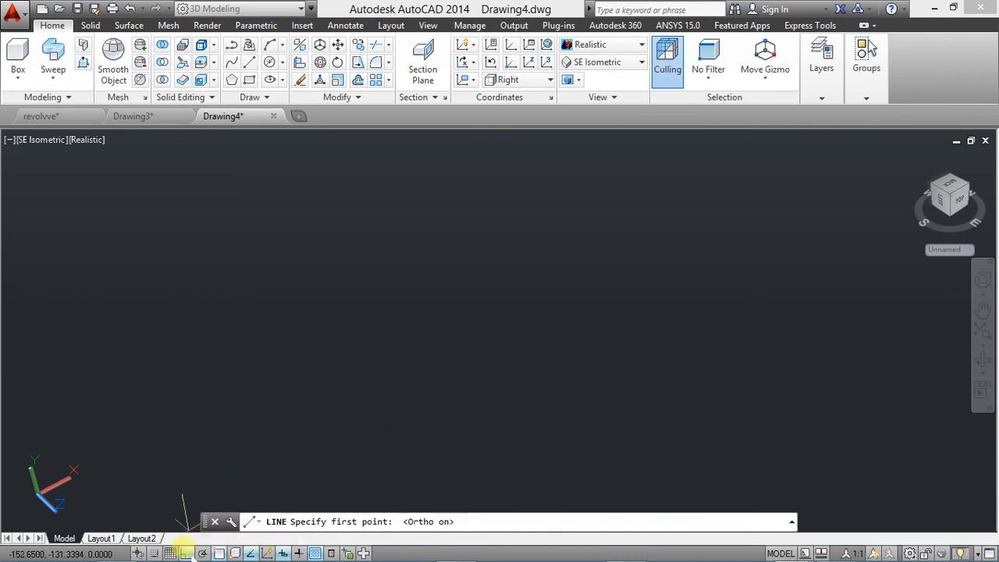
{"action": "left_click", "coordinate": [380, 445]}
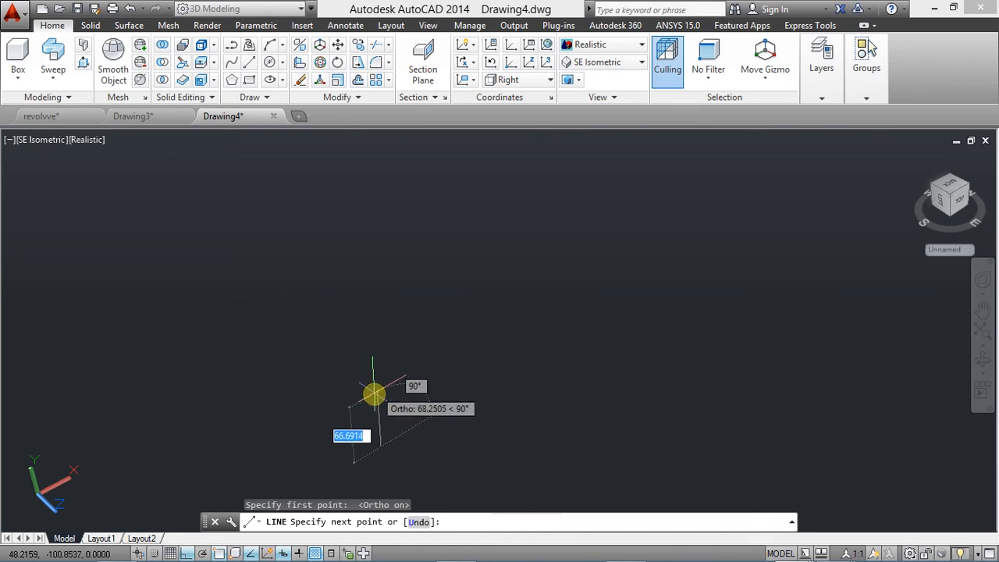
{"action": "middle_click_drag", "start_coordinate": [372, 401], "coordinate": [407, 294]}
{"action": "scroll", "coordinate": [351, 381], "scroll_direction": "up", "scroll_amount": 2}
{"action": "scroll", "coordinate": [348, 383], "scroll_direction": "down", "scroll_amount": 2}
{"action": "middle_click_drag", "start_coordinate": [290, 367], "coordinate": [367, 303]}
{"action": "mouse_move", "coordinate": [416, 264]}
{"action": "middle_mouse_down"}
{"action": "mouse_move", "coordinate": [404, 292]}
{"action": "mouse_move", "coordinate": [413, 276]}
{"action": "middle_mouse_up"}
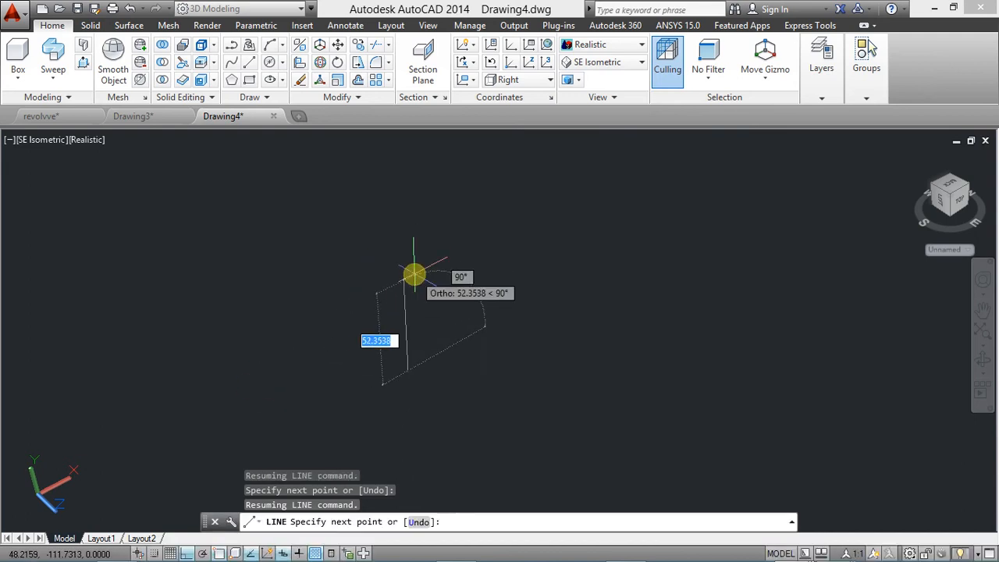
{"action": "type", "text": "8"}
{"action": "key", "text": "Return"}
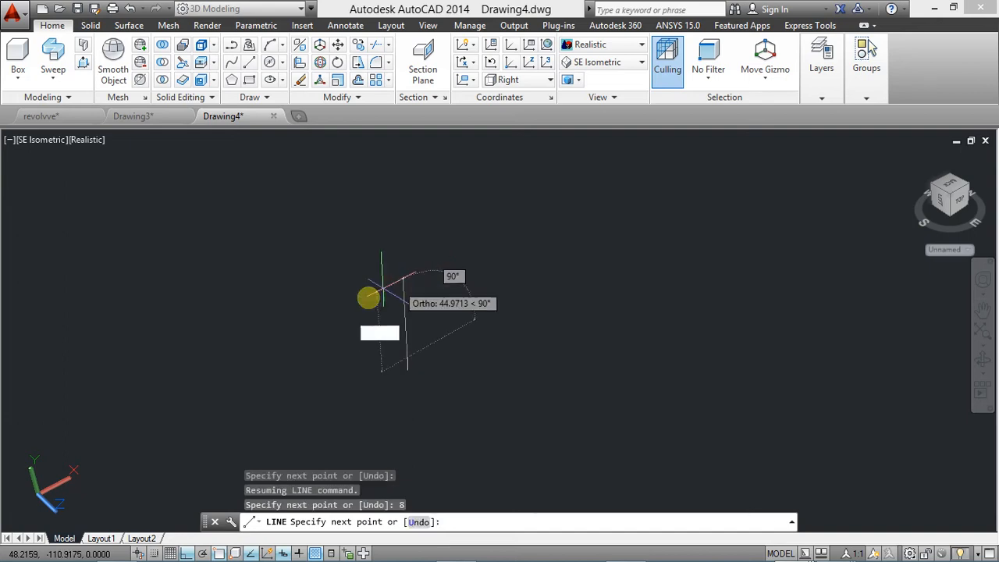
{"action": "scroll", "coordinate": [416, 359], "scroll_direction": "up", "scroll_amount": 6}
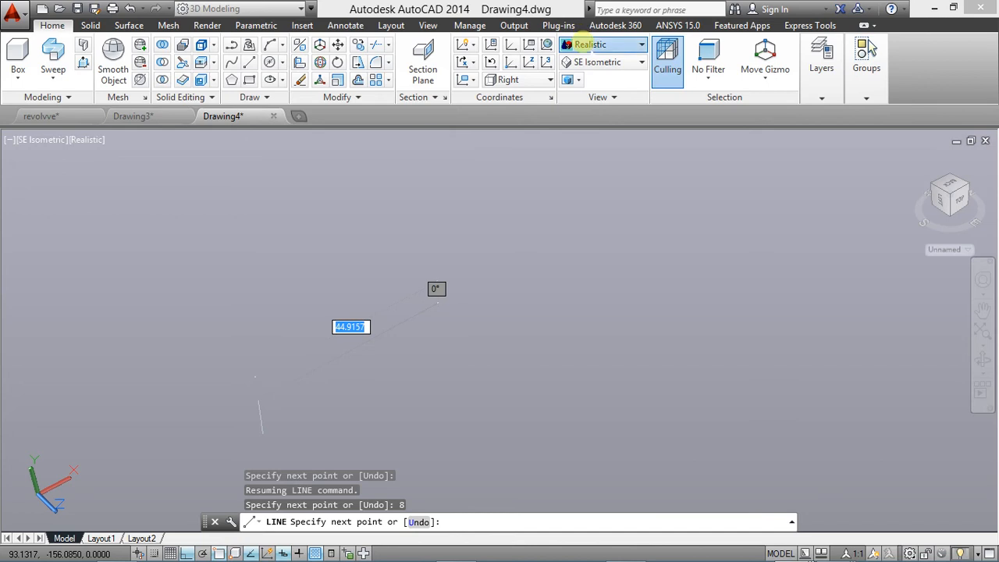
Switch the visual style to 2D Wireframe and erase the vertical line.
{"action": "left_click", "coordinate": [567, 45]}
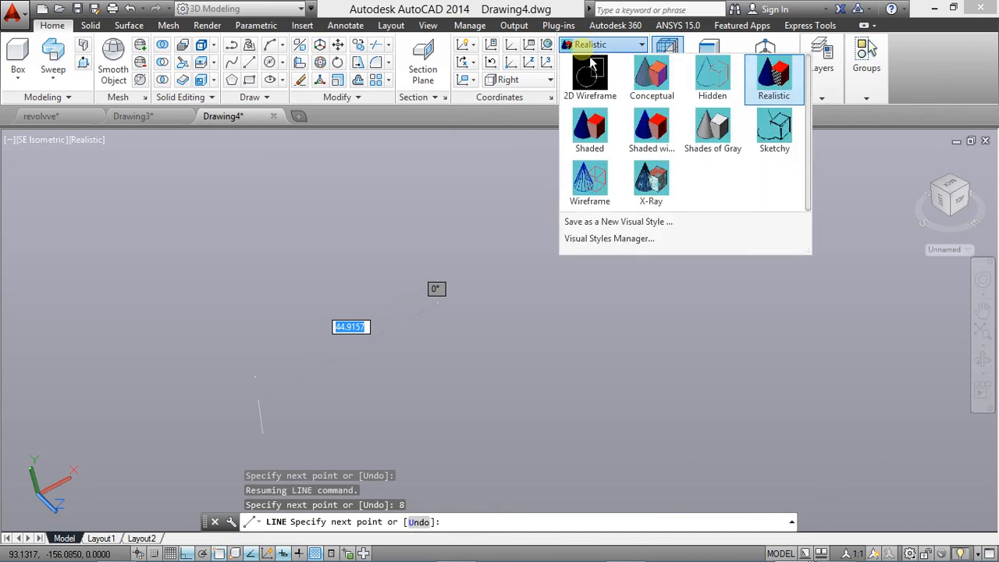
{"action": "left_click", "coordinate": [591, 92]}
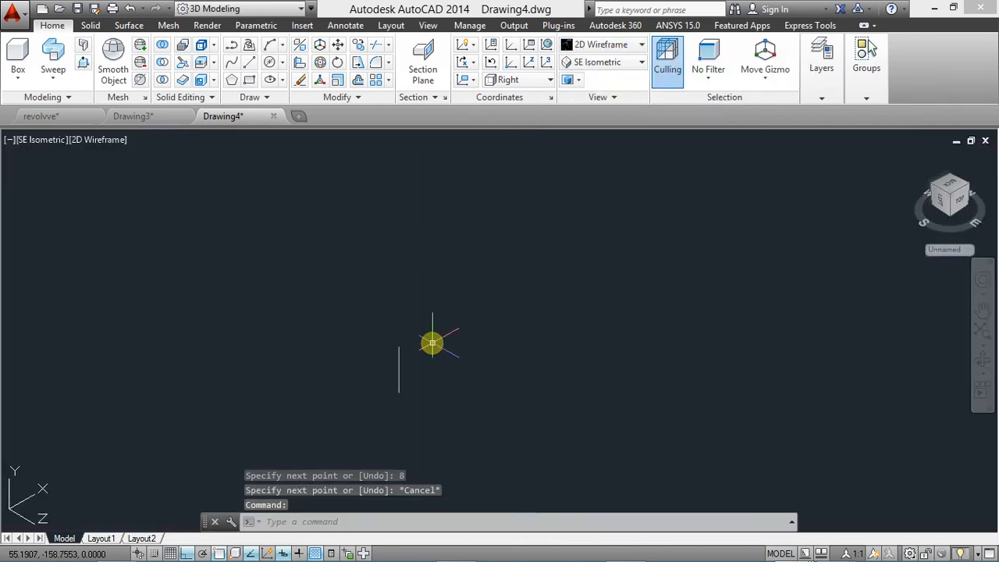
{"action": "left_click", "coordinate": [430, 415]}
{"action": "left_click", "coordinate": [374, 343]}
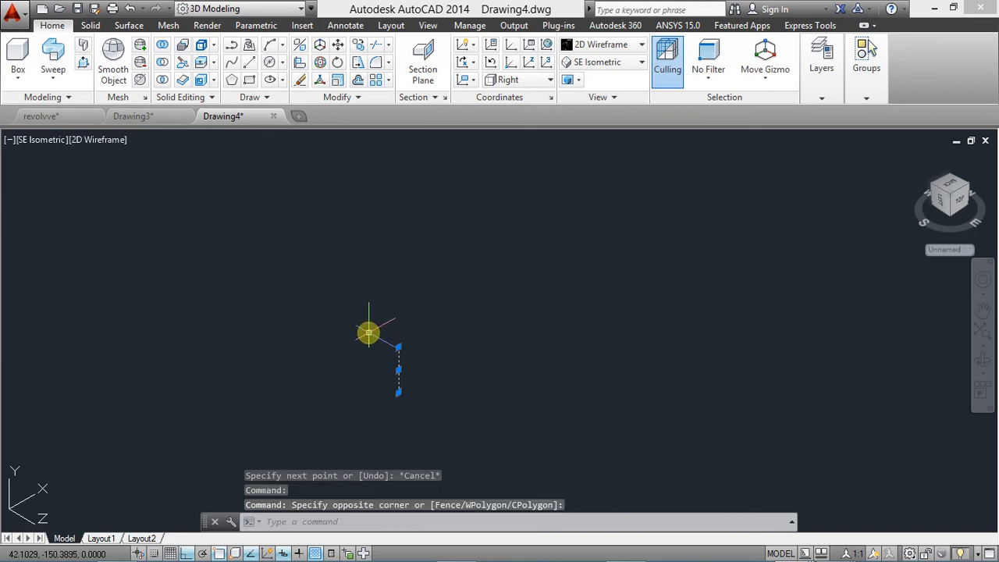
{"action": "key", "text": "Delete"}
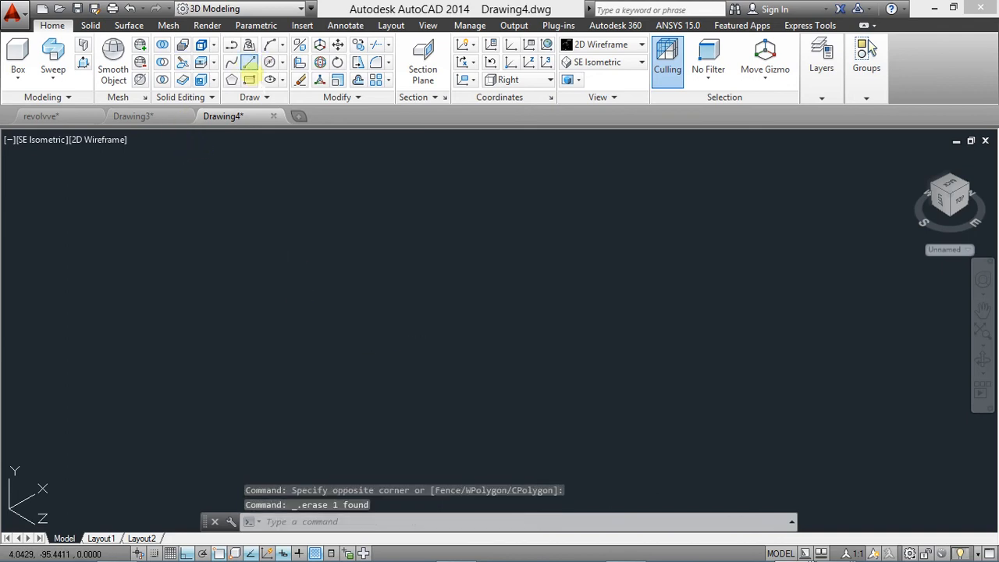
Draw a line 8 units straight up, continuing 22 units along the positive X direction.
{"action": "left_click", "coordinate": [249, 63]}
{"action": "left_click", "coordinate": [405, 421]}
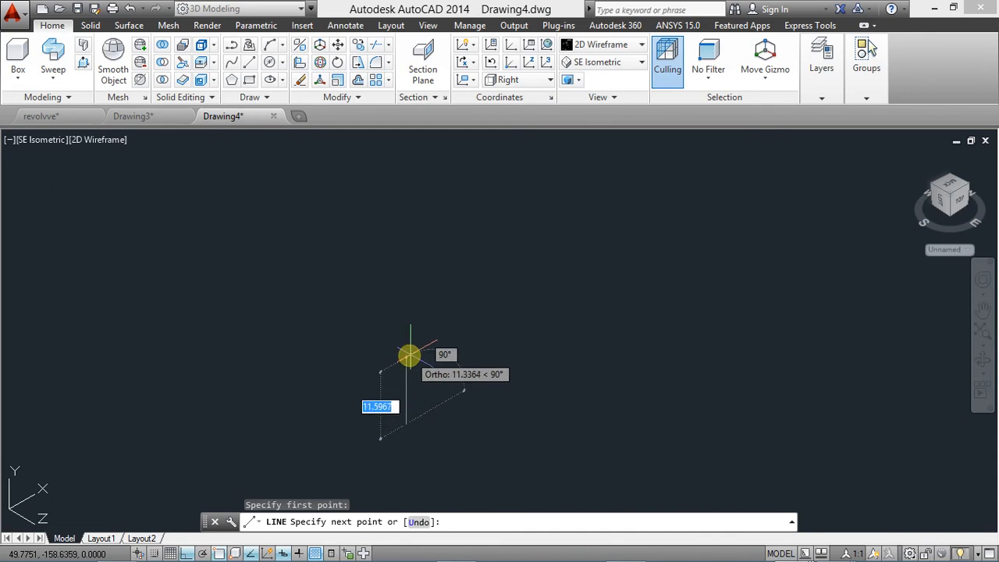
{"action": "type", "text": "8"}
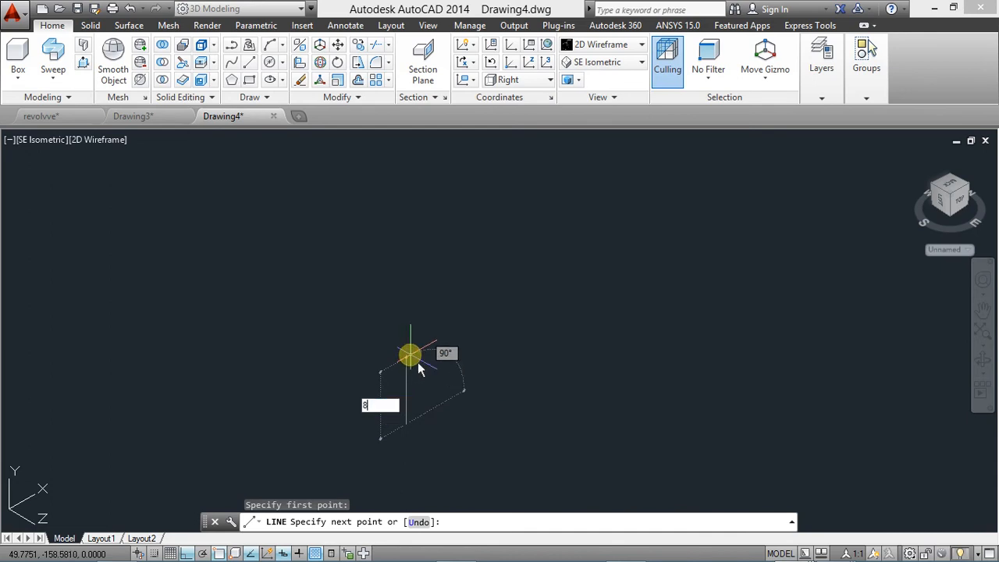
{"action": "key", "text": "Return"}
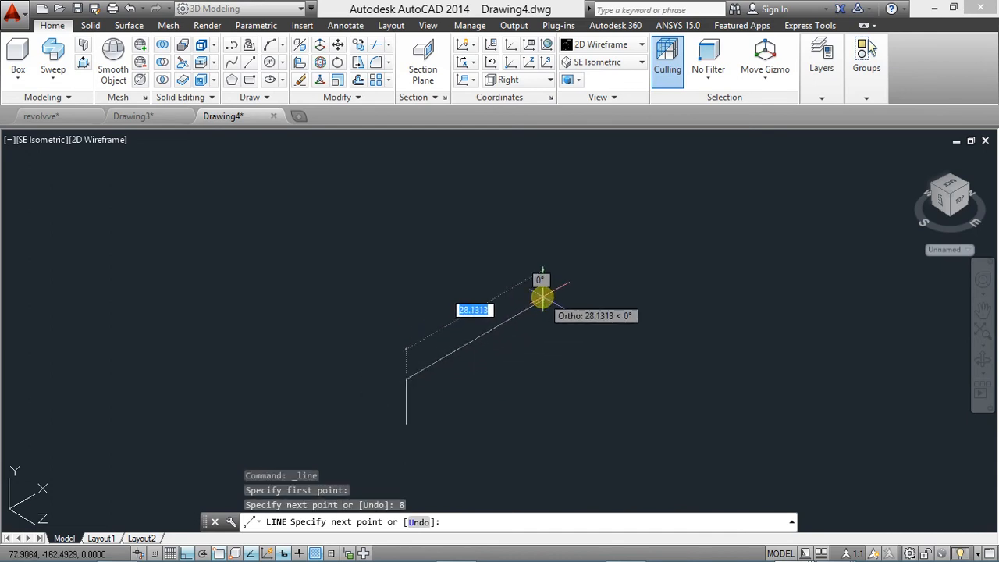
{"action": "type", "text": "22"}
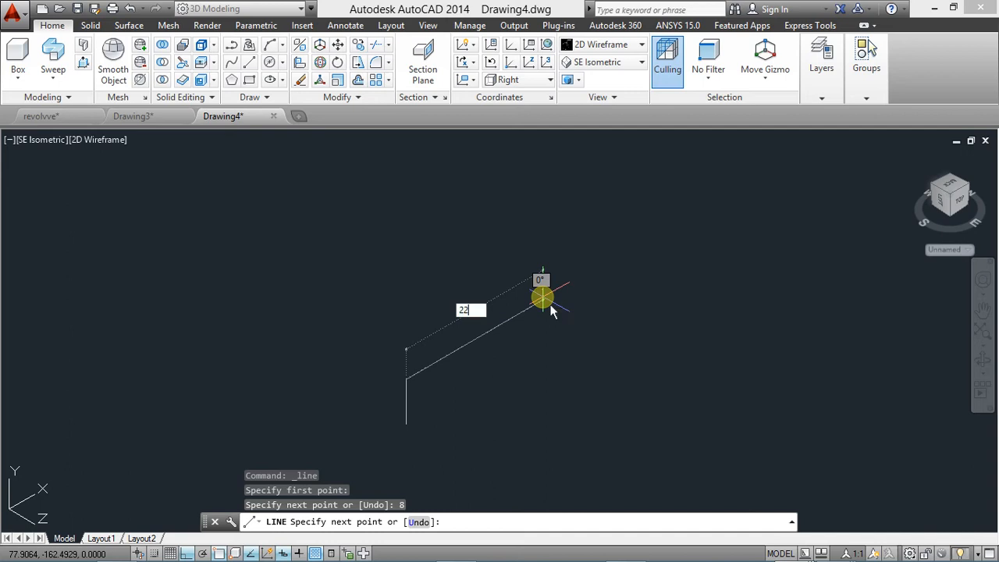
{"action": "key", "text": "Return"}
{"action": "key", "text": "Escape"}
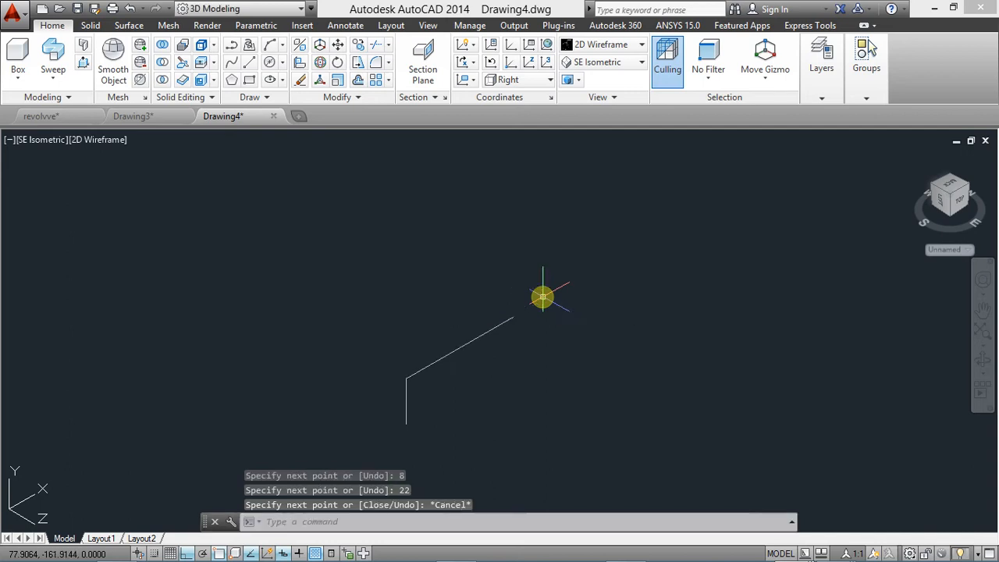
Fillet the corner between the vertical and the 22-unit line with a radius of 7.
{"action": "middle_click_drag", "start_coordinate": [401, 402], "coordinate": [403, 309]}
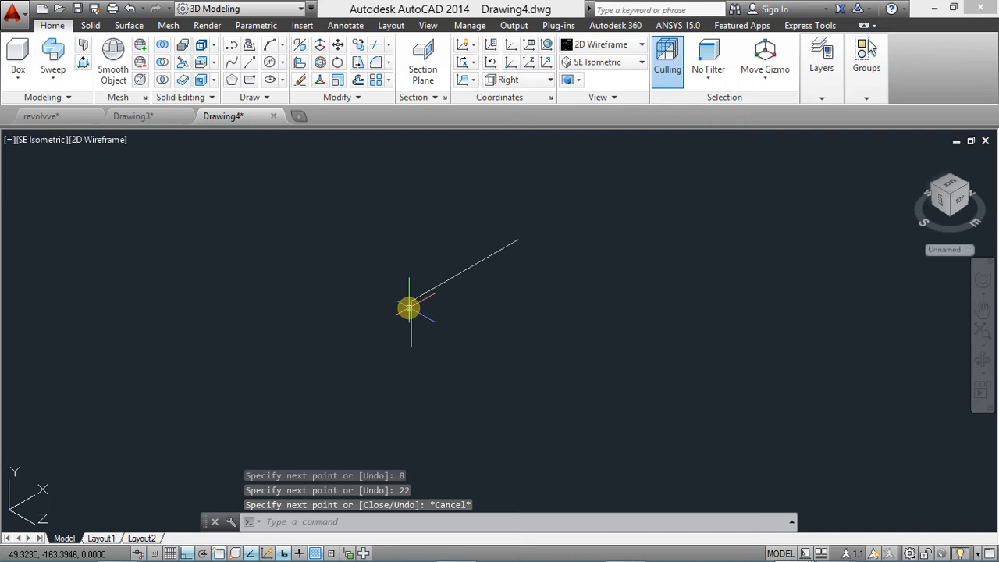
{"action": "scroll", "coordinate": [408, 301], "scroll_direction": "up", "scroll_amount": 2}
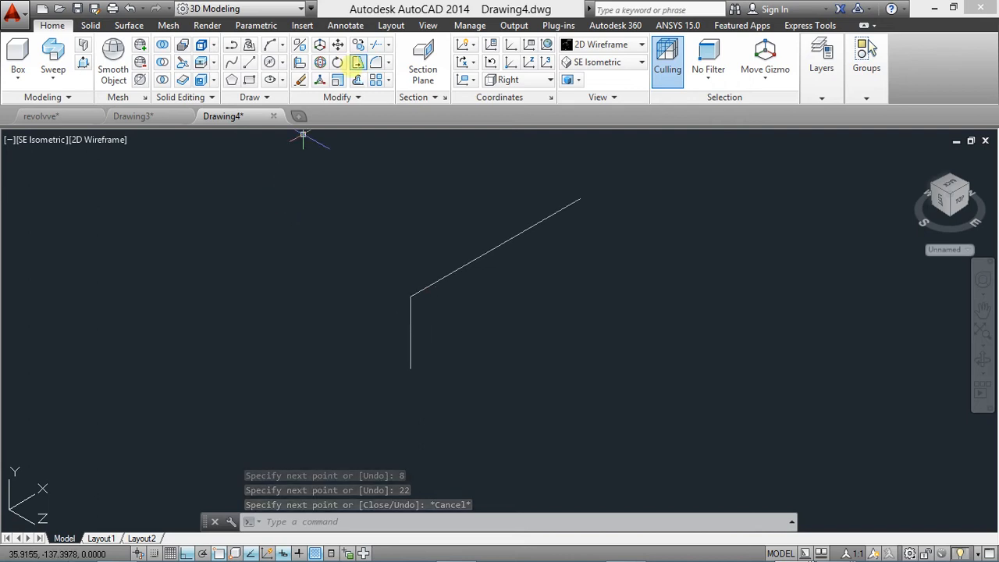
{"action": "left_click", "coordinate": [375, 62]}
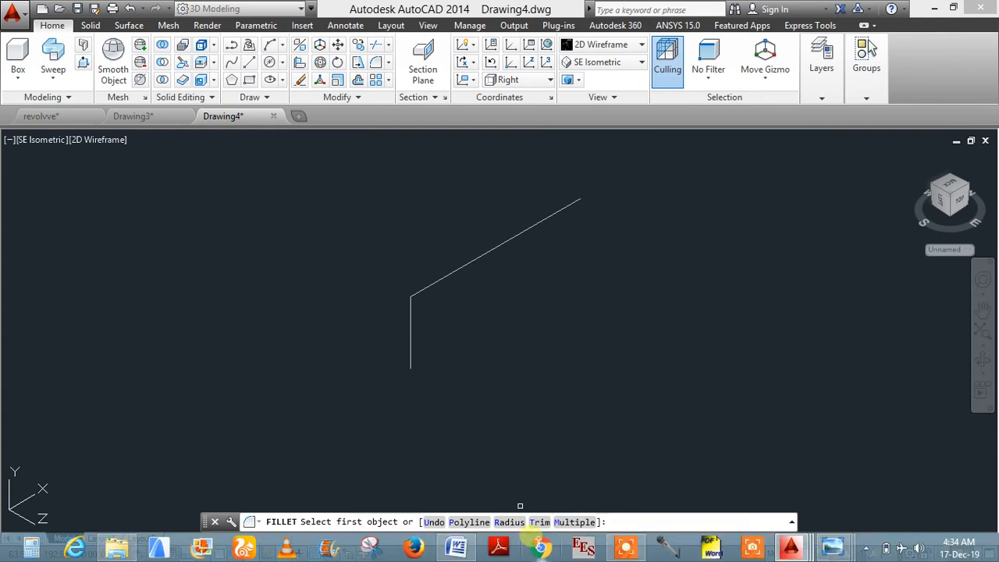
{"action": "mouse_move", "coordinate": [626, 551]}
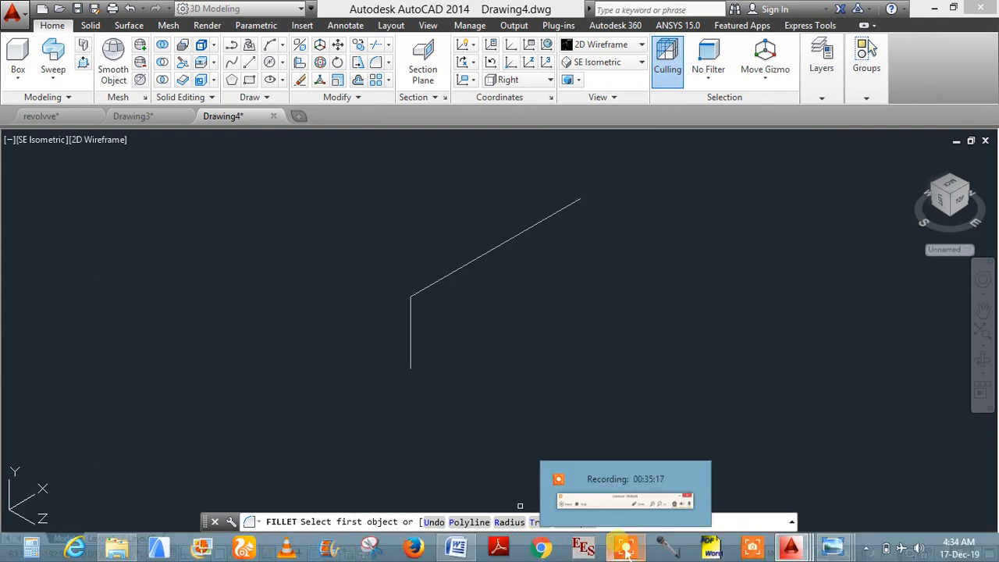
{"action": "scroll", "coordinate": [421, 329], "scroll_direction": "up", "scroll_amount": 2}
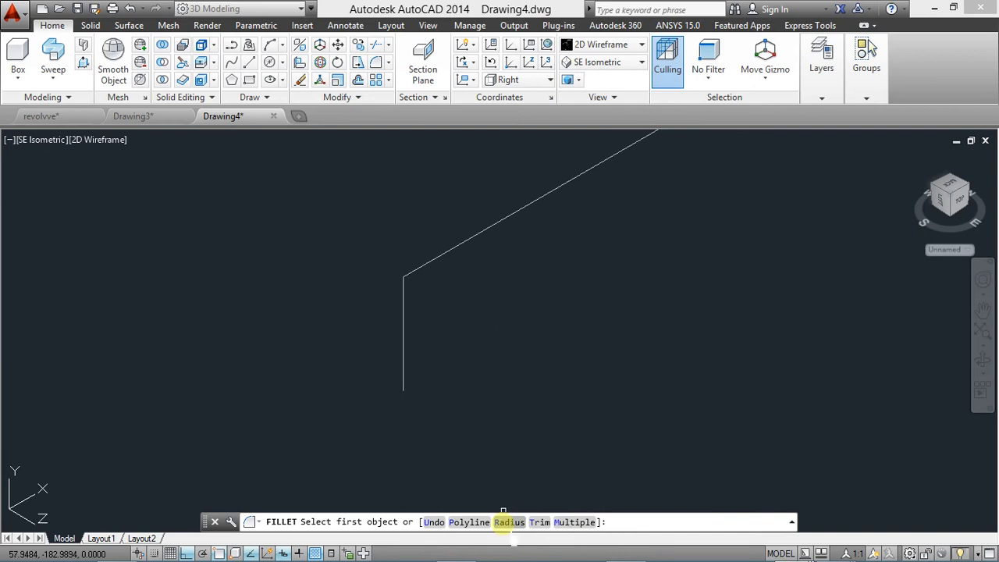
{"action": "left_click", "coordinate": [509, 521]}
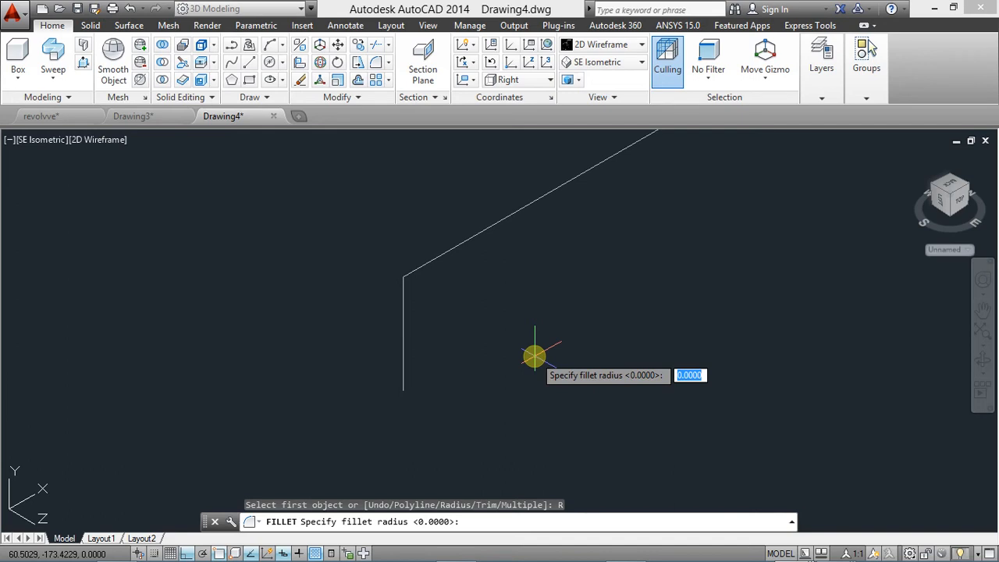
{"action": "key", "text": "Return"}
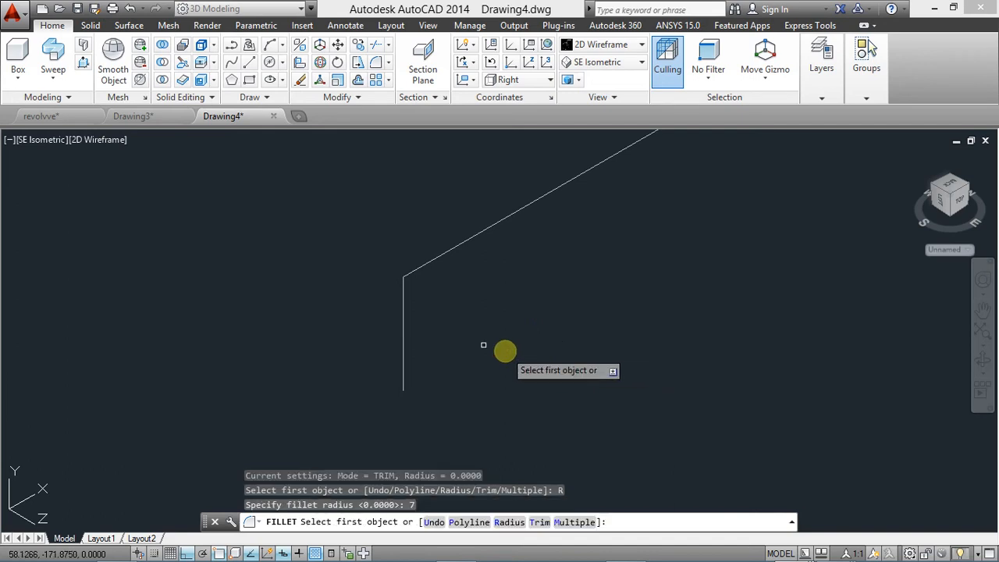
{"action": "left_click", "coordinate": [401, 309]}
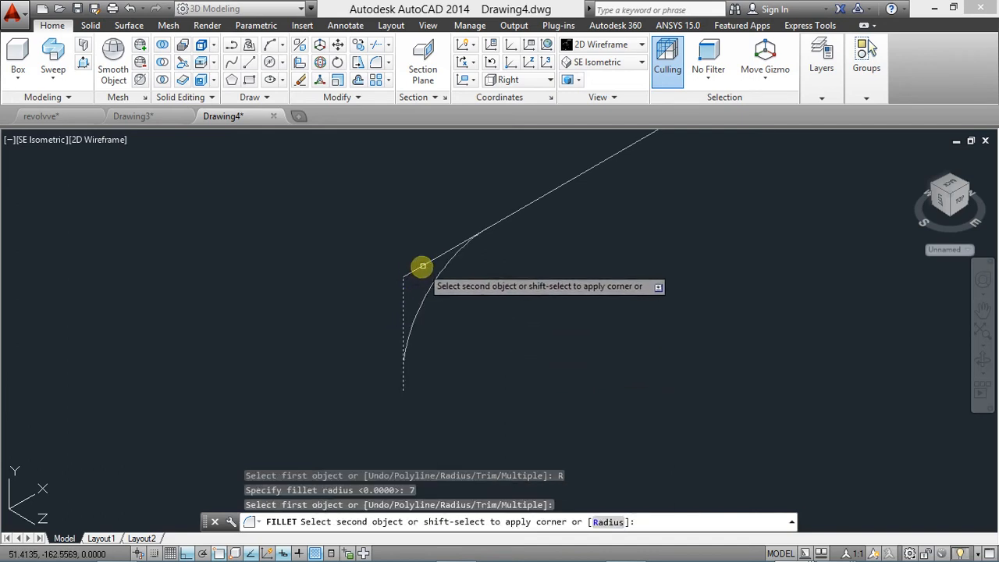
{"action": "left_click", "coordinate": [424, 264]}
{"action": "key", "text": "Escape"}
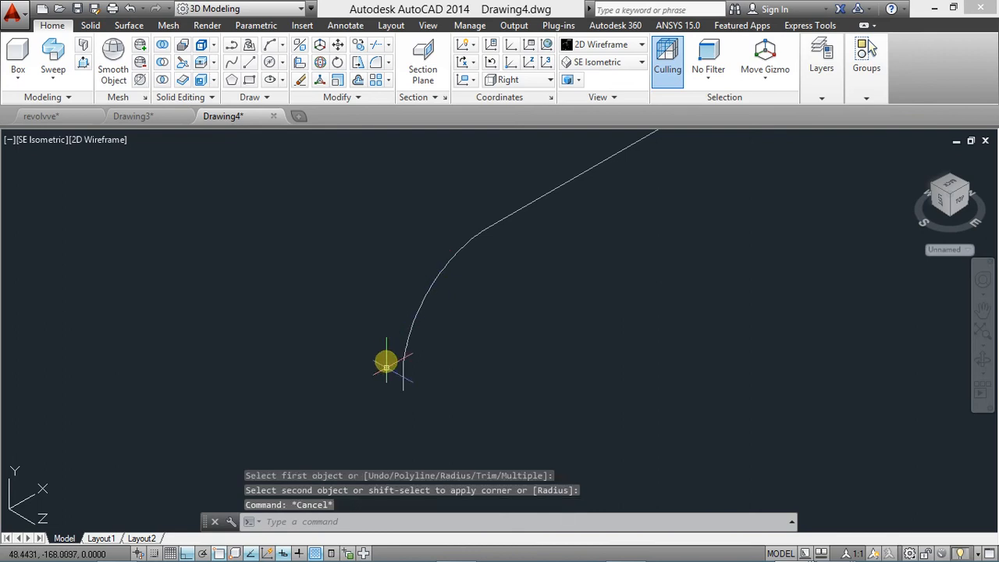
Join the two lines and the fillet arc into one polyline and check it by selecting it.
{"action": "left_click", "coordinate": [358, 98]}
{"action": "left_click", "coordinate": [355, 132]}
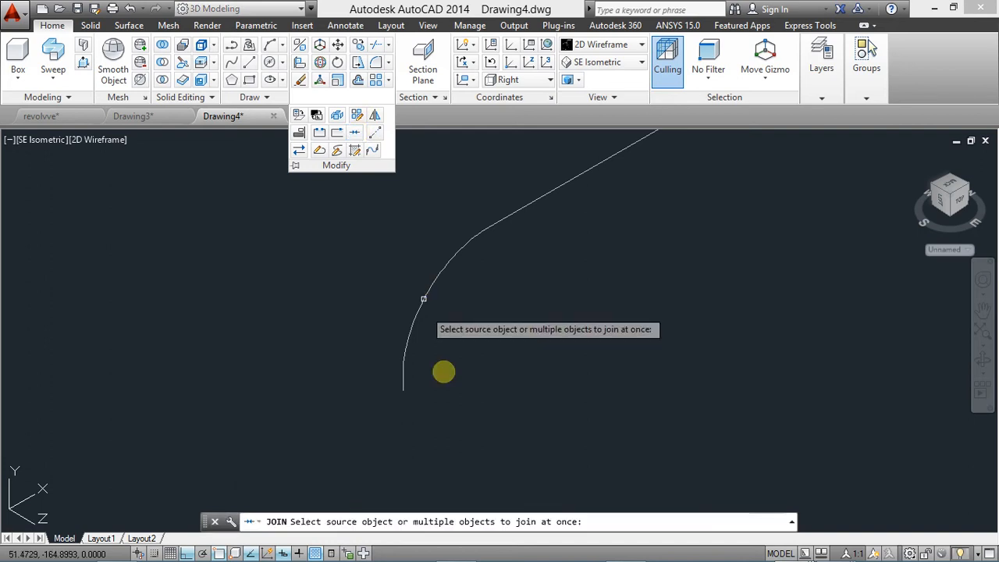
{"action": "left_click", "coordinate": [555, 435]}
{"action": "left_click", "coordinate": [388, 224]}
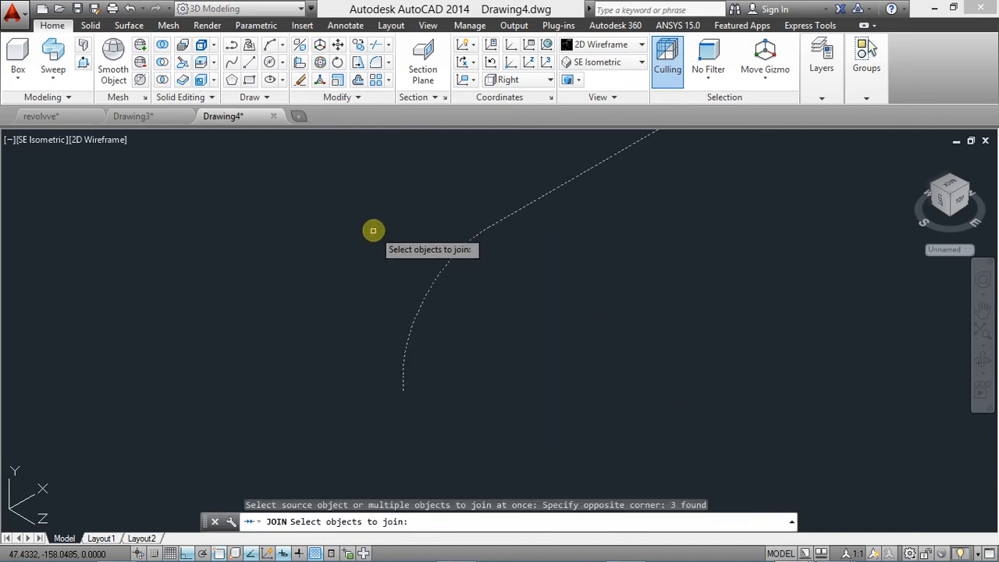
{"action": "key", "text": "Return"}
{"action": "left_click", "coordinate": [416, 303]}
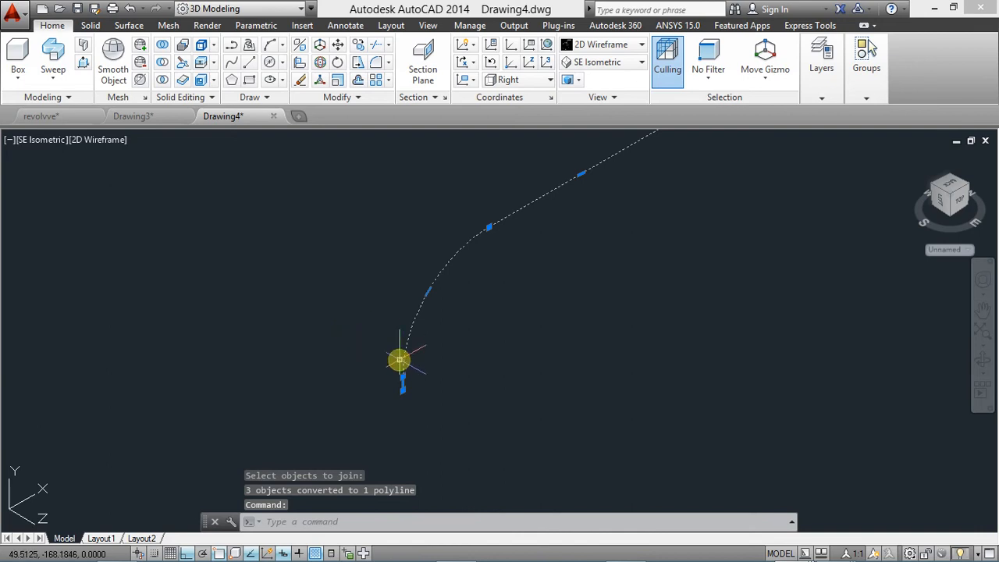
{"action": "scroll", "coordinate": [380, 382], "scroll_direction": "up", "scroll_amount": 2}
{"action": "key", "text": "Escape"}
{"action": "scroll", "coordinate": [375, 368], "scroll_direction": "down", "scroll_amount": 2}
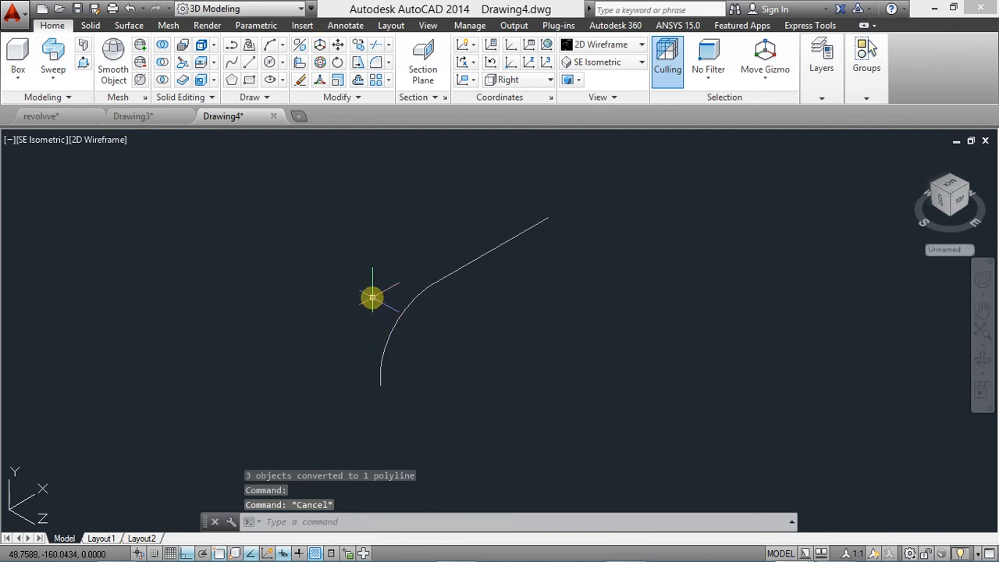
Set the UCS to Top and draw a circle of radius 1.8 centred on the path's lower end.
{"action": "left_click", "coordinate": [506, 79]}
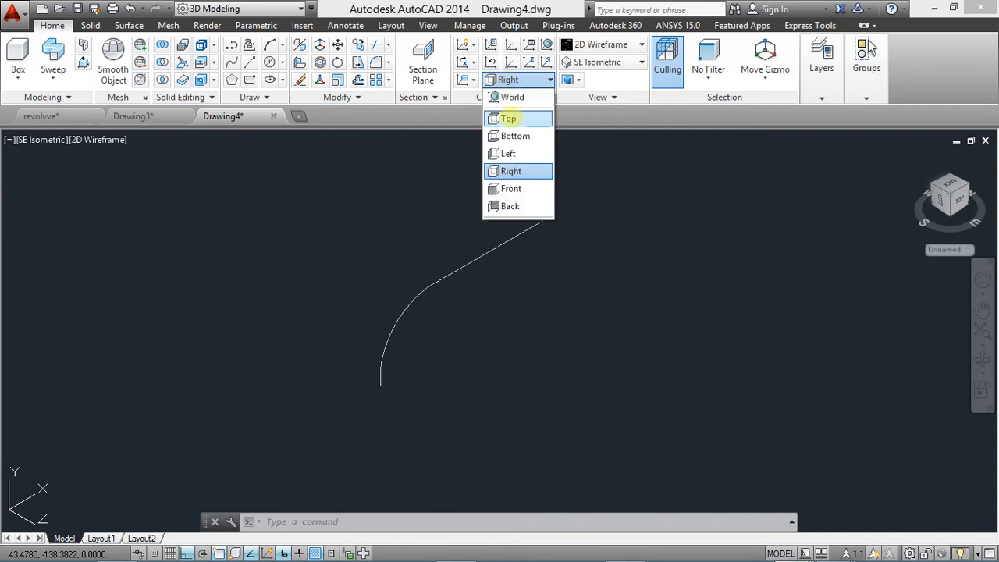
{"action": "left_click", "coordinate": [508, 117]}
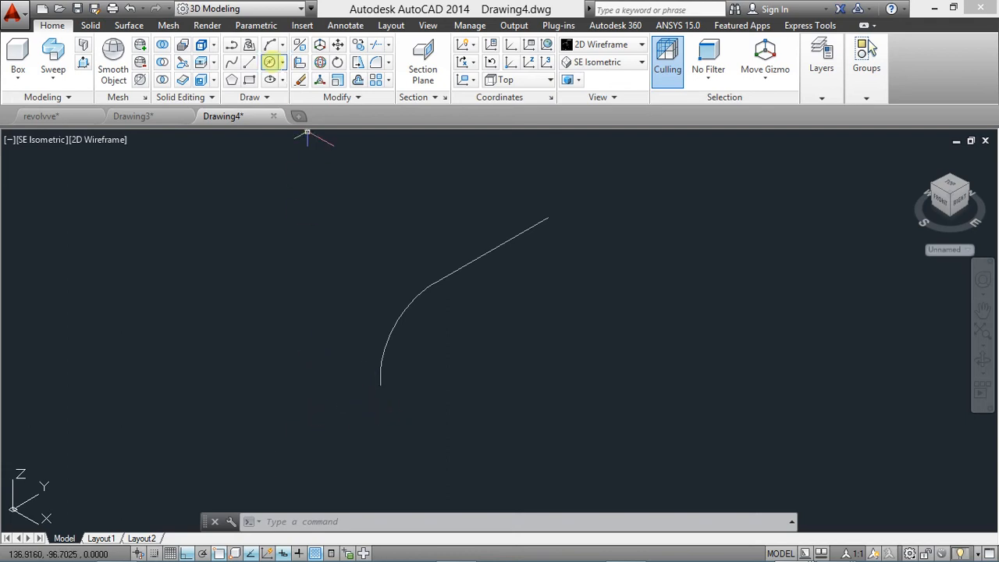
{"action": "left_click", "coordinate": [282, 62]}
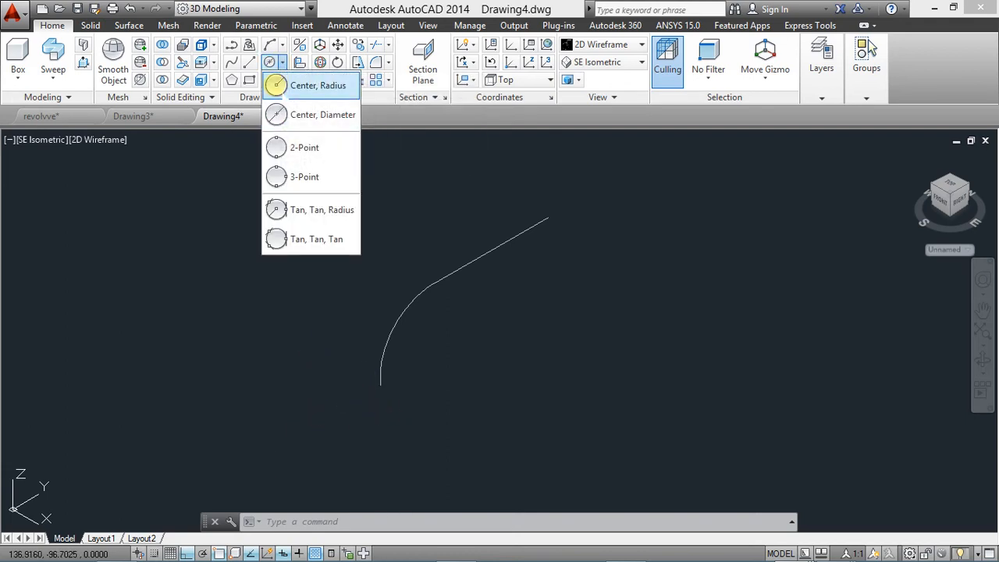
{"action": "left_click", "coordinate": [312, 85]}
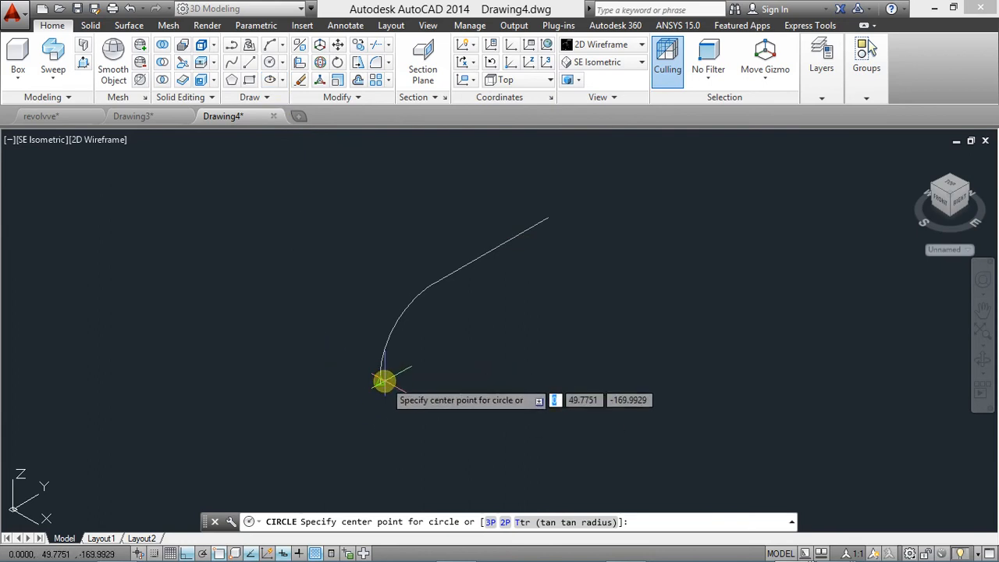
{"action": "scroll", "coordinate": [378, 391], "scroll_direction": "up", "scroll_amount": 2}
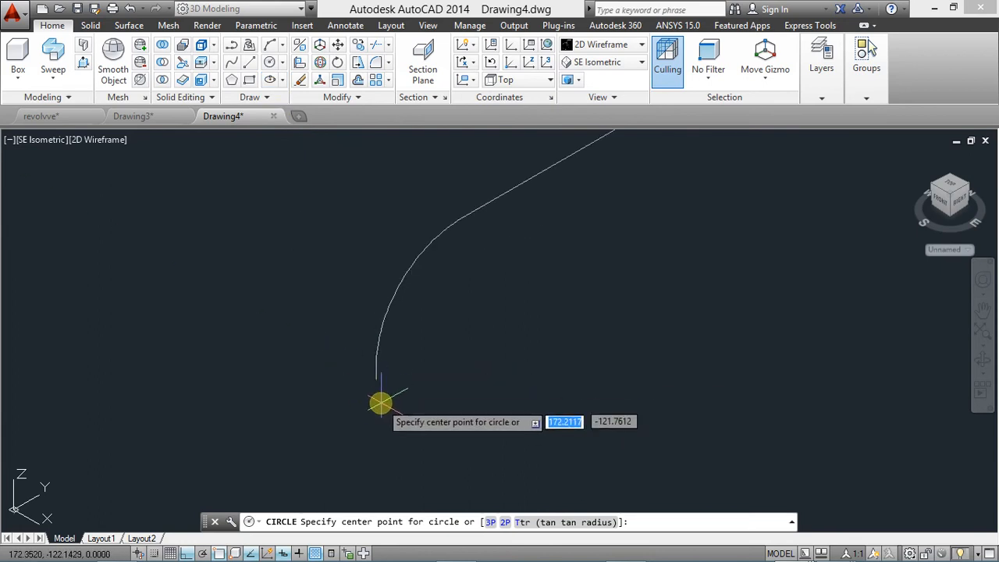
{"action": "left_click", "coordinate": [377, 379]}
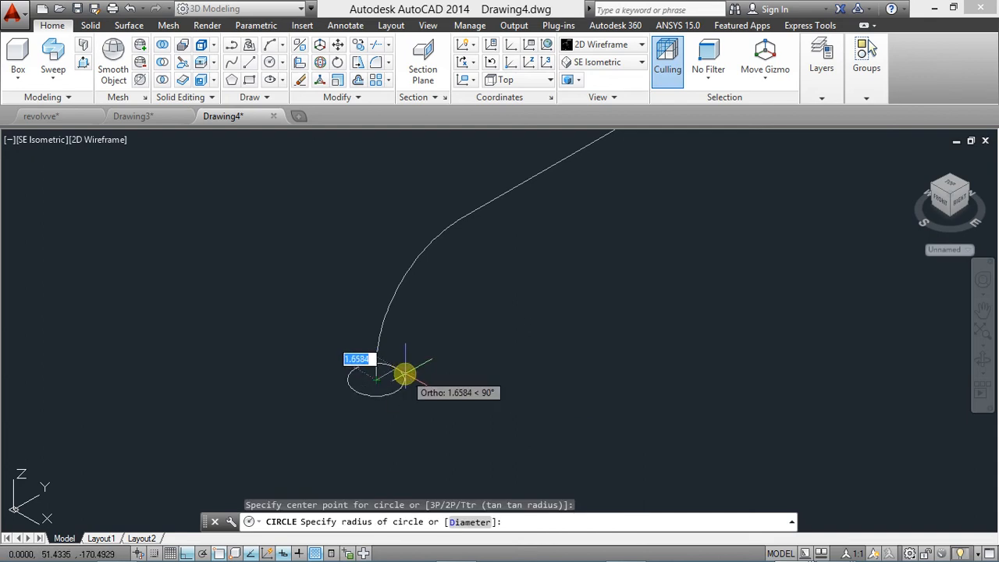
{"action": "type", "text": "1.8"}
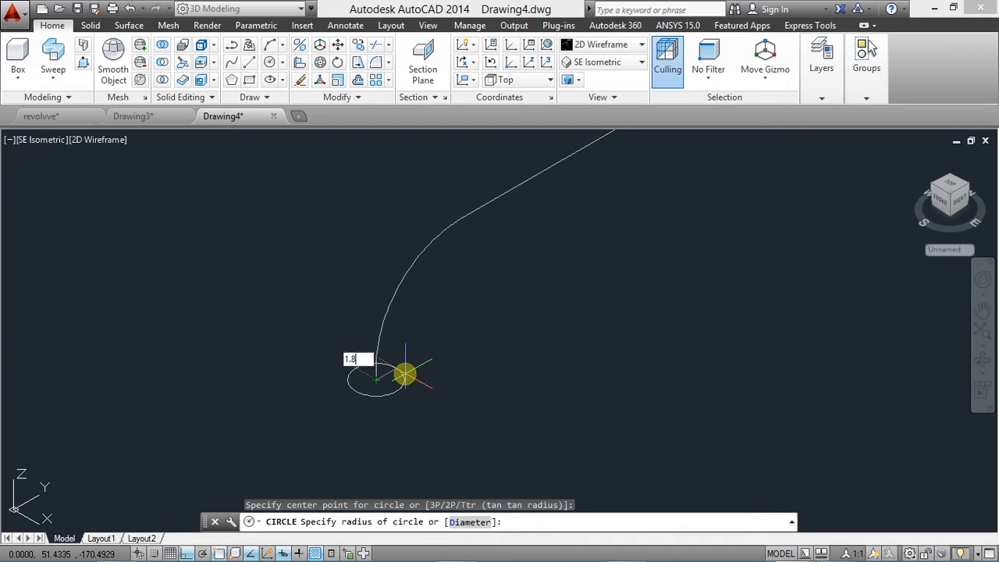
{"action": "key", "text": "Return"}
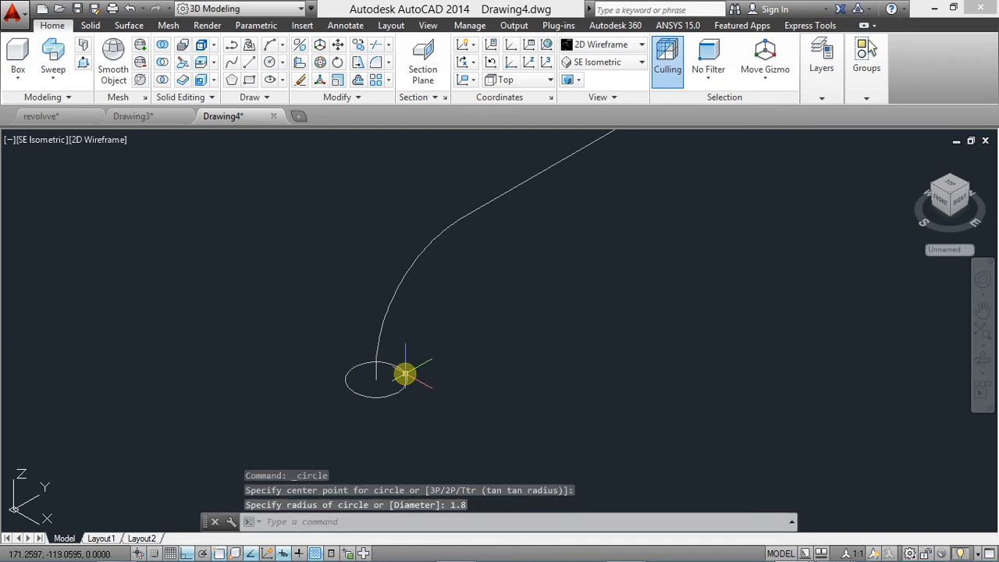
Copy the path and its circle from the path's lower end, placing five spaced copies in a row with Ortho off.
{"action": "scroll", "coordinate": [328, 355], "scroll_direction": "down", "scroll_amount": 2}
{"action": "middle_click_drag", "start_coordinate": [322, 354], "coordinate": [297, 347]}
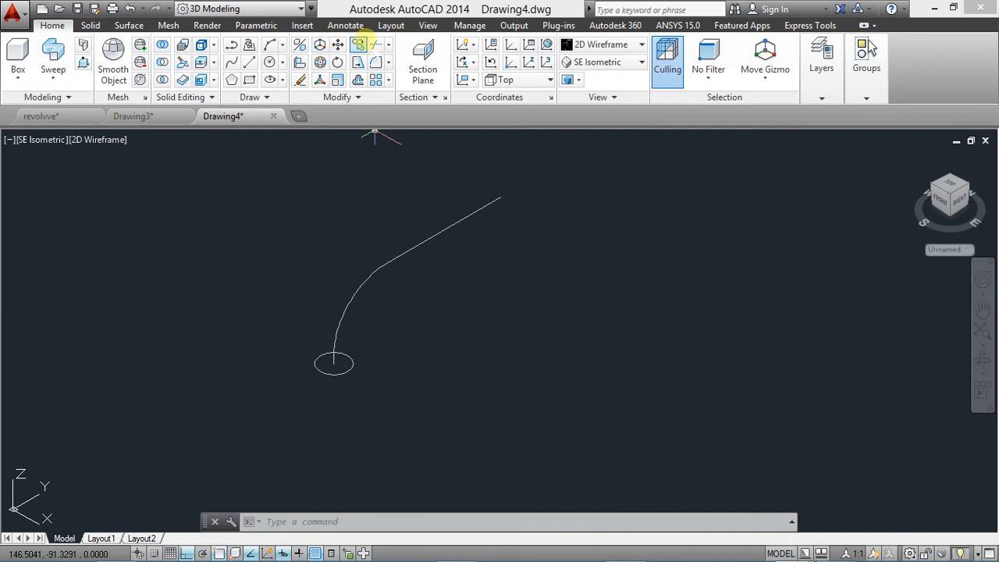
{"action": "type", "text": "copy"}
{"action": "key", "text": "Return"}
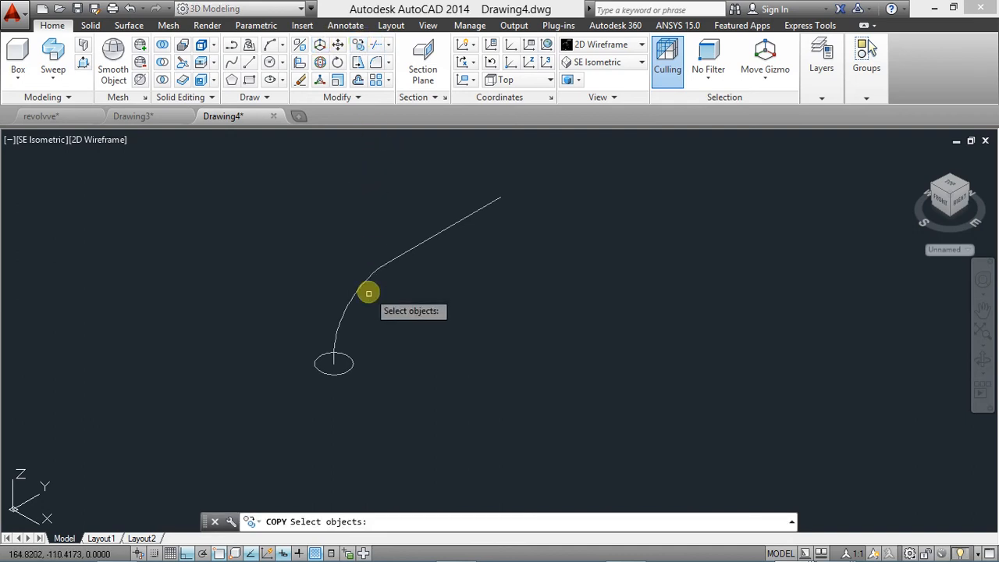
{"action": "left_click", "coordinate": [391, 426]}
{"action": "left_click", "coordinate": [320, 290]}
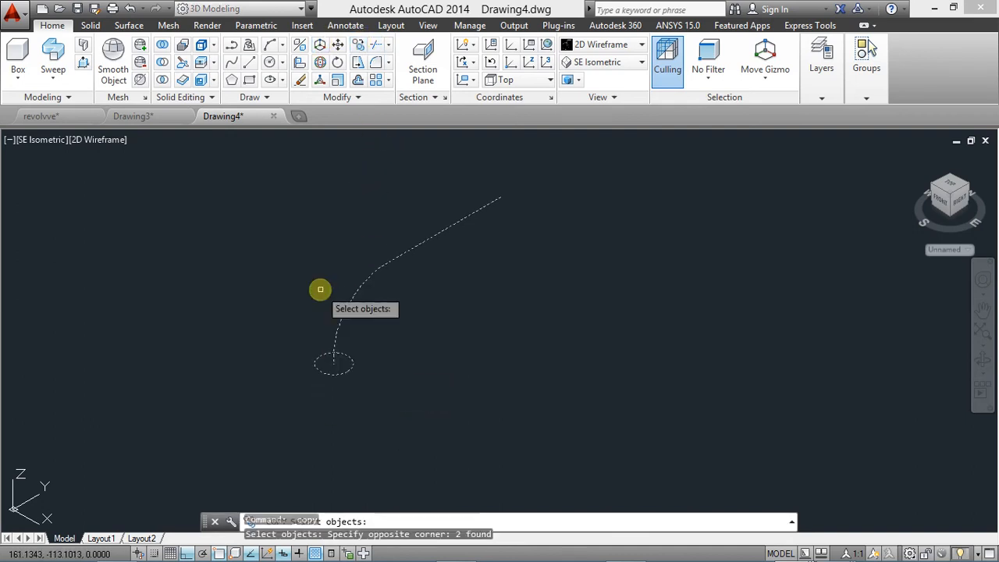
{"action": "left_click", "coordinate": [278, 270]}
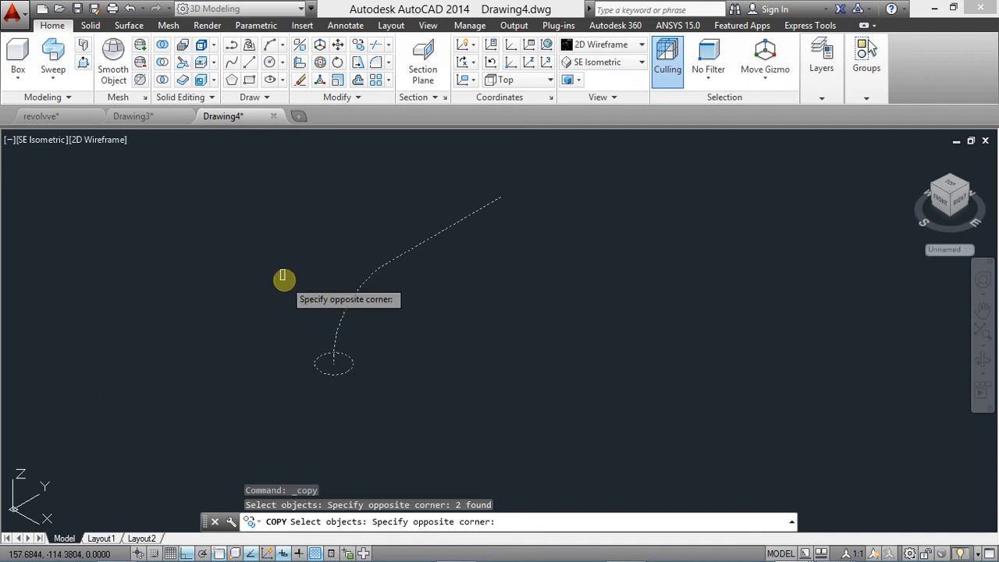
{"action": "left_click", "coordinate": [282, 277]}
{"action": "left_click", "coordinate": [296, 319]}
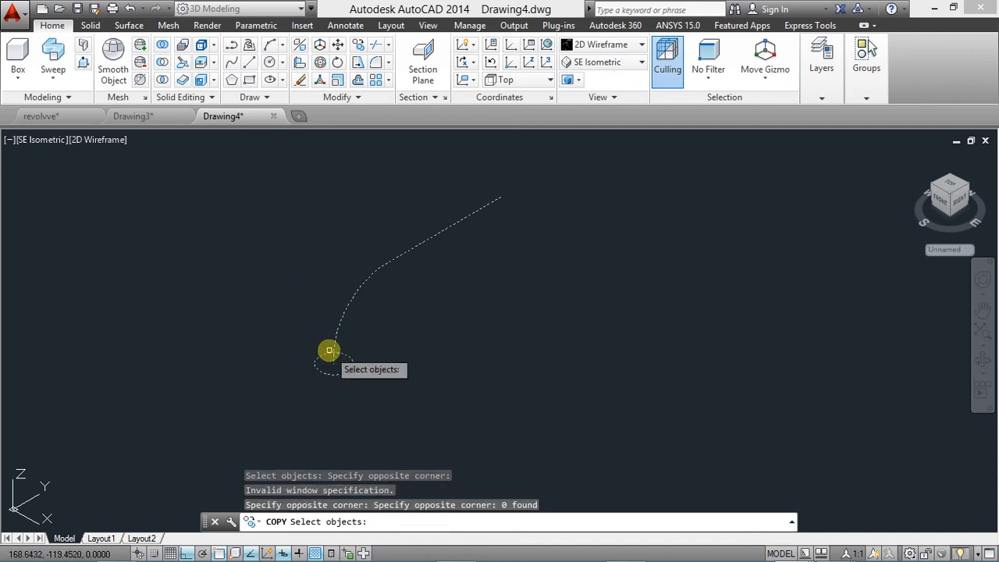
{"action": "key", "text": "Return"}
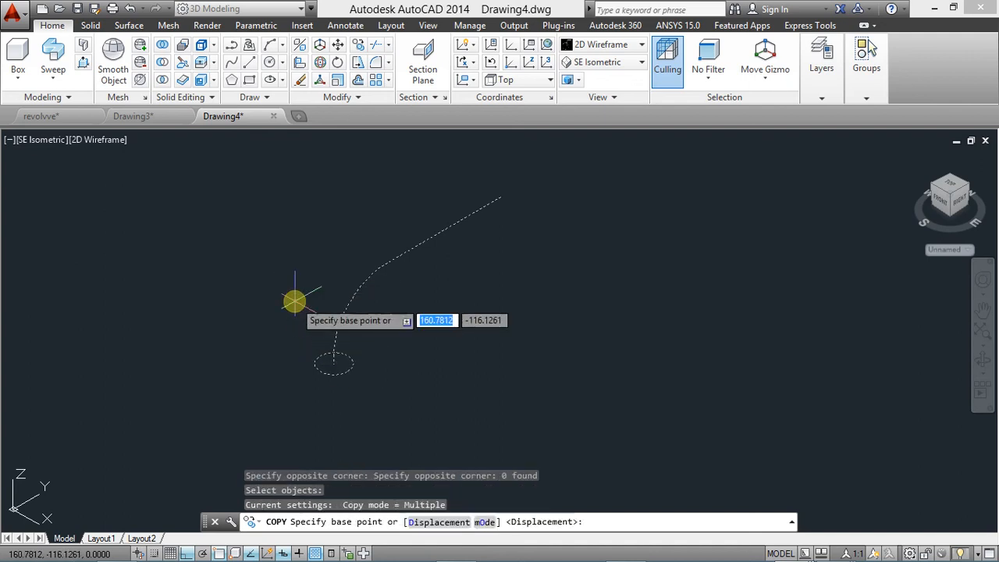
{"action": "left_click", "coordinate": [328, 362]}
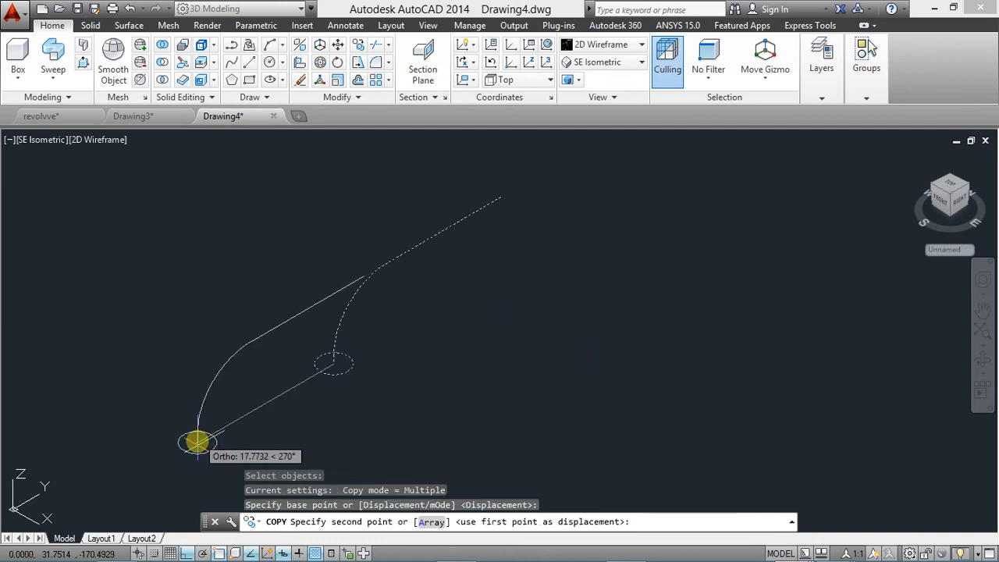
{"action": "left_click", "coordinate": [187, 553]}
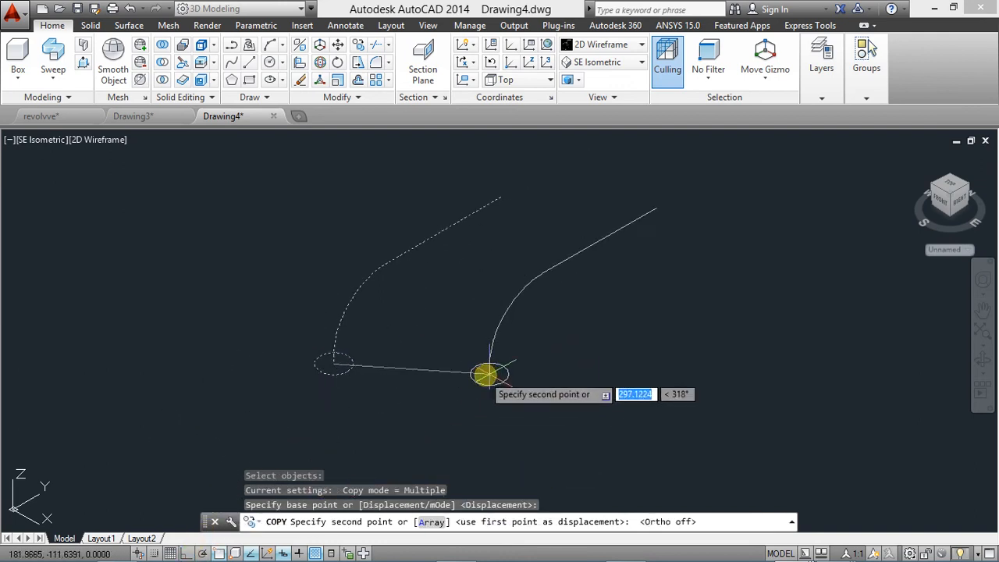
{"action": "left_click", "coordinate": [514, 365]}
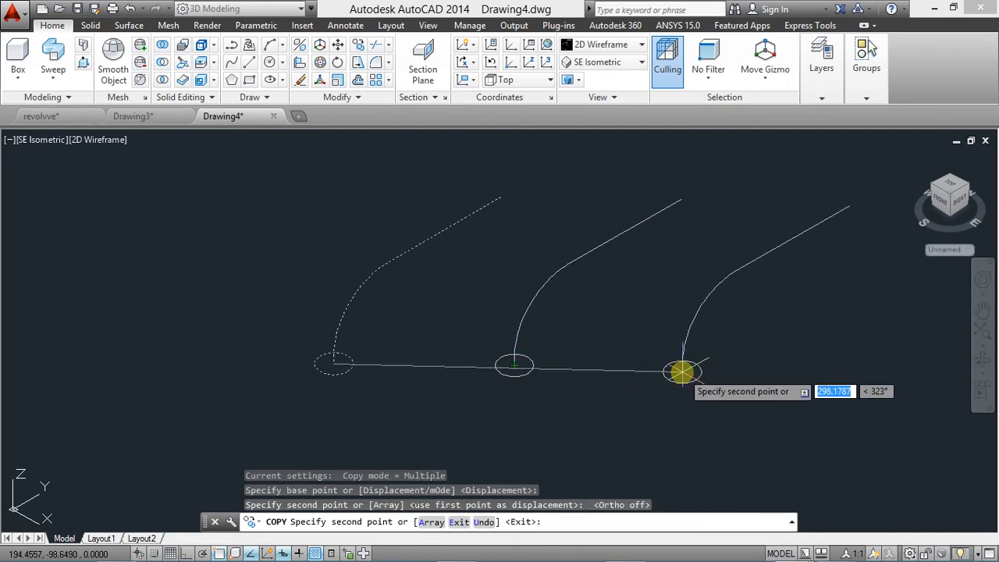
{"action": "left_click", "coordinate": [681, 373]}
{"action": "middle_click_drag", "start_coordinate": [757, 382], "coordinate": [684, 370]}
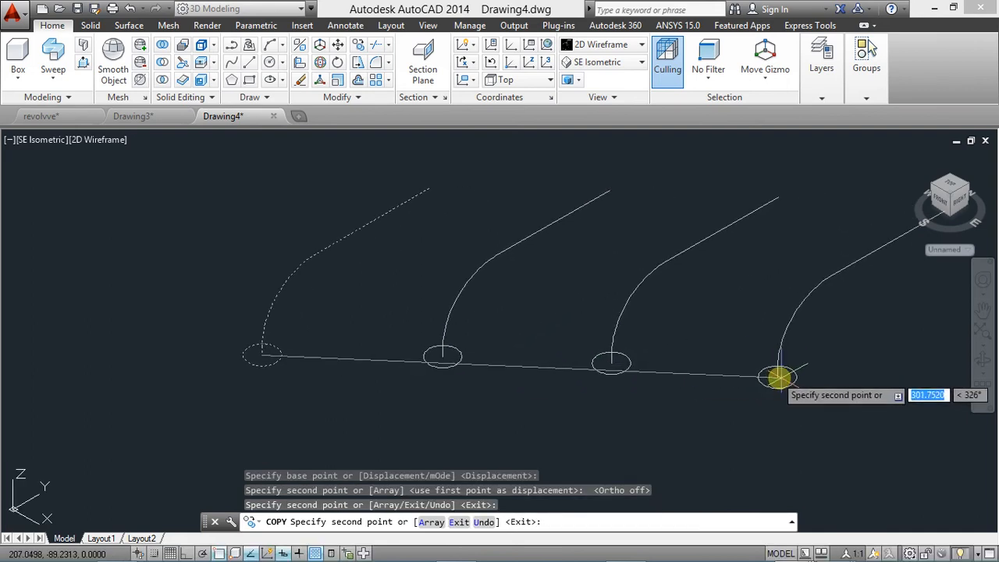
{"action": "left_click", "coordinate": [779, 379]}
{"action": "scroll", "coordinate": [769, 388], "scroll_direction": "down", "scroll_amount": 5}
{"action": "scroll", "coordinate": [768, 388], "scroll_direction": "down", "scroll_amount": 2}
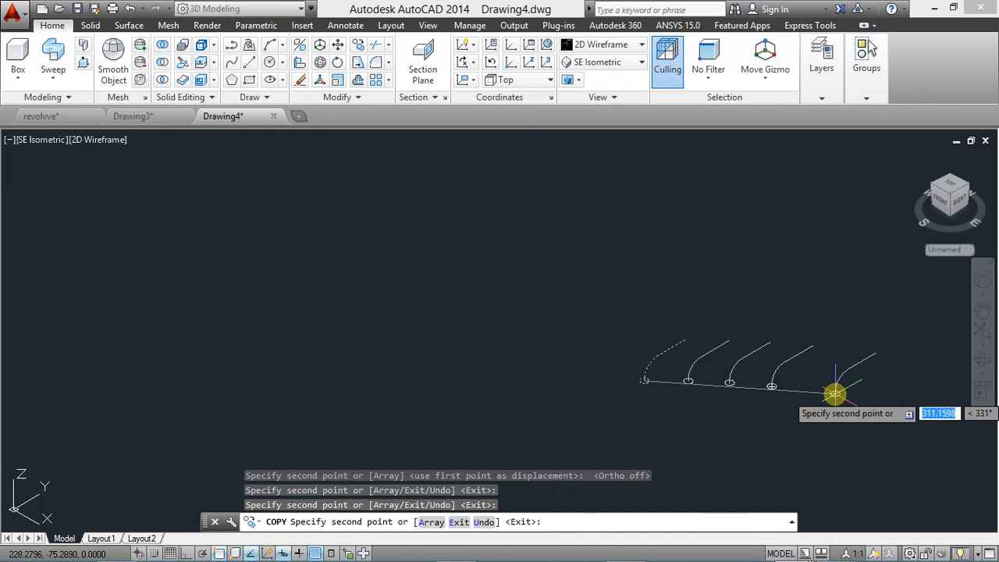
{"action": "left_click", "coordinate": [832, 395]}
{"action": "middle_click_drag", "start_coordinate": [832, 395], "coordinate": [791, 383]}
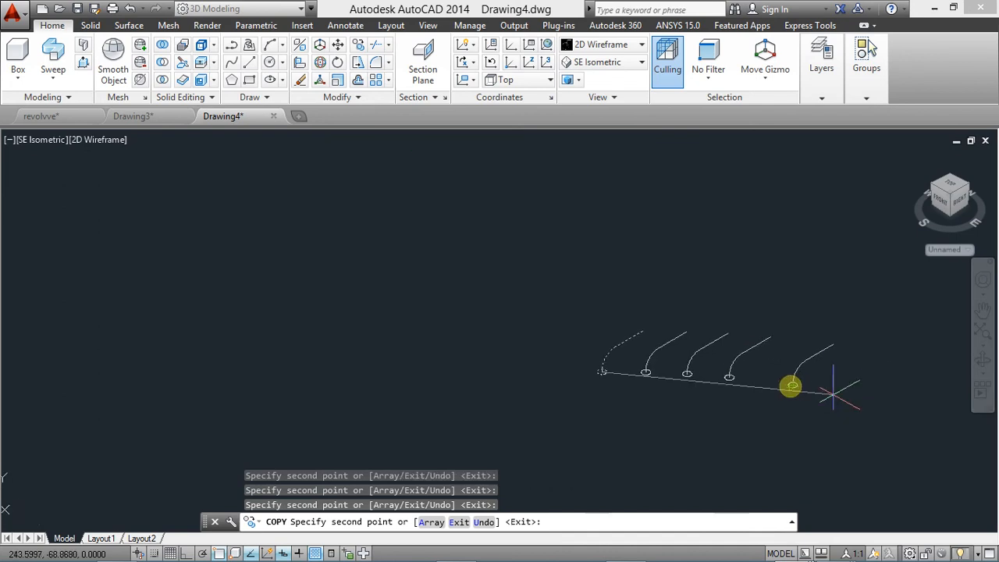
{"action": "left_click", "coordinate": [888, 406]}
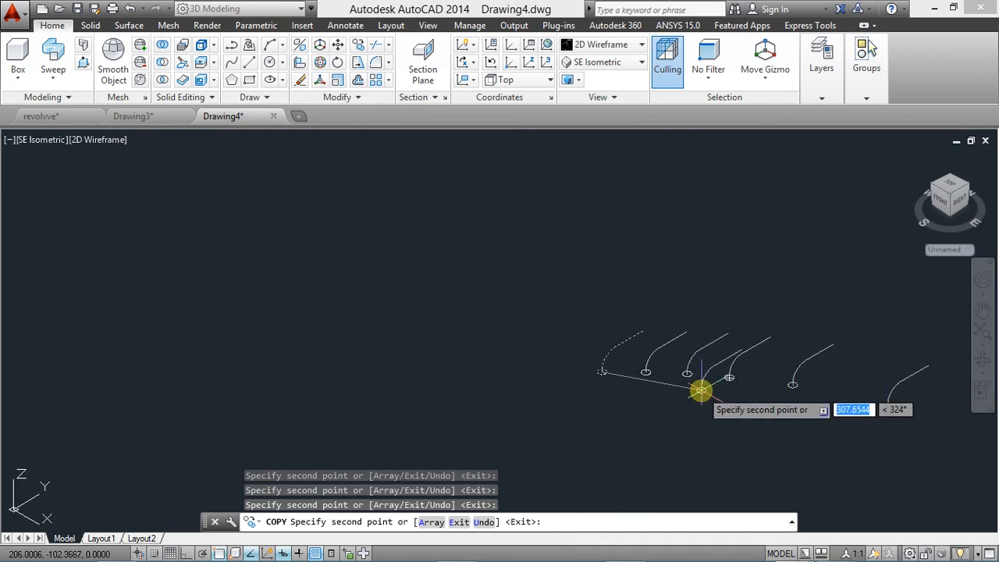
{"action": "key", "text": "Escape"}
Sweep the original circle along its filleted path as a solid.
{"action": "scroll", "coordinate": [663, 364], "scroll_direction": "up", "scroll_amount": 2}
{"action": "mouse_move", "coordinate": [663, 364]}
{"action": "middle_mouse_down"}
{"action": "mouse_move", "coordinate": [417, 319]}
{"action": "mouse_move", "coordinate": [353, 323]}
{"action": "mouse_move", "coordinate": [458, 346]}
{"action": "middle_mouse_up"}
{"action": "scroll", "coordinate": [366, 317], "scroll_direction": "up", "scroll_amount": 2}
{"action": "scroll", "coordinate": [449, 346], "scroll_direction": "up", "scroll_amount": 2}
{"action": "middle_click_drag", "start_coordinate": [368, 346], "coordinate": [416, 361]}
{"action": "scroll", "coordinate": [511, 349], "scroll_direction": "up", "scroll_amount": 2}
{"action": "middle_click_drag", "start_coordinate": [270, 362], "coordinate": [498, 340]}
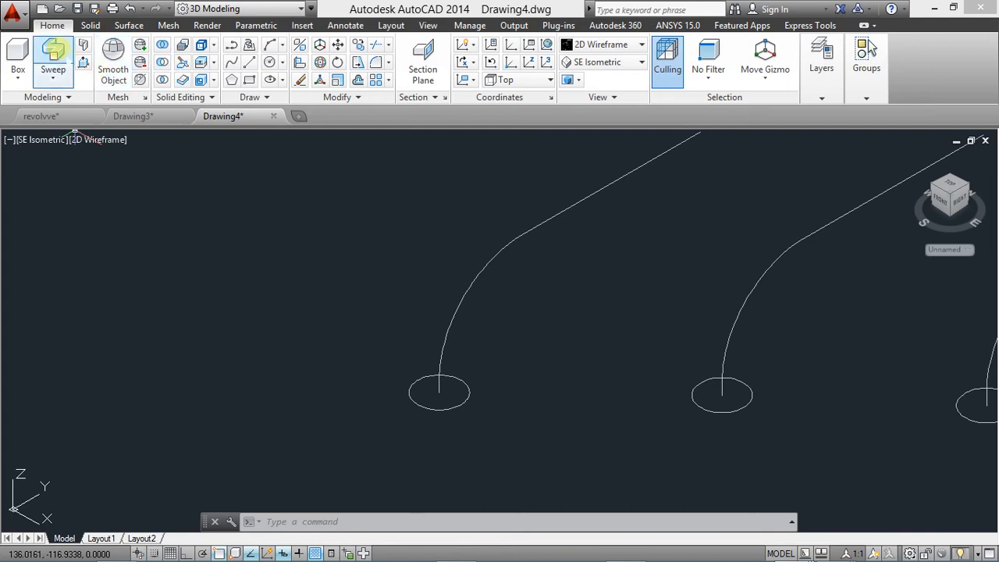
{"action": "left_click", "coordinate": [53, 55]}
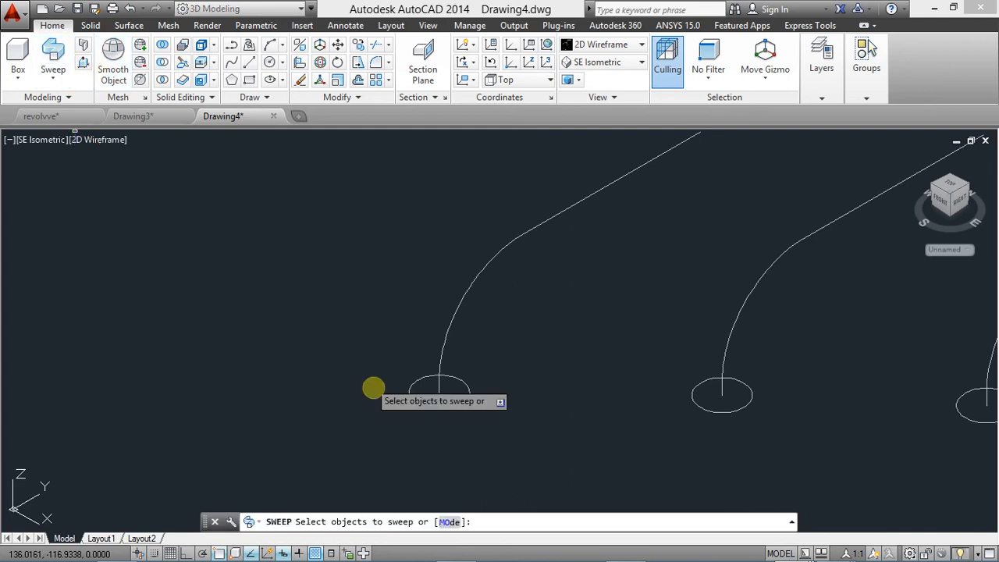
{"action": "left_click", "coordinate": [464, 381]}
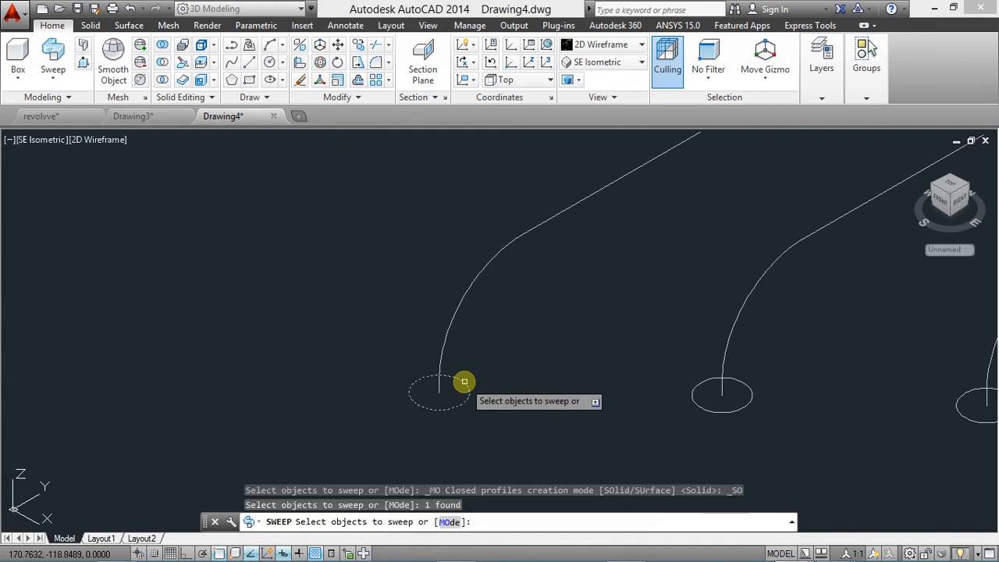
{"action": "right_click", "coordinate": [556, 355]}
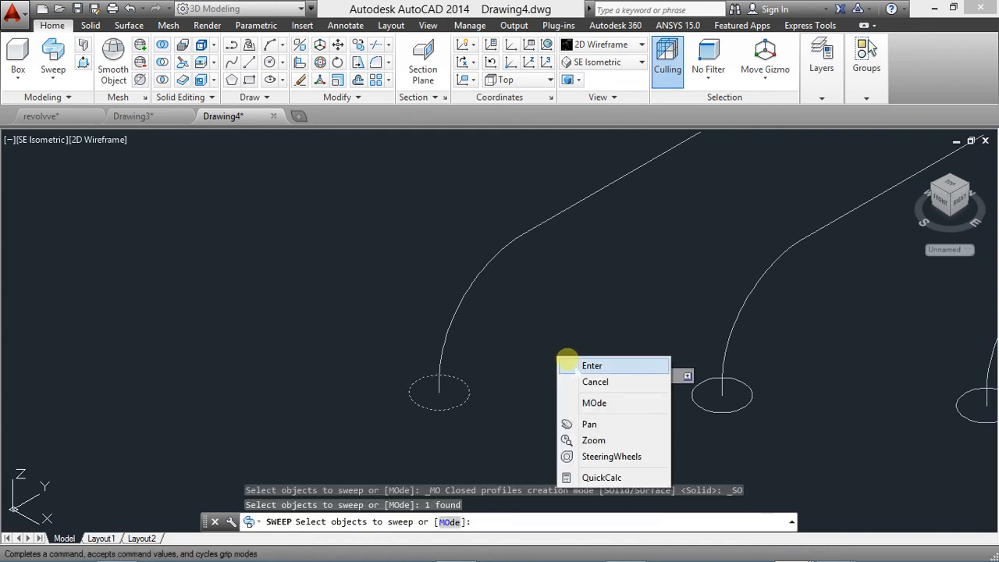
{"action": "left_click", "coordinate": [567, 363]}
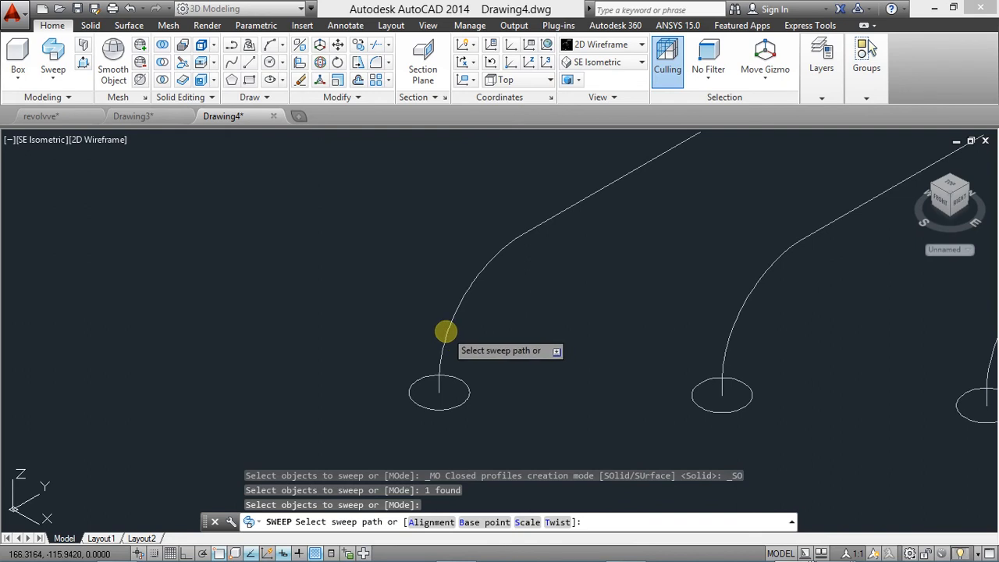
{"action": "left_click", "coordinate": [446, 332]}
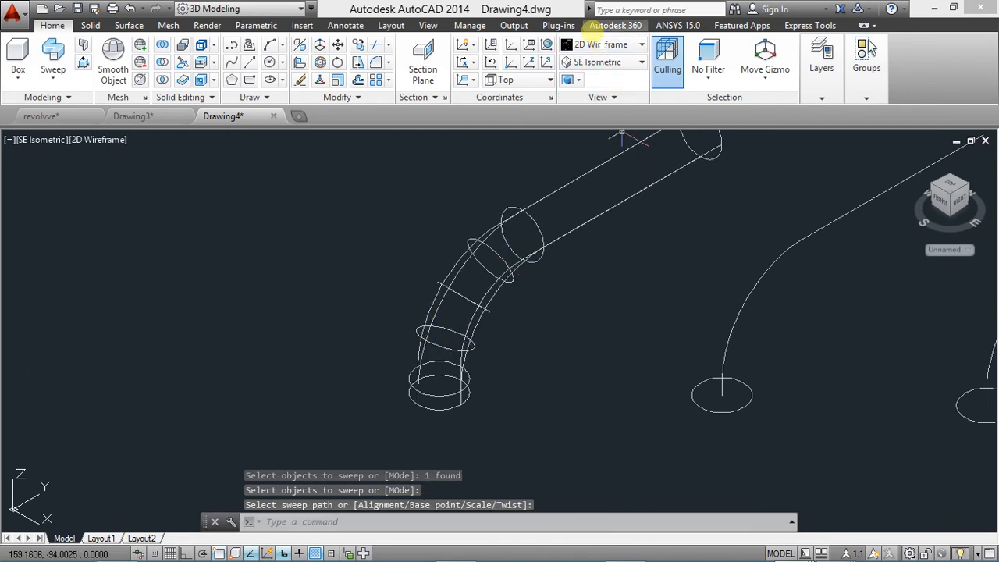
Apply the Shaded with edges visual style, orbit around the swept pipe and restore the SE Isometric view.
{"action": "left_click", "coordinate": [605, 44]}
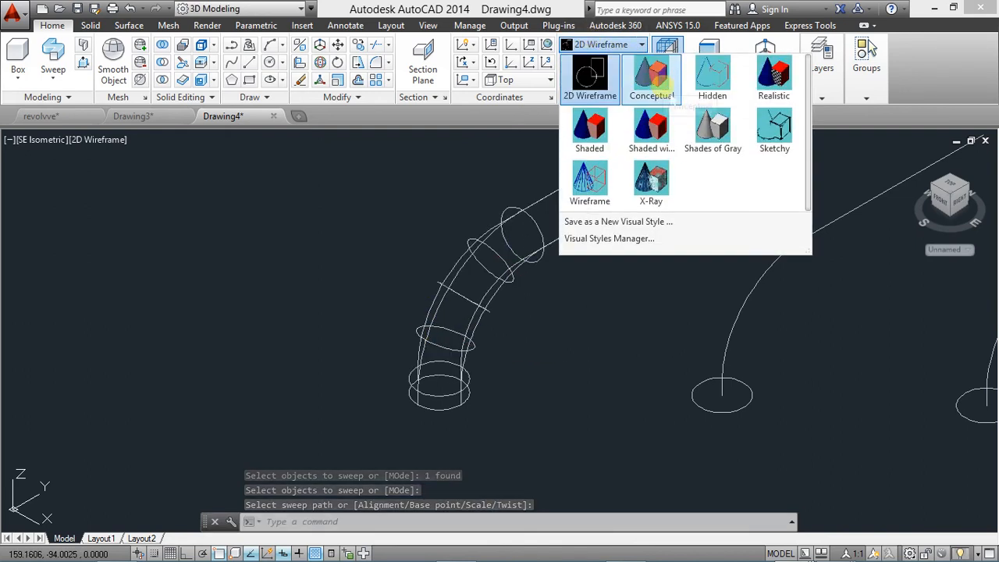
{"action": "left_click", "coordinate": [651, 129]}
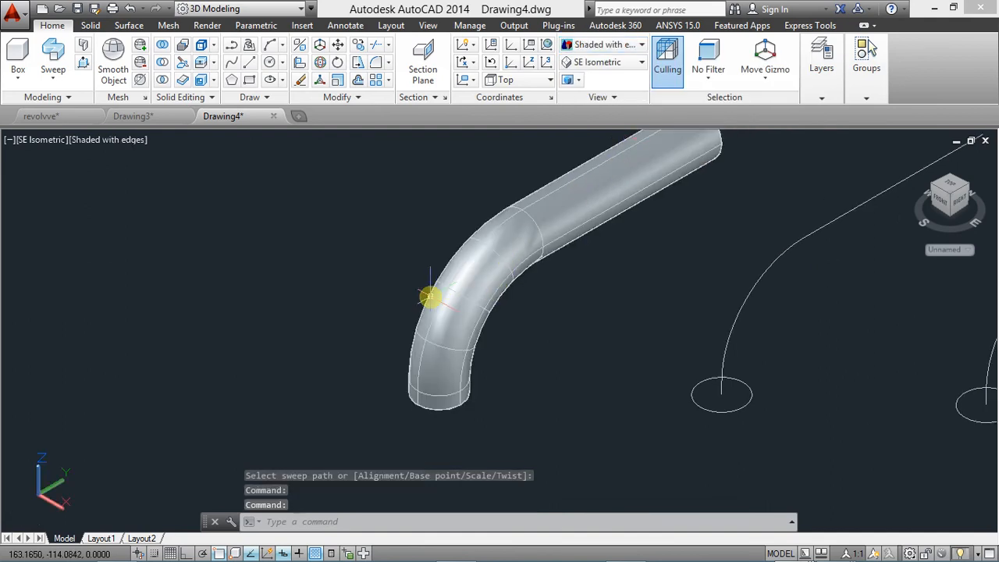
{"action": "scroll", "coordinate": [427, 296], "scroll_direction": "down", "scroll_amount": 2}
{"action": "middle_click_drag", "start_coordinate": [409, 307], "coordinate": [437, 305], "text": "shift"}
{"action": "middle_click_drag", "start_coordinate": [273, 387], "coordinate": [413, 282]}
{"action": "scroll", "coordinate": [334, 394], "scroll_direction": "up", "scroll_amount": 2}
{"action": "middle_click_drag", "start_coordinate": [328, 398], "coordinate": [330, 362]}
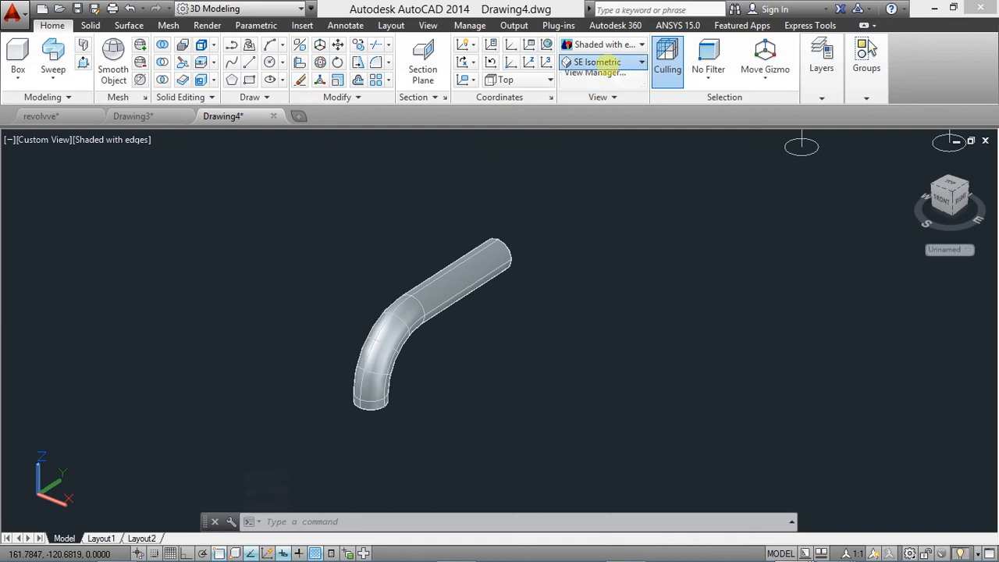
{"action": "left_click", "coordinate": [603, 62]}
{"action": "left_click", "coordinate": [593, 182]}
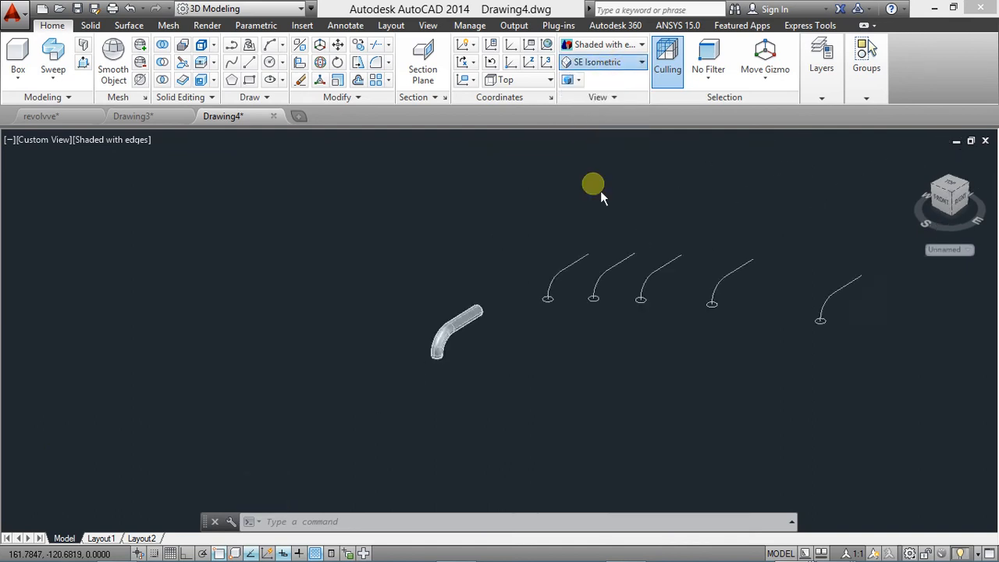
{"action": "scroll", "coordinate": [447, 273], "scroll_direction": "up", "scroll_amount": 5}
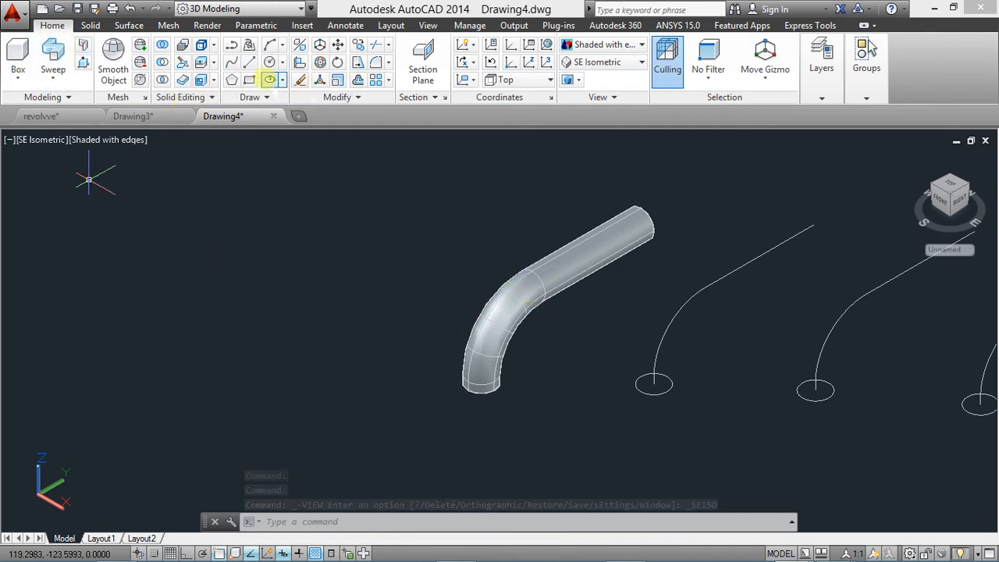
Start the Shell operation on the swept pipe and remove the end face of its long straight section.
{"action": "left_click", "coordinate": [213, 80]}
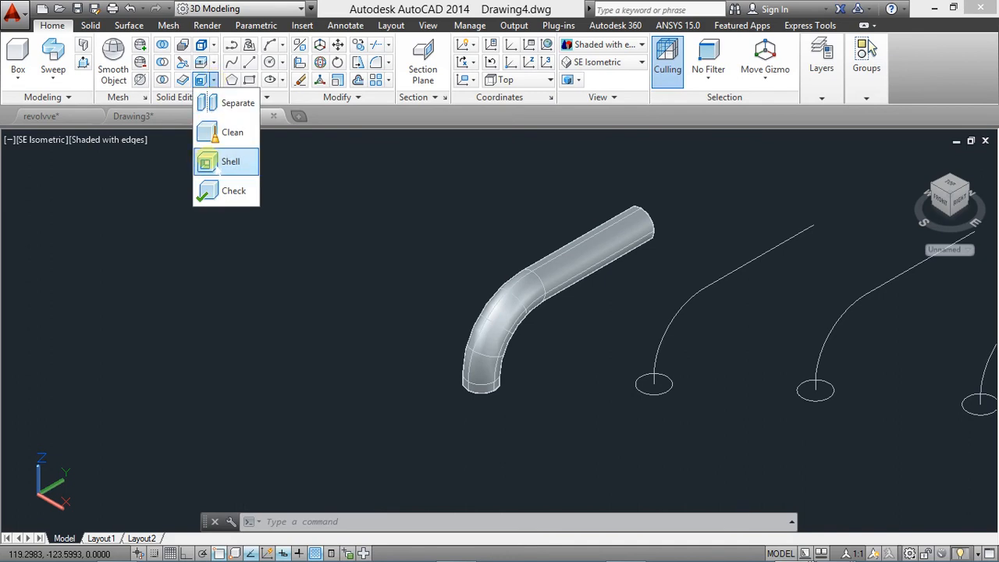
{"action": "left_click", "coordinate": [206, 161]}
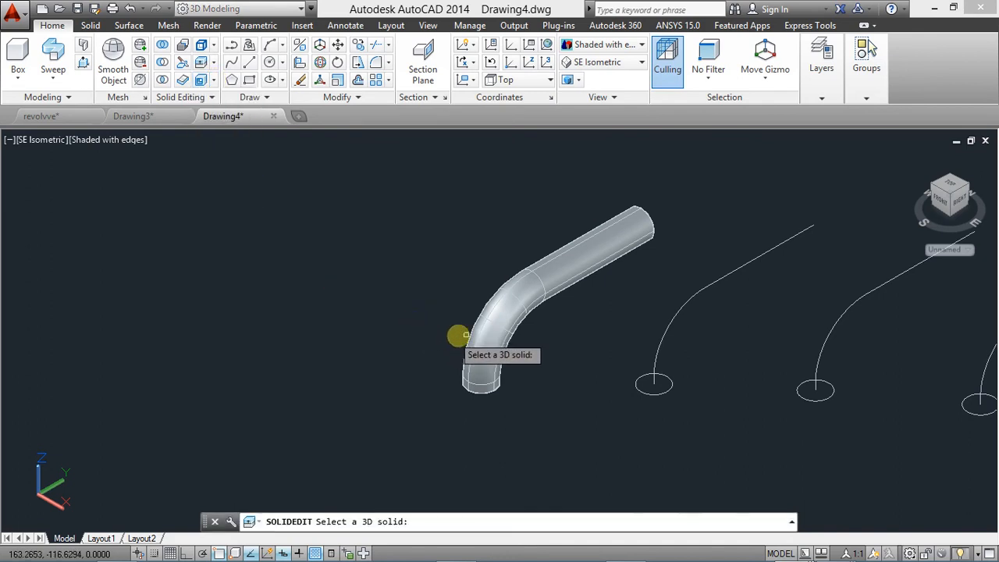
{"action": "left_click", "coordinate": [531, 279]}
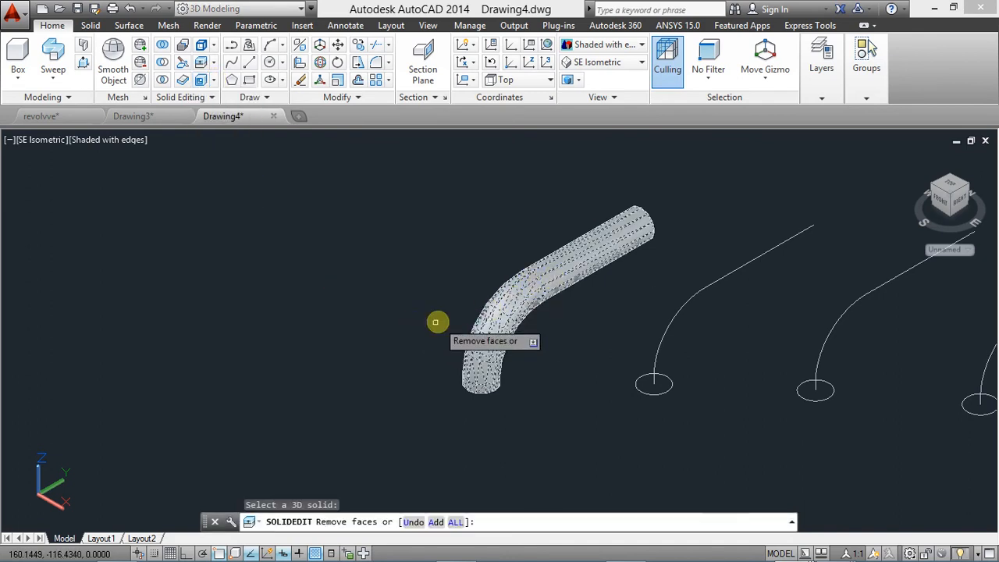
{"action": "mouse_move", "coordinate": [495, 285]}
{"action": "middle_mouse_down", "text": "shift"}
{"action": "mouse_move", "coordinate": [503, 291]}
{"action": "mouse_move", "coordinate": [494, 289]}
{"action": "mouse_move", "coordinate": [503, 277]}
{"action": "middle_mouse_up", "text": "shift"}
{"action": "scroll", "coordinate": [783, 234], "scroll_direction": "up", "scroll_amount": 2}
{"action": "middle_click_drag", "start_coordinate": [782, 235], "coordinate": [499, 314]}
{"action": "middle_click_drag", "start_coordinate": [584, 275], "coordinate": [705, 277], "text": "shift"}
{"action": "scroll", "coordinate": [726, 276], "scroll_direction": "down", "scroll_amount": 3}
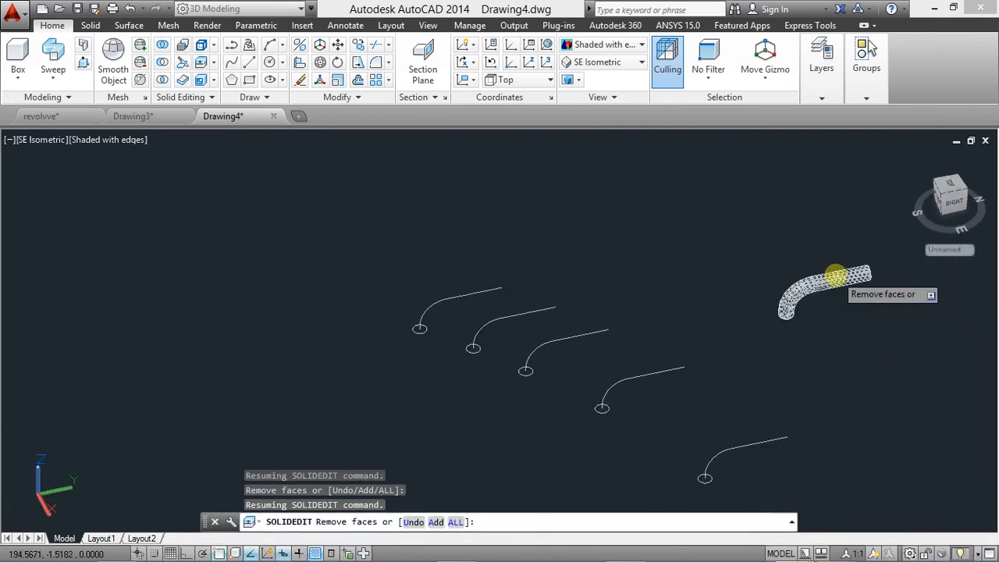
{"action": "middle_click_drag", "start_coordinate": [876, 312], "coordinate": [624, 292], "text": "shift"}
{"action": "scroll", "coordinate": [668, 319], "scroll_direction": "down", "scroll_amount": 3}
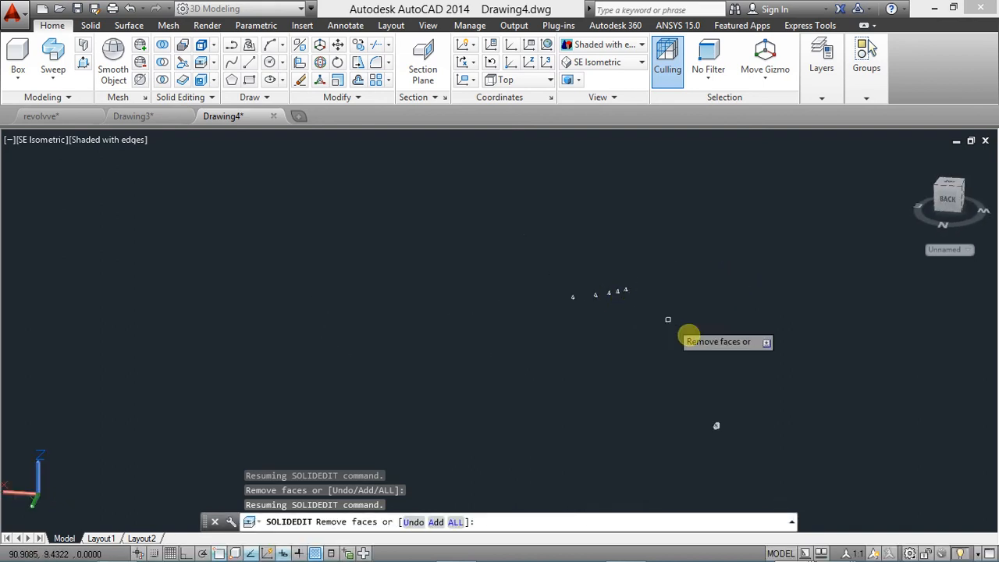
{"action": "scroll", "coordinate": [690, 441], "scroll_direction": "up", "scroll_amount": 5}
{"action": "scroll", "coordinate": [773, 398], "scroll_direction": "up", "scroll_amount": 5}
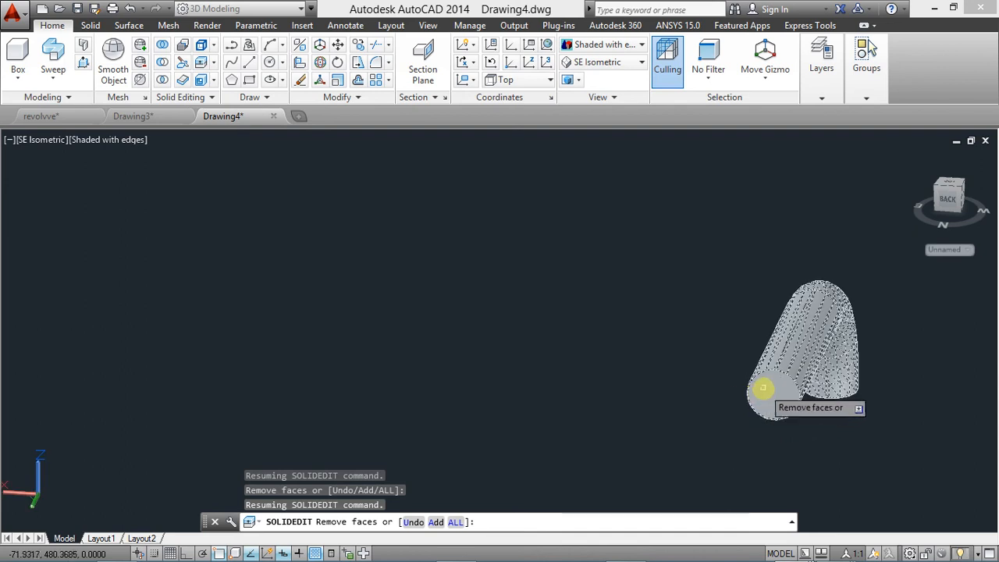
{"action": "left_click", "coordinate": [763, 387]}
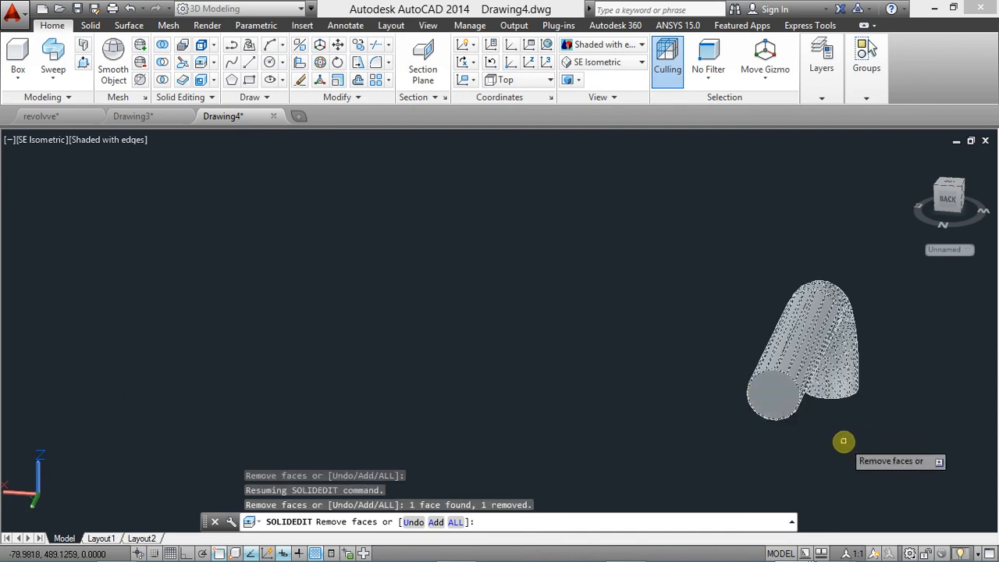
Remove the pipe's lower end face as well and shell the solid with an offset distance of 0.5.
{"action": "middle_click_drag", "start_coordinate": [845, 441], "coordinate": [821, 380], "text": "shift"}
{"action": "middle_click_drag", "start_coordinate": [858, 439], "coordinate": [774, 339]}
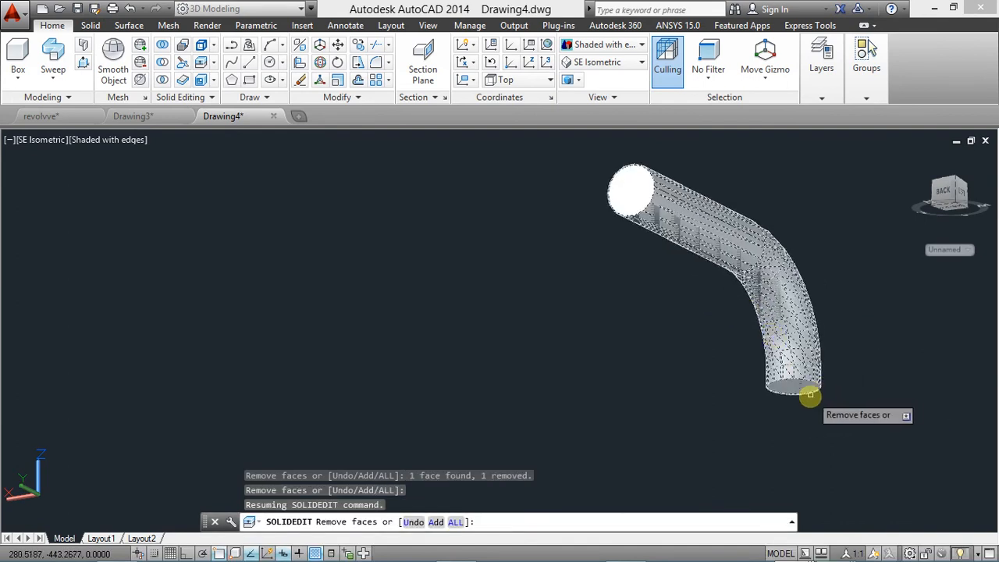
{"action": "scroll", "coordinate": [795, 390], "scroll_direction": "up", "scroll_amount": 3}
{"action": "left_click", "coordinate": [787, 385]}
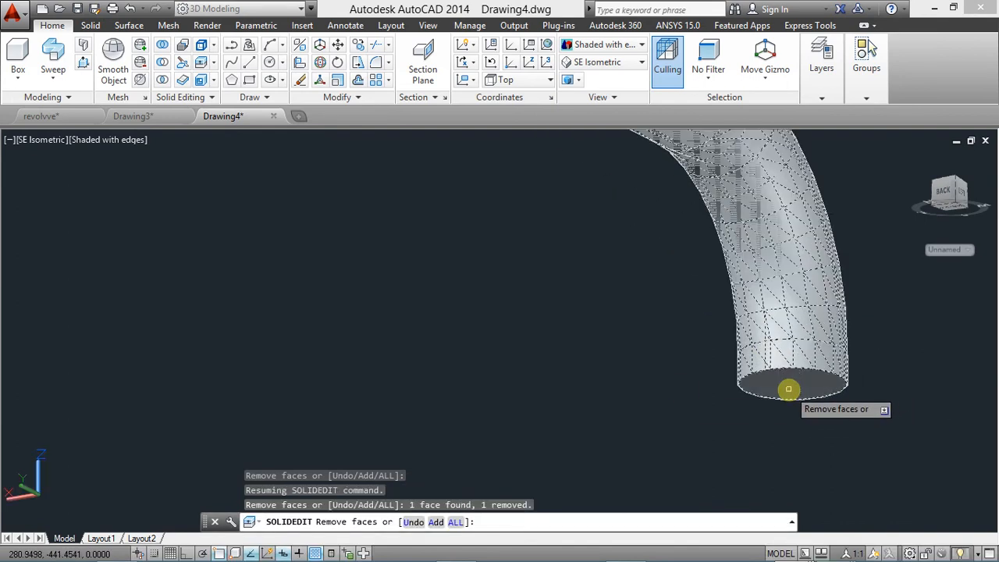
{"action": "right_click", "coordinate": [615, 359]}
{"action": "left_click", "coordinate": [624, 367]}
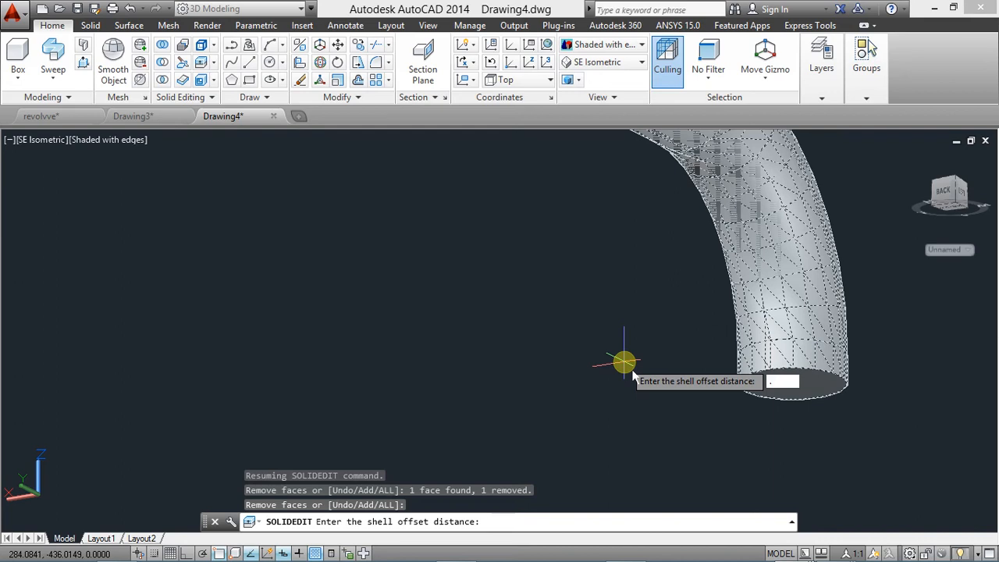
{"action": "type", "text": ".5"}
{"action": "key", "text": "Return"}
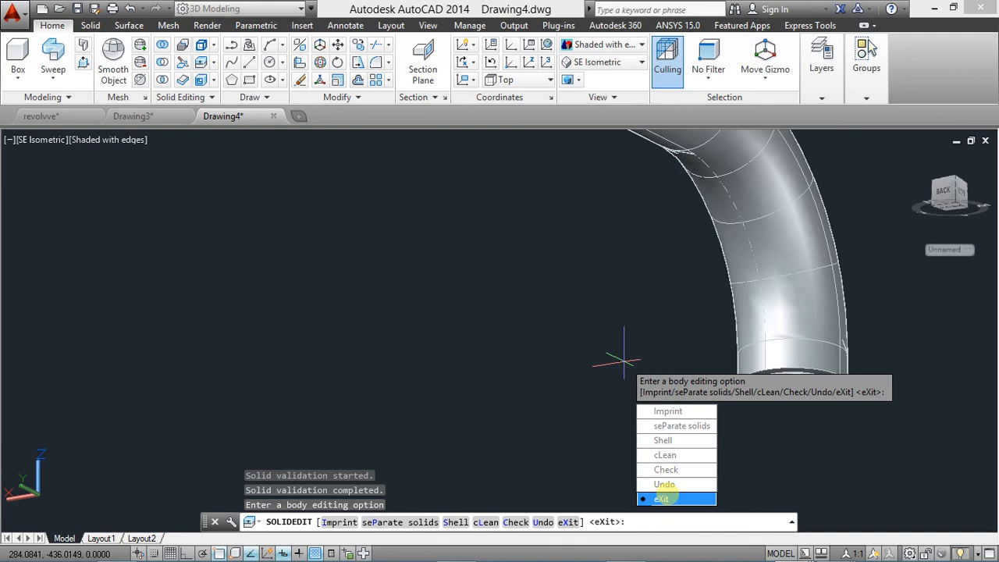
Exit solid editing to finish the shell and apply the Realistic visual style to the hollow pipe.
{"action": "left_click", "coordinate": [661, 497]}
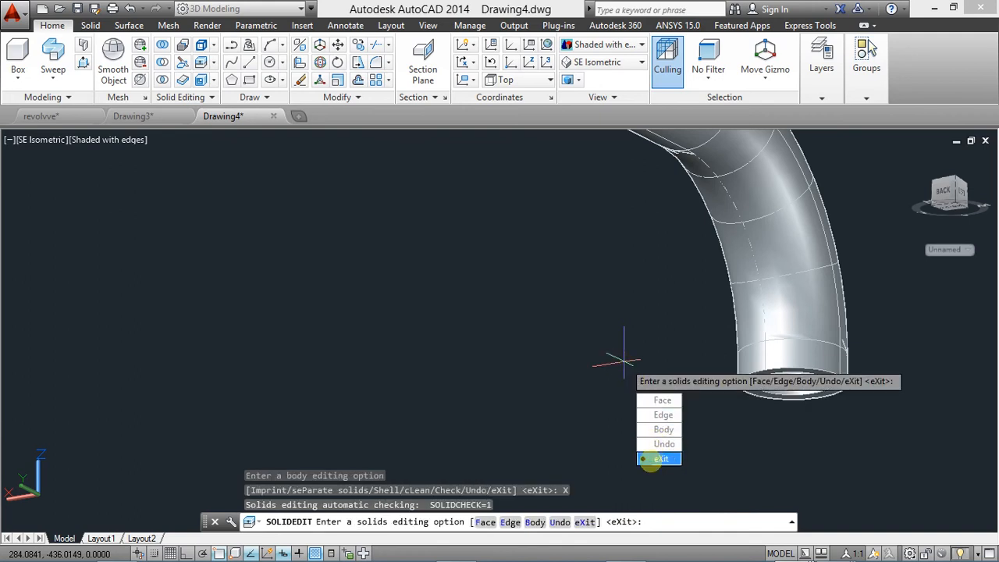
{"action": "left_click", "coordinate": [652, 459]}
{"action": "scroll", "coordinate": [727, 289], "scroll_direction": "down", "scroll_amount": 3}
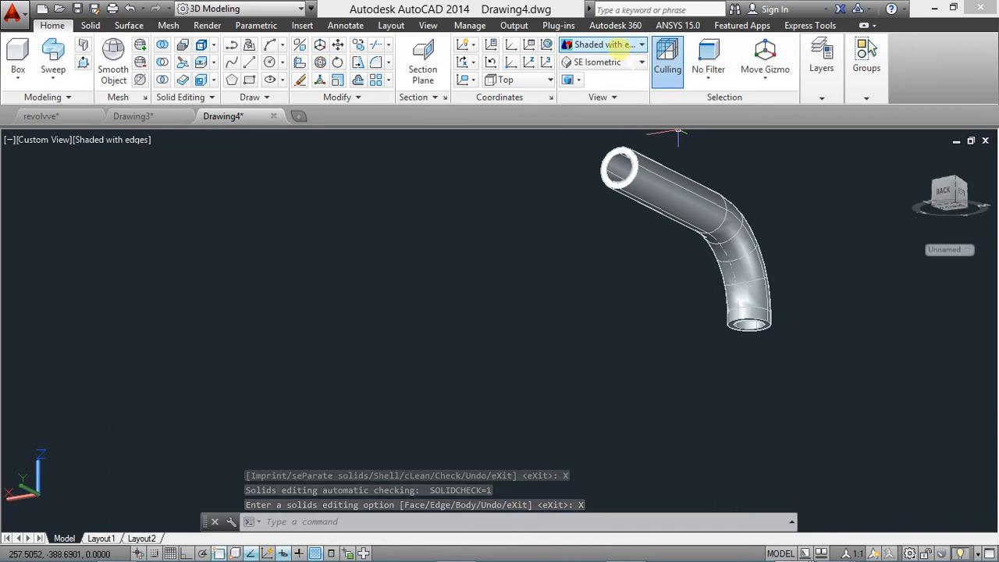
{"action": "left_click", "coordinate": [612, 45]}
{"action": "left_click", "coordinate": [773, 74]}
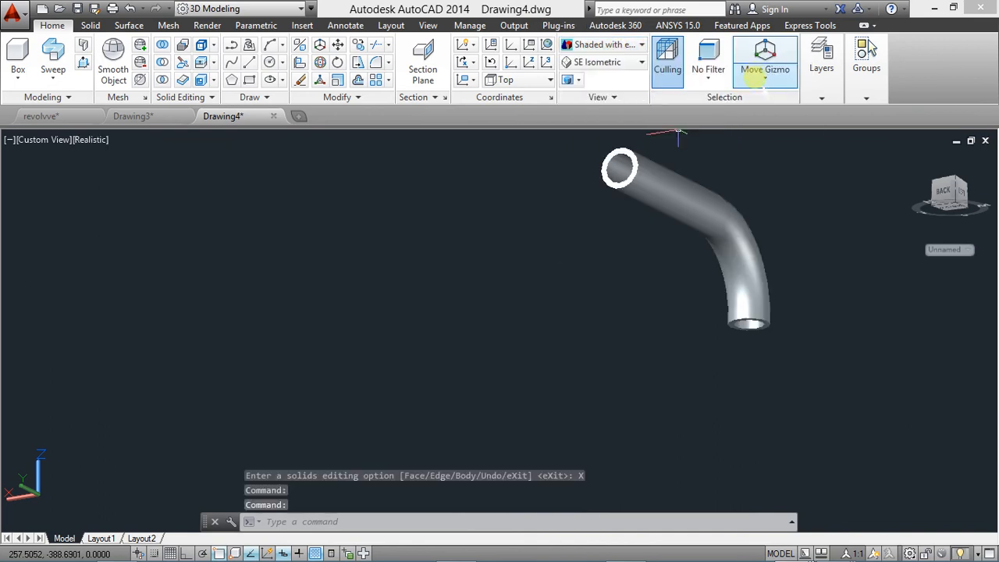
Examine the wall at the pipe's open end up close and restore the SE Isometric view.
{"action": "scroll", "coordinate": [598, 161], "scroll_direction": "up", "scroll_amount": 3}
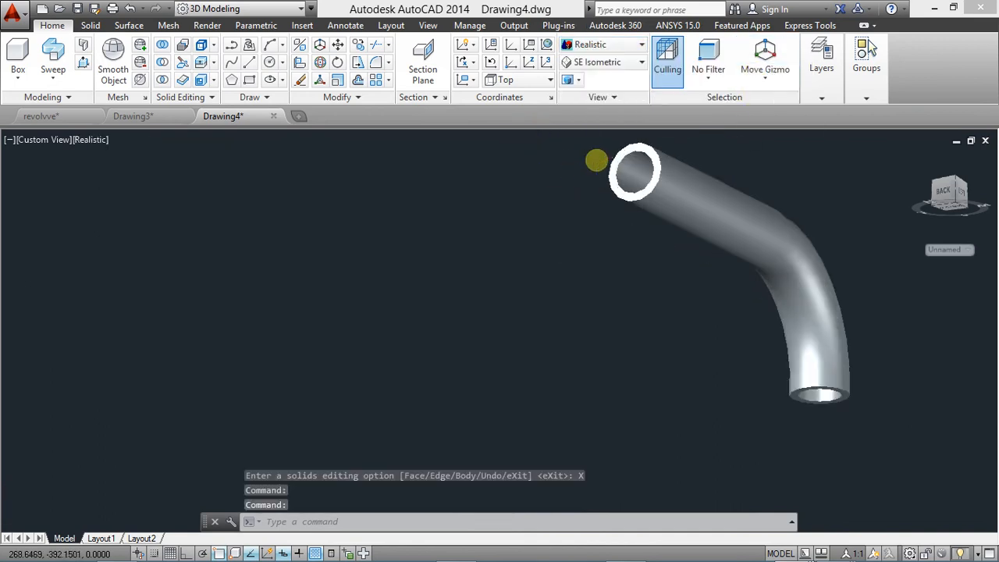
{"action": "scroll", "coordinate": [632, 177], "scroll_direction": "up", "scroll_amount": 2}
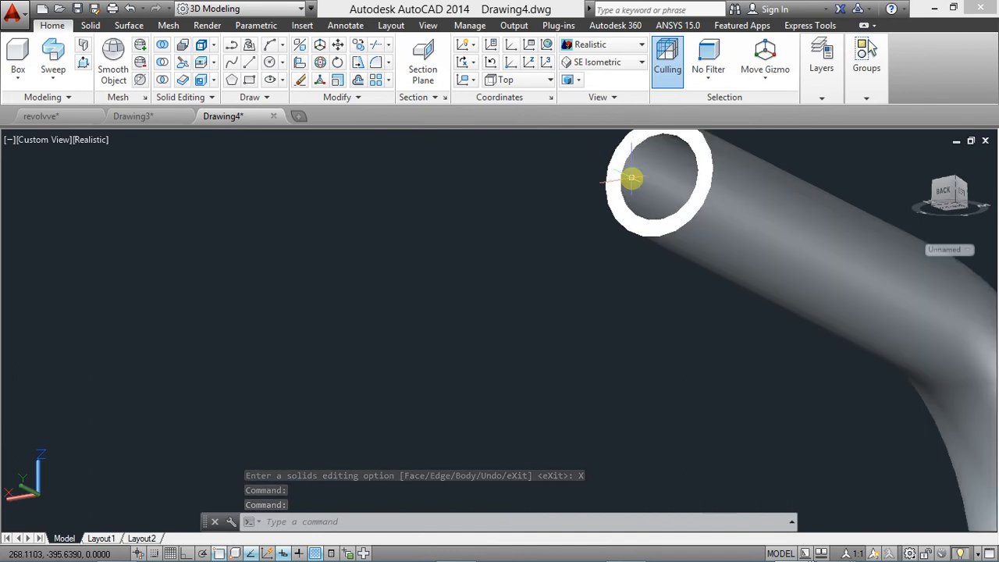
{"action": "scroll", "coordinate": [633, 178], "scroll_direction": "down", "scroll_amount": 5}
{"action": "scroll", "coordinate": [639, 167], "scroll_direction": "up", "scroll_amount": 5}
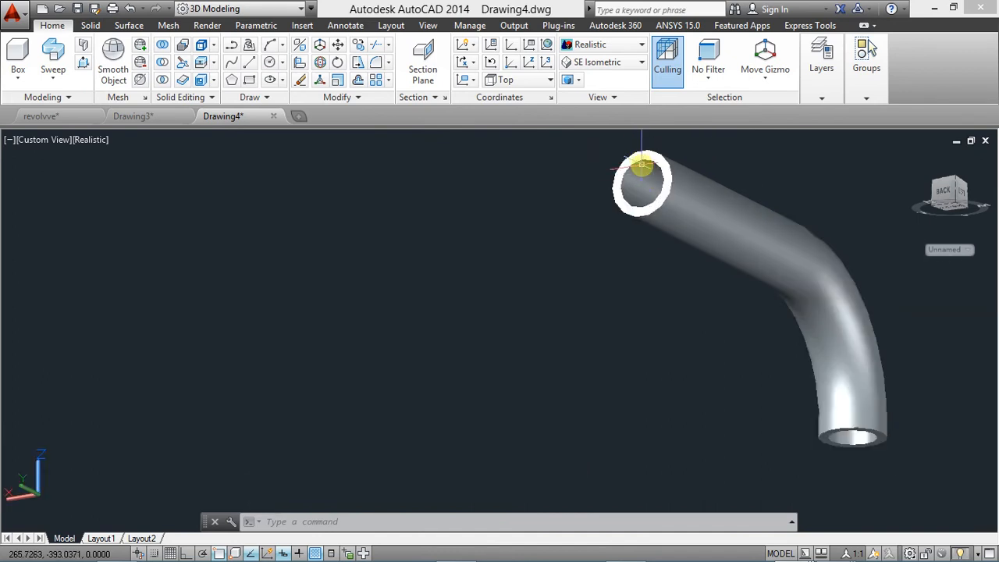
{"action": "middle_click_drag", "start_coordinate": [642, 172], "coordinate": [514, 190]}
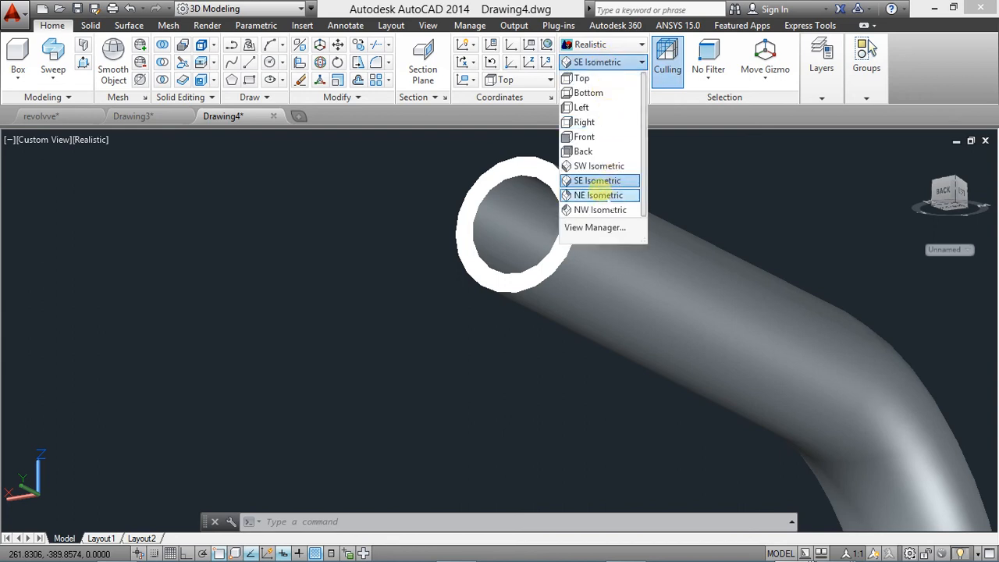
{"action": "left_click", "coordinate": [605, 181]}
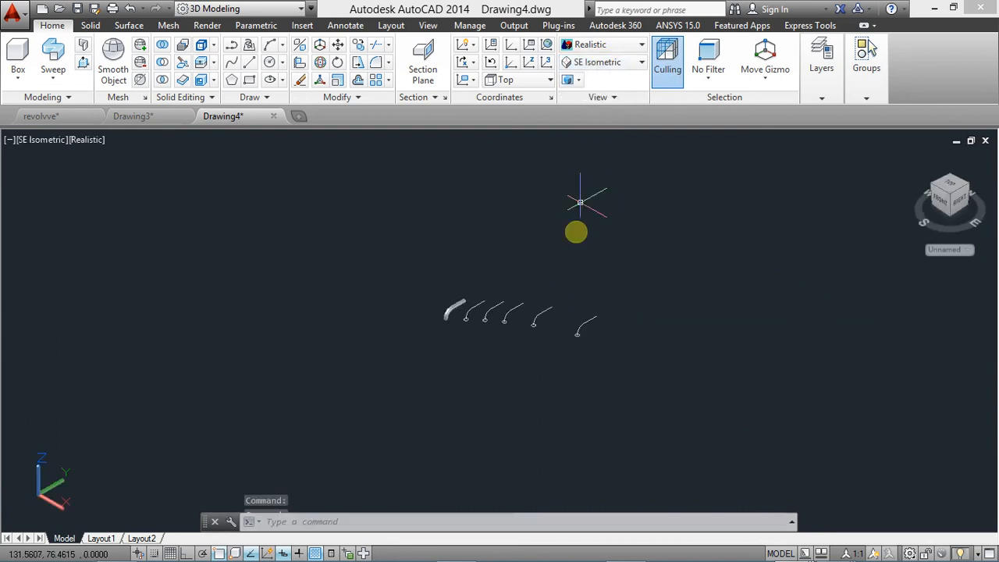
Delete the circle at the lower end of the copied path nearest the pipe.
{"action": "scroll", "coordinate": [472, 322], "scroll_direction": "up", "scroll_amount": 9}
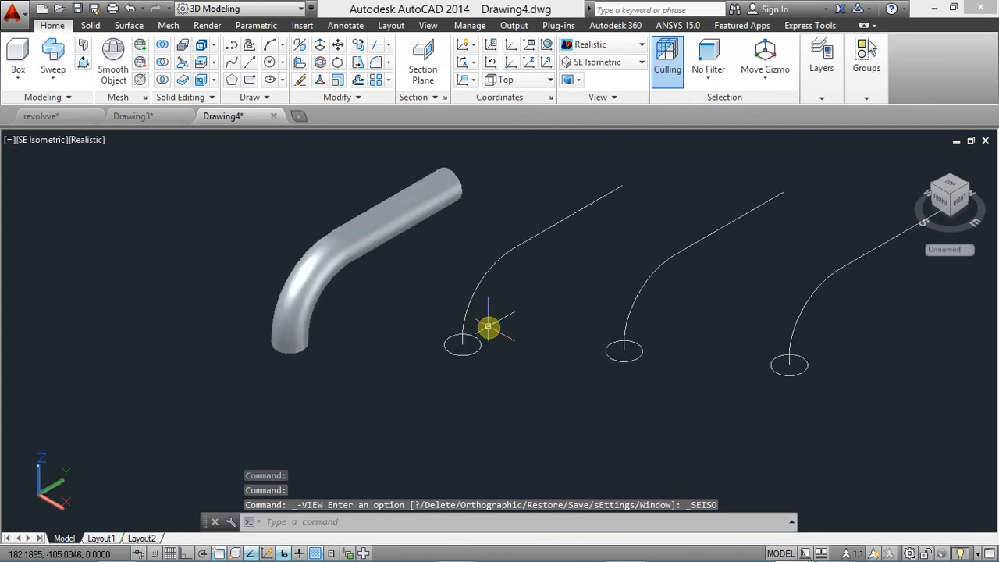
{"action": "scroll", "coordinate": [468, 297], "scroll_direction": "up", "scroll_amount": 3}
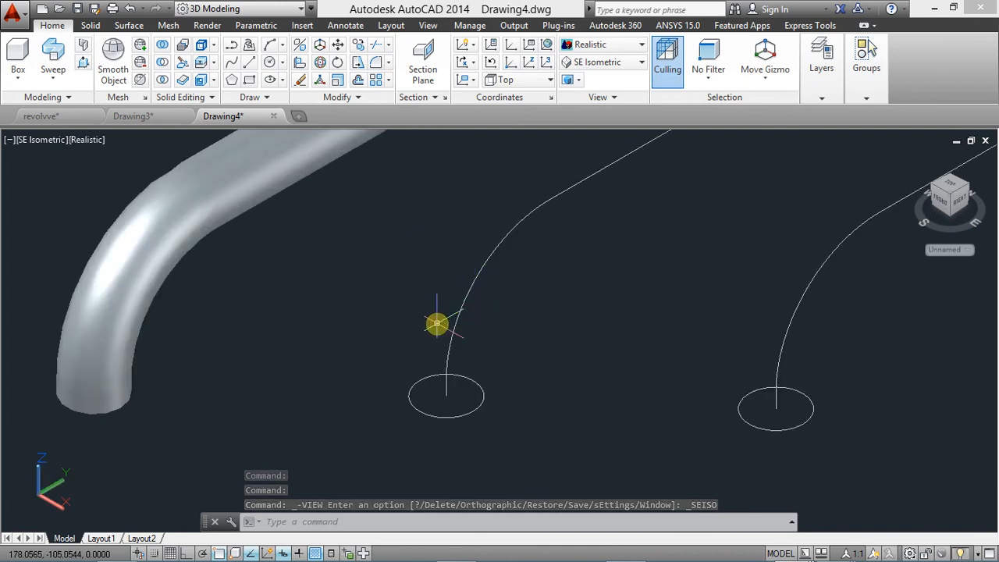
{"action": "scroll", "coordinate": [430, 334], "scroll_direction": "down", "scroll_amount": 2}
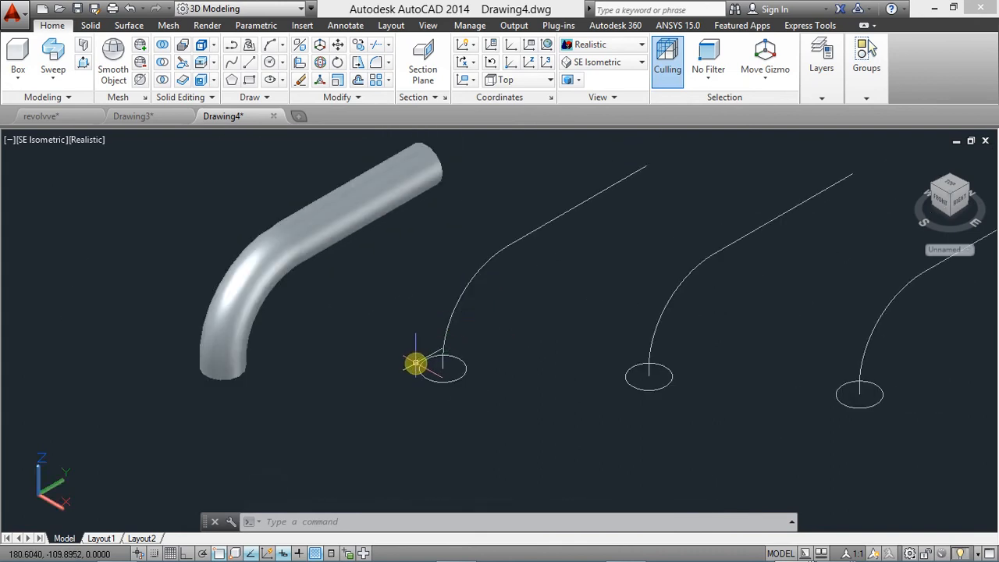
{"action": "left_click", "coordinate": [418, 369]}
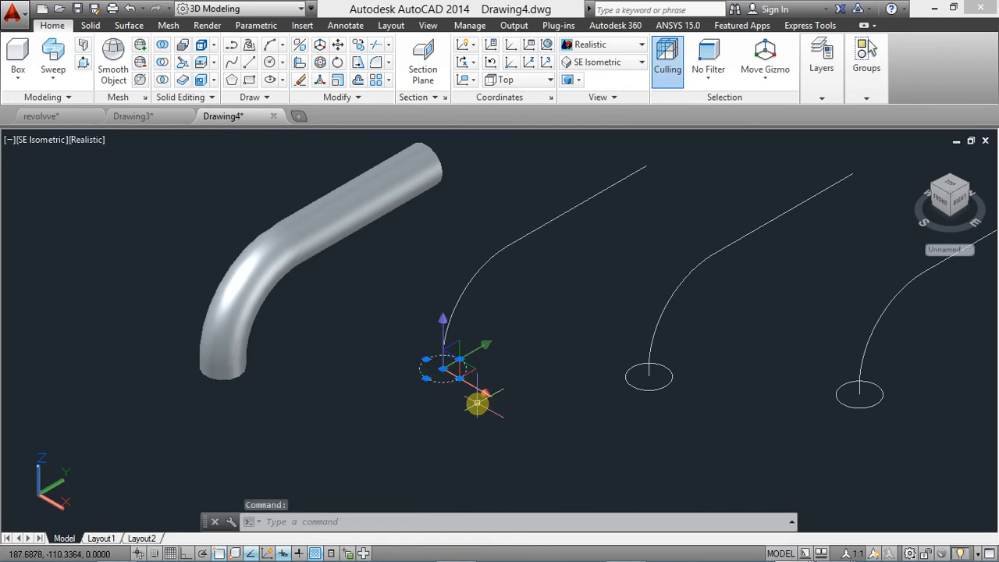
{"action": "key", "text": "Delete"}
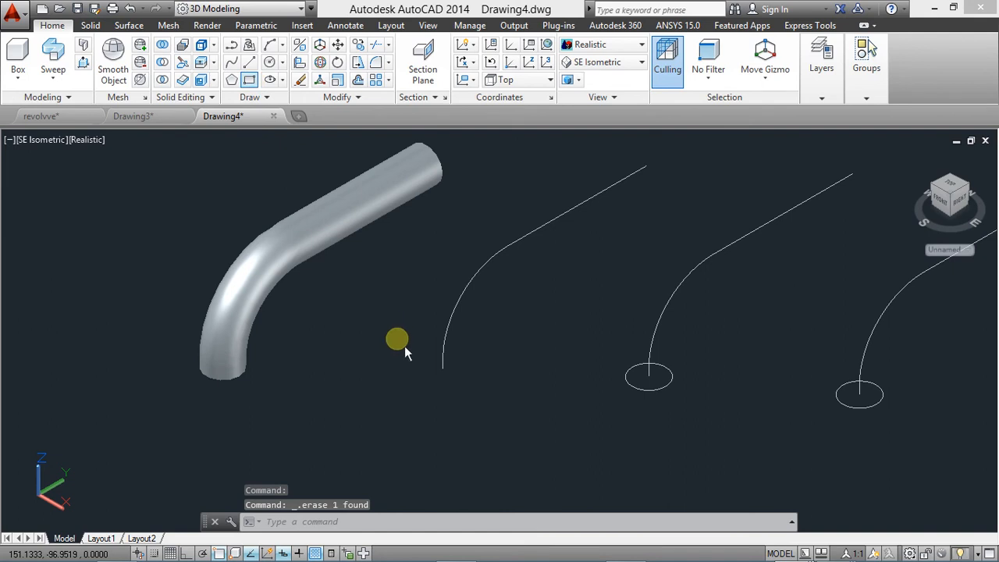
Draw a rectangle about 2.95 by 2.27 beside the lower end of the path without a profile.
{"action": "left_click", "coordinate": [364, 398]}
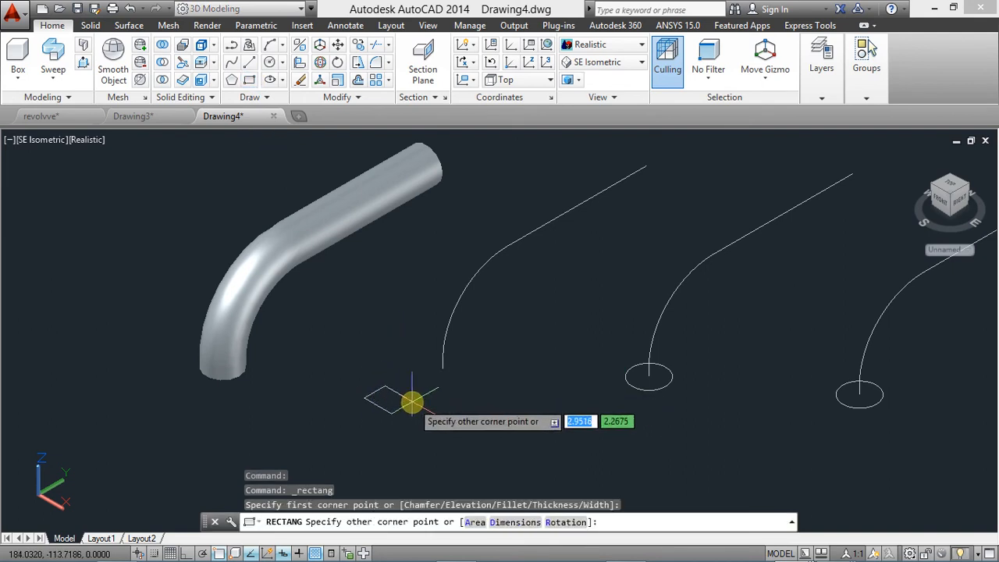
{"action": "left_click", "coordinate": [413, 401]}
{"action": "scroll", "coordinate": [388, 401], "scroll_direction": "up", "scroll_amount": 2}
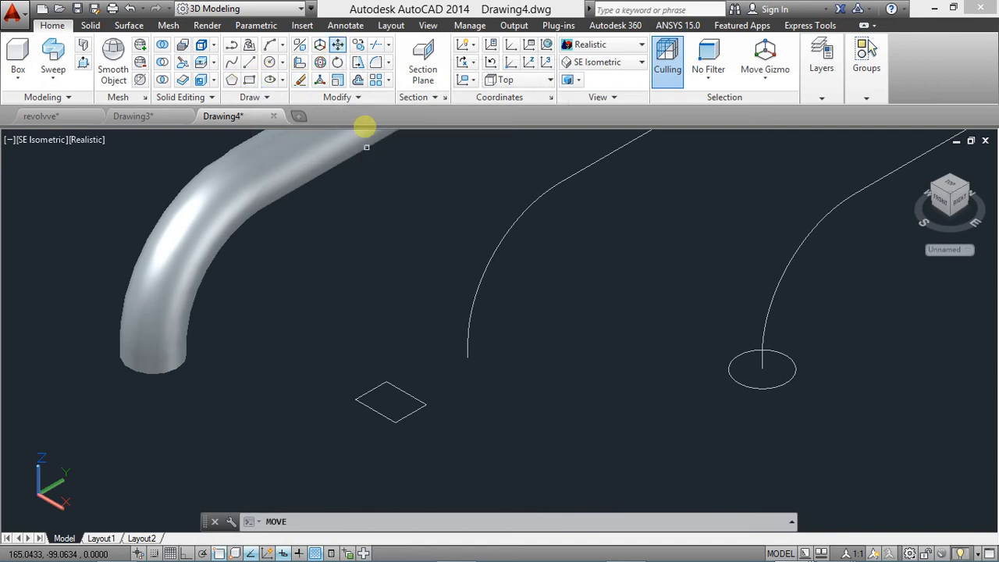
Move the rectangle from its centre onto the lower endpoint of the path nearest the pipe.
{"action": "left_click", "coordinate": [381, 415]}
{"action": "key", "text": "Return"}
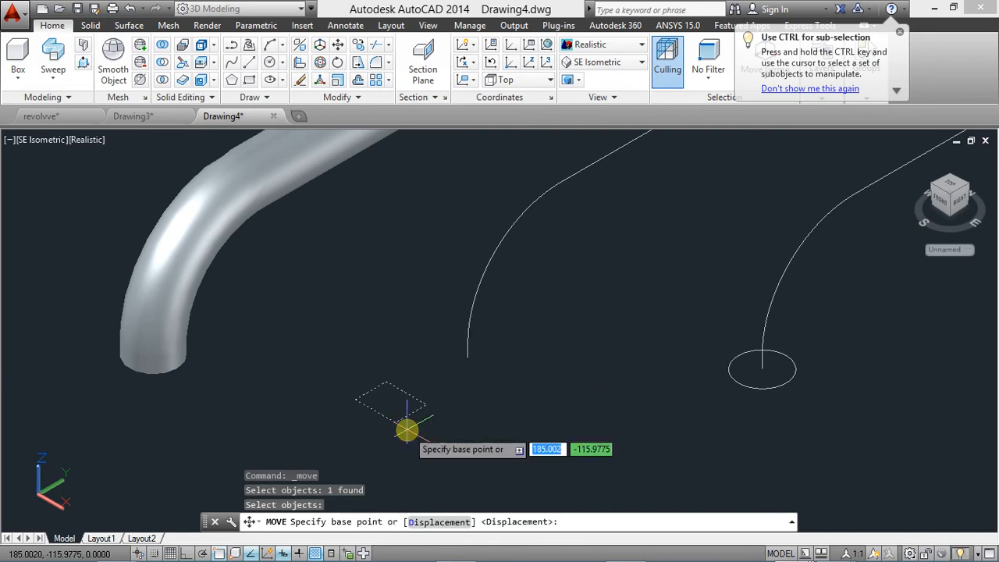
{"action": "scroll", "coordinate": [390, 413], "scroll_direction": "up", "scroll_amount": 2}
{"action": "mouse_move", "coordinate": [390, 414]}
{"action": "middle_mouse_down"}
{"action": "mouse_move", "coordinate": [357, 401]}
{"action": "mouse_move", "coordinate": [277, 413]}
{"action": "middle_mouse_up"}
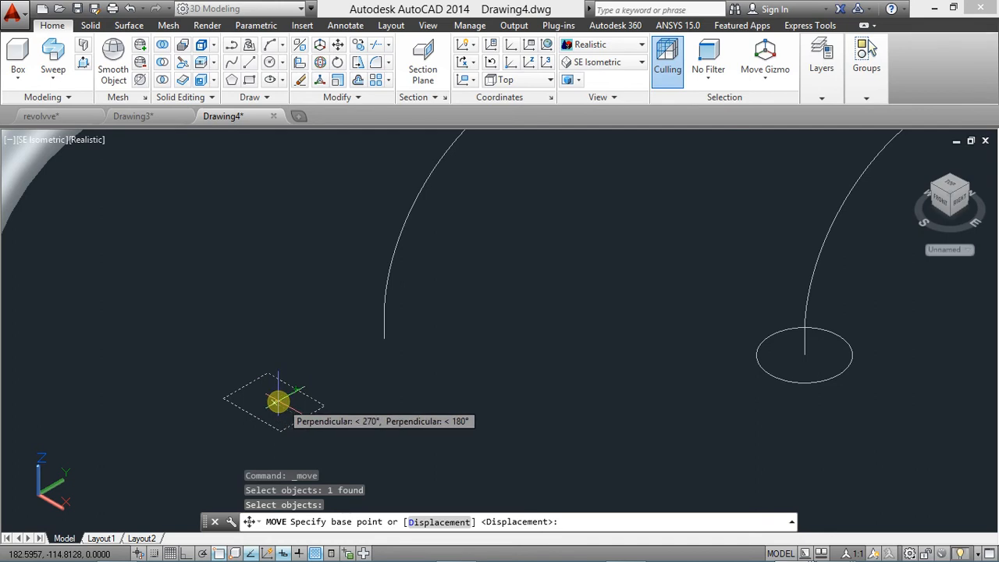
{"action": "scroll", "coordinate": [258, 394], "scroll_direction": "up", "scroll_amount": 5}
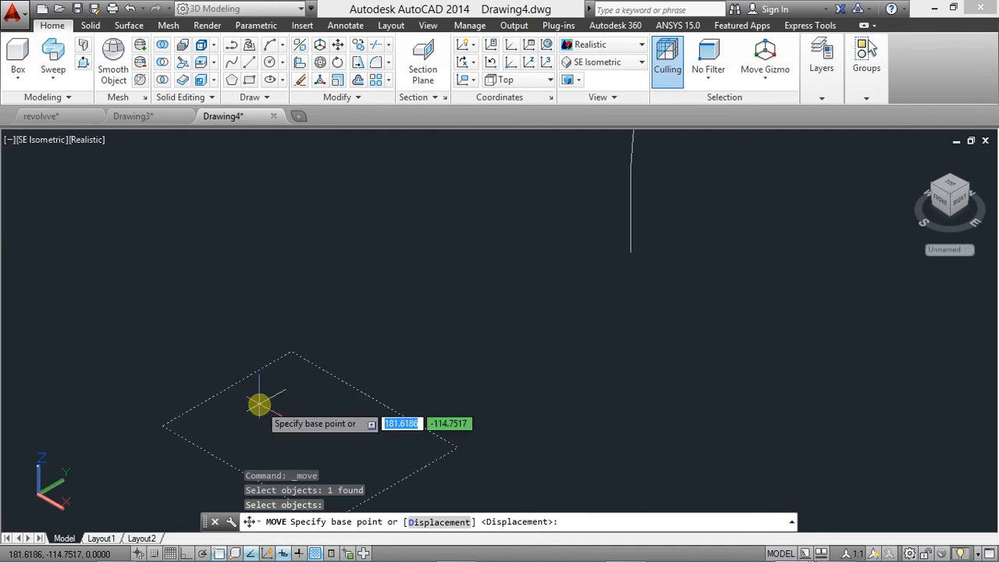
{"action": "middle_click_drag", "start_coordinate": [301, 347], "coordinate": [294, 340]}
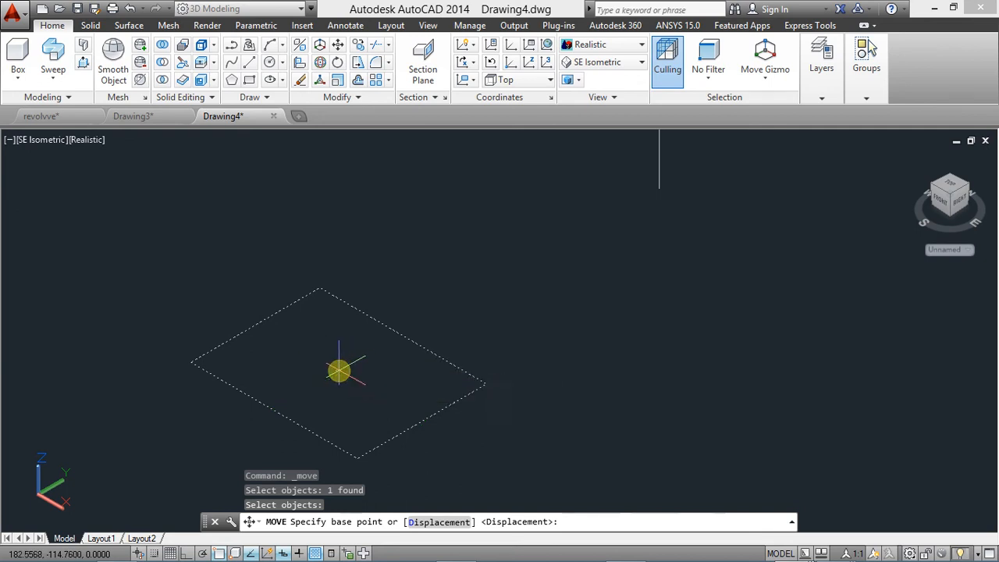
{"action": "left_click", "coordinate": [338, 372]}
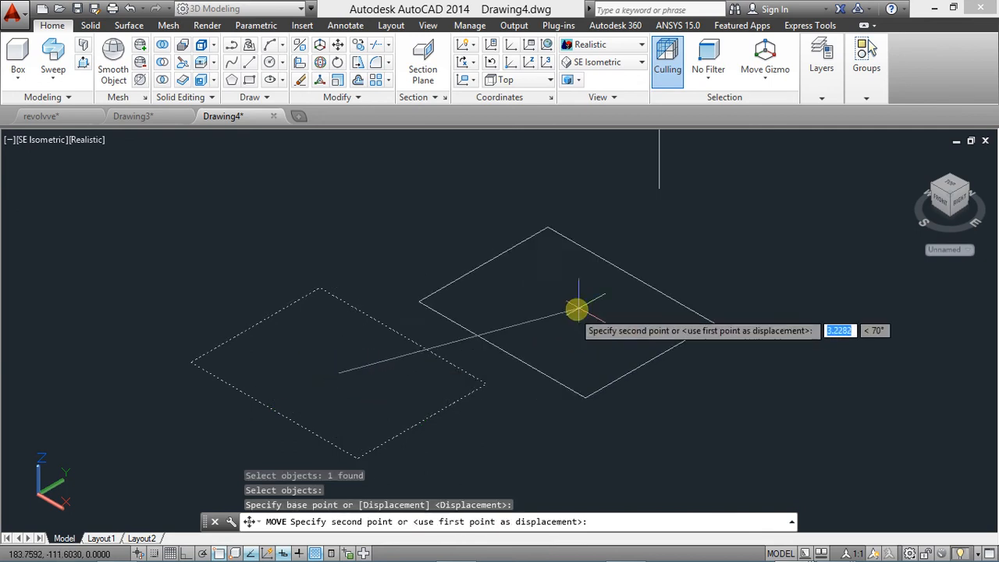
{"action": "left_click", "coordinate": [661, 184]}
{"action": "middle_click_drag", "start_coordinate": [660, 183], "coordinate": [325, 414]}
{"action": "scroll", "coordinate": [337, 355], "scroll_direction": "down", "scroll_amount": 2}
{"action": "scroll", "coordinate": [332, 340], "scroll_direction": "down", "scroll_amount": 2}
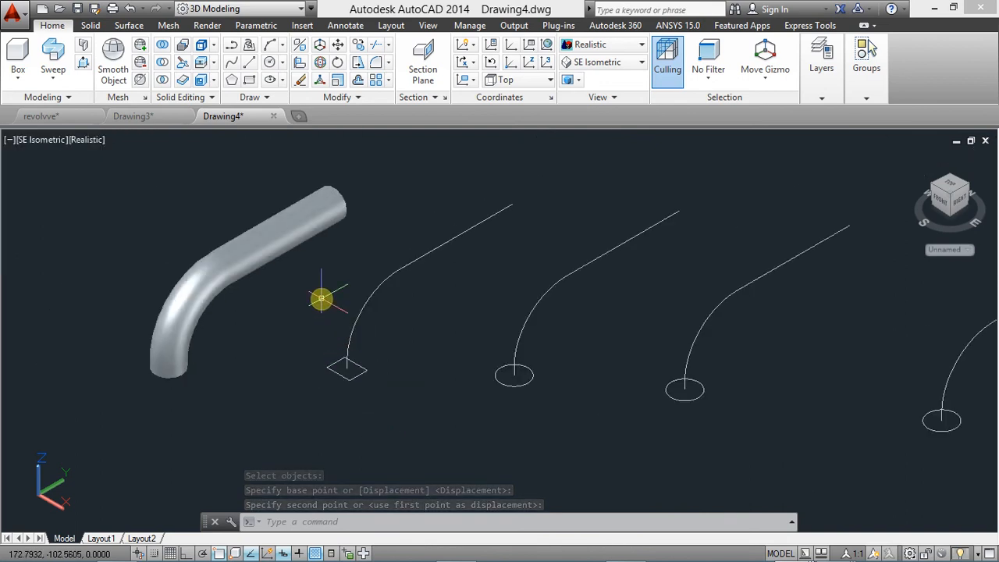
Sweep the rectangle along its filleted path as a solid.
{"action": "scroll", "coordinate": [330, 319], "scroll_direction": "up", "scroll_amount": 2}
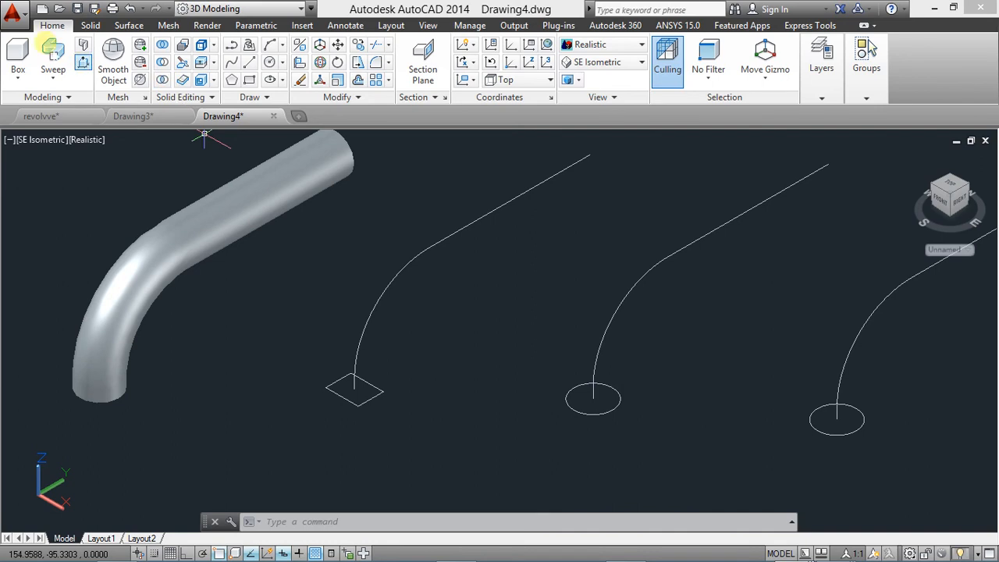
{"action": "left_click", "coordinate": [53, 55]}
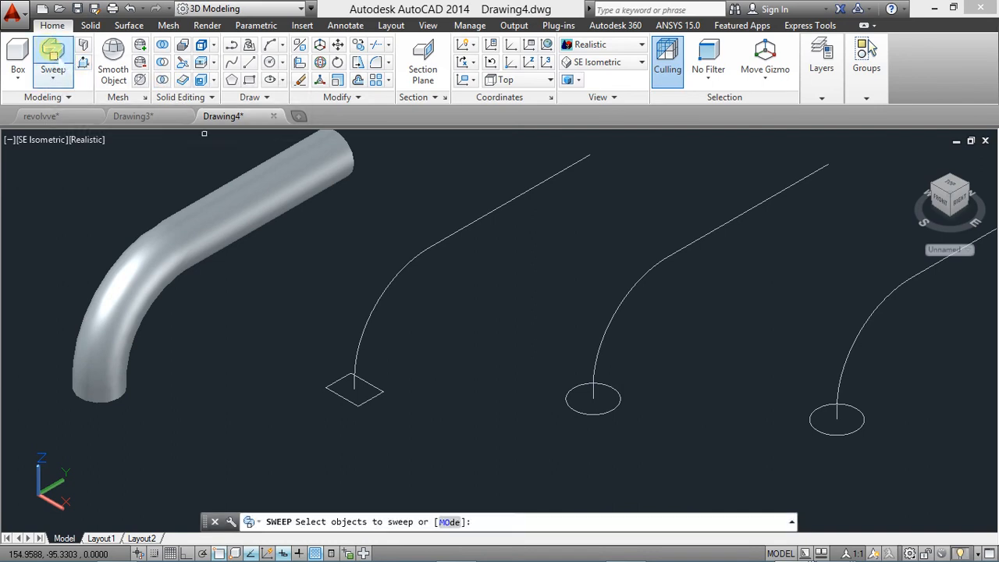
{"action": "left_click", "coordinate": [340, 396]}
{"action": "right_click", "coordinate": [310, 403]}
{"action": "left_click", "coordinate": [329, 412]}
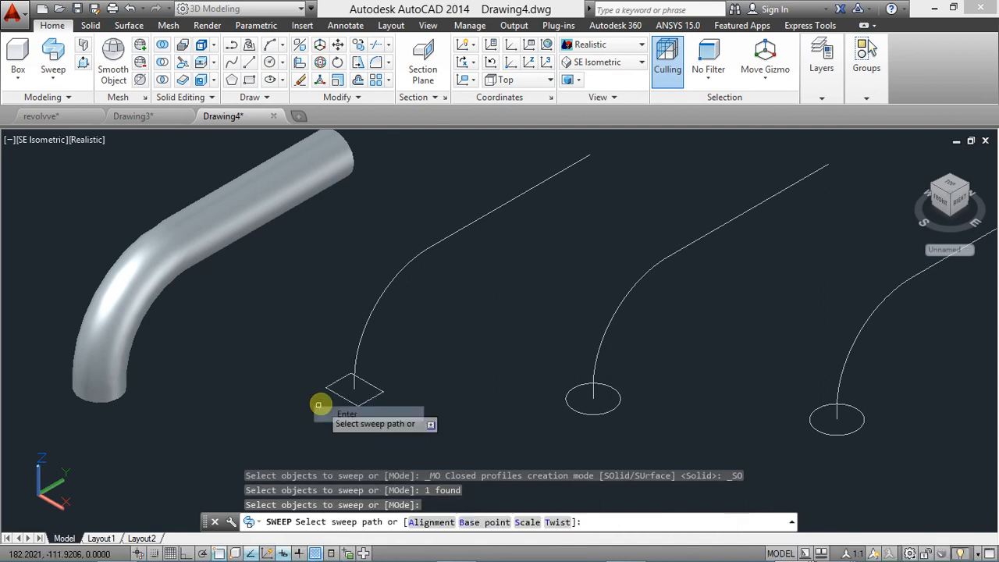
{"action": "left_click", "coordinate": [373, 309]}
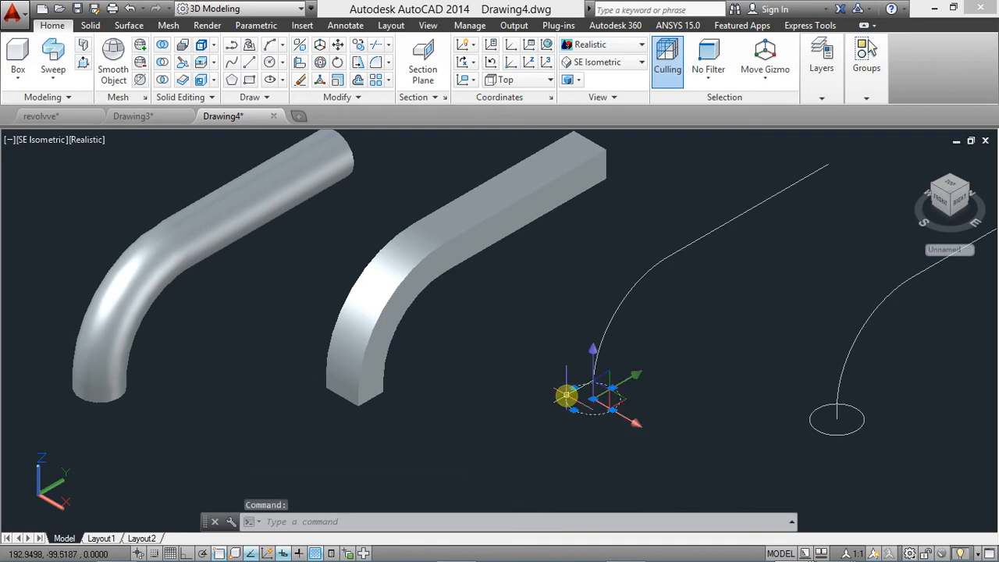
Delete the circle at the lower end of the path next to the rectangular swept solid.
{"action": "scroll", "coordinate": [581, 381], "scroll_direction": "down", "scroll_amount": 5}
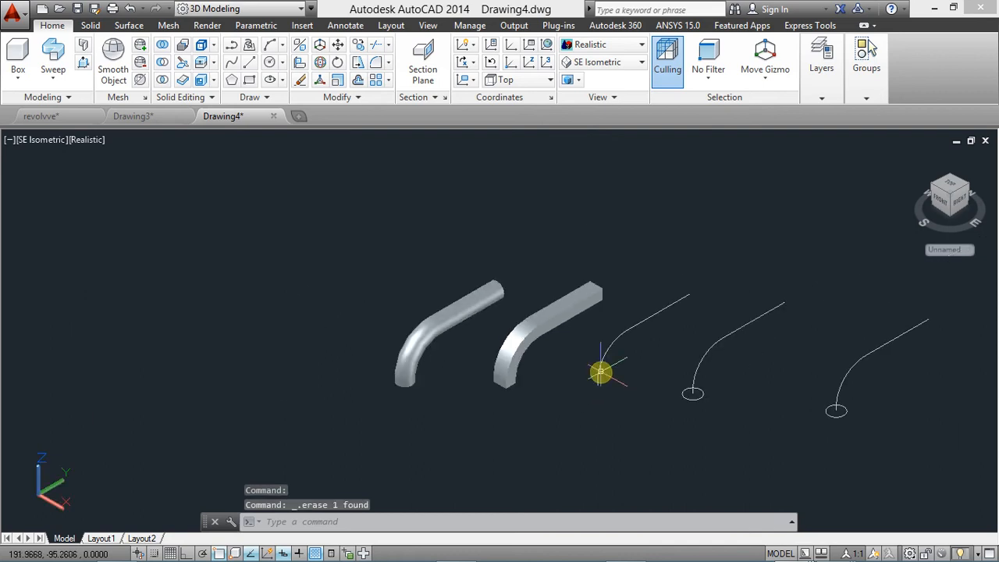
{"action": "scroll", "coordinate": [611, 359], "scroll_direction": "up", "scroll_amount": 4}
{"action": "mouse_move", "coordinate": [590, 560]}
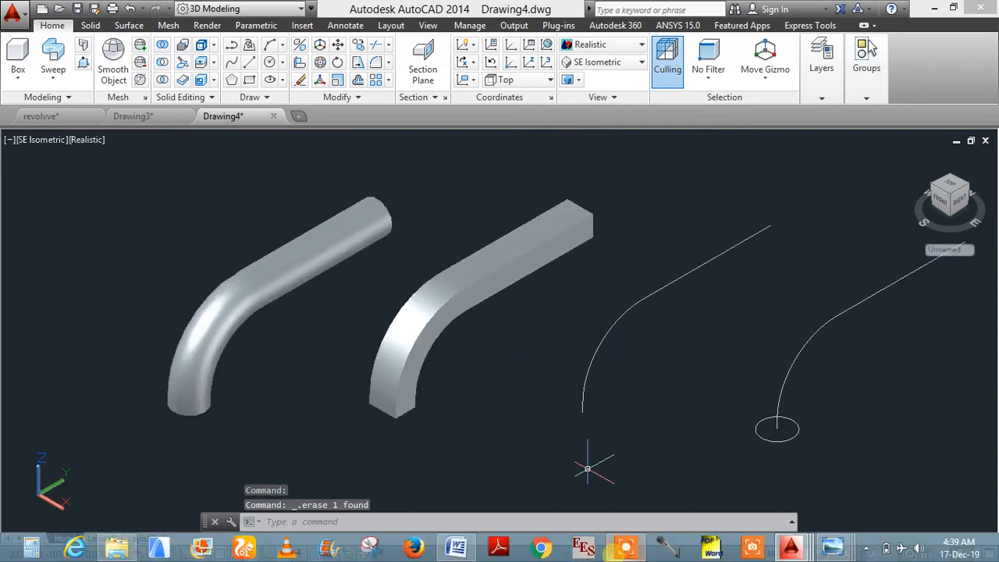
{"action": "mouse_move", "coordinate": [624, 551]}
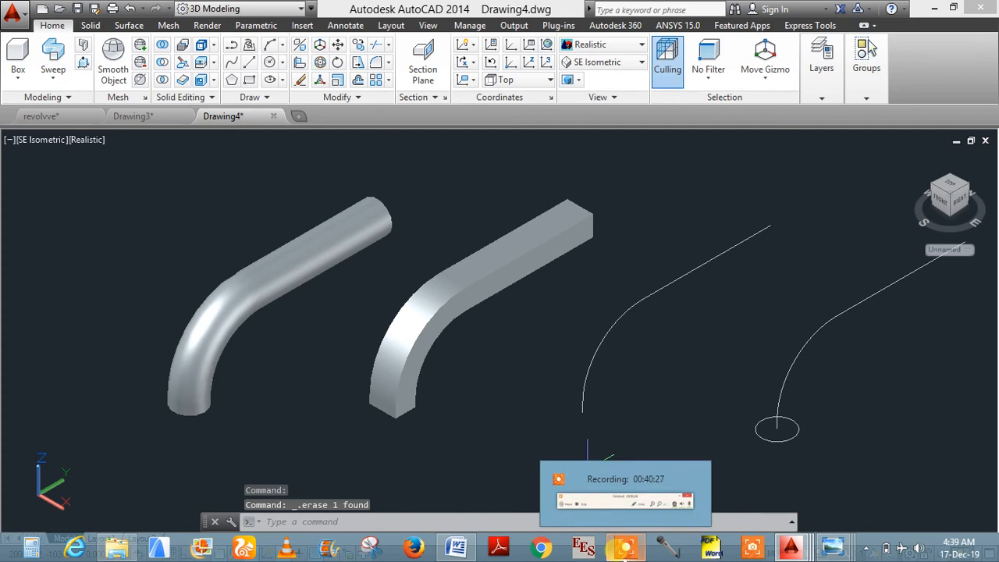
{"action": "scroll", "coordinate": [642, 372], "scroll_direction": "up", "scroll_amount": 2}
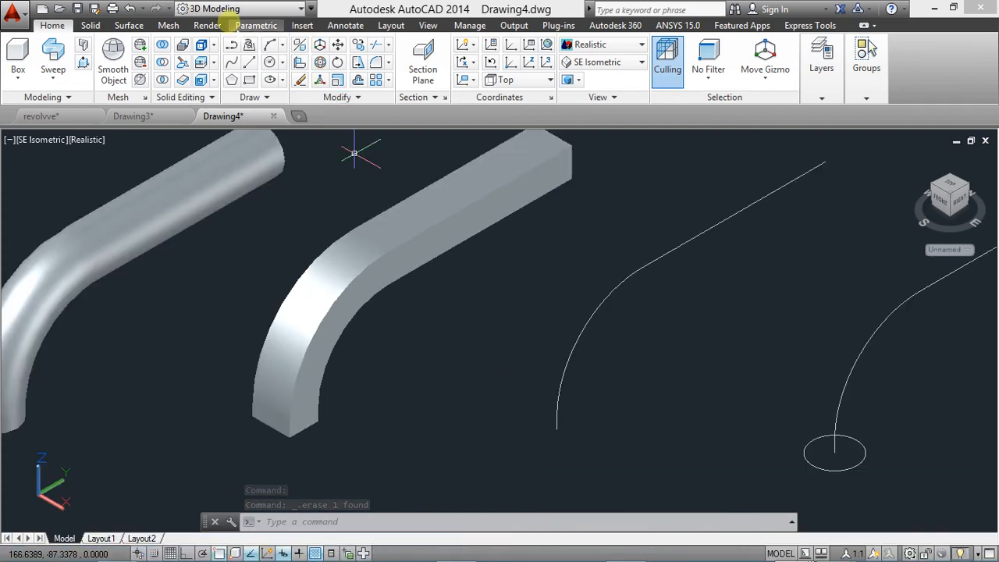
Draw a rectangle about 2.15 by 1.58 near the lower end of the path beside the rectangular solid.
{"action": "left_click", "coordinate": [249, 80]}
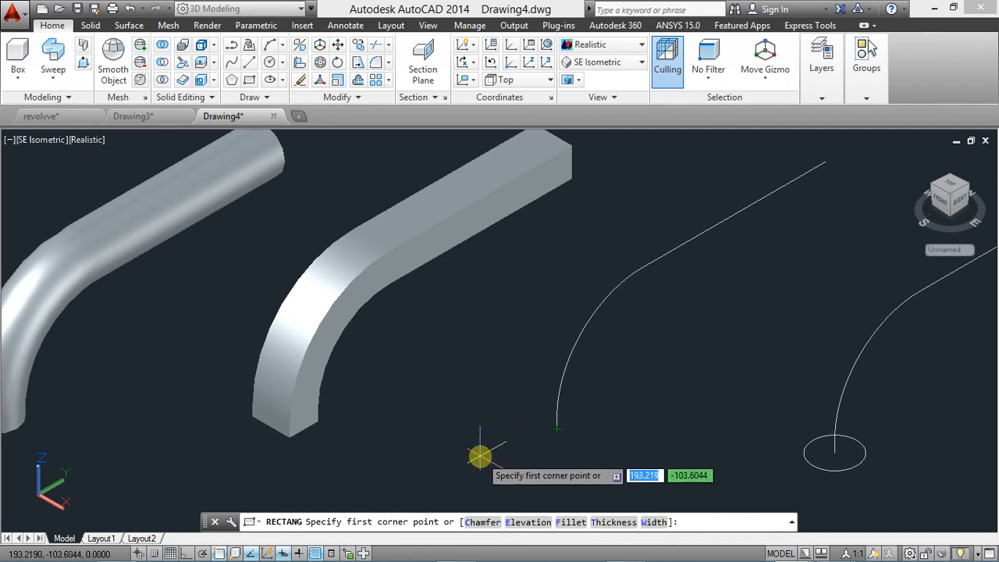
{"action": "left_click", "coordinate": [521, 456]}
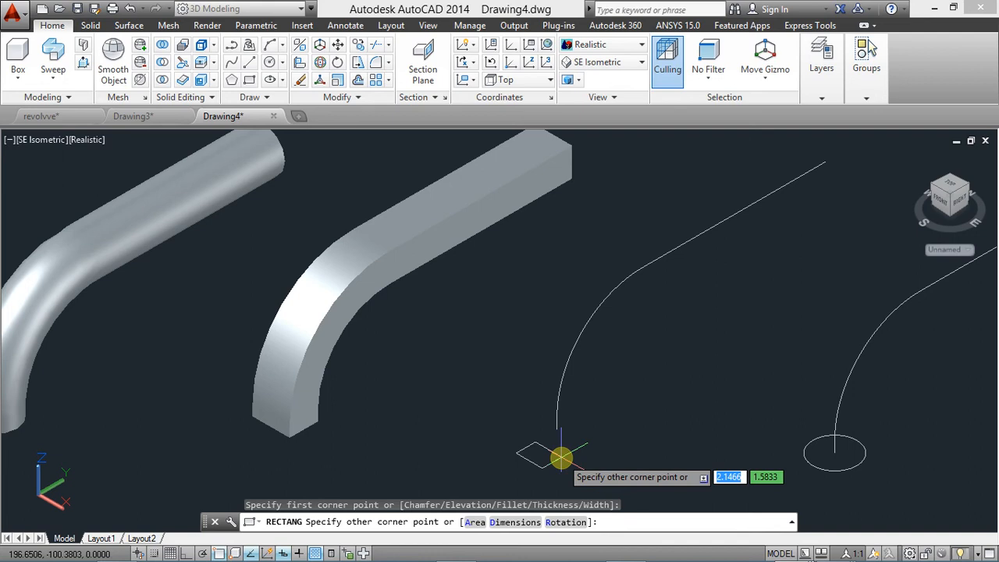
{"action": "left_click", "coordinate": [561, 457]}
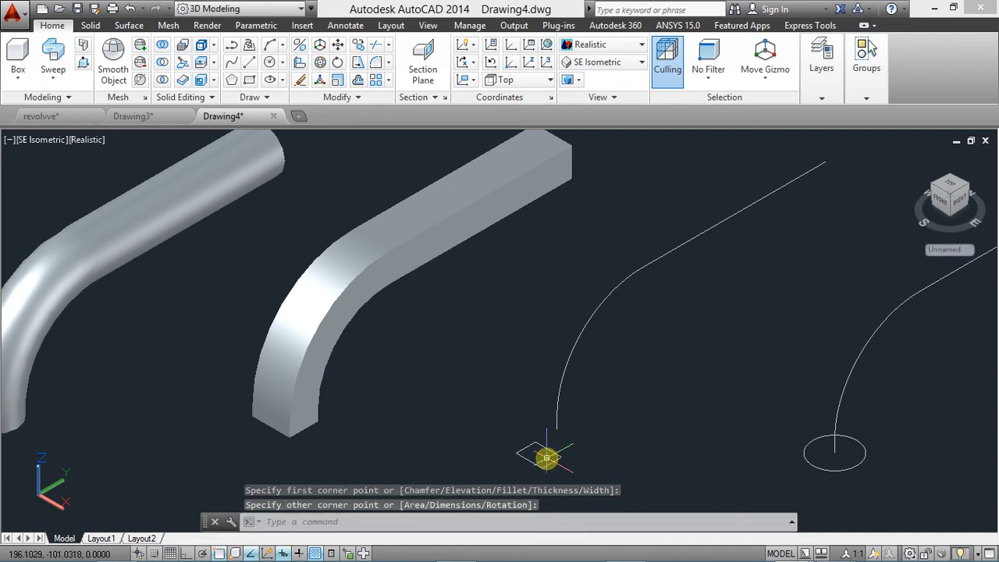
Move the small rectangle from its centre onto the lower endpoint of the filleted path beside the rectangular solid.
{"action": "scroll", "coordinate": [551, 463], "scroll_direction": "up", "scroll_amount": 2}
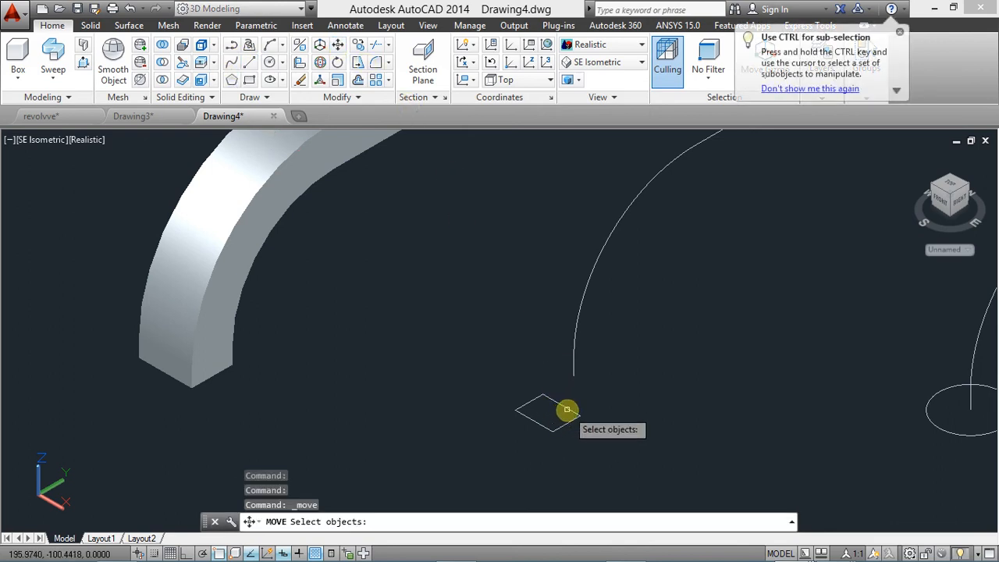
{"action": "key", "text": "Return"}
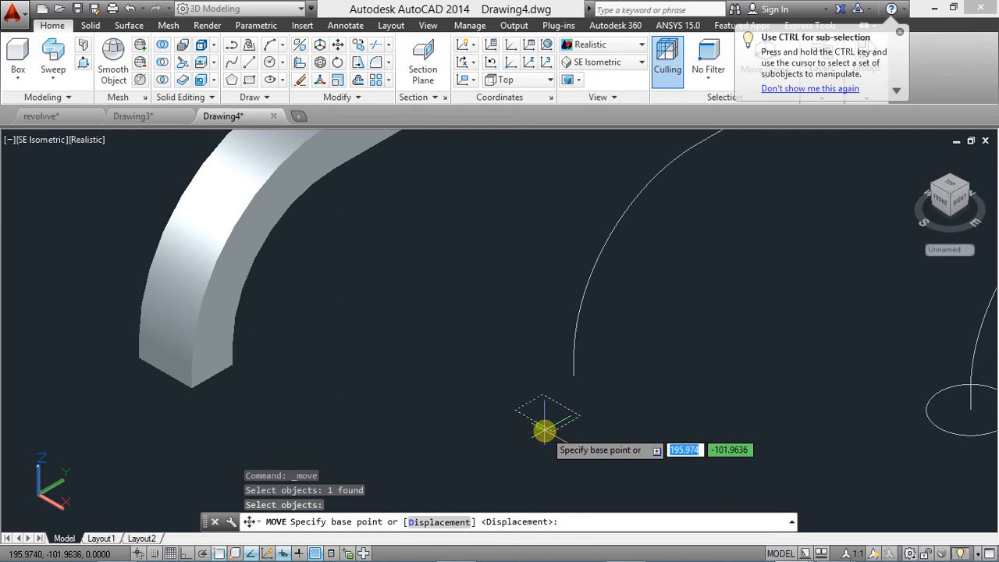
{"action": "scroll", "coordinate": [532, 423], "scroll_direction": "up", "scroll_amount": 3}
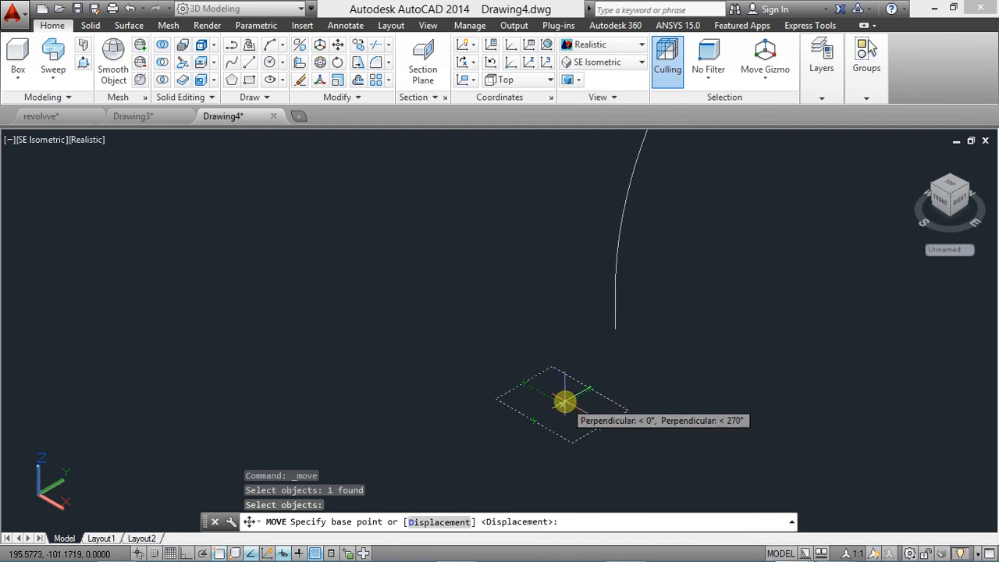
{"action": "left_click", "coordinate": [564, 403]}
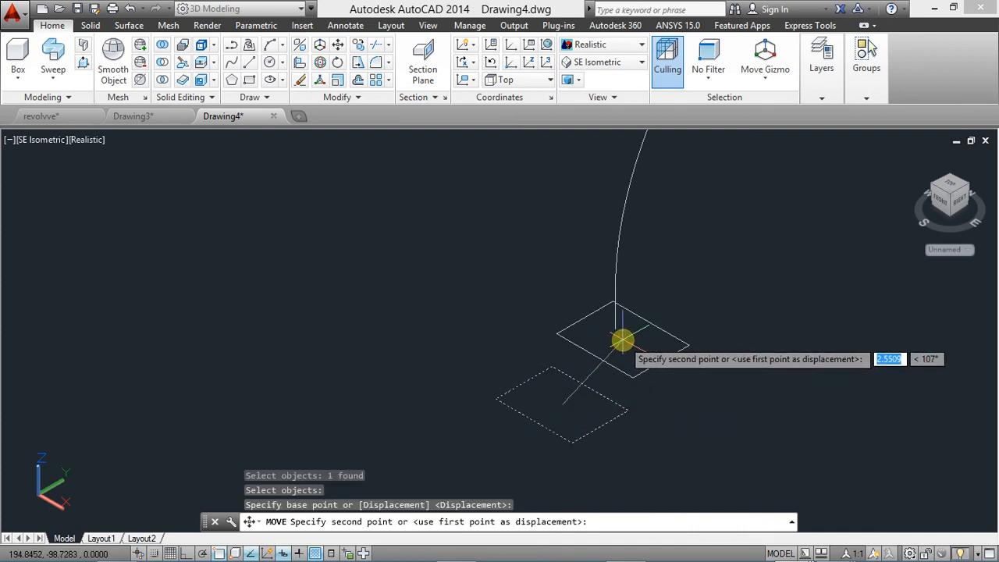
{"action": "left_click", "coordinate": [615, 328]}
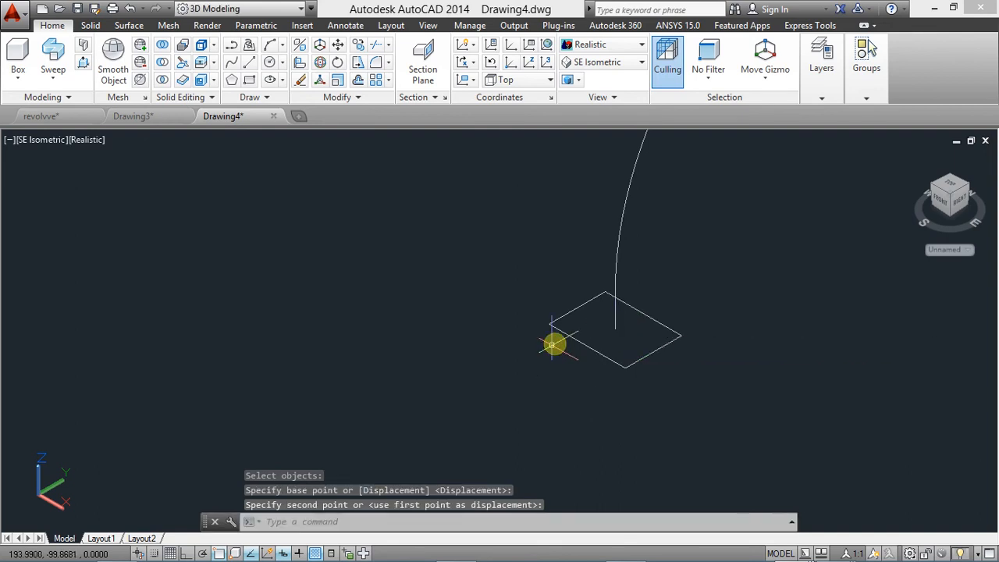
Sweep the rectangle along its filleted path as a solid with a twist angle of 1800.
{"action": "scroll", "coordinate": [601, 324], "scroll_direction": "down", "scroll_amount": 4}
{"action": "middle_click_drag", "start_coordinate": [593, 319], "coordinate": [505, 409]}
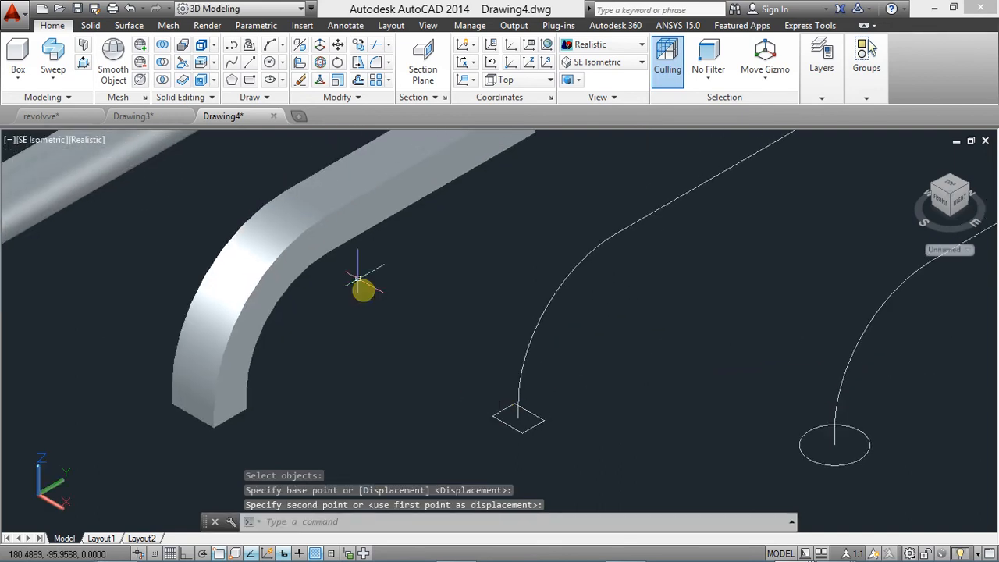
{"action": "left_click", "coordinate": [51, 55]}
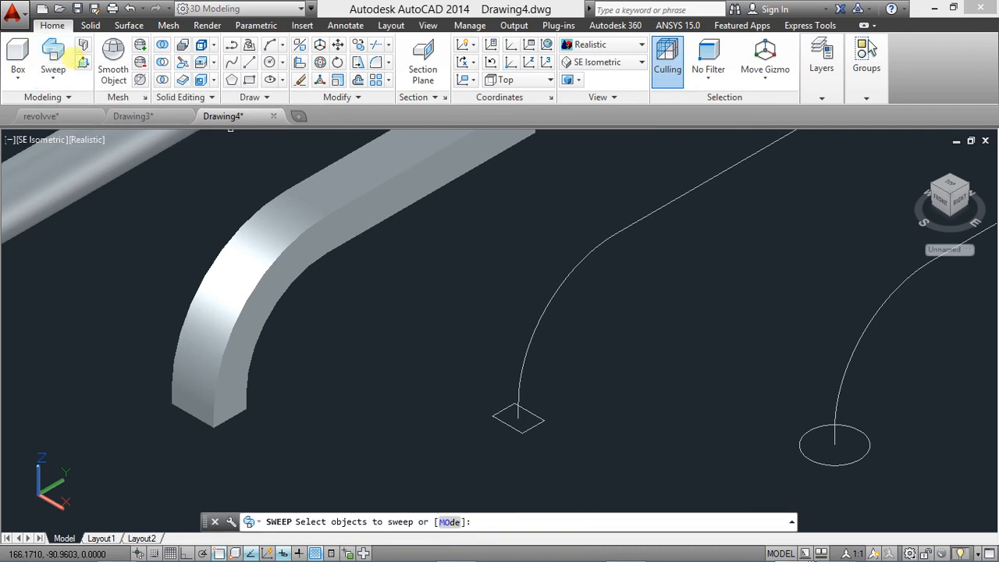
{"action": "left_click", "coordinate": [534, 415]}
{"action": "right_click", "coordinate": [599, 380]}
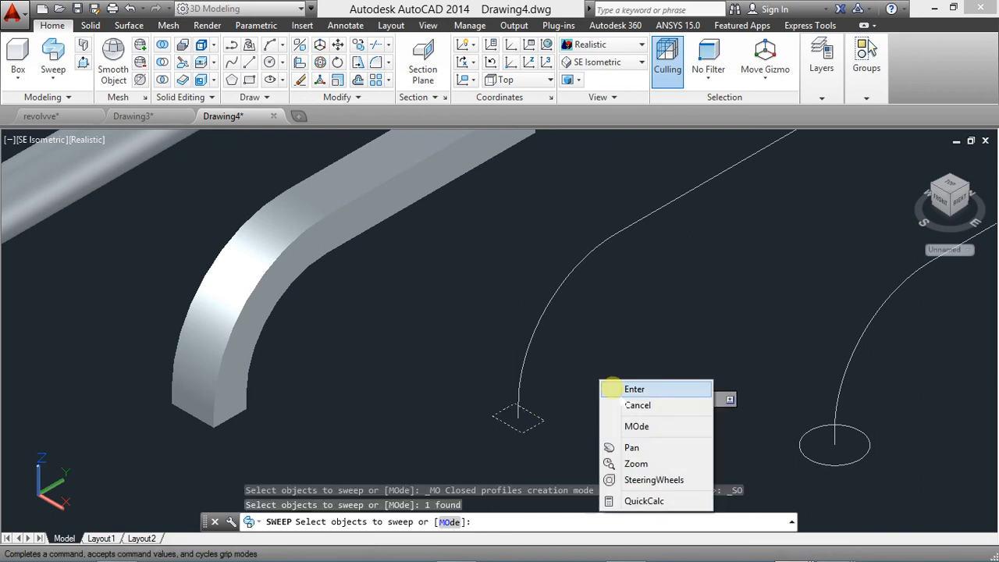
{"action": "left_click", "coordinate": [632, 388]}
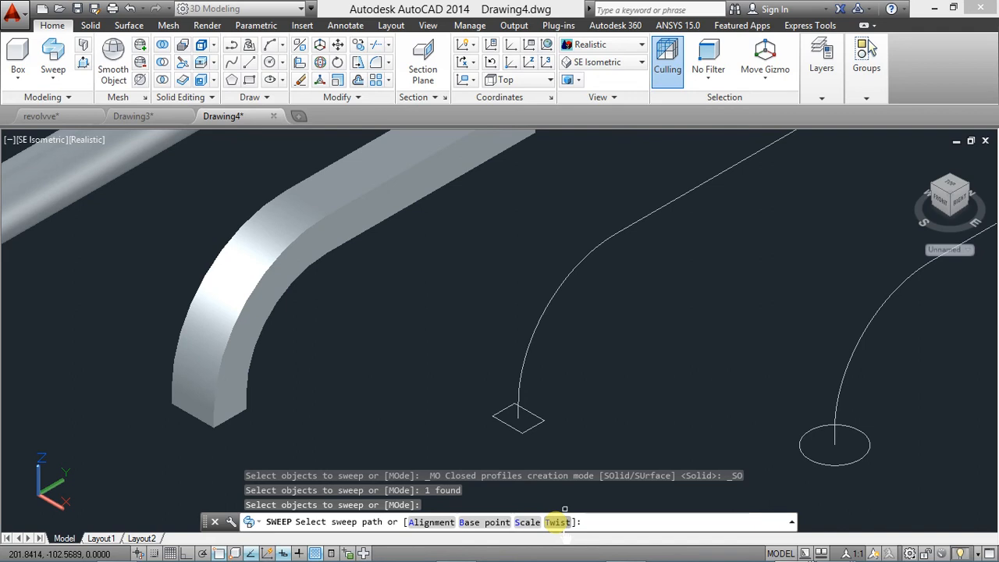
{"action": "left_click", "coordinate": [557, 522]}
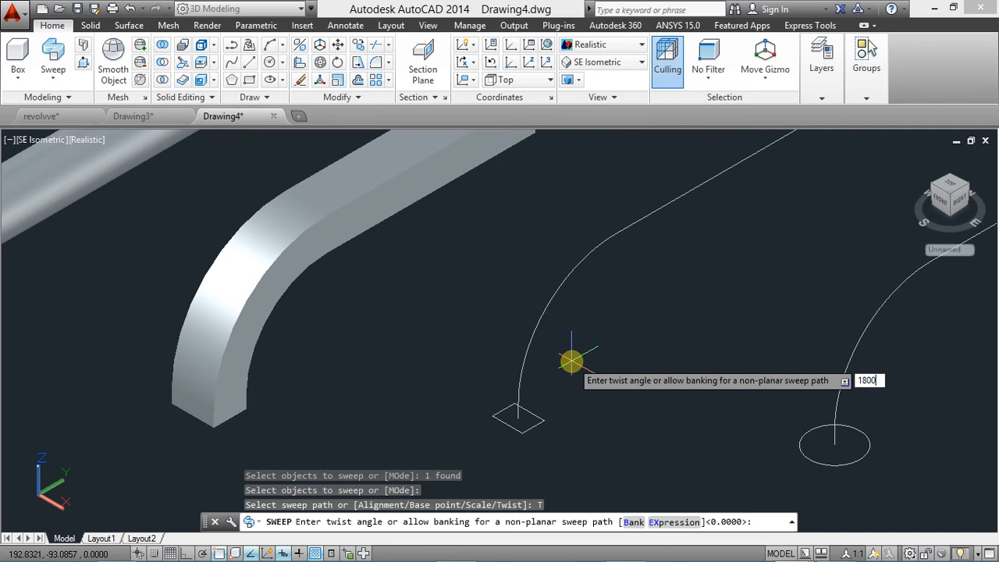
{"action": "key", "text": "Return"}
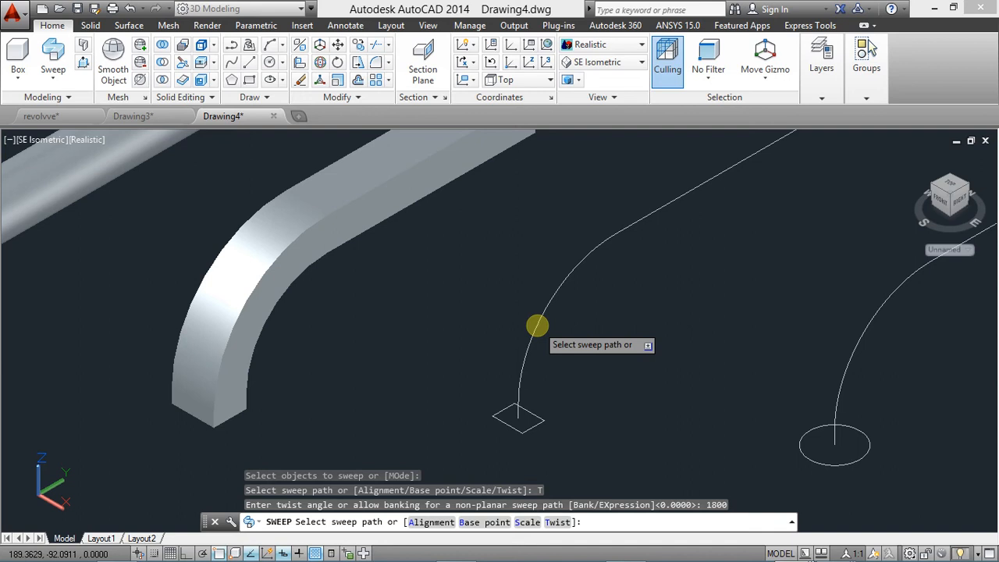
{"action": "left_click", "coordinate": [537, 325]}
{"action": "scroll", "coordinate": [579, 265], "scroll_direction": "down", "scroll_amount": 3}
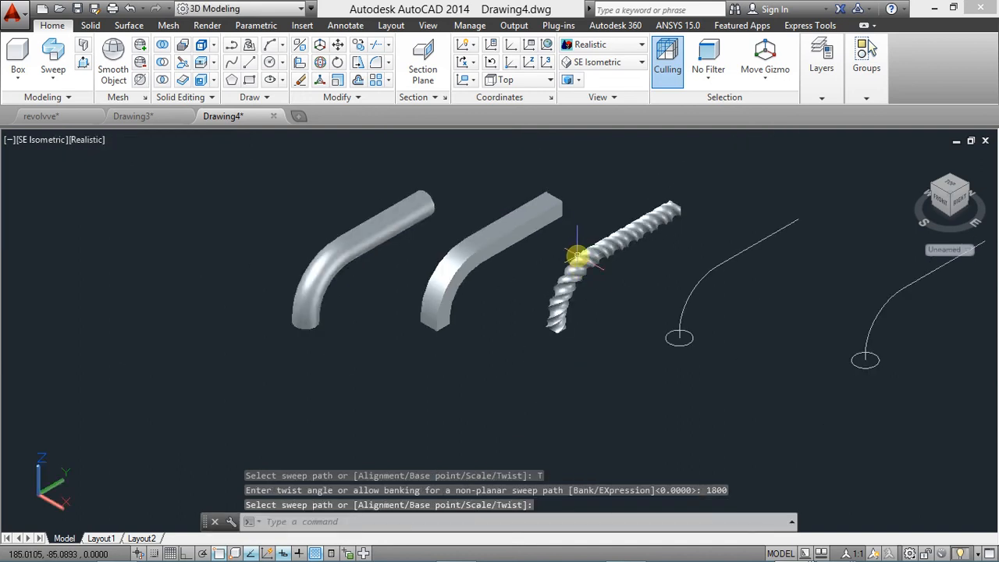
{"action": "scroll", "coordinate": [570, 245], "scroll_direction": "up", "scroll_amount": 2}
{"action": "scroll", "coordinate": [606, 279], "scroll_direction": "up", "scroll_amount": 2}
{"action": "scroll", "coordinate": [606, 282], "scroll_direction": "down", "scroll_amount": 2}
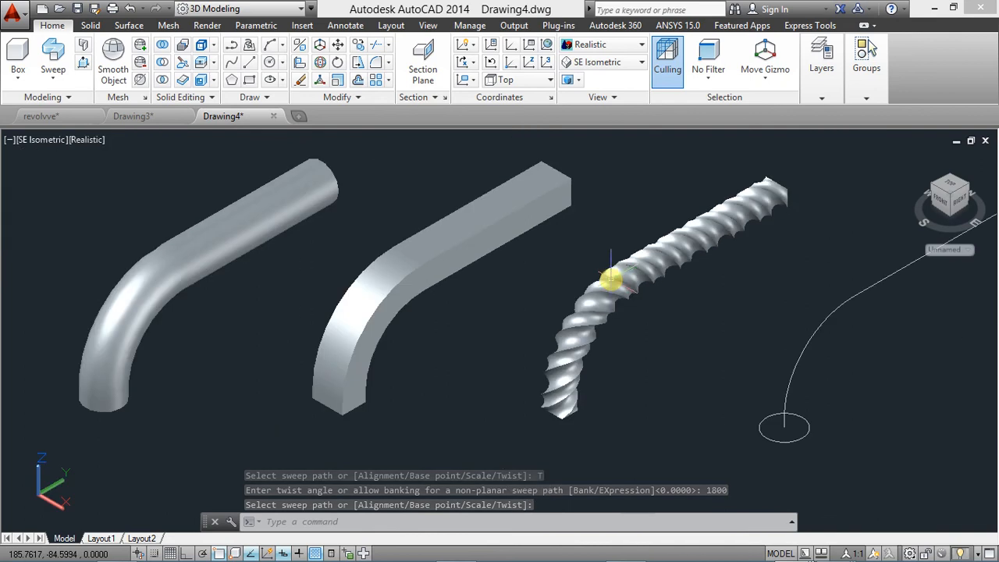
{"action": "scroll", "coordinate": [611, 281], "scroll_direction": "up", "scroll_amount": 2}
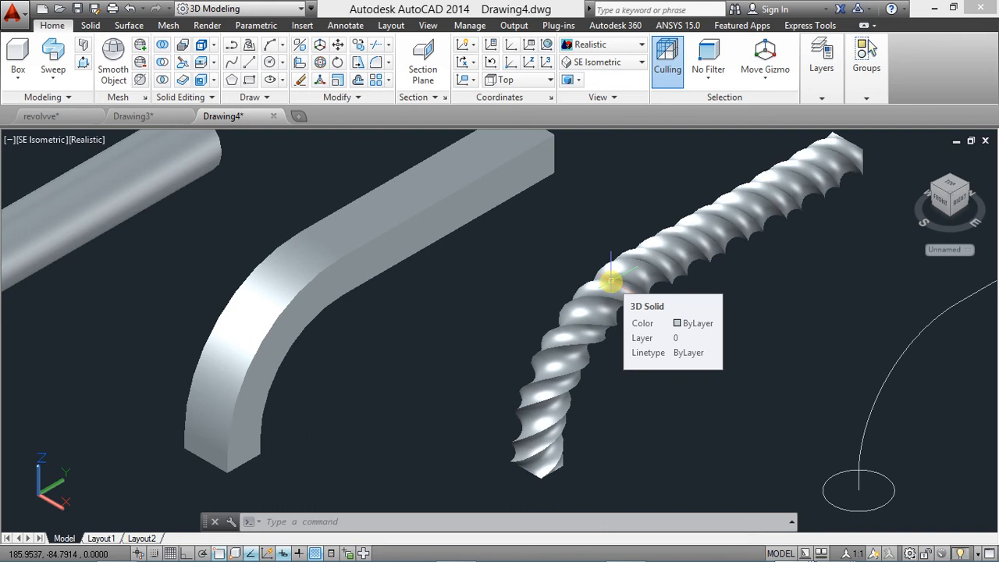
{"action": "scroll", "coordinate": [611, 281], "scroll_direction": "down", "scroll_amount": 3}
{"action": "middle_click_drag", "start_coordinate": [695, 339], "coordinate": [654, 373]}
{"action": "scroll", "coordinate": [620, 410], "scroll_direction": "up", "scroll_amount": 2}
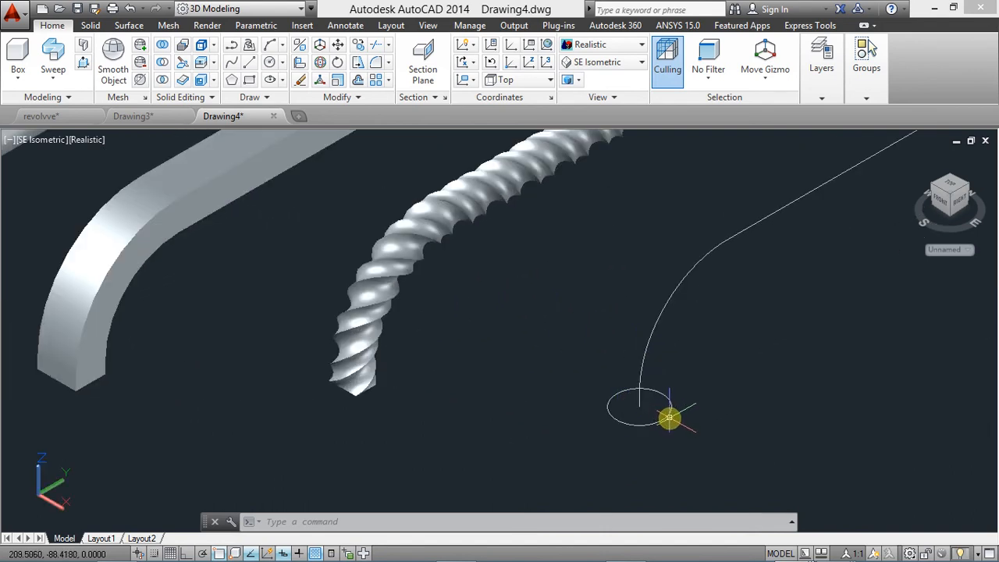
{"action": "left_click", "coordinate": [667, 412]}
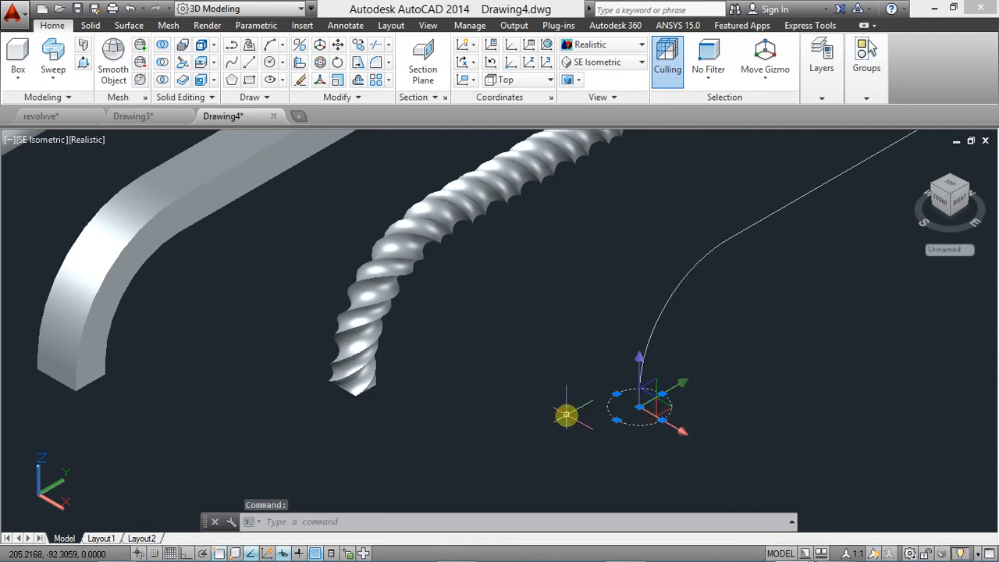
{"action": "scroll", "coordinate": [515, 414], "scroll_direction": "down", "scroll_amount": 2}
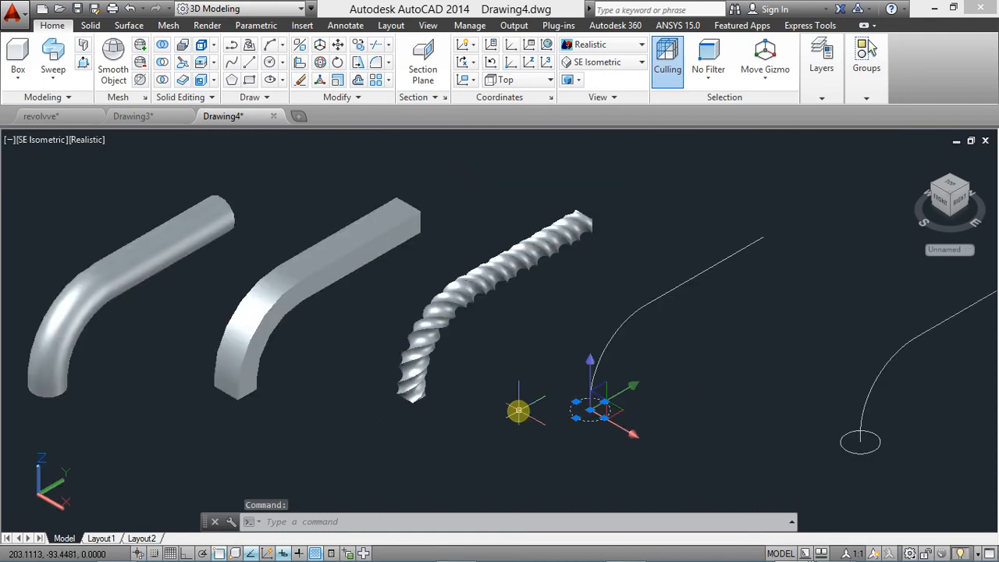
{"action": "key", "text": "Escape"}
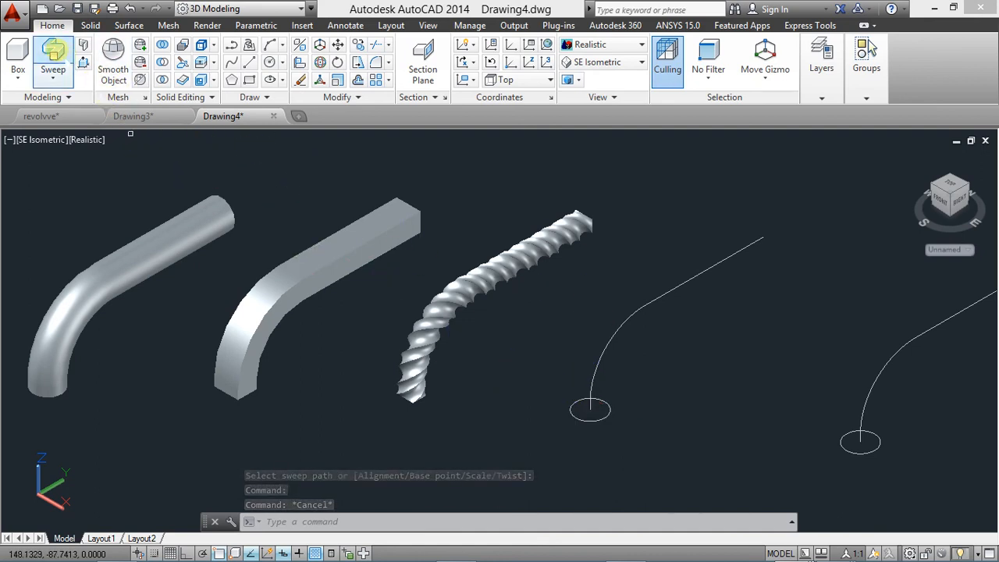
{"action": "left_click", "coordinate": [53, 55]}
{"action": "scroll", "coordinate": [585, 406], "scroll_direction": "down", "scroll_amount": 4}
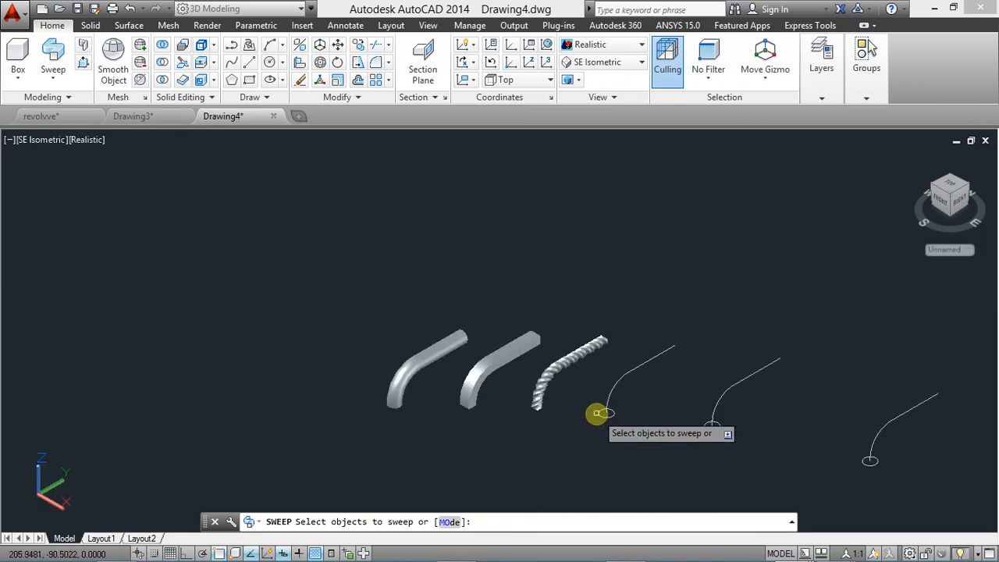
{"action": "scroll", "coordinate": [601, 412], "scroll_direction": "up", "scroll_amount": 3}
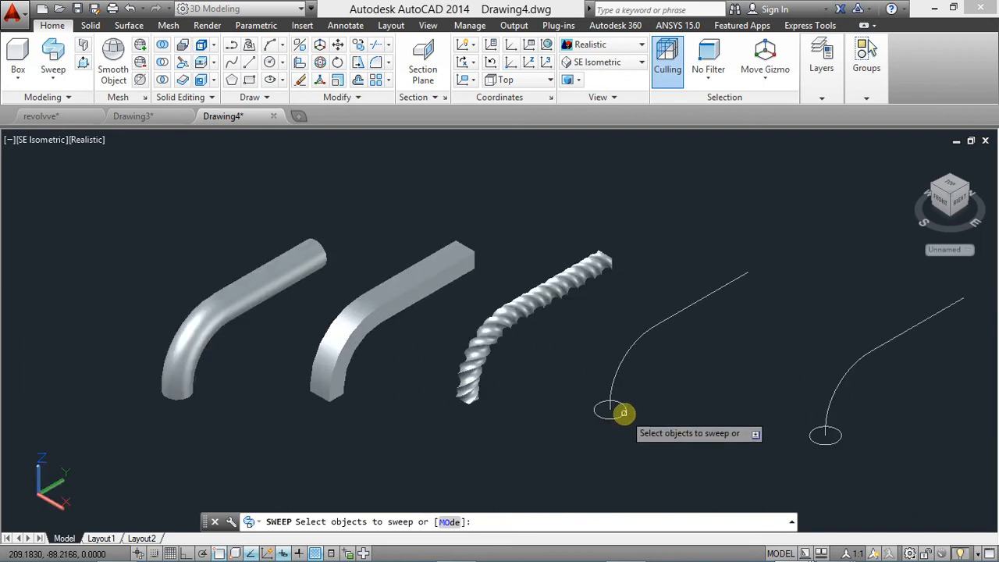
{"action": "left_click", "coordinate": [624, 412]}
{"action": "right_click", "coordinate": [664, 401]}
{"action": "left_click", "coordinate": [706, 407]}
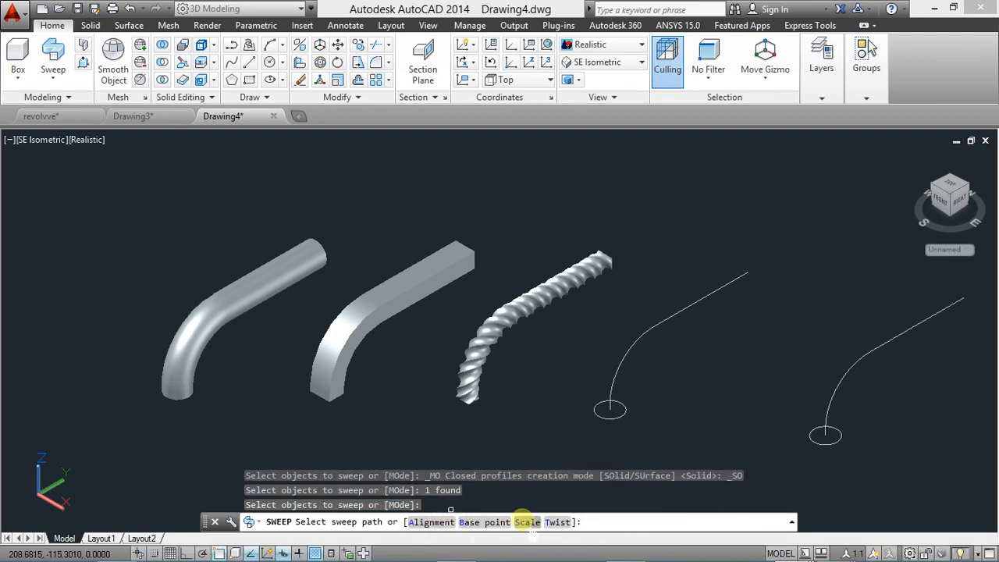
{"action": "left_click", "coordinate": [527, 522]}
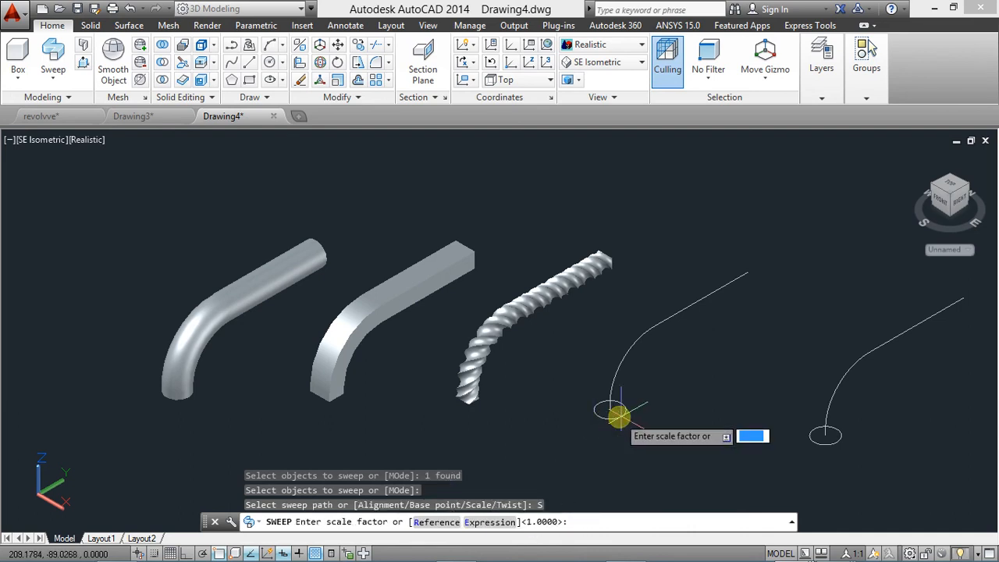
{"action": "scroll", "coordinate": [604, 414], "scroll_direction": "up", "scroll_amount": 2}
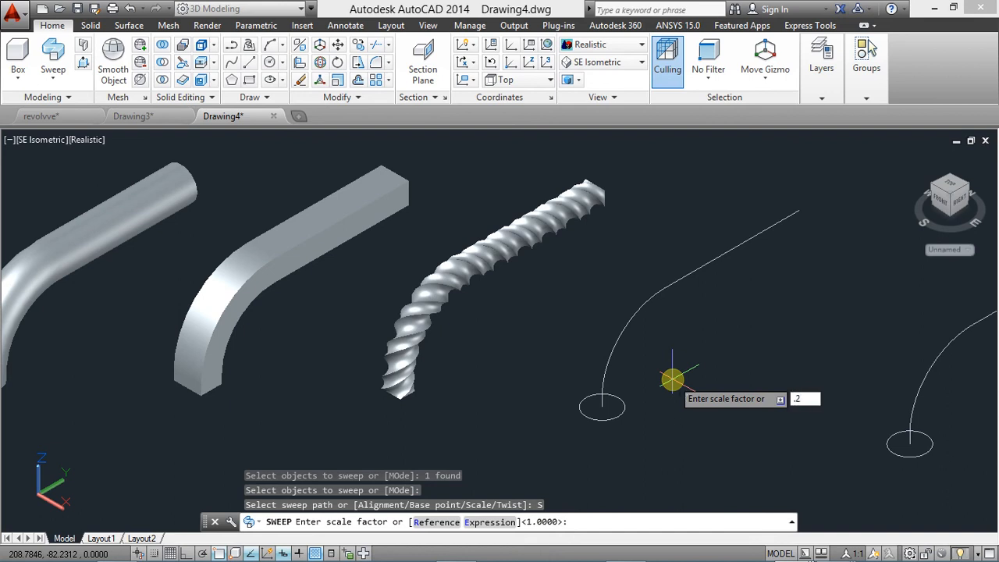
{"action": "type", "text": ".2"}
{"action": "key", "text": "Return"}
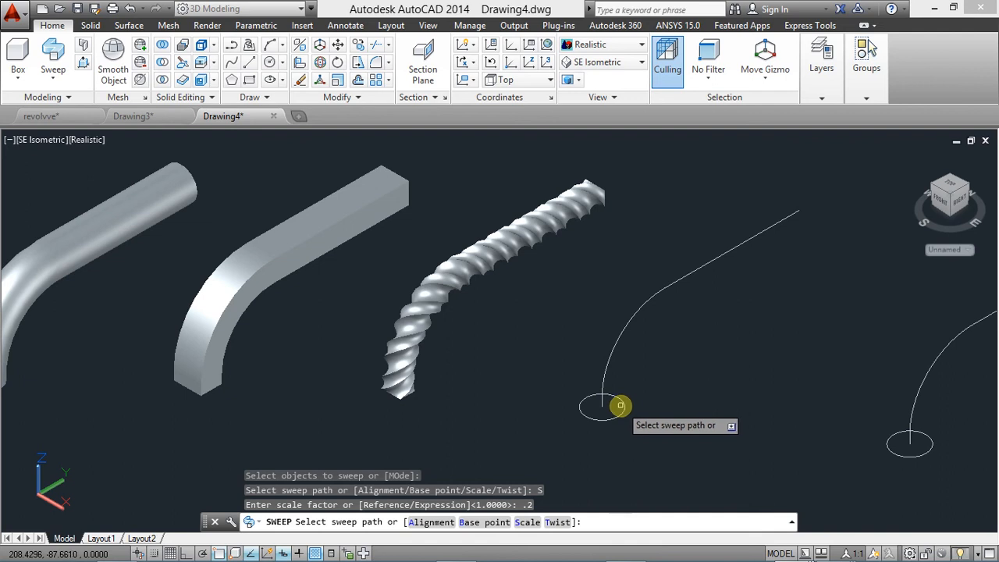
{"action": "key", "text": "Escape"}
{"action": "key", "text": "Escape"}
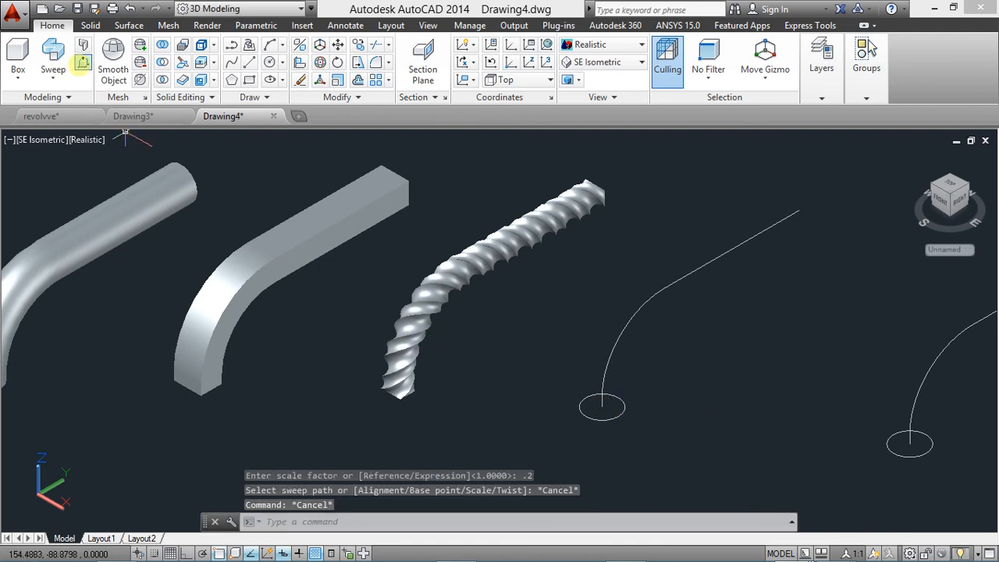
Sweep the circle next to the twisted solid along its filleted path with a scale factor of .2.
{"action": "left_click", "coordinate": [53, 55]}
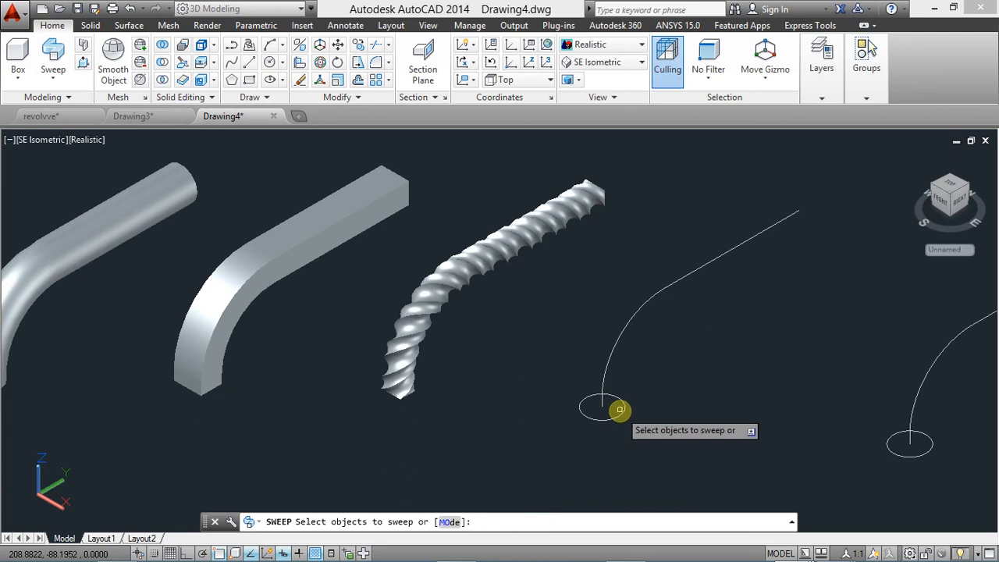
{"action": "left_click", "coordinate": [625, 404]}
{"action": "right_click", "coordinate": [664, 341]}
{"action": "left_click", "coordinate": [671, 348]}
{"action": "left_click", "coordinate": [526, 522]}
{"action": "type", "text": ".2"}
{"action": "key", "text": "Return"}
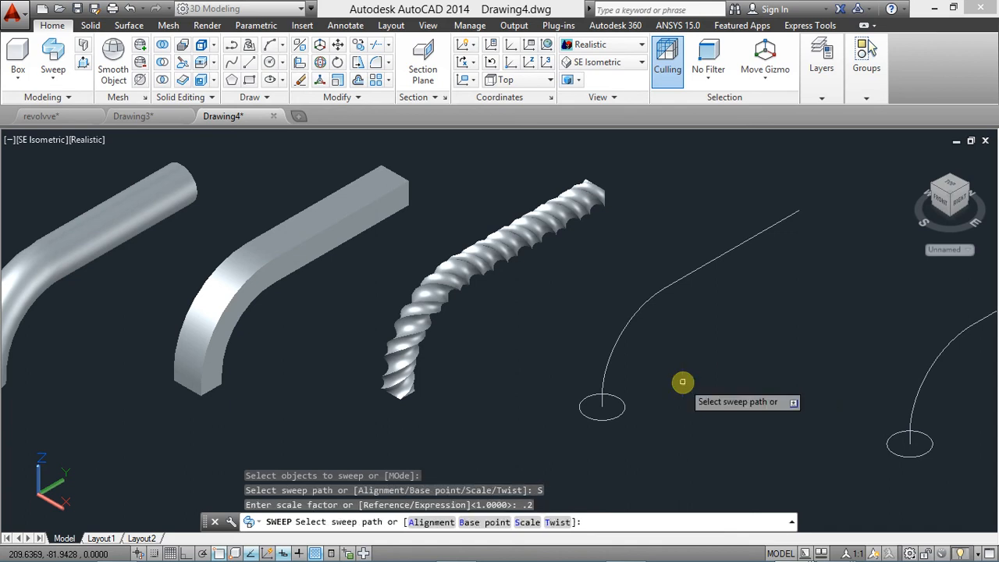
{"action": "left_click", "coordinate": [624, 337]}
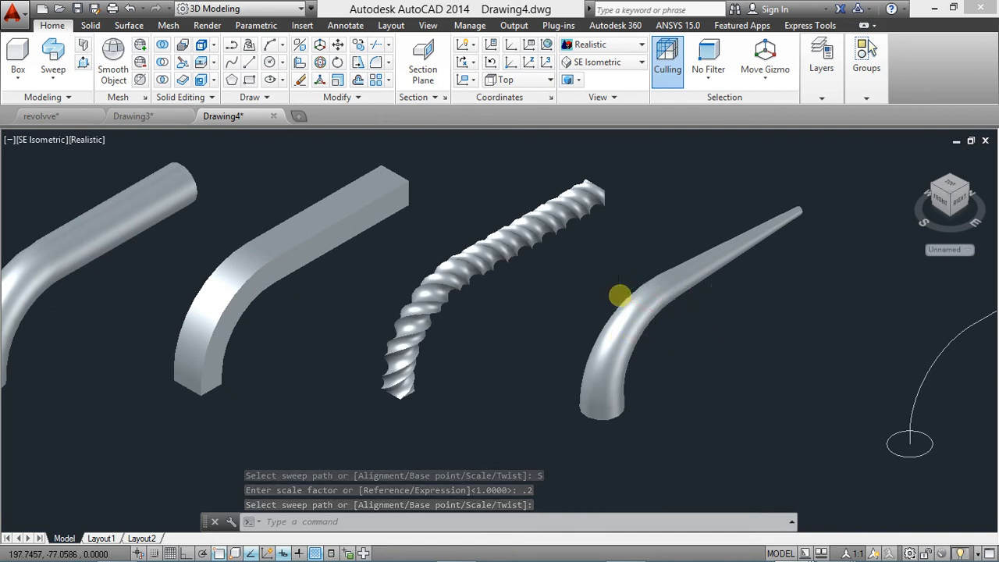
{"action": "scroll", "coordinate": [622, 289], "scroll_direction": "up", "scroll_amount": 1}
{"action": "scroll", "coordinate": [619, 291], "scroll_direction": "down", "scroll_amount": 2}
{"action": "scroll", "coordinate": [643, 283], "scroll_direction": "up", "scroll_amount": 1}
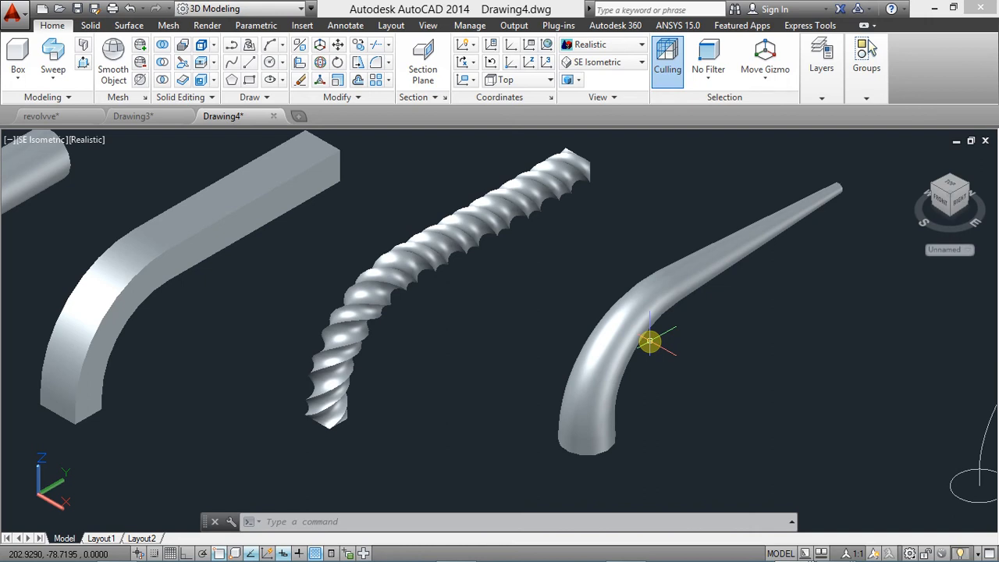
{"action": "scroll", "coordinate": [651, 338], "scroll_direction": "down", "scroll_amount": 2}
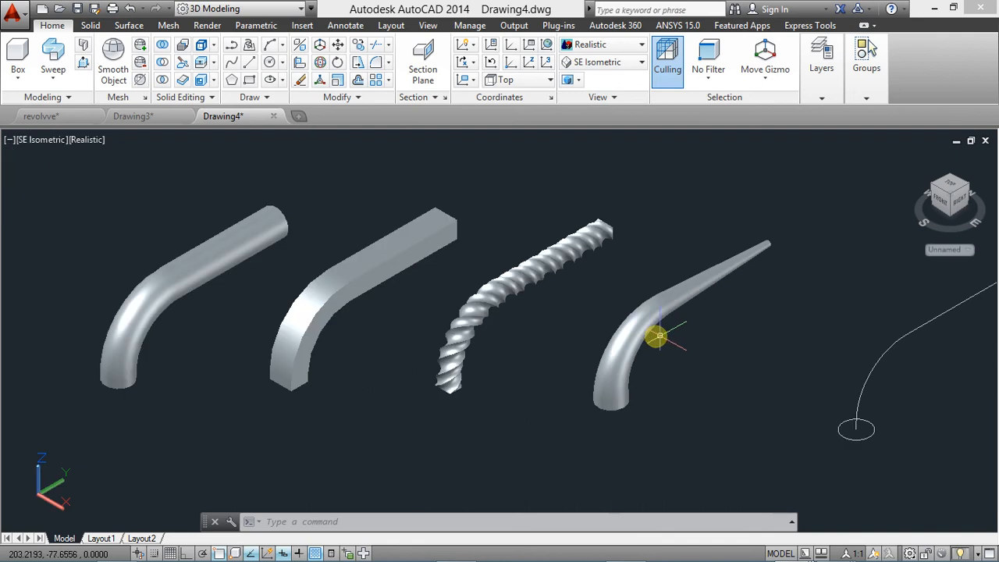
Copy the circle and filleted path beside the tapered solid from the circle's centre to a spot just right of the originals.
{"action": "middle_click_drag", "start_coordinate": [640, 349], "coordinate": [551, 346]}
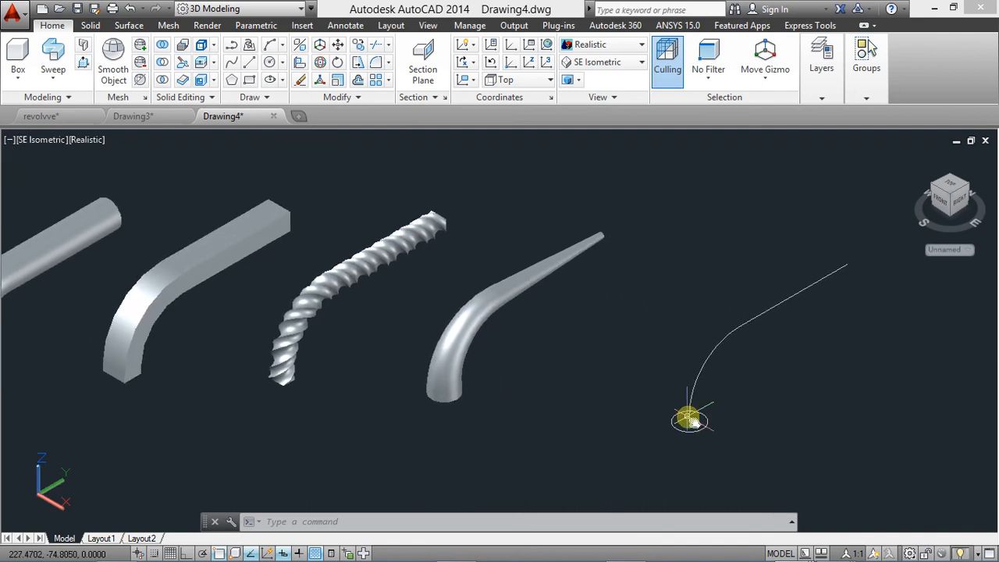
{"action": "middle_click_drag", "start_coordinate": [680, 414], "coordinate": [596, 378]}
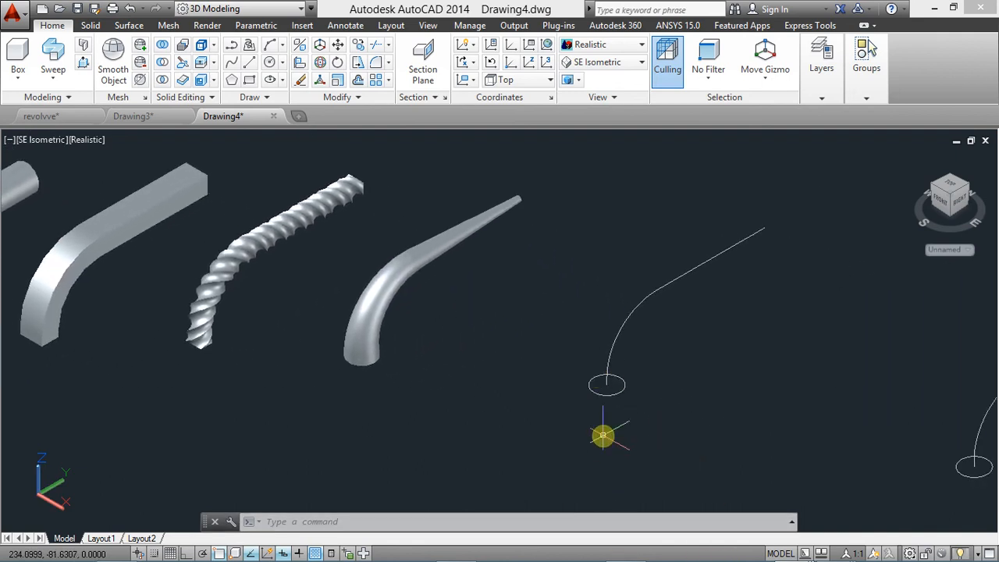
{"action": "scroll", "coordinate": [604, 416], "scroll_direction": "up", "scroll_amount": 2}
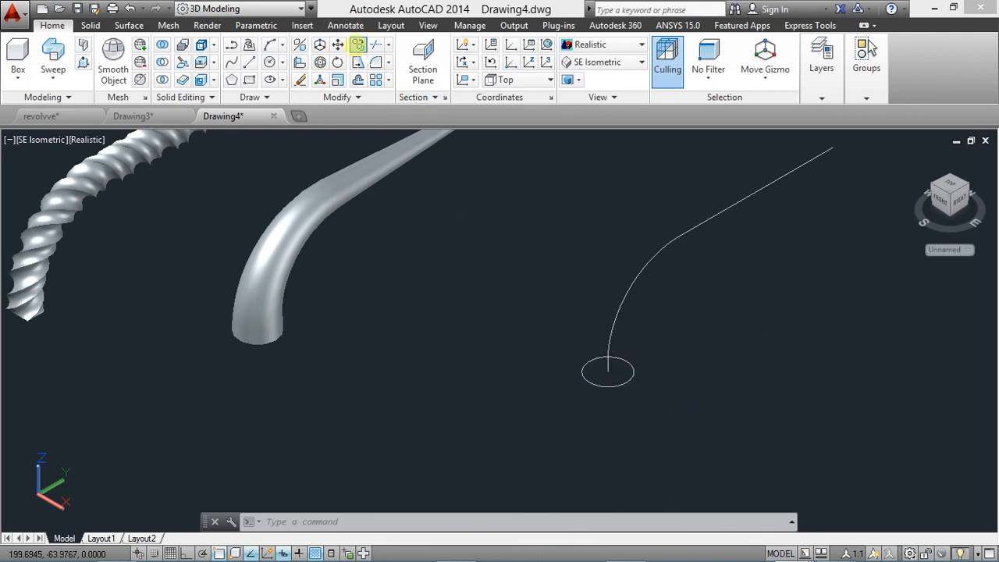
{"action": "left_click", "coordinate": [358, 45]}
{"action": "left_click", "coordinate": [628, 408]}
{"action": "left_click", "coordinate": [569, 261]}
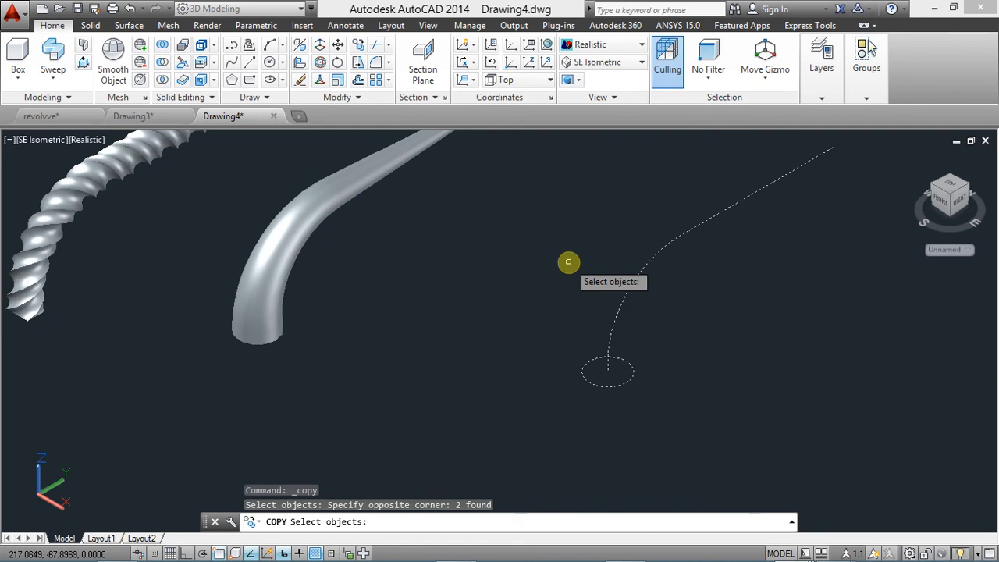
{"action": "key", "text": "Return"}
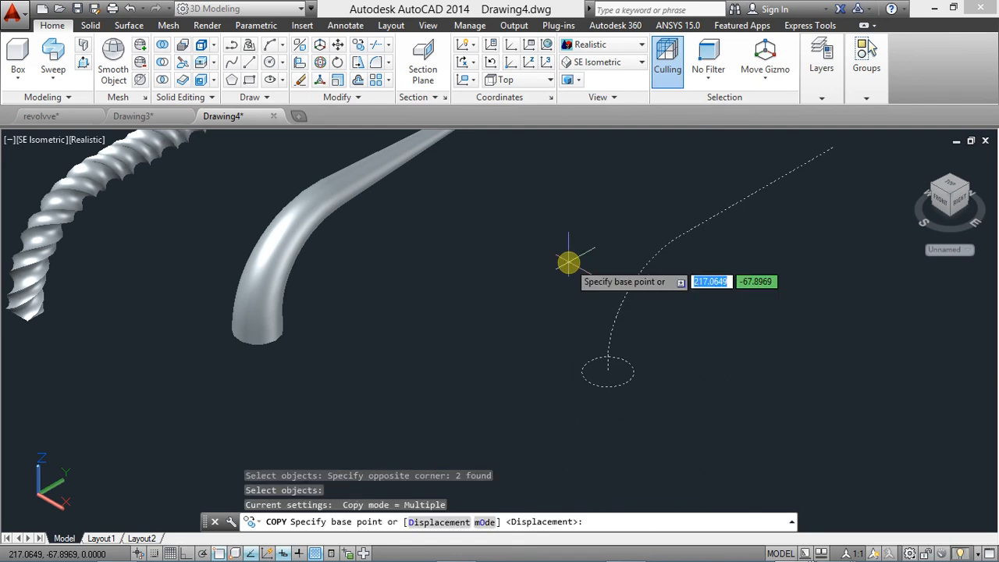
{"action": "left_click", "coordinate": [607, 372]}
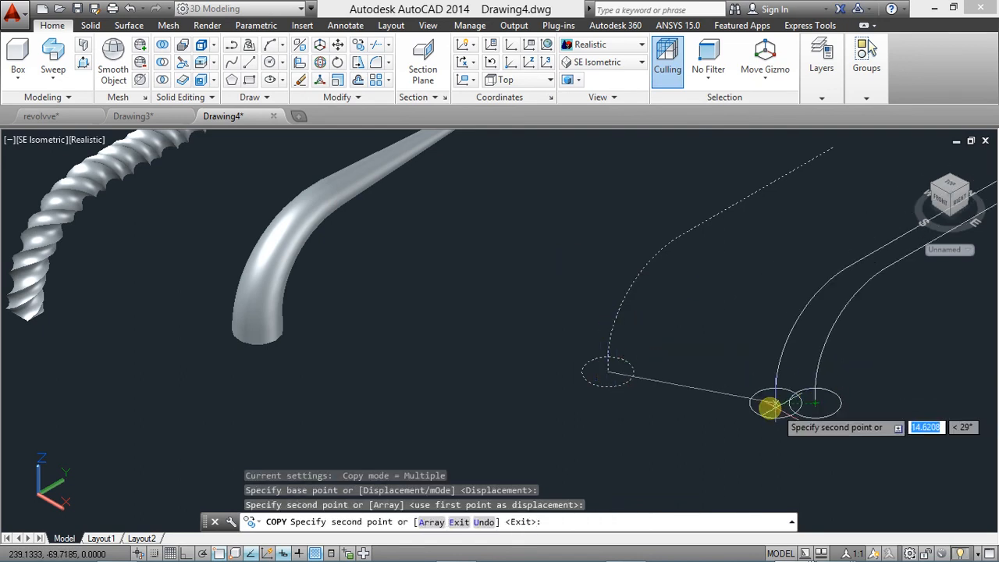
{"action": "key", "text": "Escape"}
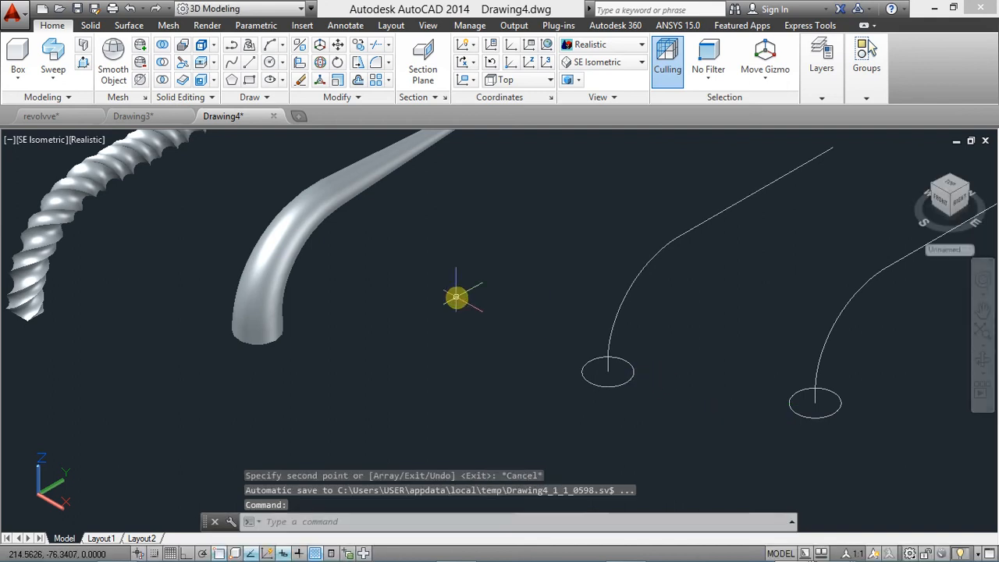
With Ortho on, draw a line about 3.6 long across the circle next to the tapered solid, from quadrant to opposite quadrant.
{"action": "scroll", "coordinate": [591, 333], "scroll_direction": "up", "scroll_amount": 2}
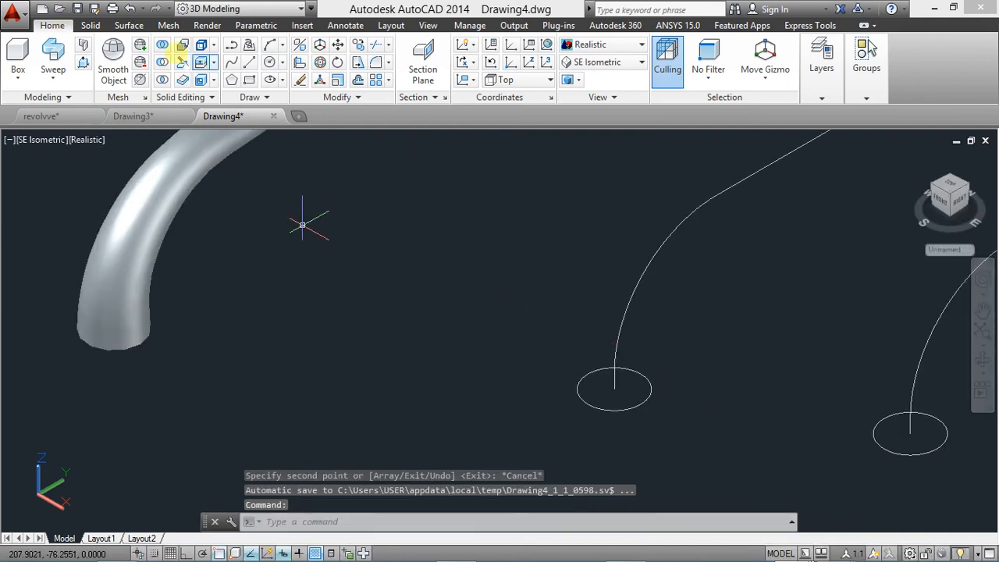
{"action": "left_click", "coordinate": [234, 63]}
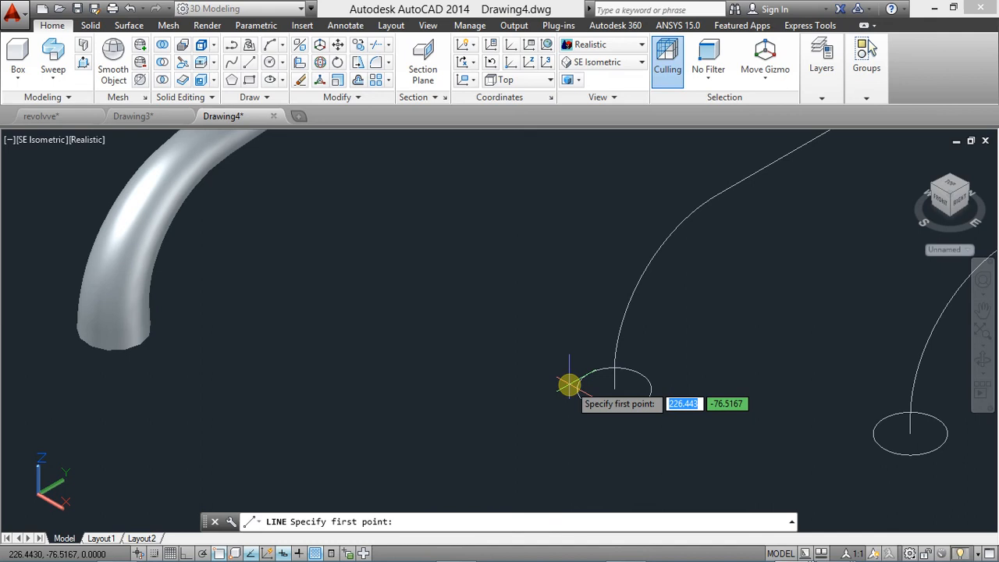
{"action": "left_click", "coordinate": [185, 553]}
{"action": "scroll", "coordinate": [591, 402], "scroll_direction": "up", "scroll_amount": 1}
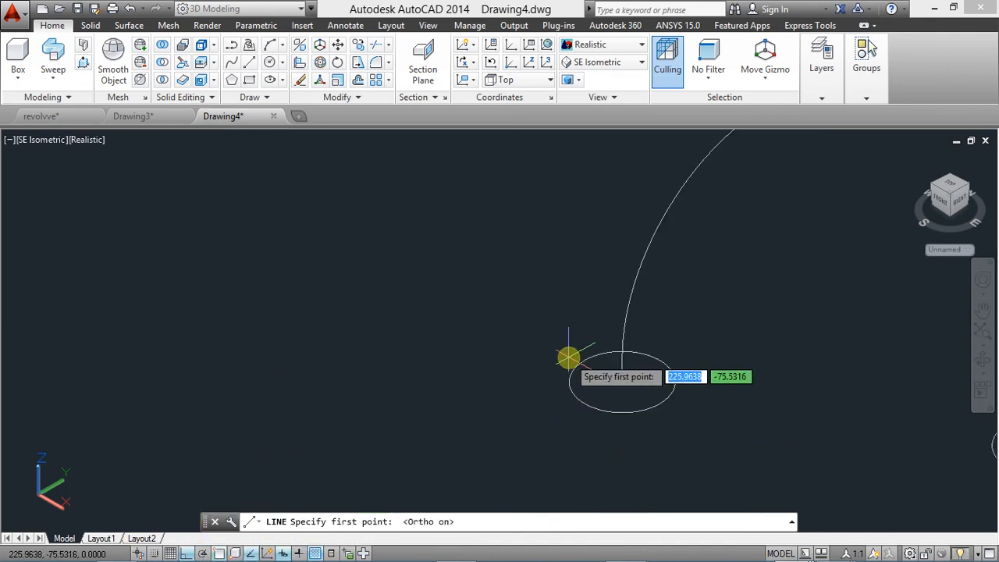
{"action": "left_click", "coordinate": [584, 357]}
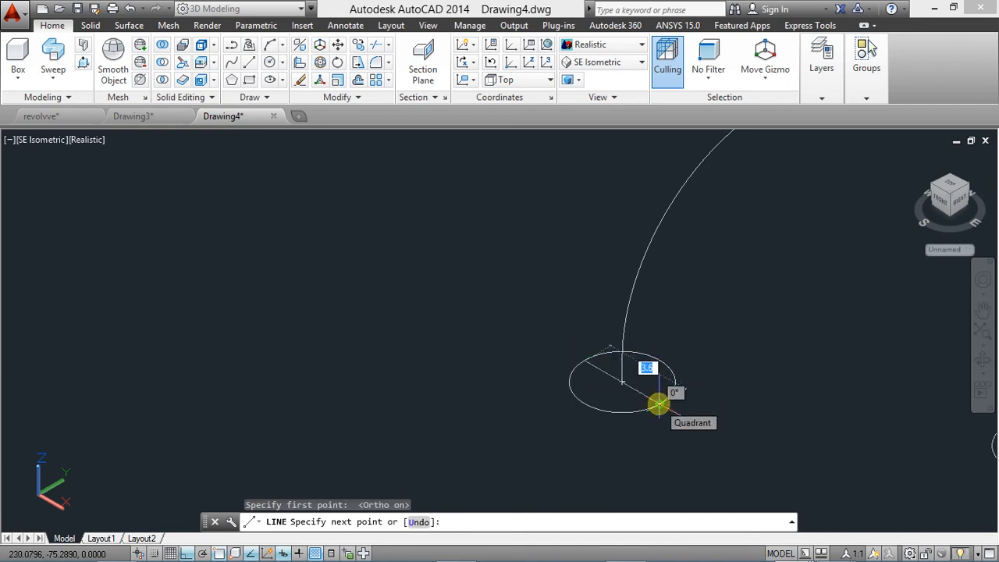
{"action": "left_click", "coordinate": [659, 403]}
{"action": "key", "text": "Escape"}
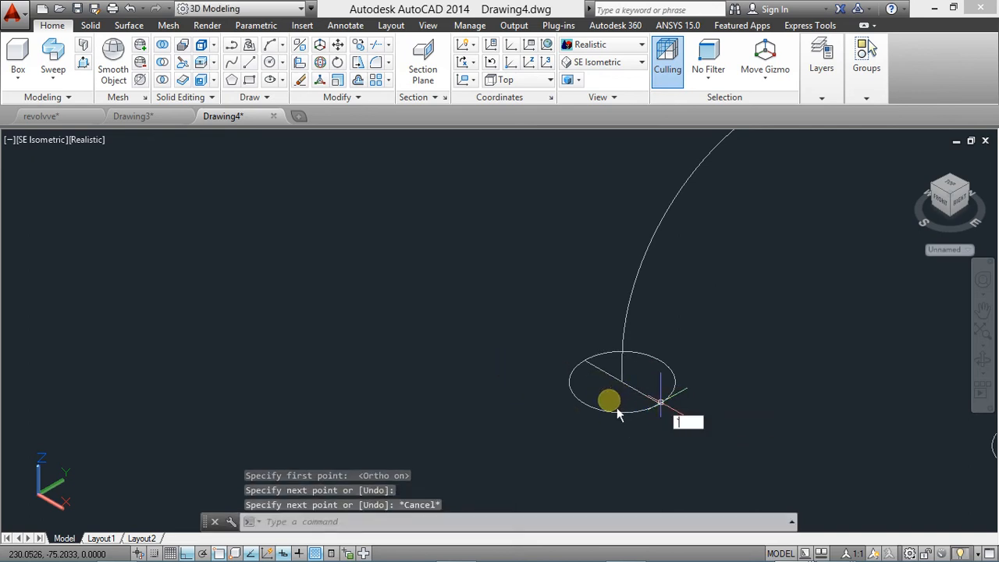
{"action": "key", "text": "Escape"}
{"action": "key", "text": "Escape"}
{"action": "key", "text": "Escape"}
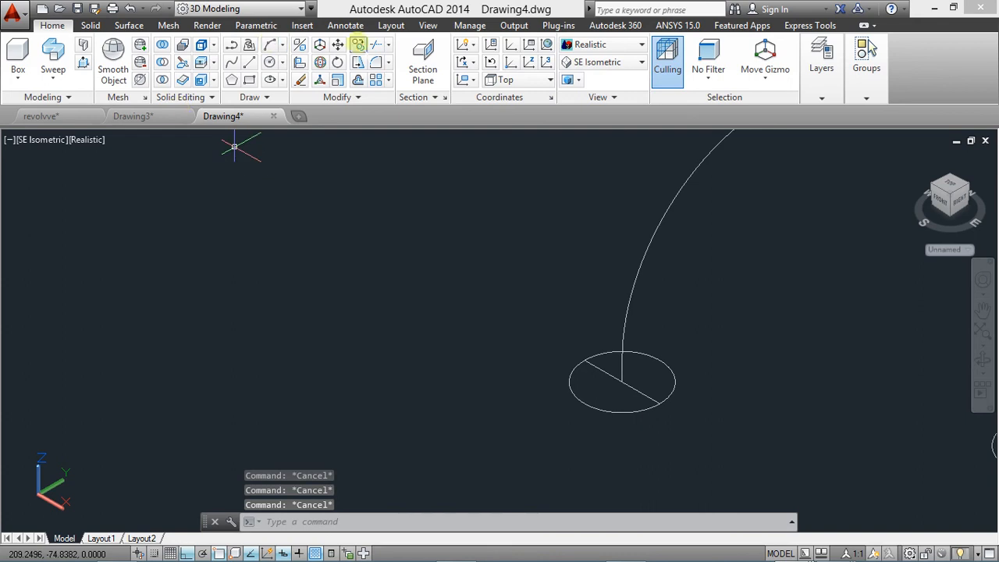
Try to trim away one half of the circle using the line across it, with all objects as cutting edges.
{"action": "left_click", "coordinate": [376, 44]}
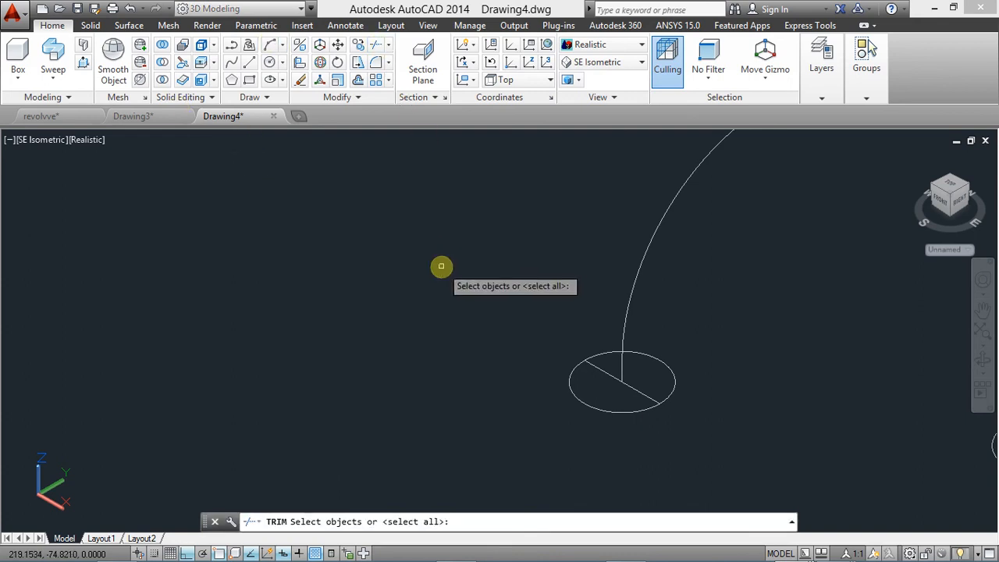
{"action": "key", "text": "Return"}
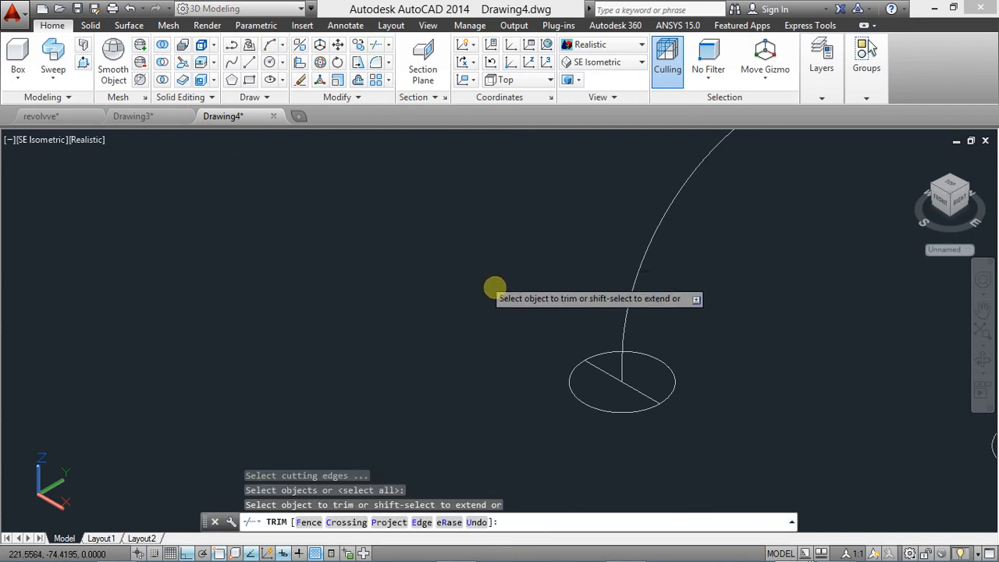
{"action": "left_click", "coordinate": [572, 395]}
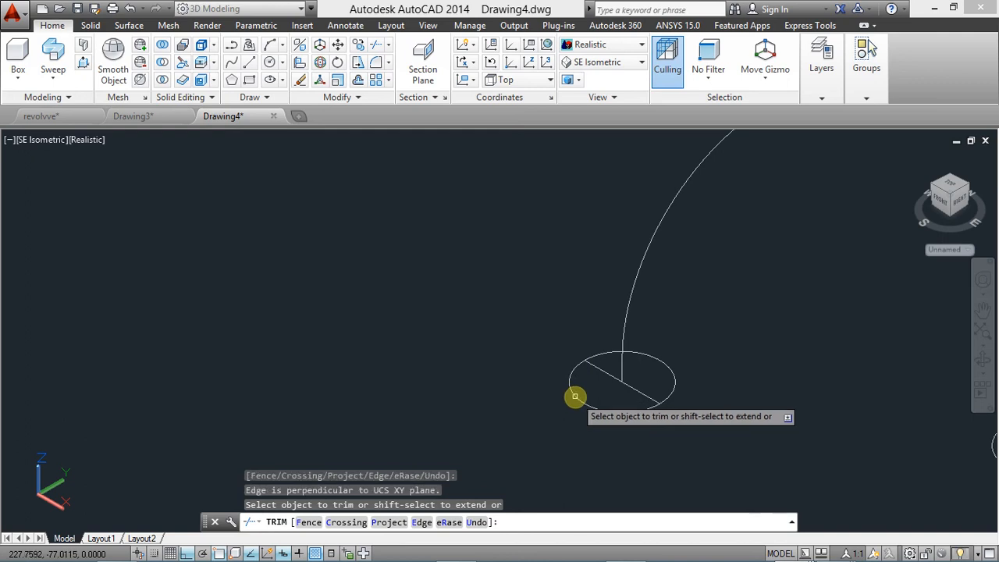
{"action": "left_click", "coordinate": [601, 365]}
{"action": "left_click", "coordinate": [597, 364]}
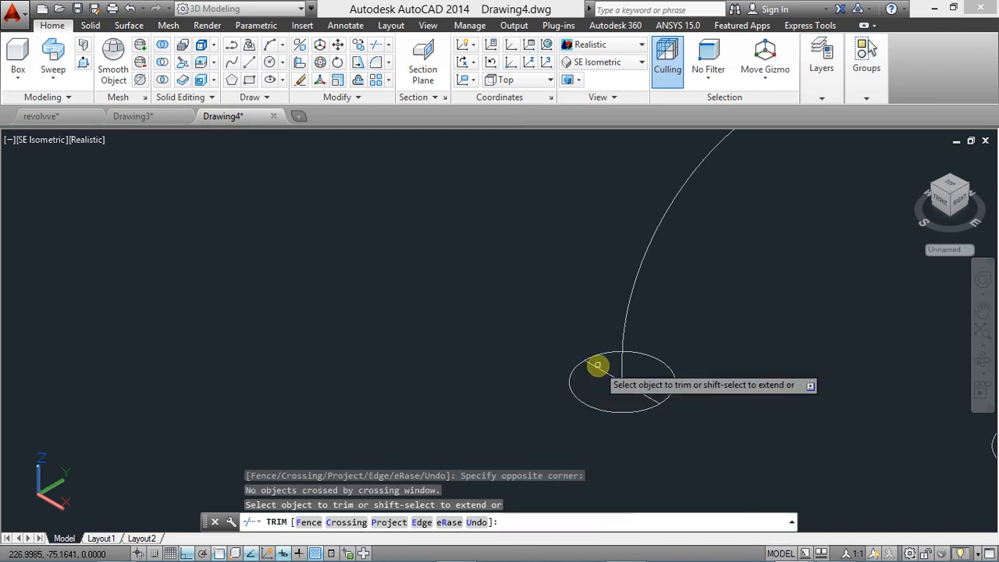
{"action": "left_click", "coordinate": [579, 373]}
{"action": "left_click", "coordinate": [546, 383]}
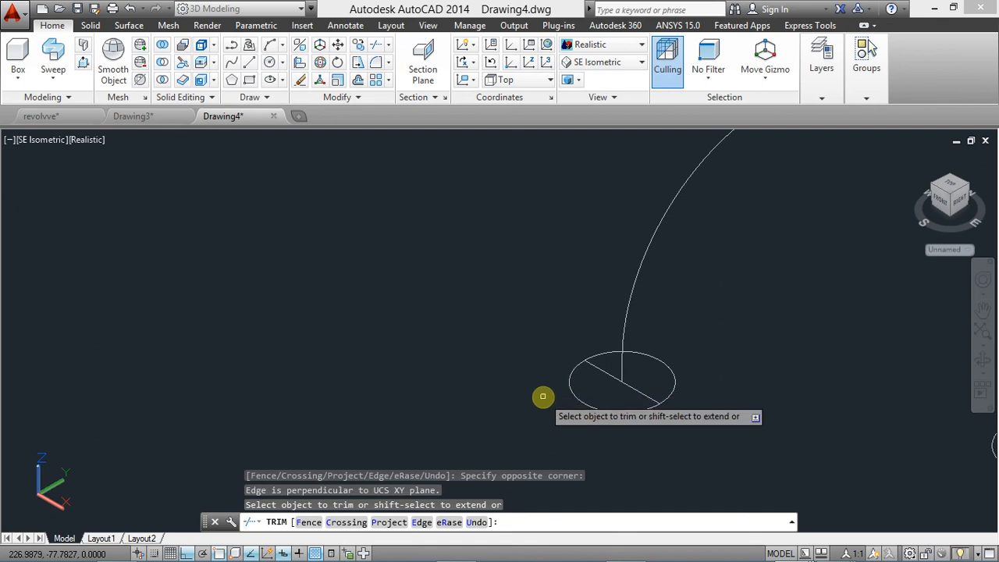
{"action": "key", "text": "Escape"}
Stretch both ends of the line across the circle outward so that they extend past the circle's edge.
{"action": "scroll", "coordinate": [600, 361], "scroll_direction": "up", "scroll_amount": 3}
{"action": "left_click", "coordinate": [576, 365]}
{"action": "left_click", "coordinate": [566, 360]}
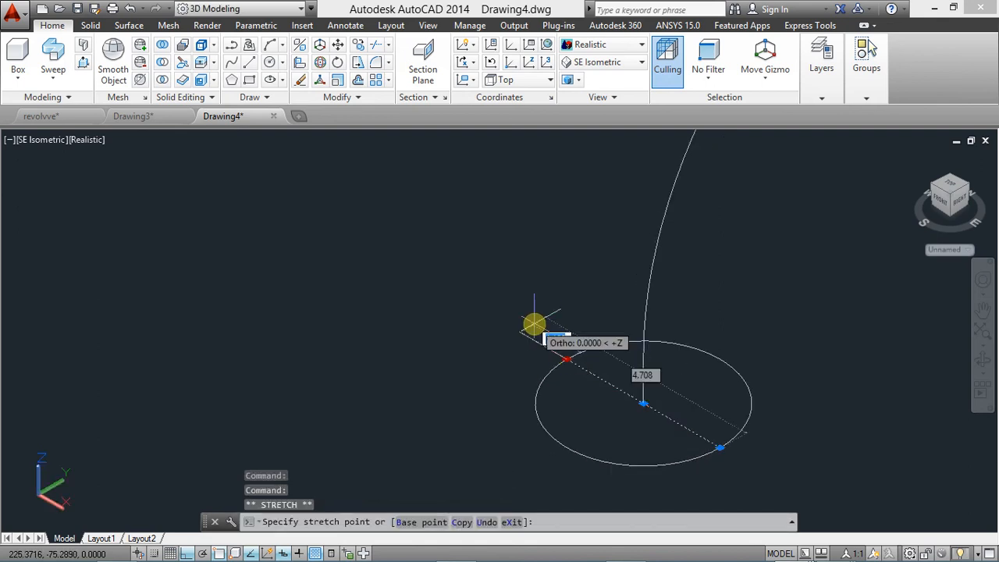
{"action": "key", "text": "Escape"}
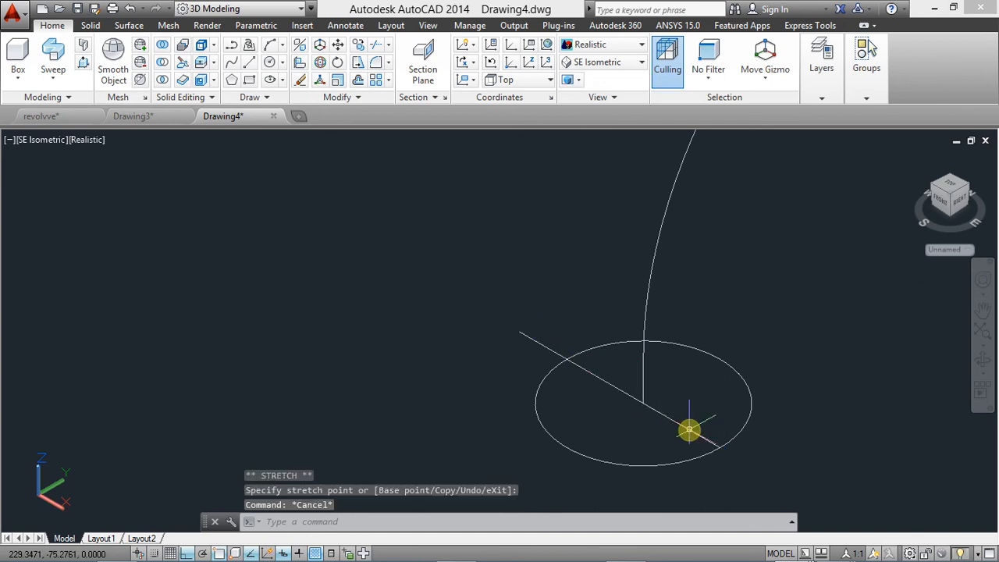
{"action": "left_click", "coordinate": [713, 445]}
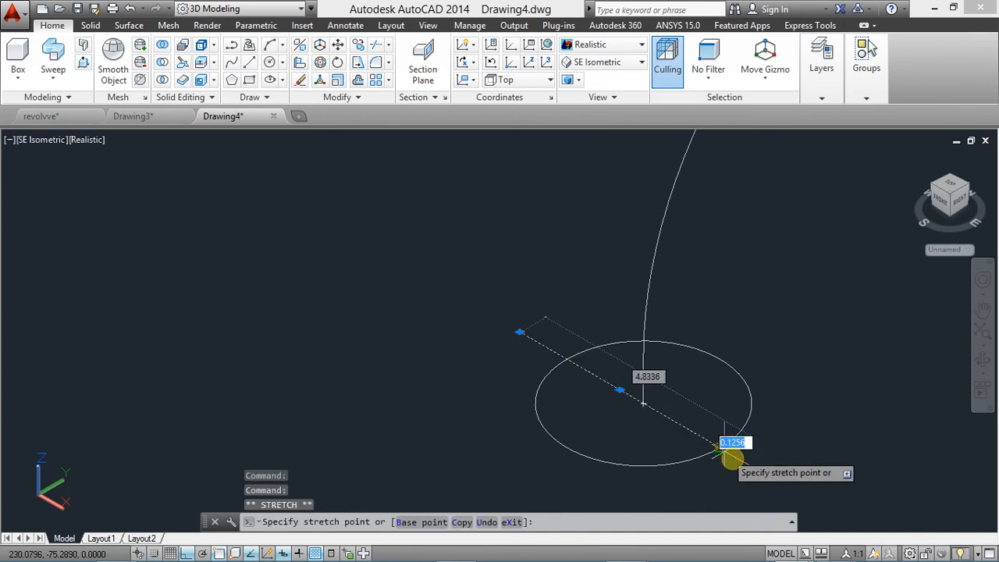
{"action": "key", "text": "Escape"}
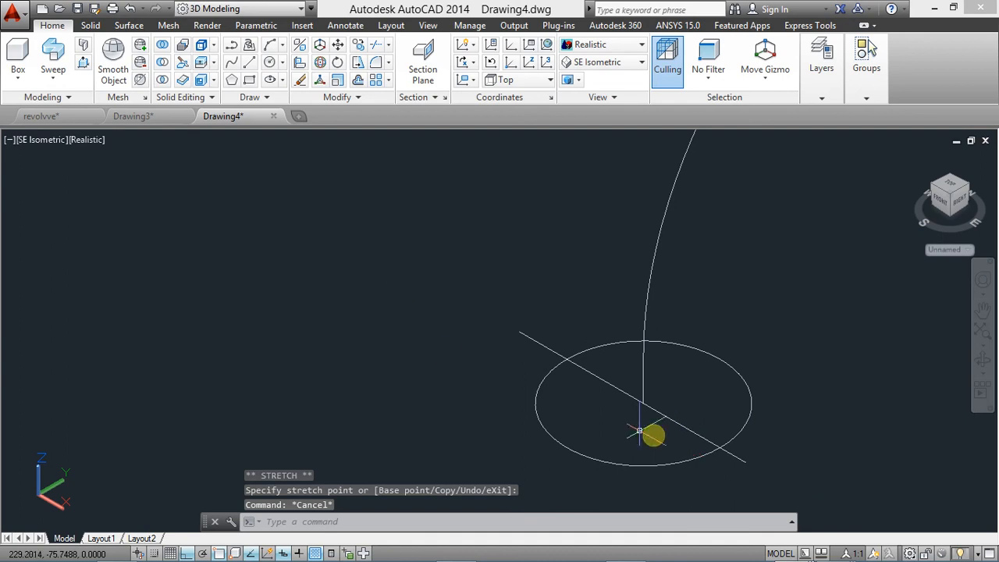
Try again to trim off half of the circle, using the lengthened line as the cutting edge.
{"action": "left_click", "coordinate": [376, 62]}
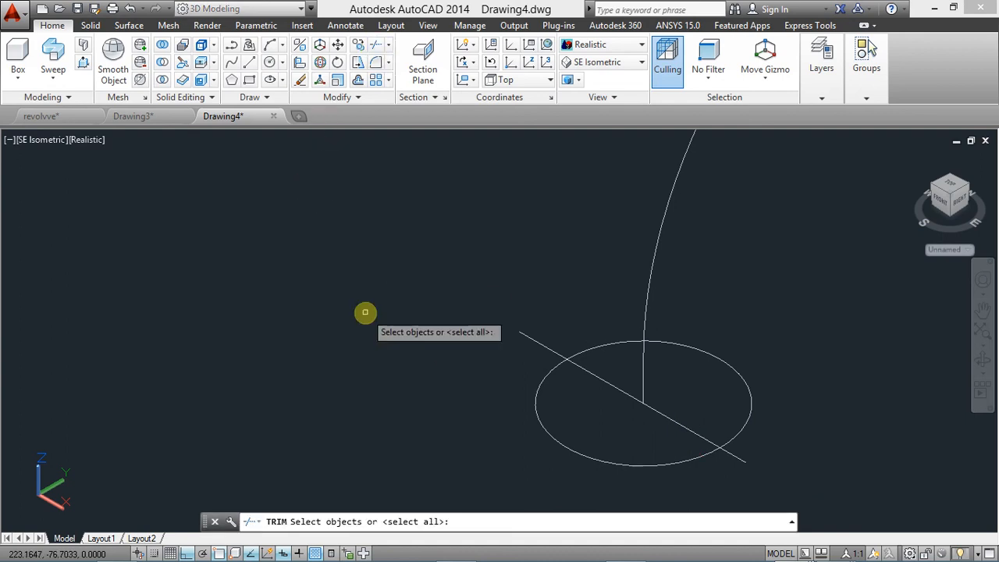
{"action": "key", "text": "Return"}
{"action": "left_click", "coordinate": [534, 393]}
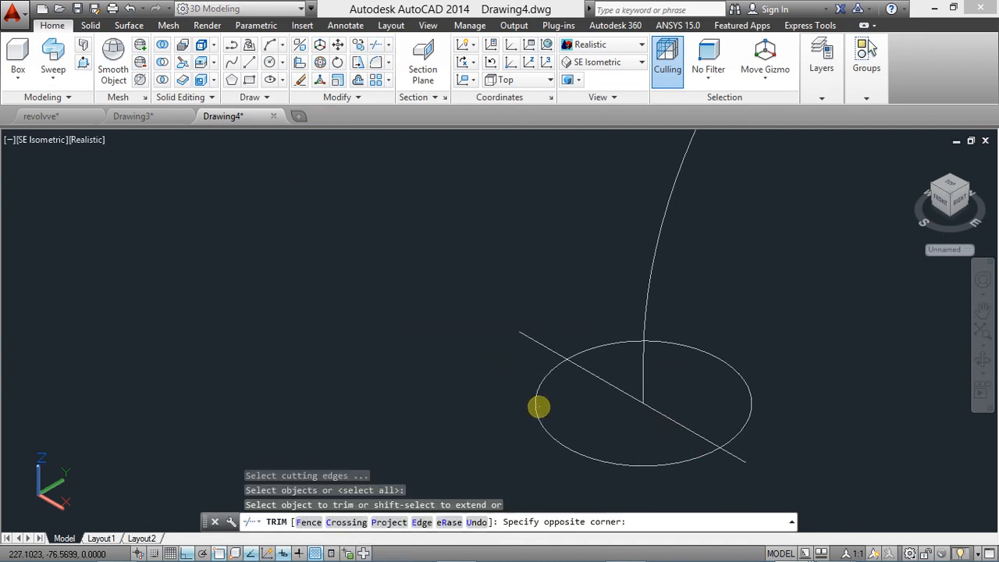
{"action": "left_click", "coordinate": [535, 392]}
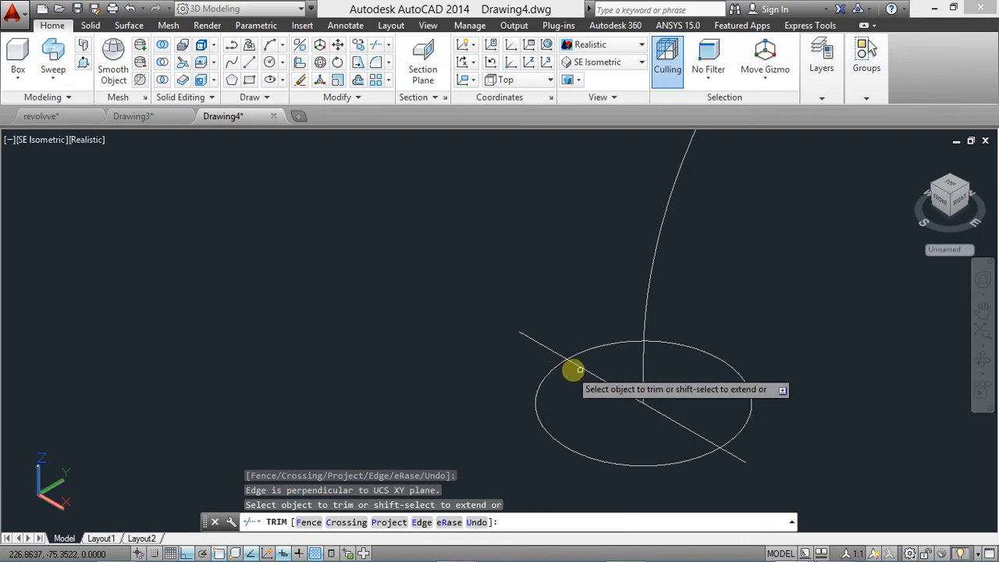
{"action": "key", "text": "Escape"}
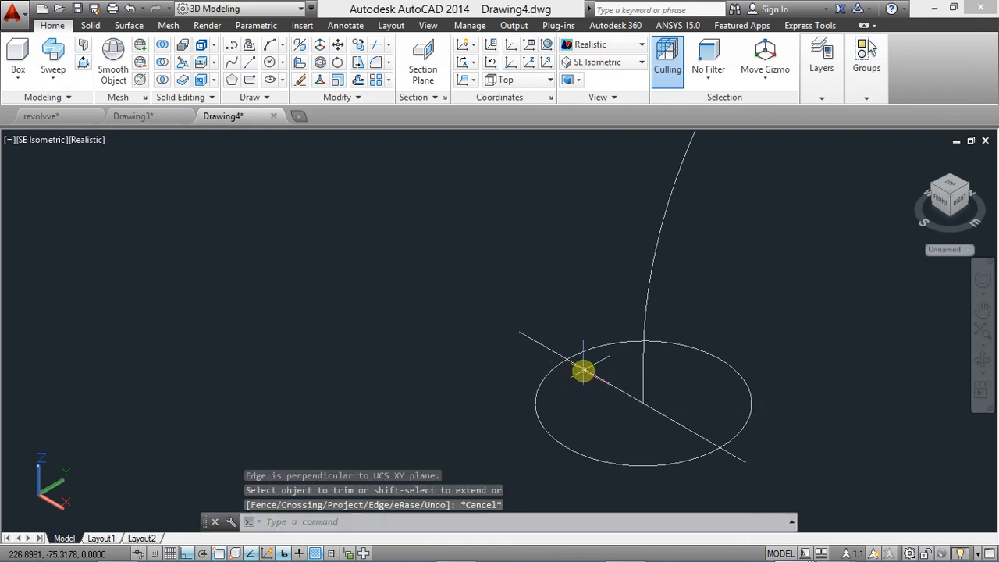
Erase the line crossing the circle and turn Ortho off.
{"action": "left_click", "coordinate": [541, 378]}
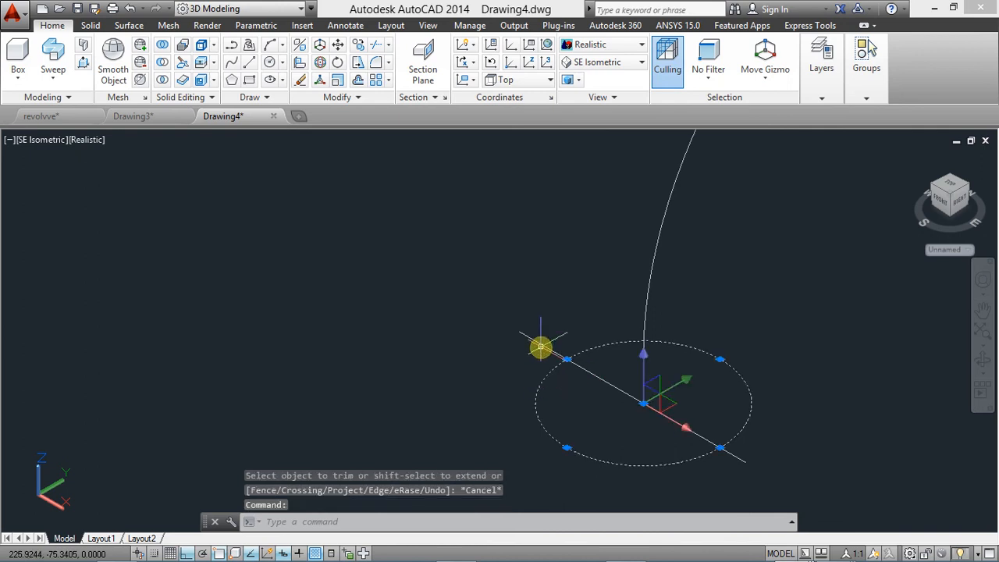
{"action": "key", "text": "Escape"}
{"action": "key", "text": "Escape"}
{"action": "key", "text": "Escape"}
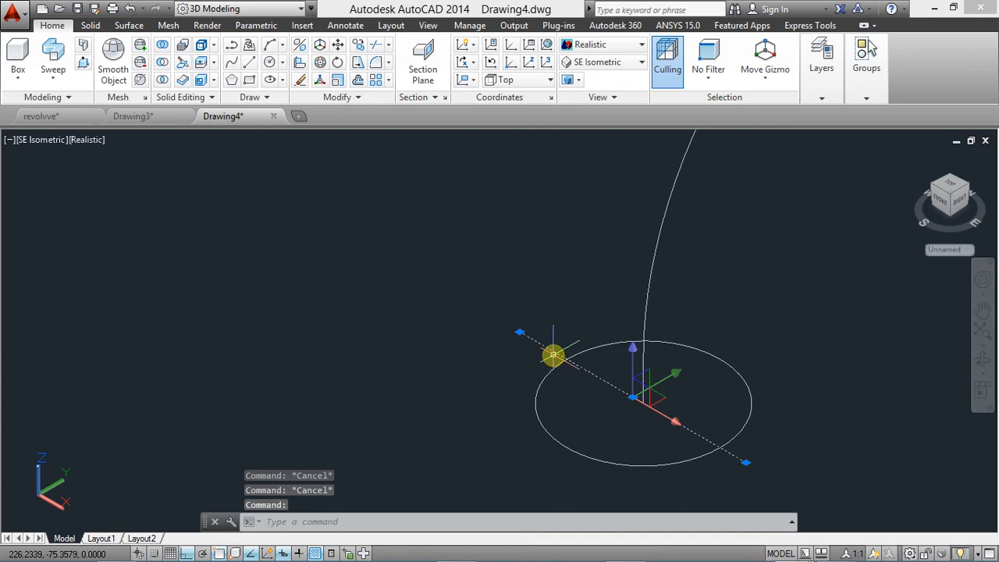
{"action": "key", "text": "Delete"}
{"action": "scroll", "coordinate": [538, 364], "scroll_direction": "down", "scroll_amount": 2}
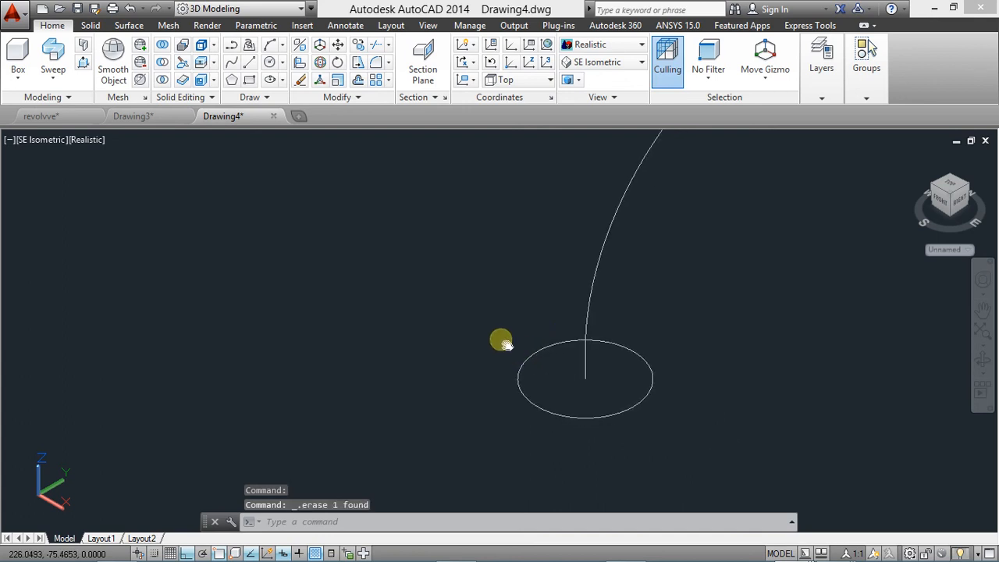
{"action": "left_click", "coordinate": [187, 554]}
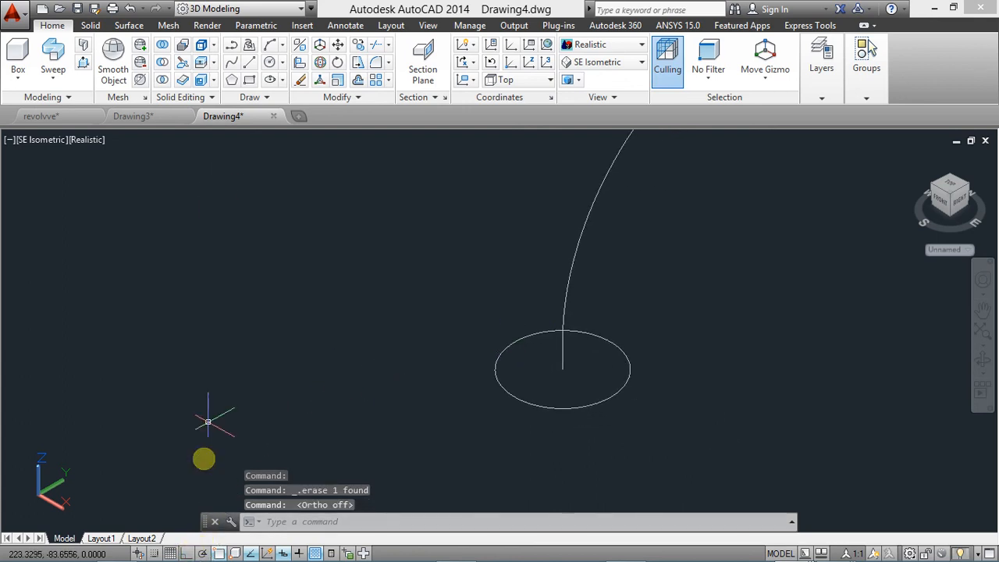
Draw a straight line across the circle through its centre, with both ends extending past the circle's edge.
{"action": "left_click", "coordinate": [249, 62]}
{"action": "scroll", "coordinate": [379, 143], "scroll_direction": "down", "scroll_amount": 3}
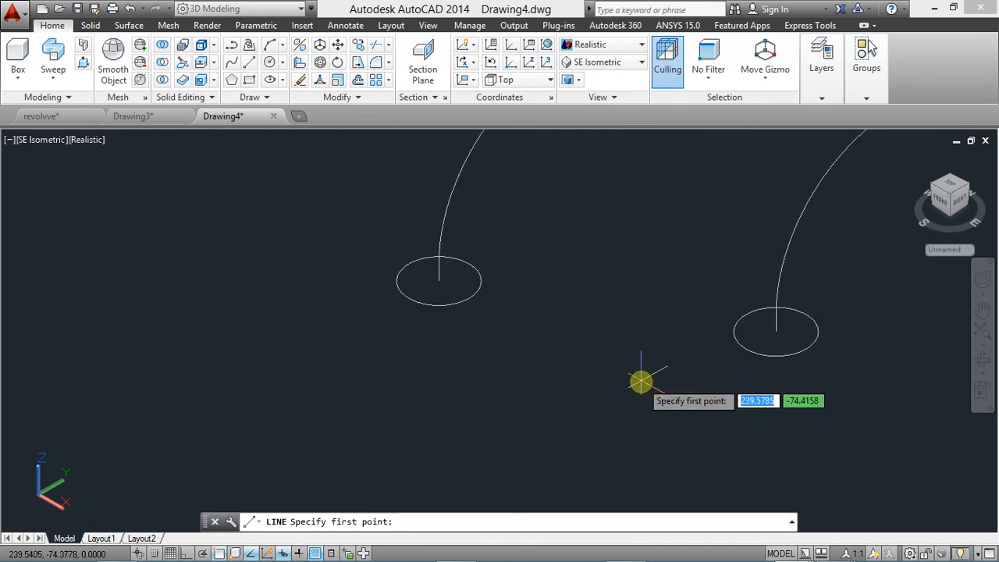
{"action": "scroll", "coordinate": [477, 336], "scroll_direction": "down", "scroll_amount": 2}
{"action": "middle_click_drag", "start_coordinate": [477, 335], "coordinate": [522, 401]}
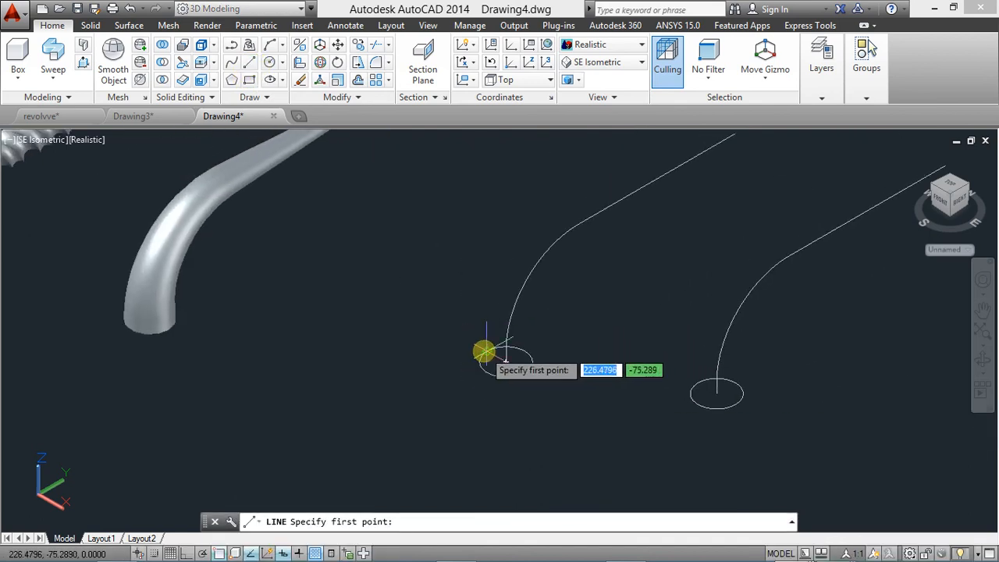
{"action": "scroll", "coordinate": [486, 352], "scroll_direction": "up", "scroll_amount": 3}
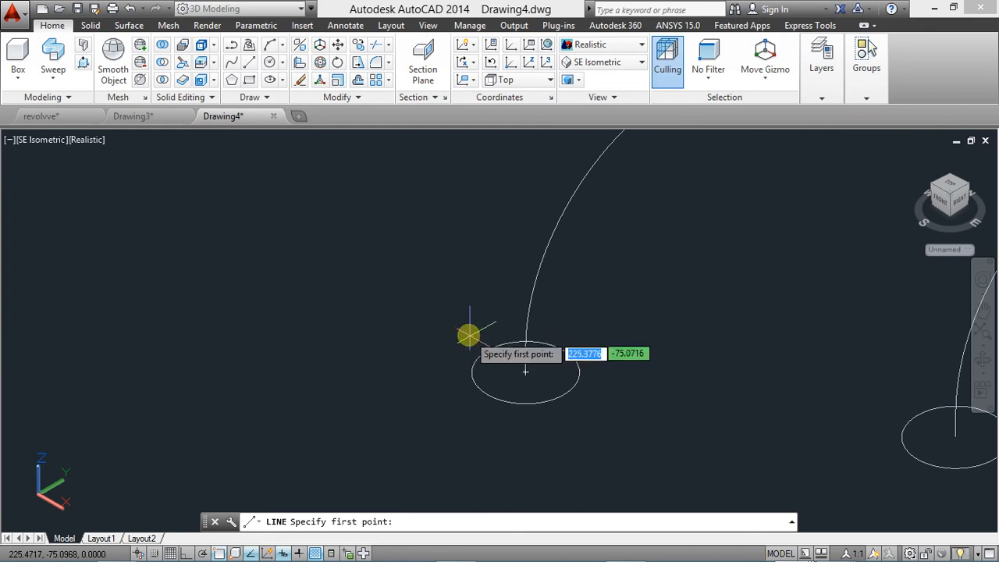
{"action": "left_click", "coordinate": [586, 405]}
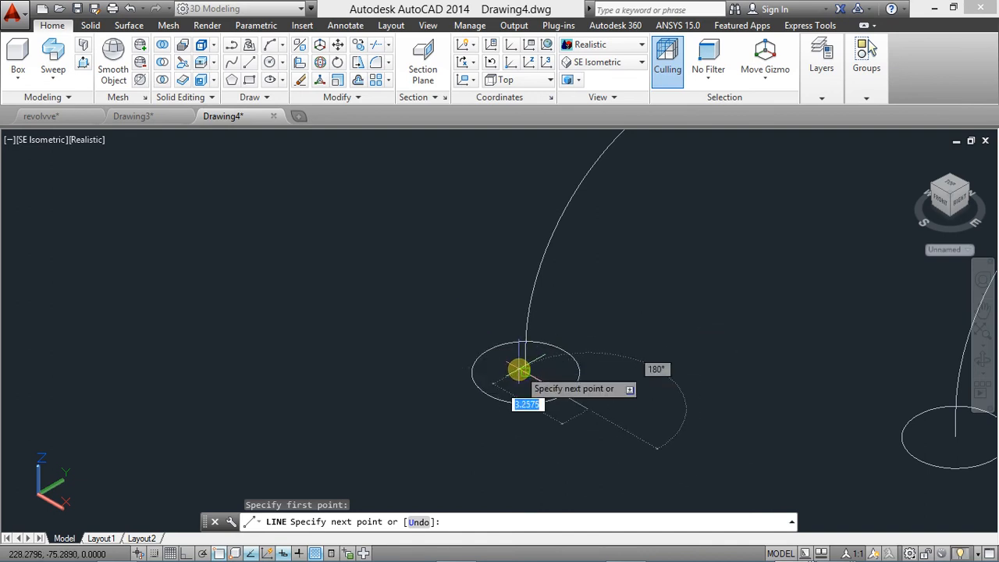
{"action": "left_click", "coordinate": [474, 341]}
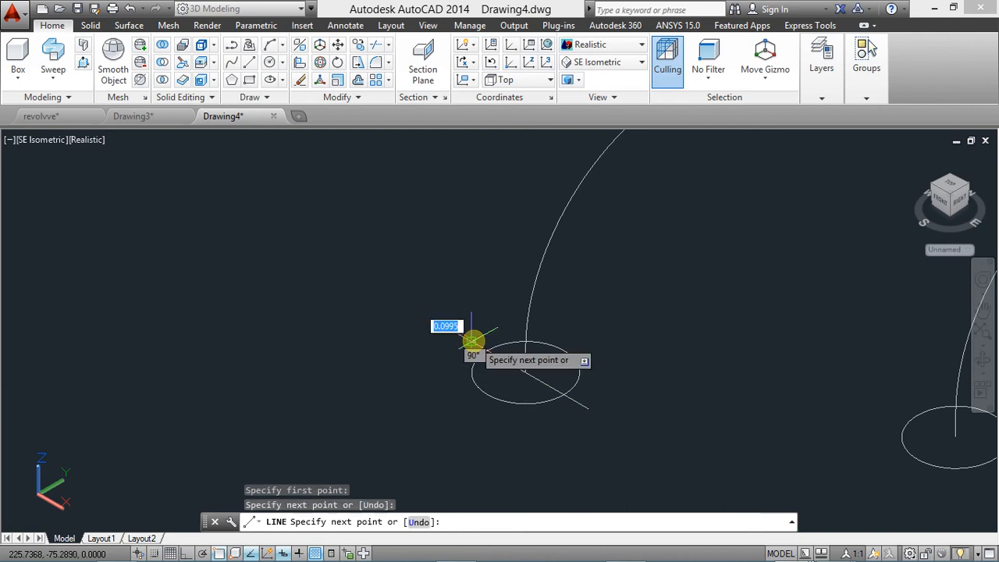
{"action": "key", "text": "Escape"}
{"action": "scroll", "coordinate": [489, 362], "scroll_direction": "up", "scroll_amount": 3}
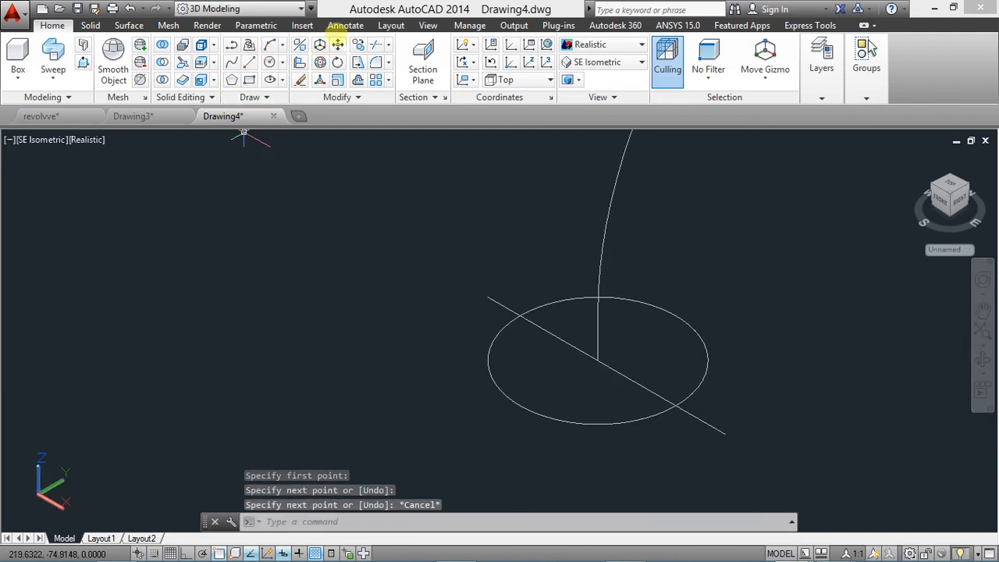
Trim away one half of the circle and the line's middle part, using the circle and the line as cutting edges.
{"action": "left_click", "coordinate": [377, 44]}
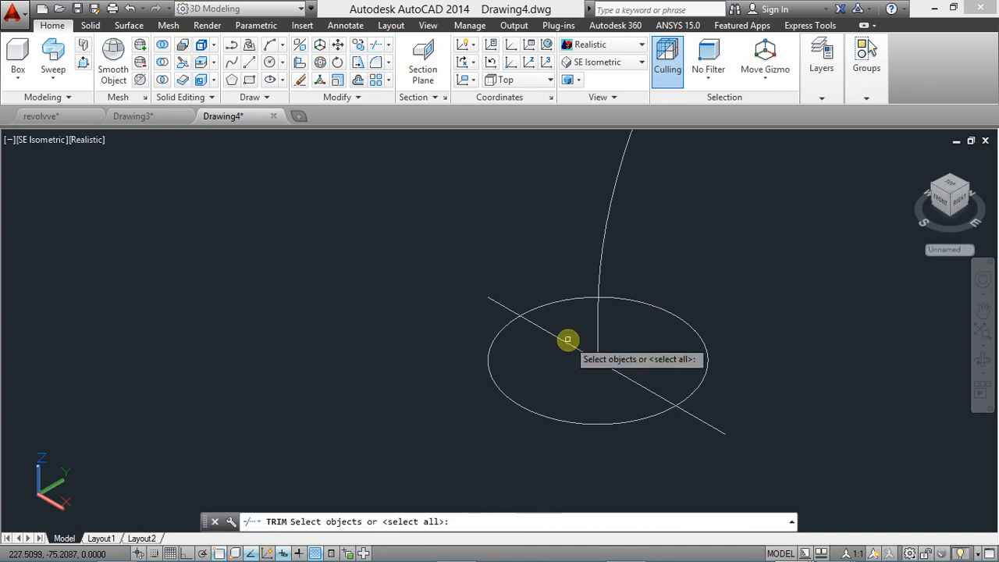
{"action": "left_click", "coordinate": [568, 299]}
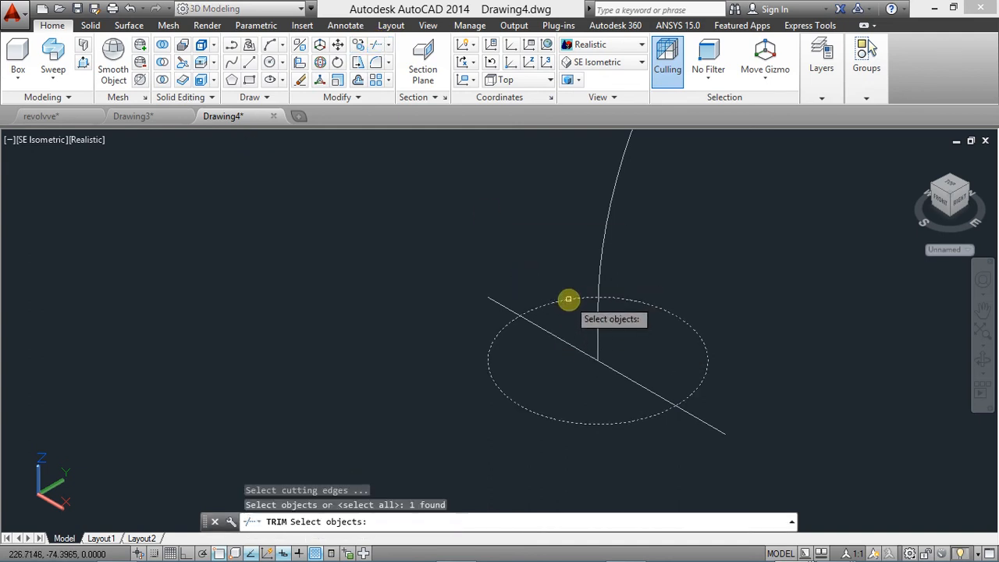
{"action": "left_click", "coordinate": [557, 338]}
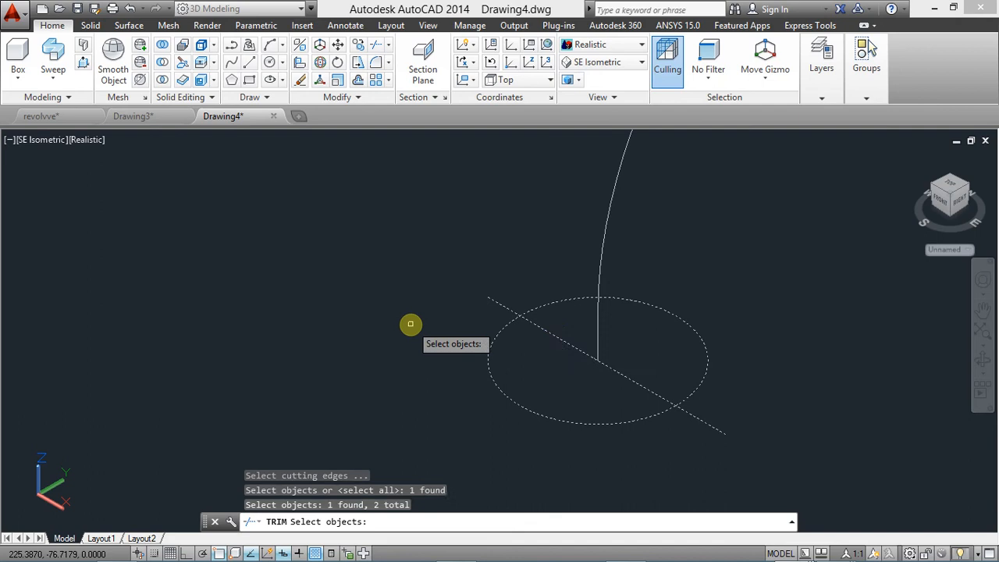
{"action": "key", "text": "Return"}
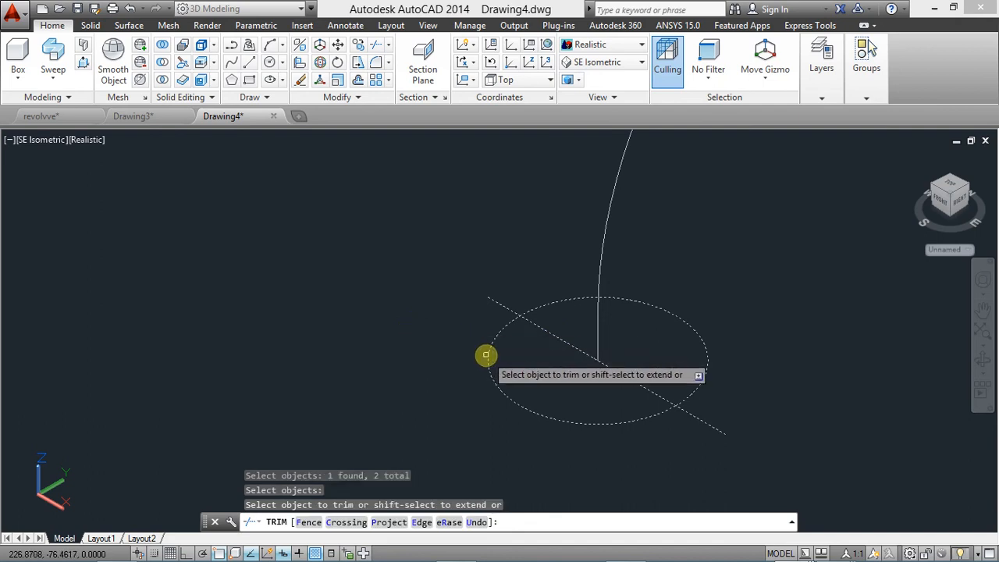
{"action": "left_click", "coordinate": [482, 354]}
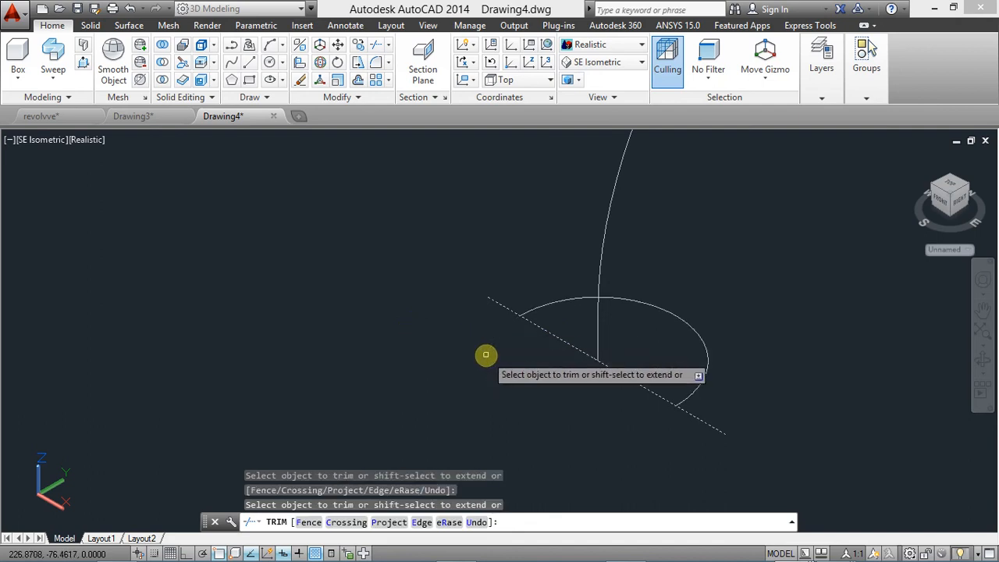
{"action": "left_click", "coordinate": [570, 344]}
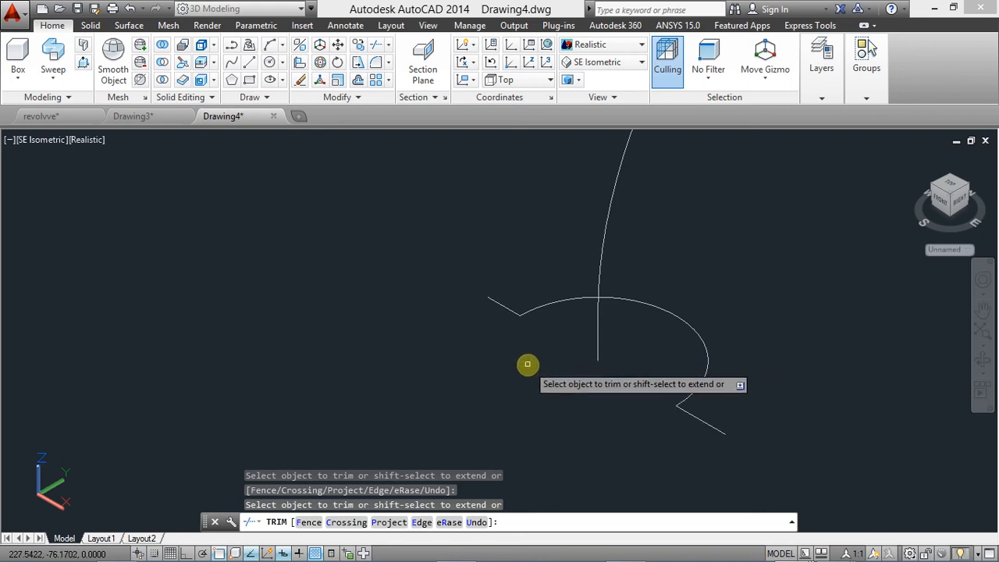
{"action": "key", "text": "Escape"}
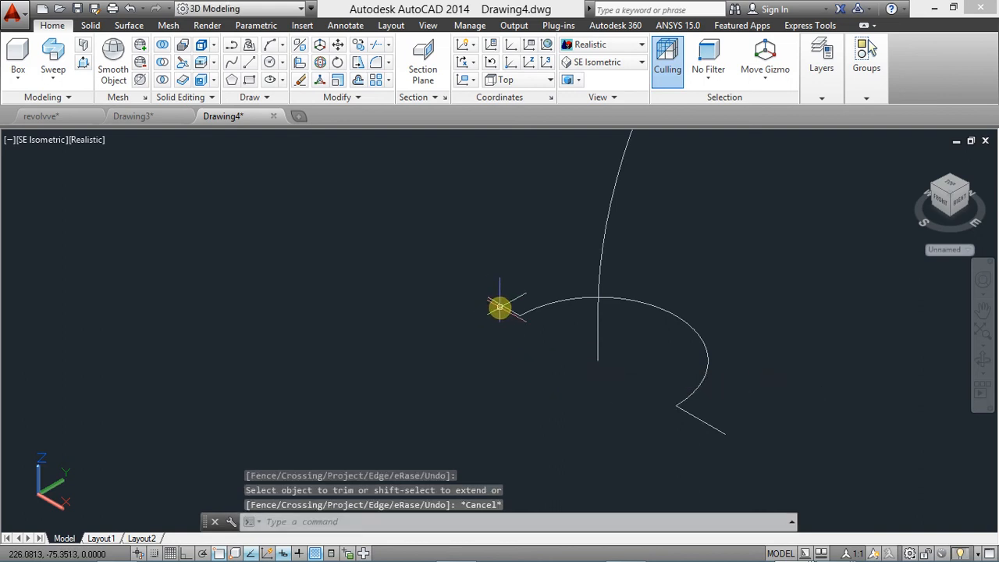
Erase the two leftover line ends beside the half circle.
{"action": "key", "text": "Delete"}
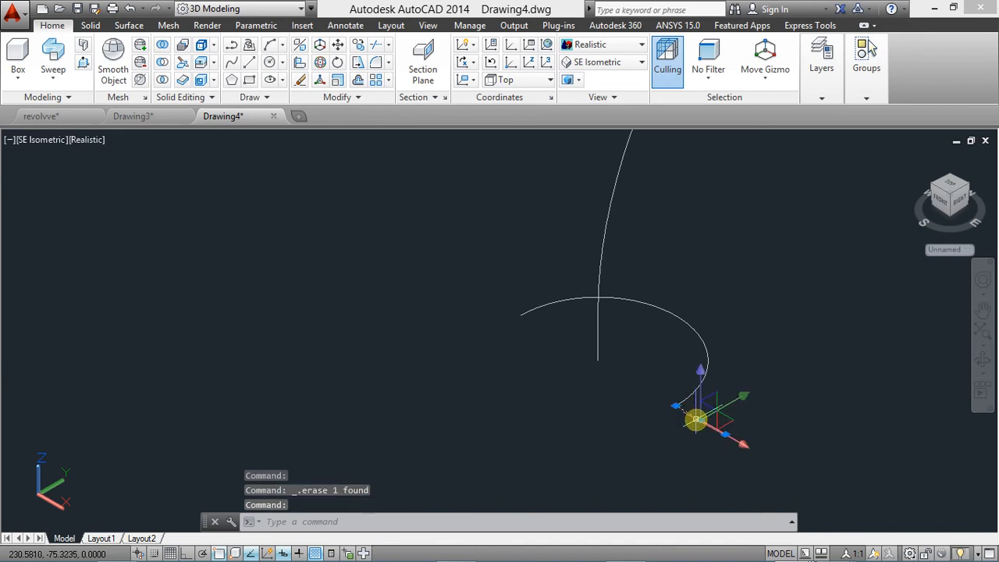
{"action": "scroll", "coordinate": [624, 364], "scroll_direction": "down", "scroll_amount": 5}
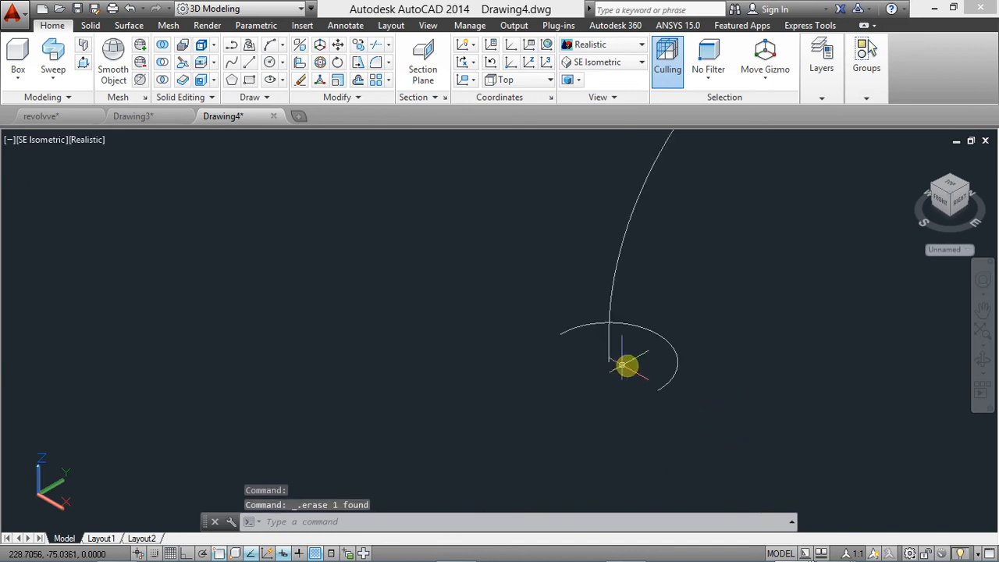
{"action": "mouse_move", "coordinate": [484, 349]}
{"action": "middle_mouse_down"}
{"action": "mouse_move", "coordinate": [290, 294]}
{"action": "mouse_move", "coordinate": [343, 298]}
{"action": "mouse_move", "coordinate": [457, 348]}
{"action": "mouse_move", "coordinate": [492, 323]}
{"action": "middle_mouse_up"}
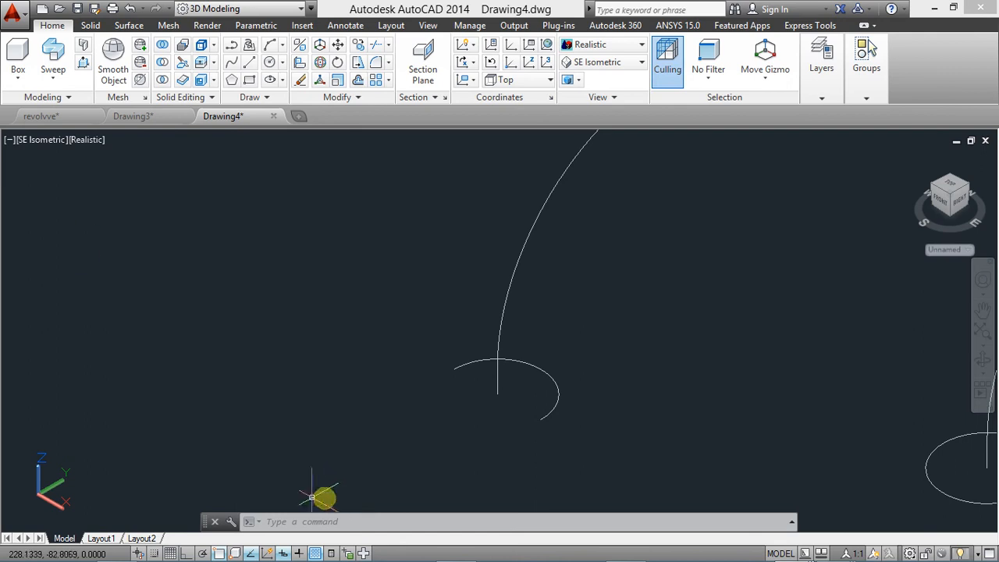
Sweep the open half-circle arc along its filleted path to form a channel-shaped surface.
{"action": "left_click", "coordinate": [53, 54]}
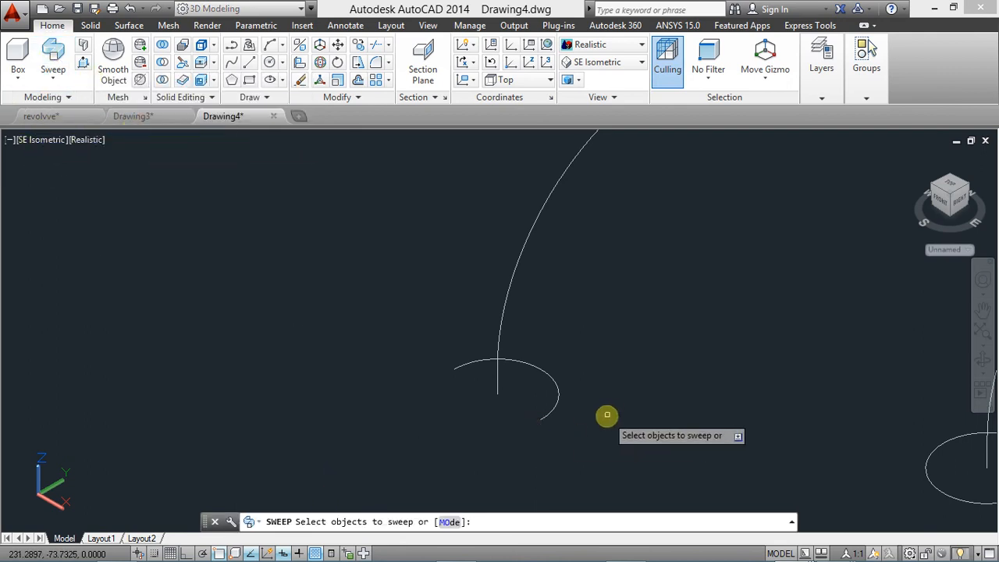
{"action": "left_click", "coordinate": [548, 413]}
{"action": "right_click", "coordinate": [645, 383]}
{"action": "left_click", "coordinate": [659, 384]}
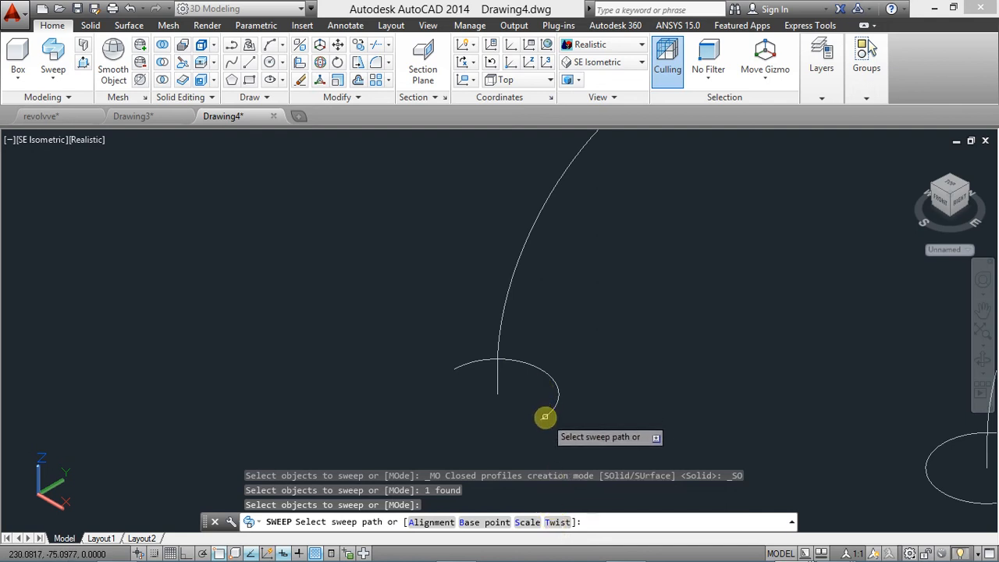
{"action": "left_click", "coordinate": [506, 299]}
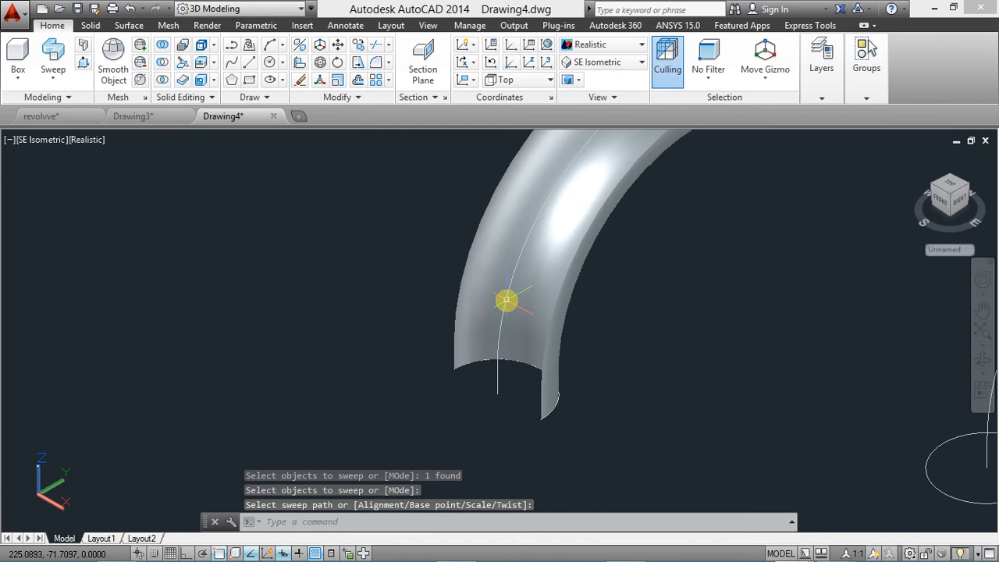
Examine the swept half-circle surface up close, as a whole and from a rotated viewpoint.
{"action": "scroll", "coordinate": [505, 299], "scroll_direction": "down", "scroll_amount": 4}
{"action": "scroll", "coordinate": [484, 295], "scroll_direction": "up", "scroll_amount": 3}
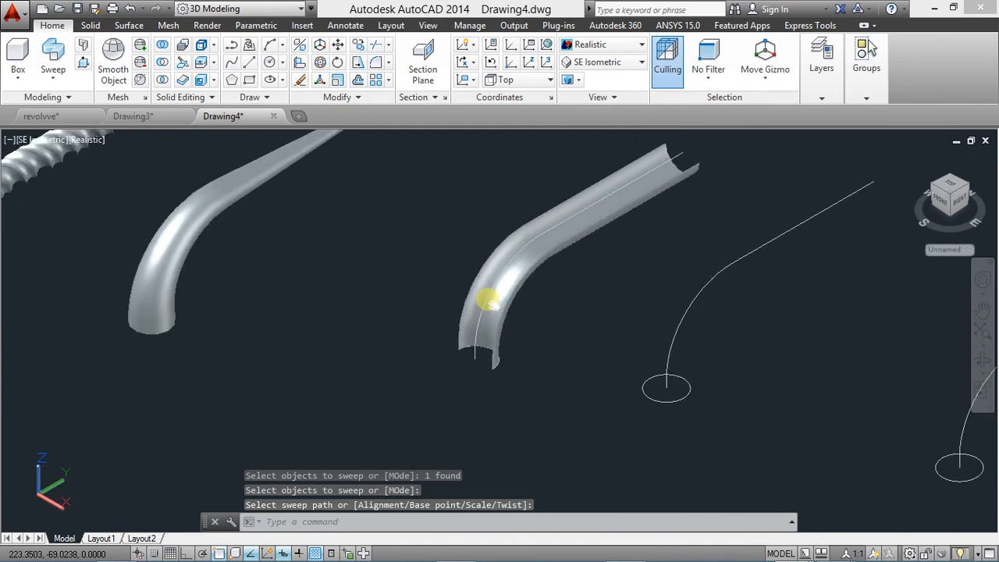
{"action": "scroll", "coordinate": [451, 297], "scroll_direction": "down", "scroll_amount": 3}
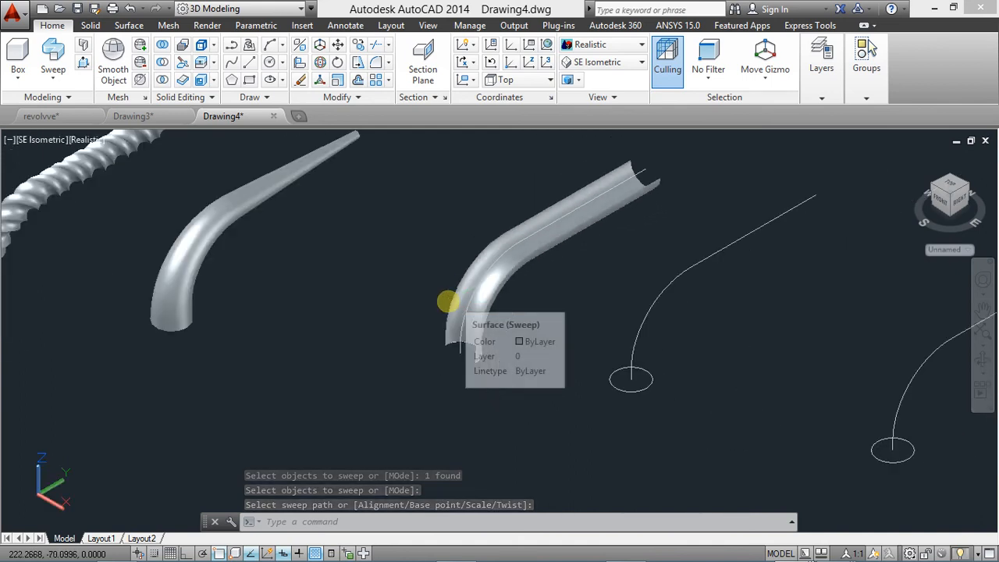
{"action": "scroll", "coordinate": [448, 292], "scroll_direction": "up", "scroll_amount": 2}
{"action": "scroll", "coordinate": [447, 281], "scroll_direction": "up", "scroll_amount": 3}
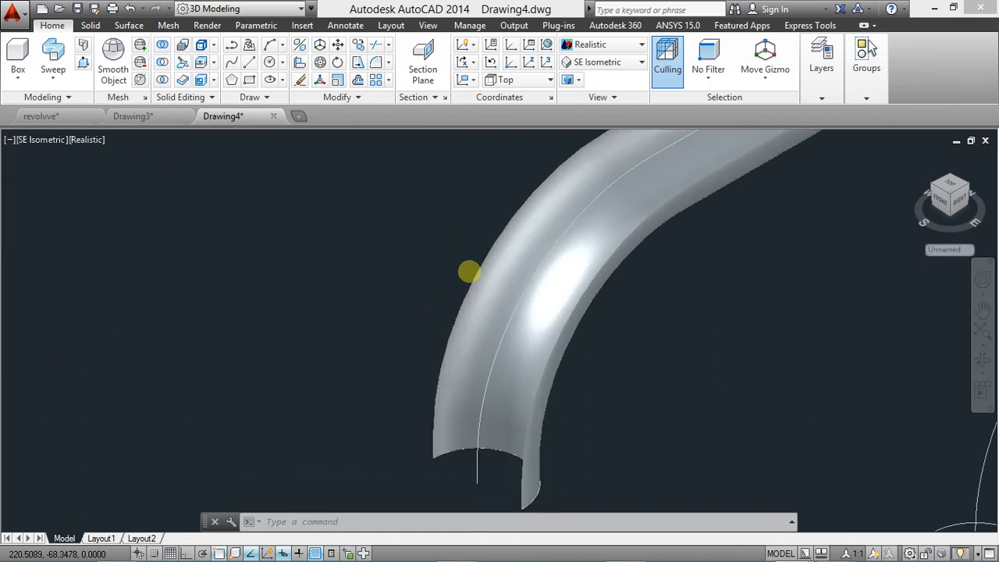
{"action": "scroll", "coordinate": [472, 268], "scroll_direction": "down", "scroll_amount": 4}
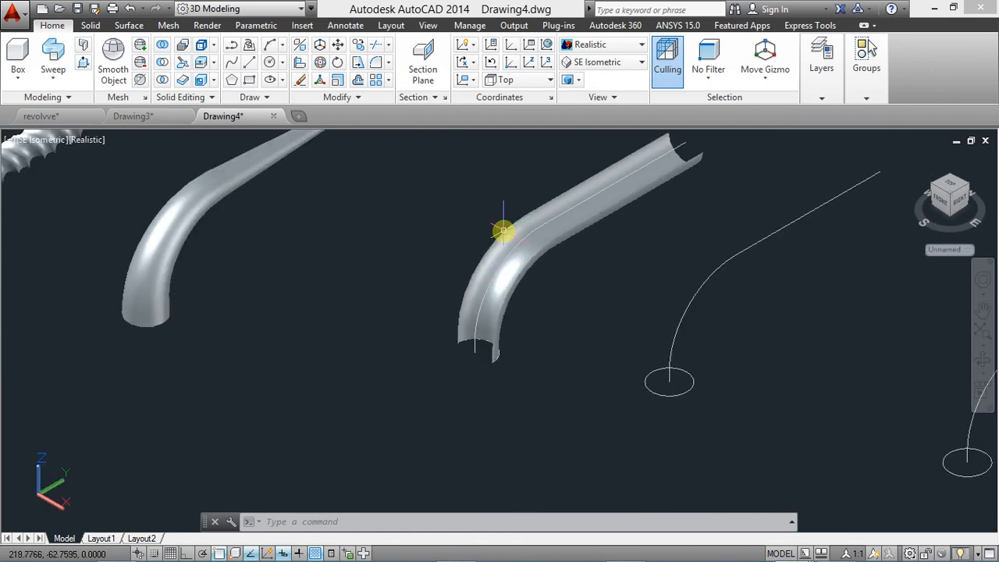
{"action": "middle_click_drag", "start_coordinate": [479, 246], "coordinate": [538, 234], "text": "shift"}
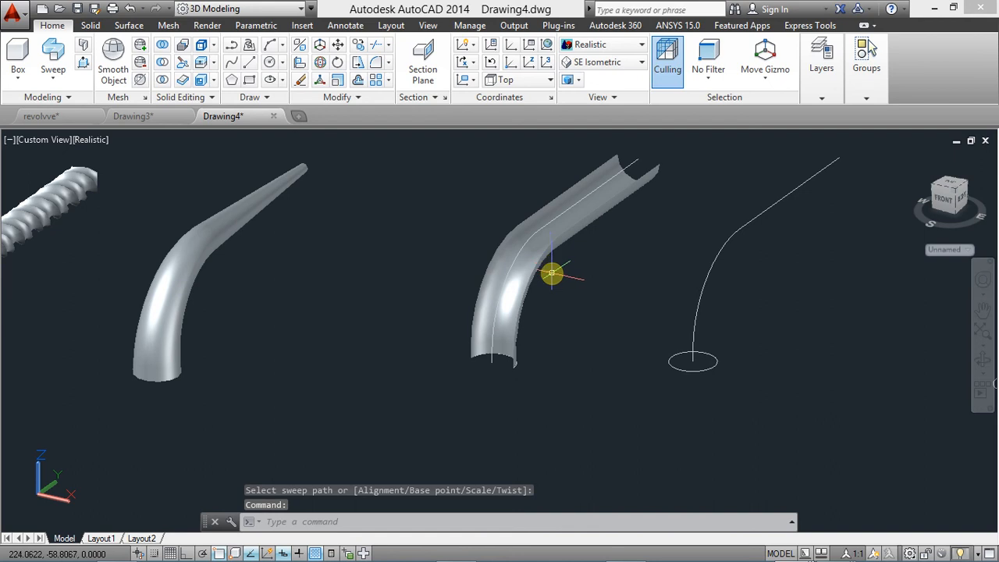
{"action": "mouse_move", "coordinate": [600, 550]}
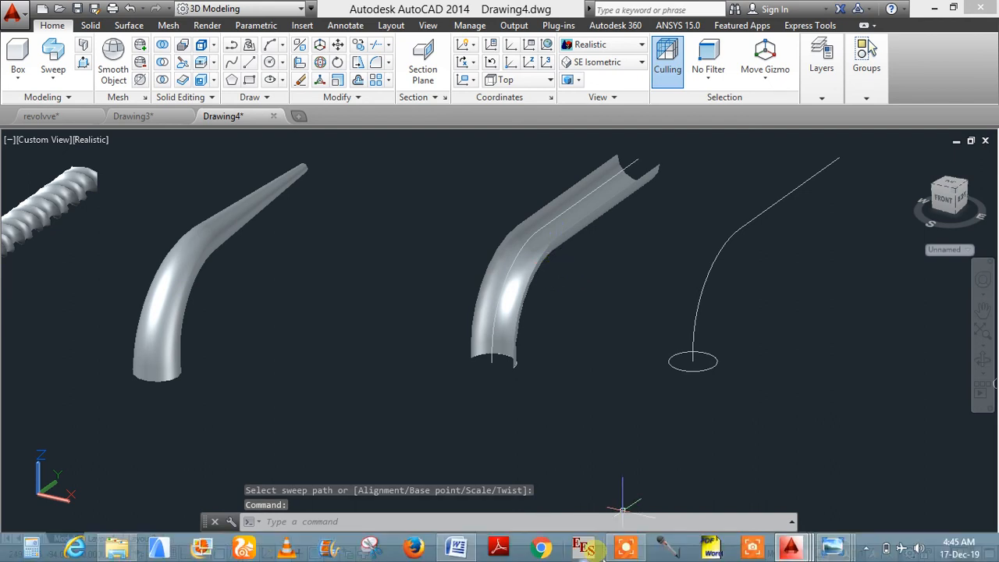
Undo the last sweep on the path beside the channel-shaped surface.
{"action": "scroll", "coordinate": [668, 375], "scroll_direction": "down", "scroll_amount": 2}
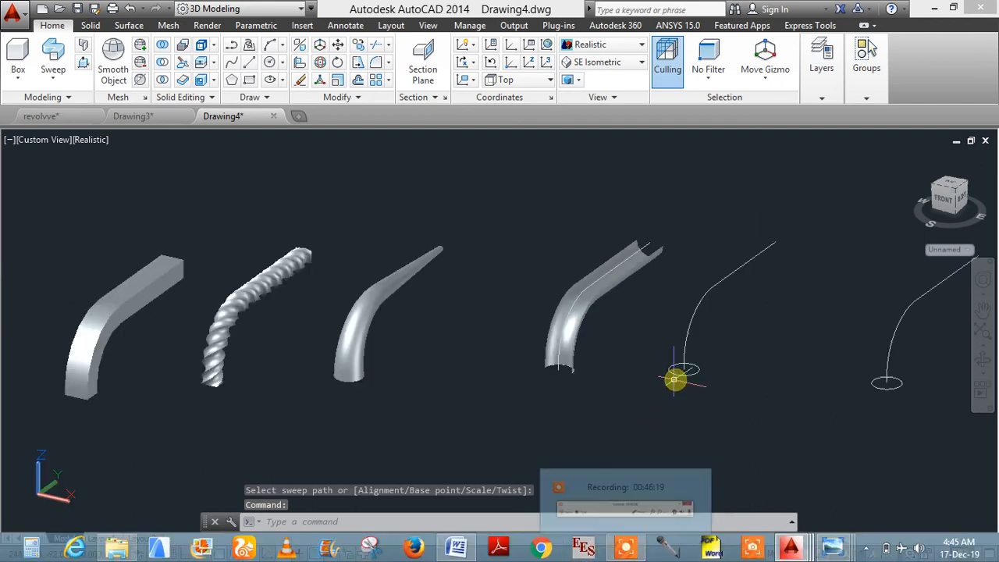
{"action": "scroll", "coordinate": [580, 383], "scroll_direction": "up", "scroll_amount": 2}
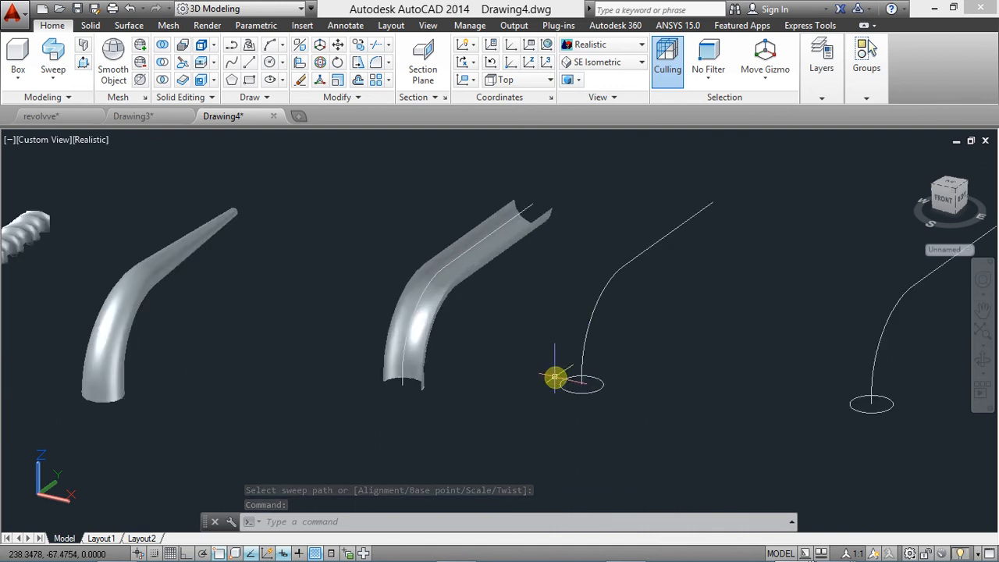
{"action": "scroll", "coordinate": [578, 381], "scroll_direction": "up", "scroll_amount": 2}
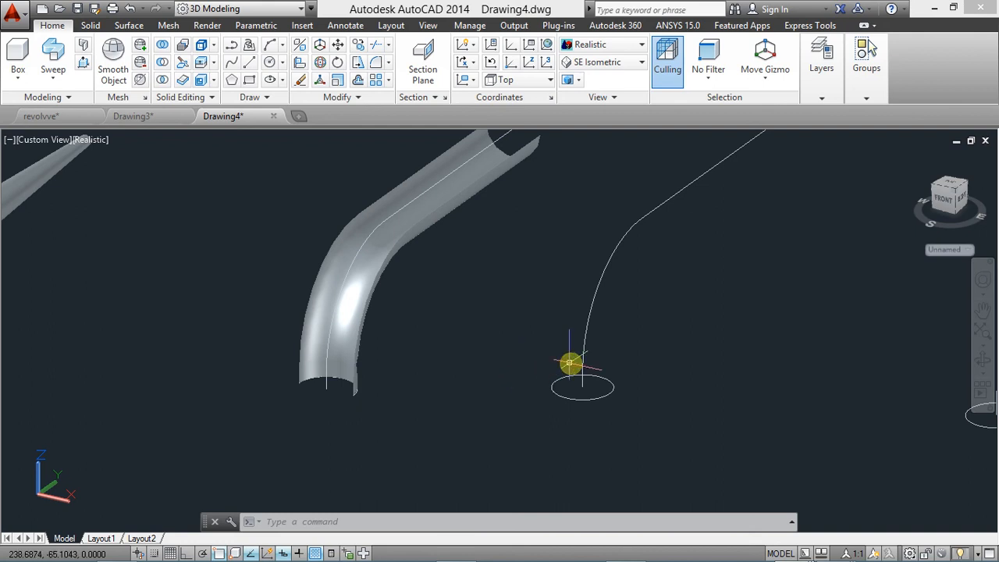
{"action": "scroll", "coordinate": [576, 360], "scroll_direction": "down", "scroll_amount": 2}
{"action": "scroll", "coordinate": [576, 363], "scroll_direction": "up", "scroll_amount": 3}
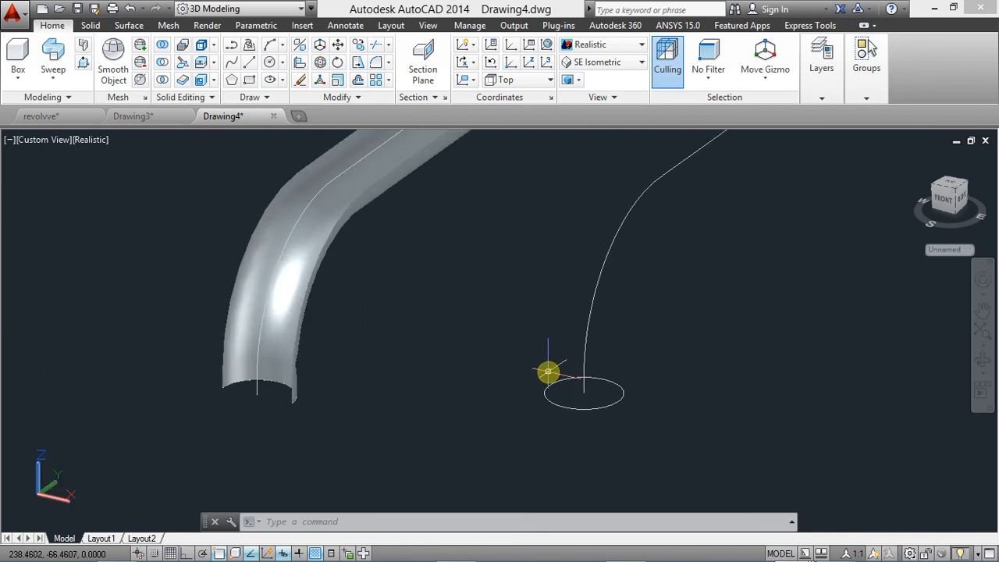
{"action": "key", "text": "ctrl+z"}
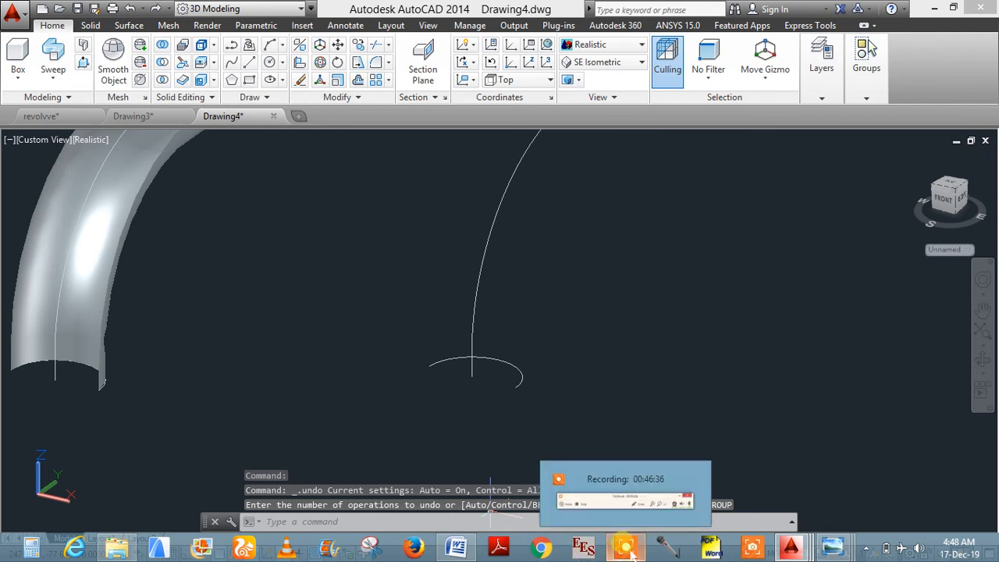
Sweep the open half-circle arc along the filleted path beside the channel-shaped surface with a twist angle of 1800.
{"action": "scroll", "coordinate": [446, 339], "scroll_direction": "down", "scroll_amount": 3}
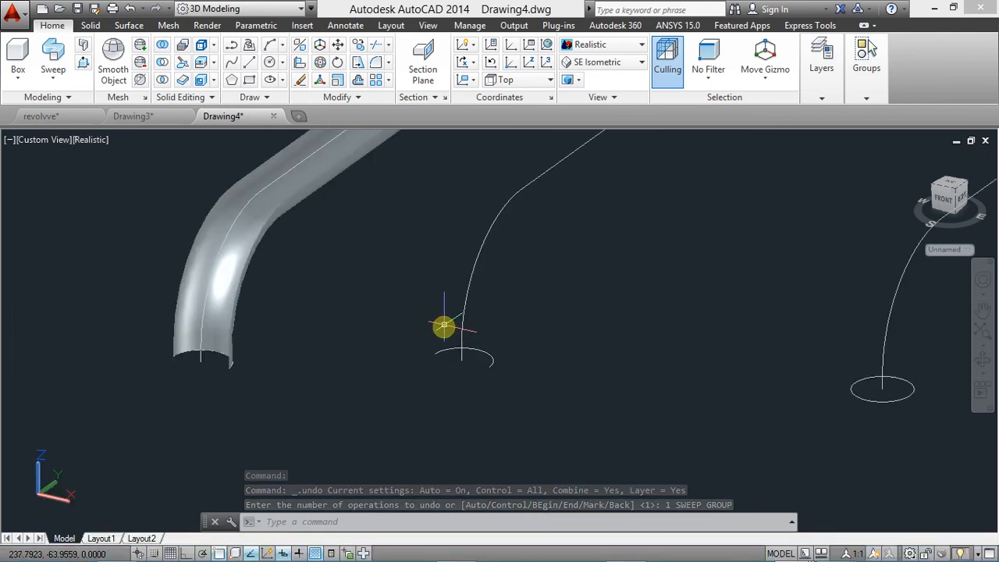
{"action": "middle_click_drag", "start_coordinate": [461, 304], "coordinate": [425, 339]}
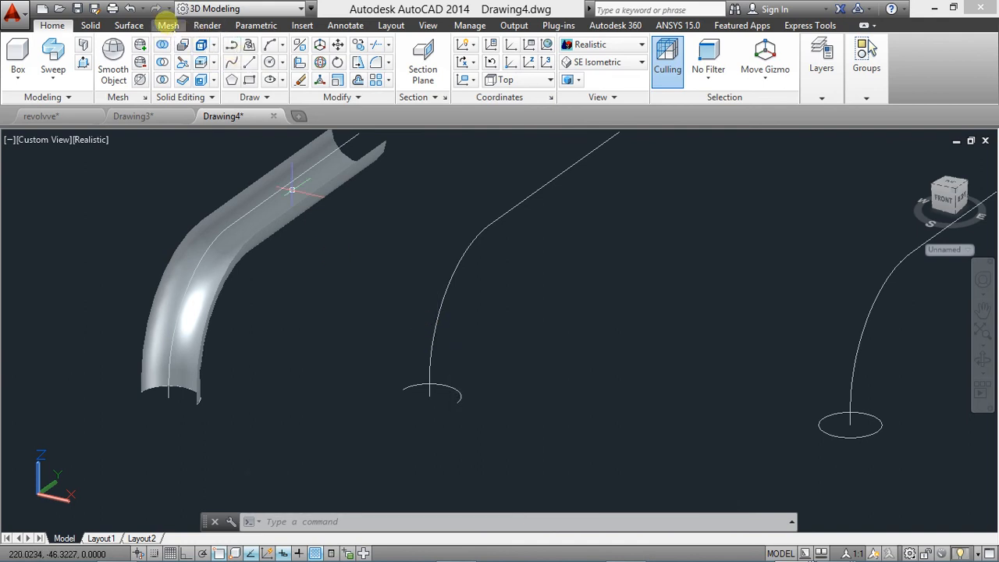
{"action": "left_click", "coordinate": [53, 52]}
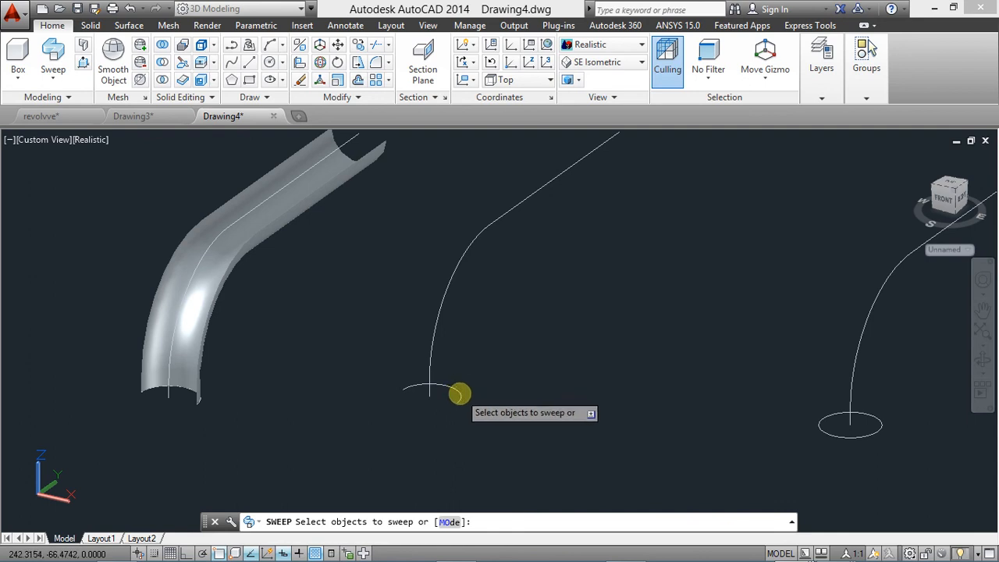
{"action": "left_click", "coordinate": [459, 394]}
{"action": "right_click", "coordinate": [549, 366]}
{"action": "left_click", "coordinate": [565, 374]}
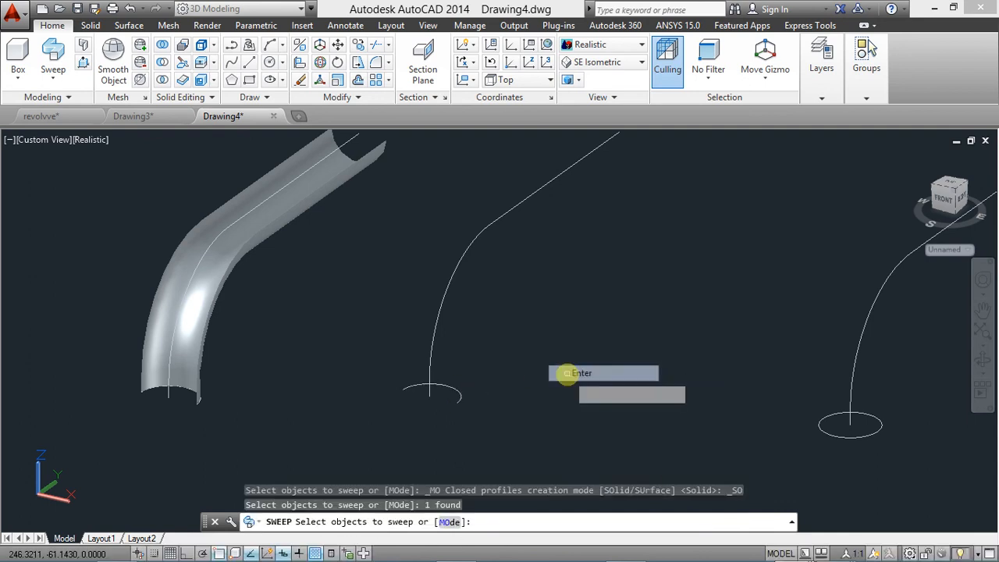
{"action": "left_click", "coordinate": [556, 521]}
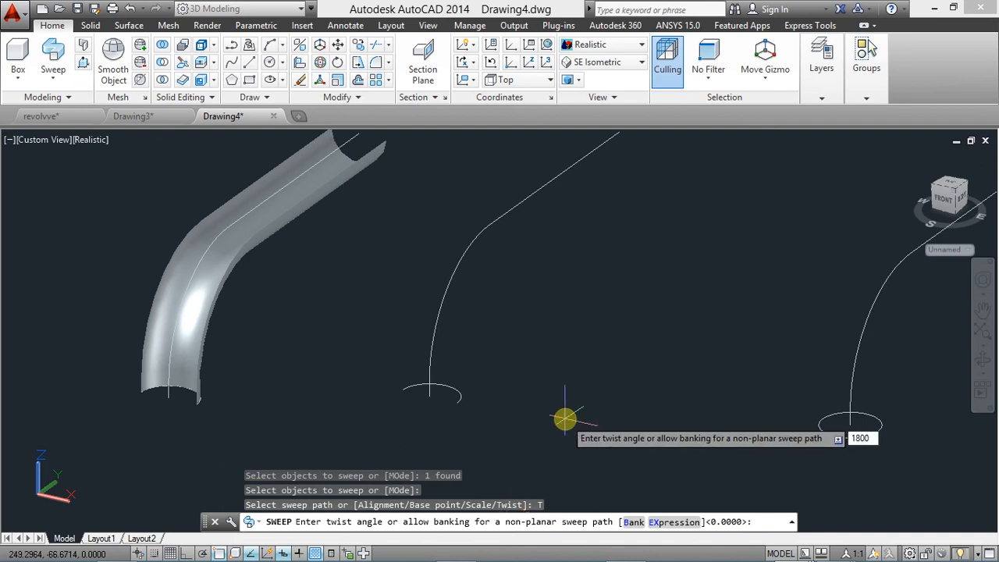
{"action": "type", "text": "1800"}
{"action": "key", "text": "Return"}
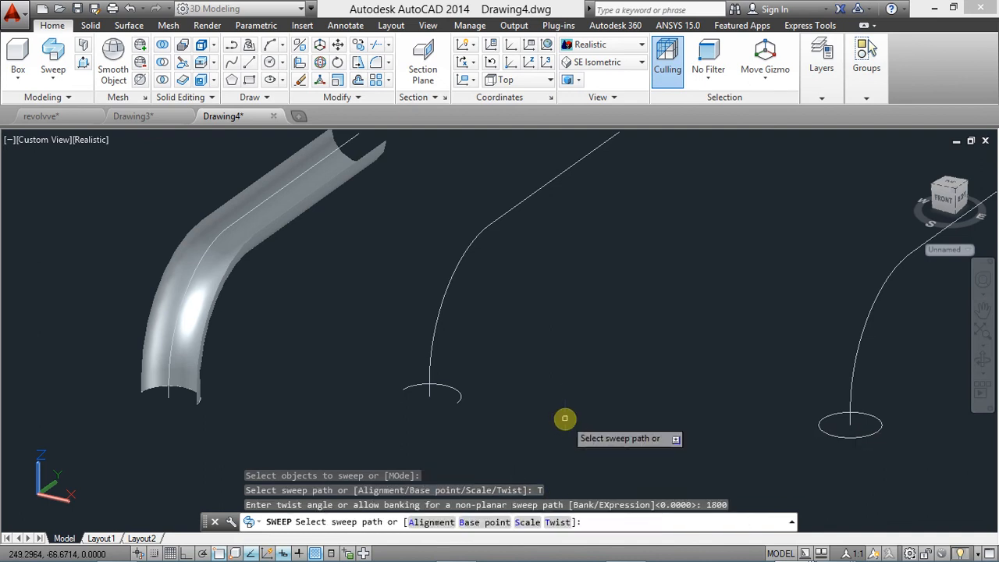
{"action": "left_click", "coordinate": [439, 317]}
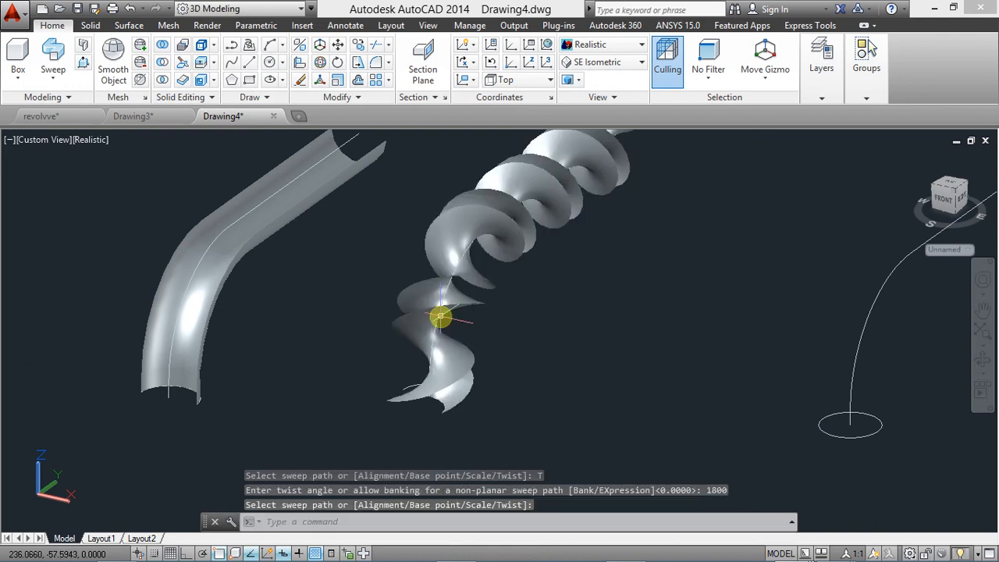
Examine the twisted half-circle surface and the unused circle profile at the base of the neighbouring filleted path.
{"action": "scroll", "coordinate": [457, 312], "scroll_direction": "down", "scroll_amount": 2}
{"action": "middle_click_drag", "start_coordinate": [460, 314], "coordinate": [408, 335]}
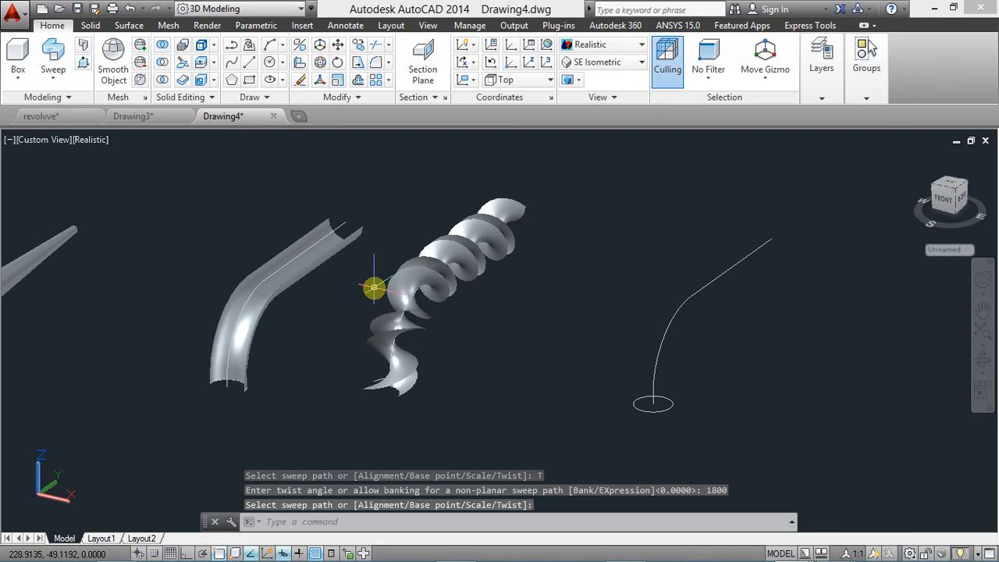
{"action": "scroll", "coordinate": [376, 286], "scroll_direction": "up", "scroll_amount": 3}
{"action": "scroll", "coordinate": [380, 289], "scroll_direction": "down", "scroll_amount": 3}
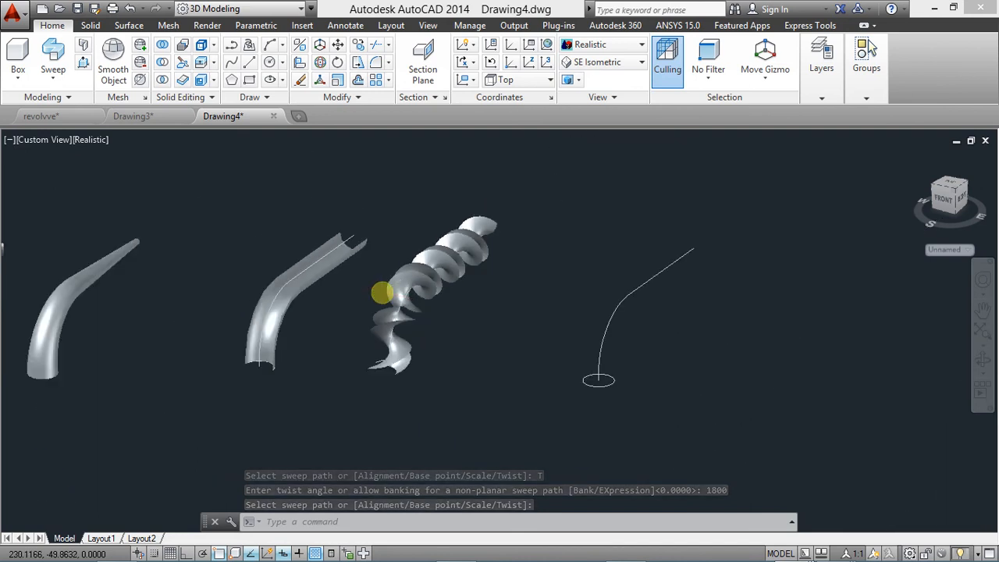
{"action": "scroll", "coordinate": [382, 291], "scroll_direction": "up", "scroll_amount": 2}
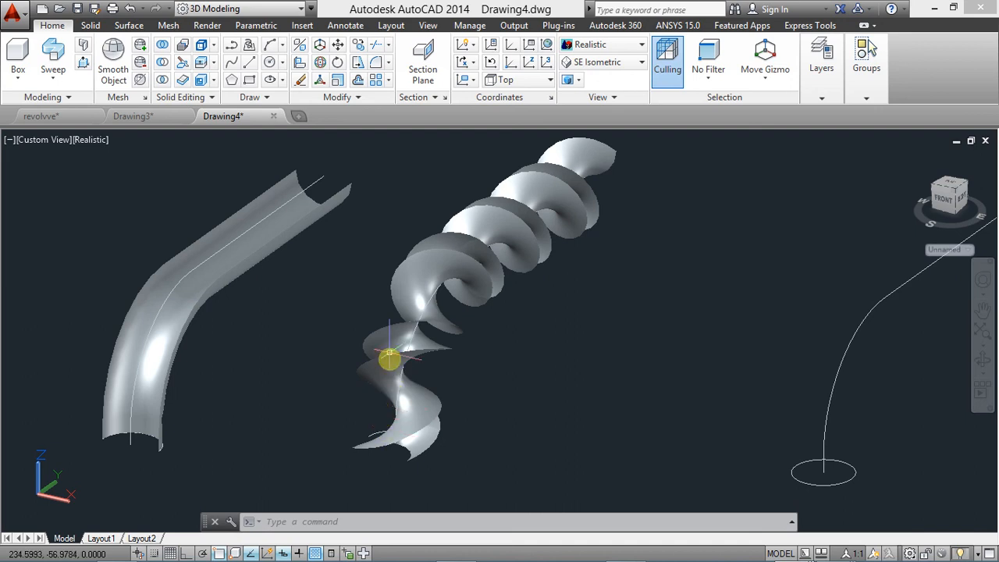
{"action": "scroll", "coordinate": [748, 383], "scroll_direction": "down", "scroll_amount": 3}
{"action": "middle_click_drag", "start_coordinate": [748, 384], "coordinate": [586, 379]}
{"action": "scroll", "coordinate": [596, 370], "scroll_direction": "up", "scroll_amount": 5}
{"action": "middle_click_drag", "start_coordinate": [633, 435], "coordinate": [586, 408]}
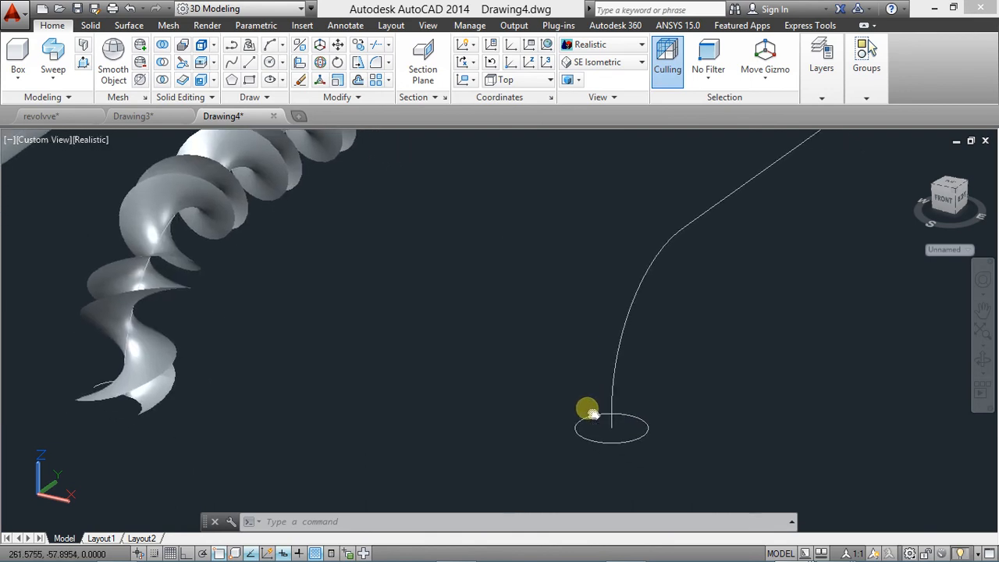
{"action": "scroll", "coordinate": [606, 401], "scroll_direction": "up", "scroll_amount": 2}
{"action": "scroll", "coordinate": [615, 392], "scroll_direction": "down", "scroll_amount": 2}
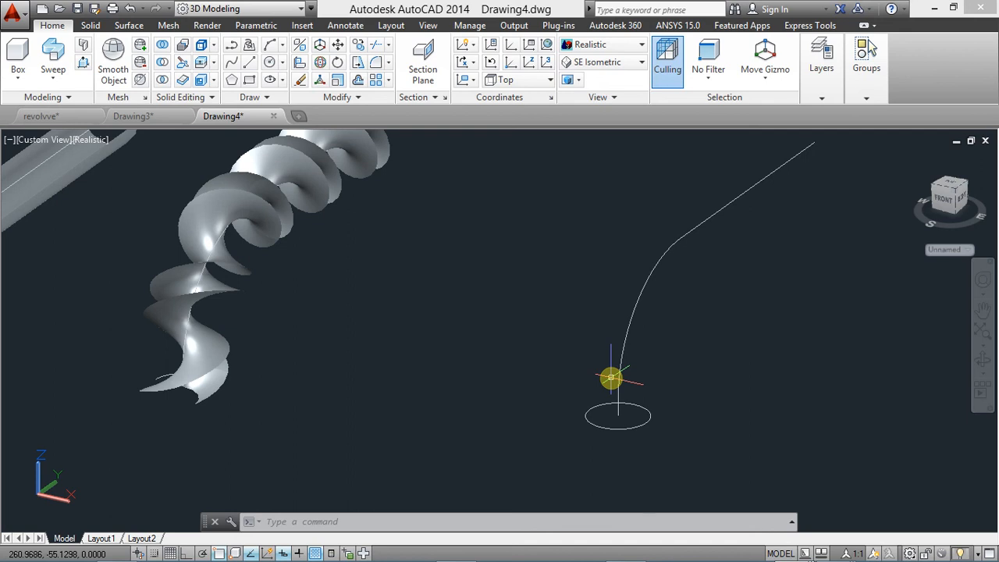
{"action": "scroll", "coordinate": [599, 405], "scroll_direction": "up", "scroll_amount": 2}
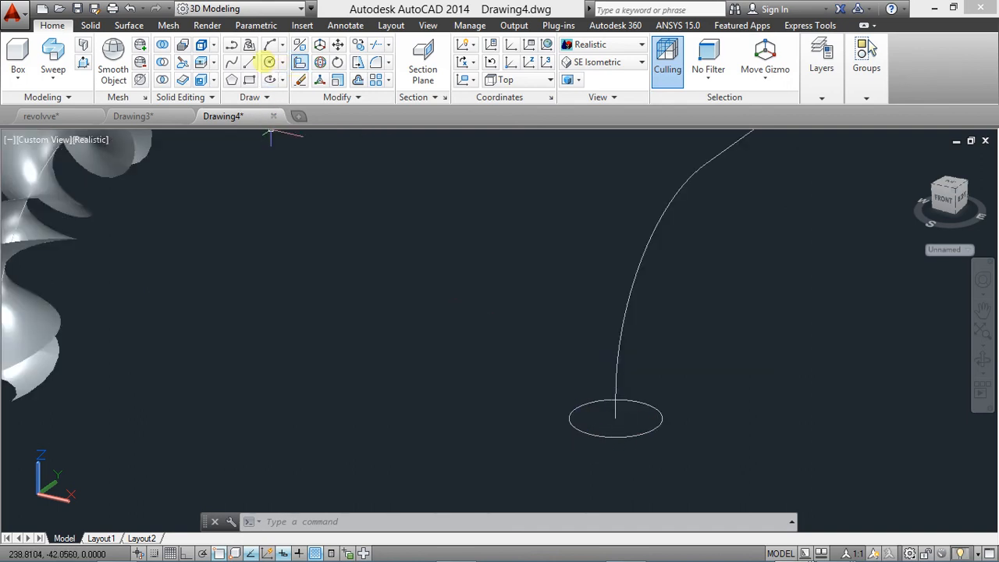
Draw a circle of radius 0.7 centred on the front quadrant of the large circle at the path's base.
{"action": "left_click", "coordinate": [269, 63]}
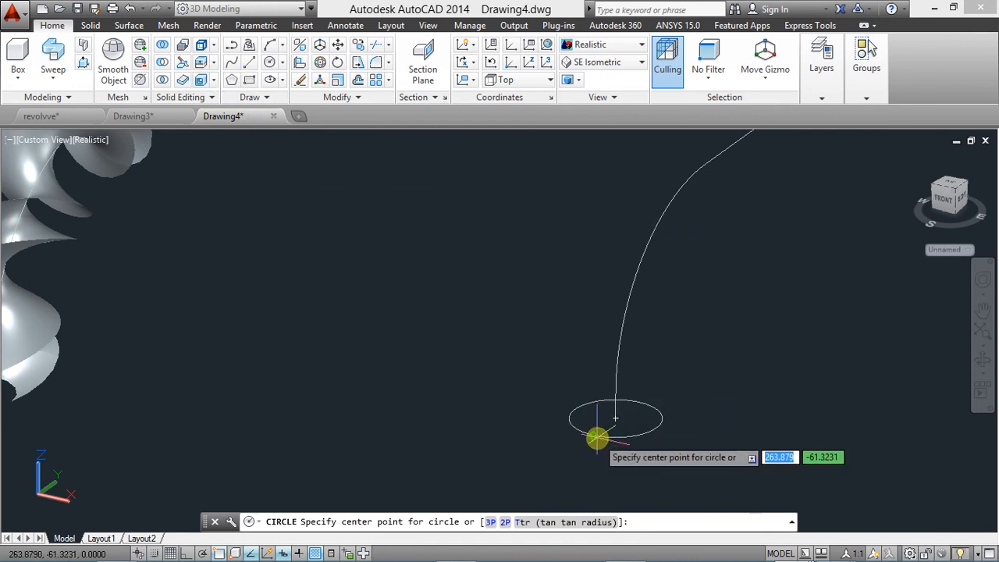
{"action": "scroll", "coordinate": [596, 439], "scroll_direction": "up", "scroll_amount": 2}
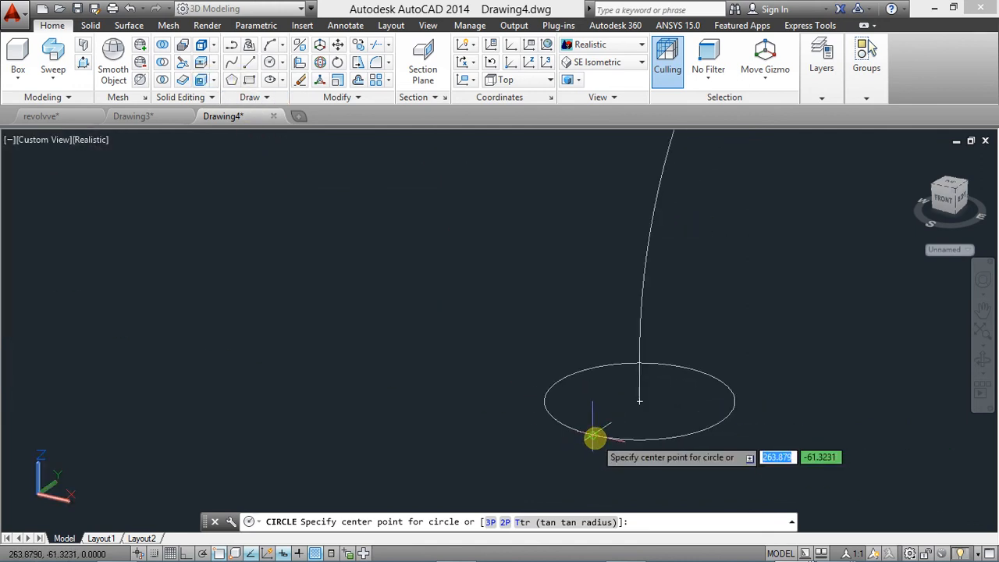
{"action": "left_click", "coordinate": [594, 439]}
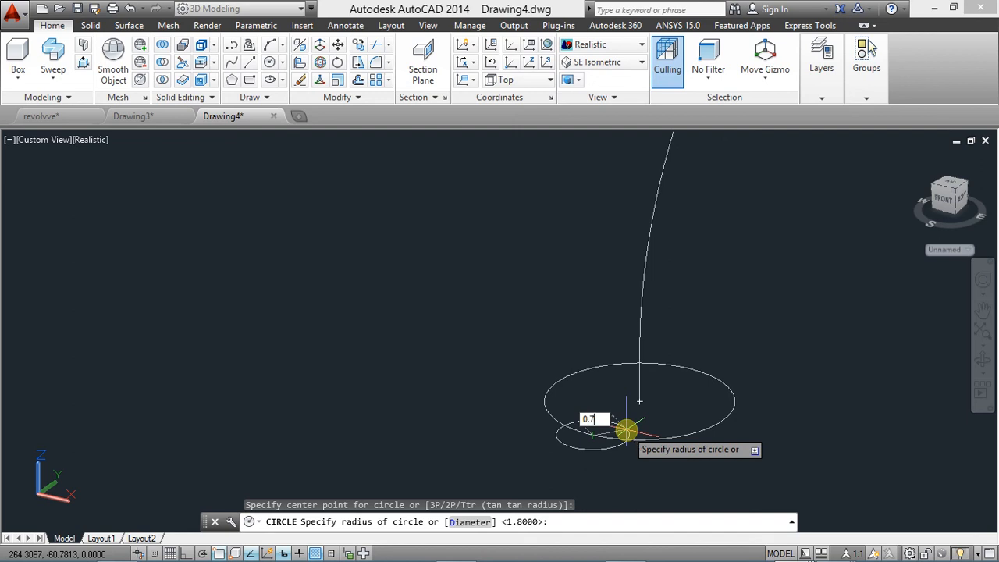
{"action": "key", "text": "Return"}
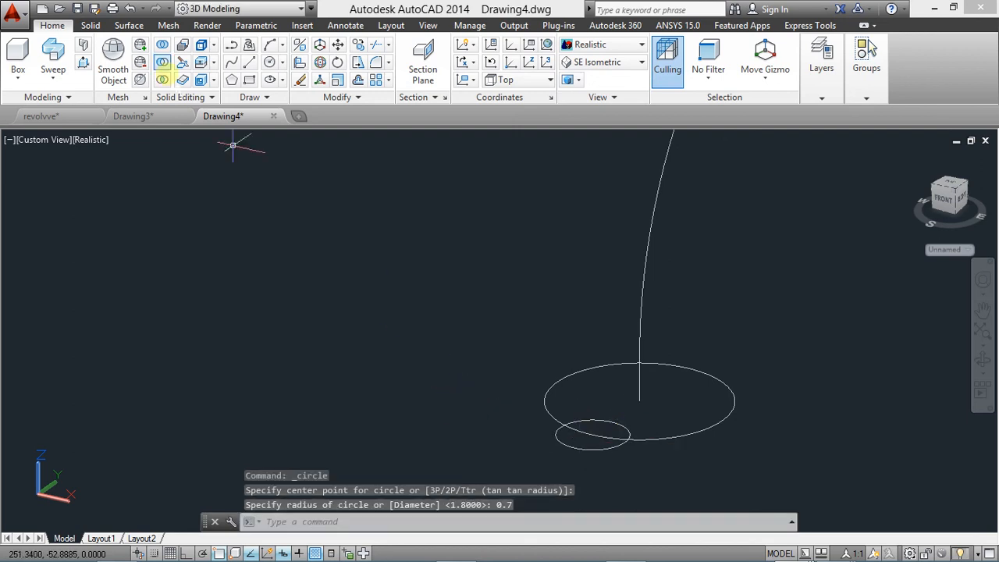
{"action": "type", "text": "arr"}
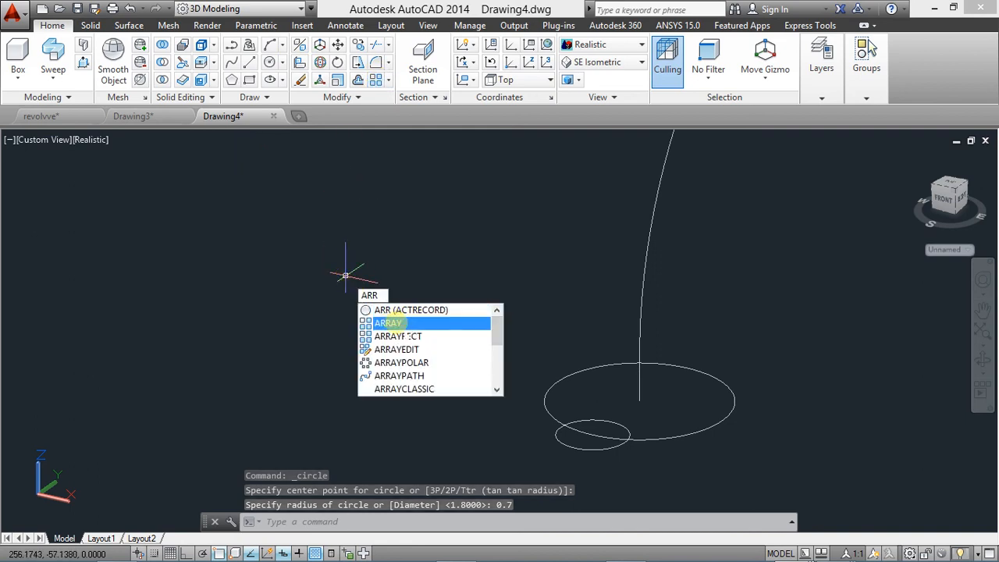
{"action": "left_click", "coordinate": [388, 323]}
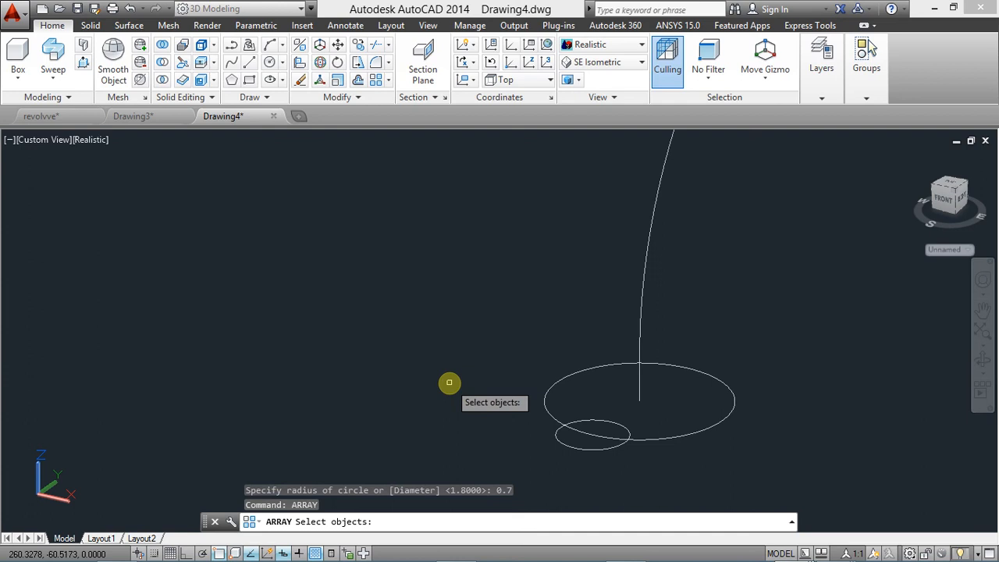
{"action": "left_click", "coordinate": [593, 452]}
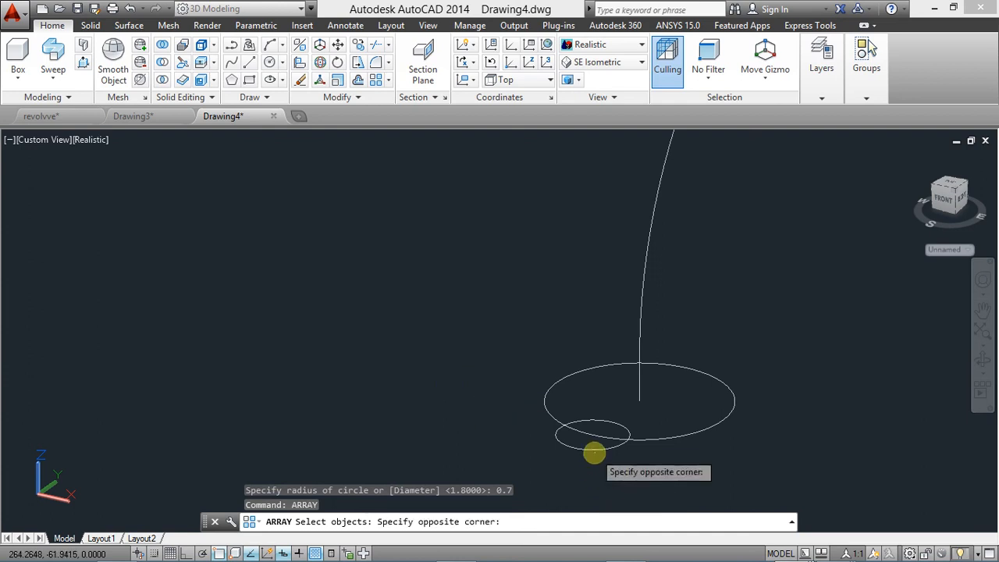
{"action": "left_click", "coordinate": [596, 447]}
{"action": "left_click", "coordinate": [595, 447]}
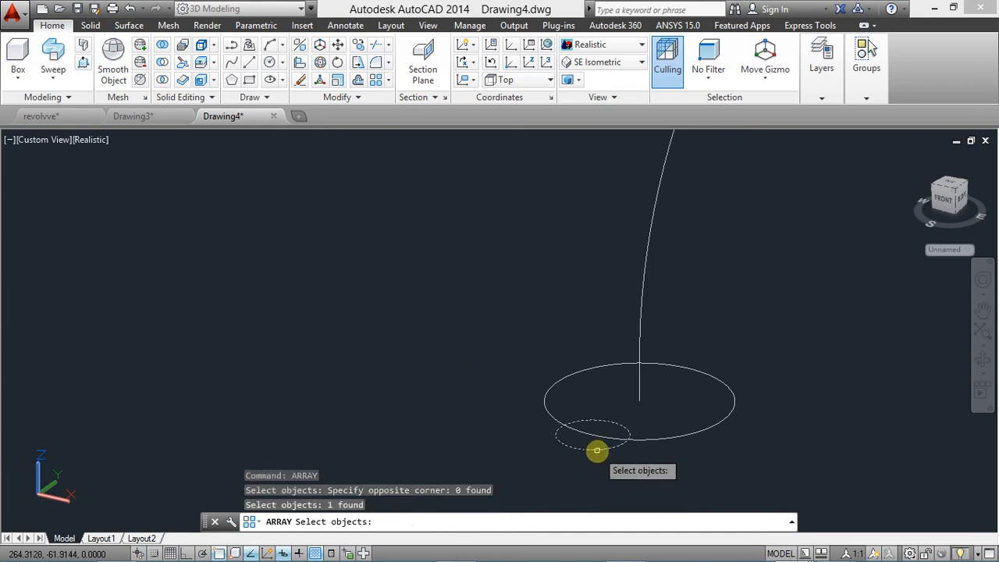
{"action": "key", "text": "Return"}
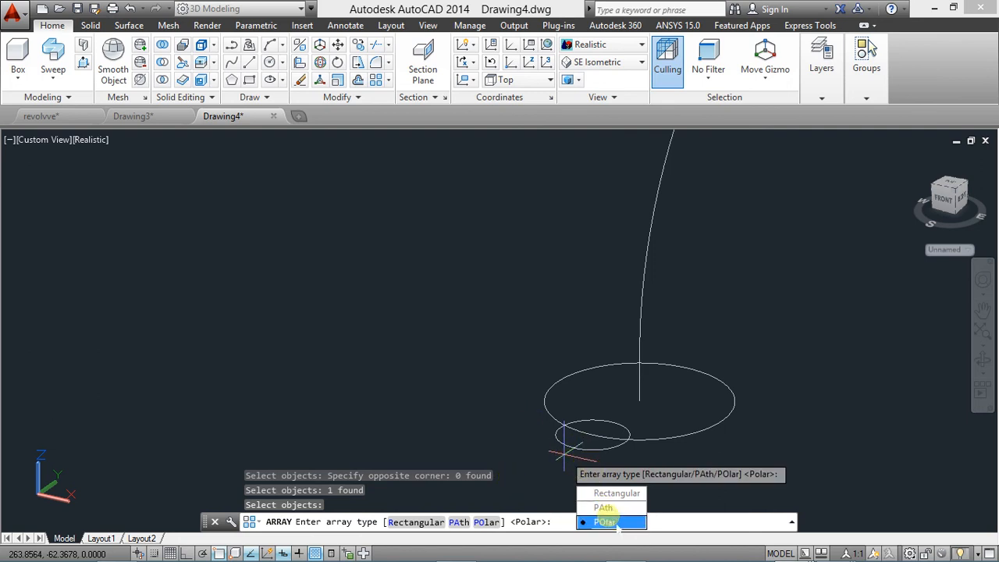
{"action": "key", "text": "Escape"}
{"action": "middle_click_drag", "start_coordinate": [512, 290], "coordinate": [431, 189]}
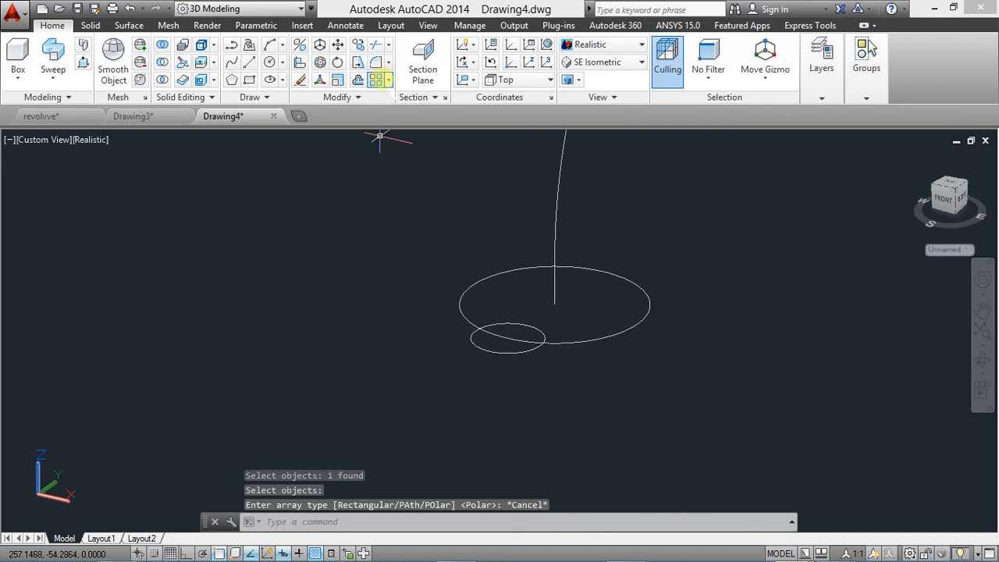
{"action": "left_click", "coordinate": [388, 80]}
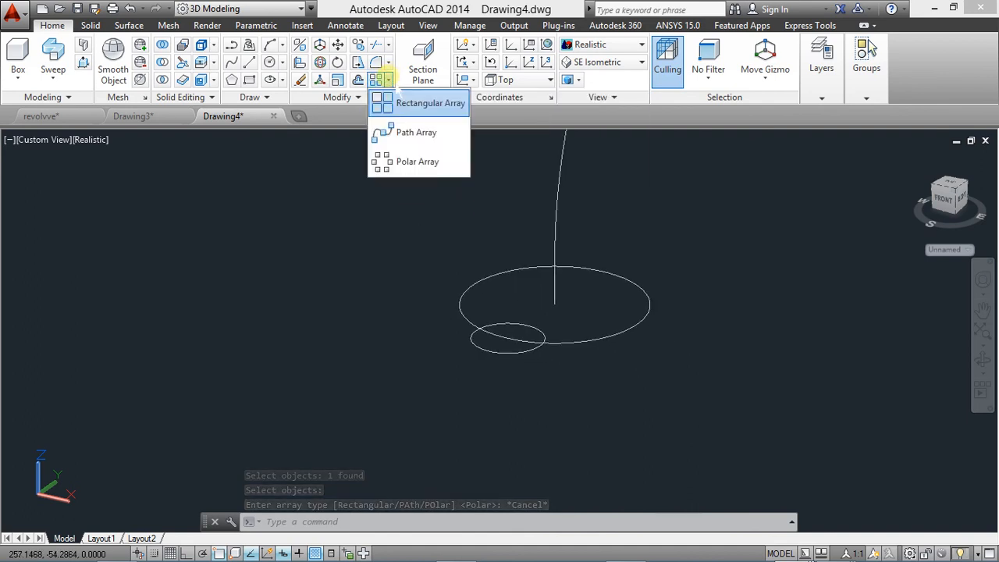
{"action": "left_click", "coordinate": [320, 350]}
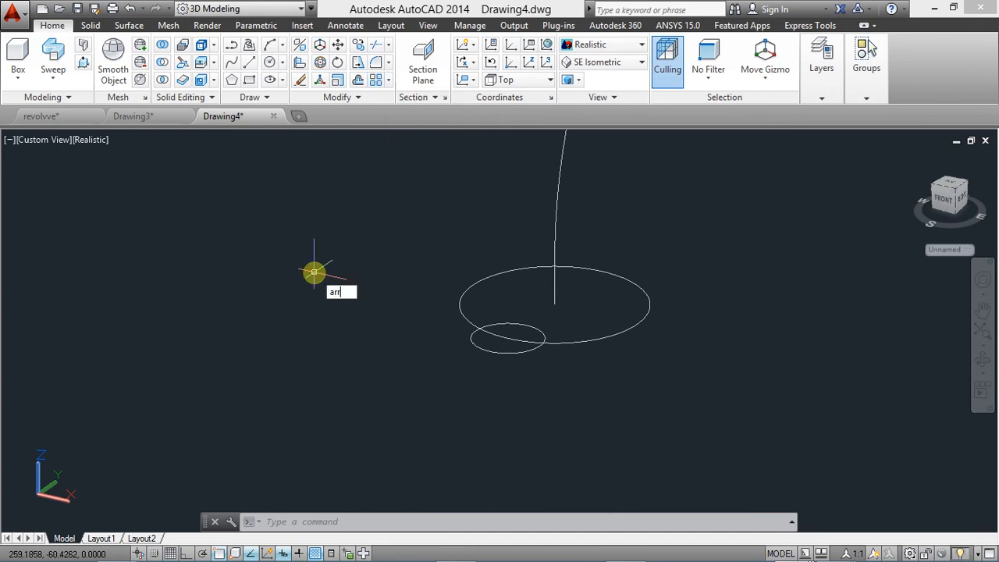
Create a polar array of the small circle around the large circle's centre point.
{"action": "type", "text": "arr"}
{"action": "key", "text": "Down"}
{"action": "key", "text": "Return"}
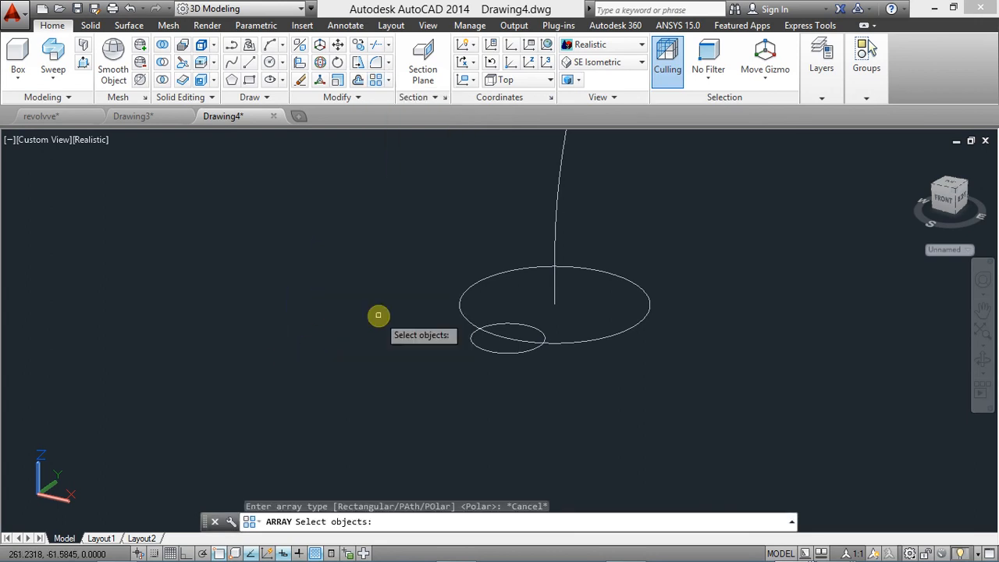
{"action": "left_click", "coordinate": [476, 345]}
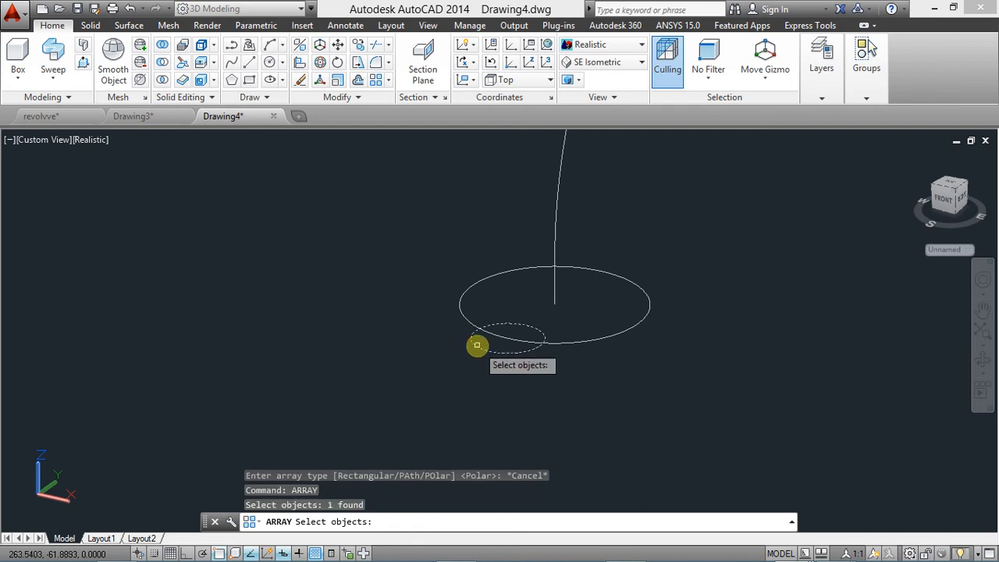
{"action": "key", "text": "Return"}
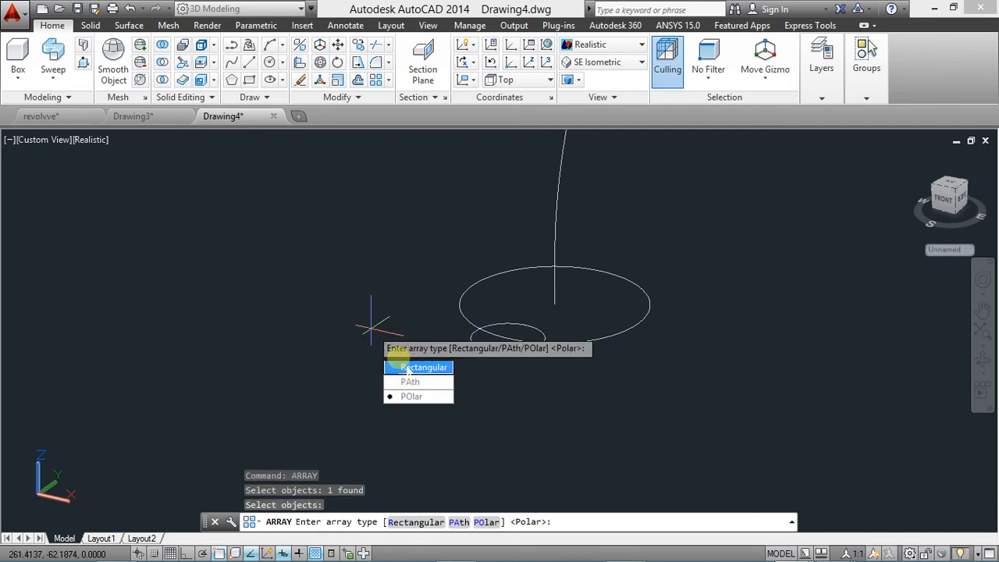
{"action": "left_click", "coordinate": [414, 397]}
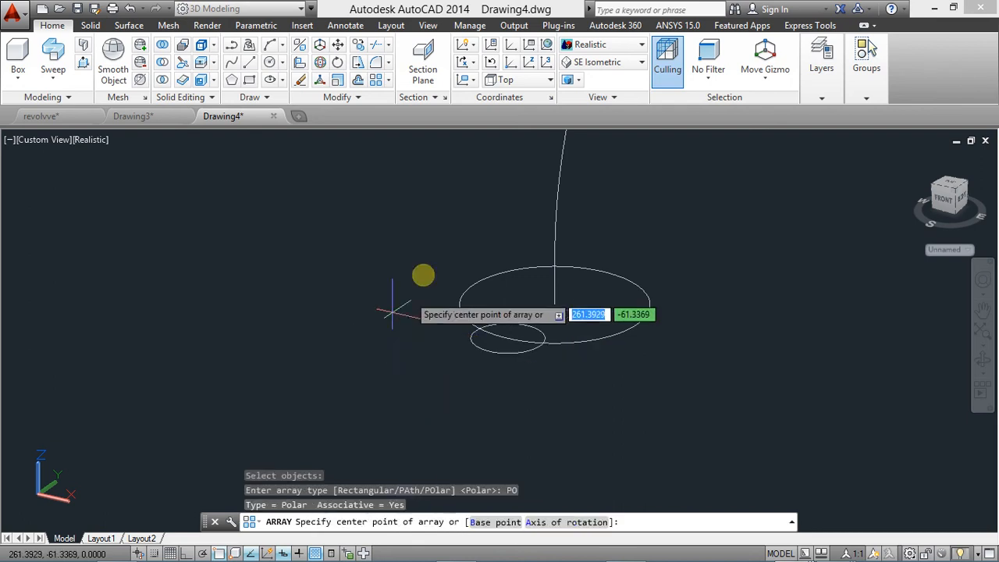
{"action": "left_click", "coordinate": [556, 305]}
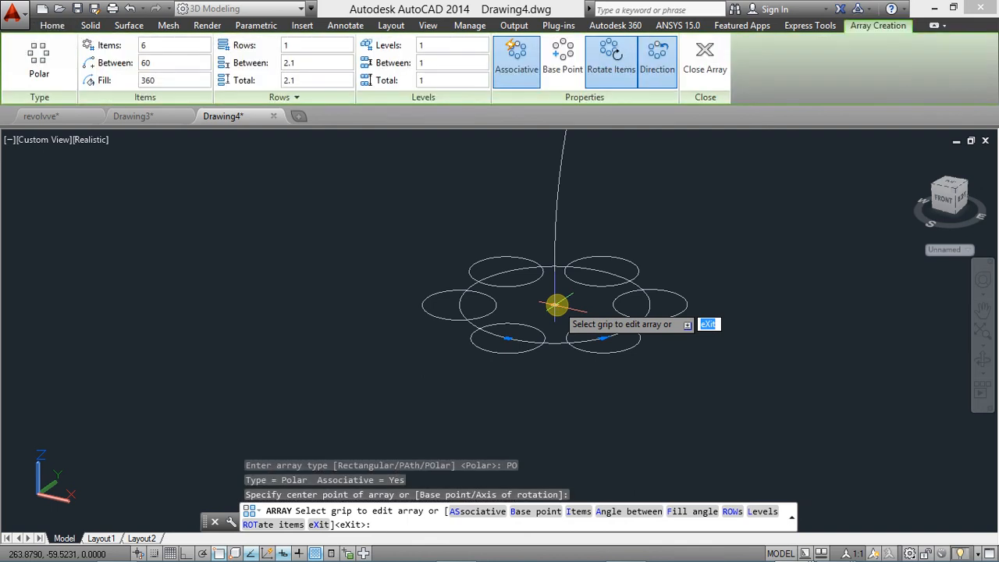
Undo the polar array and erase the small circle on the large circle's edge.
{"action": "left_click", "coordinate": [133, 9]}
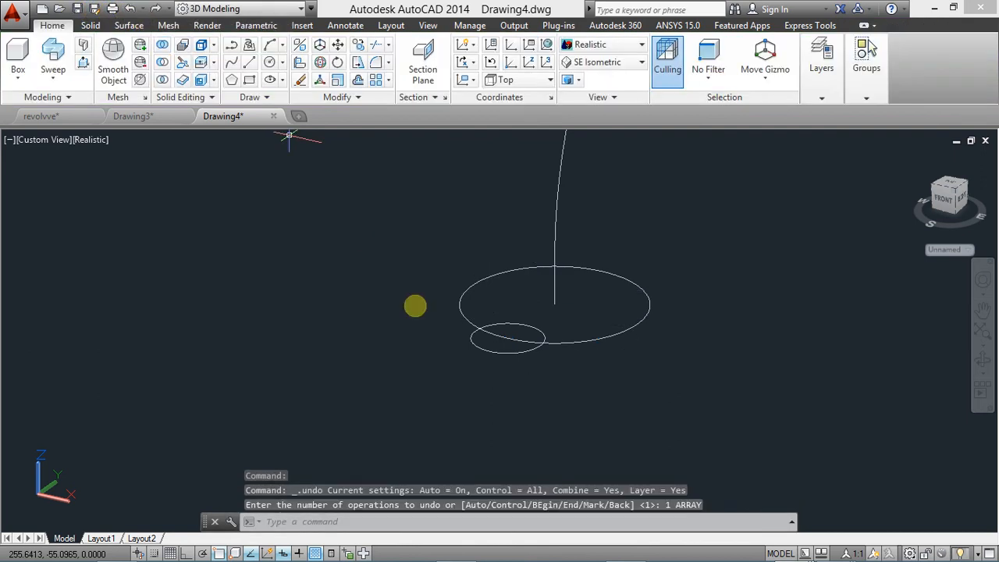
{"action": "left_click", "coordinate": [470, 335]}
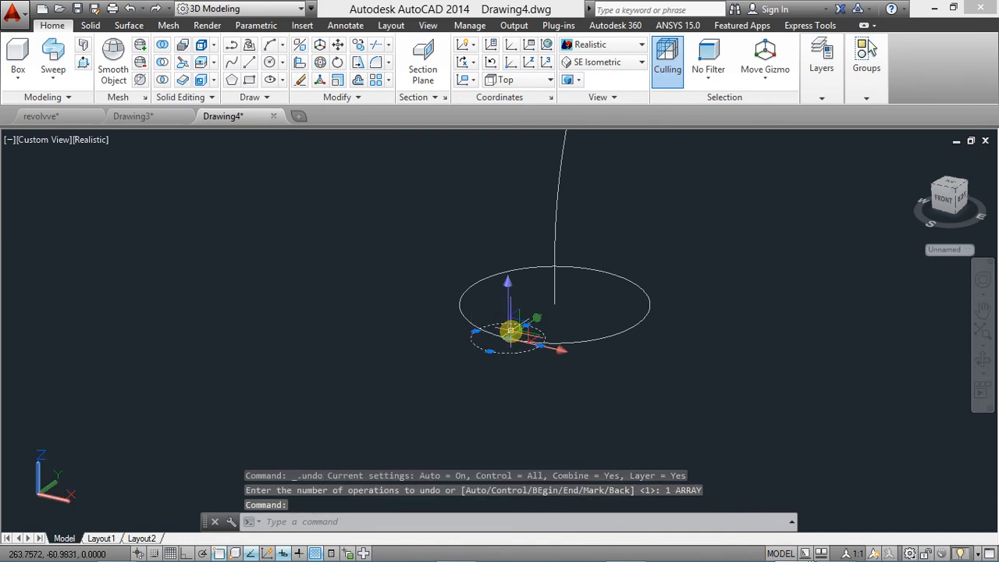
{"action": "key", "text": "Delete"}
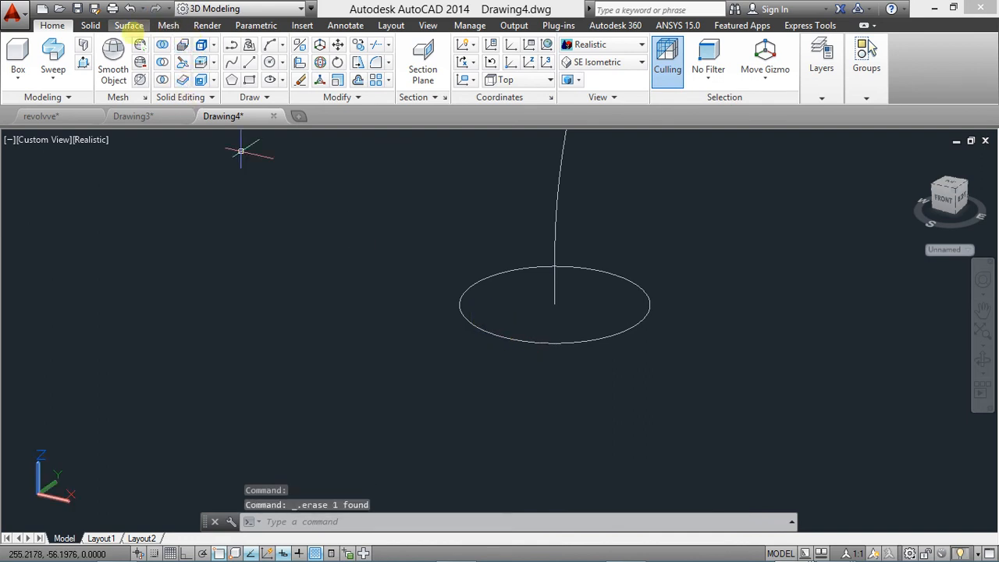
Draw a circle of radius 0.85 centred on the front quadrant of the large circle at the path's base.
{"action": "left_click", "coordinate": [268, 62]}
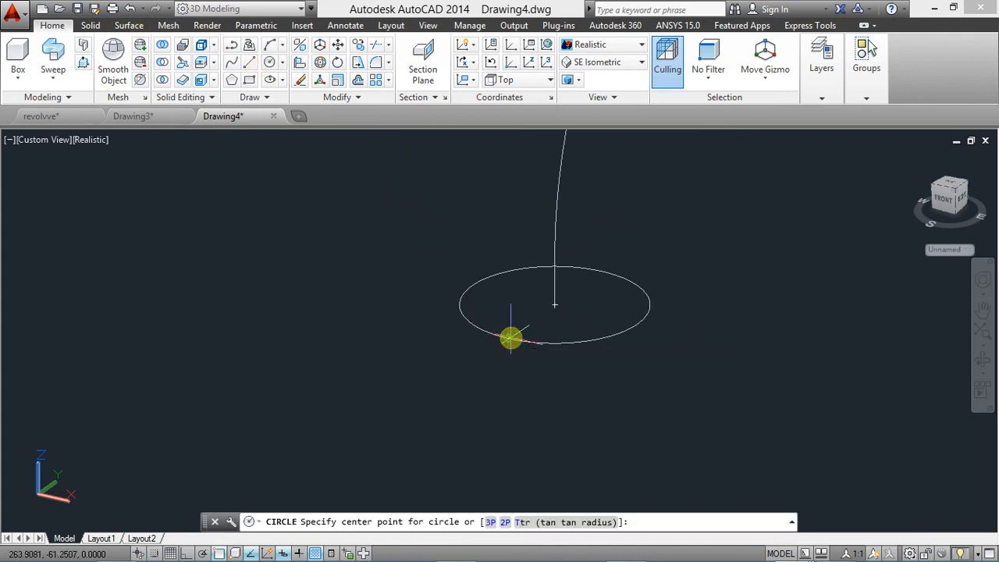
{"action": "left_click", "coordinate": [511, 337]}
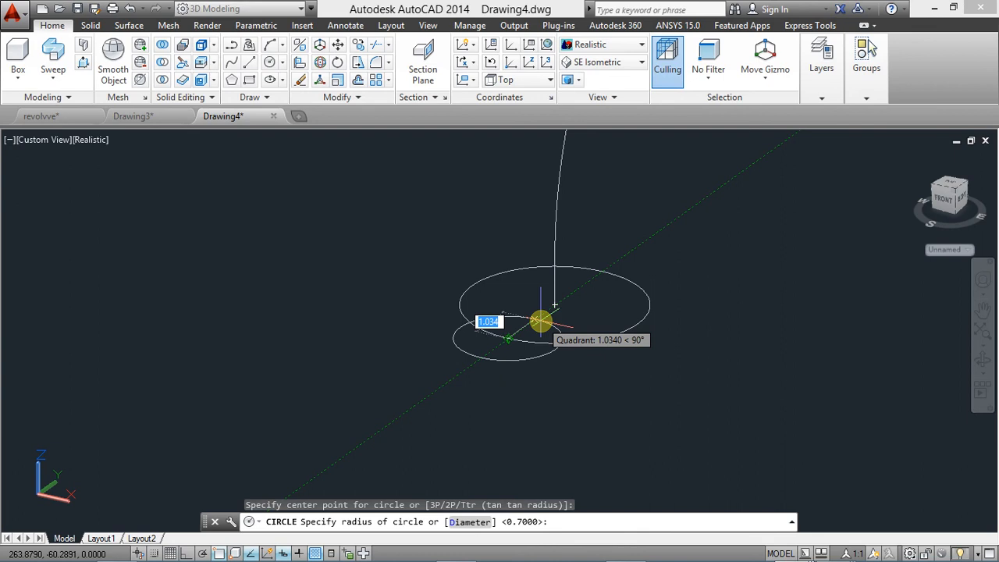
{"action": "type", "text": "."}
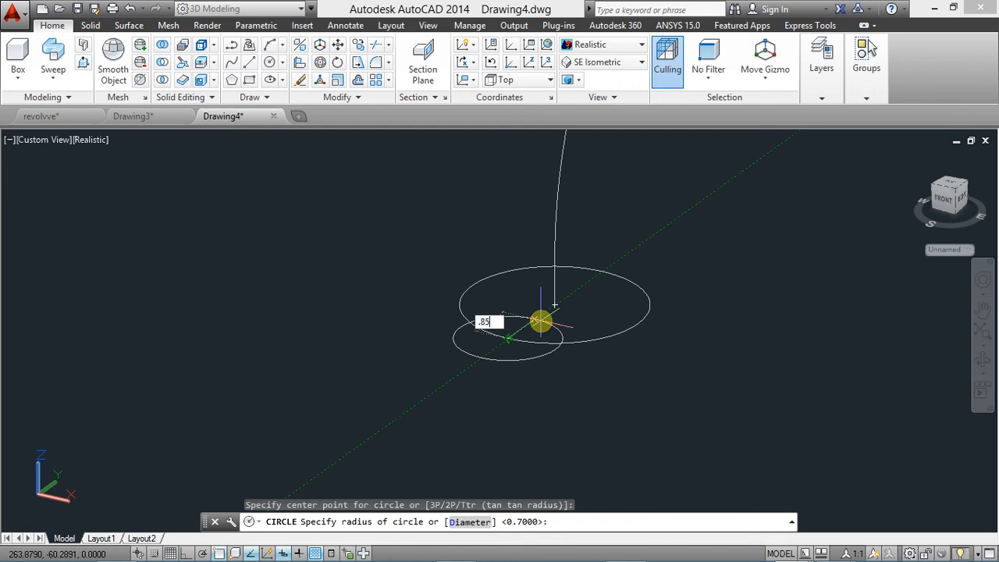
{"action": "type", "text": "85"}
{"action": "key", "text": "Return"}
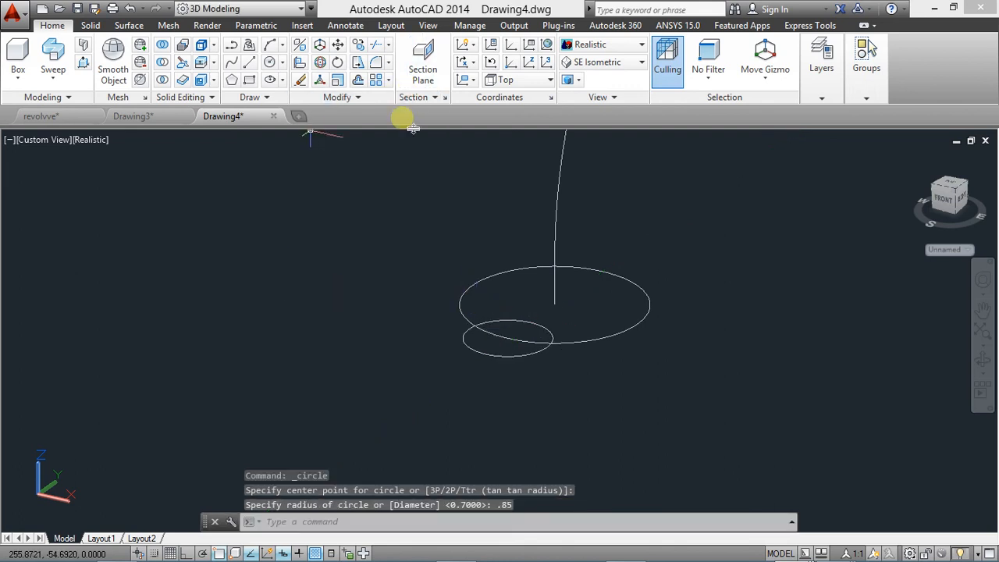
Create a polar array of six of the 0.85-radius circles around the large circle's centre point.
{"action": "type", "text": "ar"}
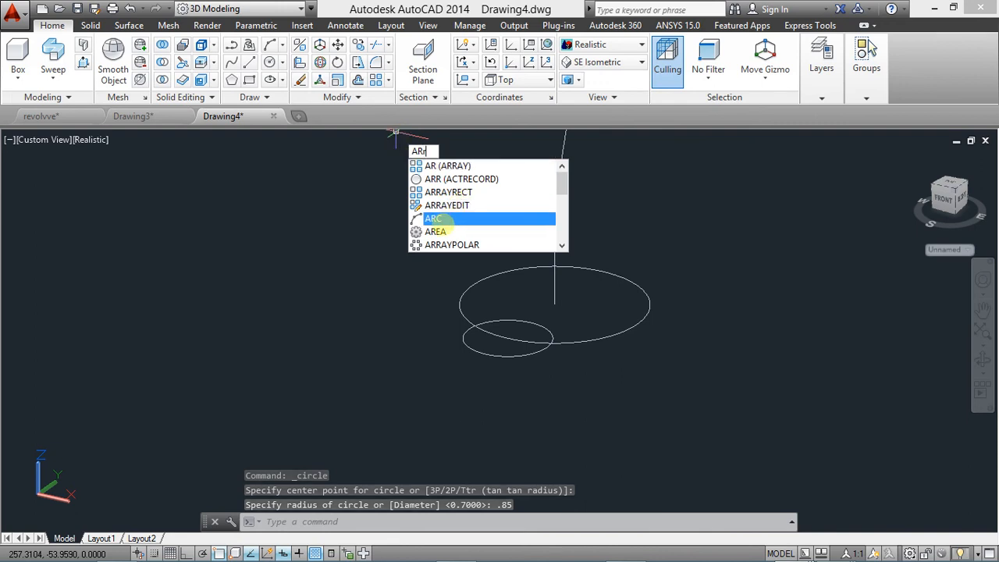
{"action": "type", "text": "r"}
{"action": "left_click", "coordinate": [433, 173]}
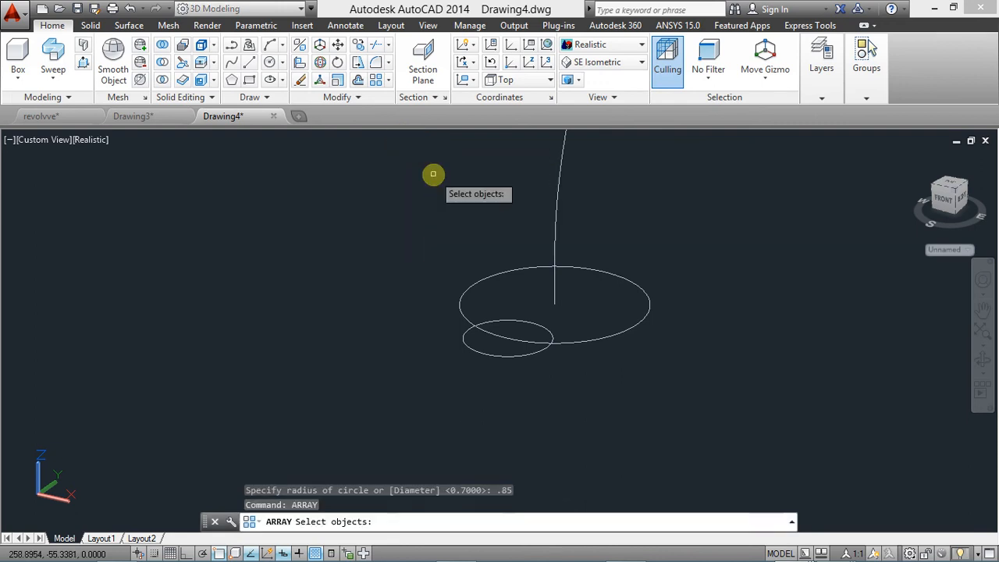
{"action": "left_click", "coordinate": [469, 348]}
{"action": "key", "text": "Return"}
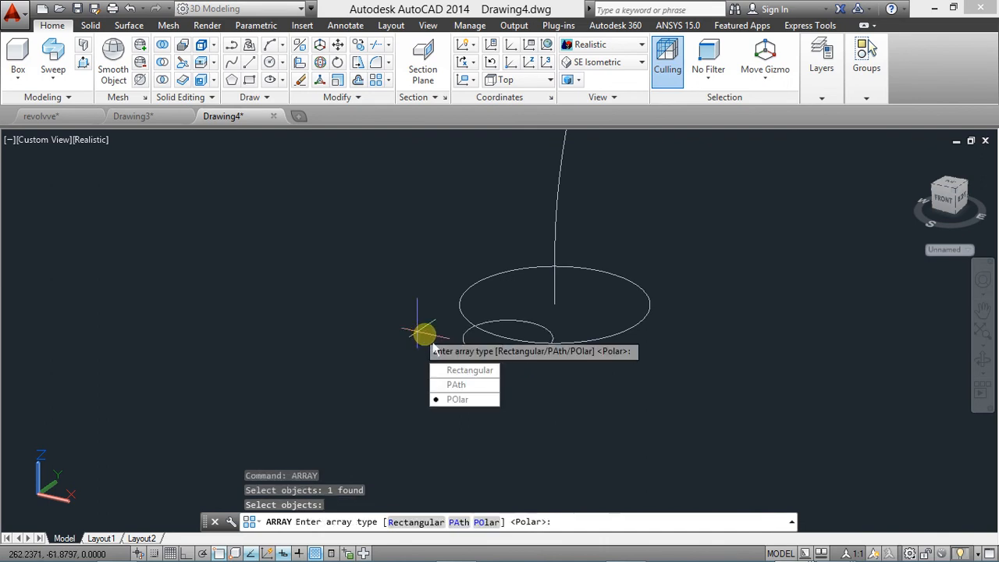
{"action": "left_click", "coordinate": [454, 399]}
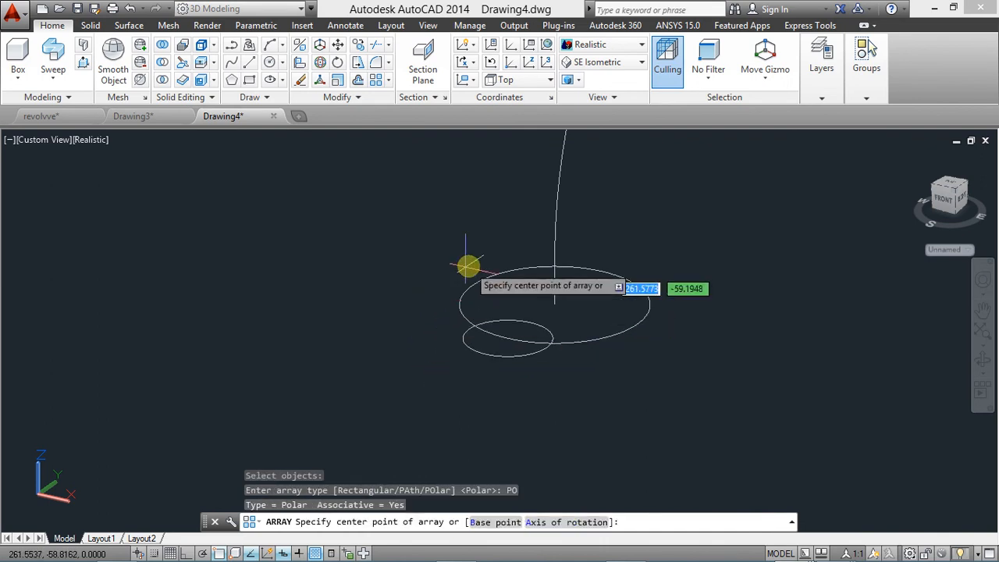
{"action": "left_click", "coordinate": [553, 304]}
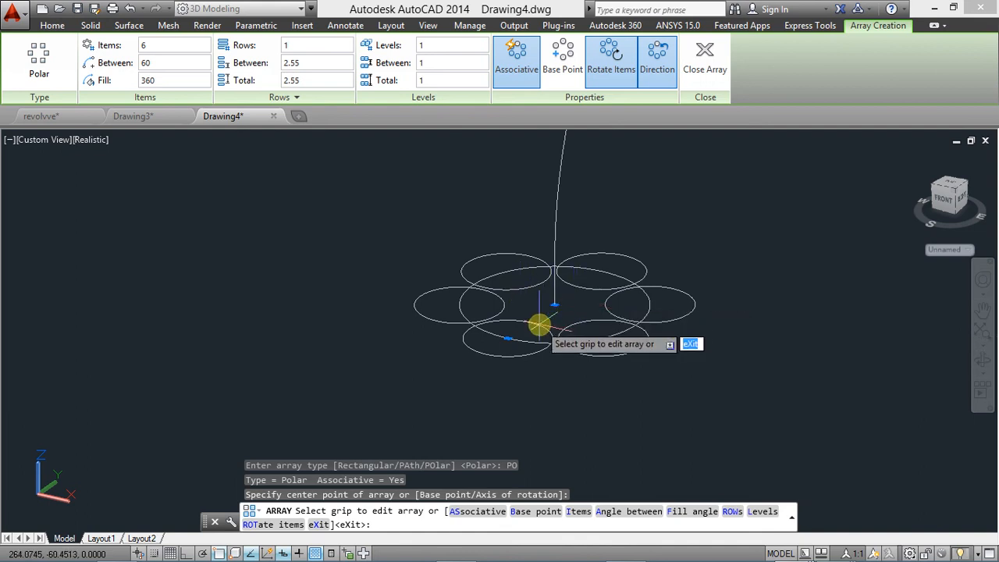
Leave the array command, and undo both the polar array and the 0.85-radius circle.
{"action": "key", "text": "ctrl+z"}
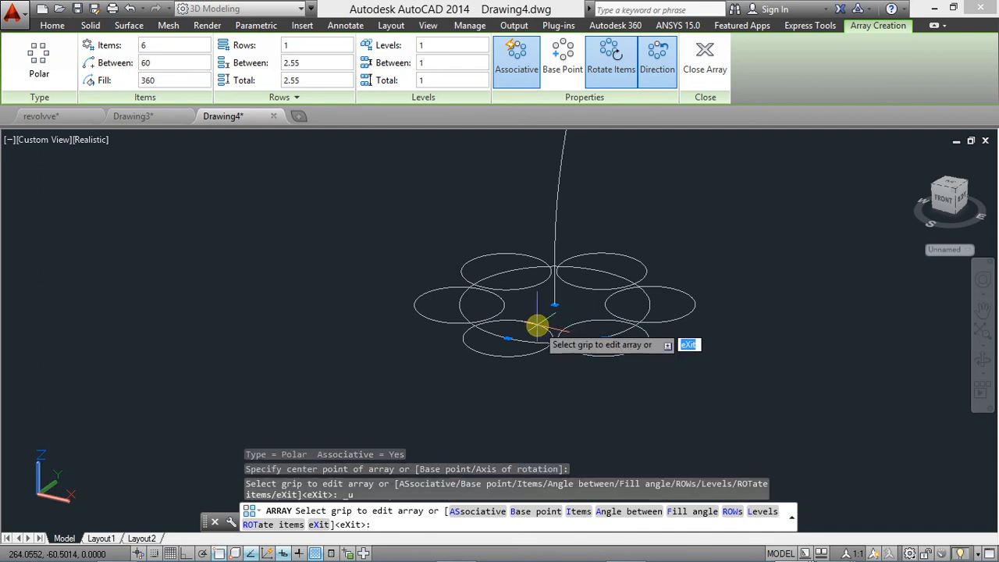
{"action": "key", "text": "Escape"}
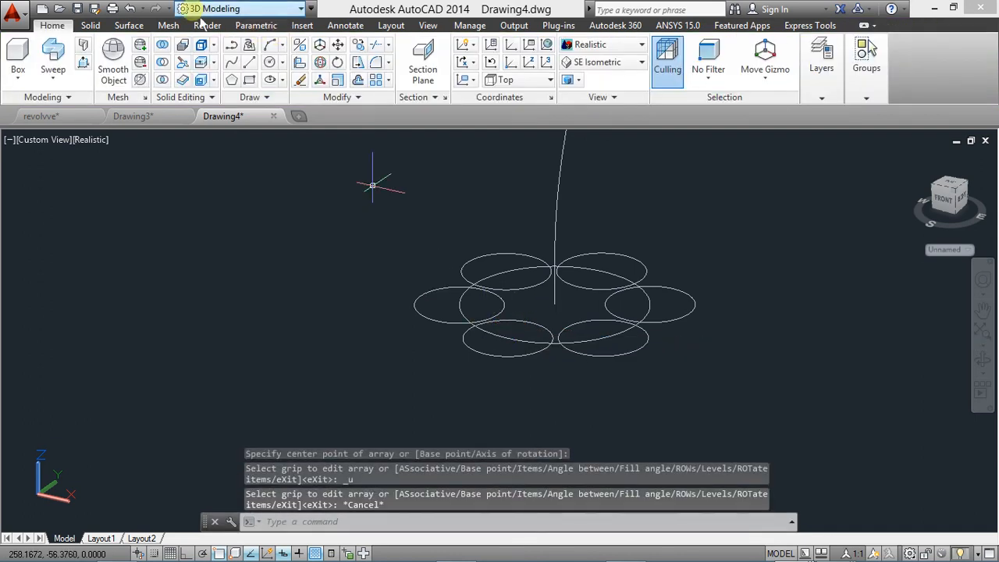
{"action": "left_click", "coordinate": [129, 8]}
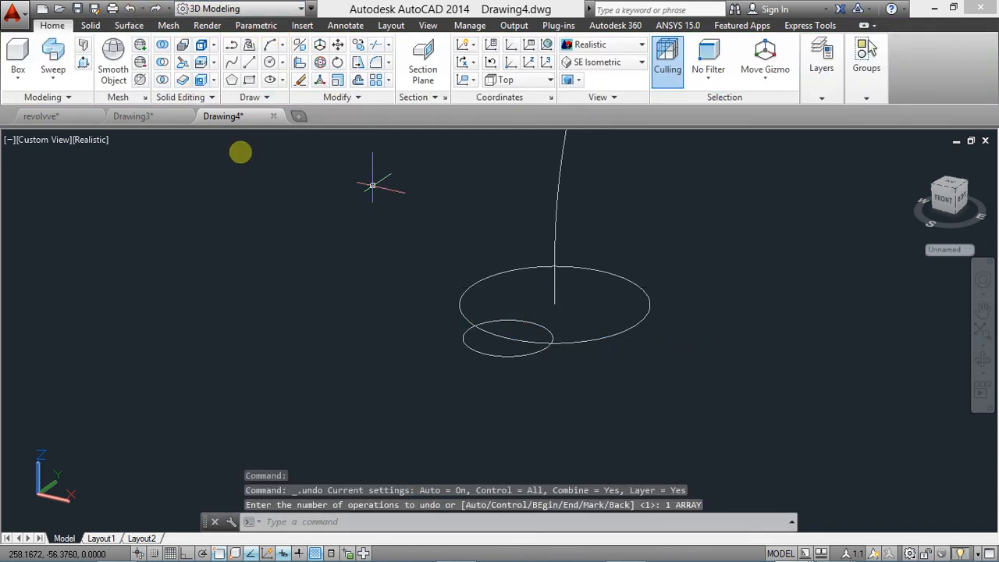
{"action": "left_click", "coordinate": [129, 9]}
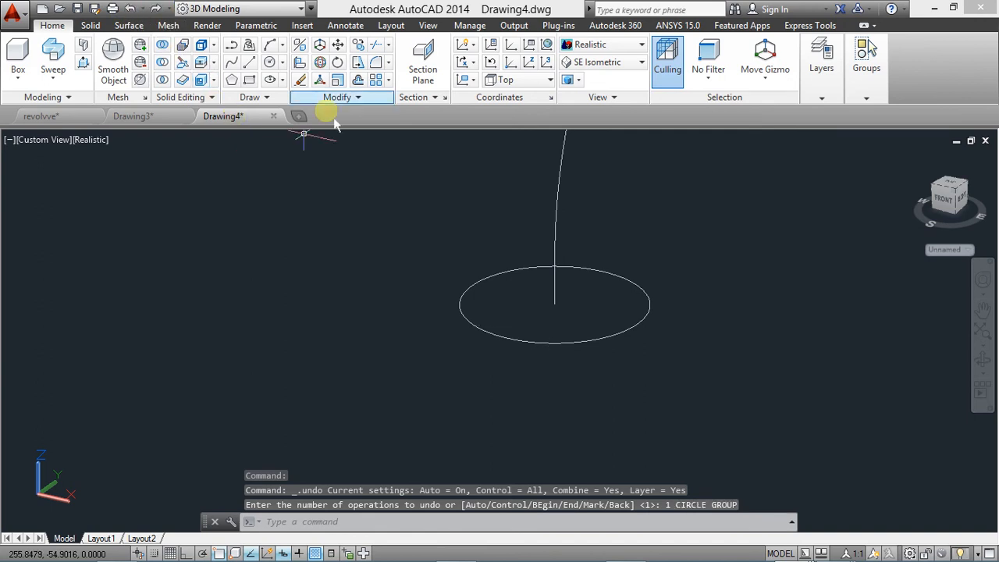
Draw a circle of radius 0.9 centred on the front quadrant of the large circle at the path's base.
{"action": "left_click", "coordinate": [270, 62]}
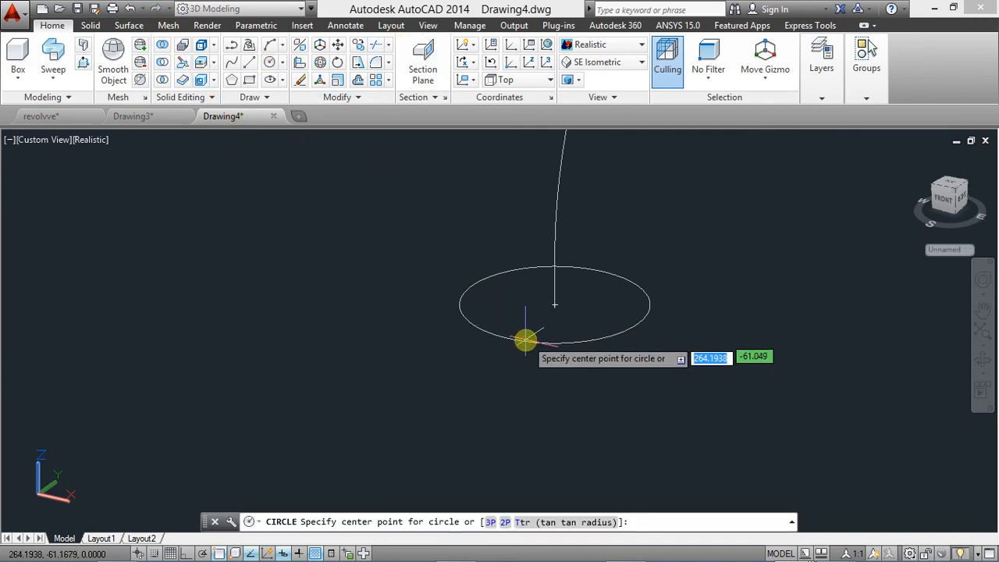
{"action": "left_click", "coordinate": [507, 337]}
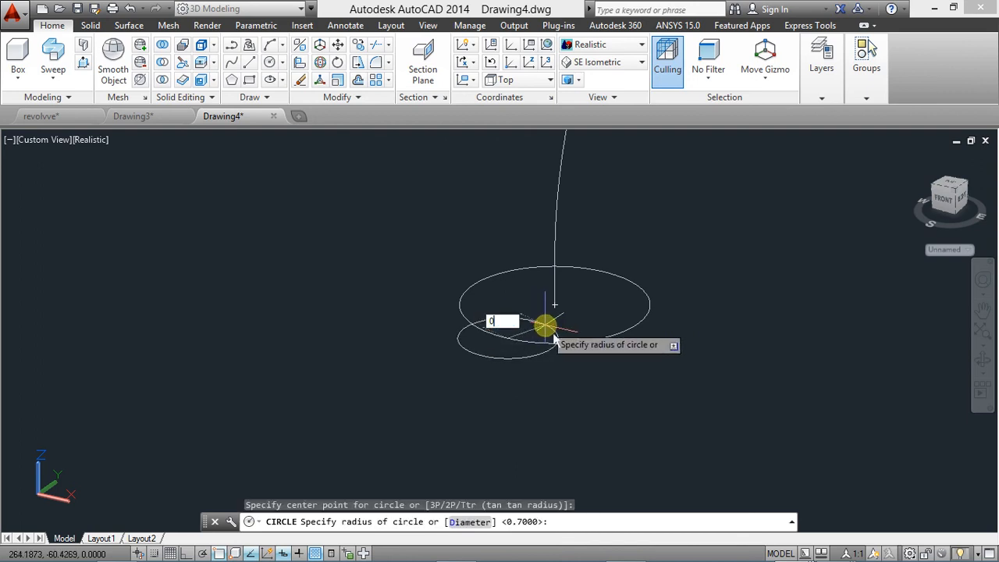
{"action": "key", "text": "Return"}
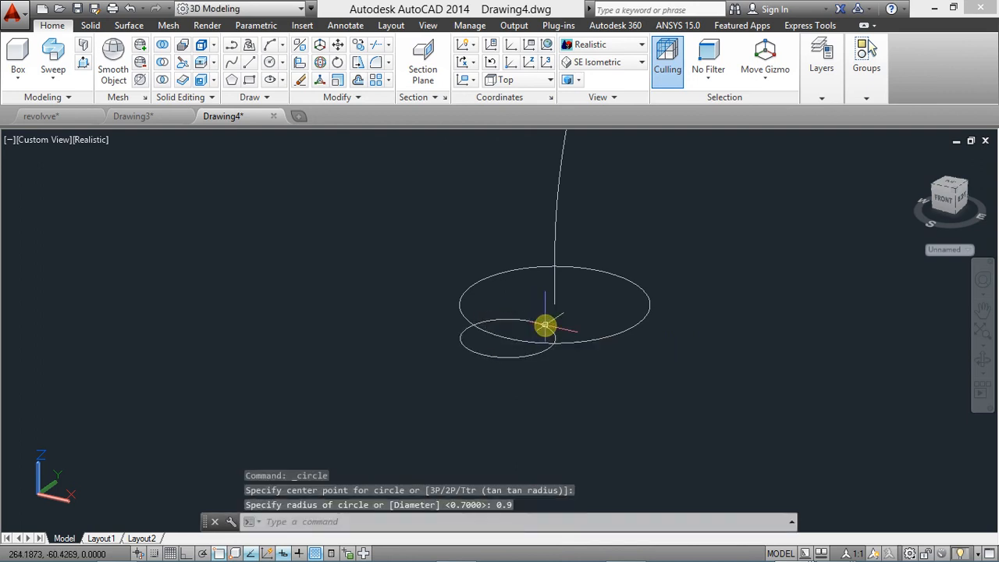
Array the 0.9-radius circle in a polar pattern of six items over 360° around the large circle's centre point.
{"action": "type", "text": "a"}
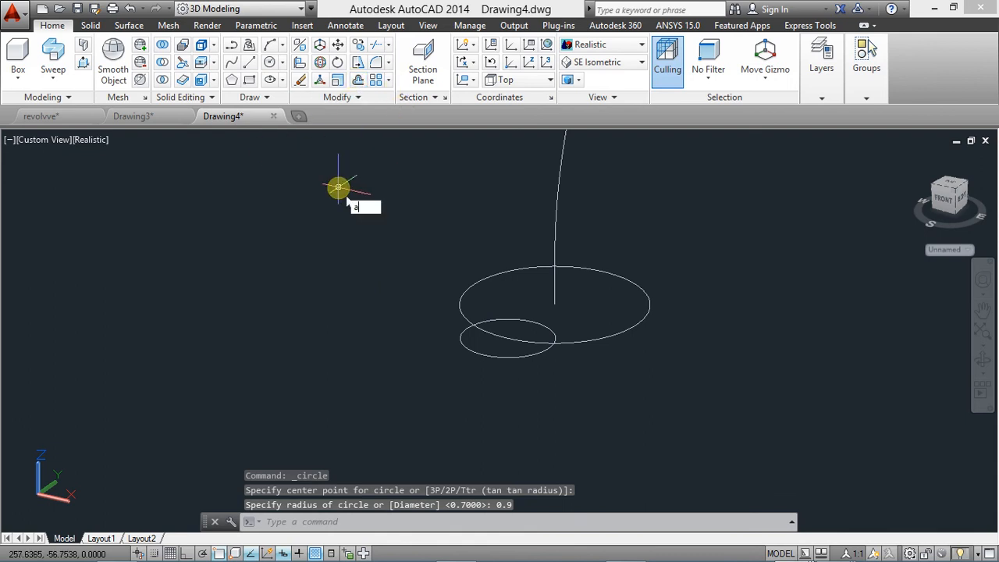
{"action": "type", "text": "rra"}
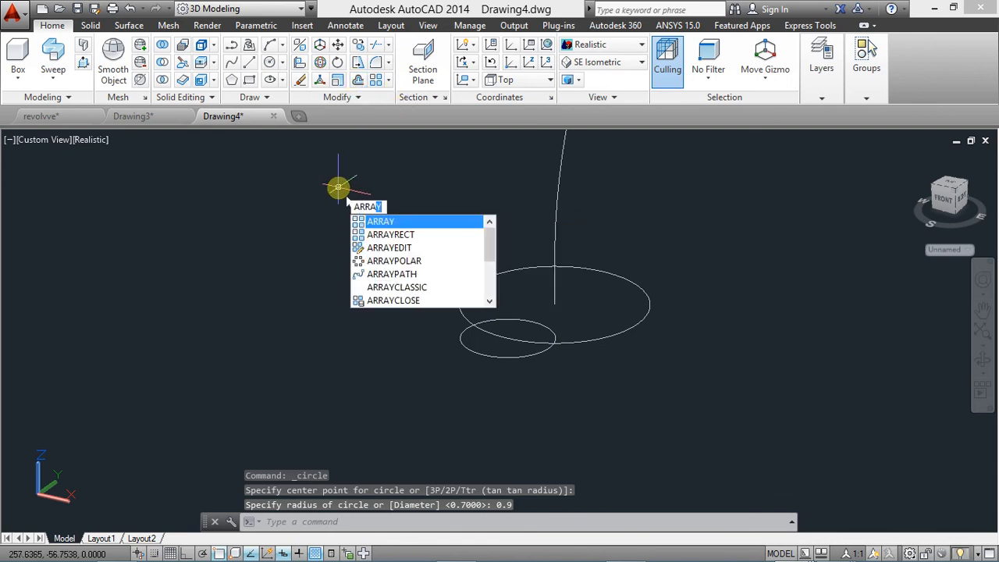
{"action": "key", "text": "Return"}
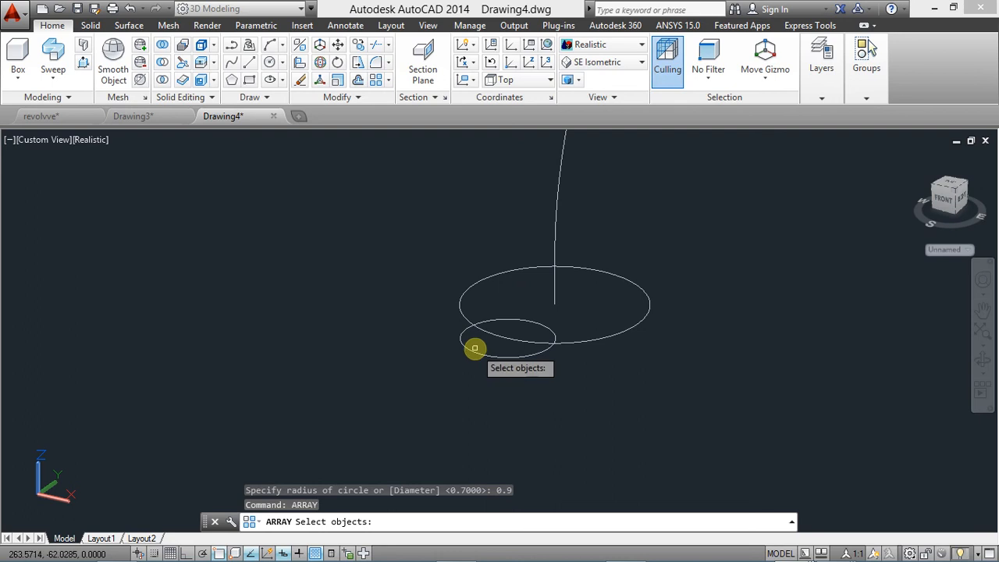
{"action": "left_click", "coordinate": [475, 348]}
{"action": "key", "text": "Return"}
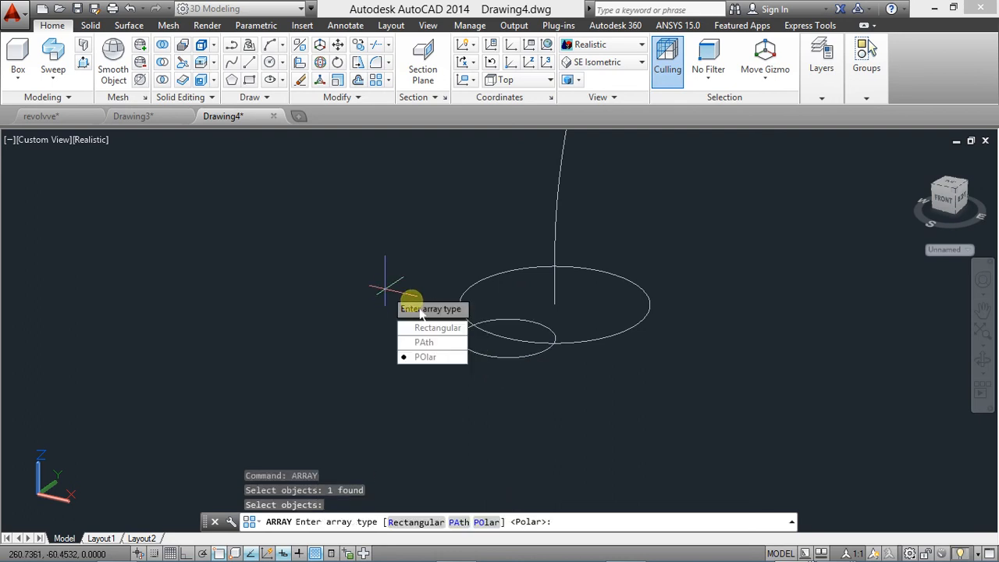
{"action": "left_click", "coordinate": [441, 357]}
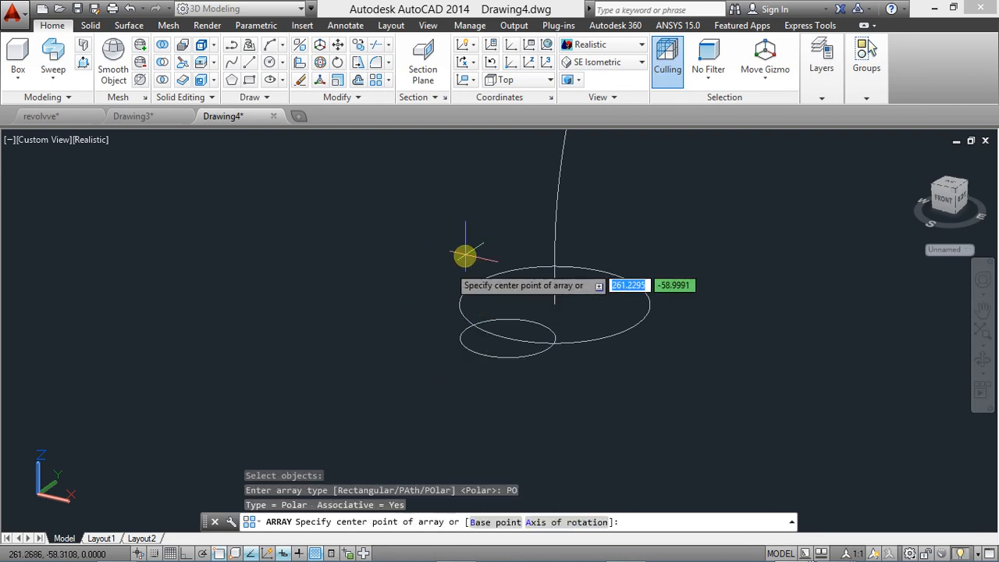
{"action": "left_click", "coordinate": [548, 300]}
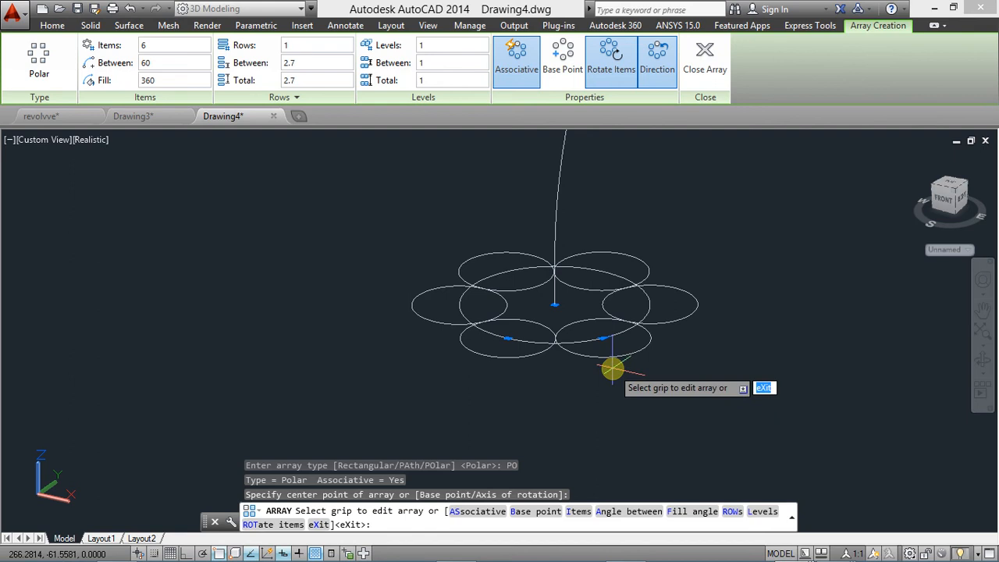
{"action": "key", "text": "Escape"}
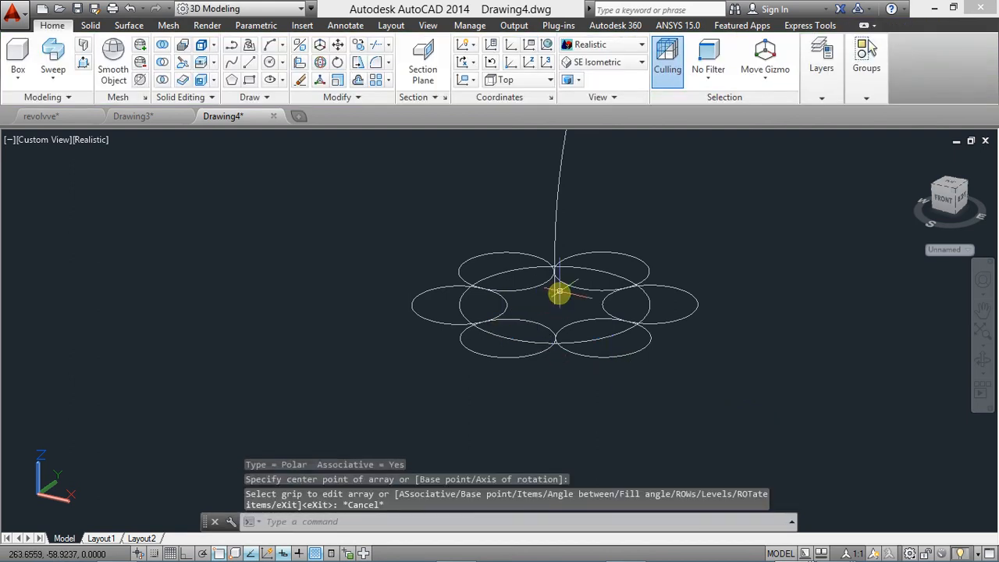
Erase the large circle inside the ring of small circles at the path's base.
{"action": "scroll", "coordinate": [560, 290], "scroll_direction": "down", "scroll_amount": 5}
{"action": "middle_click_drag", "start_coordinate": [560, 288], "coordinate": [435, 327]}
{"action": "scroll", "coordinate": [431, 319], "scroll_direction": "up", "scroll_amount": 2}
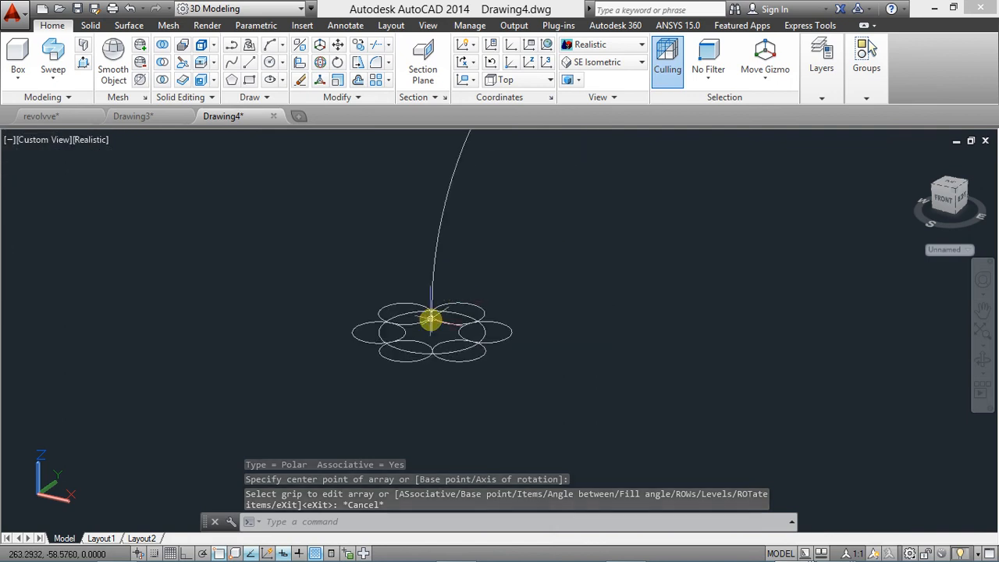
{"action": "scroll", "coordinate": [431, 320], "scroll_direction": "up", "scroll_amount": 2}
{"action": "left_click", "coordinate": [397, 312]}
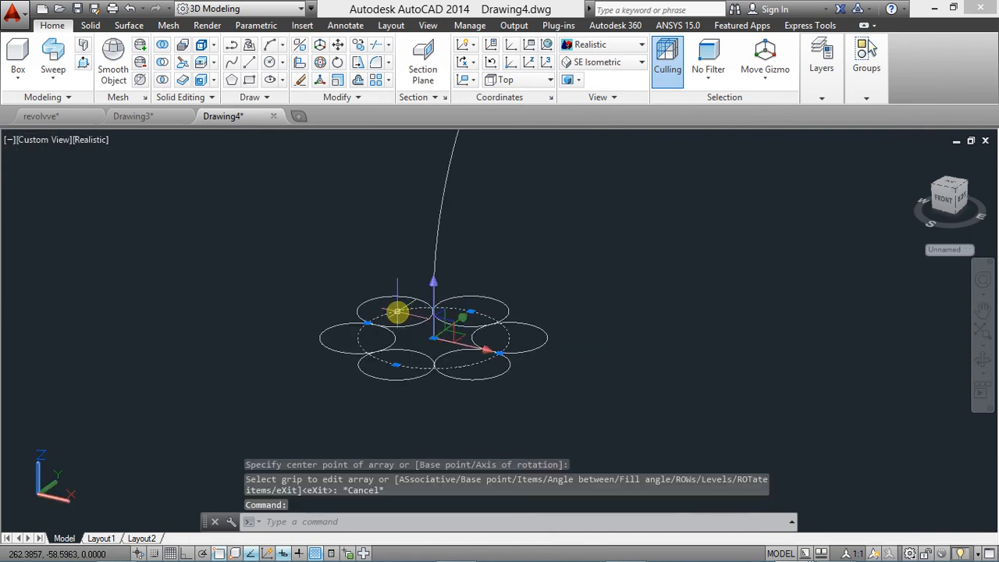
{"action": "key", "text": "Delete"}
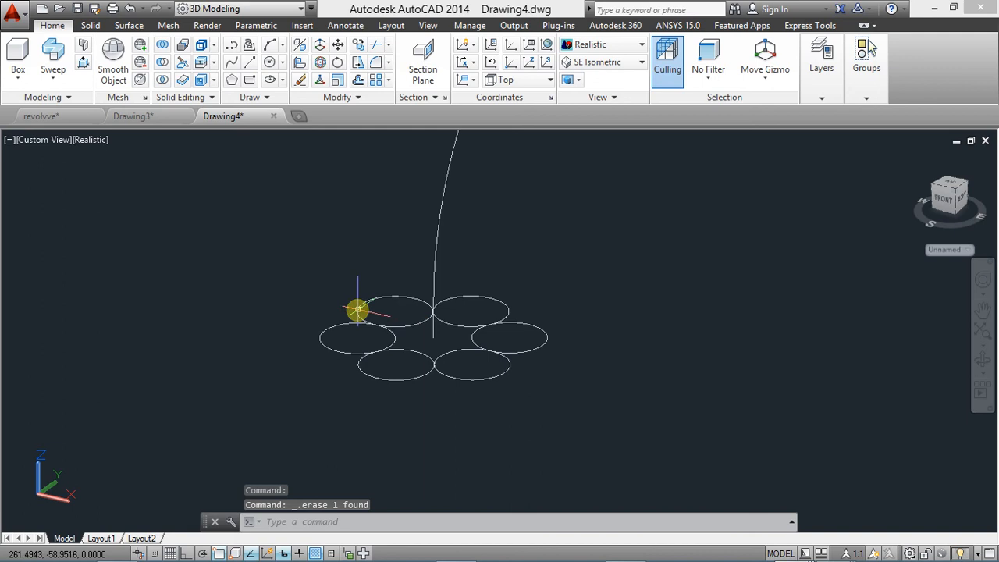
Explode the polar array of small circles and check that its circles can be selected individually.
{"action": "left_click", "coordinate": [373, 323]}
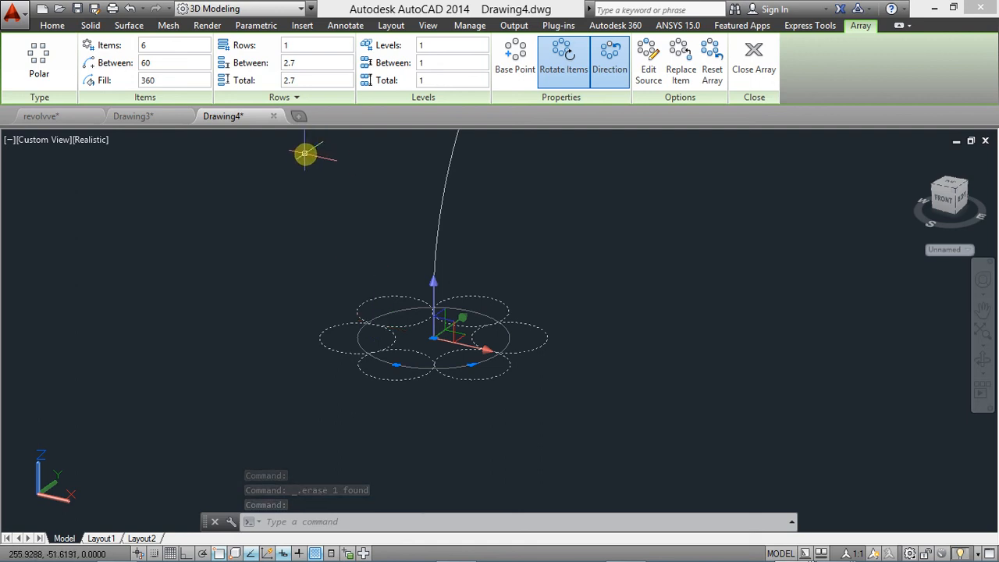
{"action": "key", "text": "Escape"}
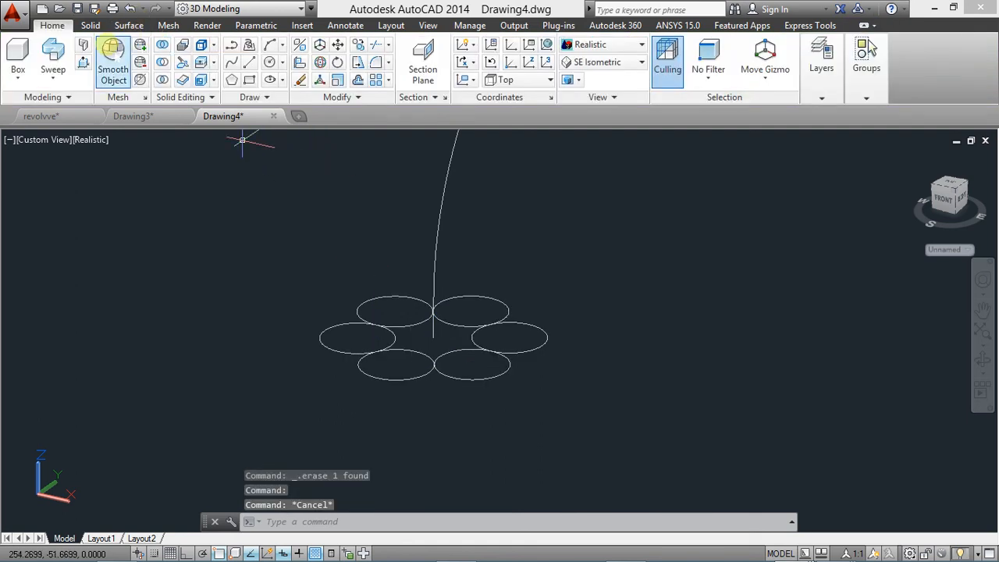
{"action": "left_click", "coordinate": [356, 97]}
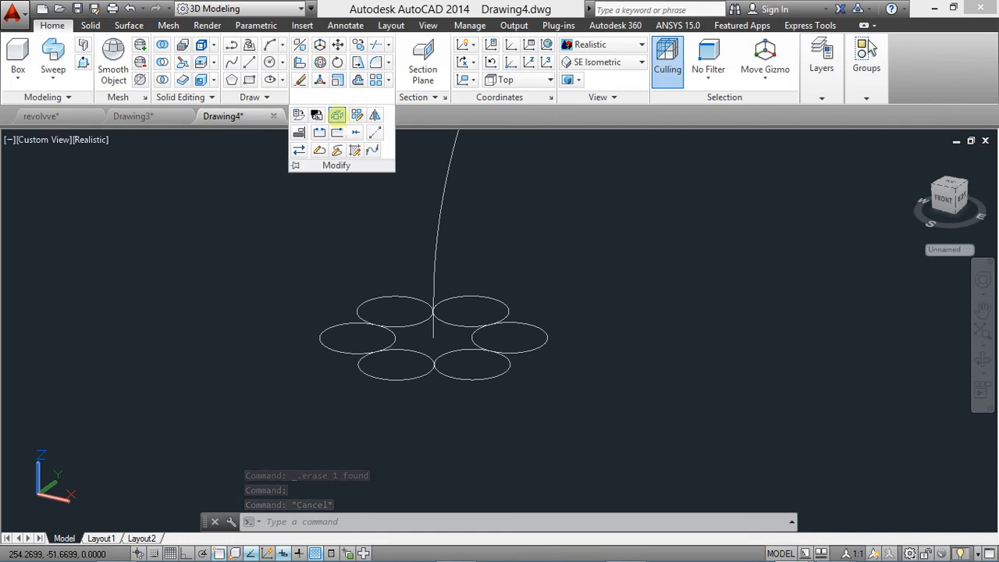
{"action": "left_click", "coordinate": [336, 115]}
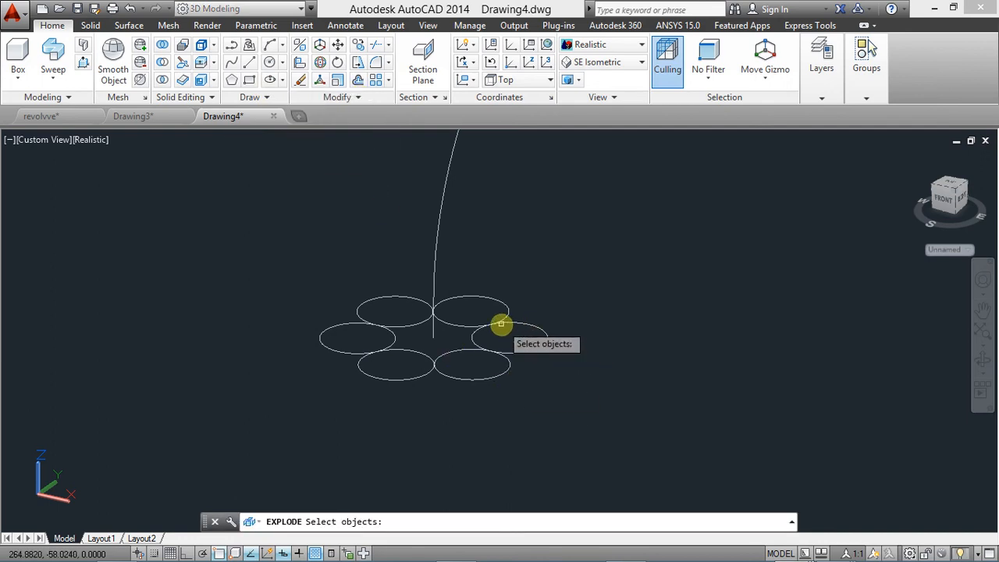
{"action": "left_click", "coordinate": [500, 323]}
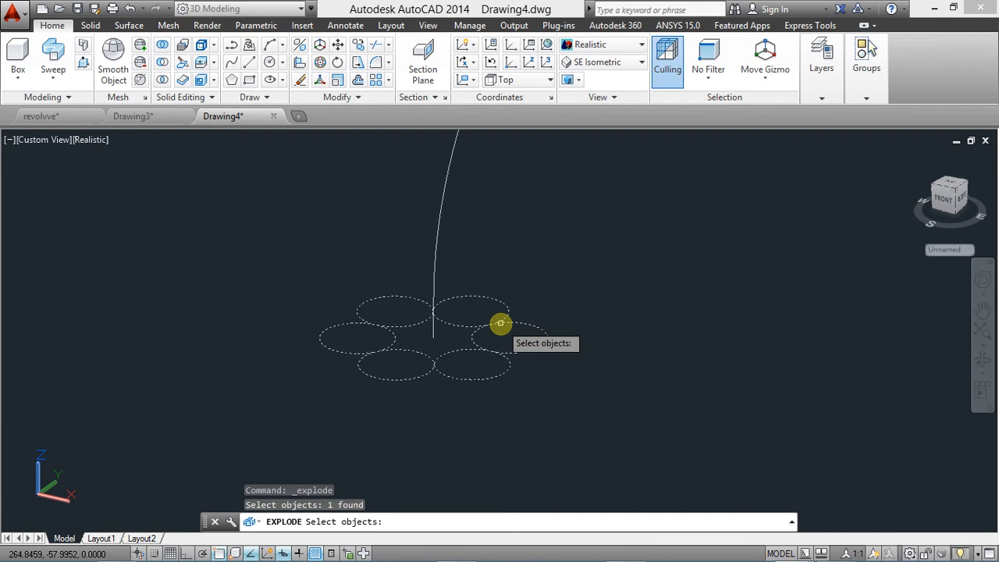
{"action": "key", "text": "Return"}
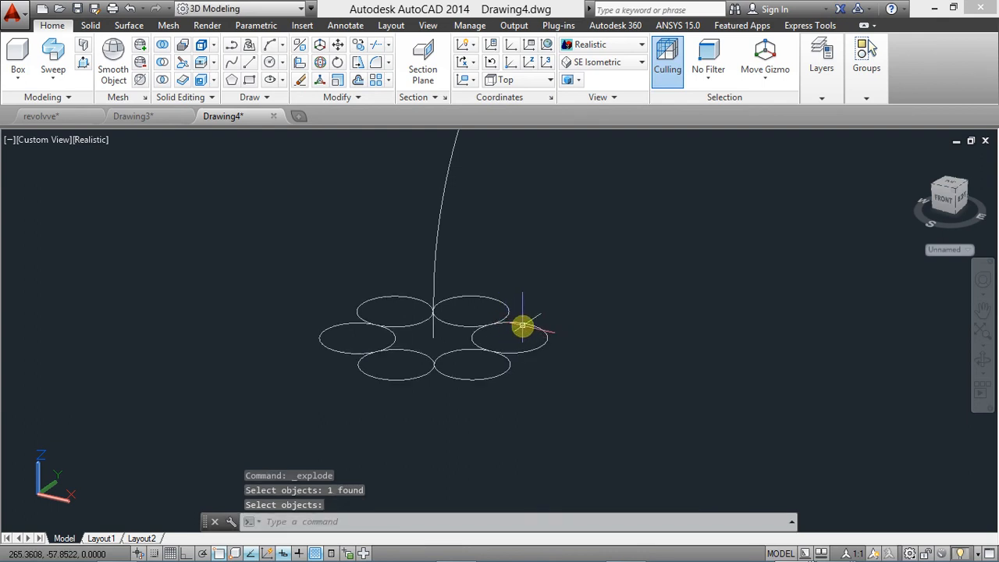
{"action": "left_click", "coordinate": [524, 332]}
{"action": "left_click", "coordinate": [453, 324]}
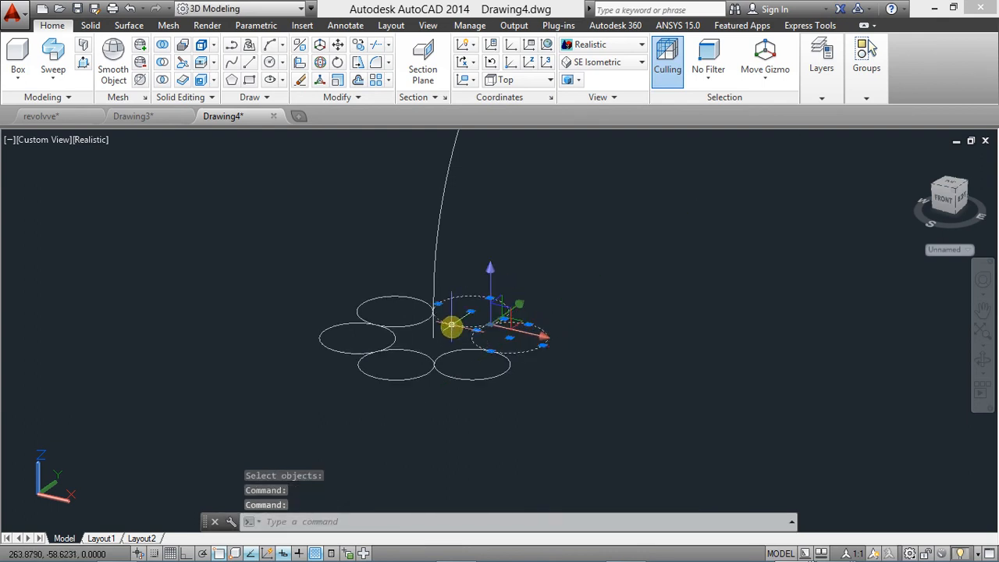
{"action": "key", "text": "Escape"}
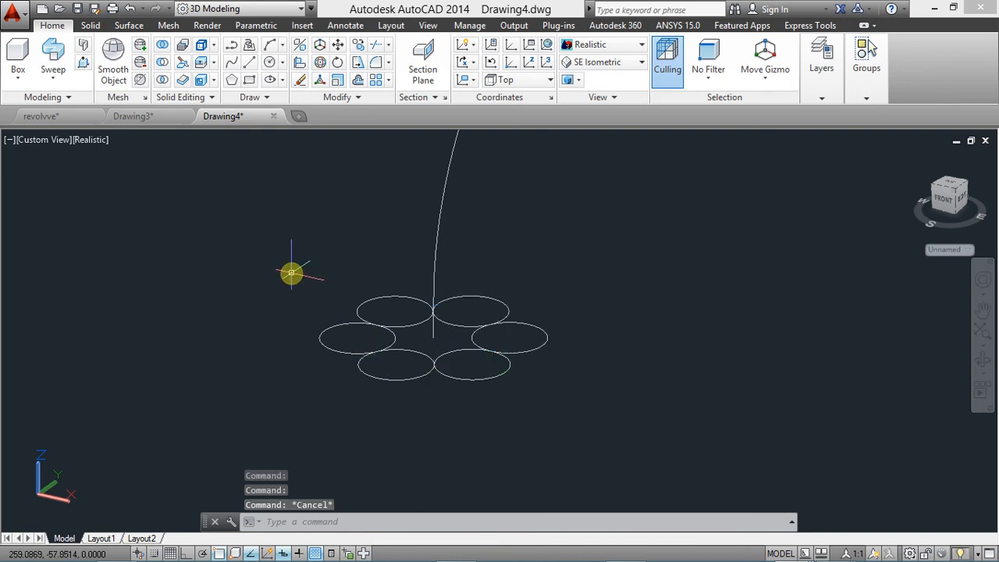
{"action": "scroll", "coordinate": [298, 270], "scroll_direction": "down", "scroll_amount": 2}
{"action": "middle_click_drag", "start_coordinate": [305, 263], "coordinate": [420, 334]}
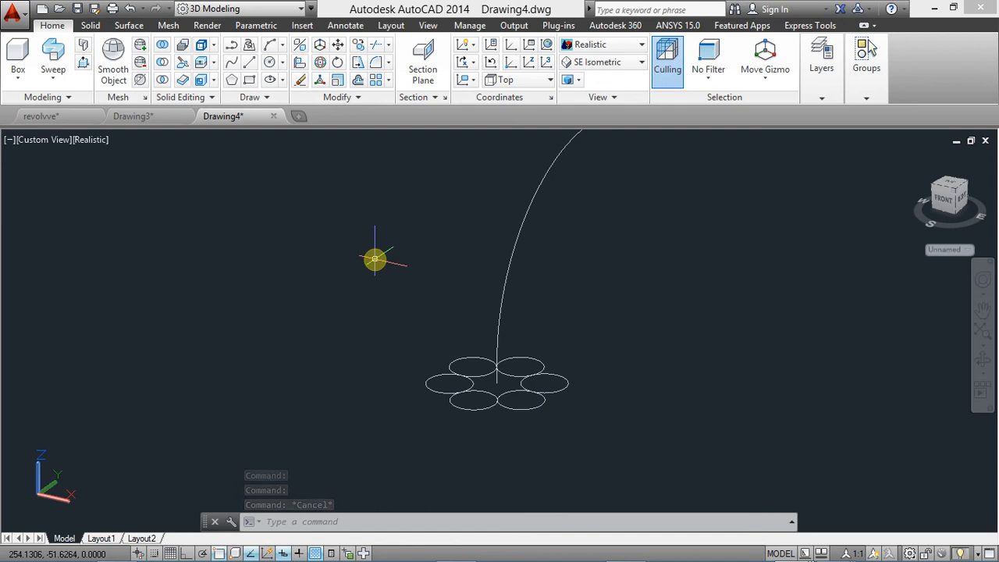
Sweep the six touching circles as solids along the filleted path with a twist angle of 1080.
{"action": "left_click", "coordinate": [53, 53]}
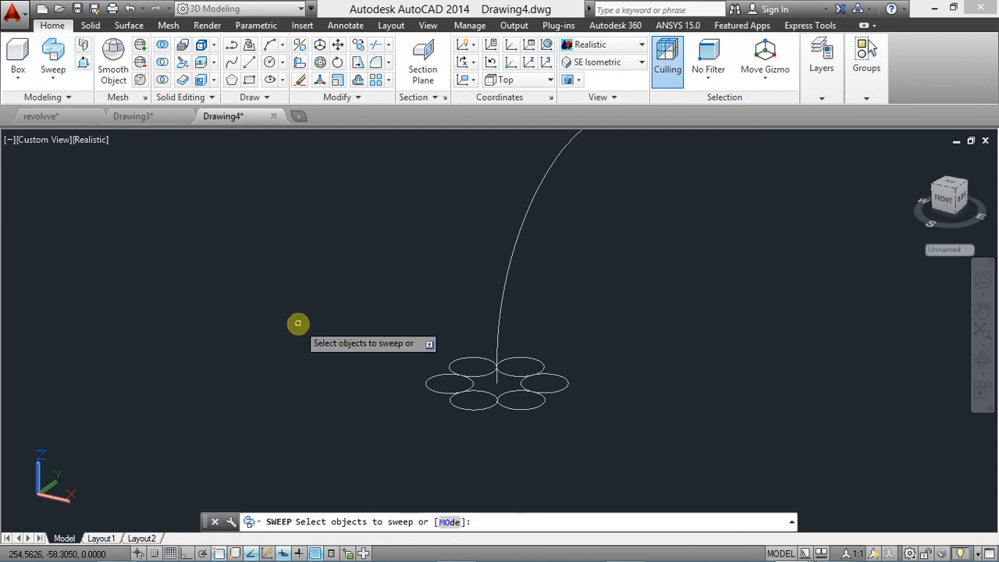
{"action": "left_click", "coordinate": [531, 405]}
{"action": "left_click", "coordinate": [512, 362]}
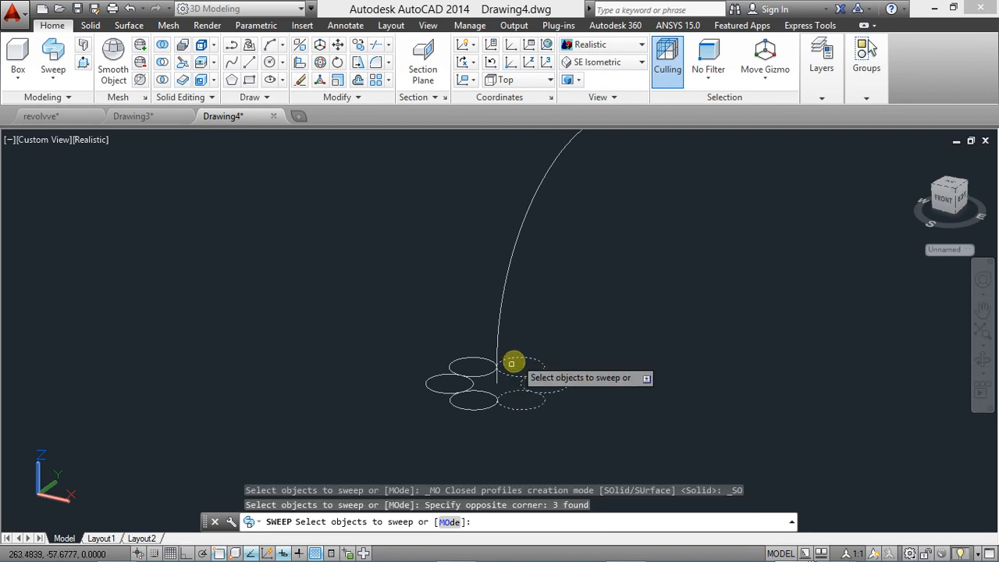
{"action": "left_click", "coordinate": [463, 412]}
{"action": "left_click", "coordinate": [437, 352]}
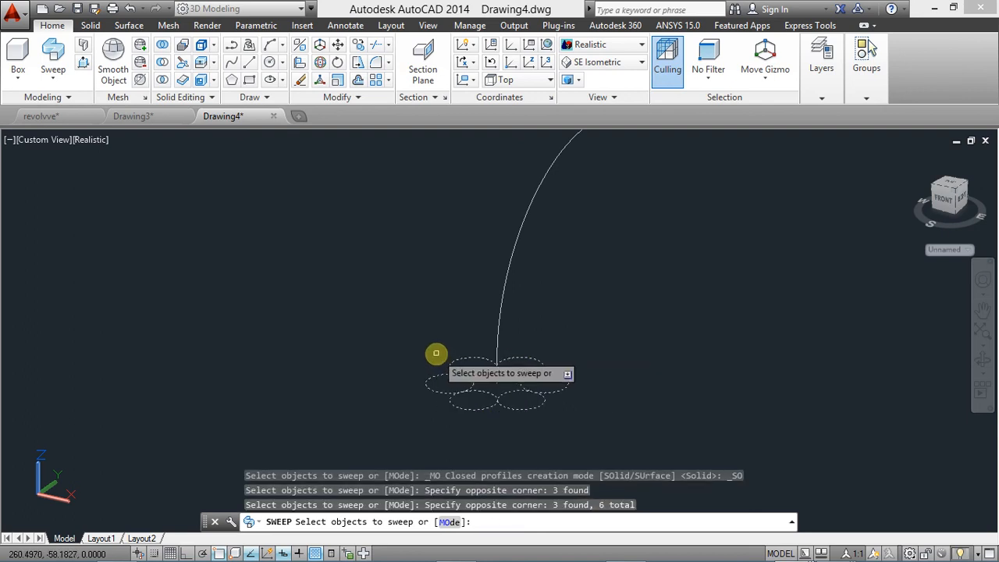
{"action": "right_click", "coordinate": [599, 339]}
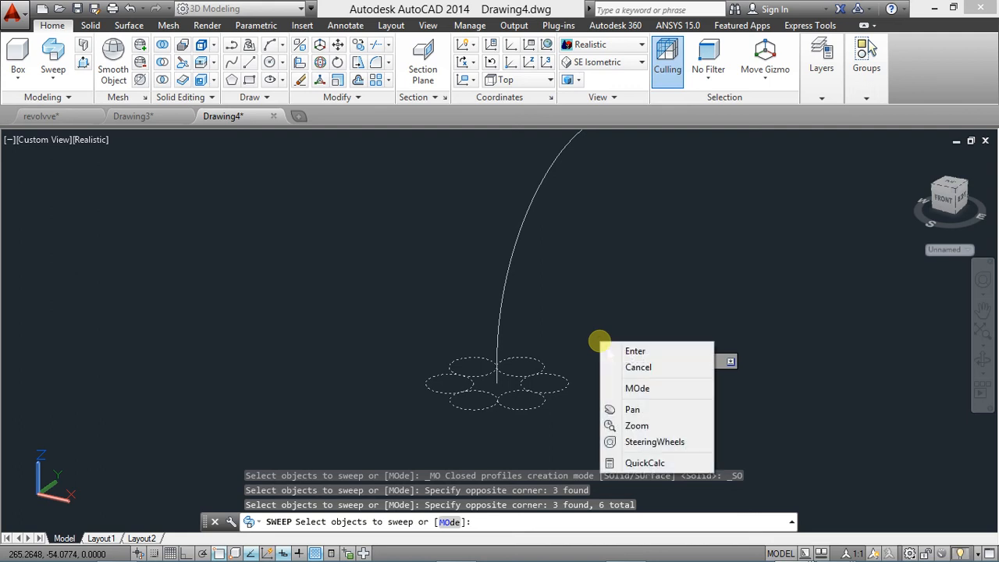
{"action": "left_click", "coordinate": [607, 349]}
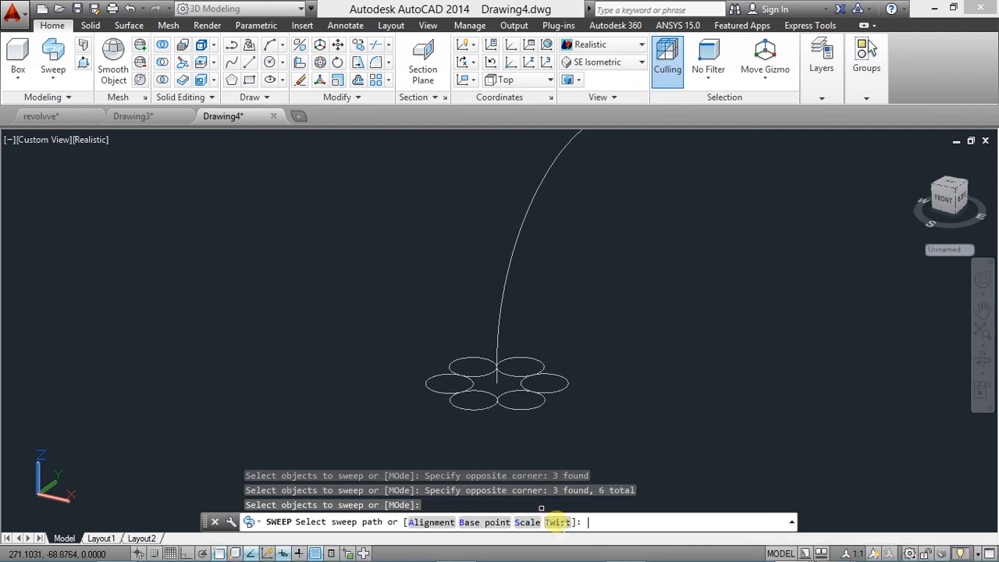
{"action": "left_click", "coordinate": [556, 521]}
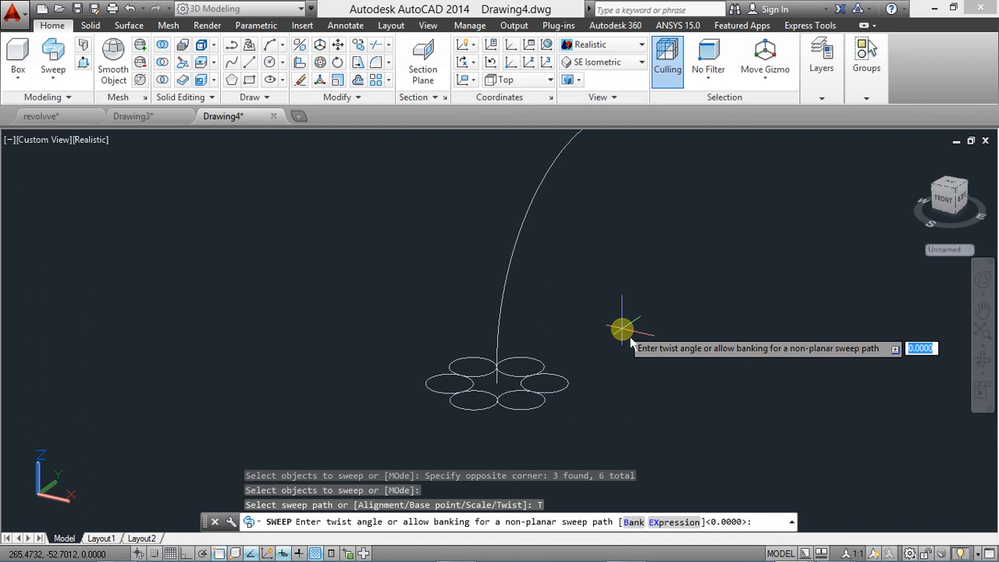
{"action": "type", "text": "1080"}
{"action": "key", "text": "Return"}
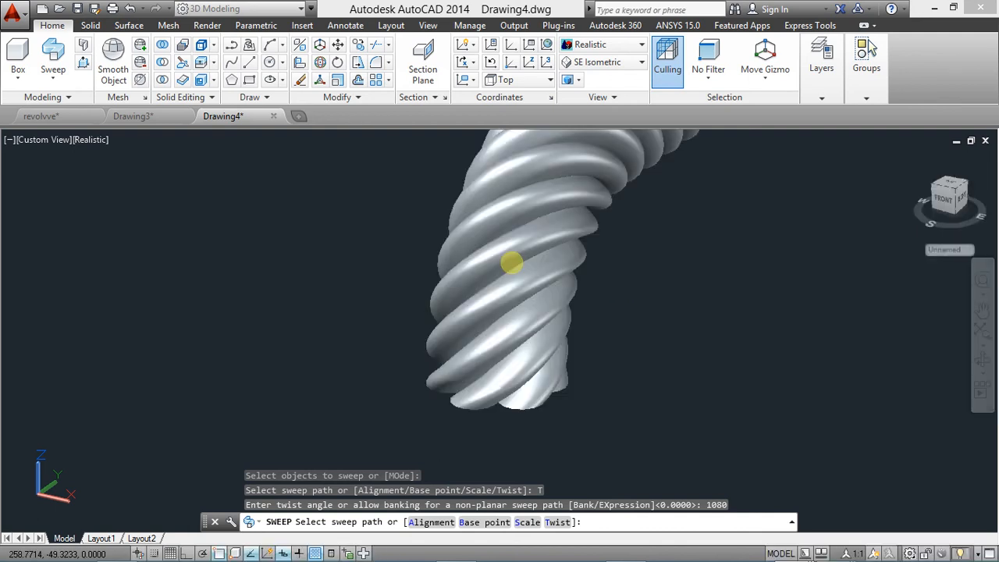
{"action": "left_click", "coordinate": [512, 262]}
Select one strand of the twisted six-circle sweep and set its colour to Yellow.
{"action": "scroll", "coordinate": [484, 253], "scroll_direction": "down", "scroll_amount": 4}
{"action": "scroll", "coordinate": [490, 242], "scroll_direction": "up", "scroll_amount": 4}
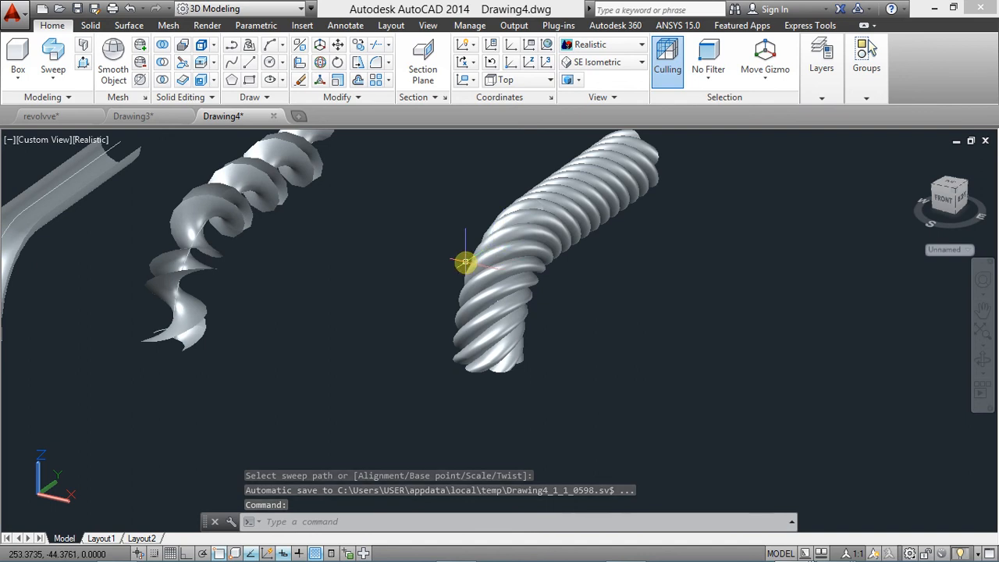
{"action": "scroll", "coordinate": [468, 263], "scroll_direction": "down", "scroll_amount": 2}
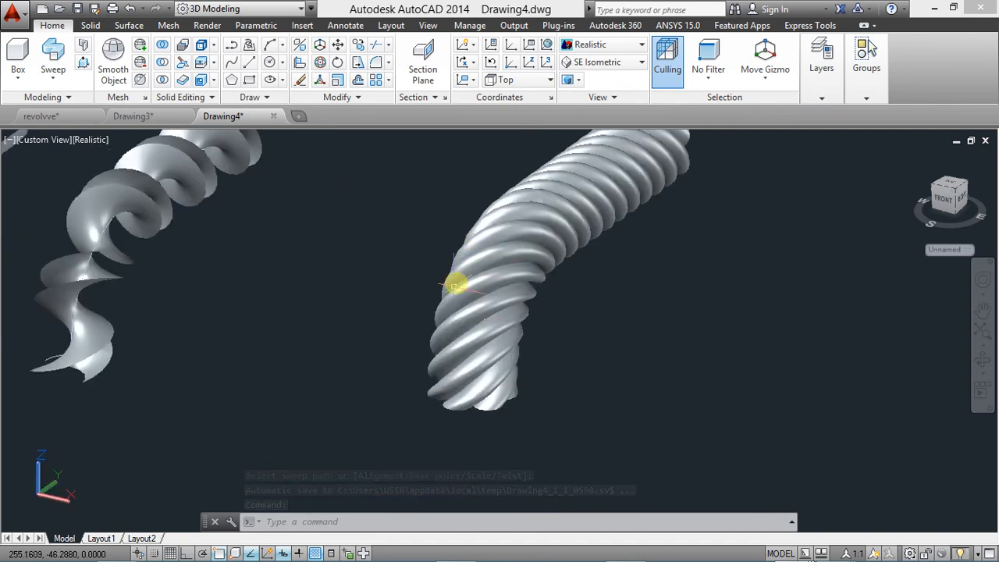
{"action": "mouse_move", "coordinate": [442, 306]}
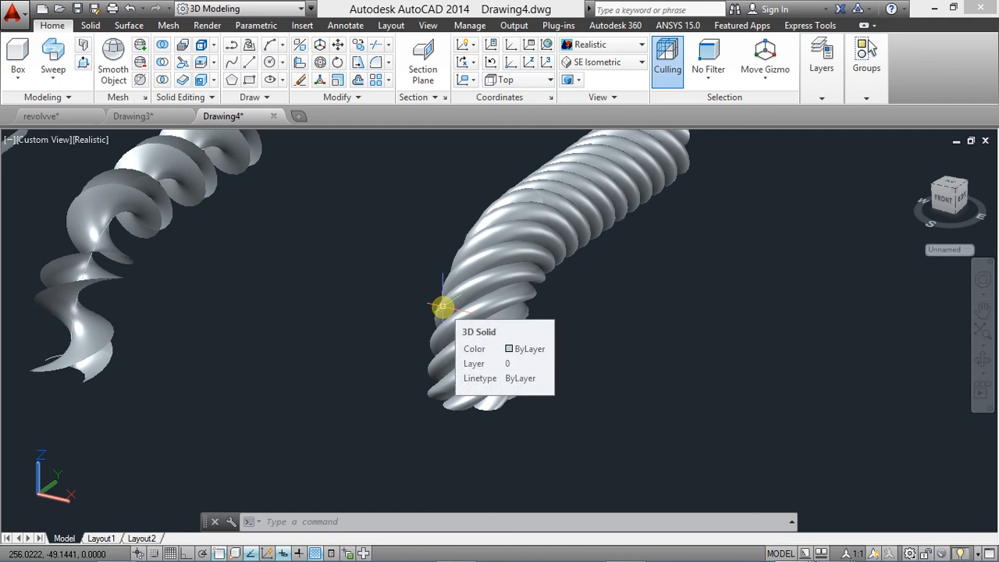
{"action": "middle_click_drag", "start_coordinate": [443, 306], "coordinate": [429, 330], "text": "shift"}
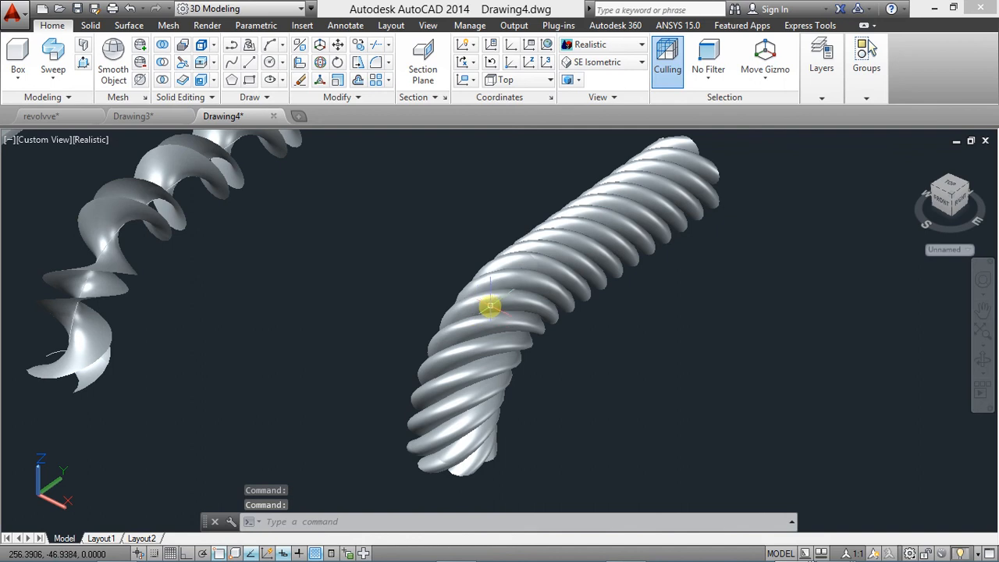
{"action": "left_click", "coordinate": [493, 305]}
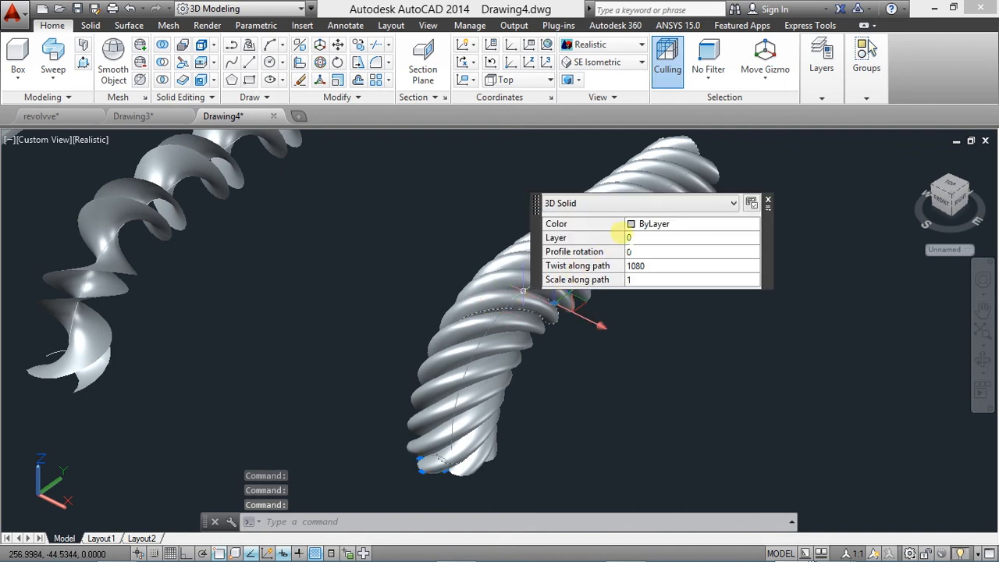
{"action": "left_click", "coordinate": [652, 224]}
{"action": "left_click", "coordinate": [652, 223]}
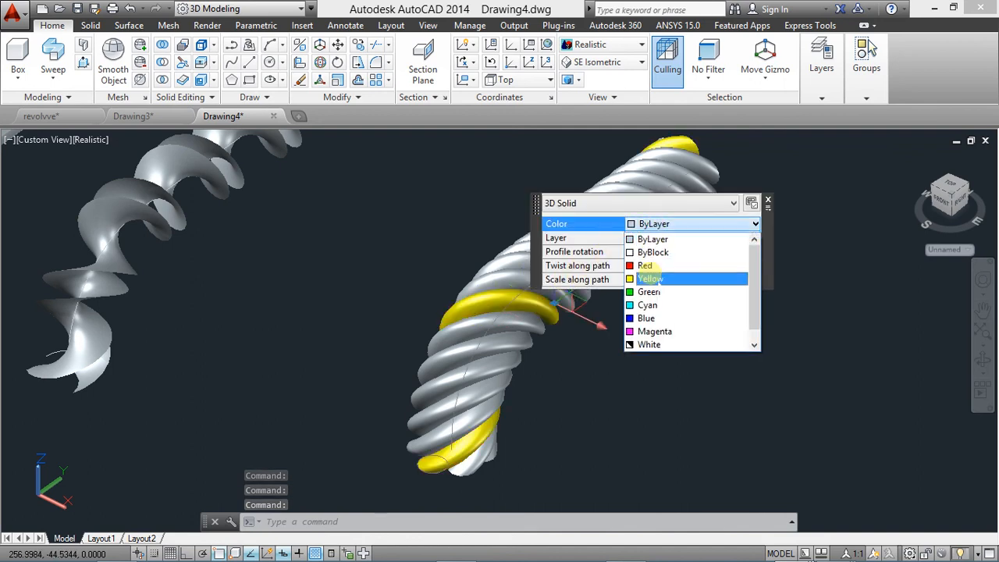
{"action": "left_click", "coordinate": [650, 278]}
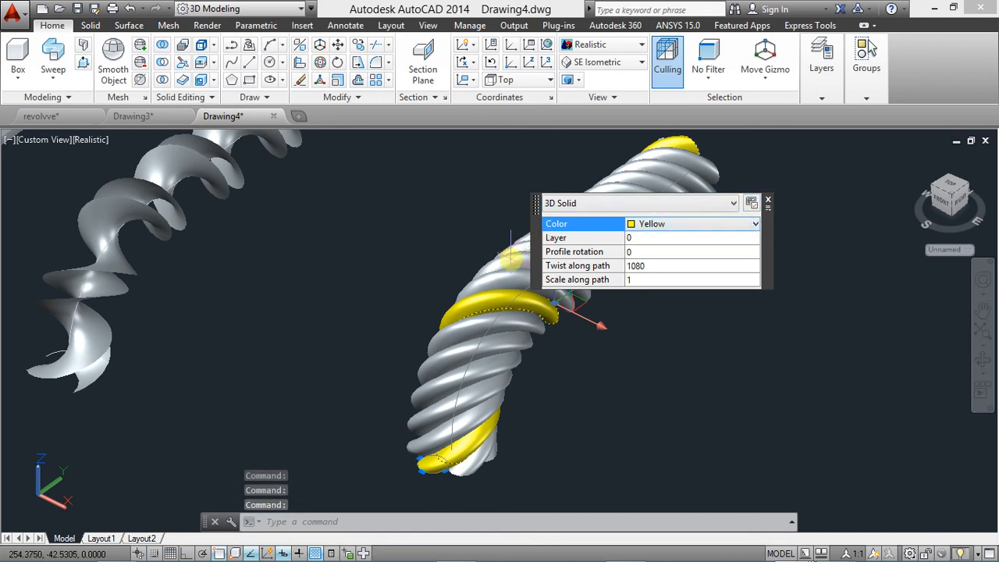
Add a second strand of the six-circle sweep to the selection, set both strands to Green and deselect them.
{"action": "left_click", "coordinate": [511, 258]}
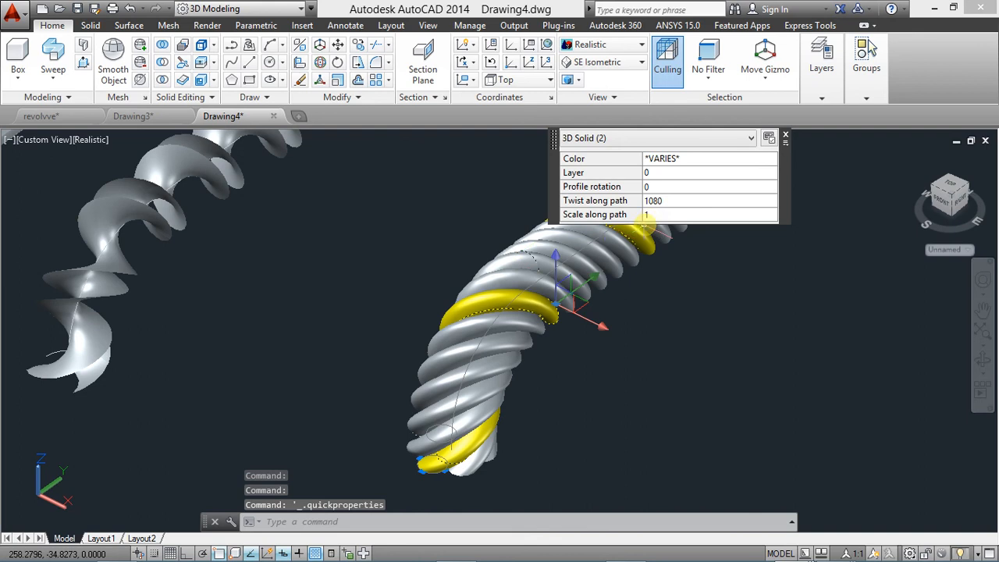
{"action": "left_click", "coordinate": [682, 160]}
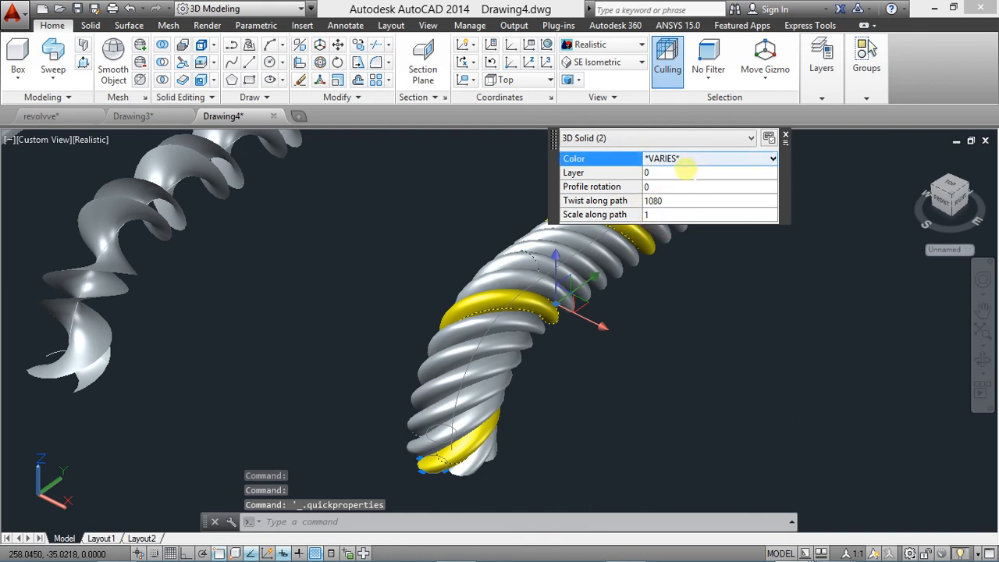
{"action": "left_click", "coordinate": [690, 158]}
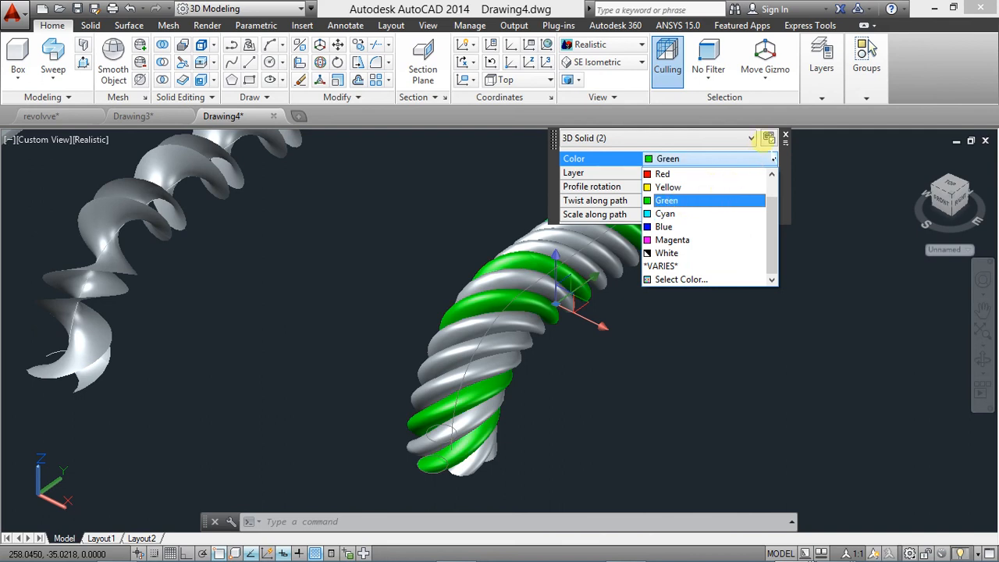
{"action": "left_click", "coordinate": [793, 150]}
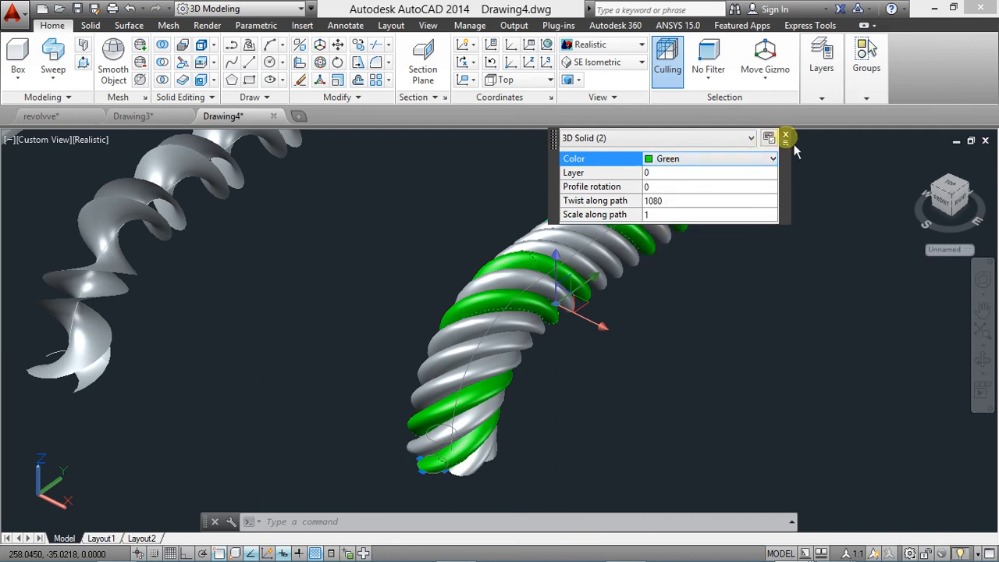
{"action": "left_click", "coordinate": [785, 137]}
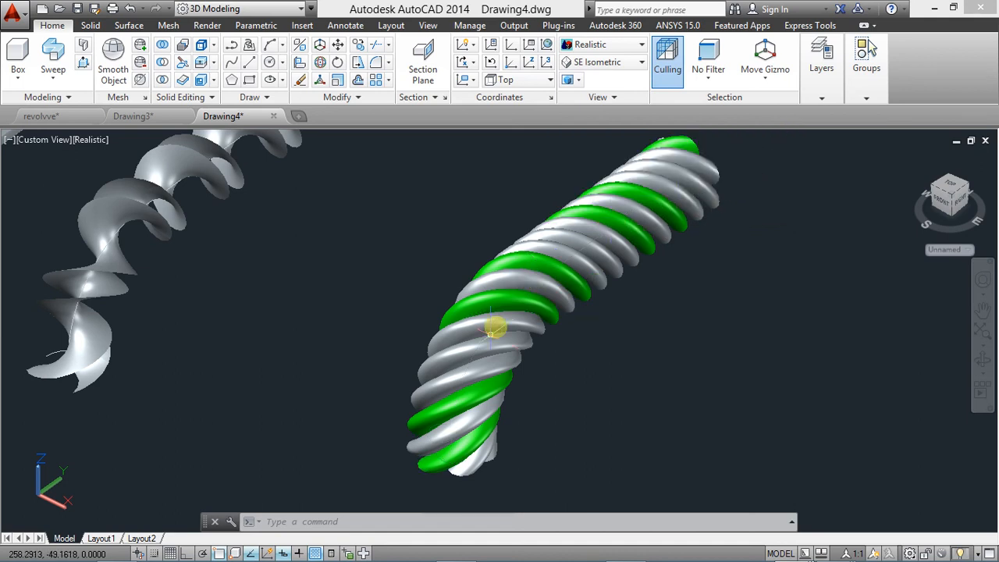
Select a grey strand beside a green one in the six-circle sweep and set its colour to Red.
{"action": "left_click", "coordinate": [472, 375]}
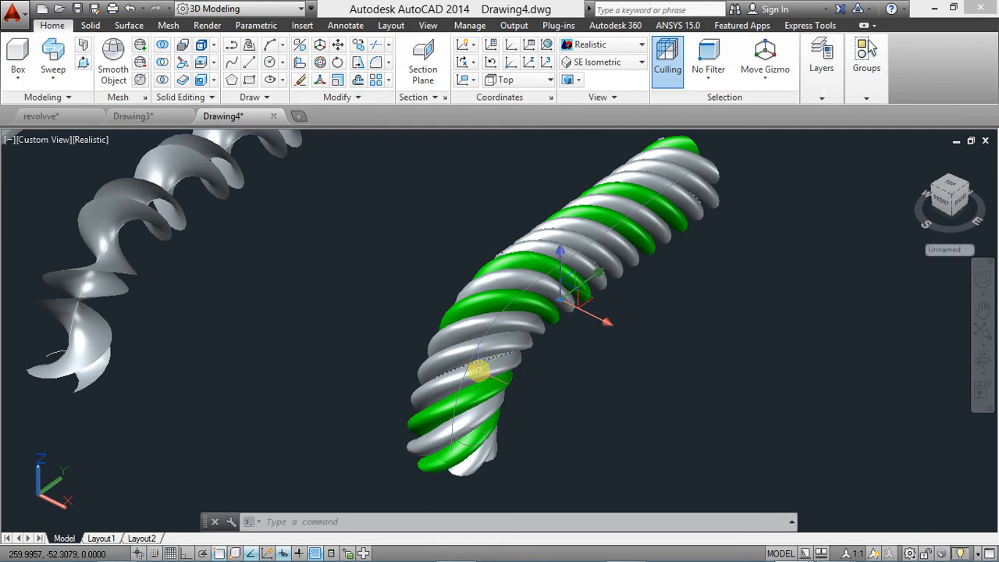
{"action": "left_click", "coordinate": [671, 270]}
{"action": "left_click", "coordinate": [683, 269]}
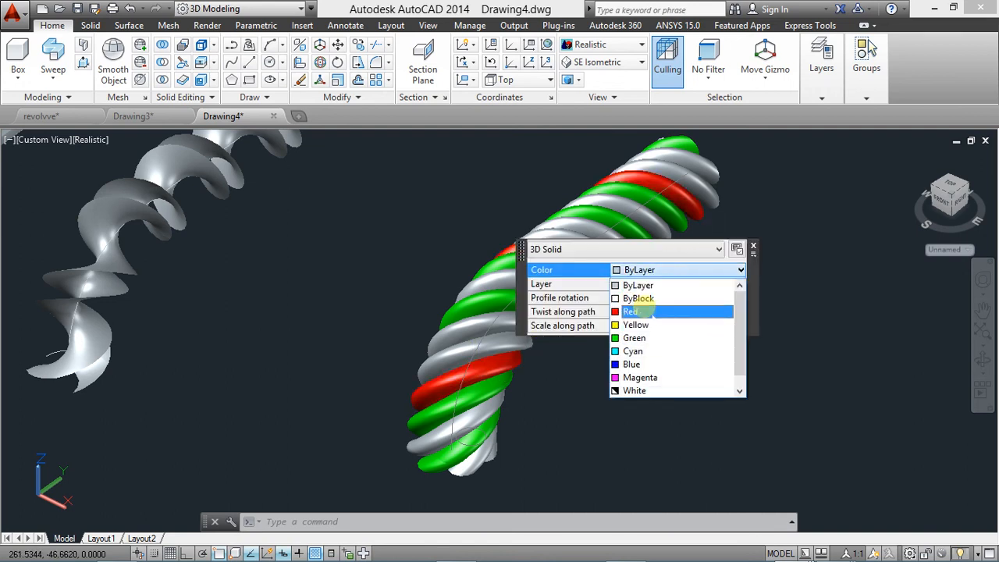
{"action": "left_click", "coordinate": [754, 249]}
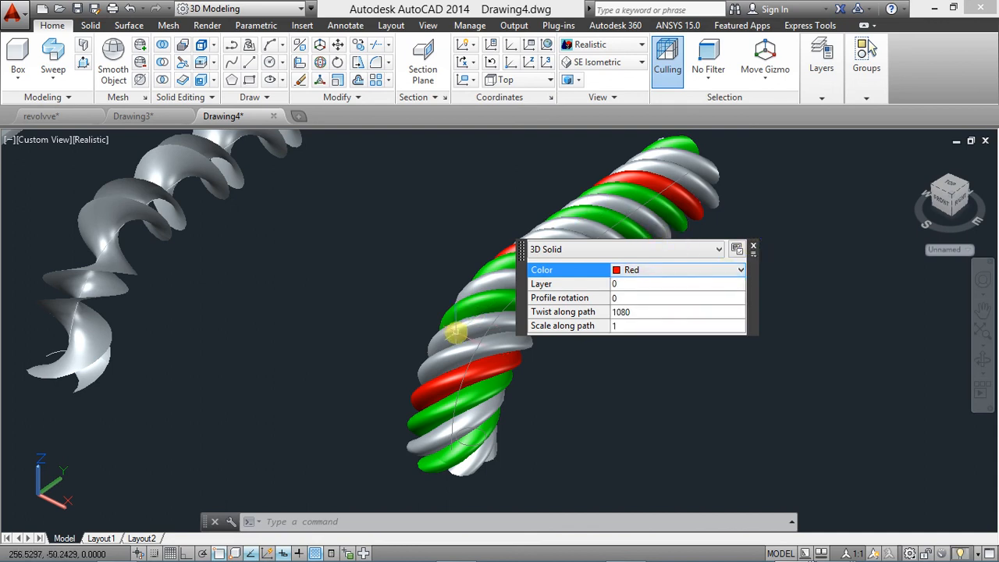
Add another grey strand to the selected red one, set both strands to Yellow and clear the selection.
{"action": "left_click", "coordinate": [456, 333]}
{"action": "left_click", "coordinate": [637, 232]}
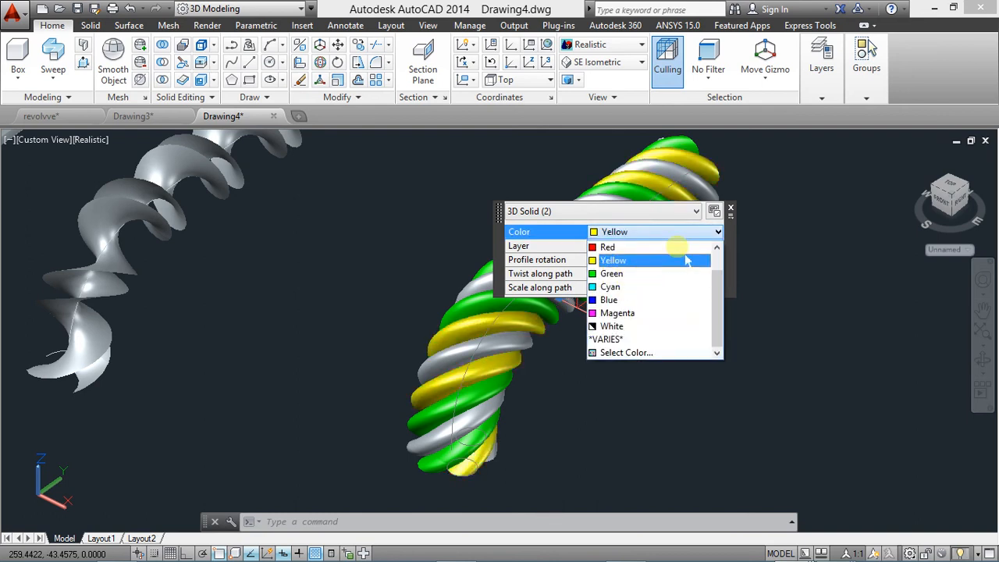
{"action": "left_click", "coordinate": [729, 207]}
{"action": "left_click", "coordinate": [730, 207]}
{"action": "key", "text": "Escape"}
{"action": "key", "text": "Escape"}
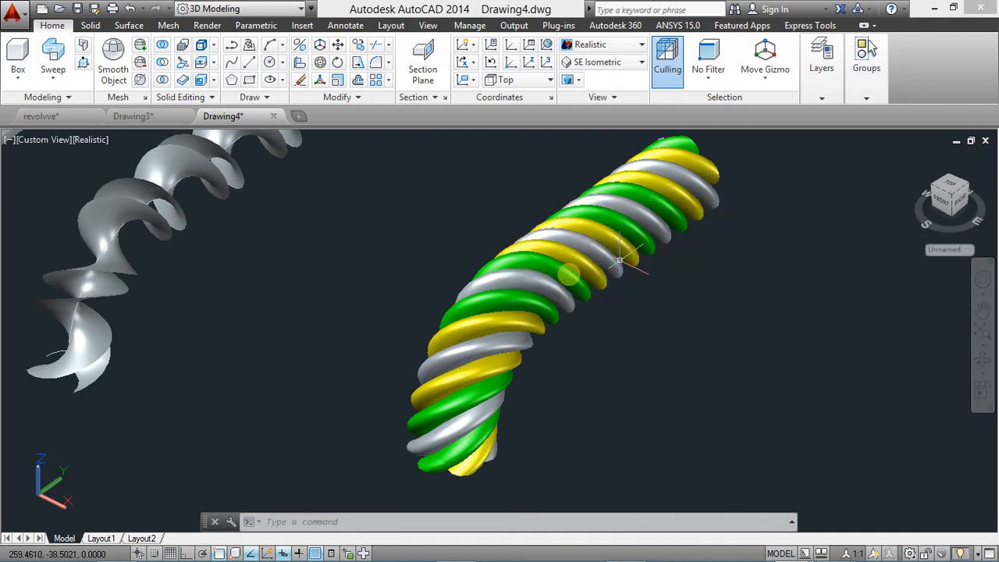
{"action": "scroll", "coordinate": [286, 332], "scroll_direction": "down", "scroll_amount": 6}
{"action": "scroll", "coordinate": [276, 319], "scroll_direction": "down", "scroll_amount": 2}
{"action": "middle_click_drag", "start_coordinate": [276, 319], "coordinate": [530, 312]}
{"action": "scroll", "coordinate": [374, 315], "scroll_direction": "up", "scroll_amount": 5}
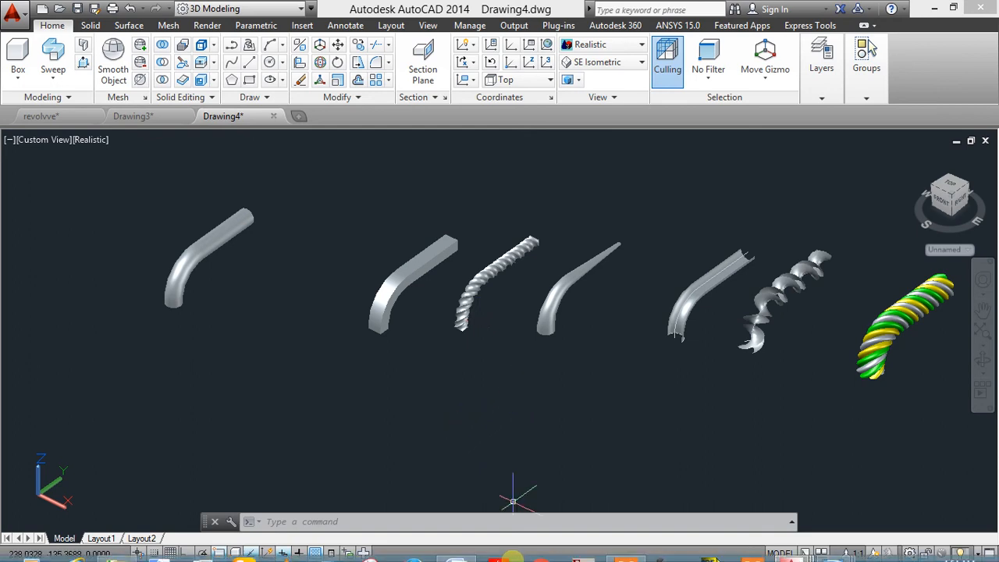
{"action": "mouse_move", "coordinate": [562, 551]}
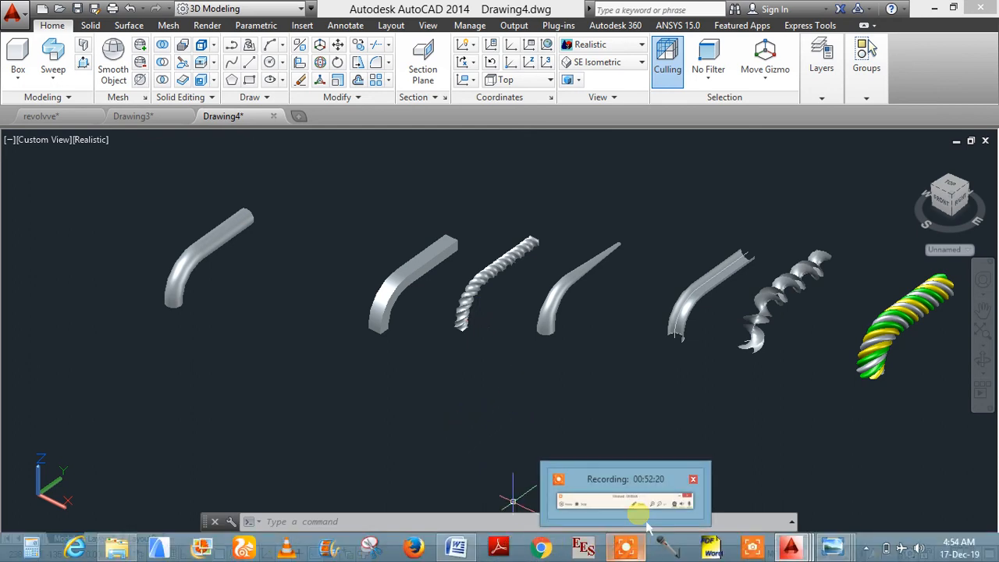